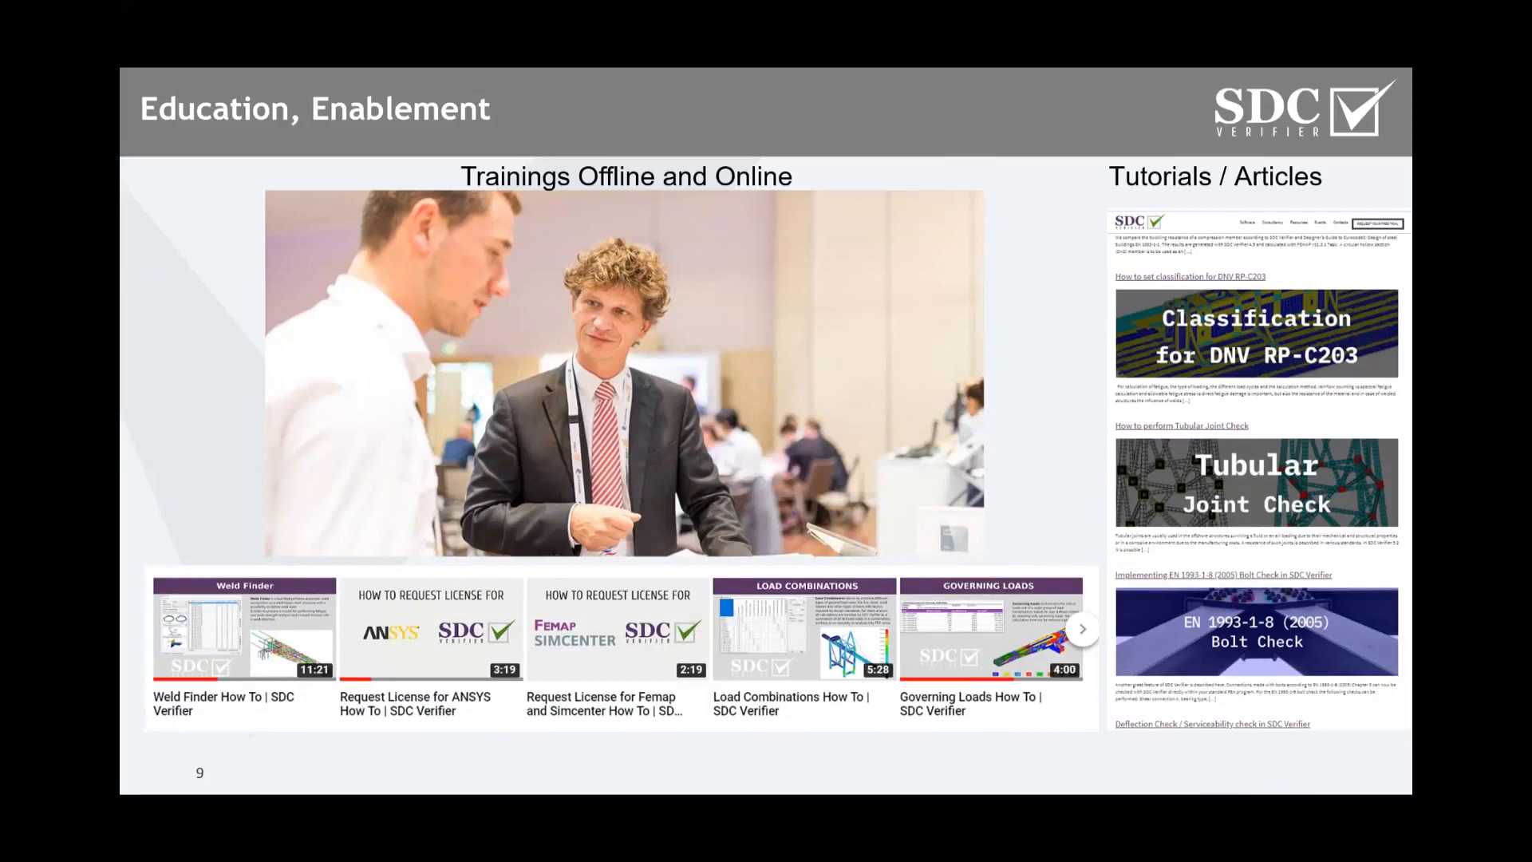
- Advance to the final contact slide, end the slide show and discard the ink annotations
{"action": "key", "text": "Right"}
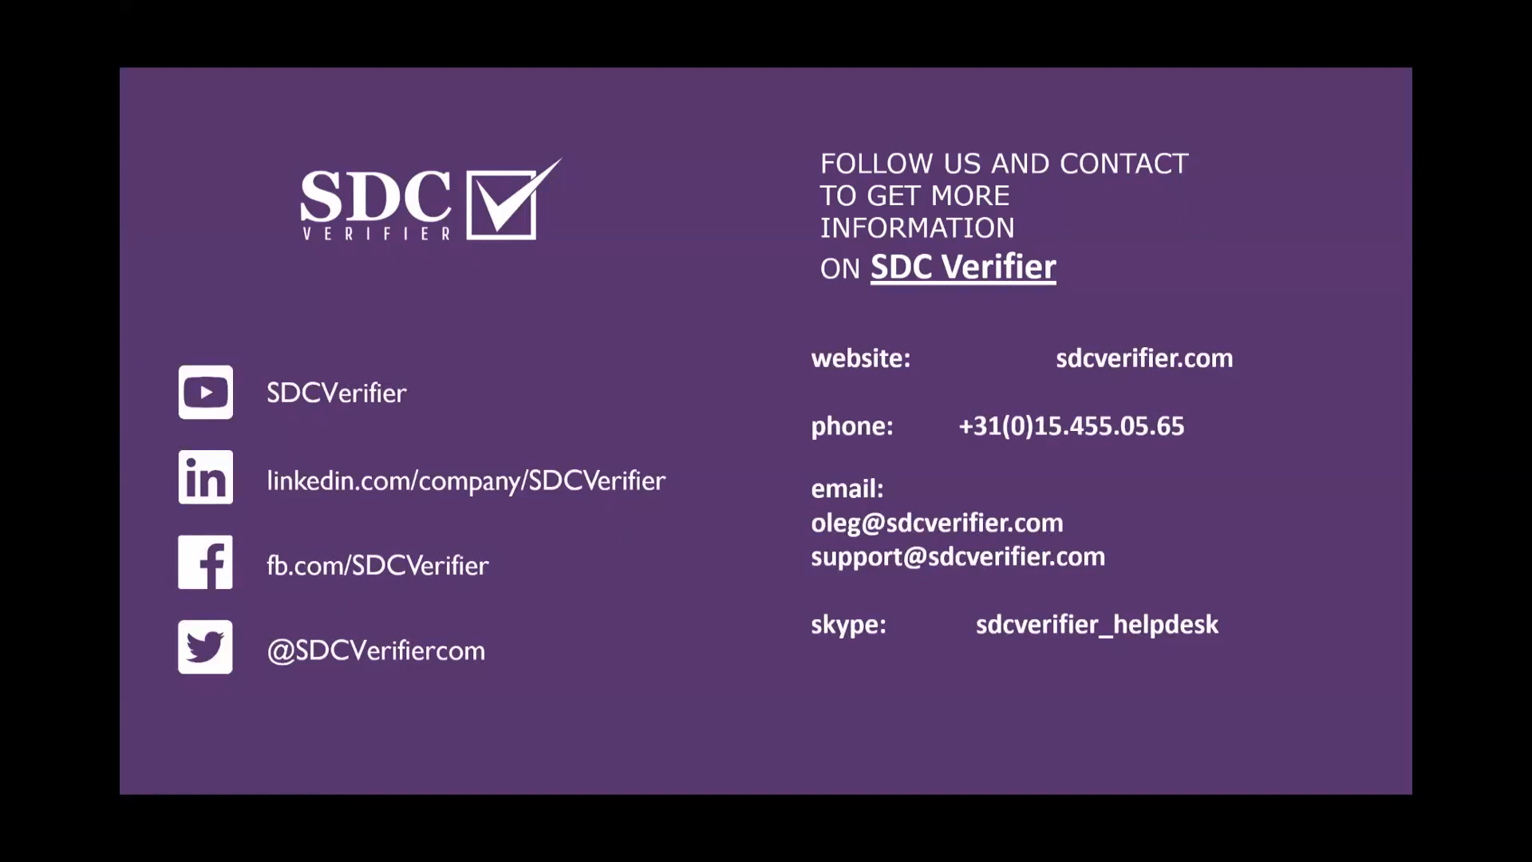
{"action": "key", "text": "Escape"}
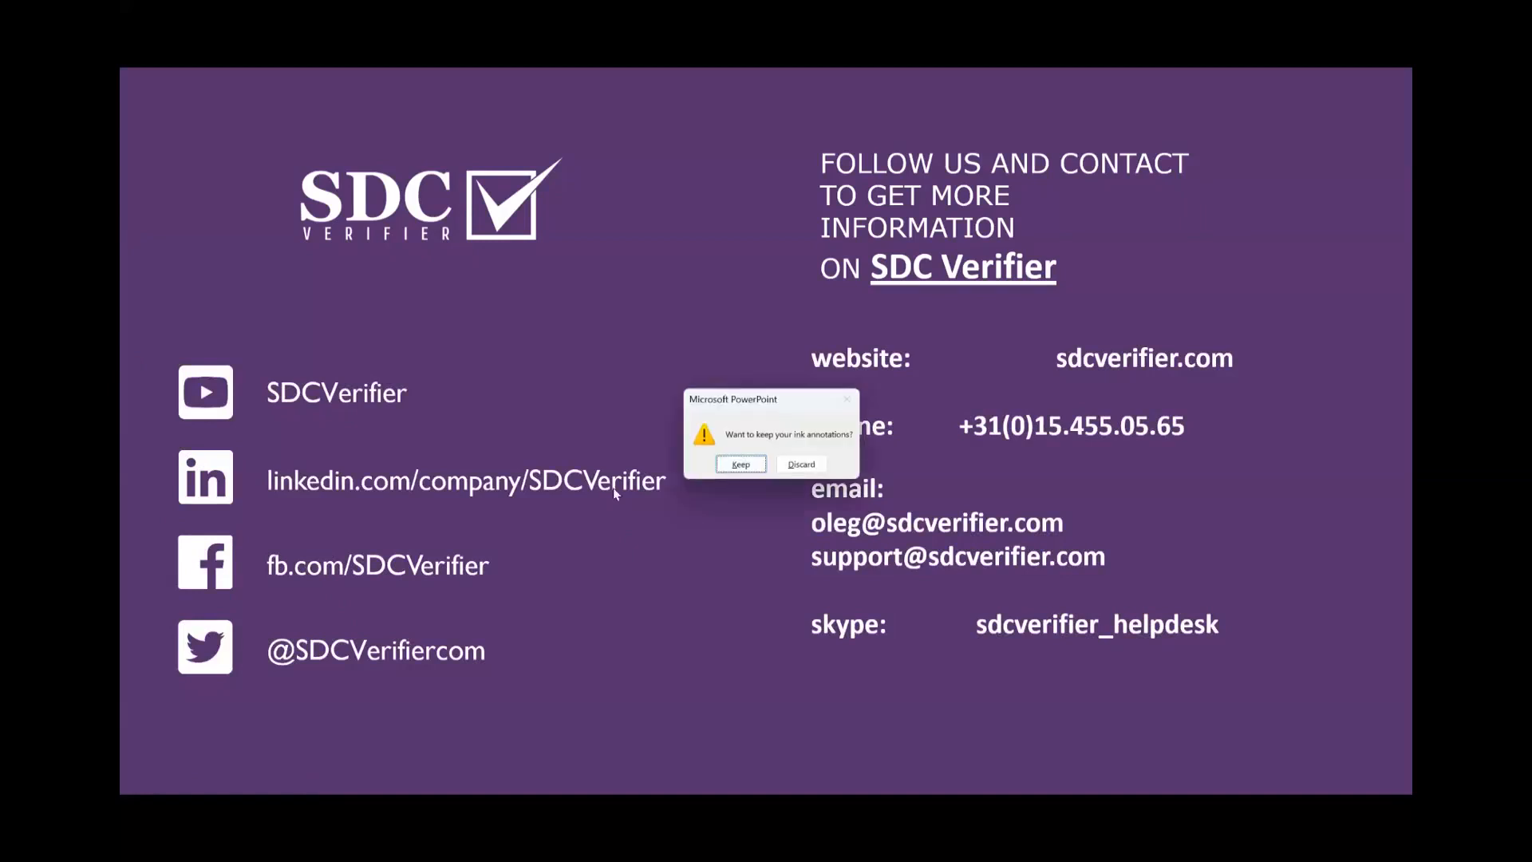
{"action": "left_click", "coordinate": [800, 467]}
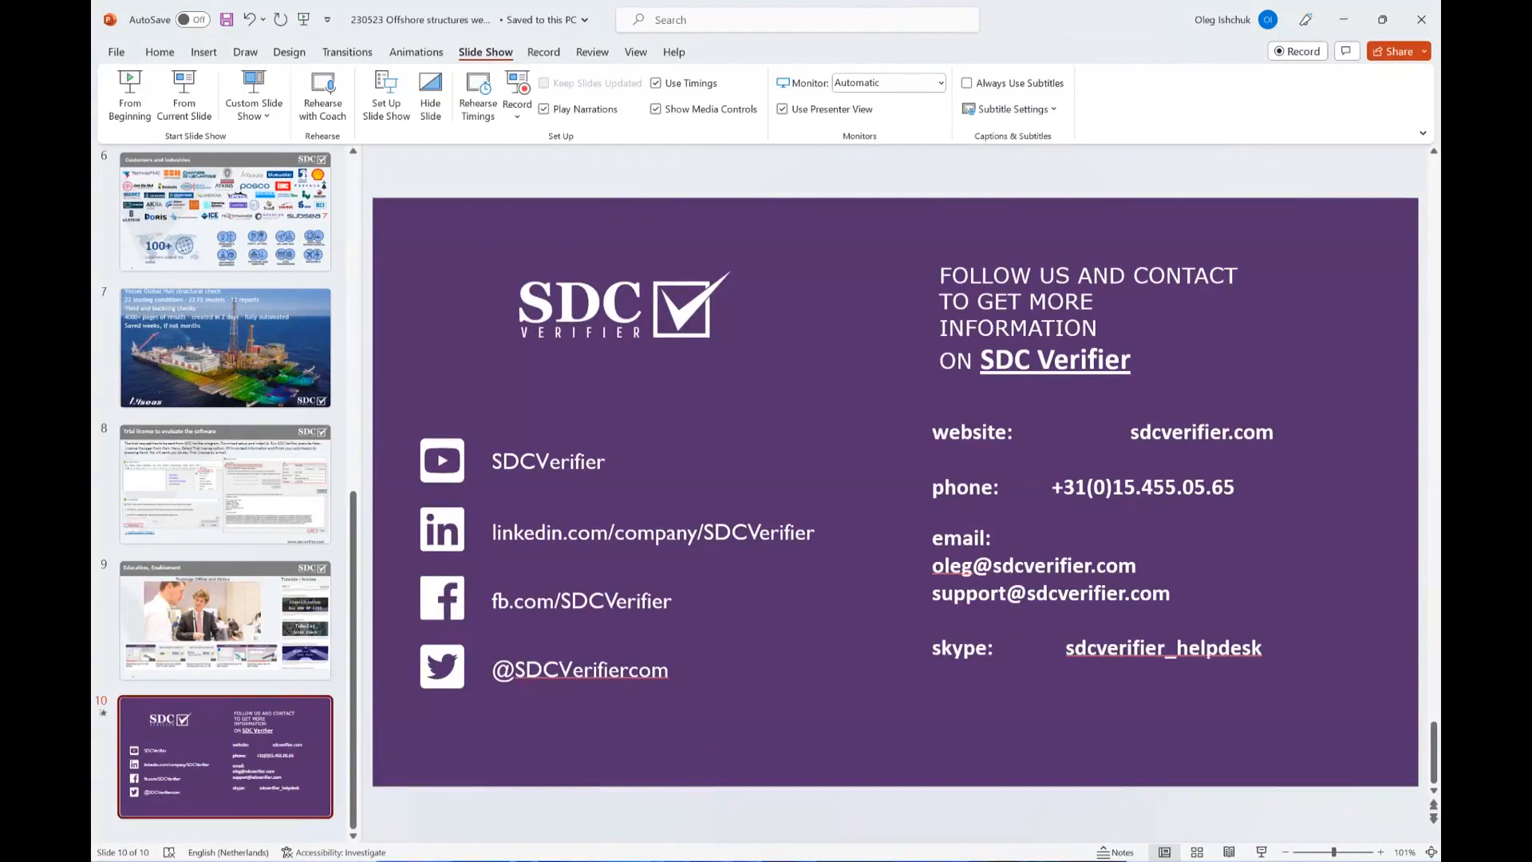
- Switch to the mudmat_v3 project in SDC Verifier and position its window over the Femap model
{"action": "key", "text": "alt+Tab"}
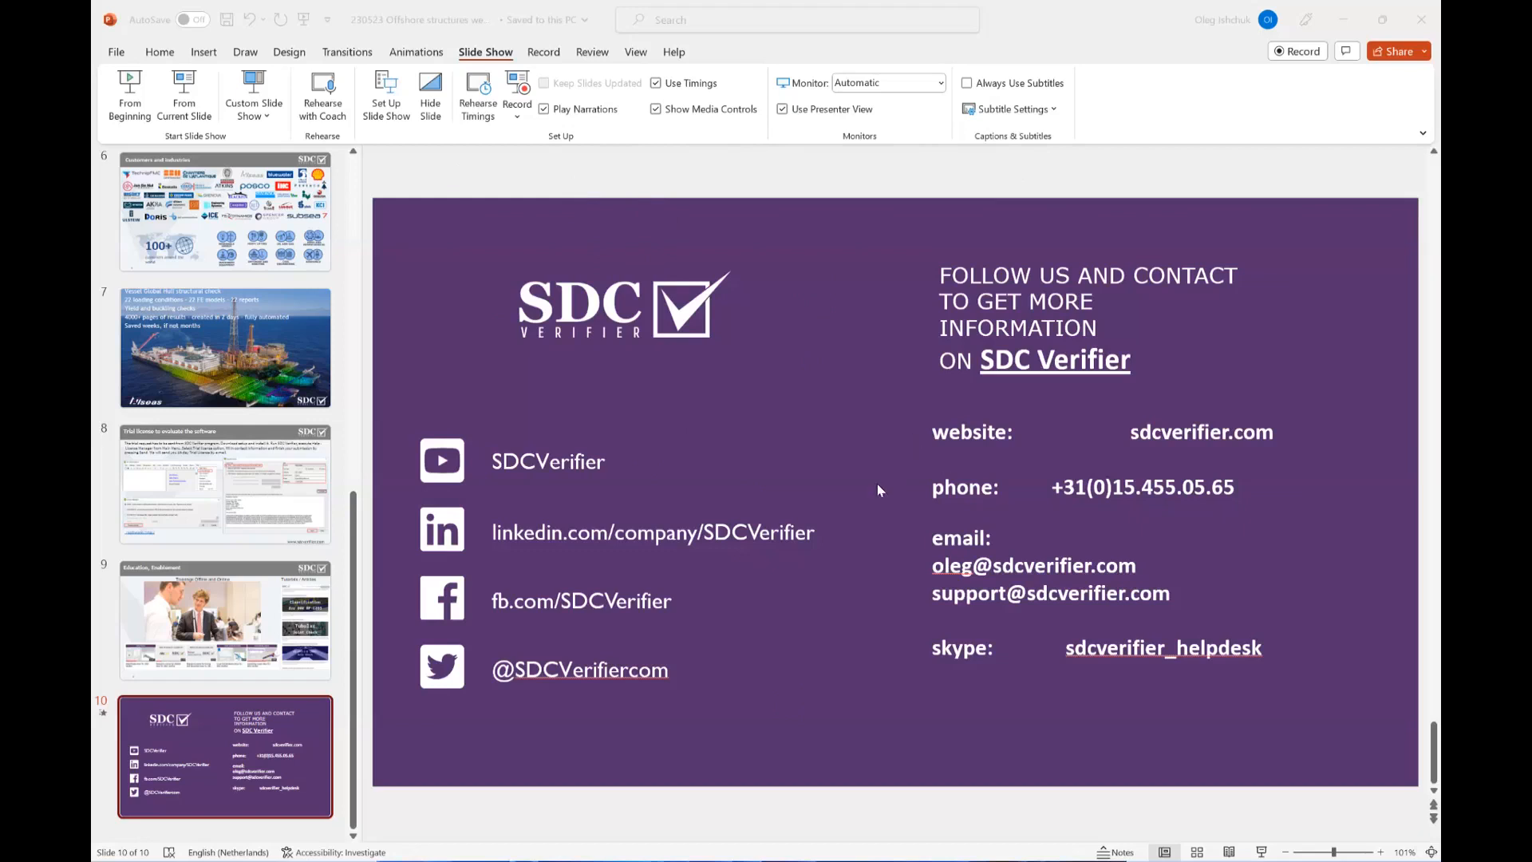
{"action": "left_click", "coordinate": [810, 853]}
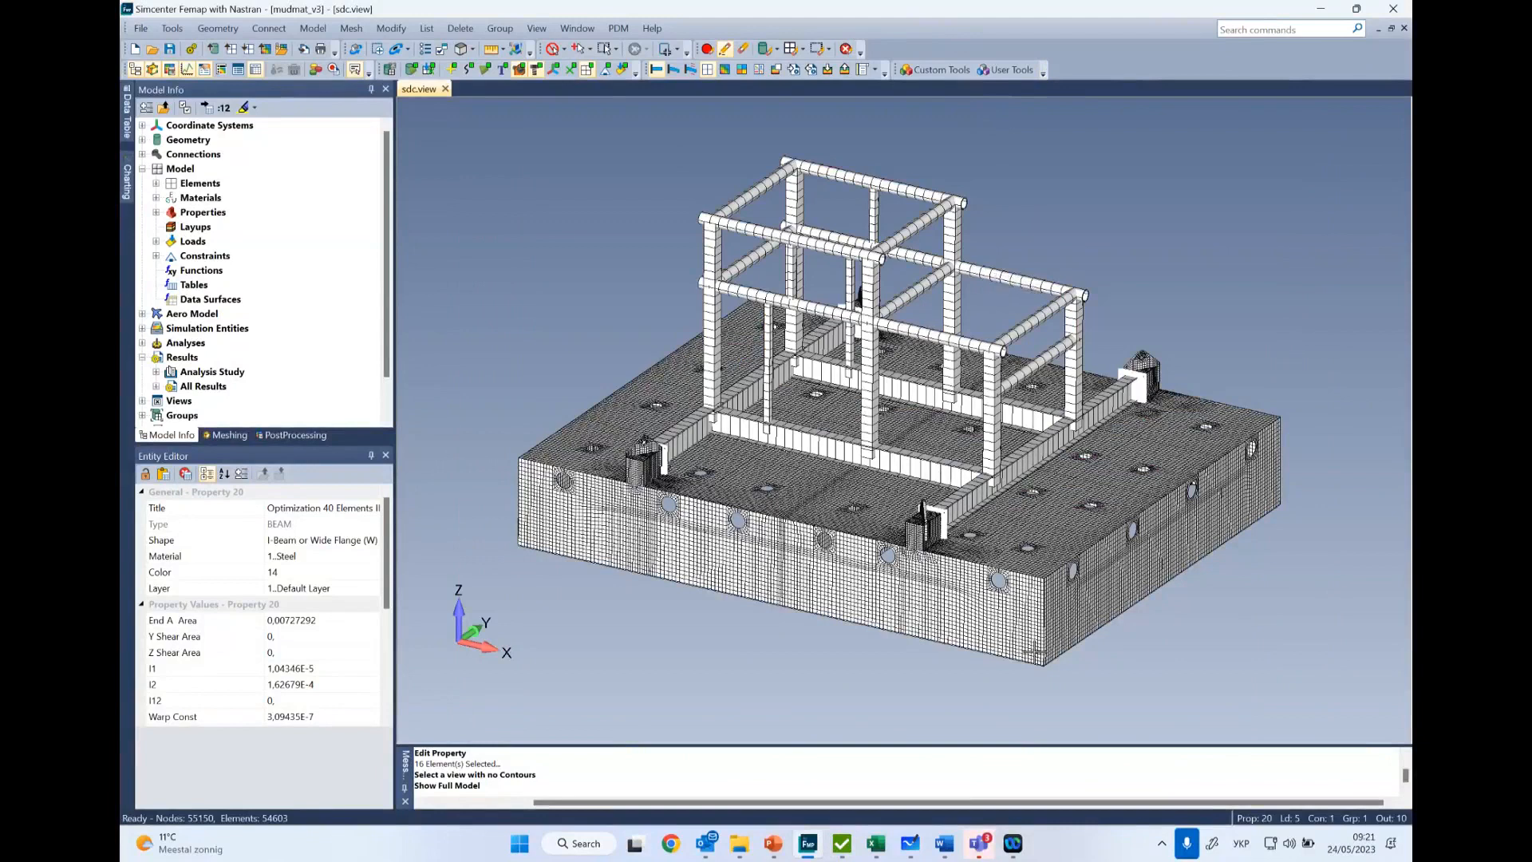
{"action": "left_click", "coordinate": [849, 848]}
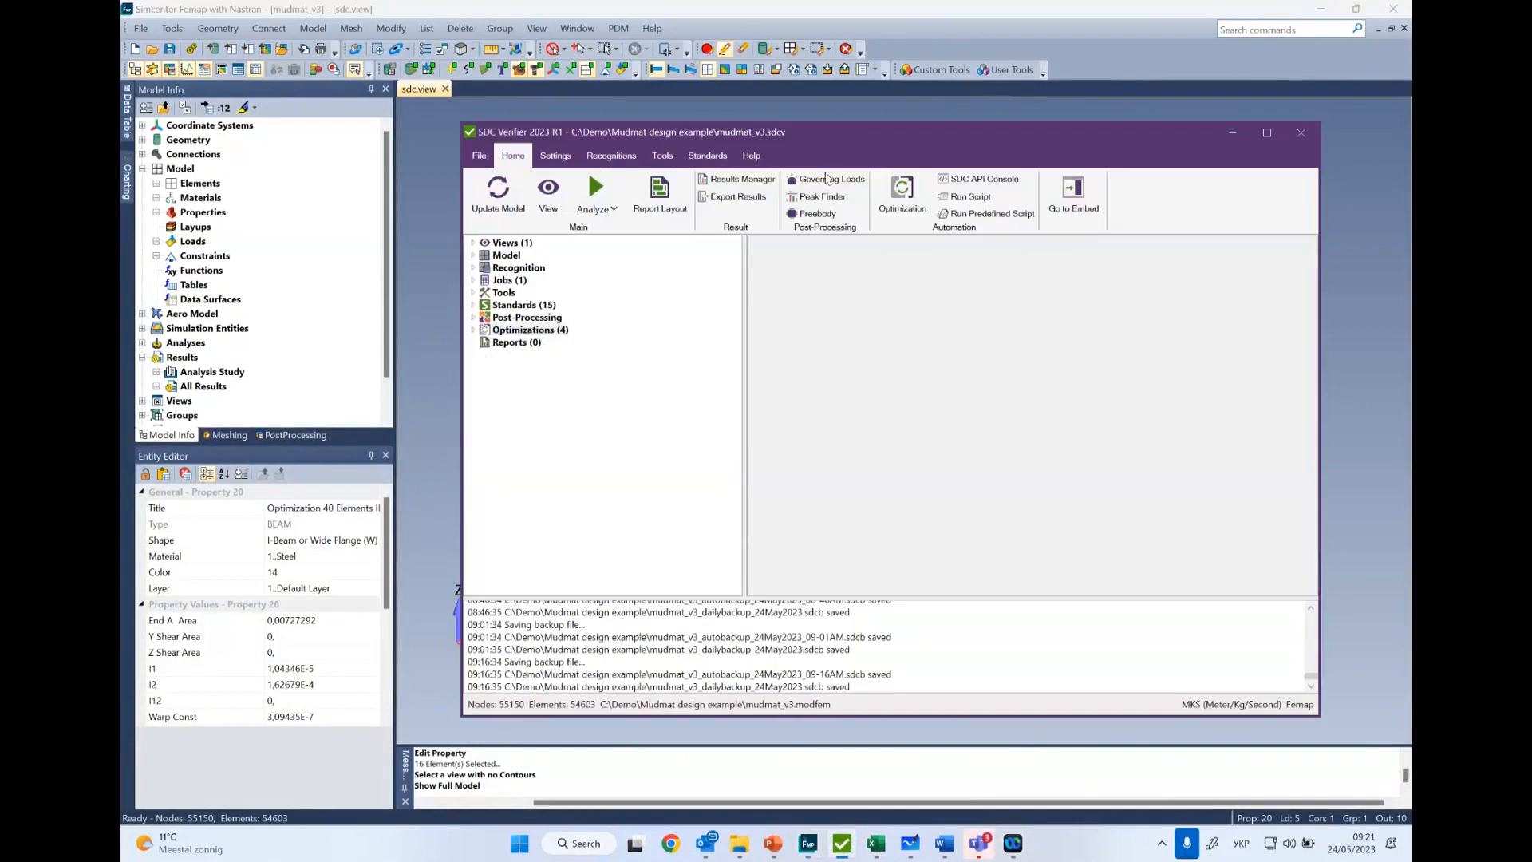
{"action": "left_click_drag", "start_coordinate": [843, 134], "coordinate": [785, 141]}
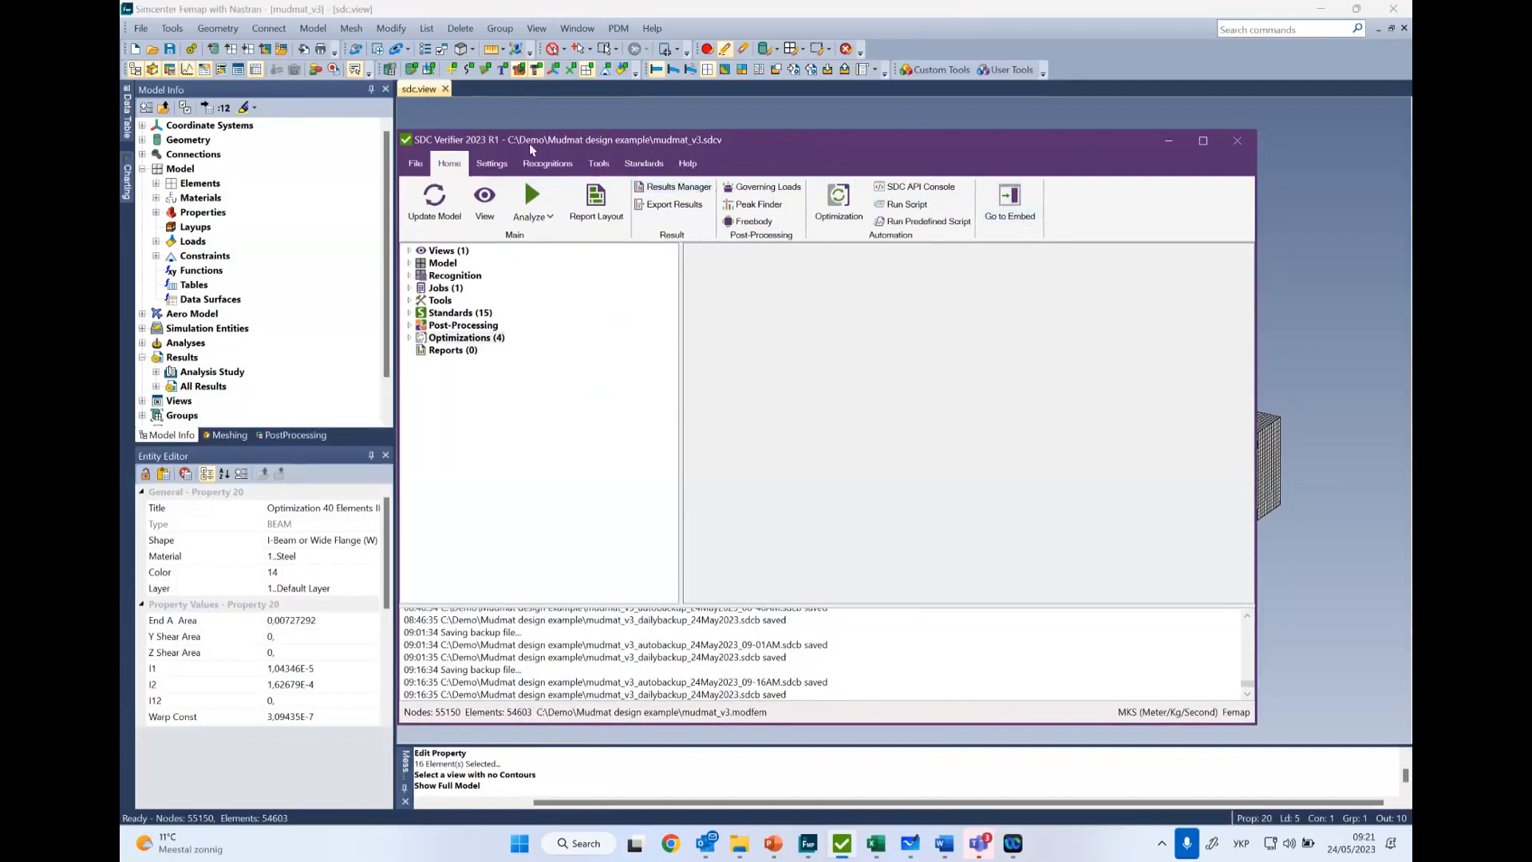
{"action": "left_click_drag", "start_coordinate": [520, 140], "coordinate": [579, 127]}
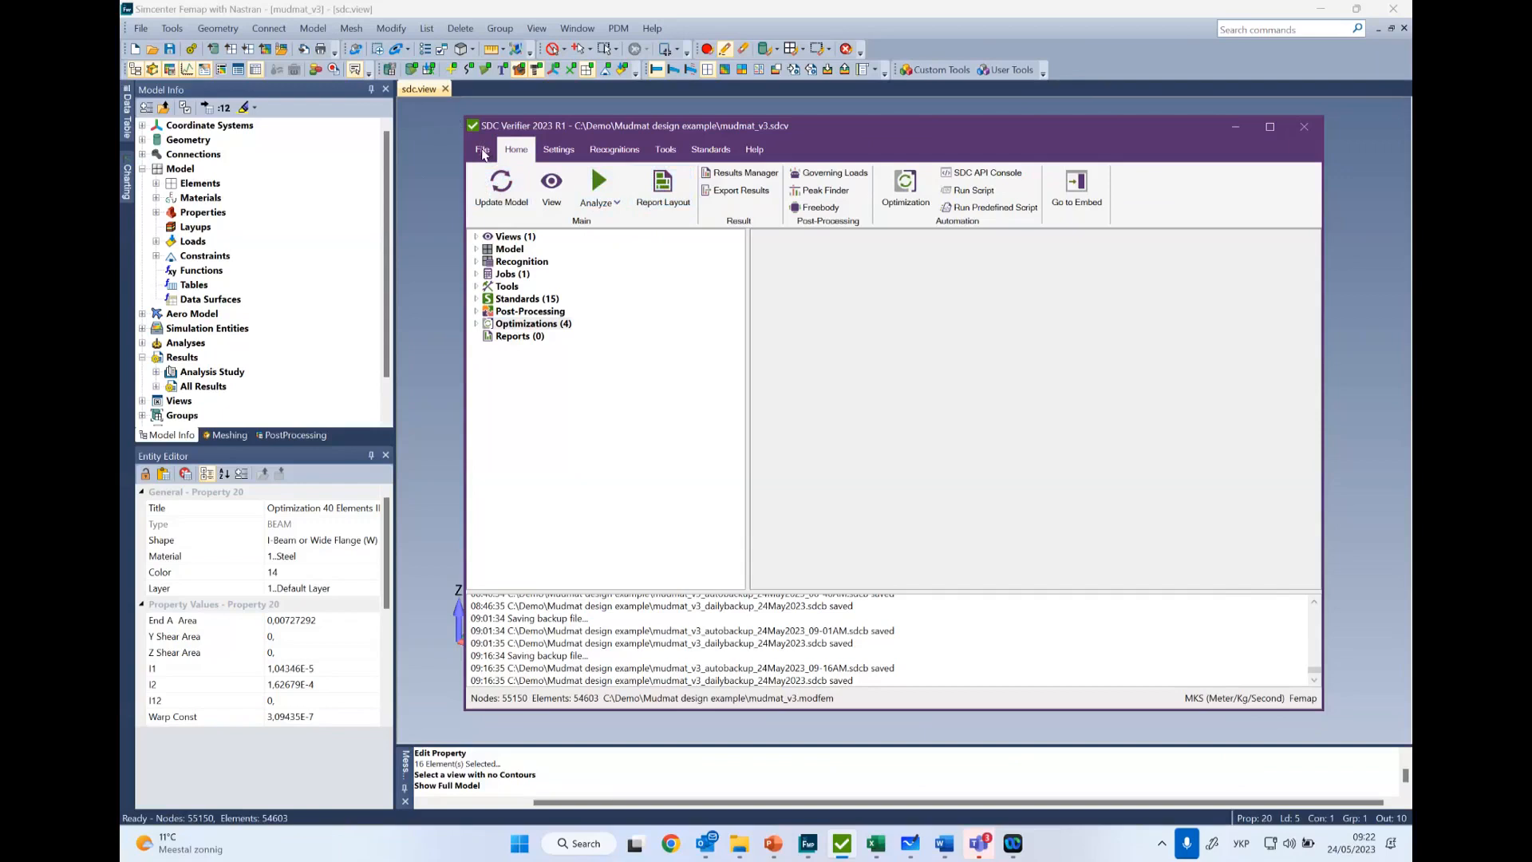
- Review the project, analysis, settings, recognition, tools, standards and help commands, including the available Eurocode3 checks
{"action": "left_click", "coordinate": [483, 151]}
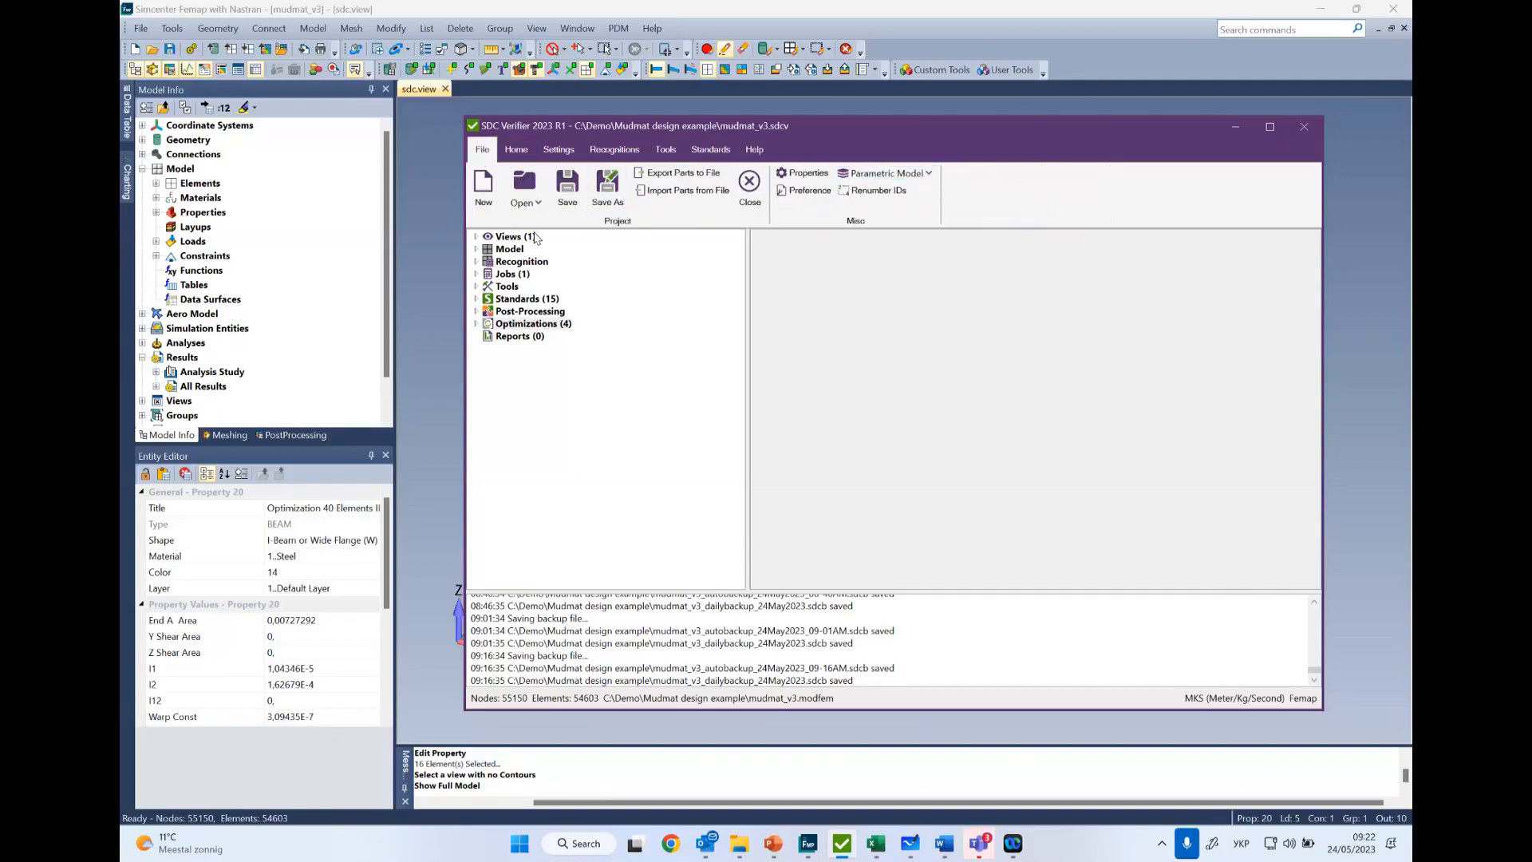
{"action": "left_click", "coordinate": [517, 151]}
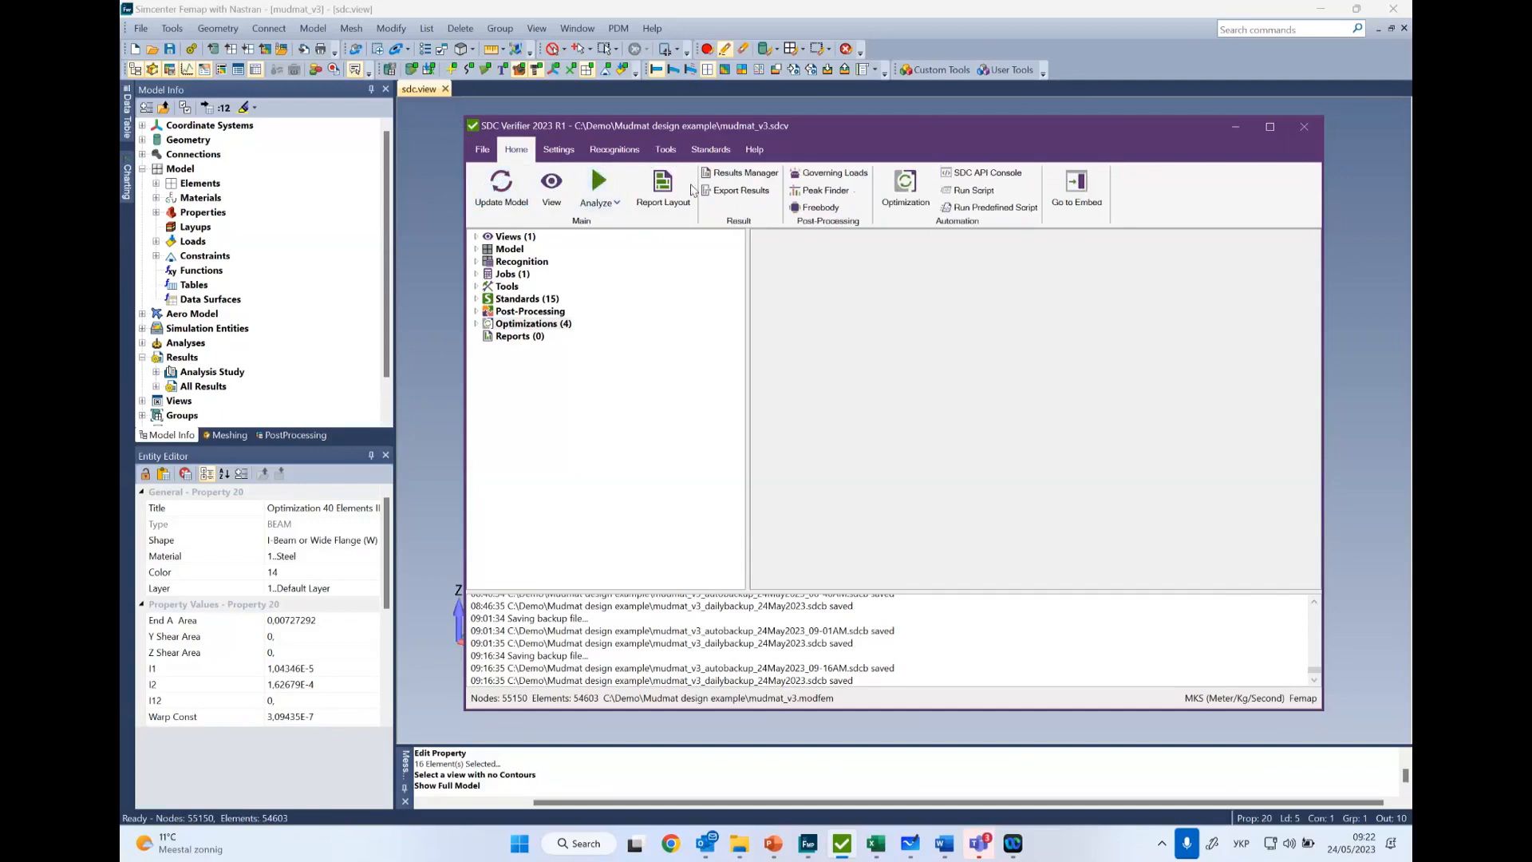
{"action": "left_click", "coordinate": [576, 151]}
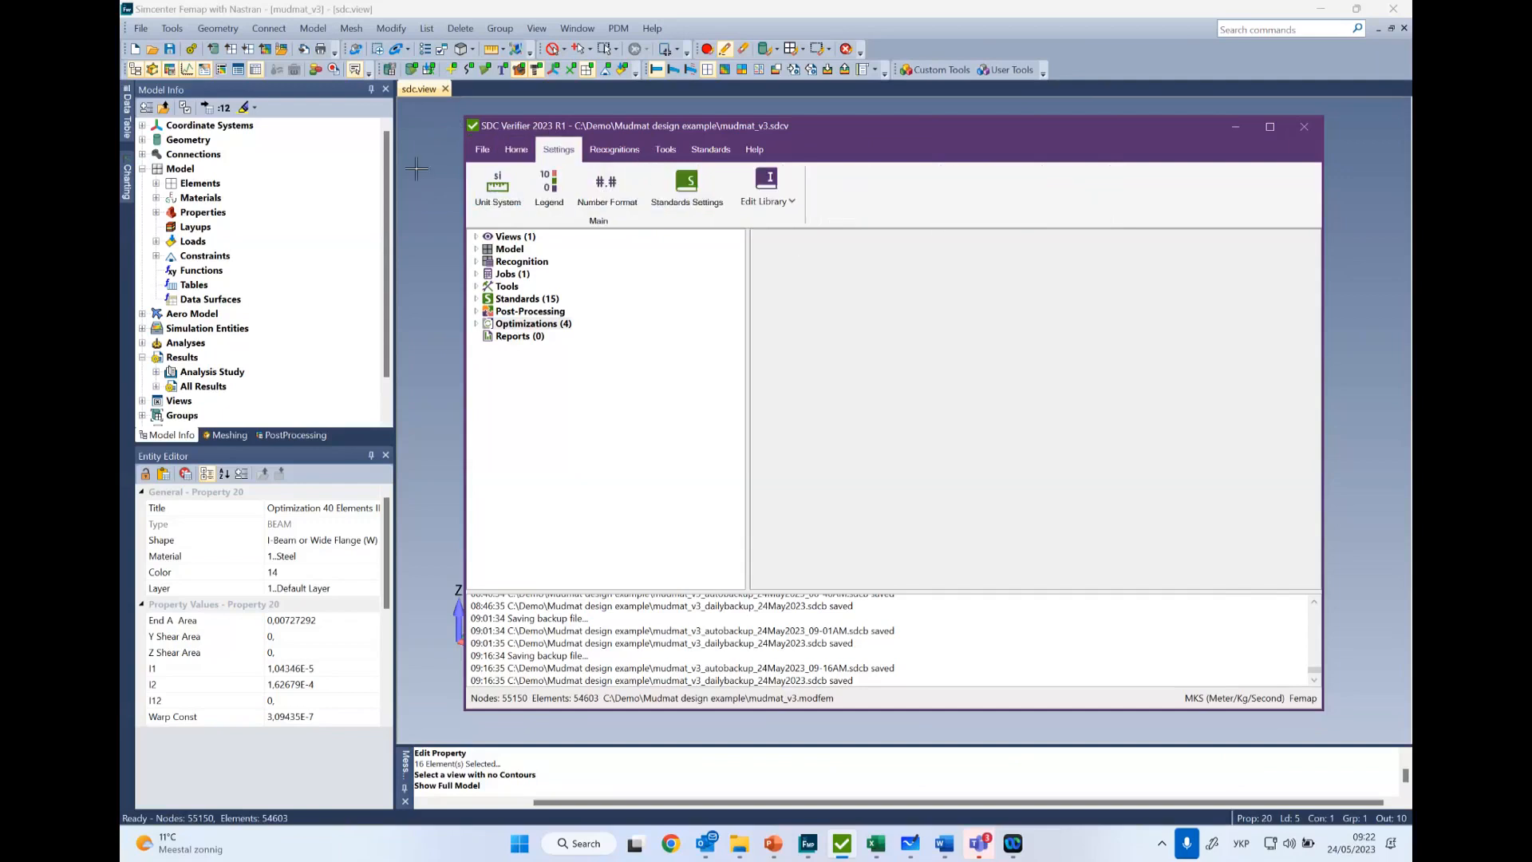
{"action": "left_click", "coordinate": [615, 155]}
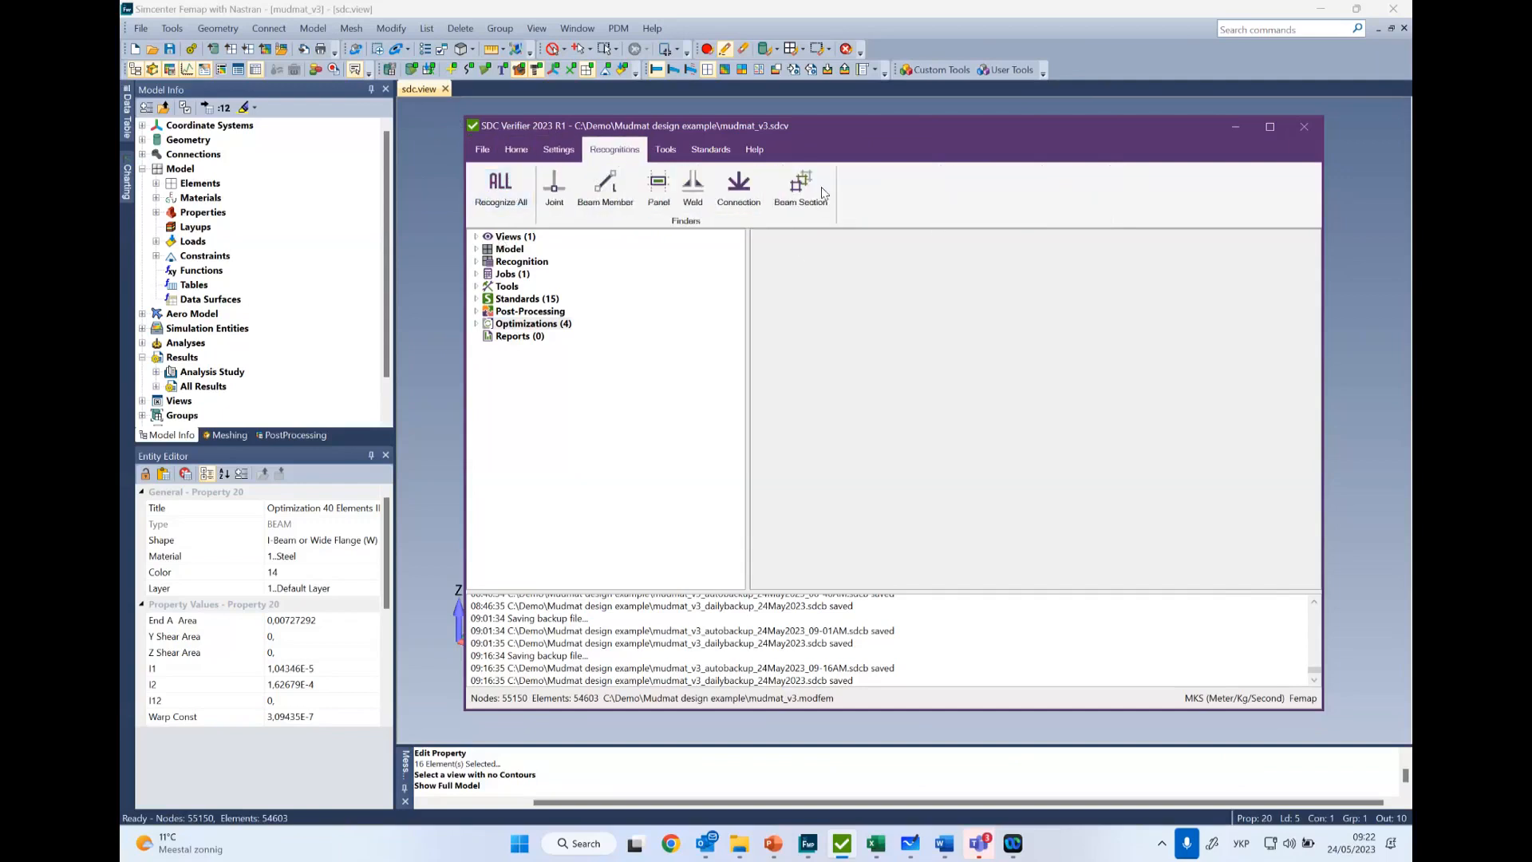
{"action": "left_click", "coordinate": [667, 151]}
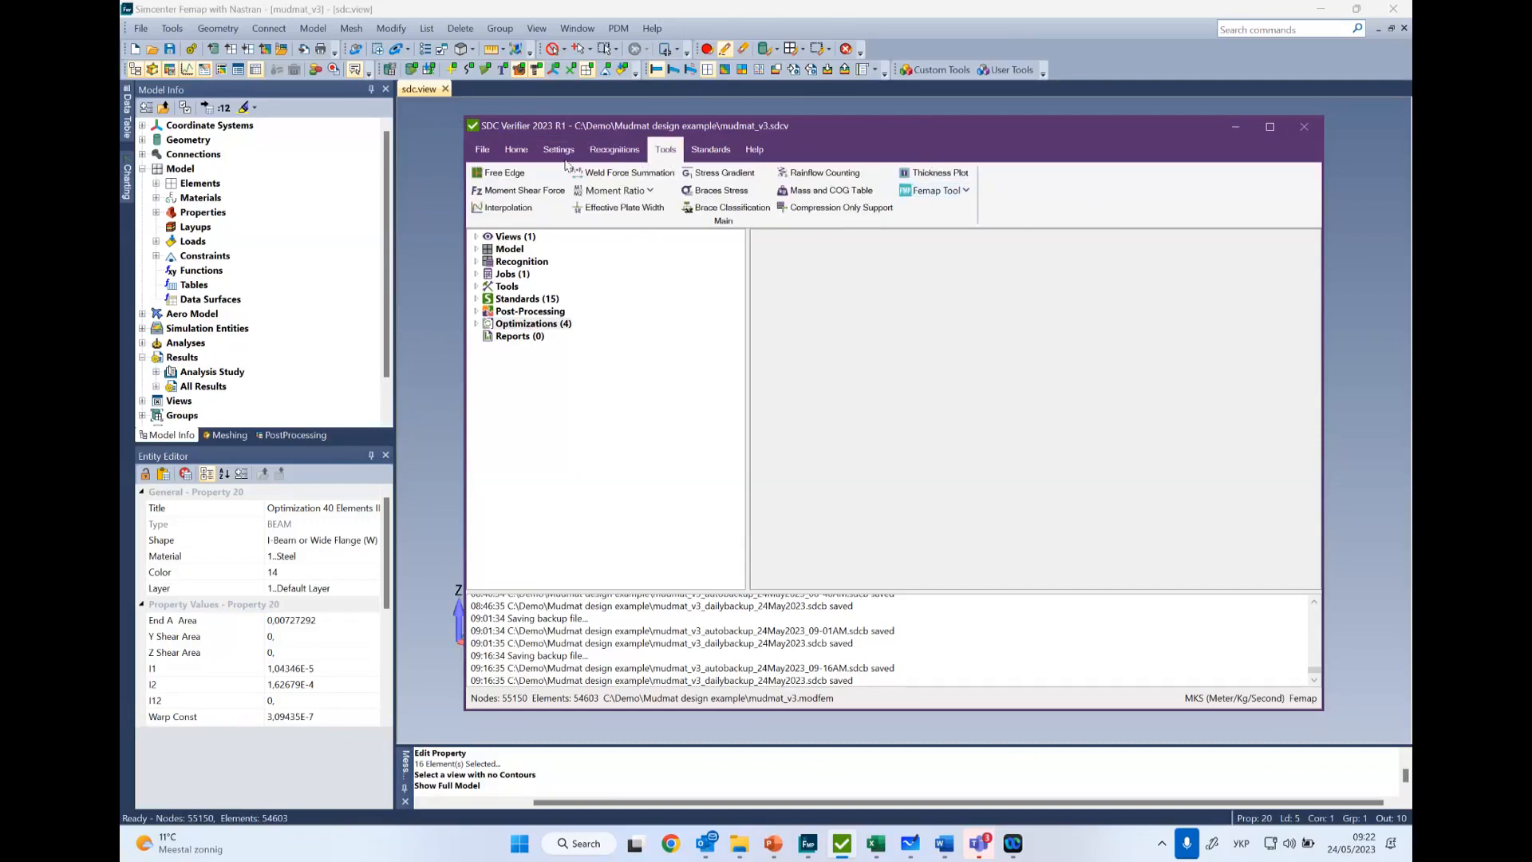
{"action": "left_click", "coordinate": [710, 151]}
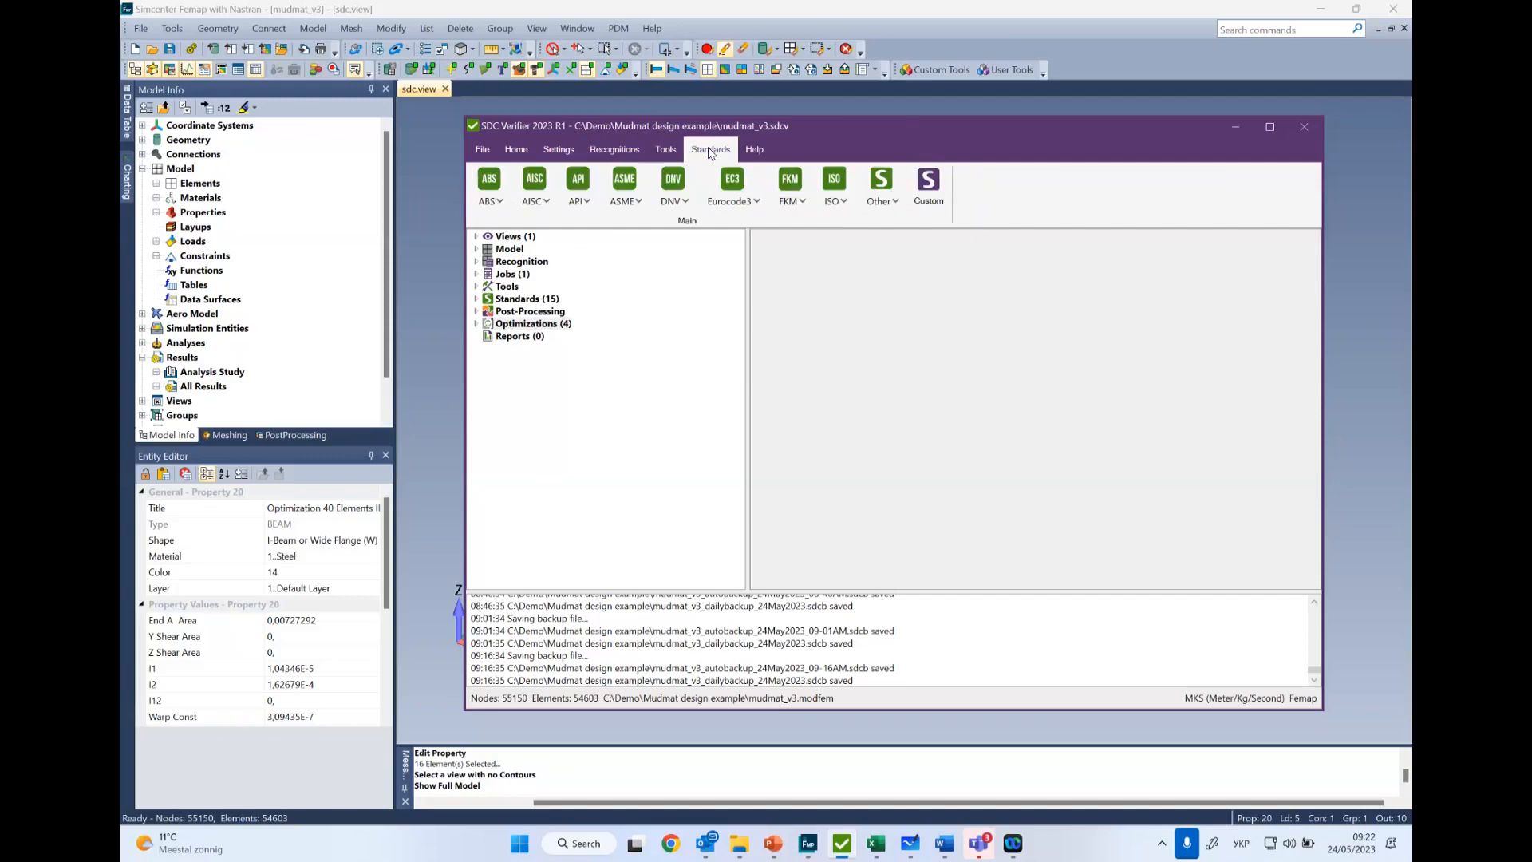
{"action": "left_click", "coordinate": [753, 201]}
{"action": "left_click", "coordinate": [756, 203]}
{"action": "left_click", "coordinate": [746, 202]}
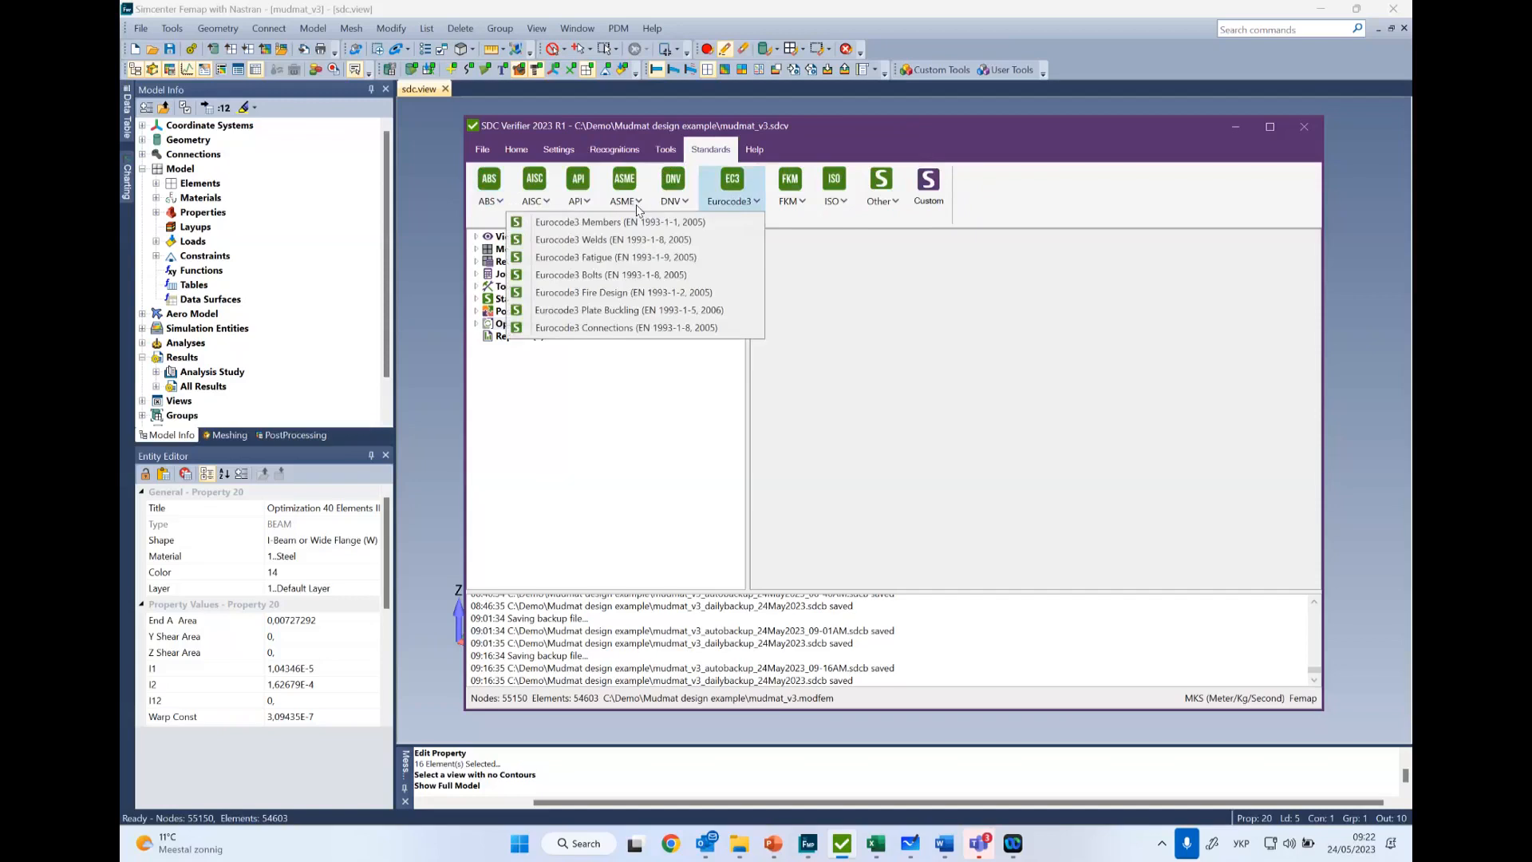
{"action": "left_click", "coordinate": [754, 201]}
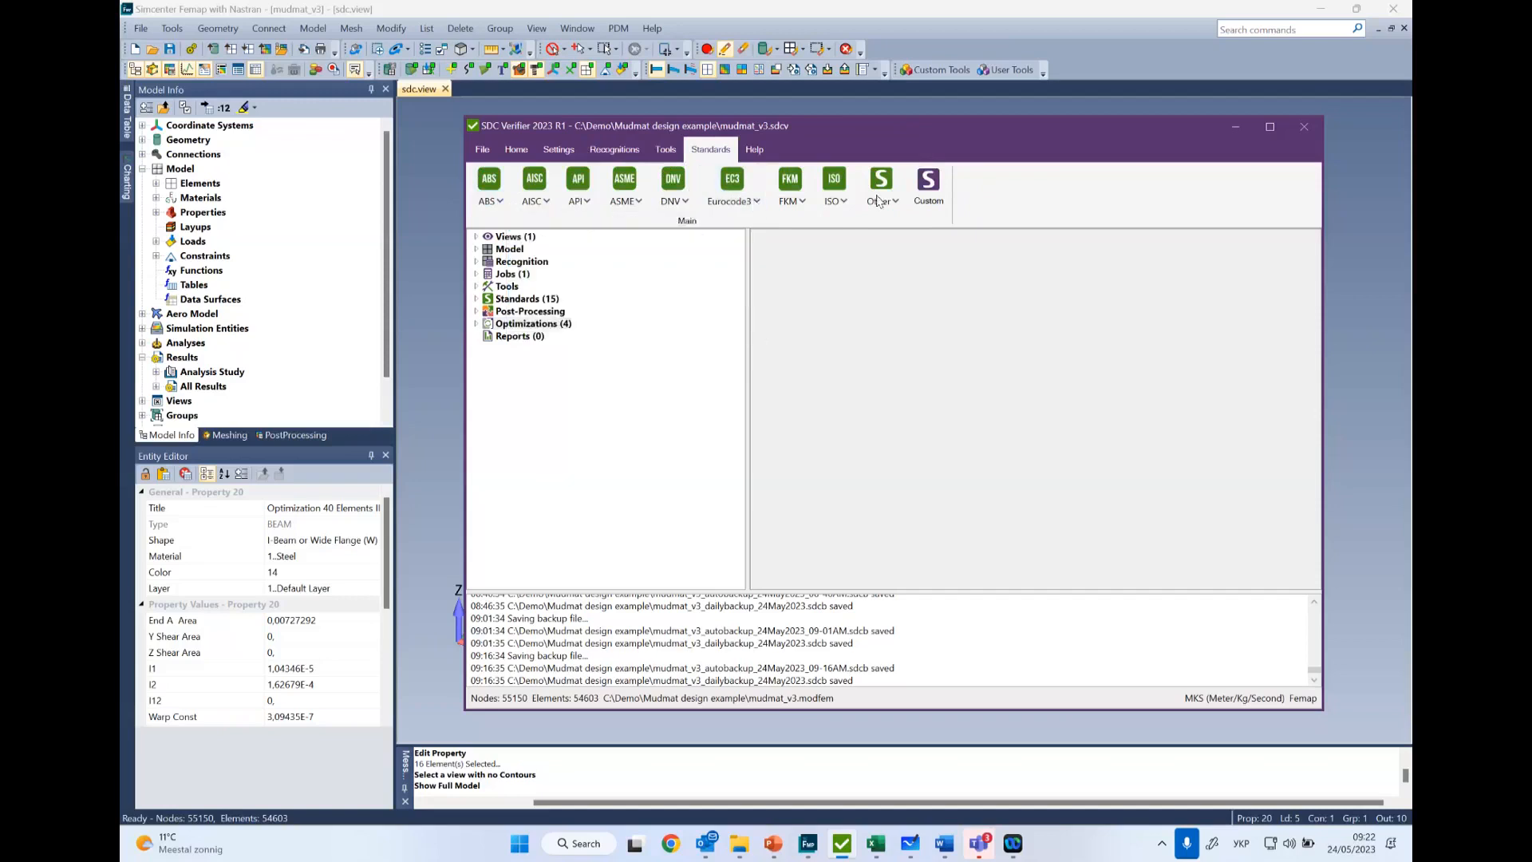
{"action": "left_click", "coordinate": [754, 150]}
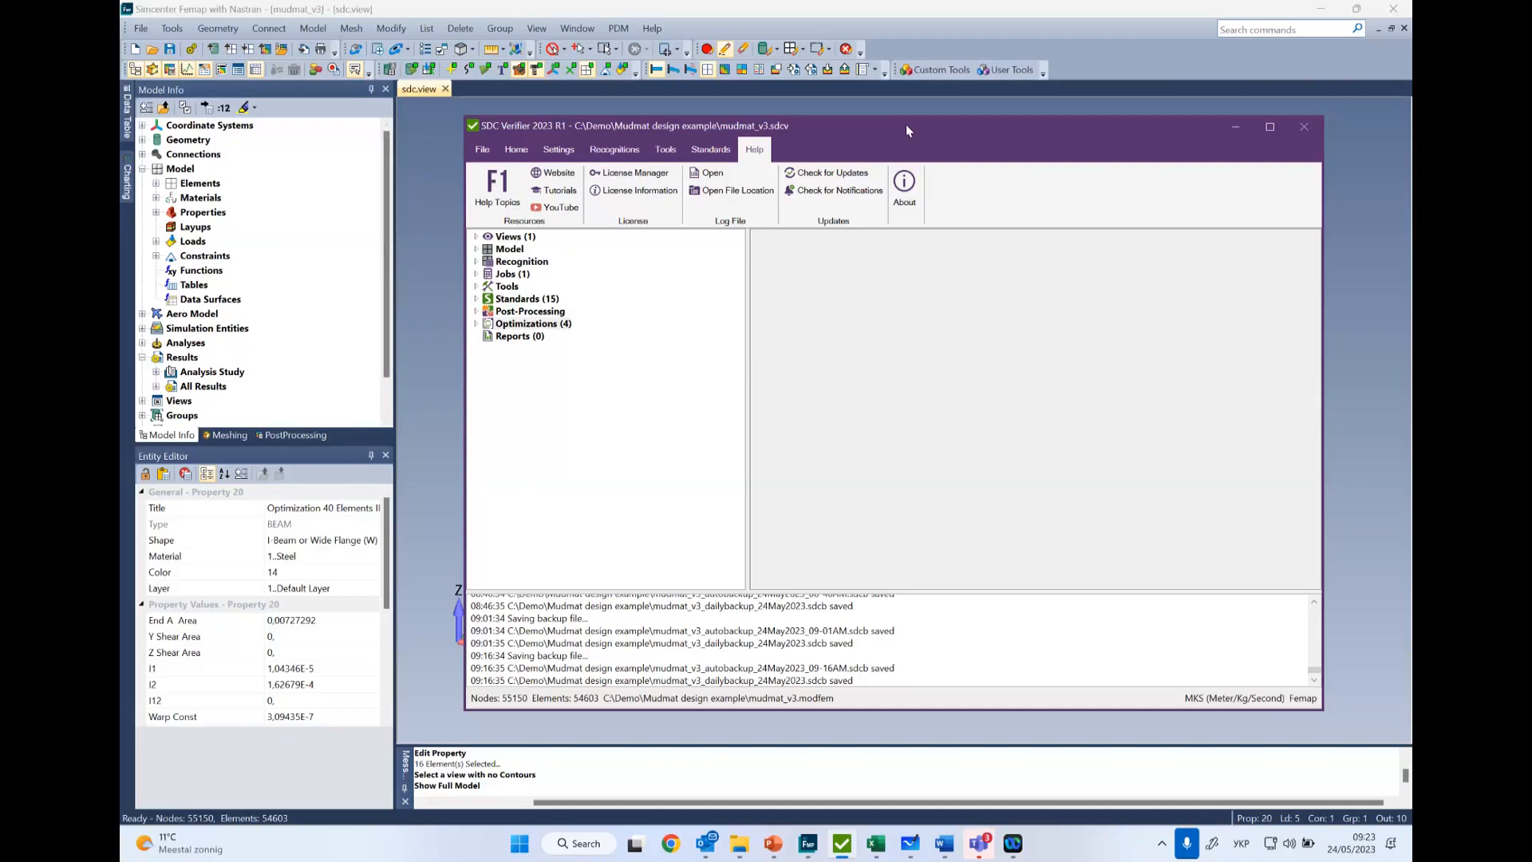
- Review the project creation and opening options, including opening as a template and the recent projects
{"action": "left_click", "coordinate": [484, 149]}
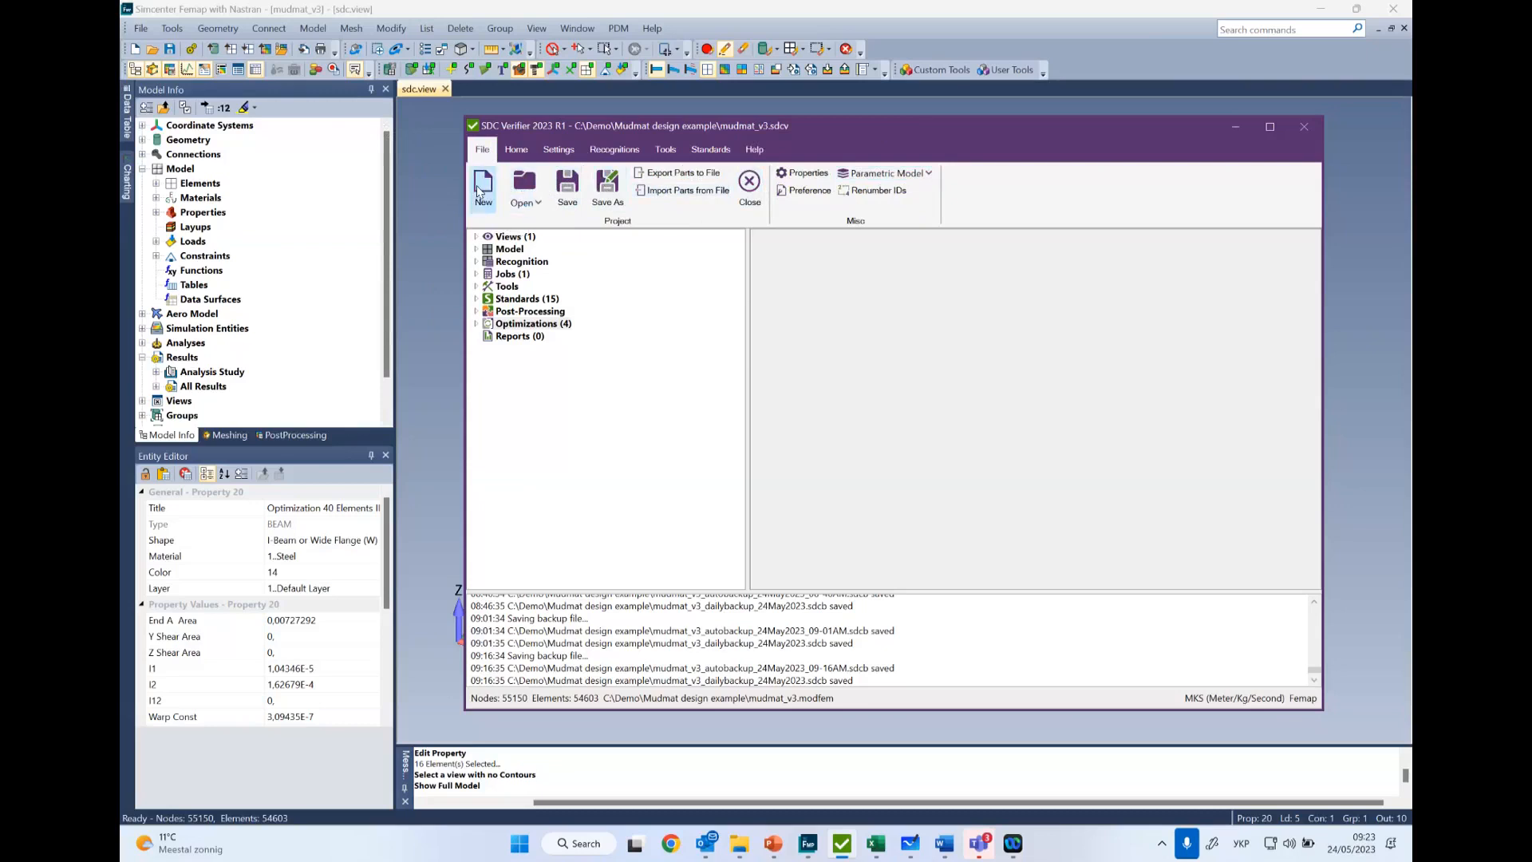
{"action": "left_click", "coordinate": [539, 204]}
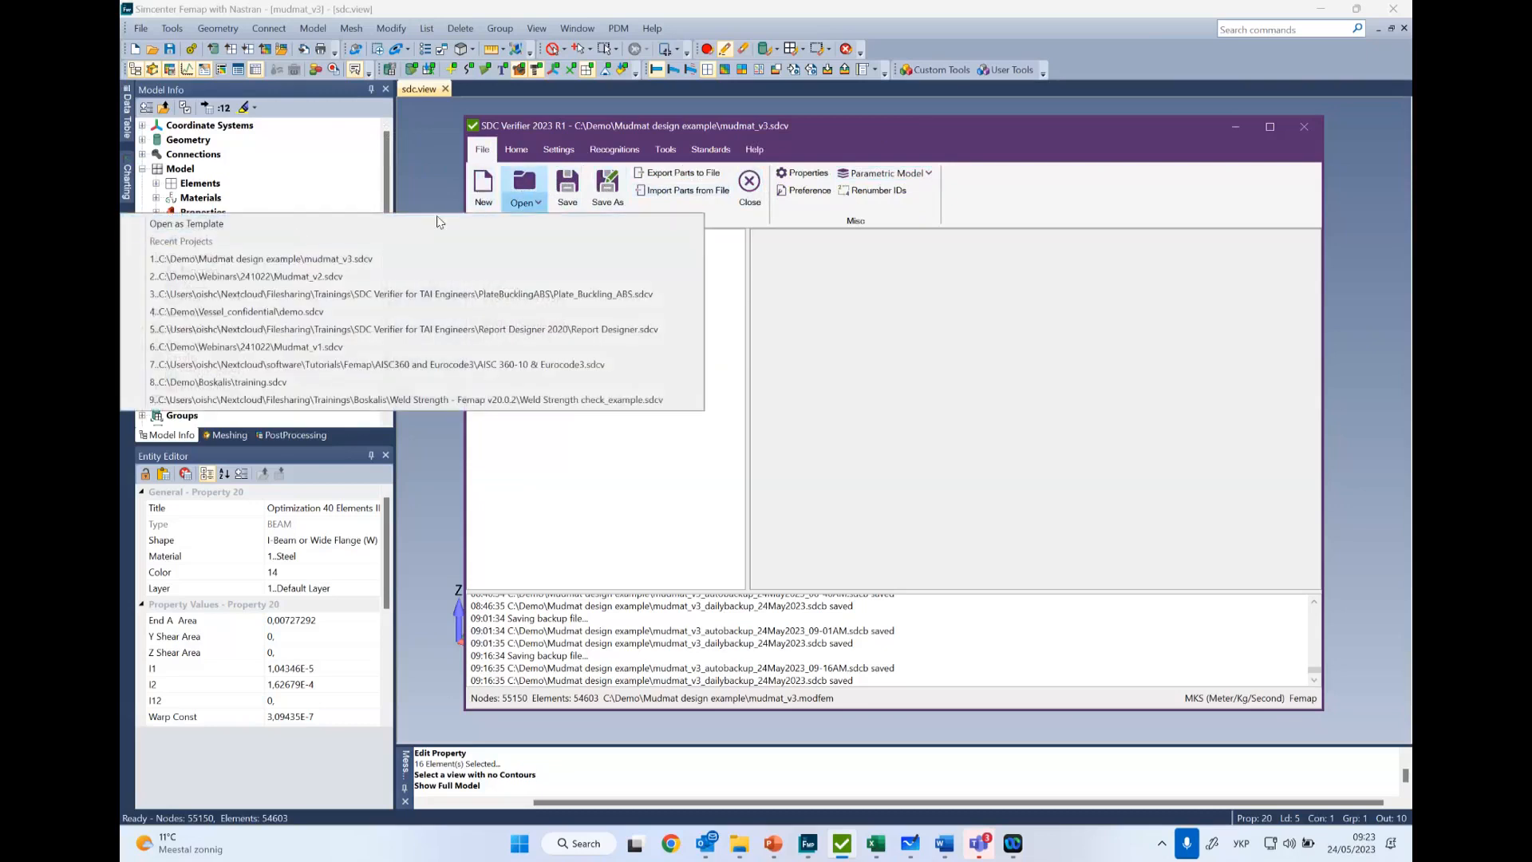
{"action": "left_click", "coordinate": [540, 204]}
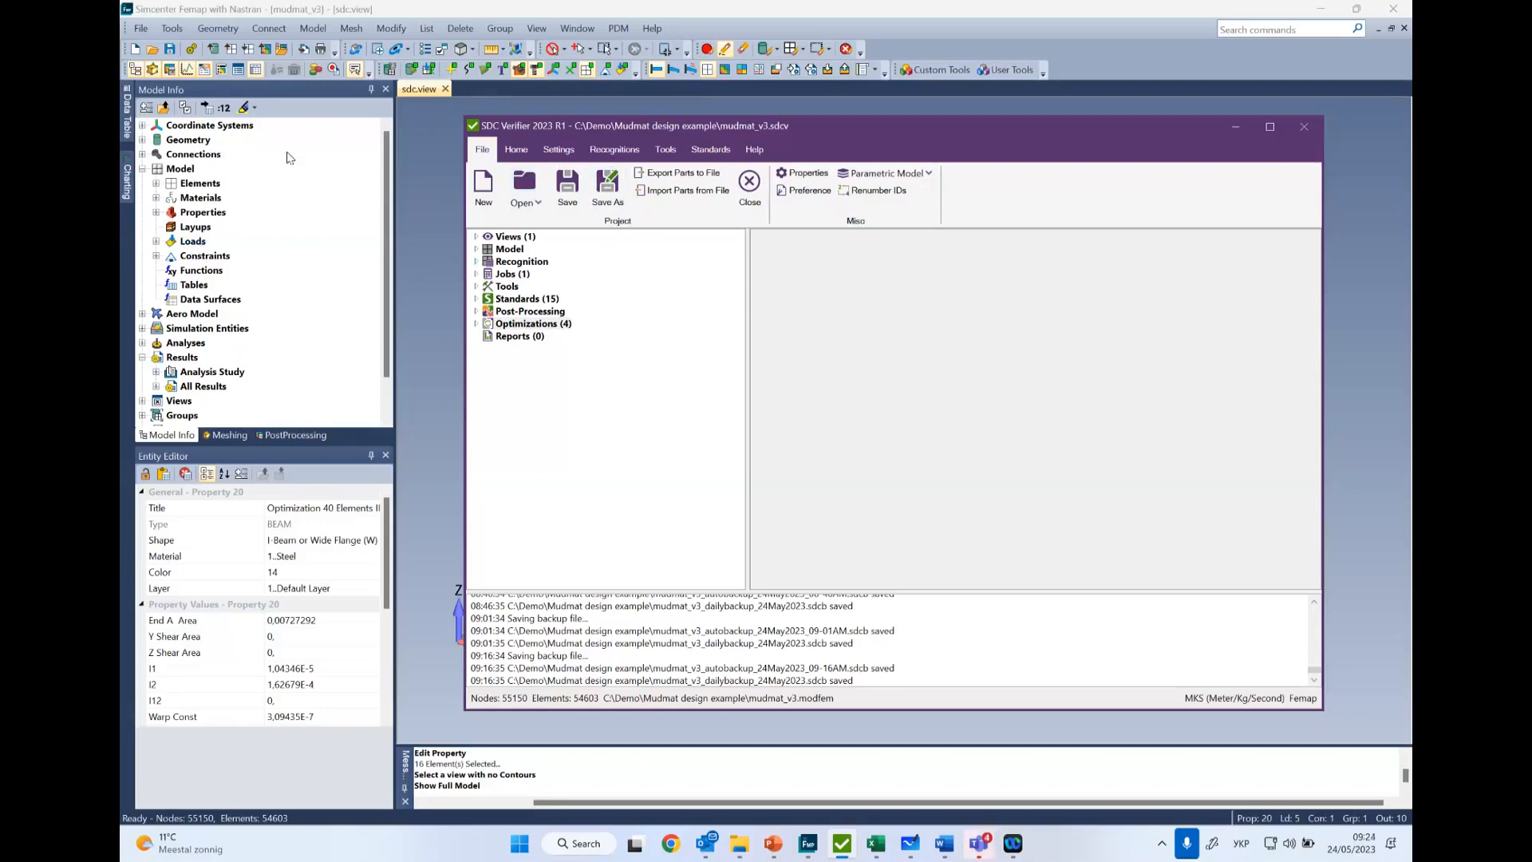
- Examine the load cases in Femap and compare them with the properties and FEM loads of the SDC Verifier model
{"action": "left_click", "coordinate": [156, 241]}
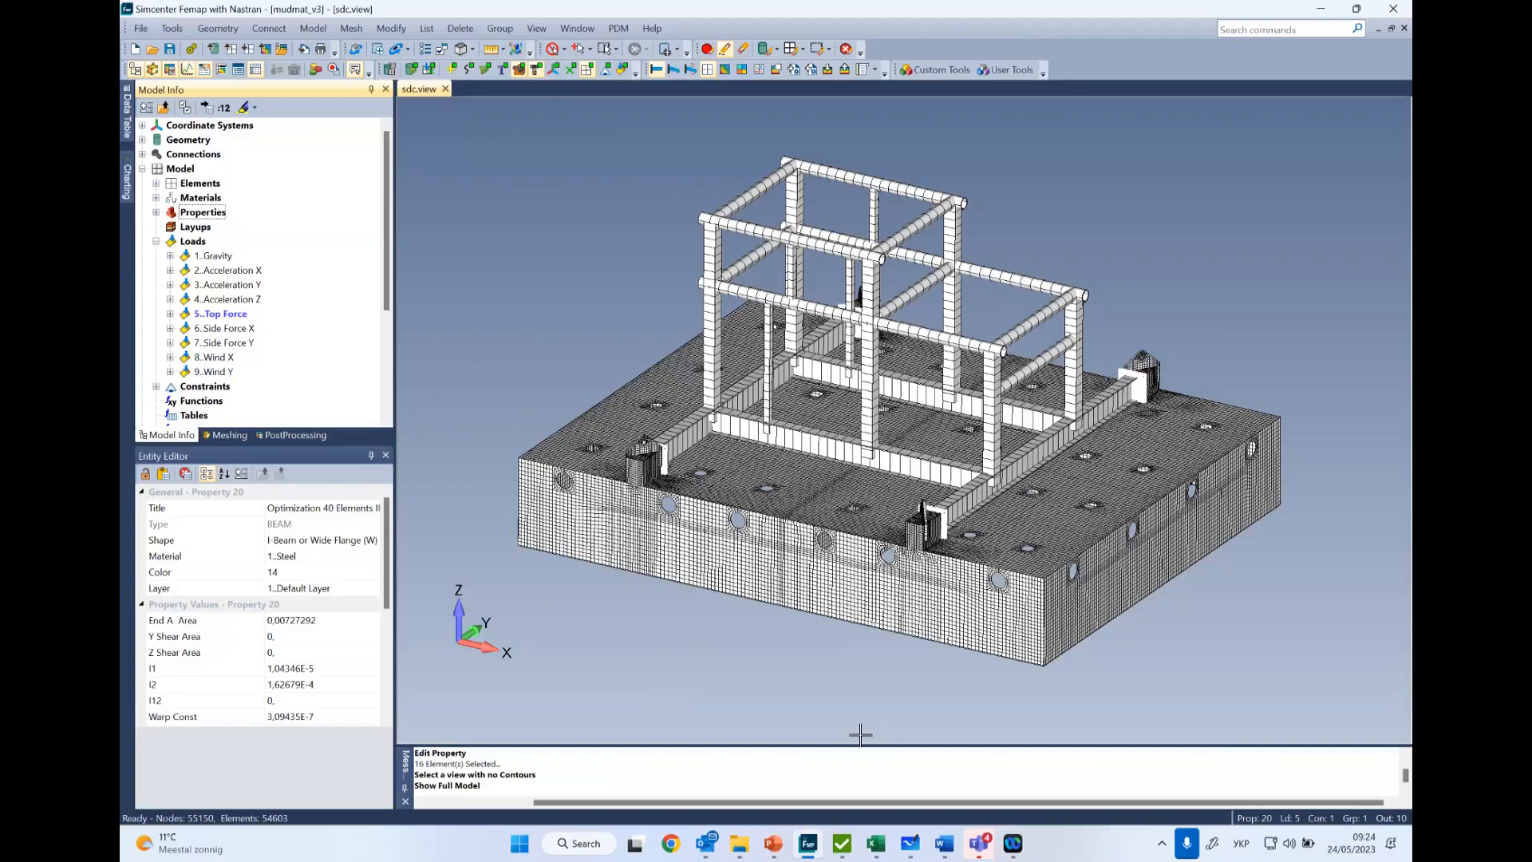
{"action": "left_click", "coordinate": [845, 856]}
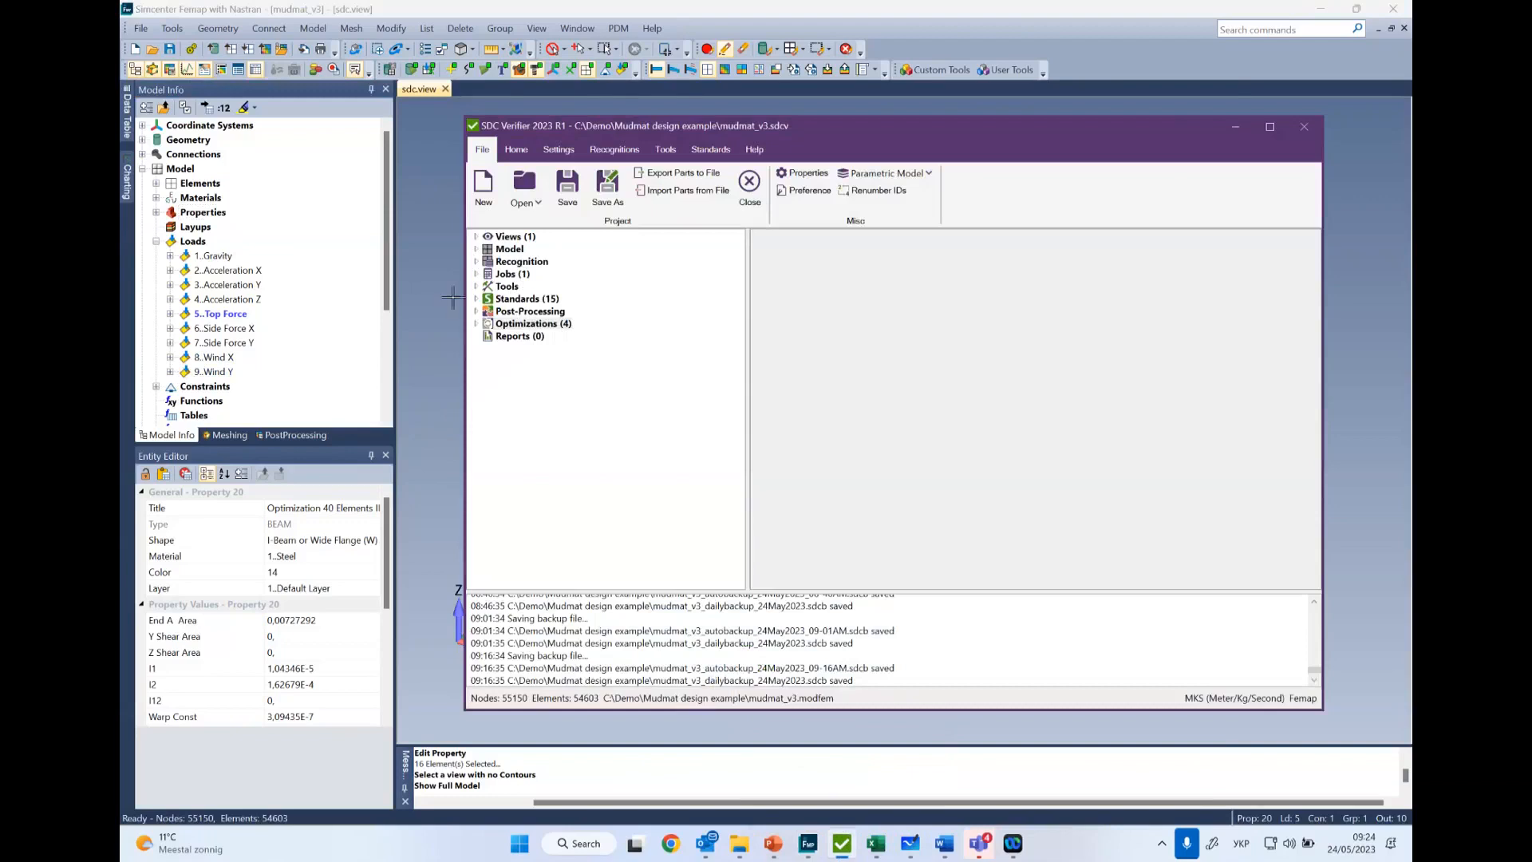
{"action": "left_click", "coordinate": [477, 249]}
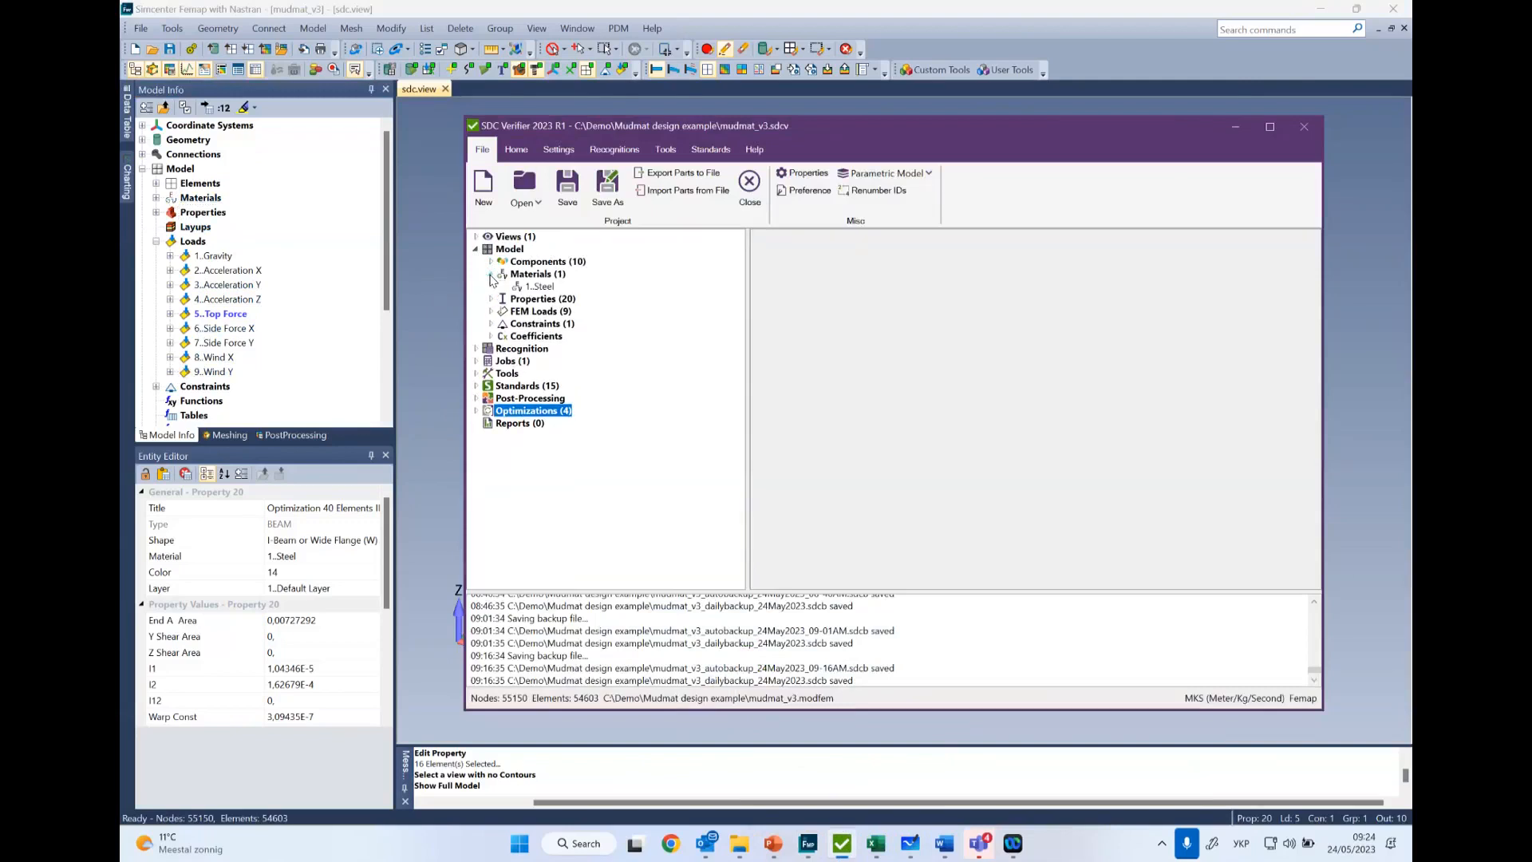
{"action": "left_click", "coordinate": [492, 285]}
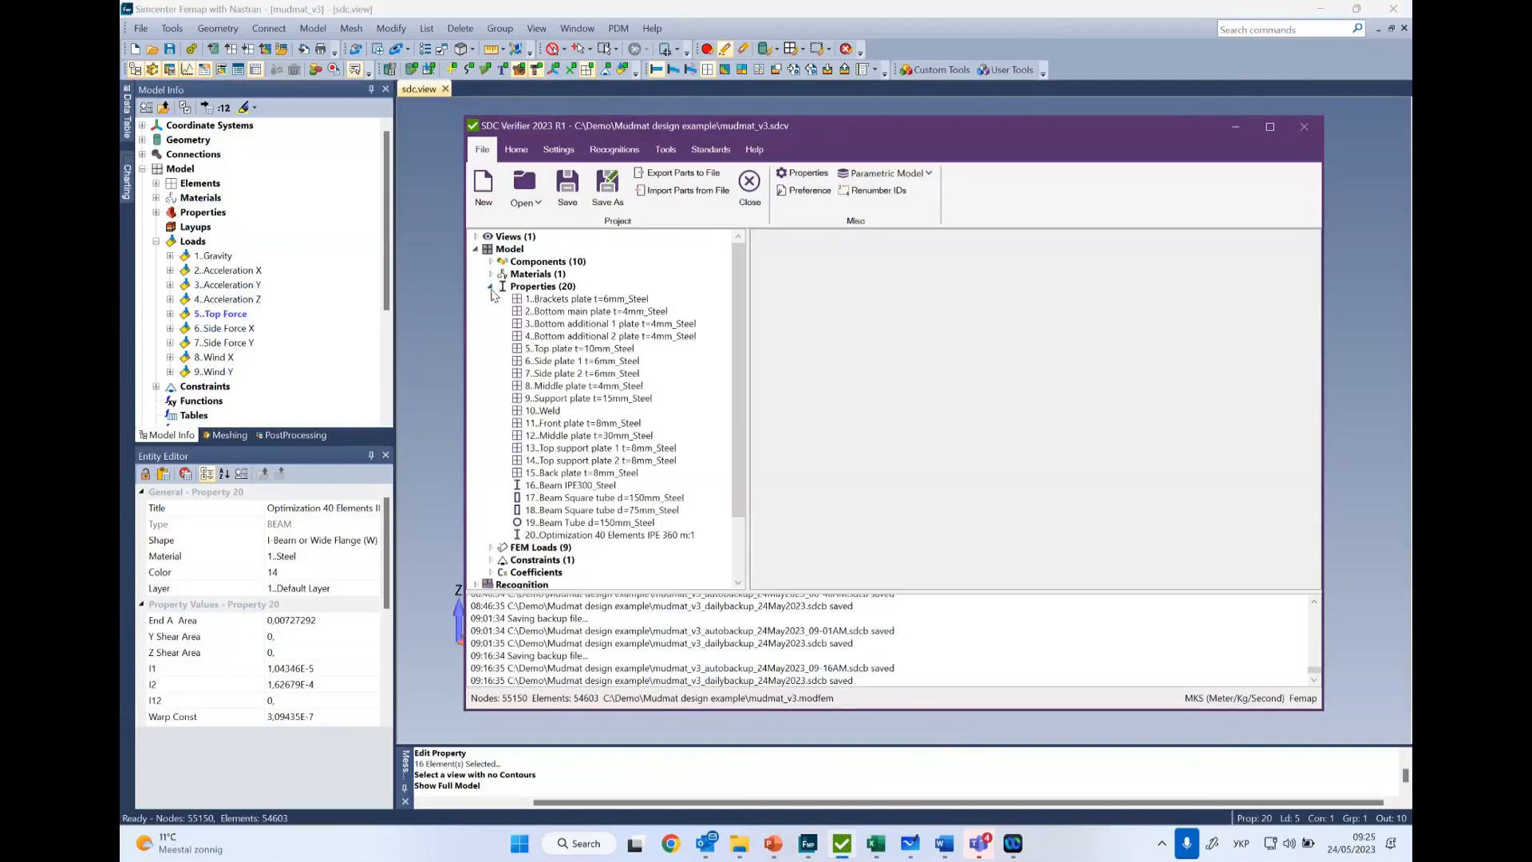
{"action": "left_click", "coordinate": [491, 286]}
{"action": "left_click", "coordinate": [491, 299]}
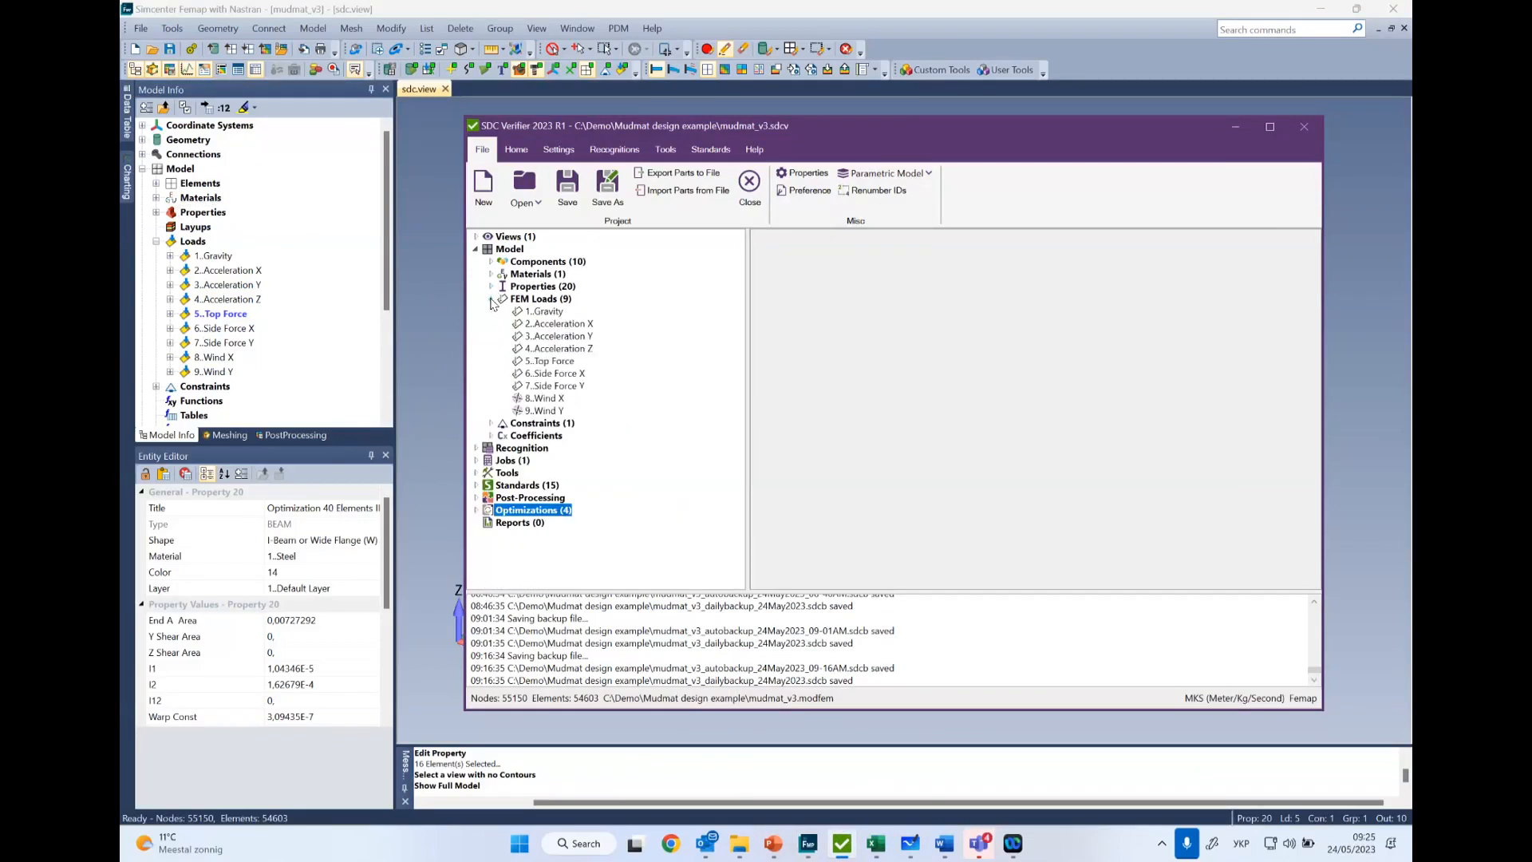
{"action": "left_click", "coordinate": [491, 299]}
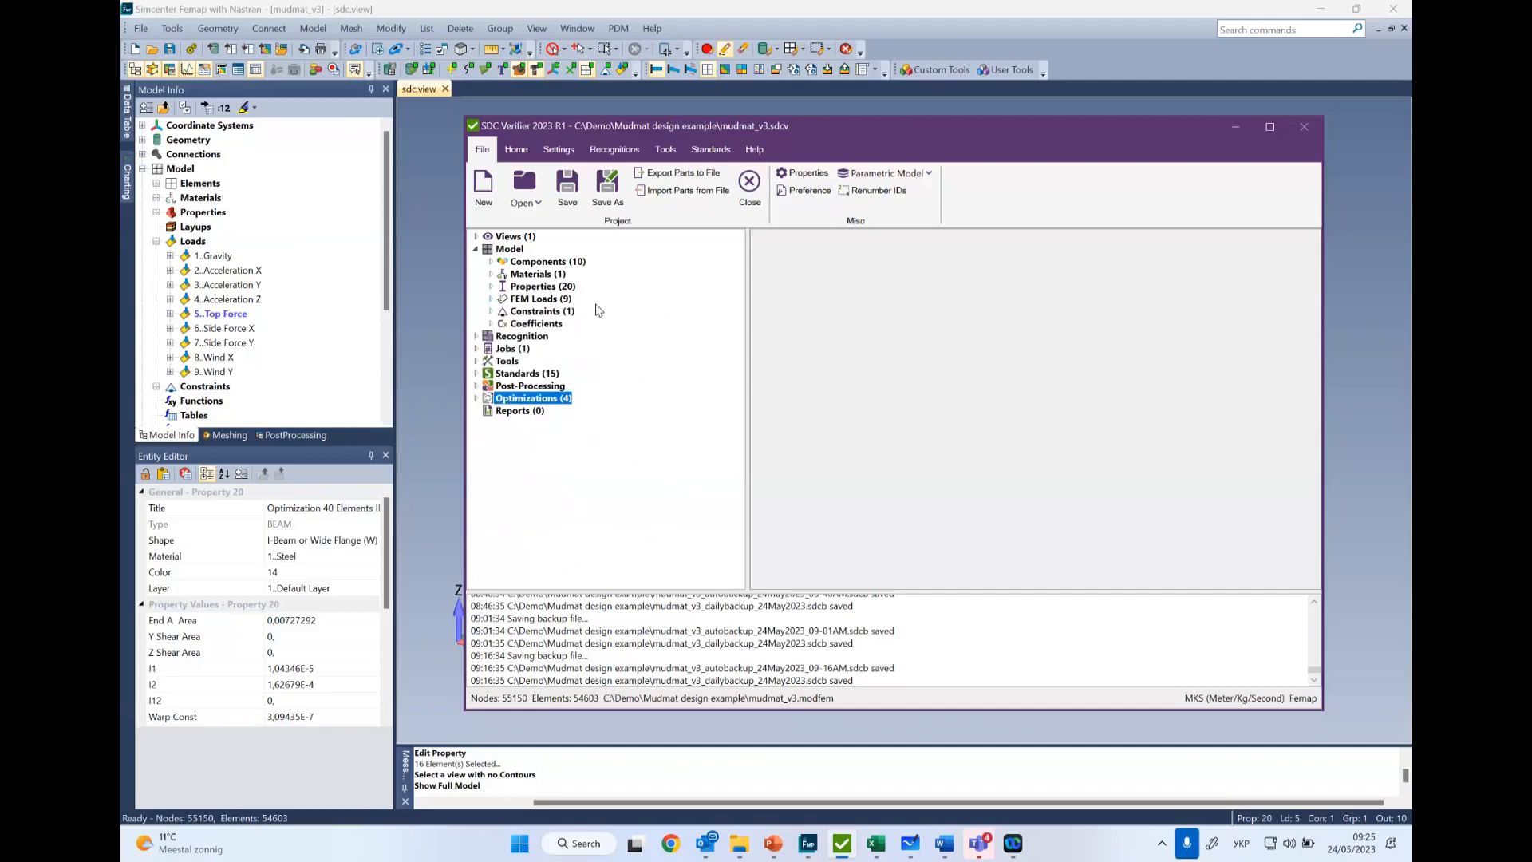
- Expand Job 1 and review its individual loads and load sets
{"action": "left_click", "coordinate": [478, 351]}
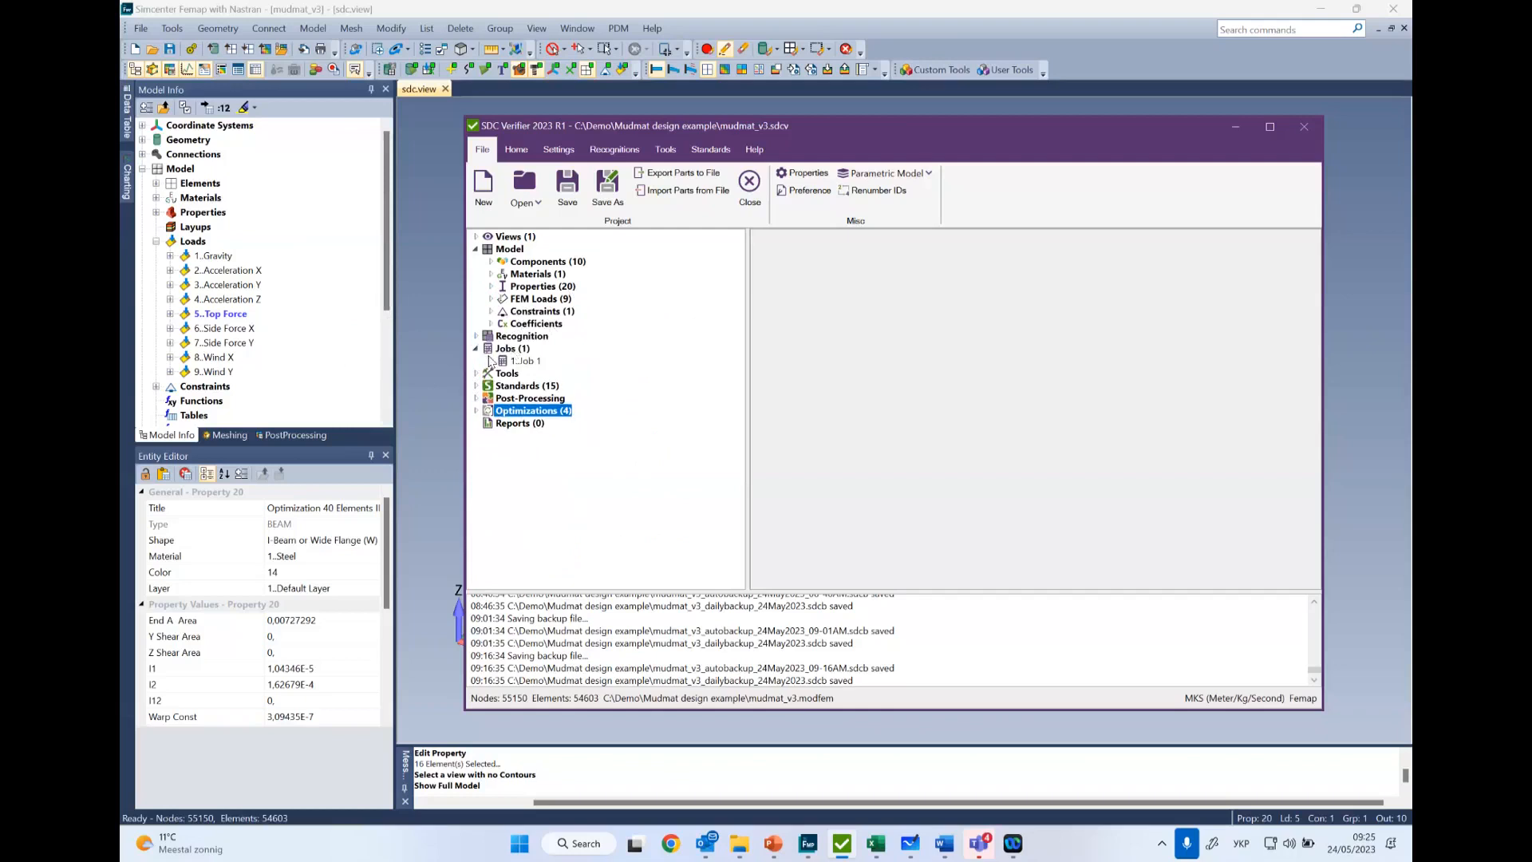
{"action": "left_click", "coordinate": [490, 363]}
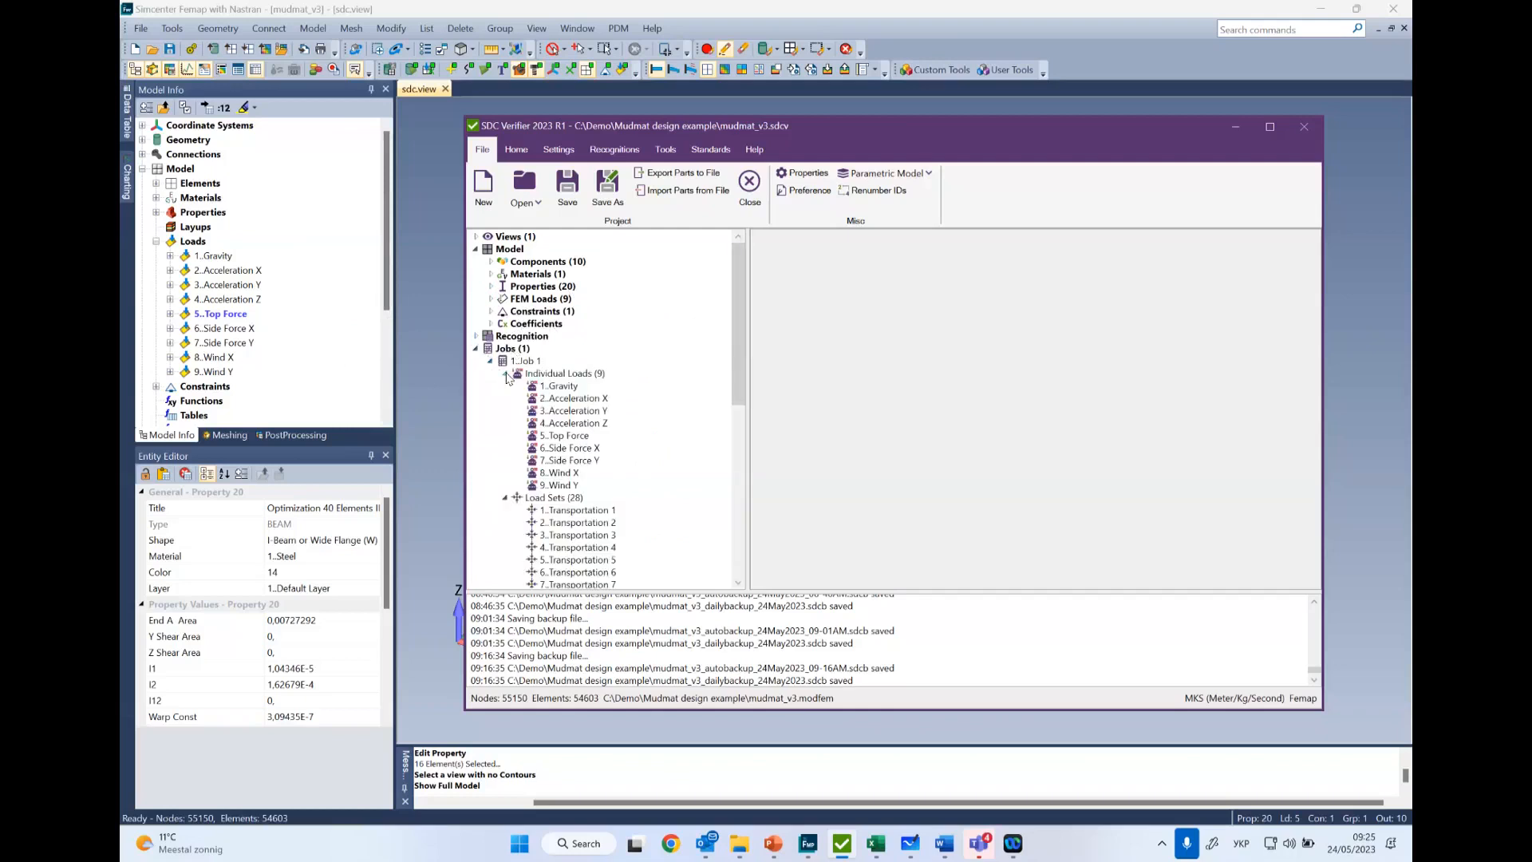
{"action": "left_click", "coordinate": [506, 374]}
{"action": "left_click", "coordinate": [506, 375]}
{"action": "scroll", "coordinate": [505, 415], "scroll_direction": "down", "scroll_amount": 2}
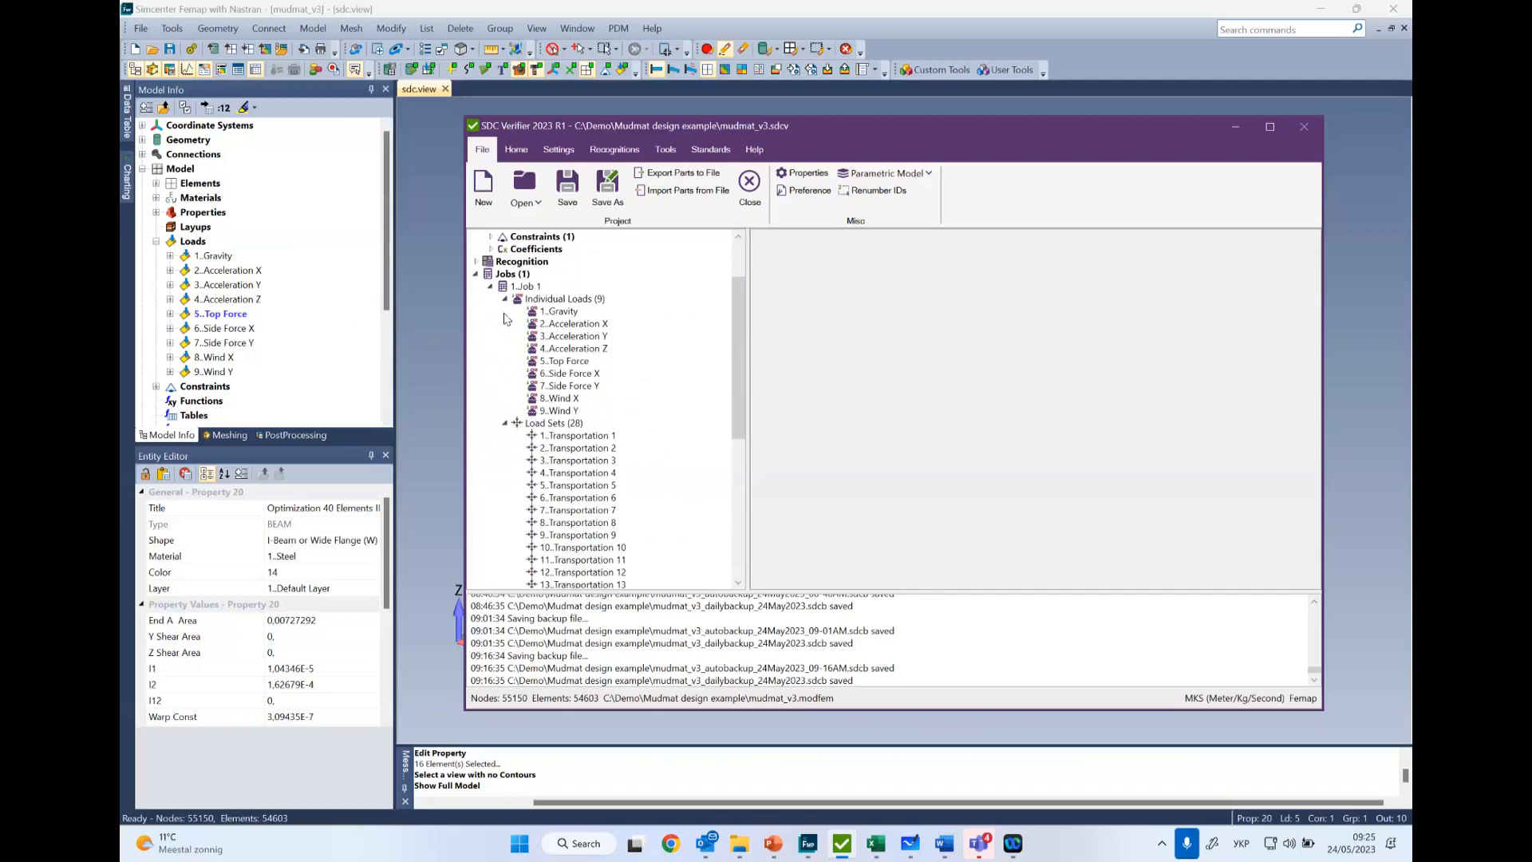
{"action": "scroll", "coordinate": [533, 455], "scroll_direction": "down", "scroll_amount": 1}
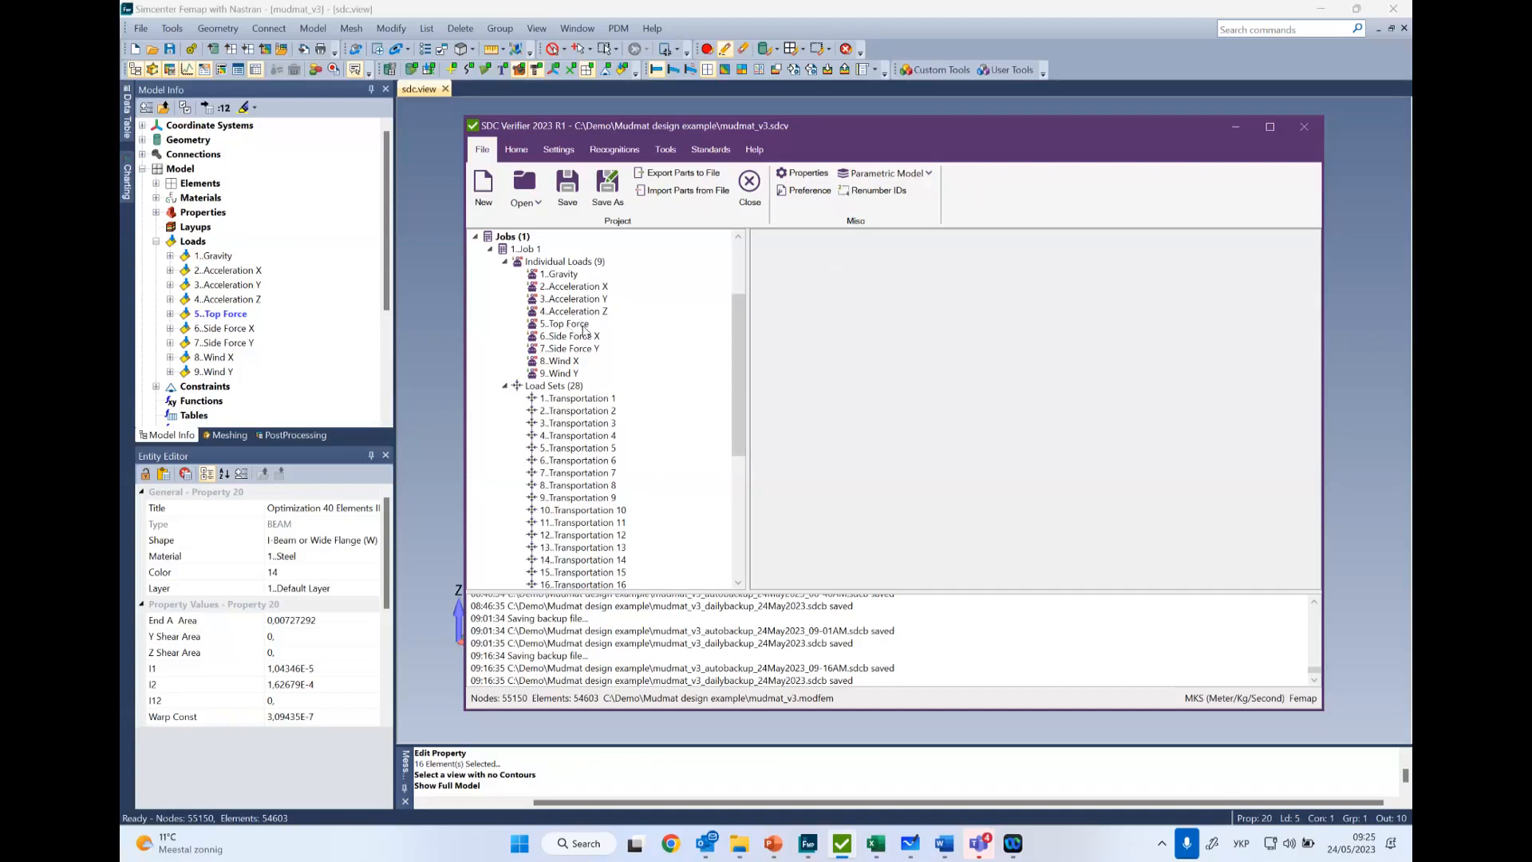
- Open the Create/Edit Multiple LoadSets table for the load sets of Job 1
{"action": "scroll", "coordinate": [595, 355], "scroll_direction": "down", "scroll_amount": 1}
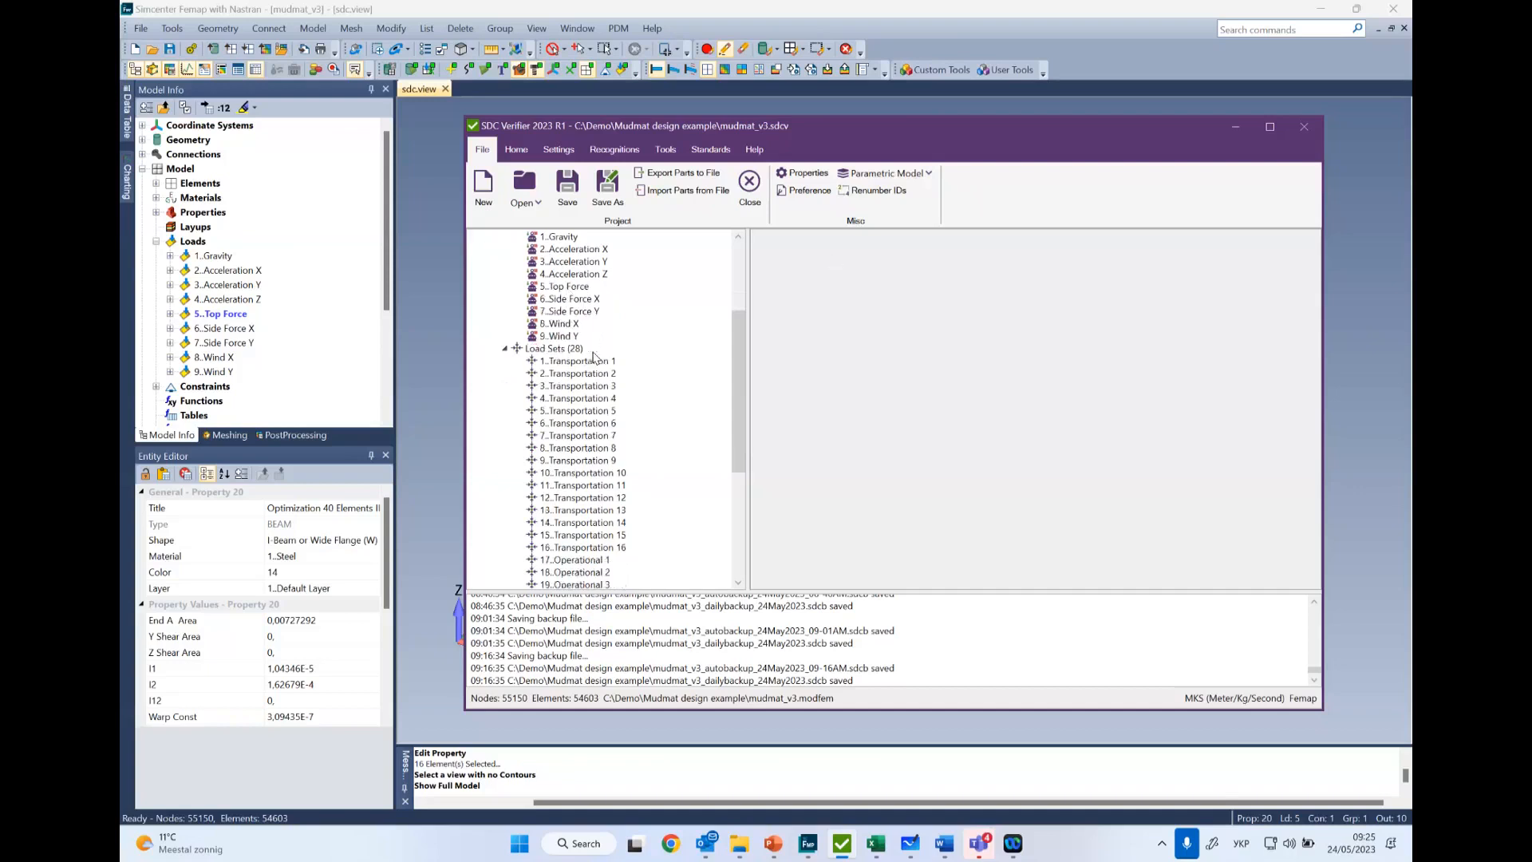
{"action": "right_click", "coordinate": [551, 352]}
{"action": "left_click", "coordinate": [444, 364]}
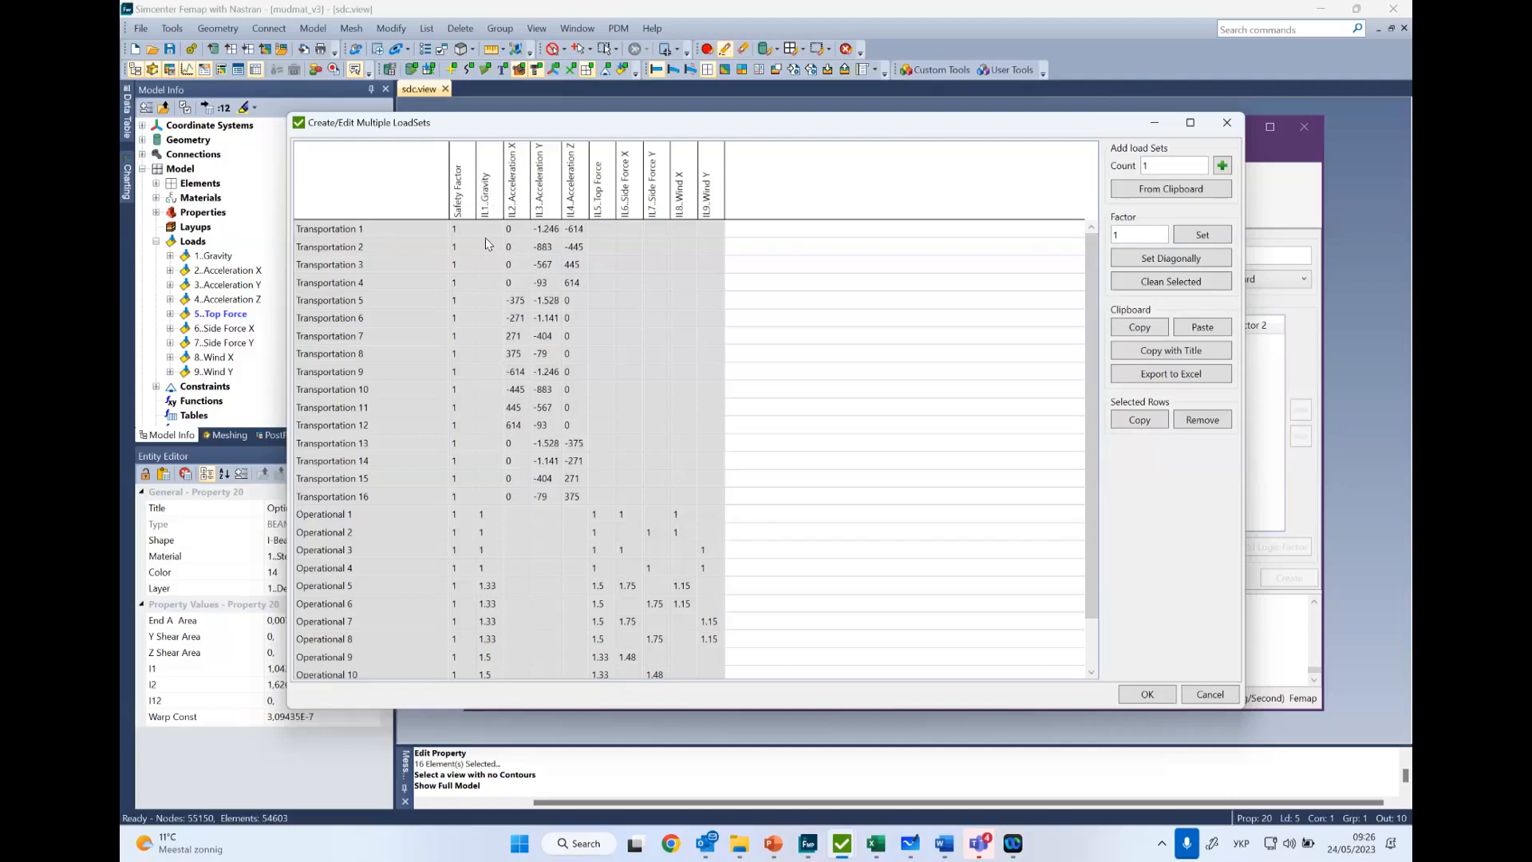
- Check the Acceleration X factor of Transportation 5 against the body load definition of Acceleration X in Femap
{"action": "left_click", "coordinate": [515, 302]}
{"action": "left_click", "coordinate": [516, 302]}
{"action": "left_click", "coordinate": [517, 303]}
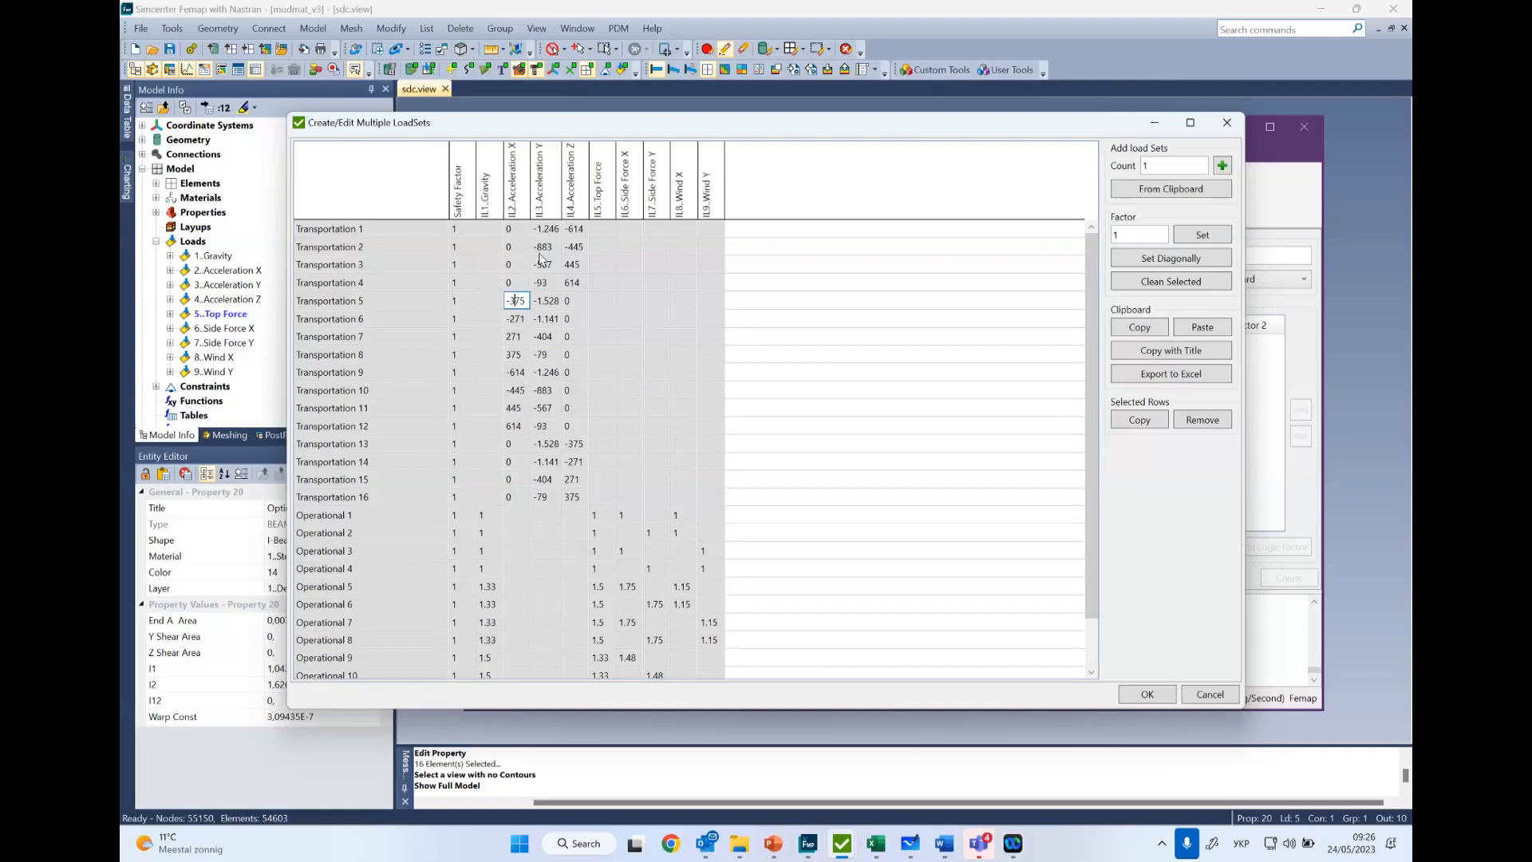
{"action": "left_click", "coordinate": [169, 271]}
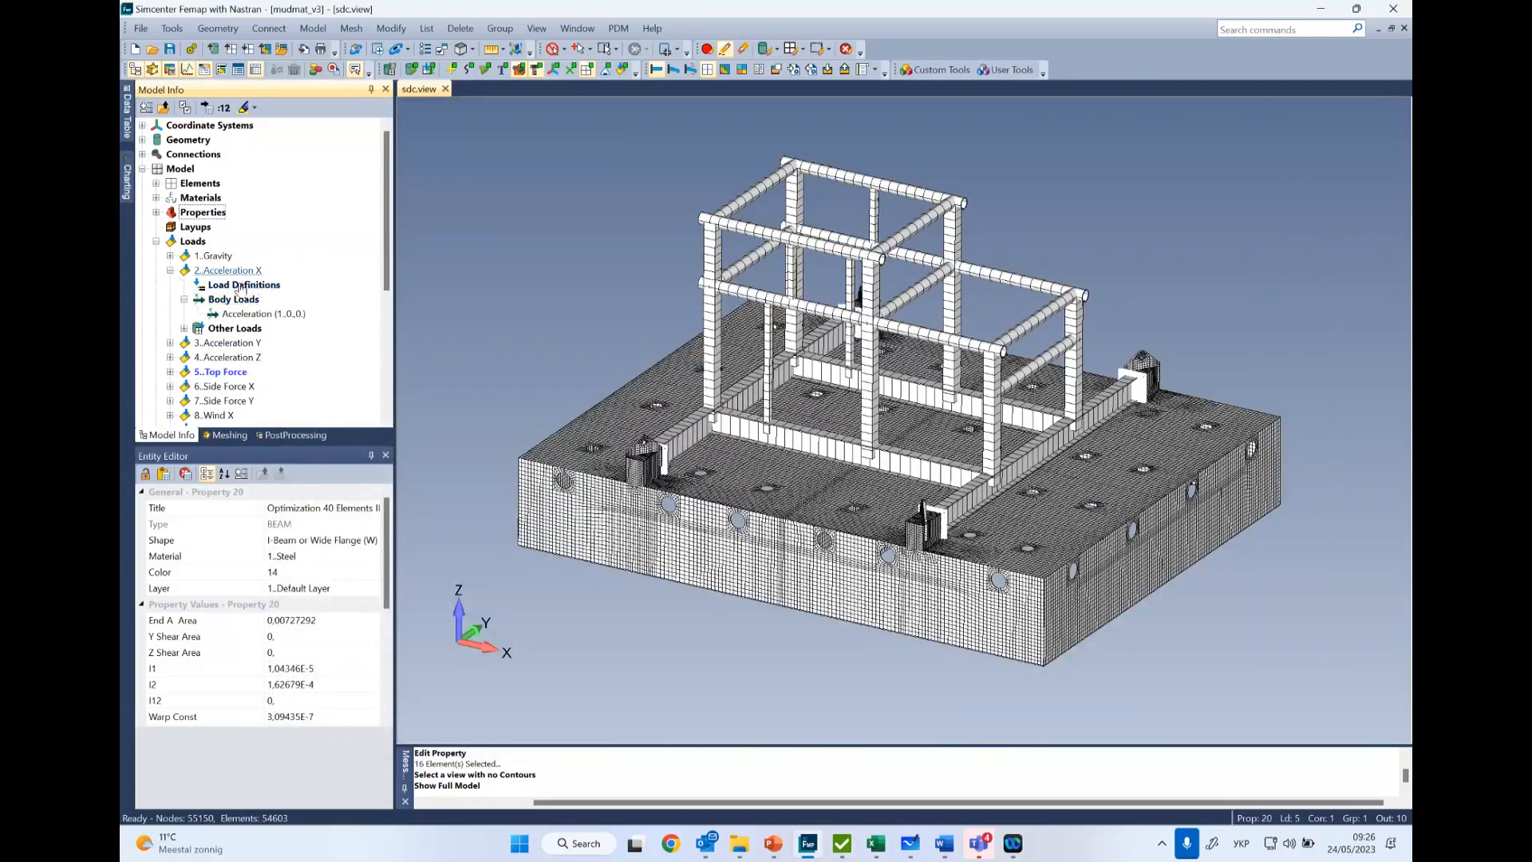
{"action": "left_click", "coordinate": [169, 271]}
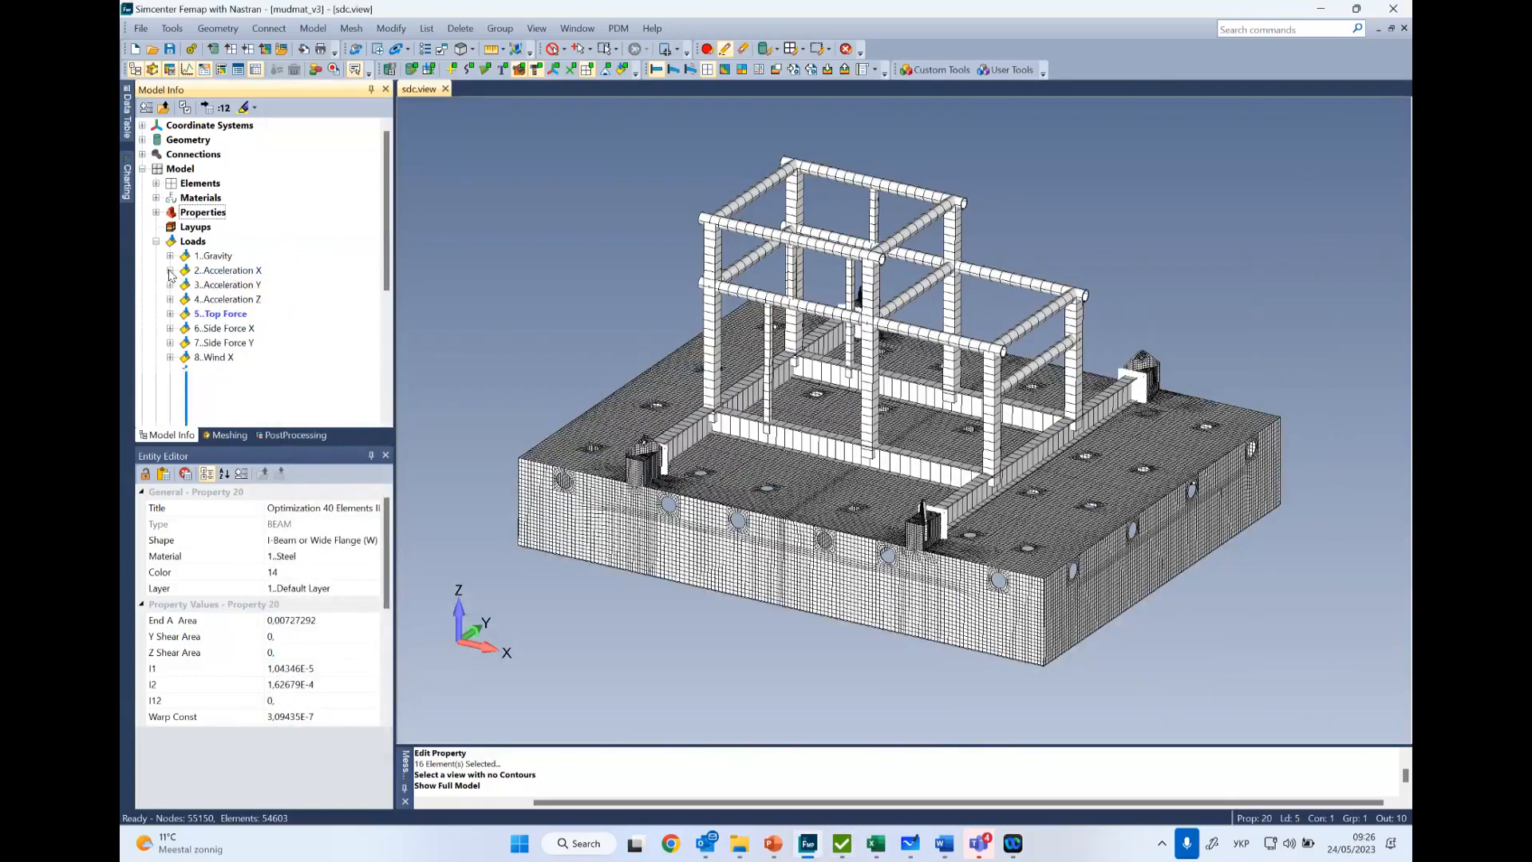
- Return to the Create/Edit Multiple LoadSets table and switch to the Book1 workbook in Excel to check the source factors
{"action": "mouse_move", "coordinate": [850, 850]}
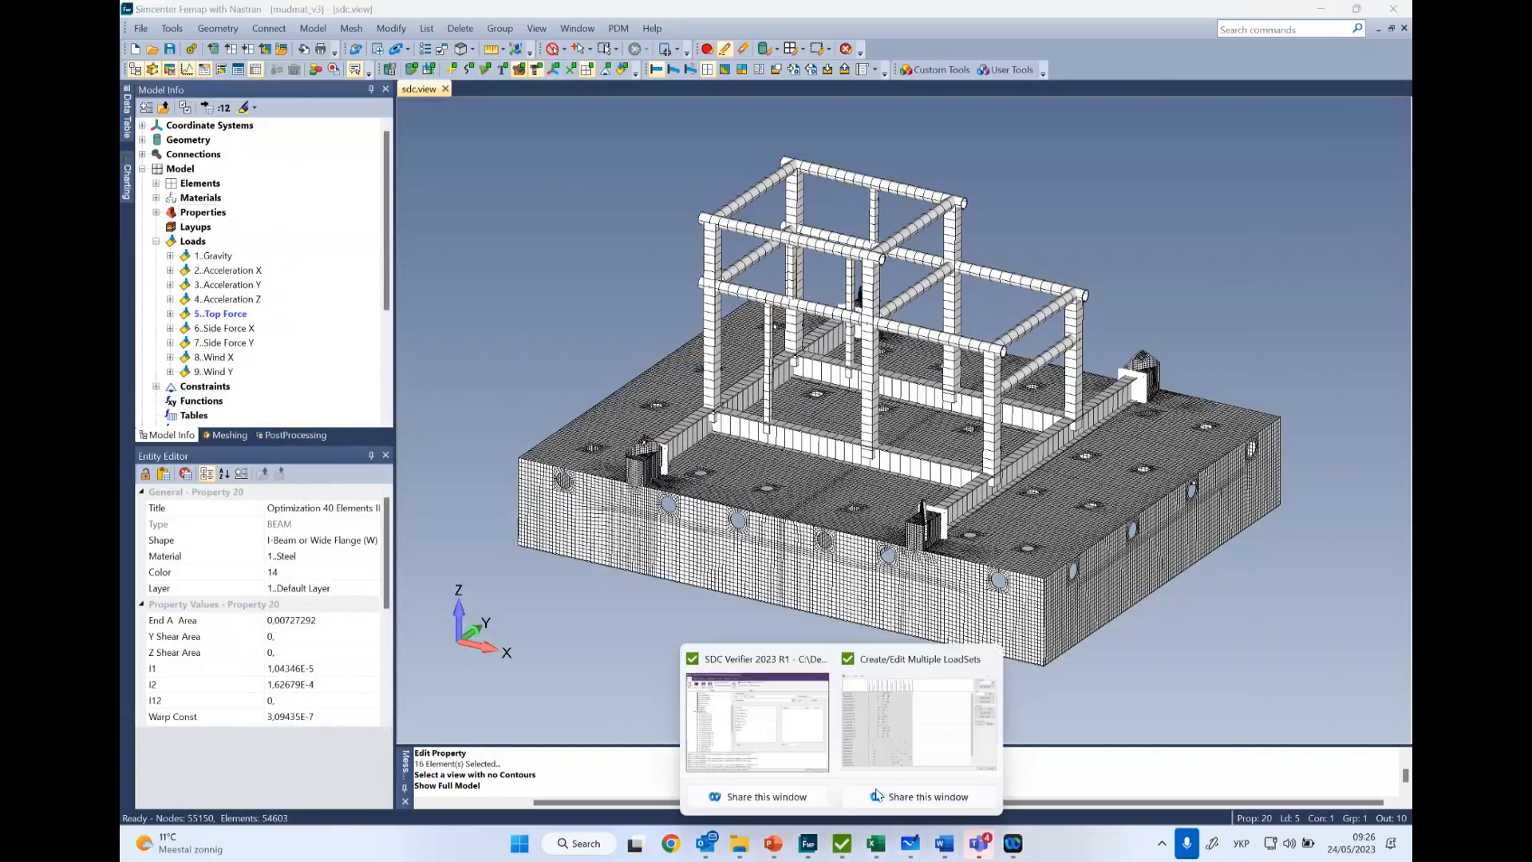
{"action": "left_click", "coordinate": [906, 746]}
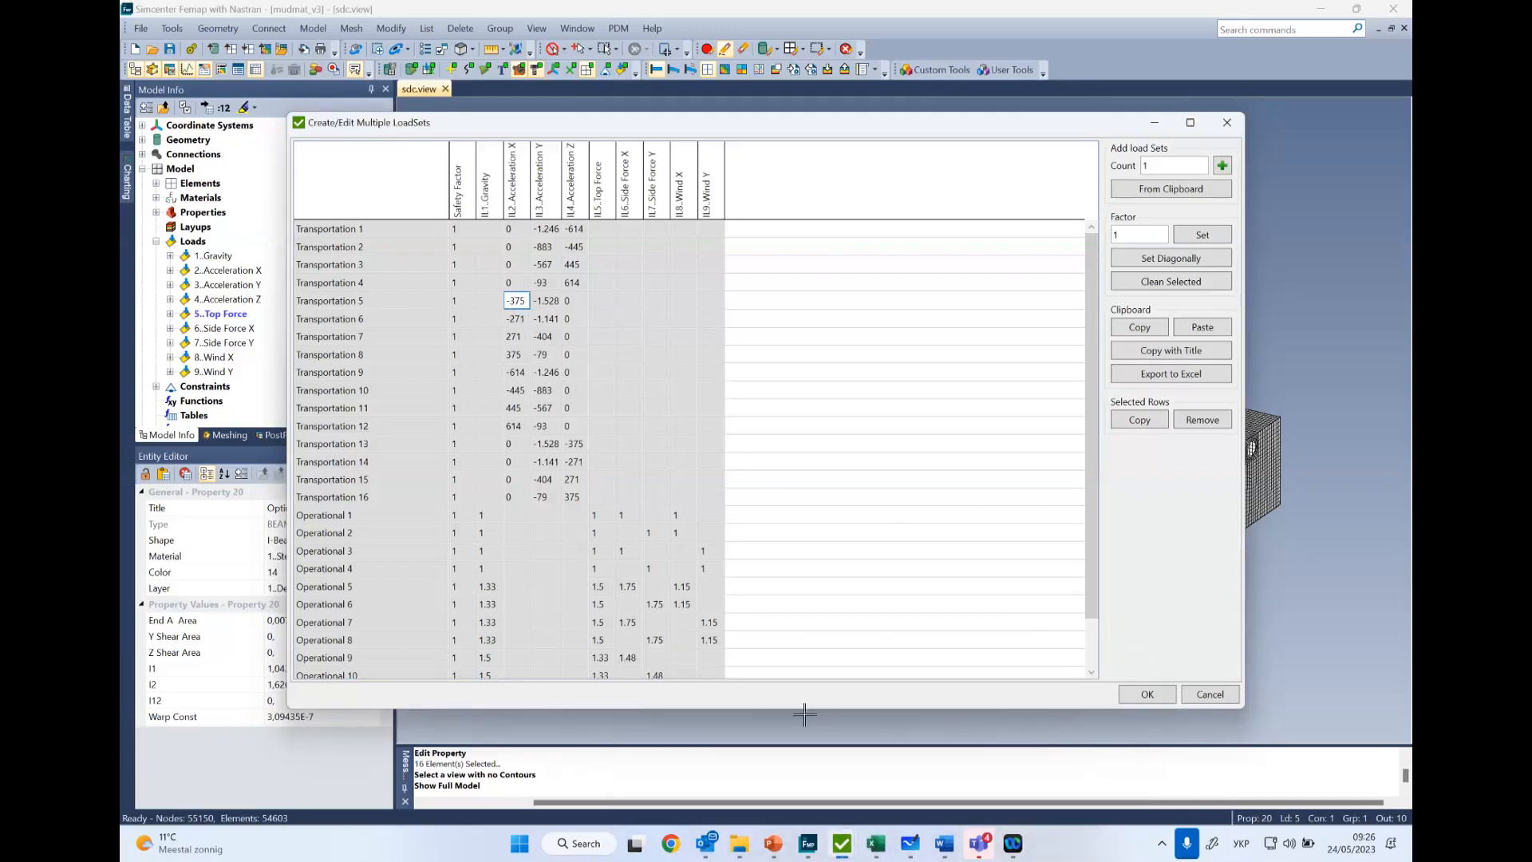
{"action": "mouse_move", "coordinate": [875, 842]}
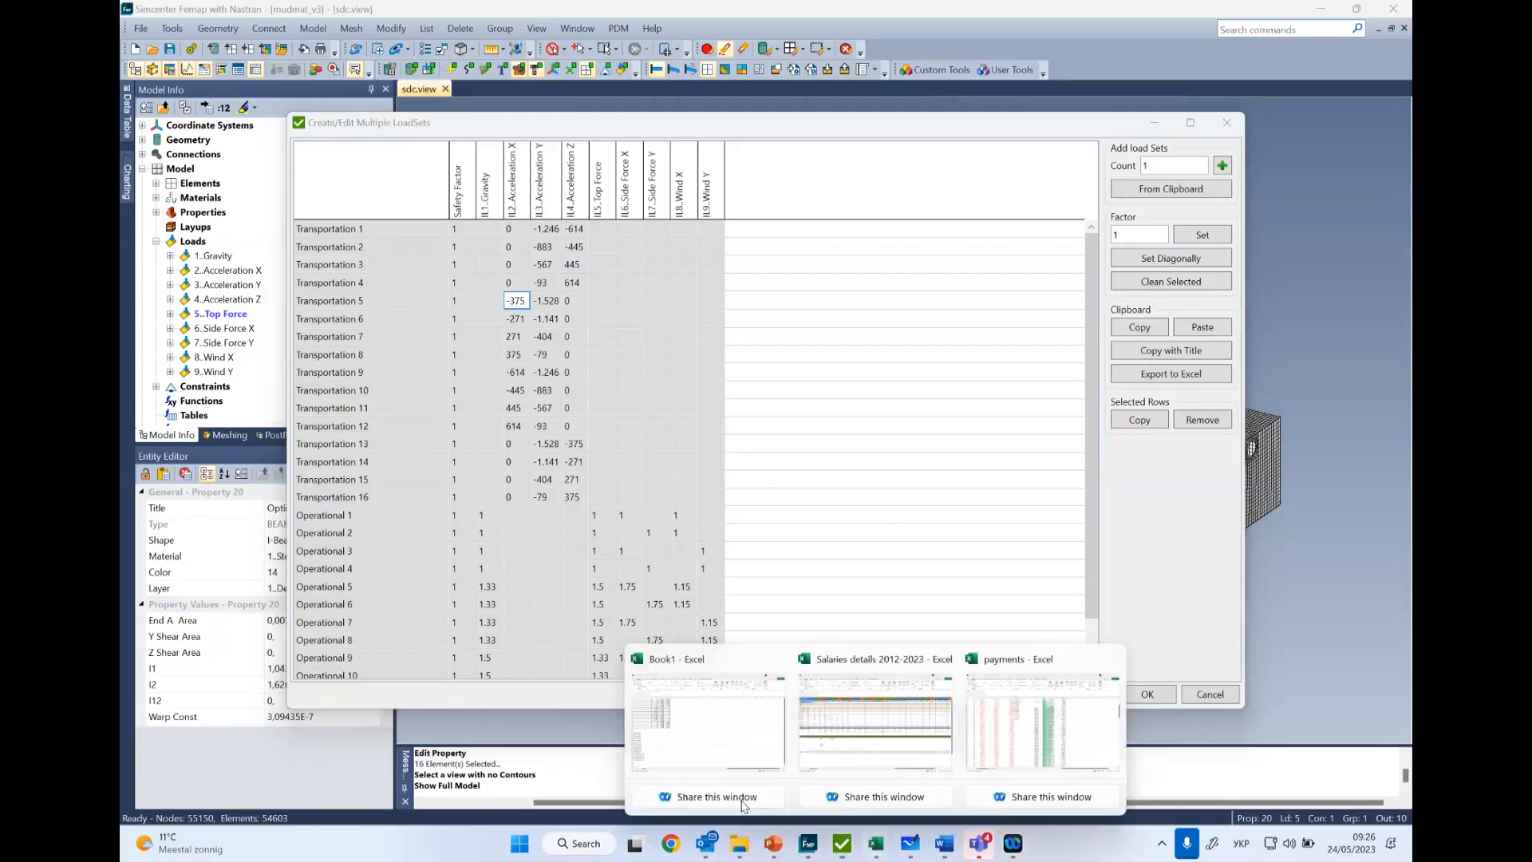
{"action": "left_click", "coordinate": [706, 750]}
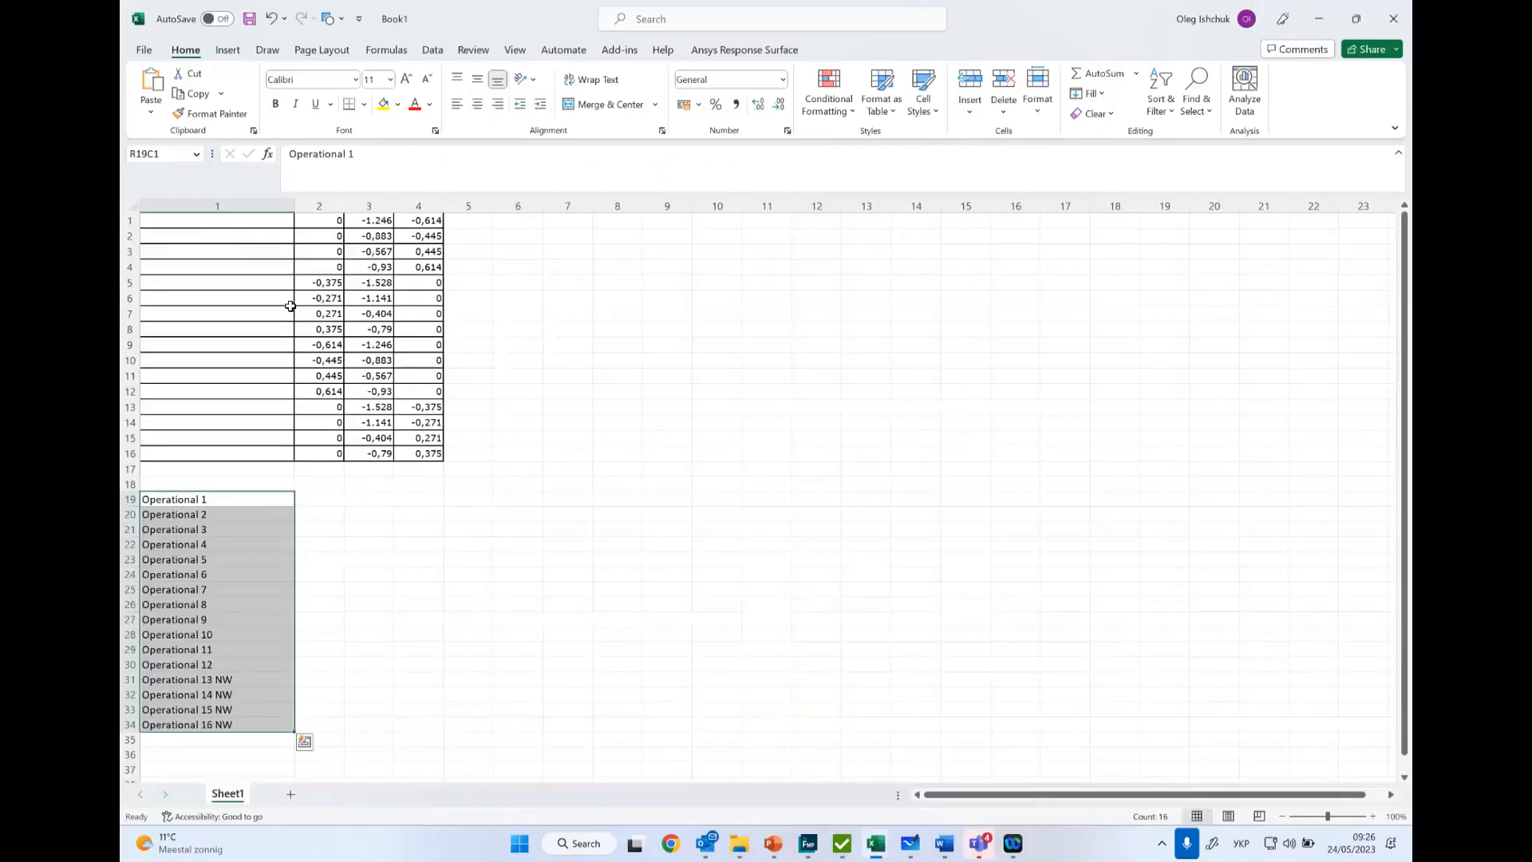
{"action": "left_click", "coordinate": [516, 378]}
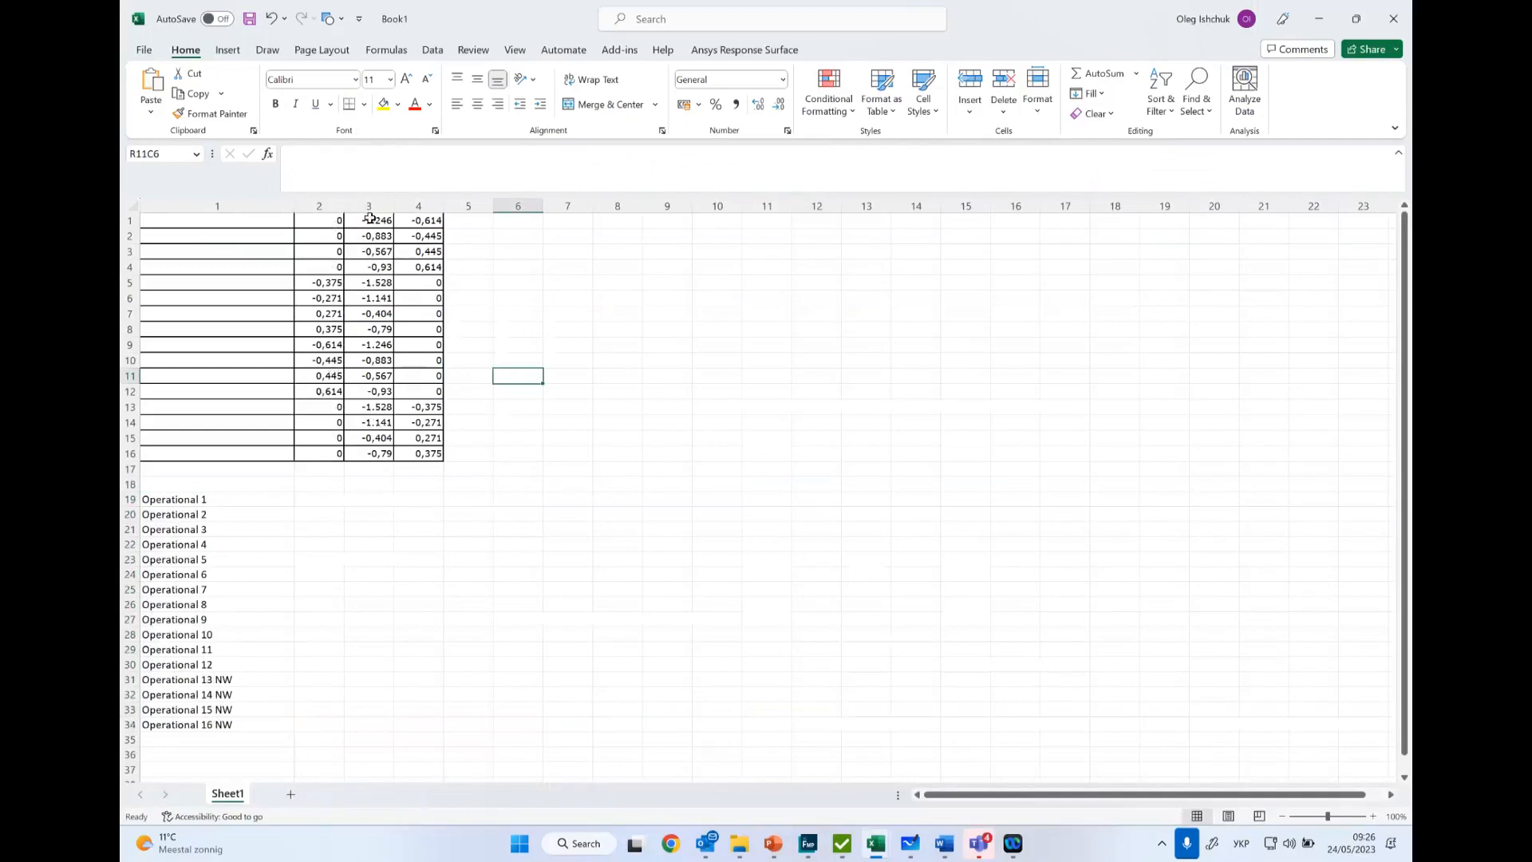
- Replace every decimal comma with a period in the acceleration factors in rows 1–16, columns 2–4
{"action": "left_click_drag", "start_coordinate": [329, 223], "coordinate": [431, 453]}
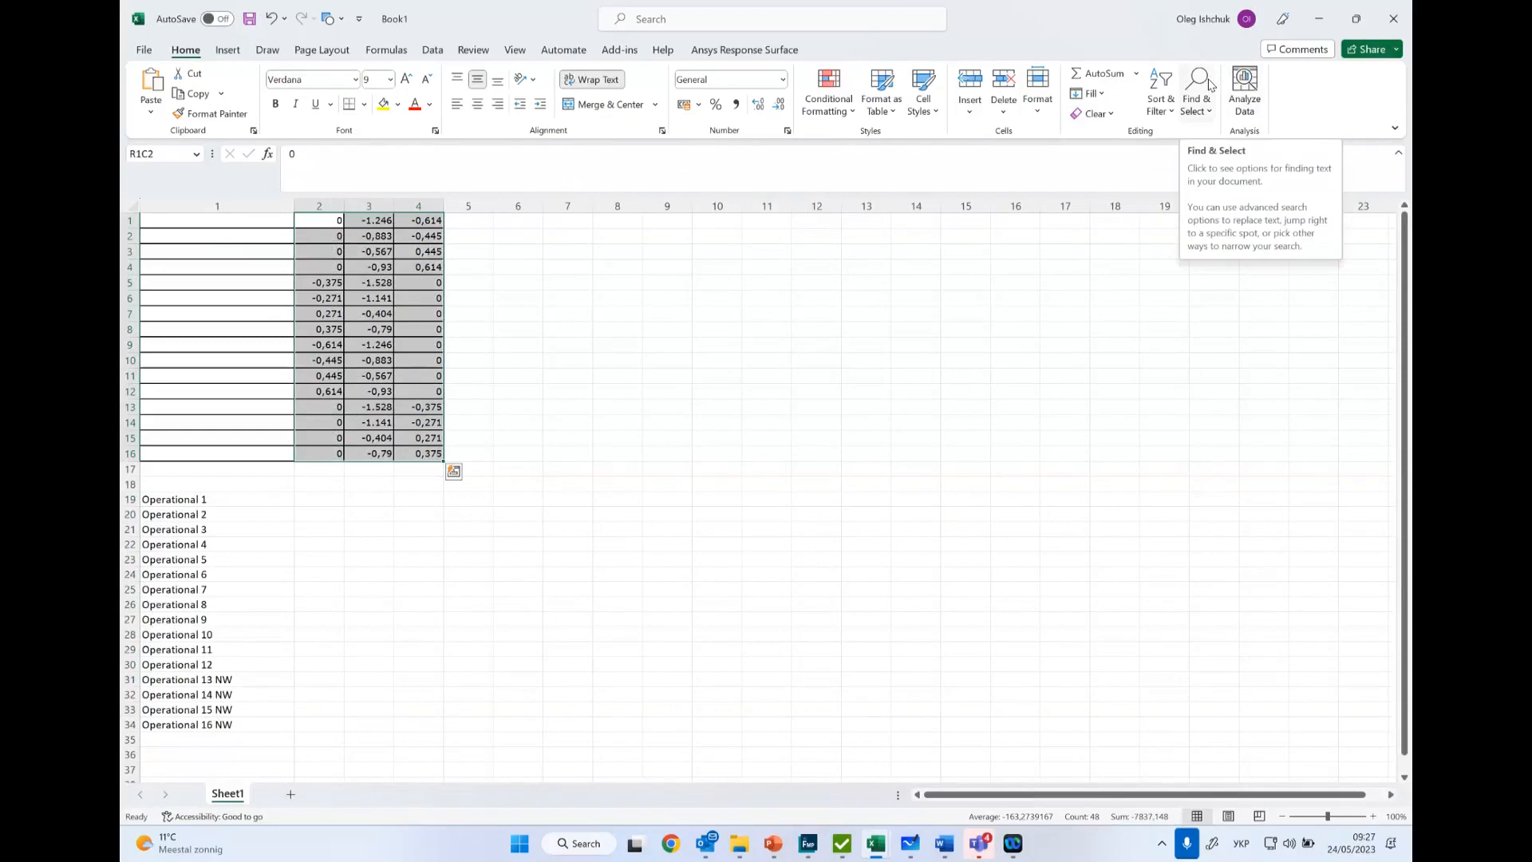
{"action": "left_click", "coordinate": [1209, 120]}
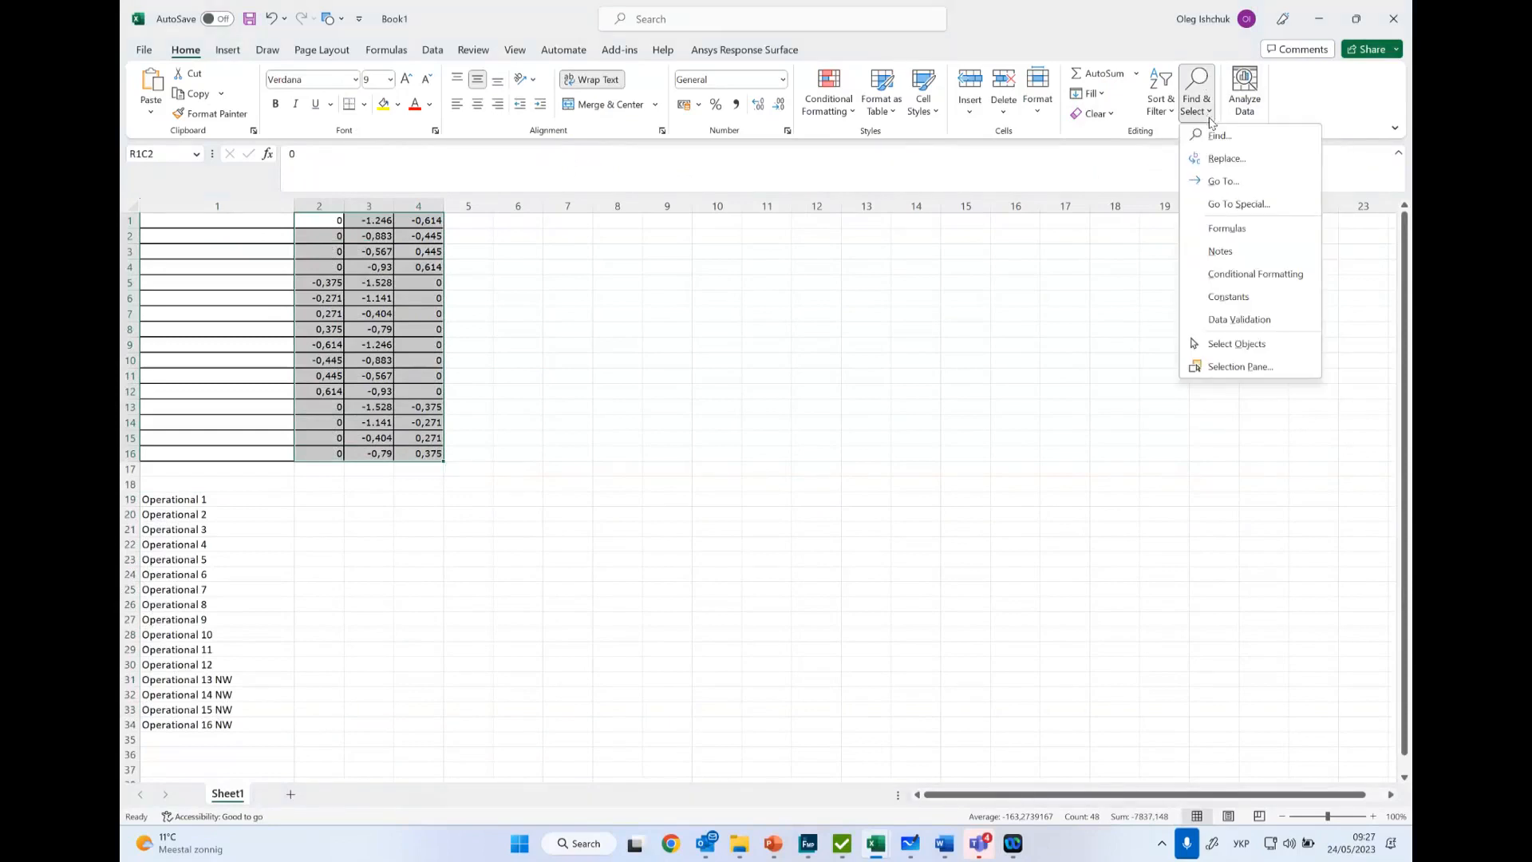
{"action": "left_click", "coordinate": [1227, 159]}
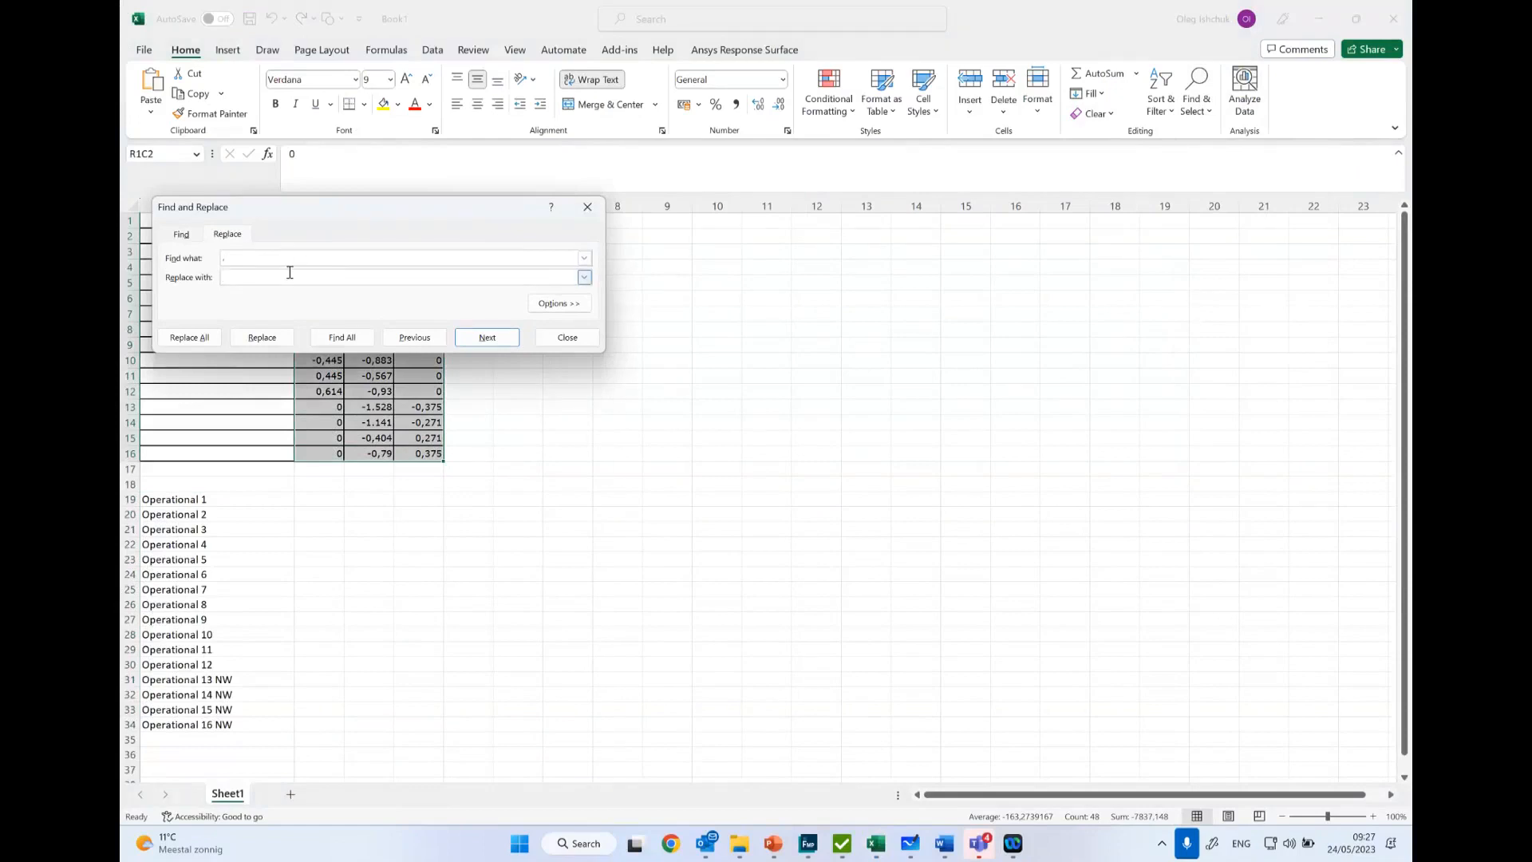
{"action": "type", "text": ","}
{"action": "left_click", "coordinate": [489, 338]}
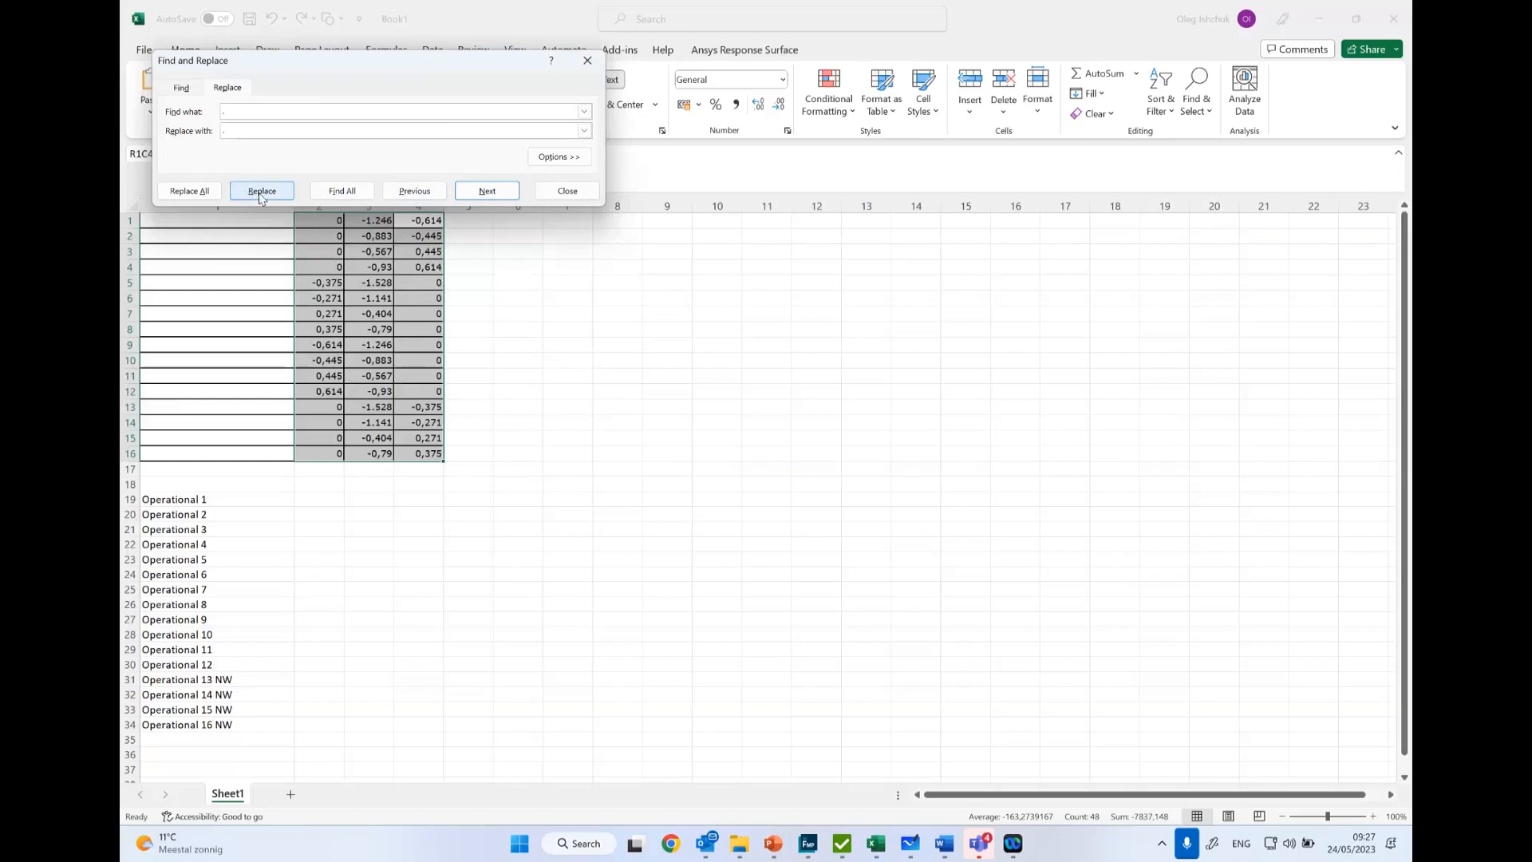
{"action": "left_click", "coordinate": [195, 191]}
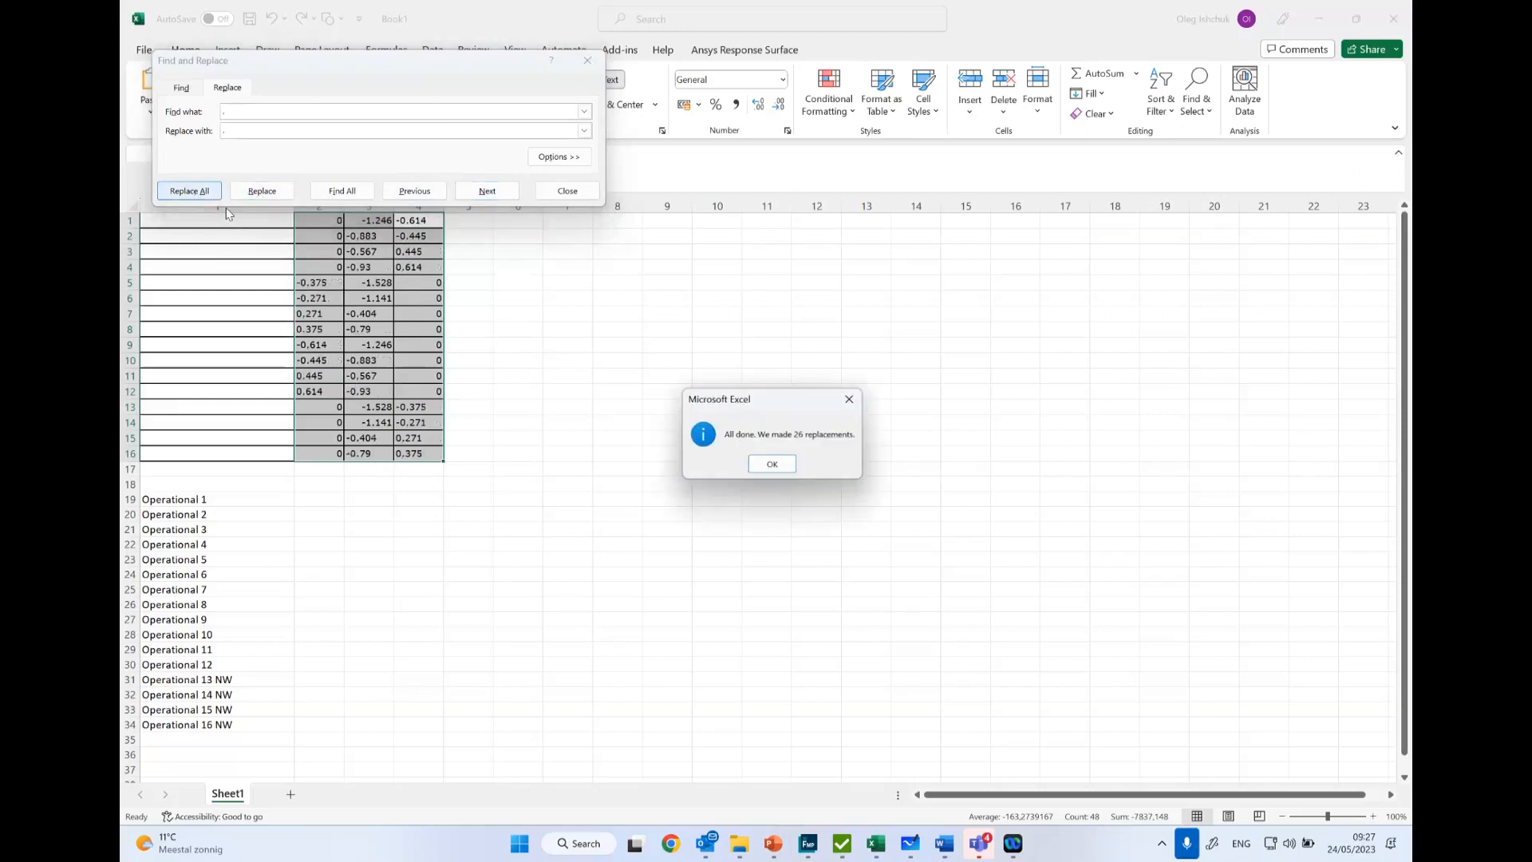
{"action": "left_click", "coordinate": [768, 463]}
{"action": "left_click", "coordinate": [638, 419]}
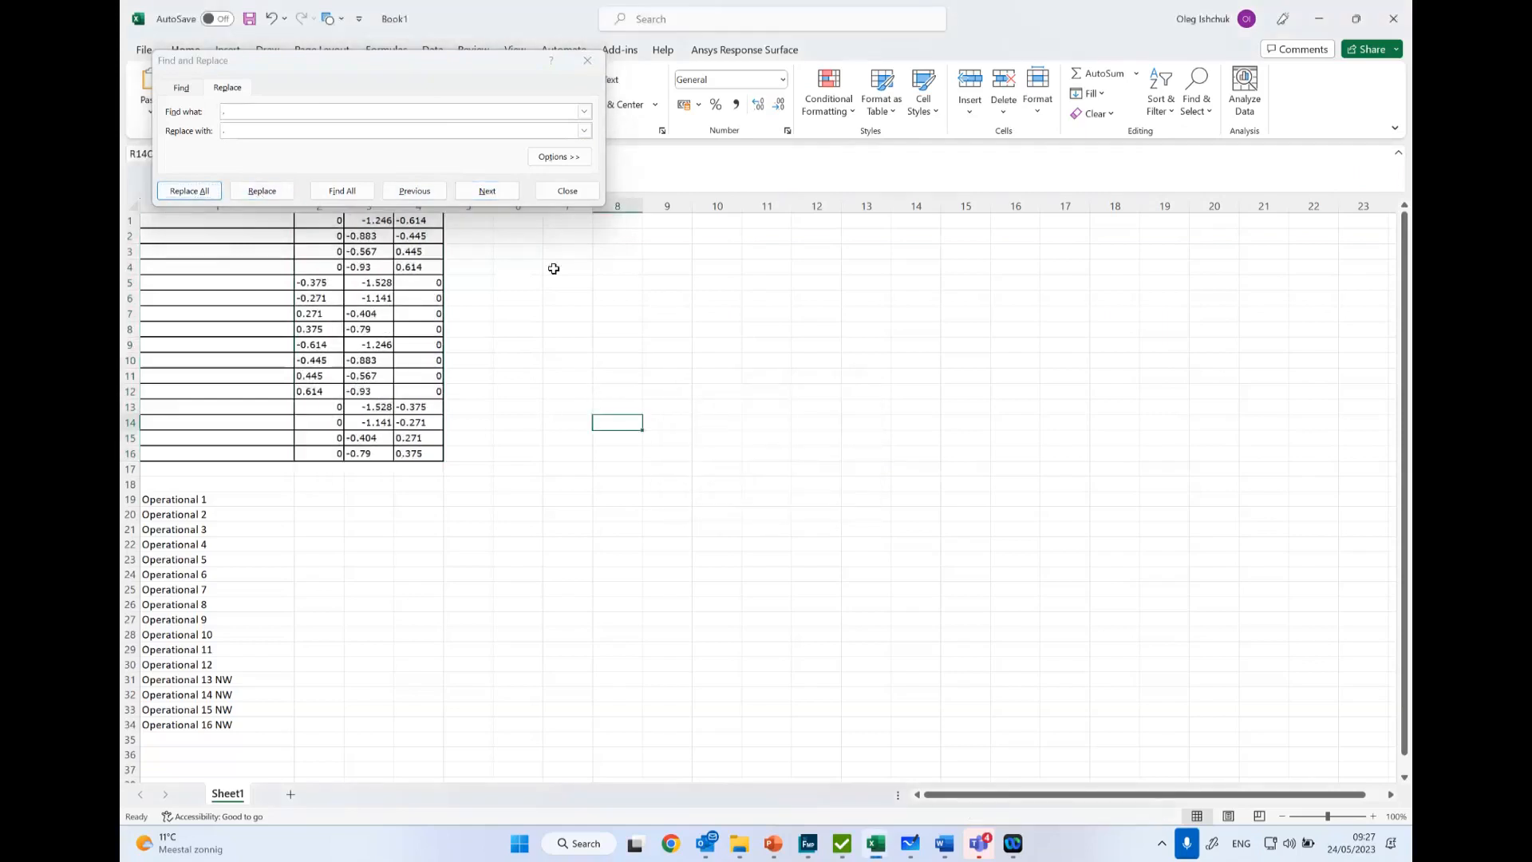
{"action": "left_click", "coordinate": [568, 191]}
- Copy the corrected factors into the SDC Verifier load set table from Transportation 1's Acceleration X, review the rows and discard the table edits
{"action": "left_click", "coordinate": [541, 301]}
{"action": "left_click_drag", "start_coordinate": [323, 221], "coordinate": [428, 455]}
{"action": "key", "text": "ctrl+c"}
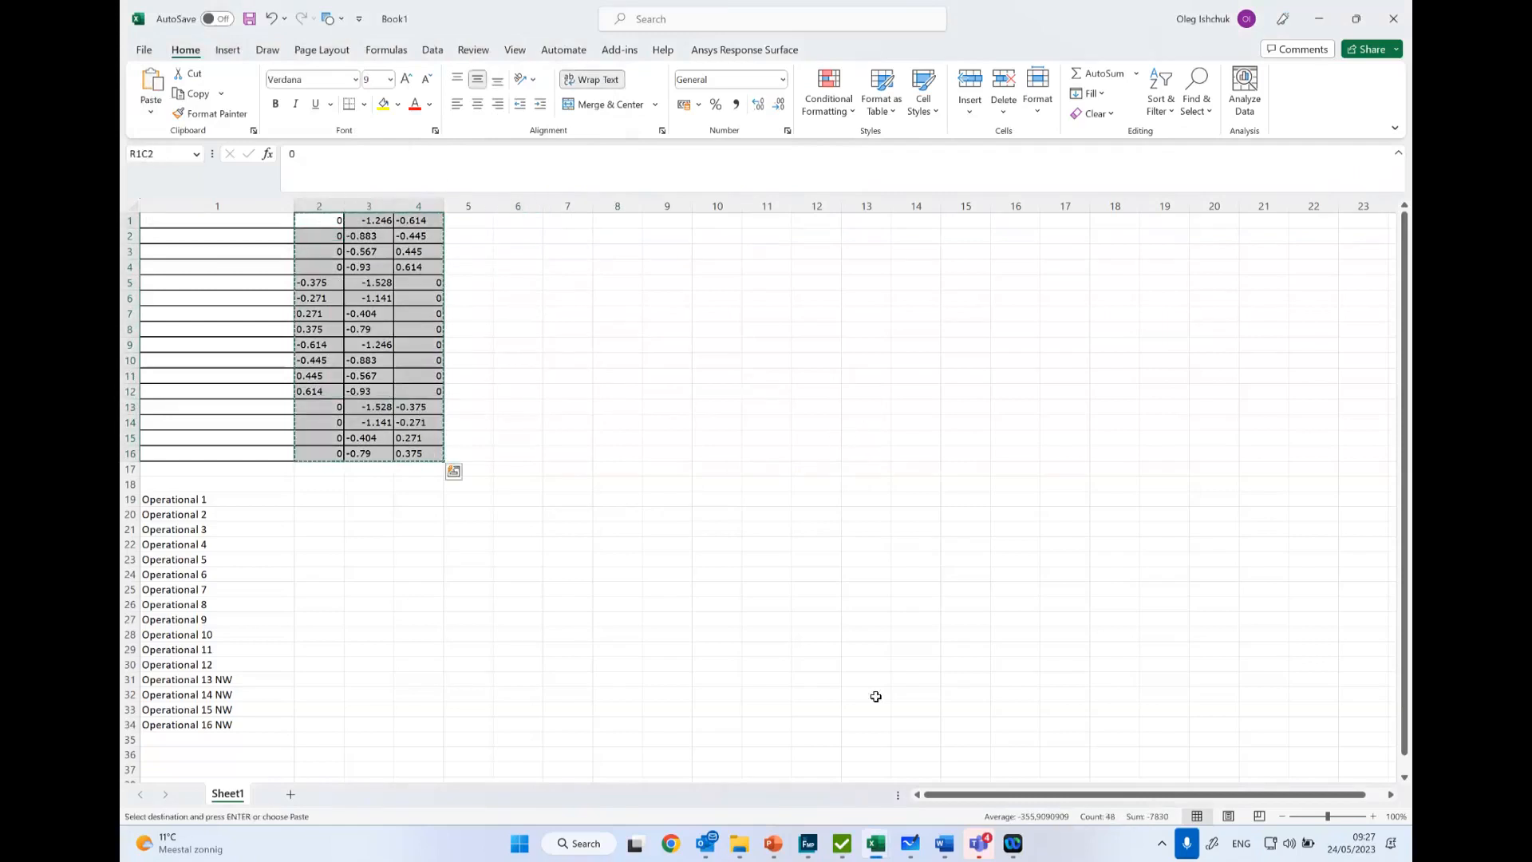
{"action": "left_click", "coordinate": [850, 838]}
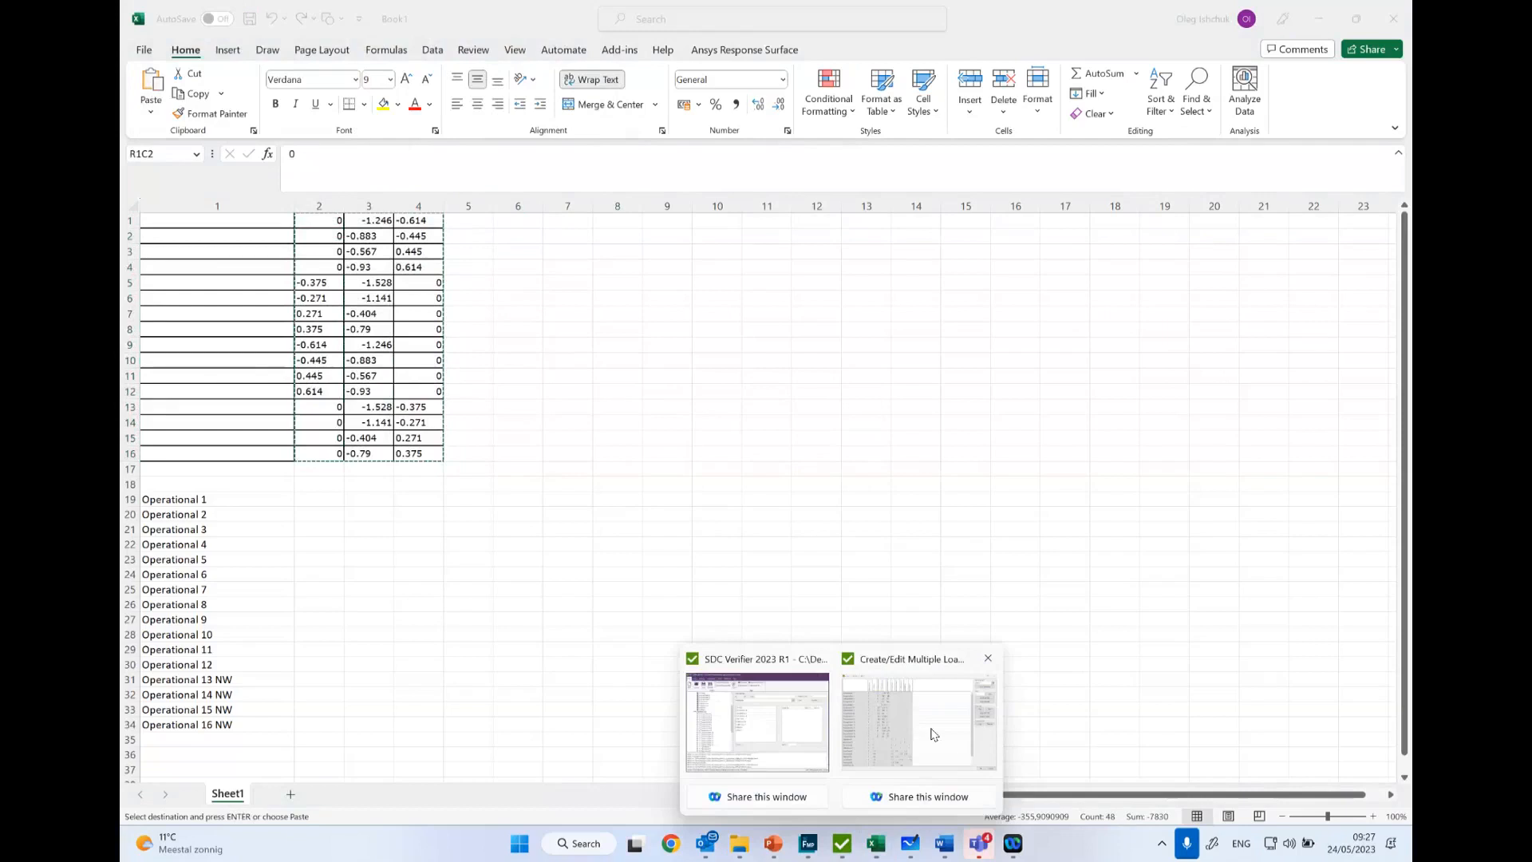
{"action": "left_click", "coordinate": [932, 734]}
{"action": "left_click", "coordinate": [656, 283]}
{"action": "left_click", "coordinate": [517, 229]}
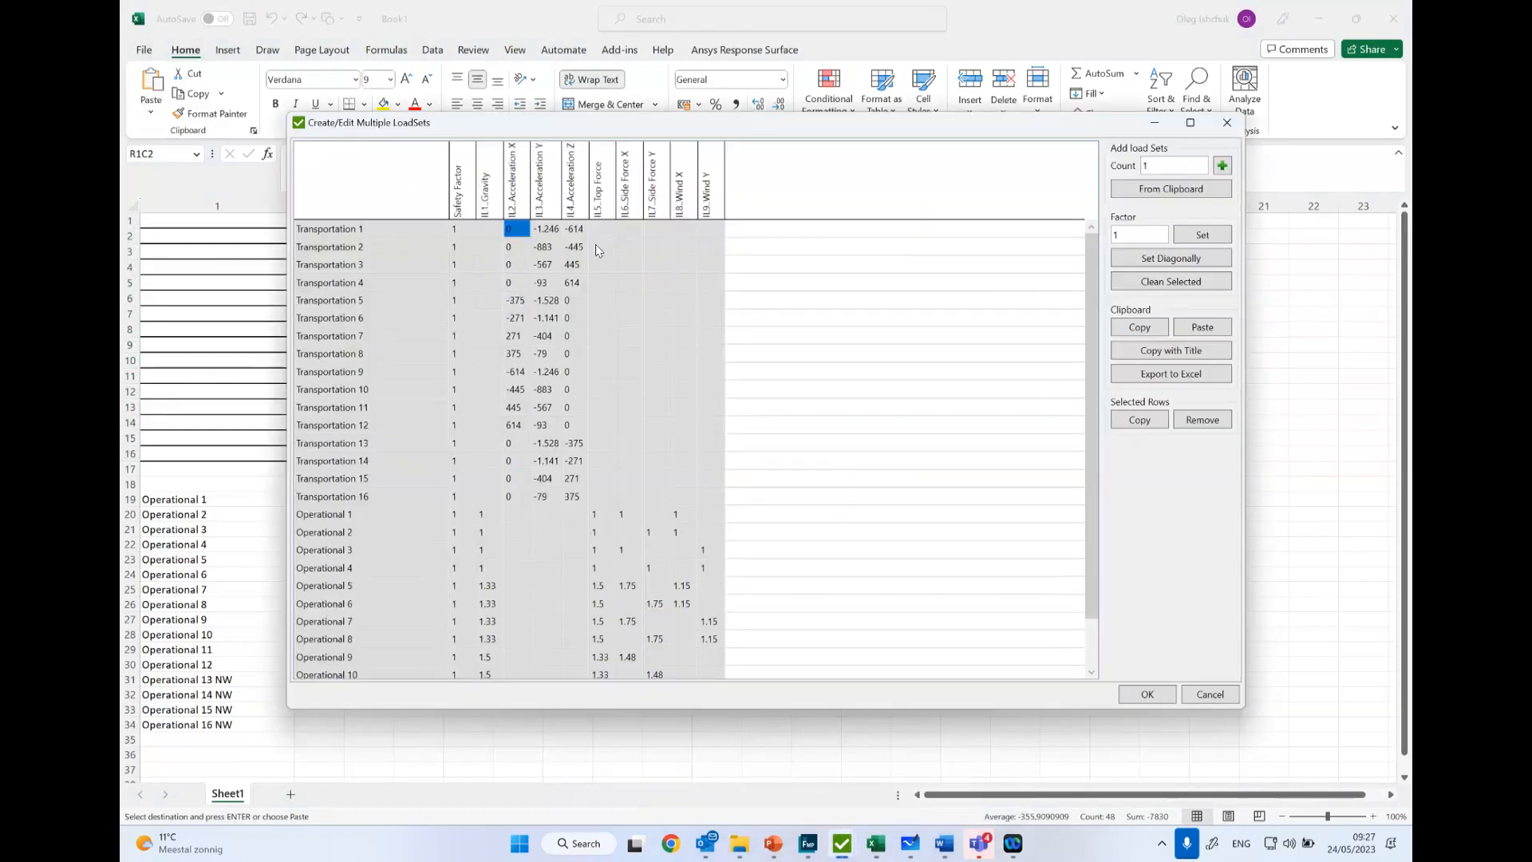
{"action": "left_click", "coordinate": [675, 338]}
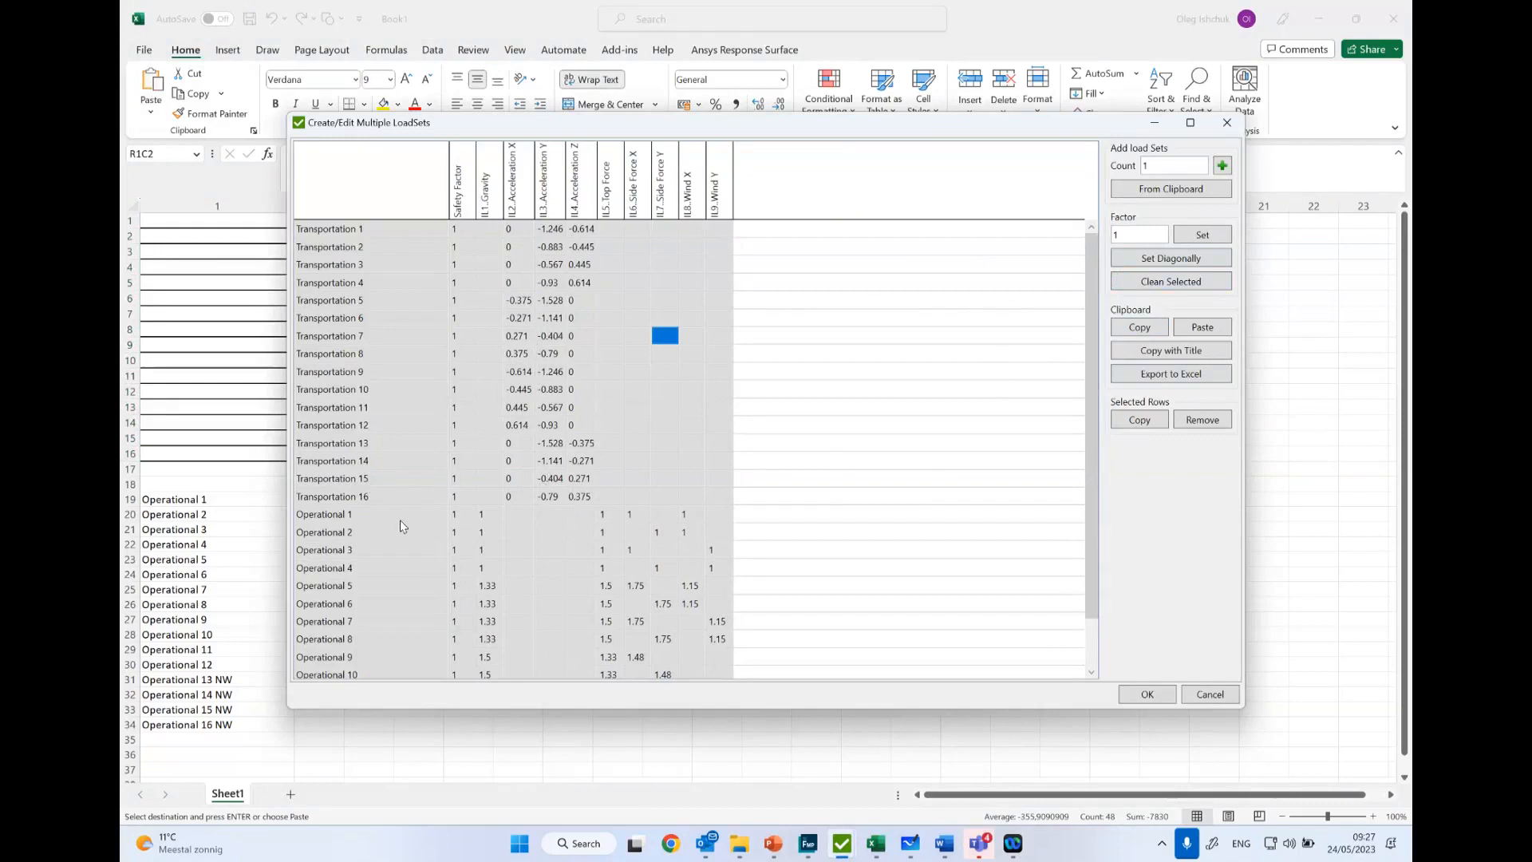
{"action": "scroll", "coordinate": [393, 514], "scroll_direction": "down", "scroll_amount": 1}
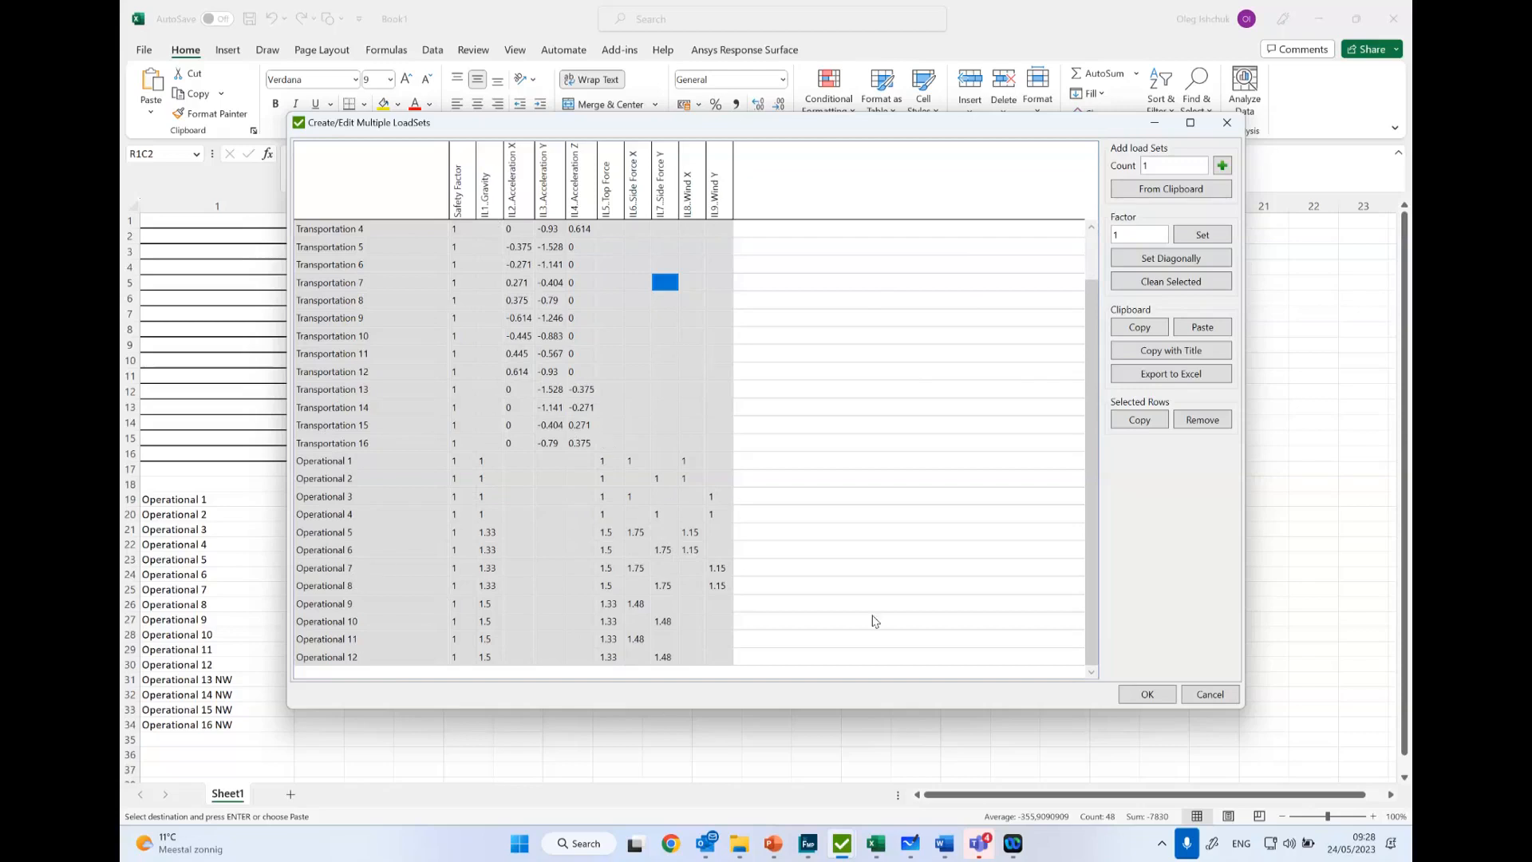
{"action": "left_click", "coordinate": [1208, 693]}
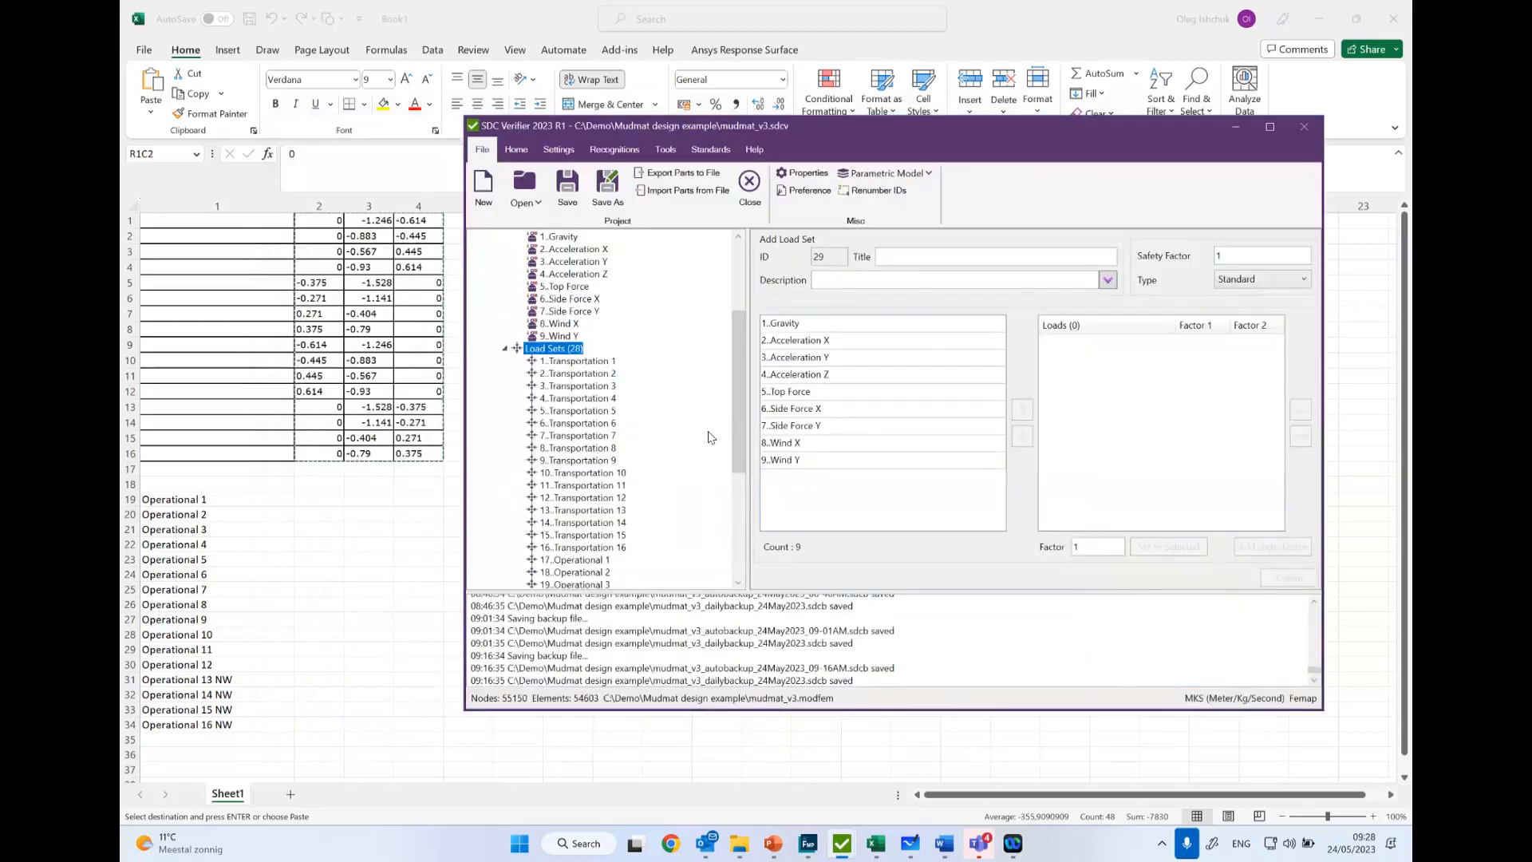
- Expand the load groups of Job 1 and review the loads and factors of load sets Transportation 1 and Operational 9
{"action": "scroll", "coordinate": [568, 357], "scroll_direction": "down", "scroll_amount": 2}
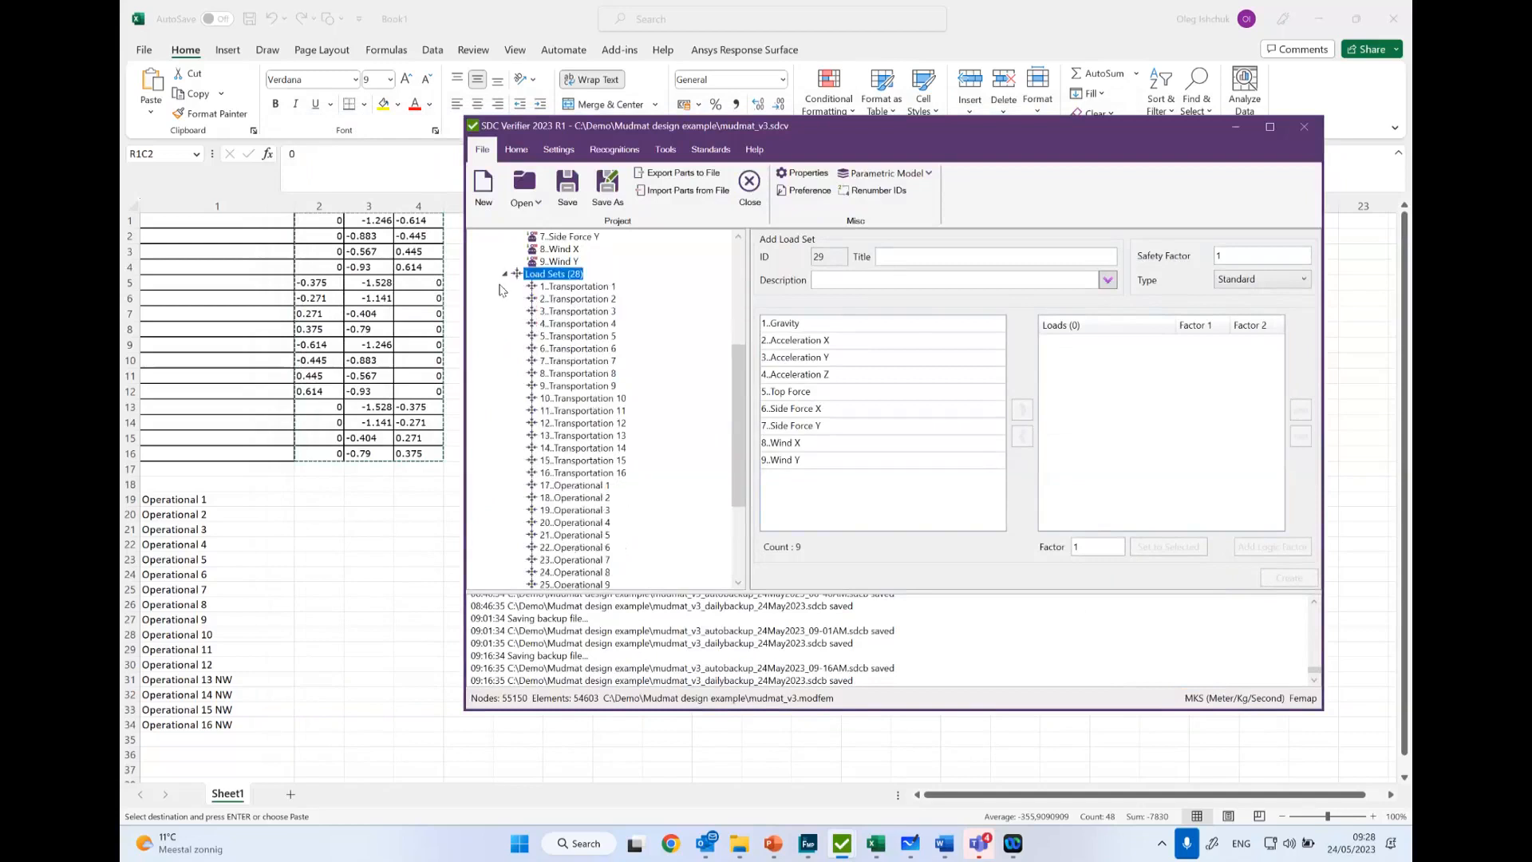
{"action": "left_click", "coordinate": [504, 274]}
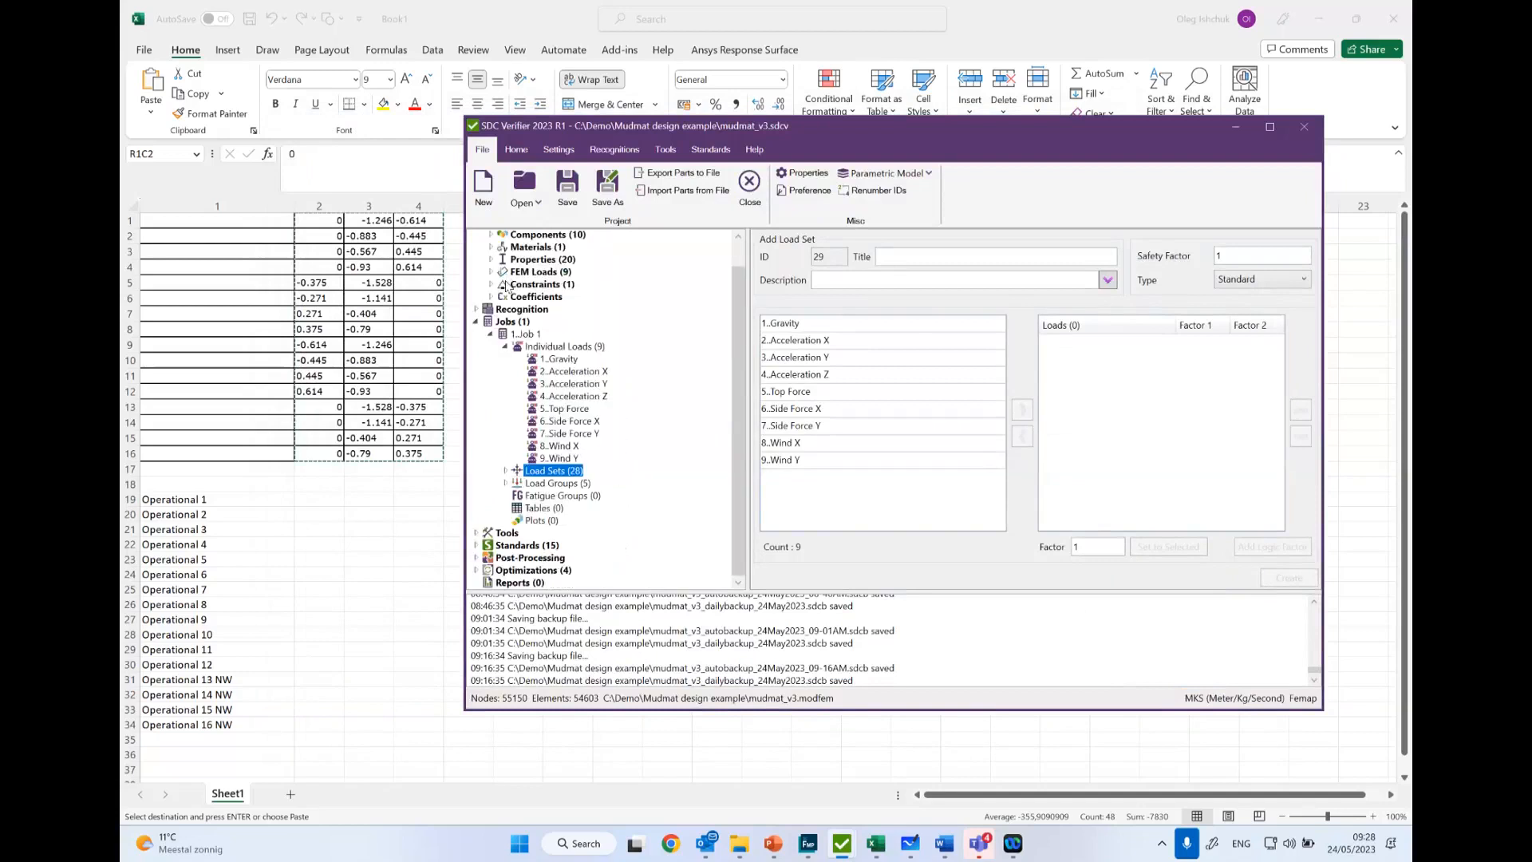
{"action": "left_click", "coordinate": [506, 483]}
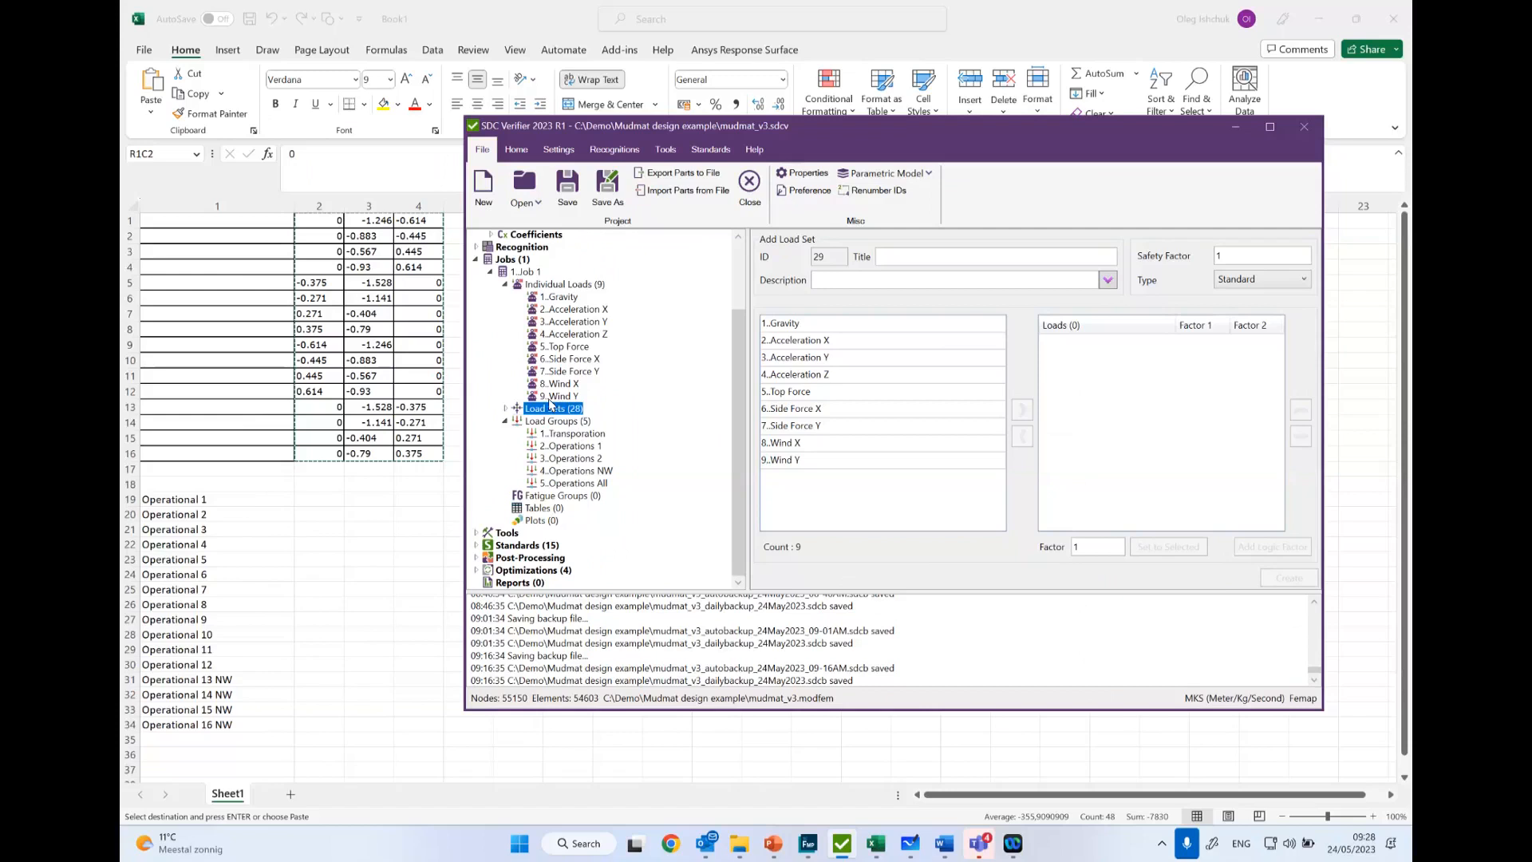
{"action": "left_click", "coordinate": [505, 408]}
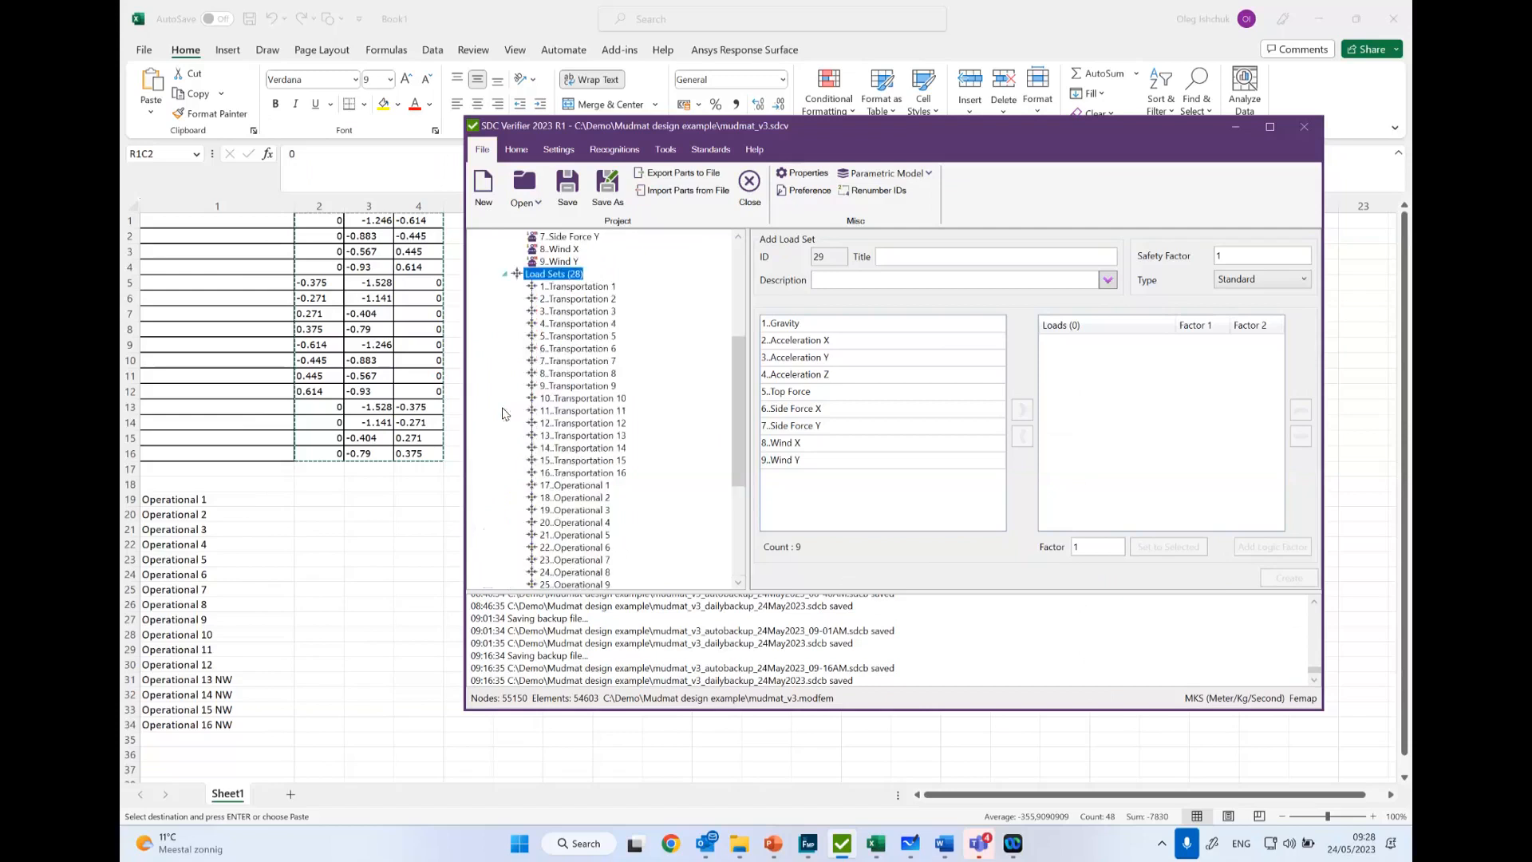
{"action": "left_click", "coordinate": [600, 287]}
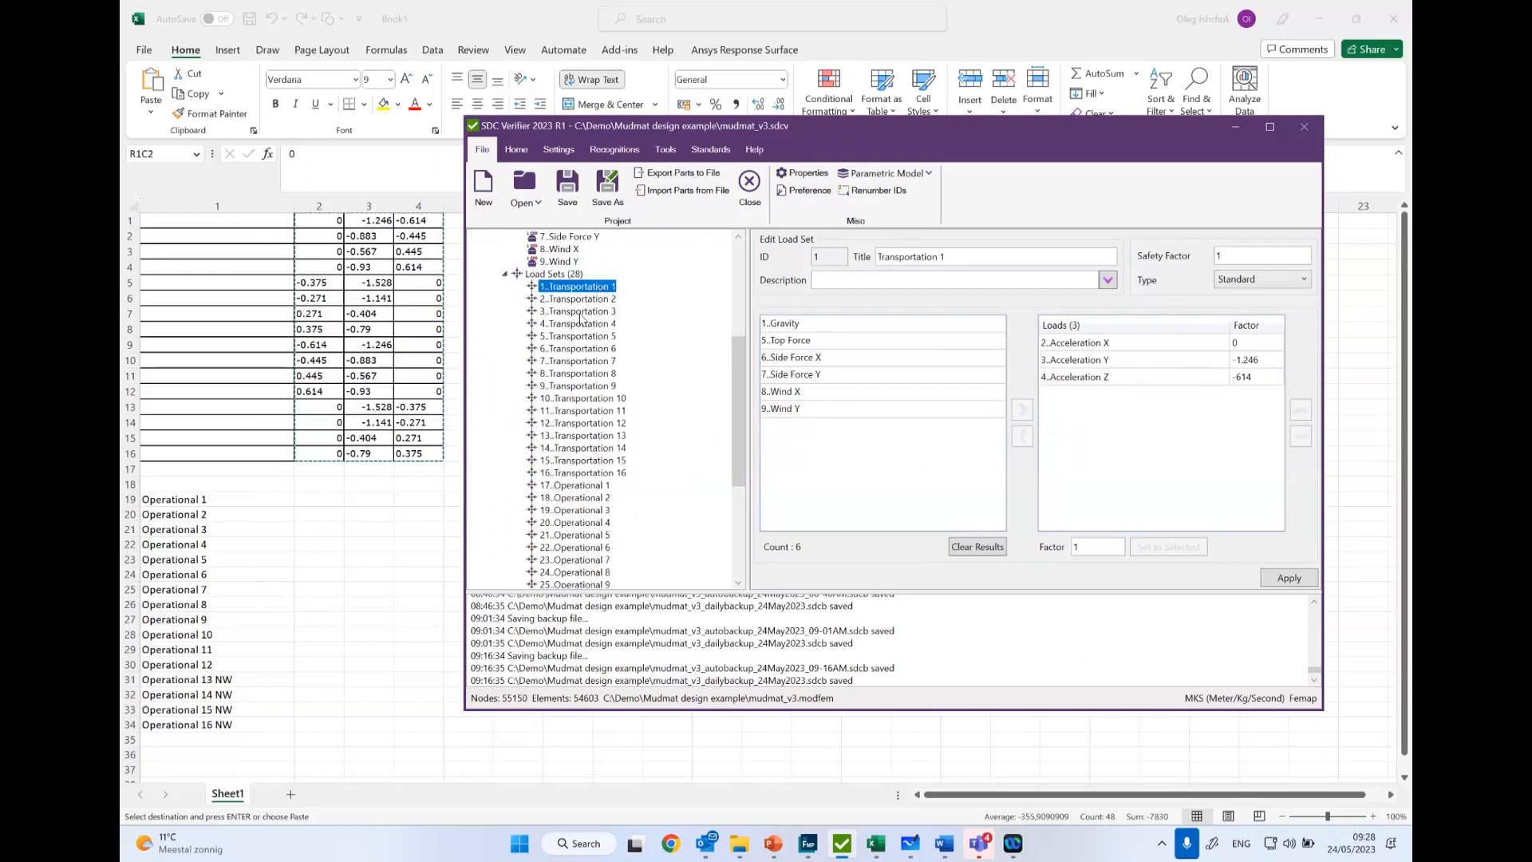
{"action": "scroll", "coordinate": [591, 431], "scroll_direction": "down", "scroll_amount": 5}
{"action": "left_click", "coordinate": [597, 399]}
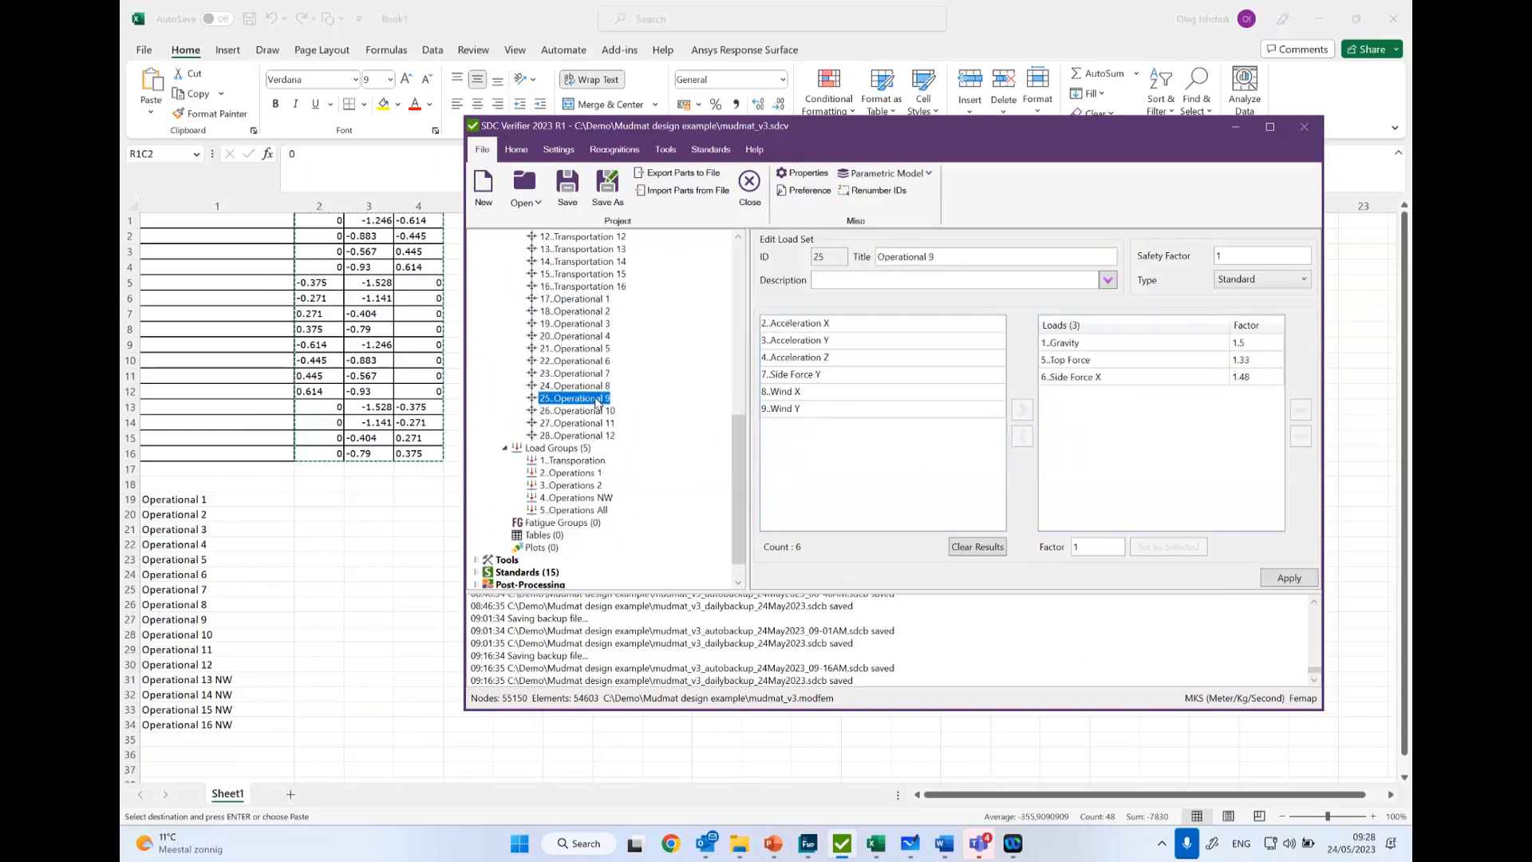
- Review the contents of the load groups Transporation, Operations 1, Operations 2, Operations NW and Operations All
{"action": "left_click", "coordinate": [557, 448]}
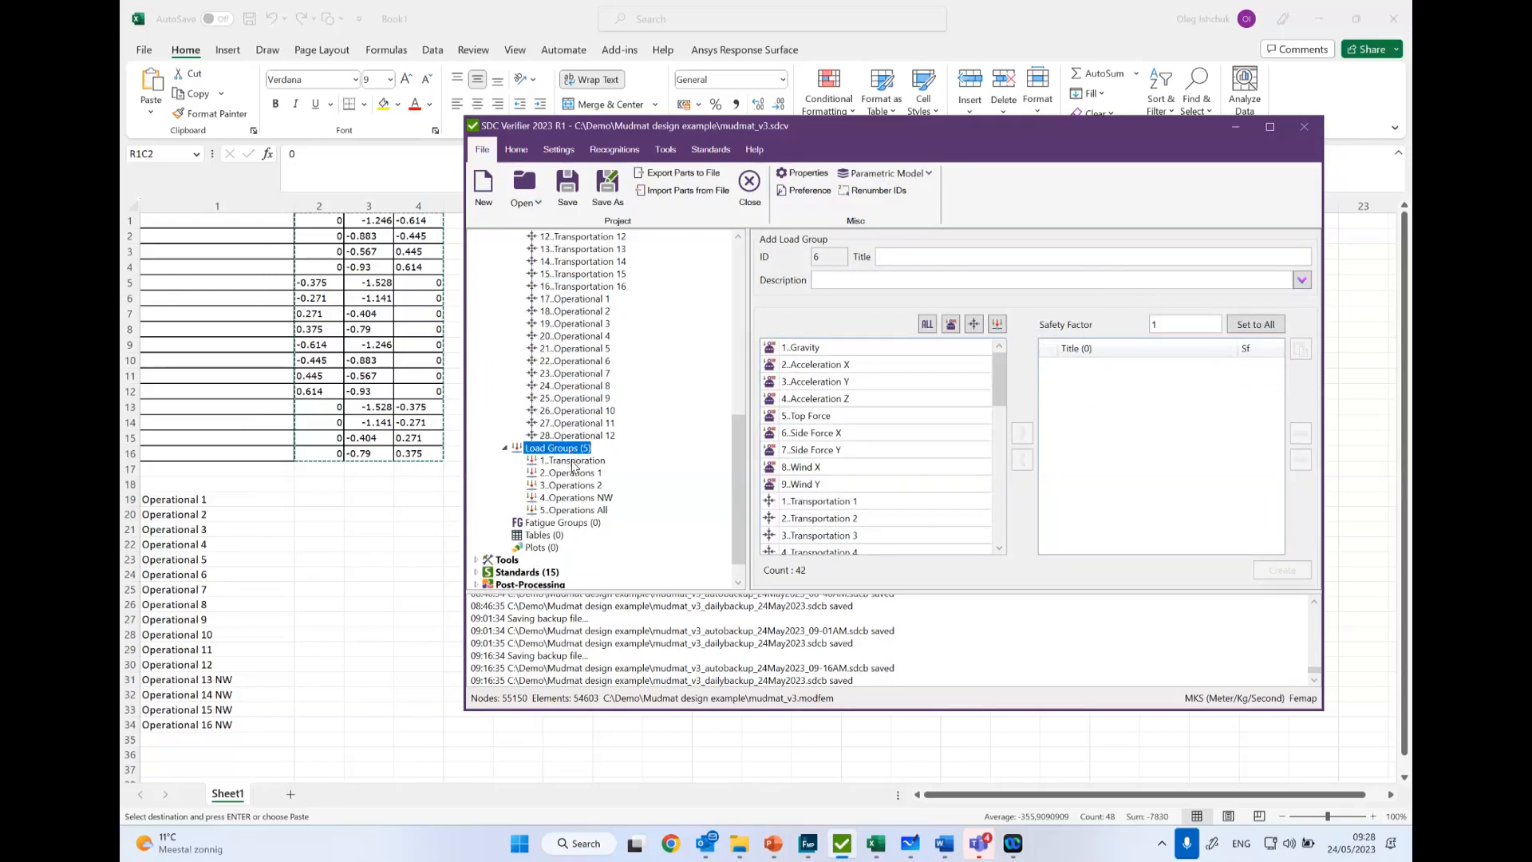
{"action": "left_click", "coordinate": [568, 463]}
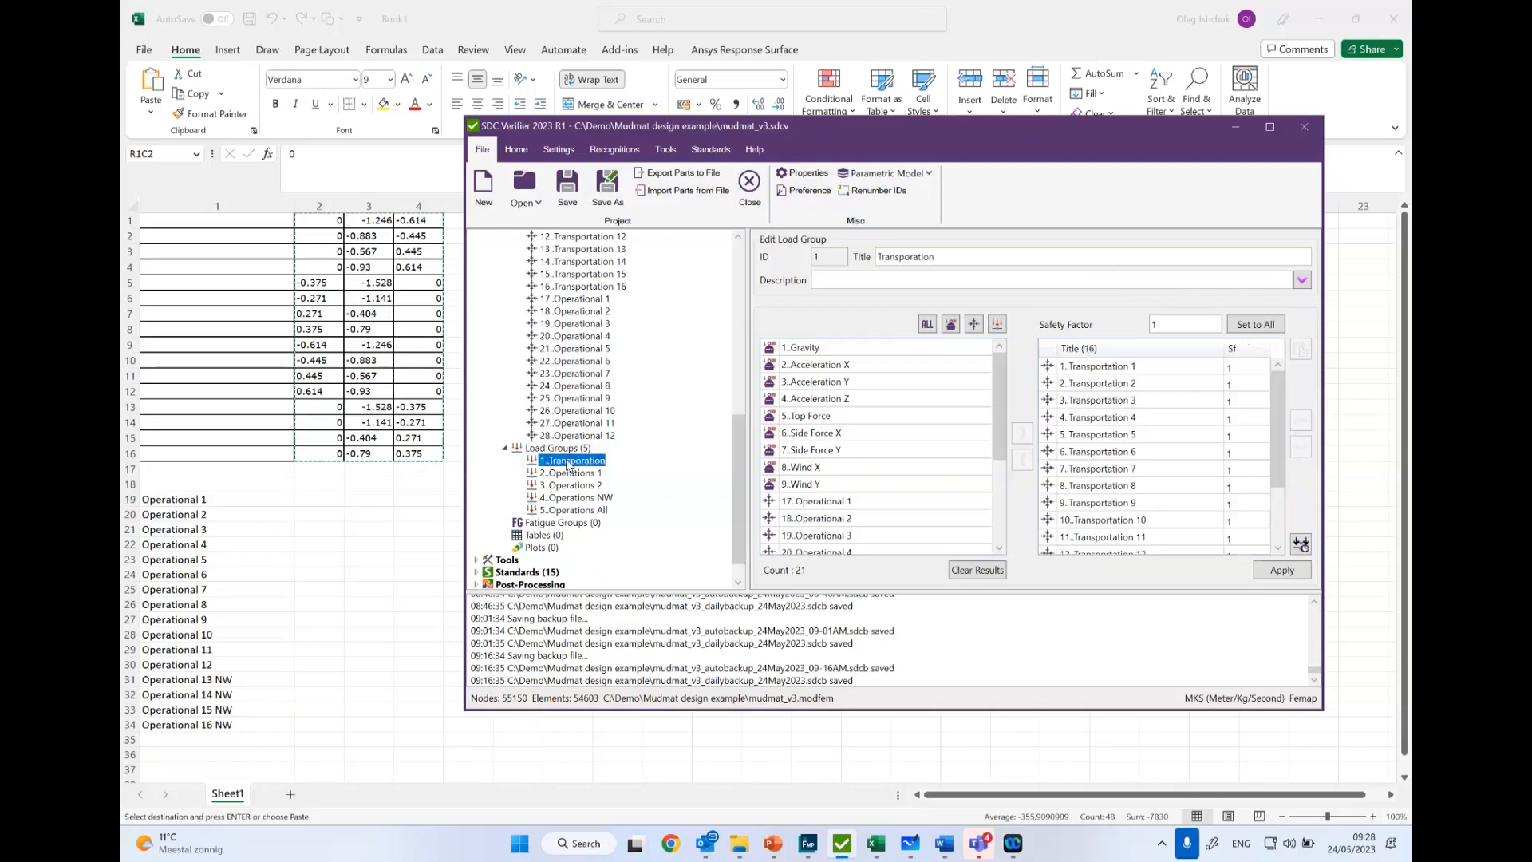
{"action": "left_click_drag", "start_coordinate": [1281, 419], "coordinate": [1186, 503]}
{"action": "left_click", "coordinate": [577, 474]}
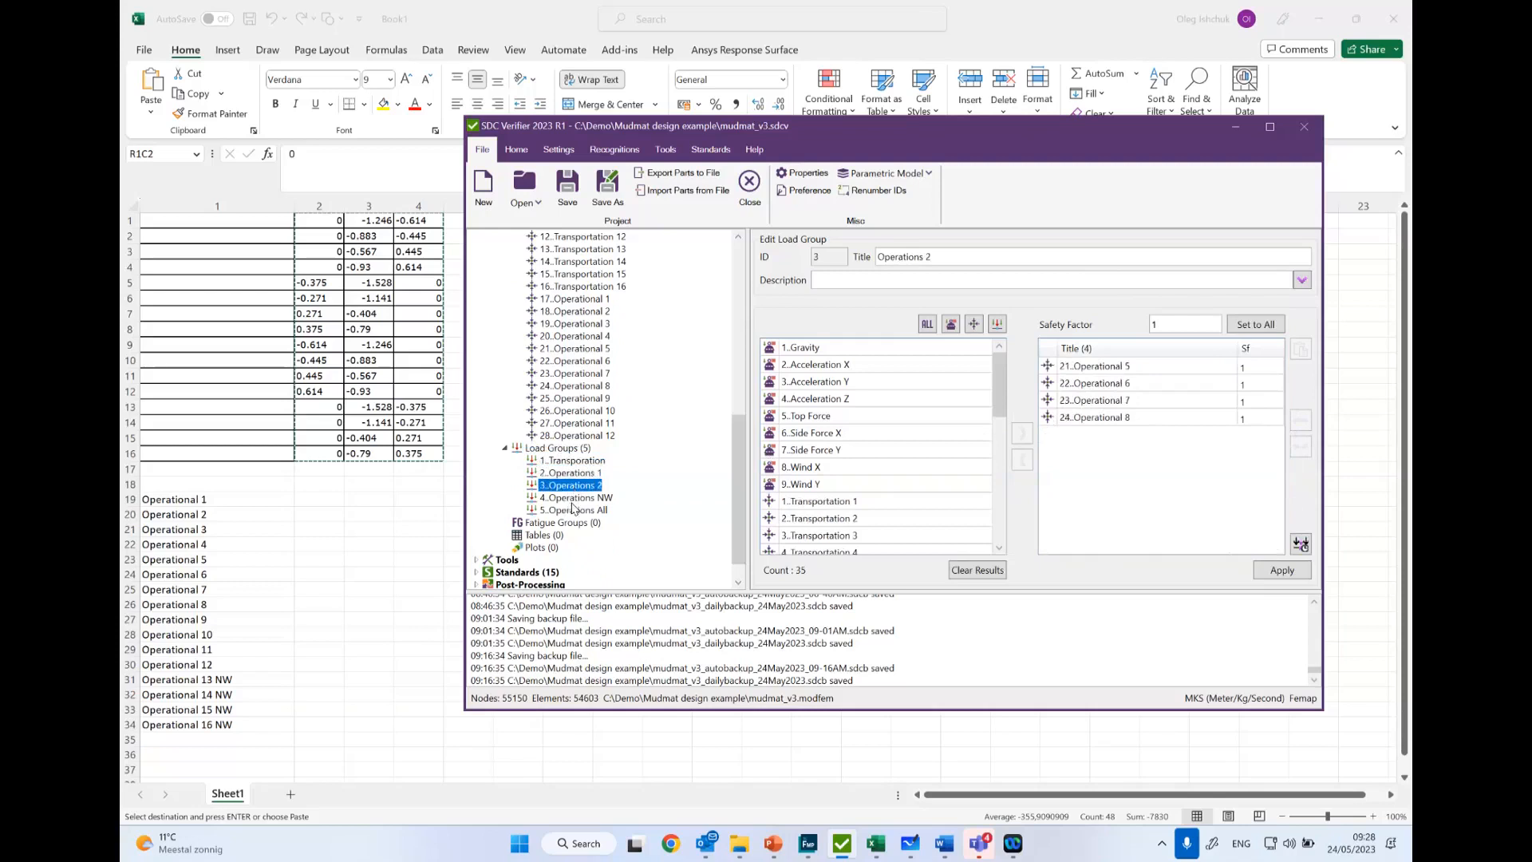
{"action": "left_click", "coordinate": [573, 498]}
{"action": "left_click", "coordinate": [569, 511]}
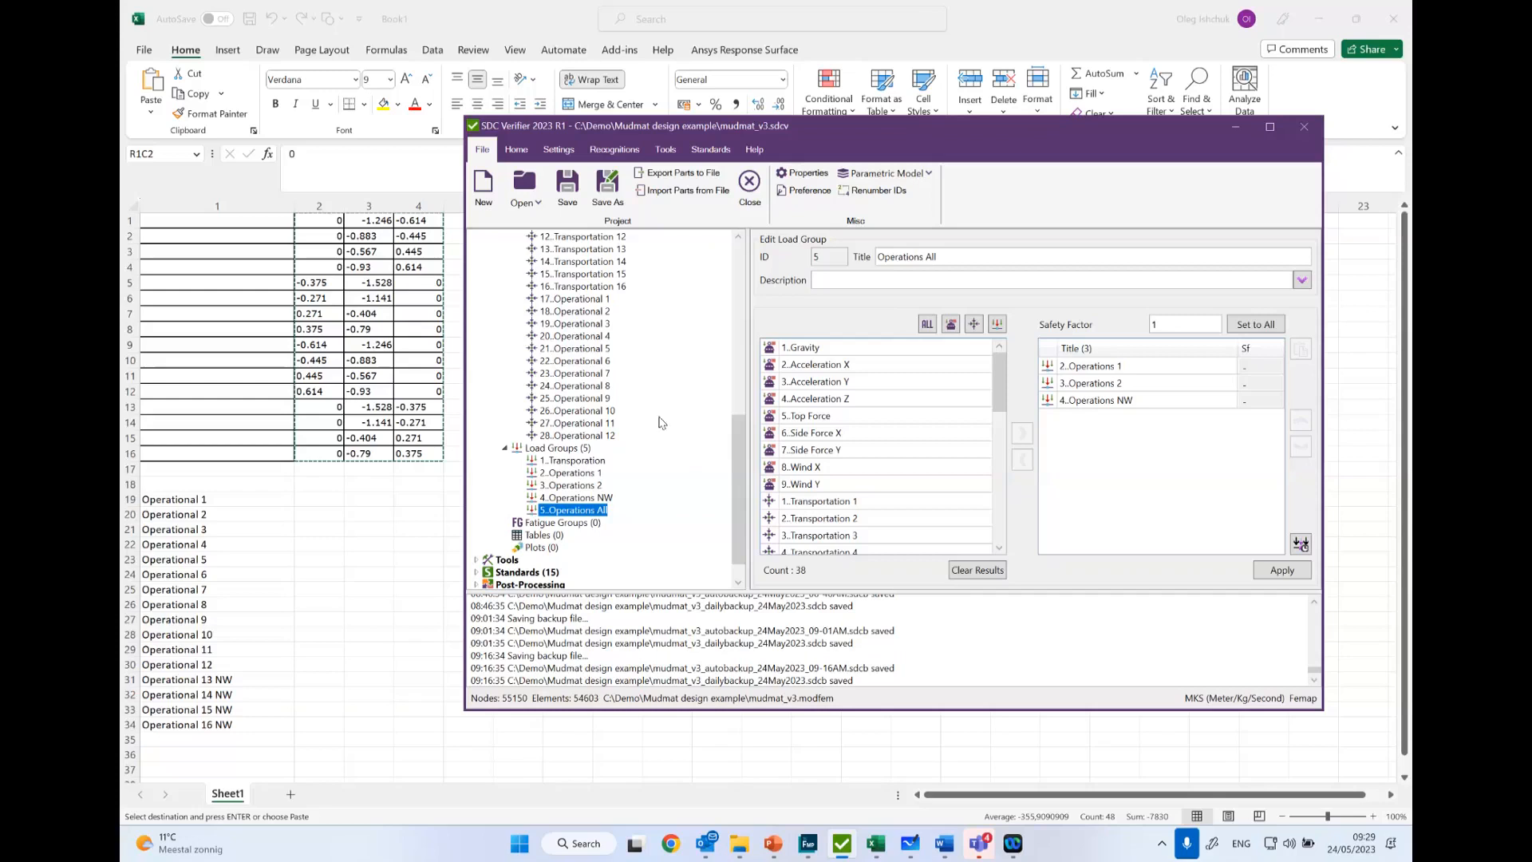
- Collapse the individual loads and load sets of Job 1 in the model tree
{"action": "scroll", "coordinate": [542, 395], "scroll_direction": "up", "scroll_amount": 7}
{"action": "scroll", "coordinate": [542, 395], "scroll_direction": "up", "scroll_amount": 4}
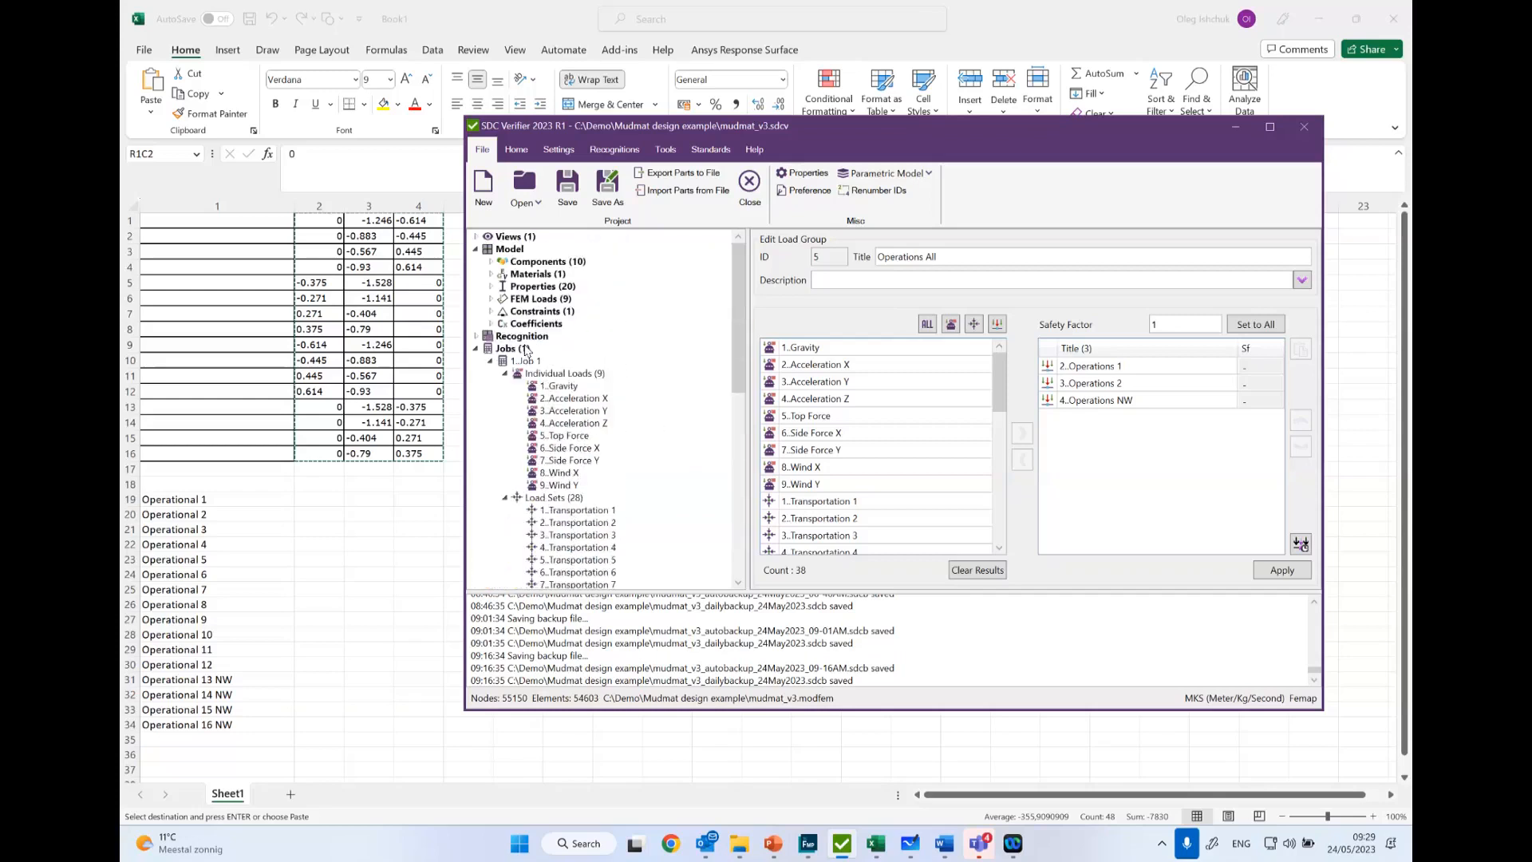
{"action": "left_click", "coordinate": [508, 374]}
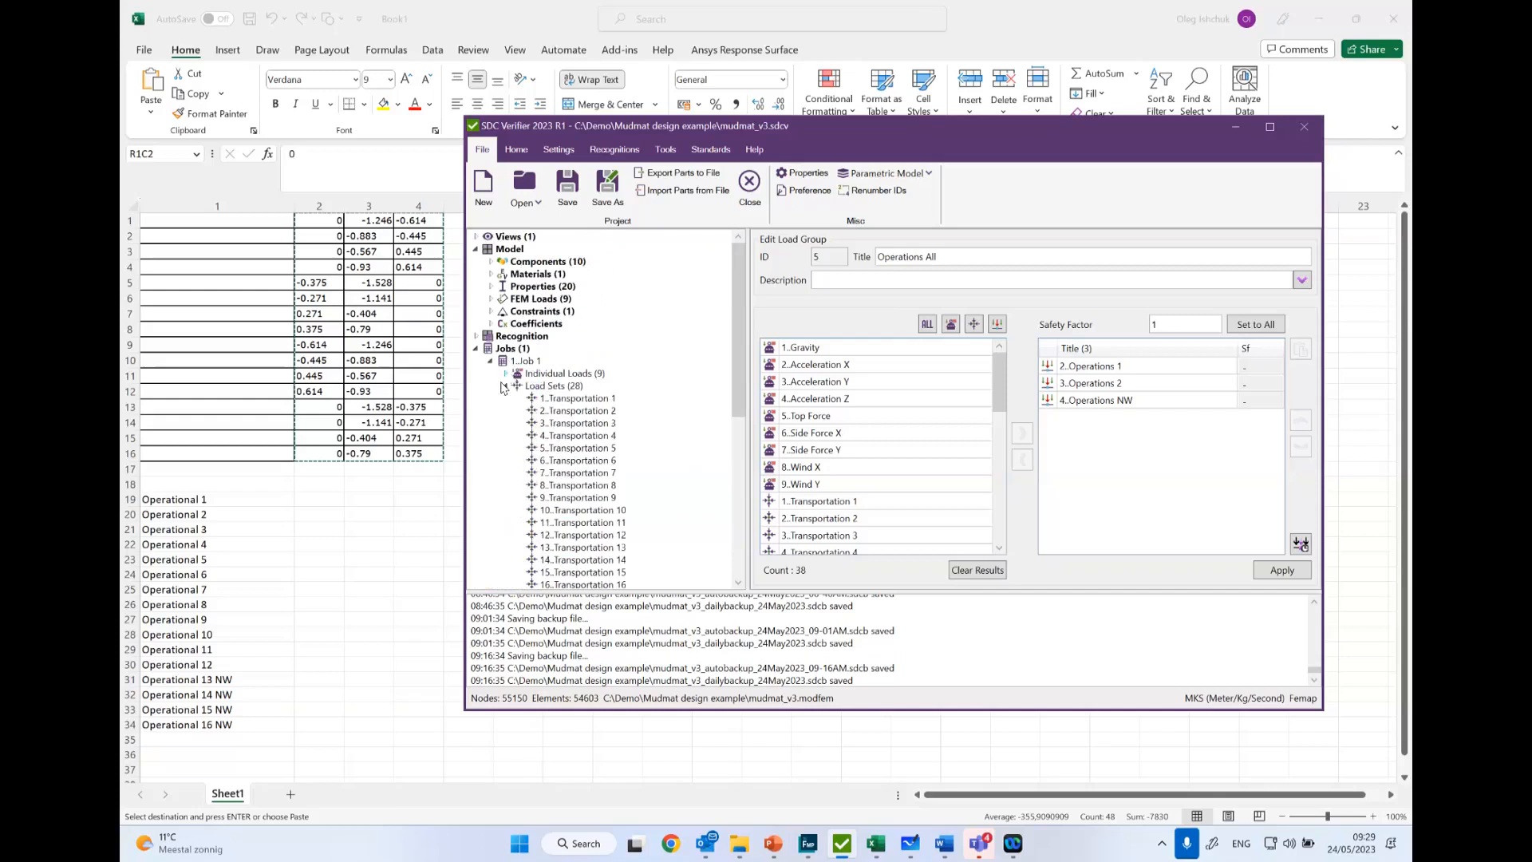
{"action": "left_click", "coordinate": [506, 387]}
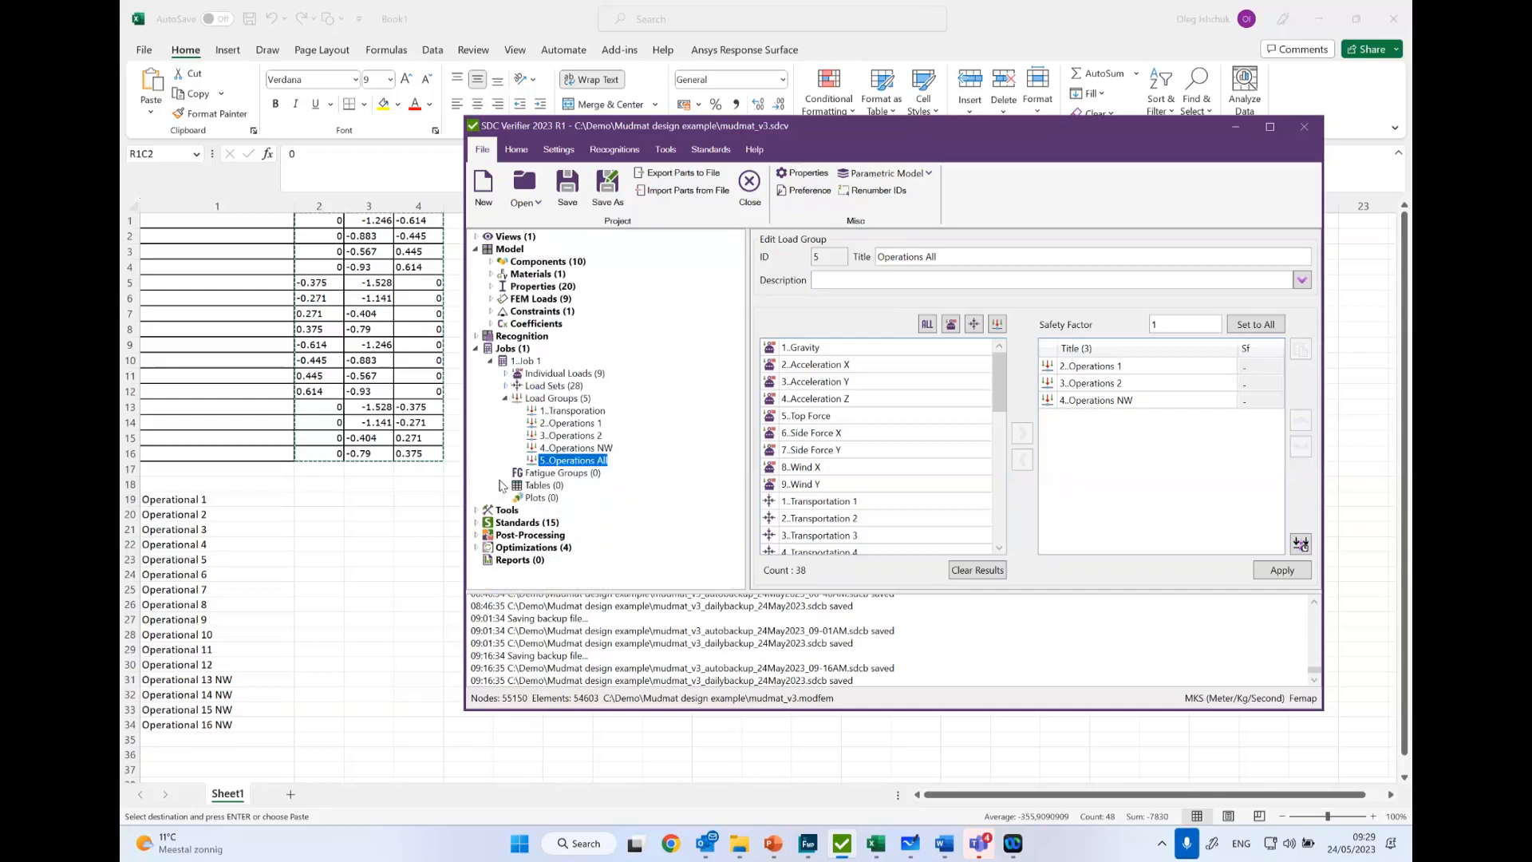
- Glance at the model in Femap, switch back to SDC Verifier and open the Beam Member Finder
{"action": "left_click", "coordinate": [808, 846]}
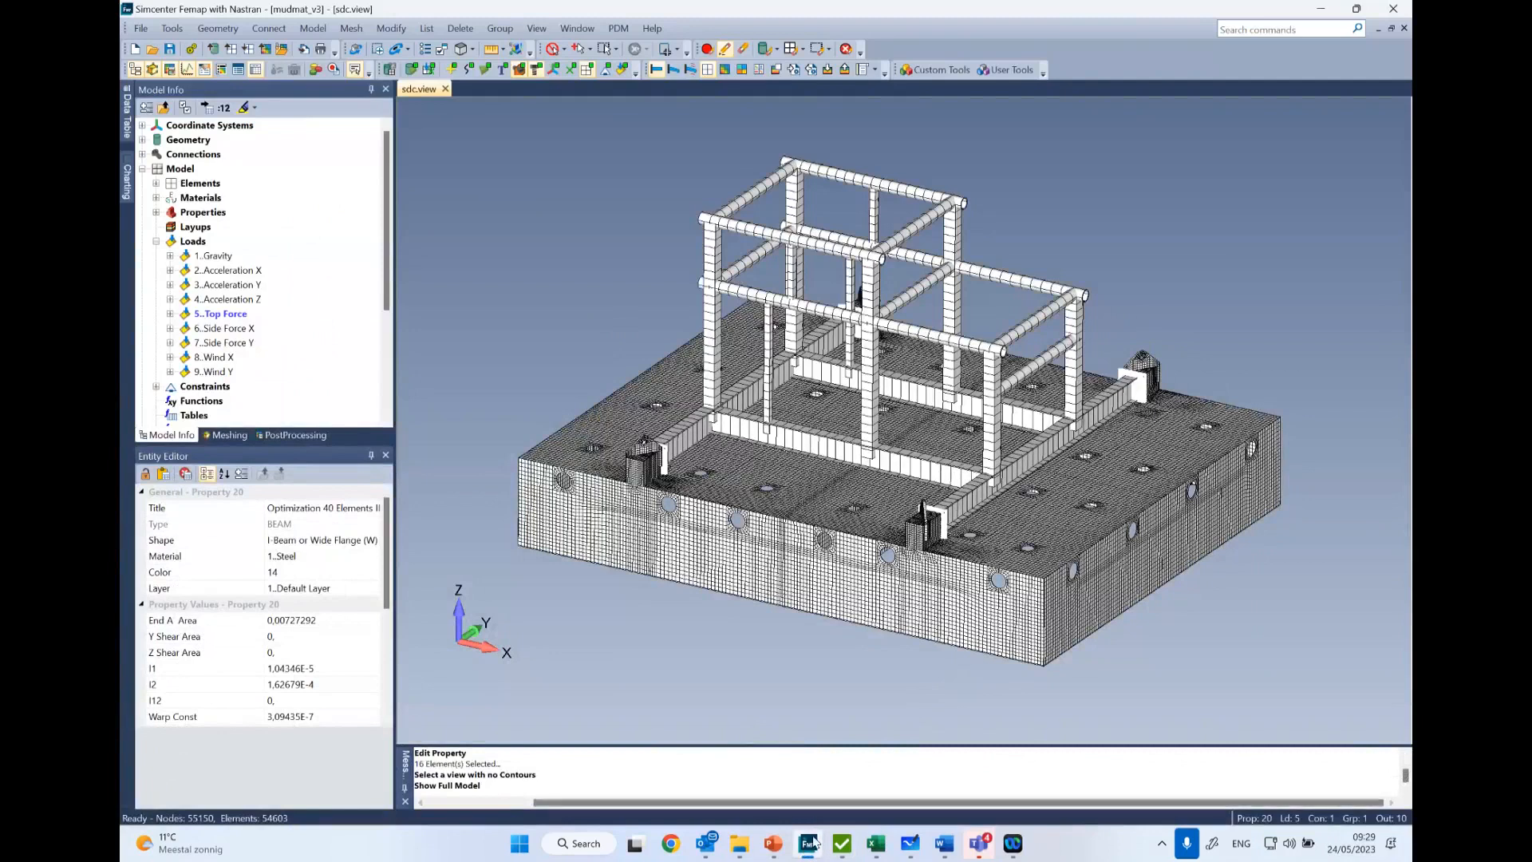
{"action": "mouse_move", "coordinate": [808, 839]}
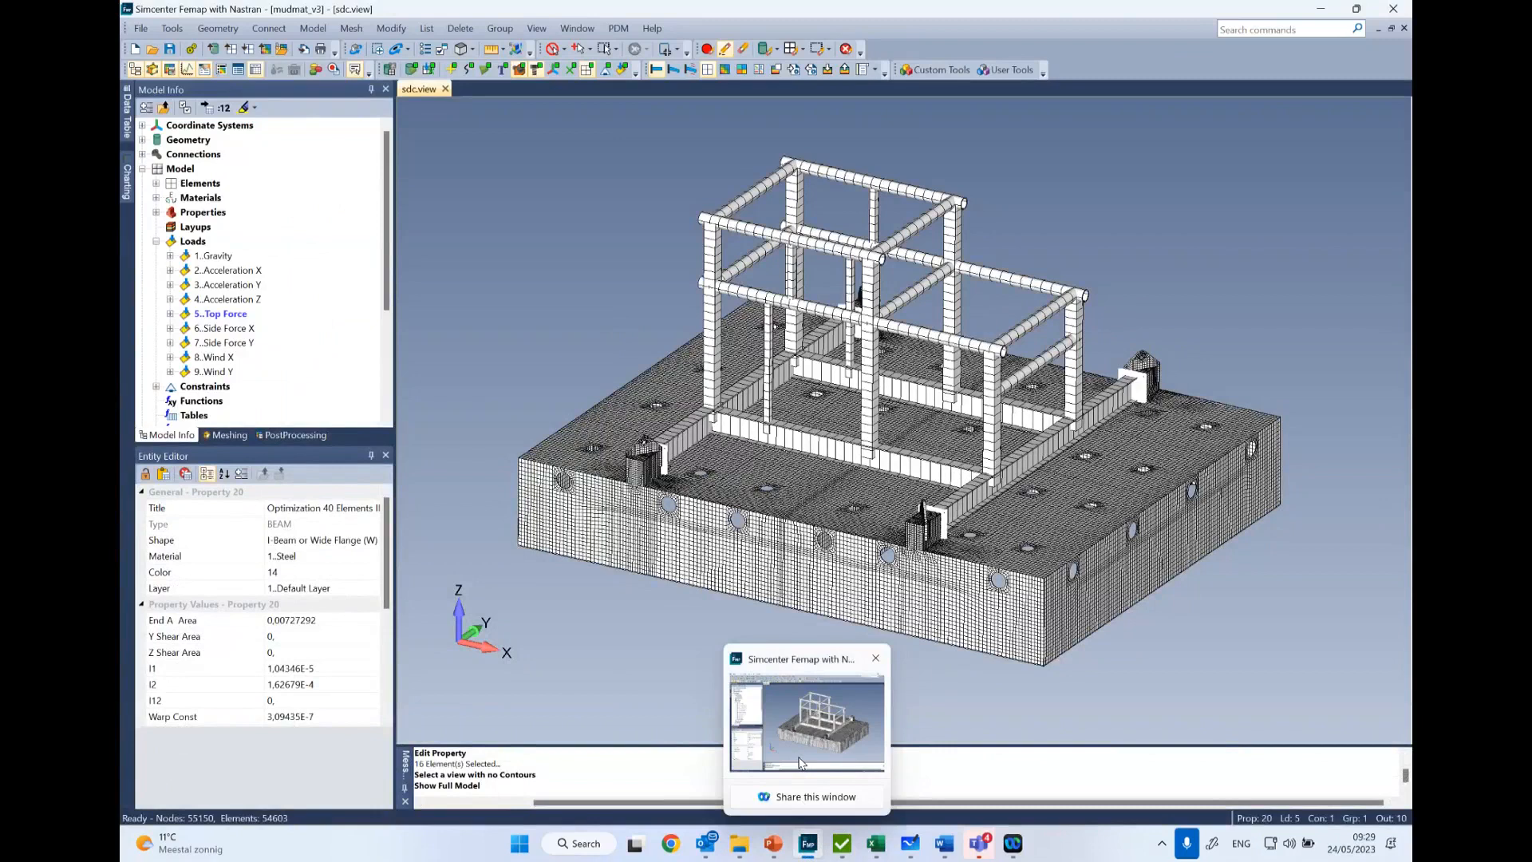
{"action": "left_click", "coordinate": [851, 848]}
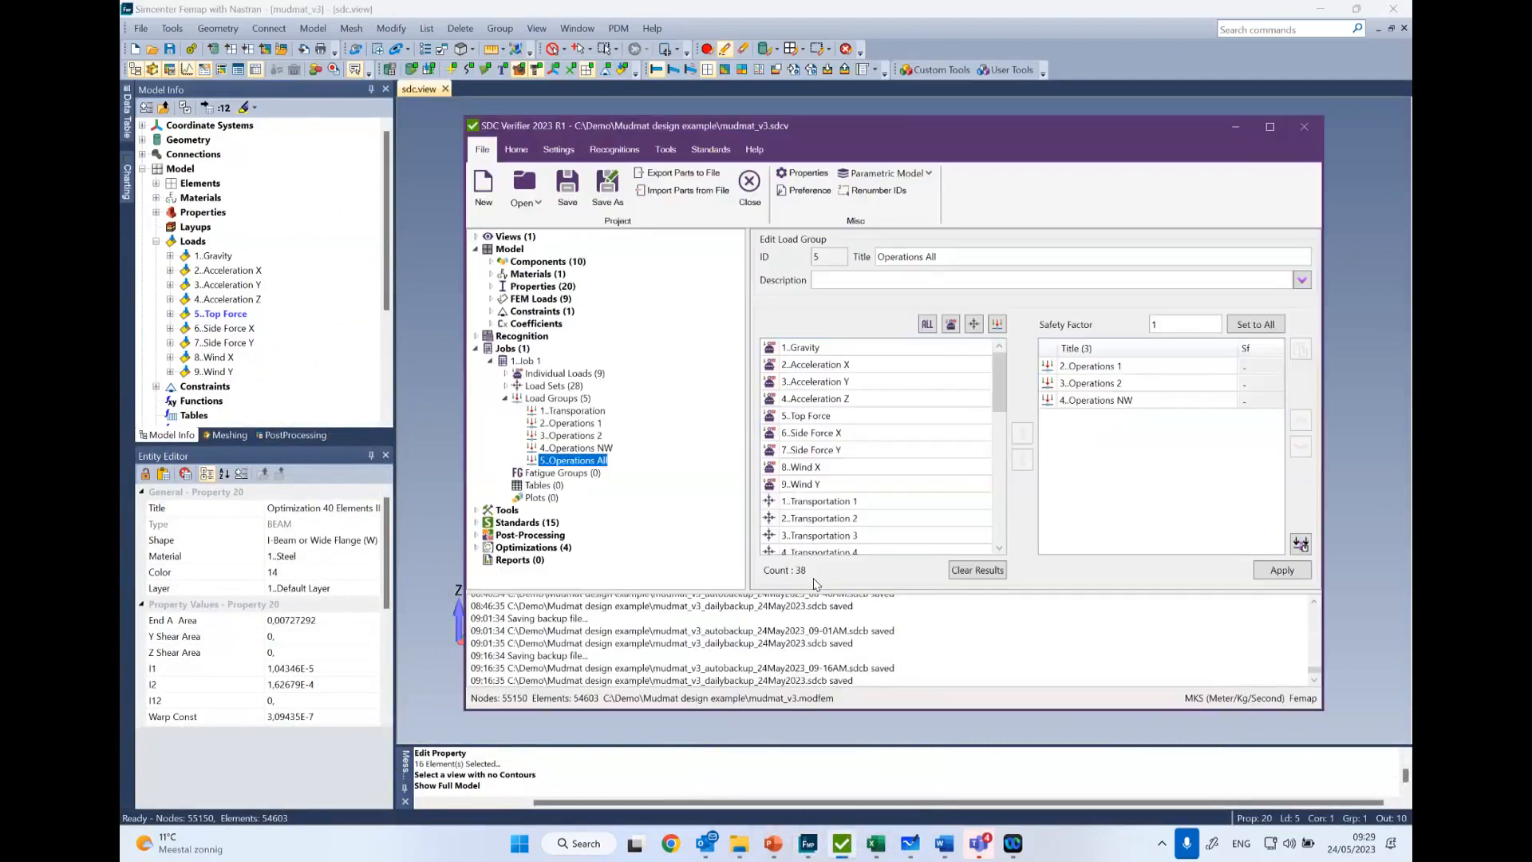
{"action": "left_click", "coordinate": [615, 151]}
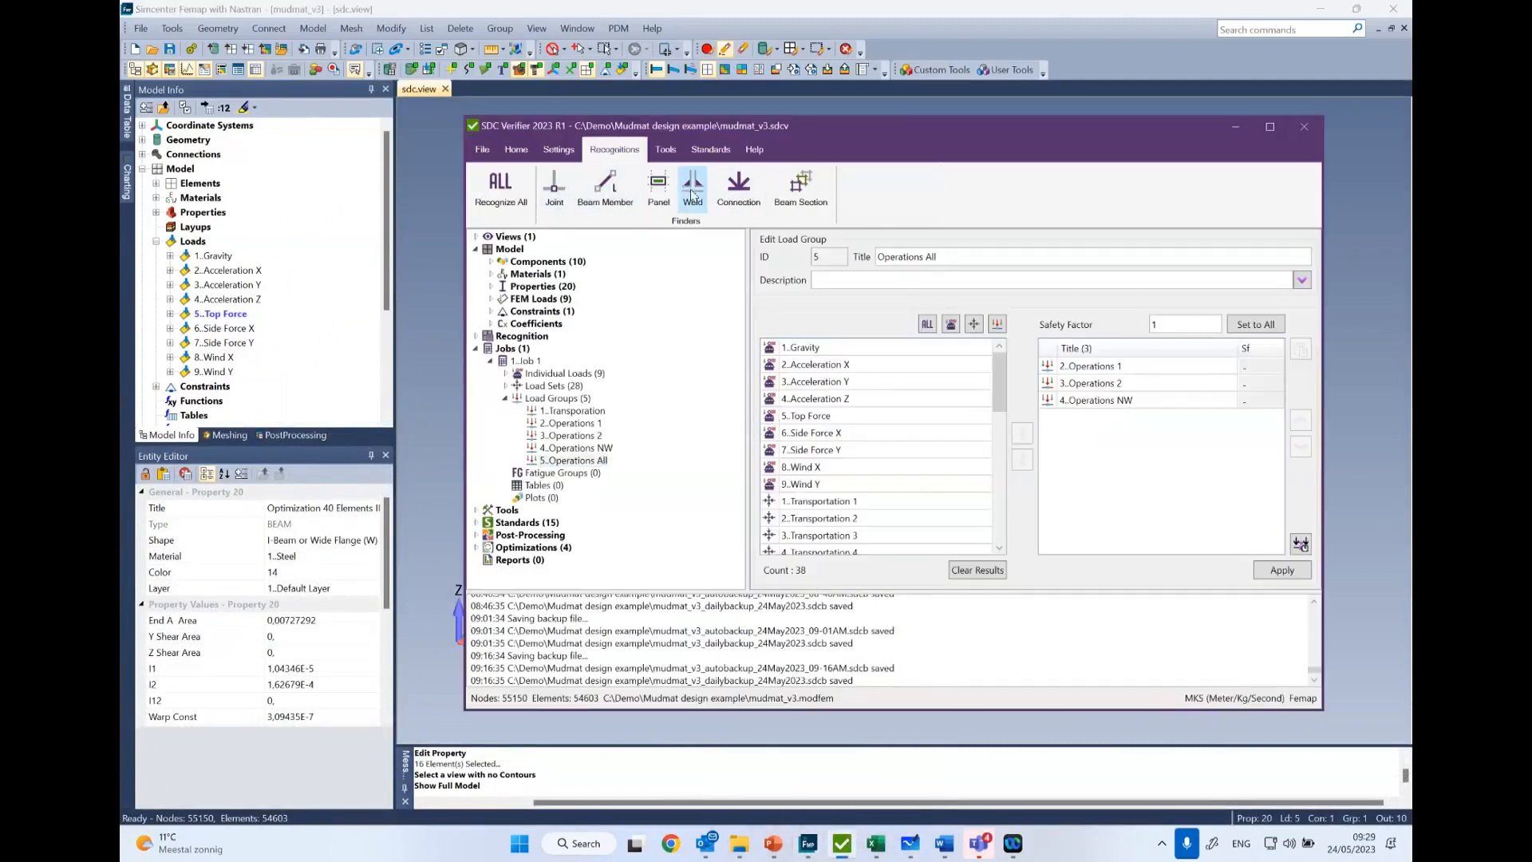
{"action": "left_click", "coordinate": [610, 188]}
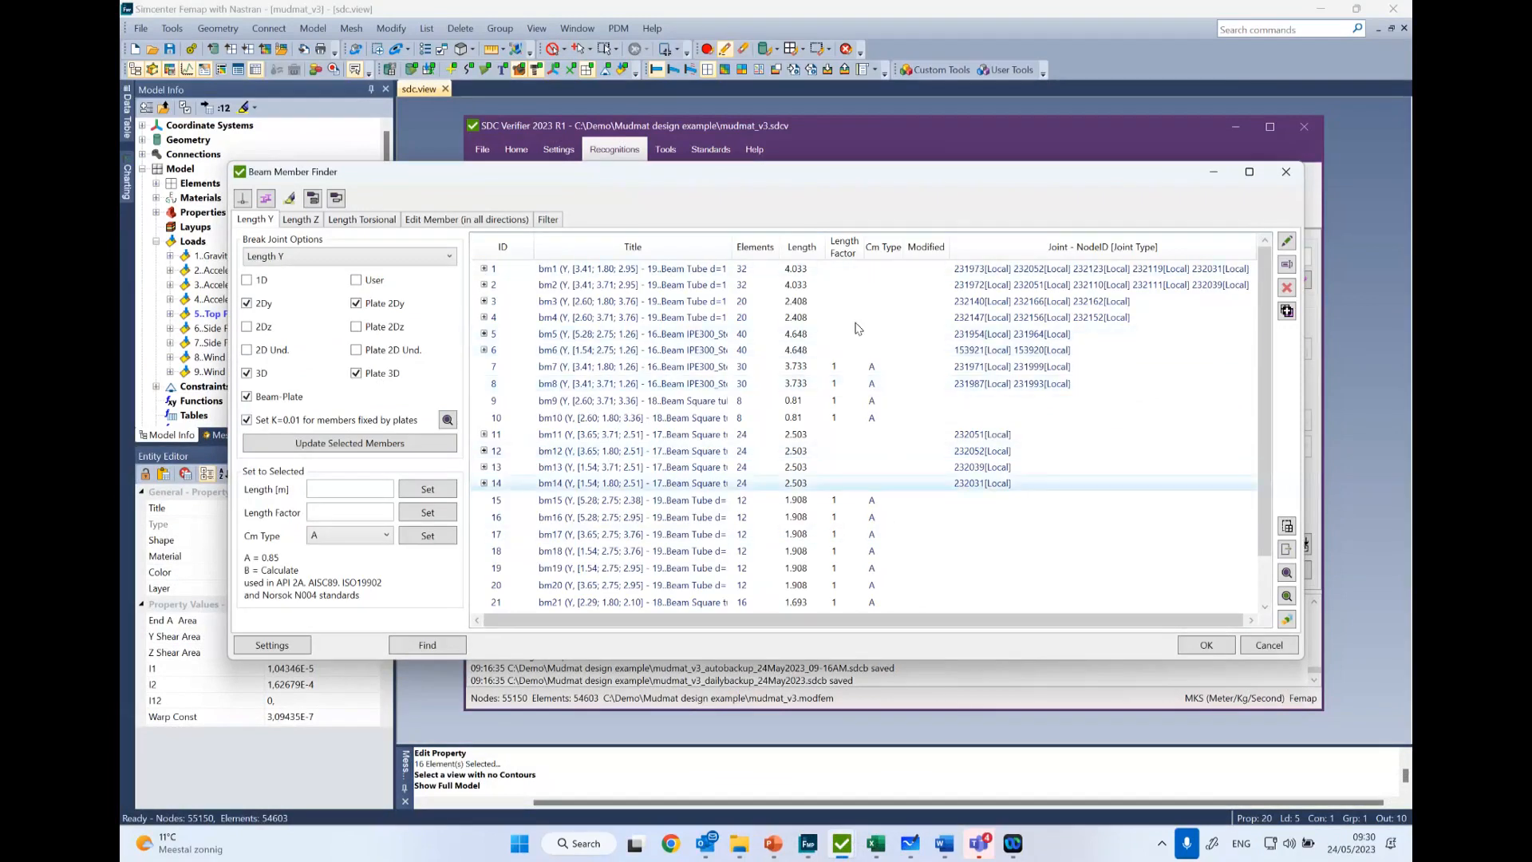
- Plot all Length Y beam members with member ID labels and inspect the labelled frame in Femap
{"action": "left_click", "coordinate": [679, 338]}
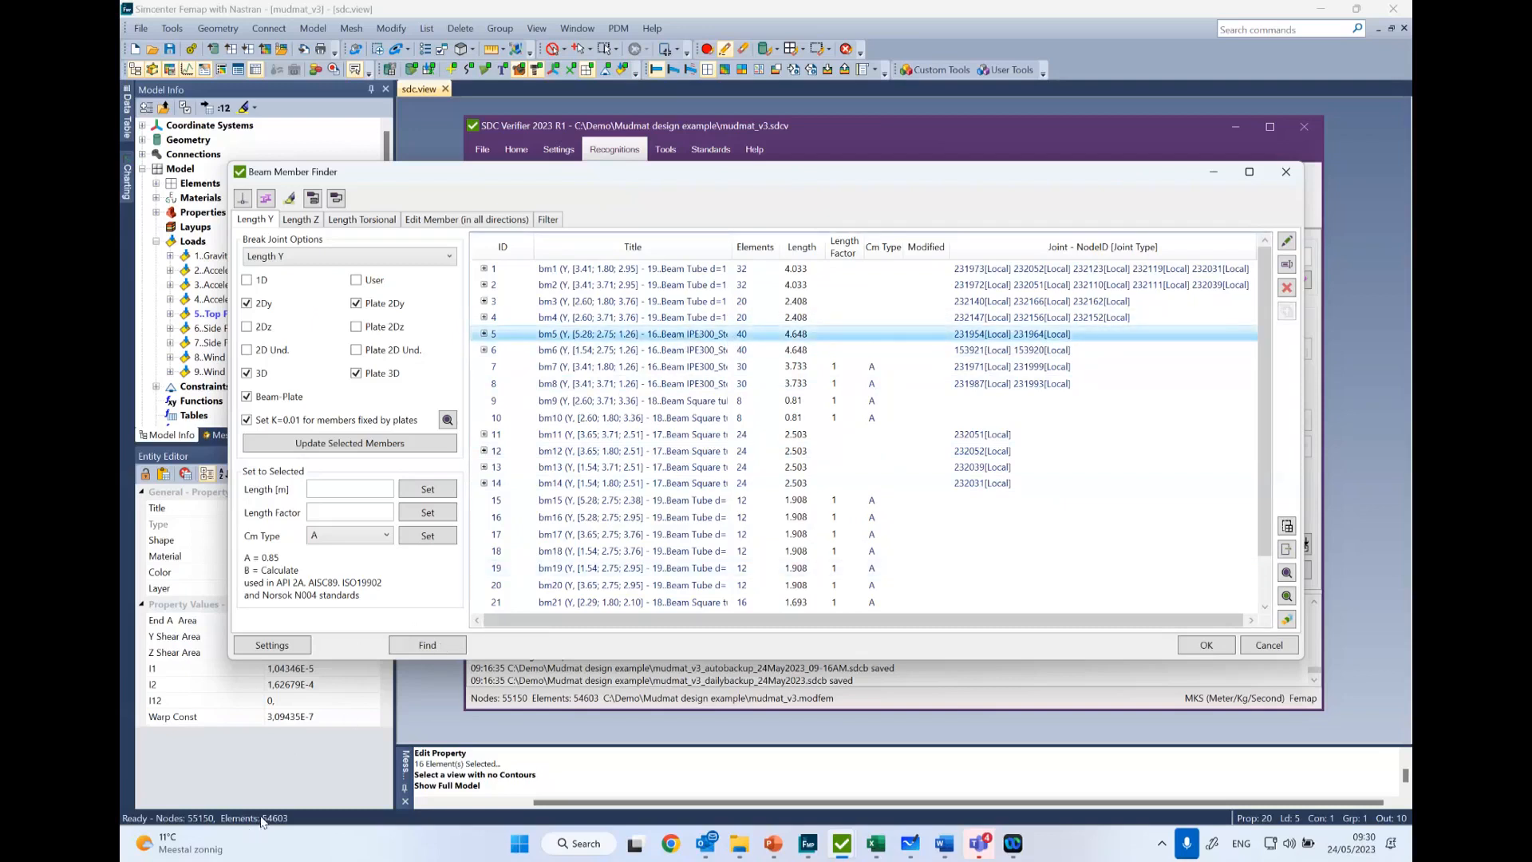
{"action": "key", "text": "ctrl+a"}
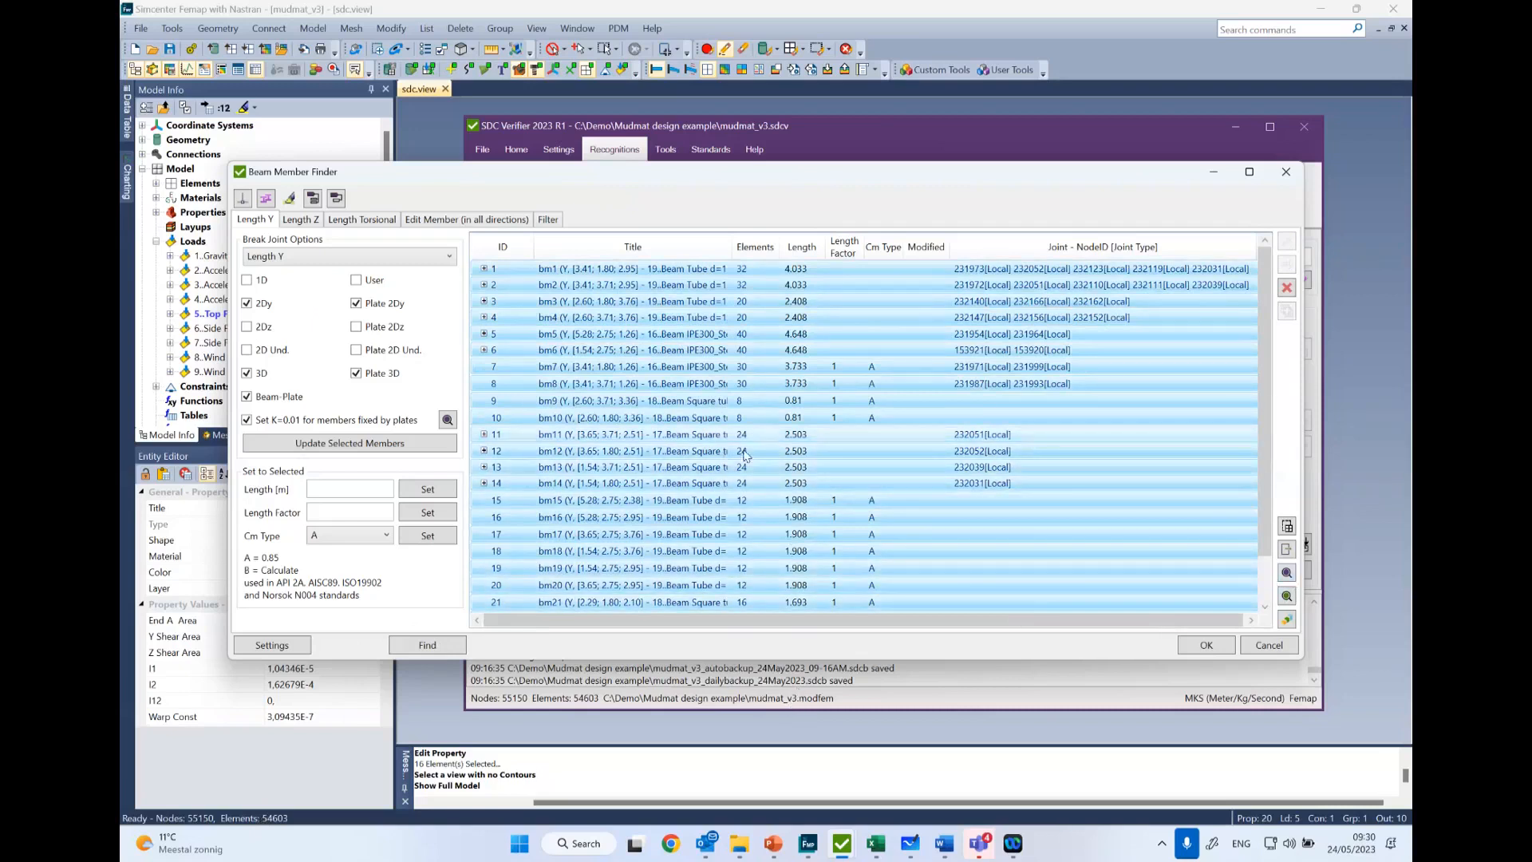
{"action": "left_click", "coordinate": [1287, 620]}
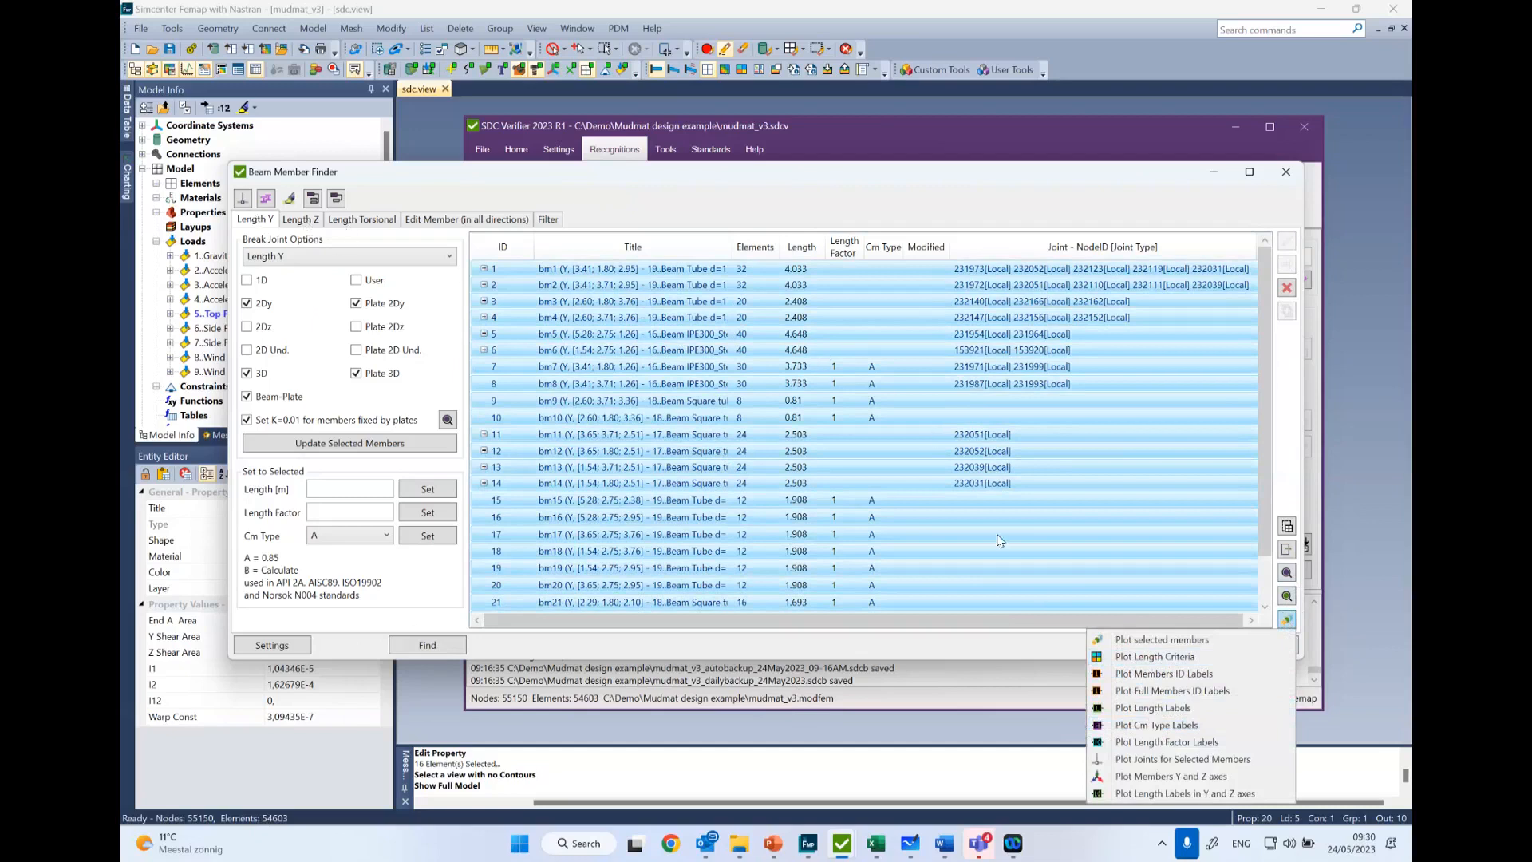
{"action": "left_click", "coordinate": [1192, 676]}
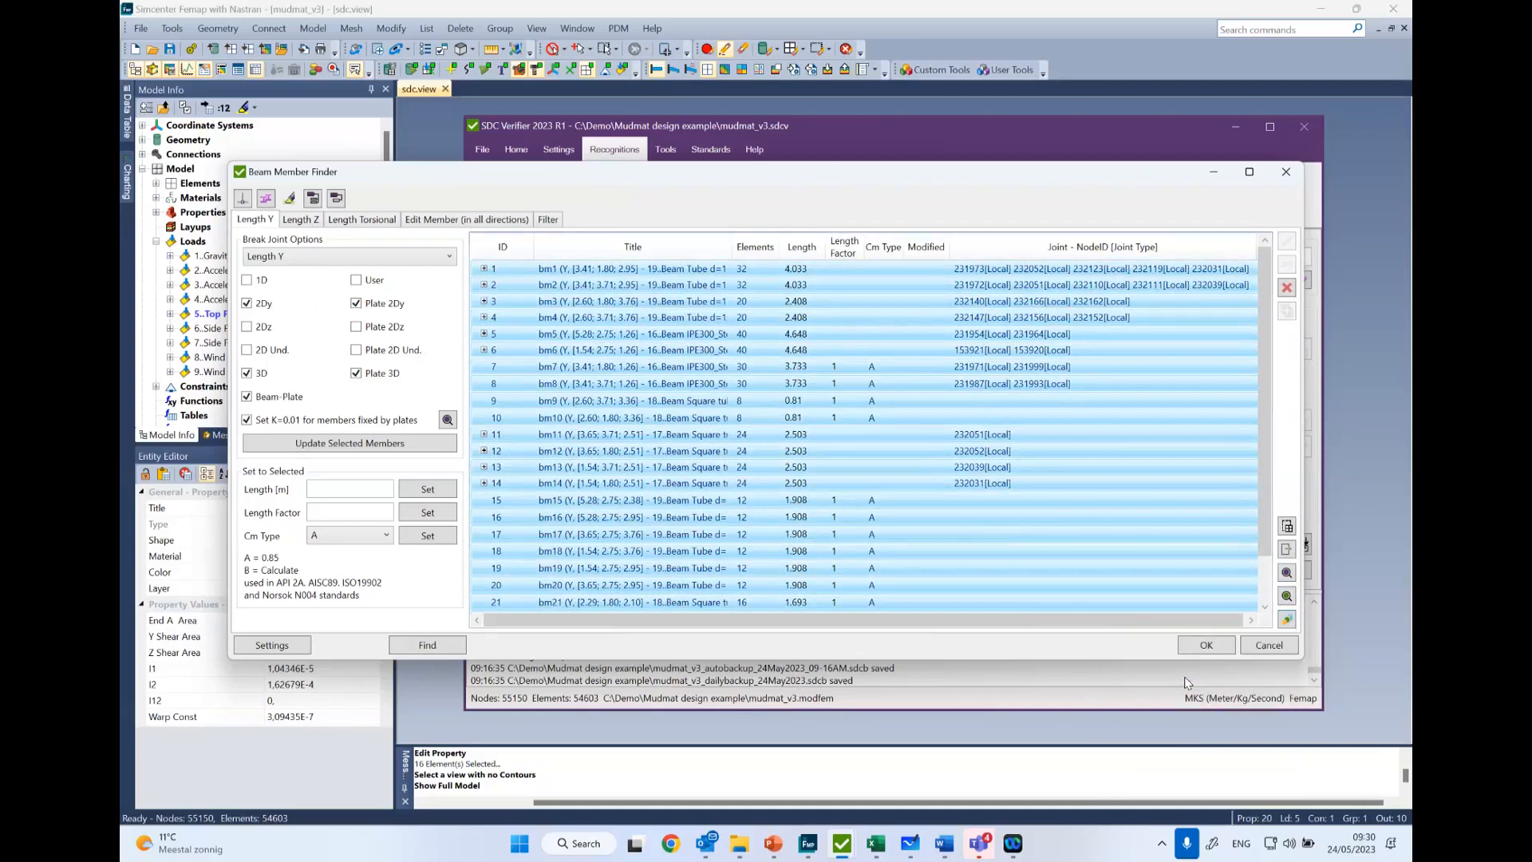
{"action": "left_click", "coordinate": [1286, 575]}
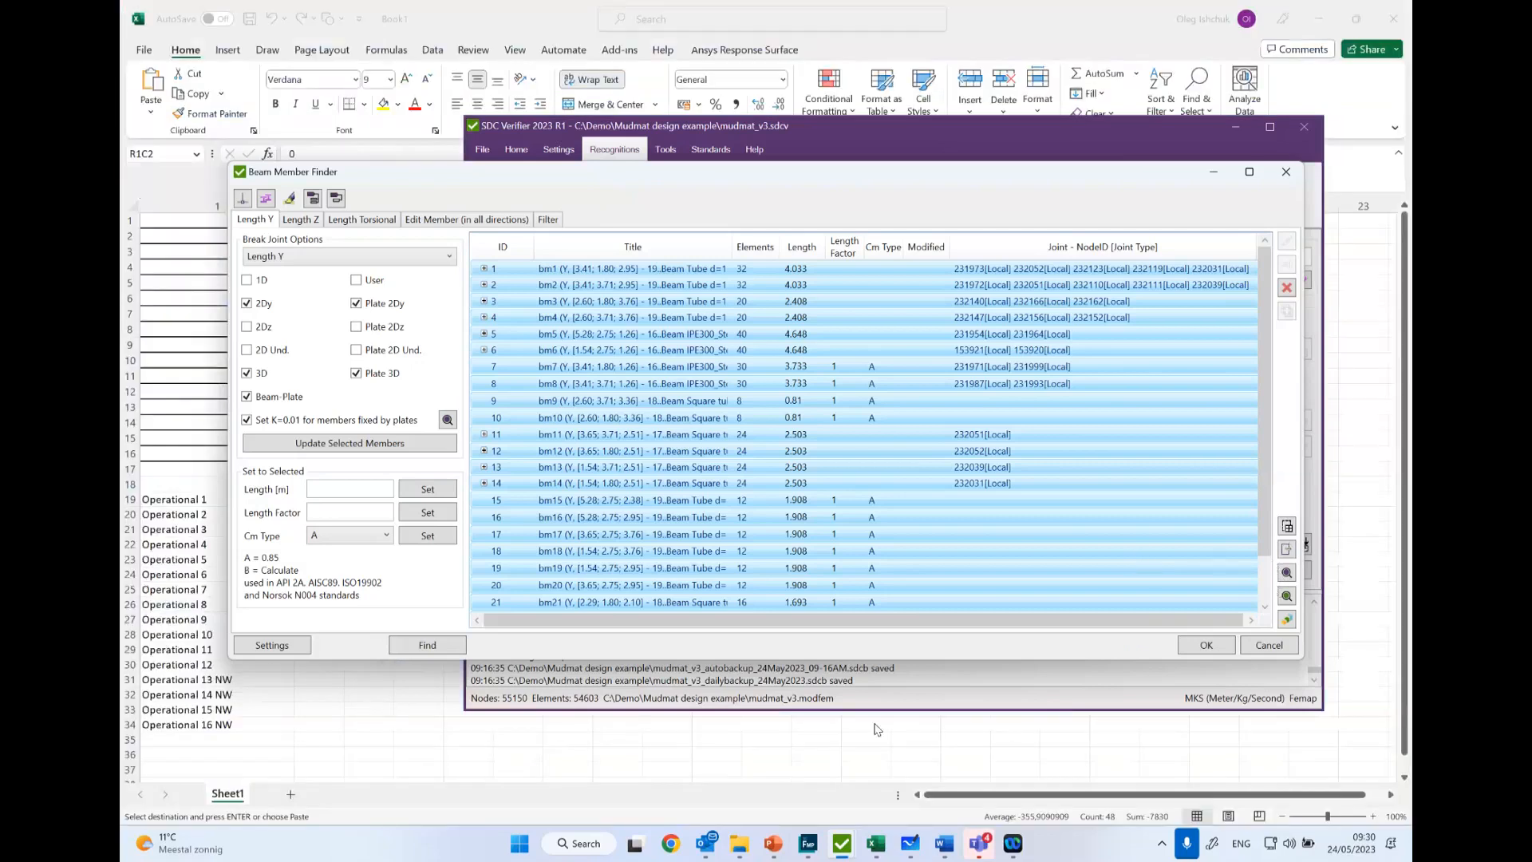
{"action": "left_click", "coordinate": [807, 843]}
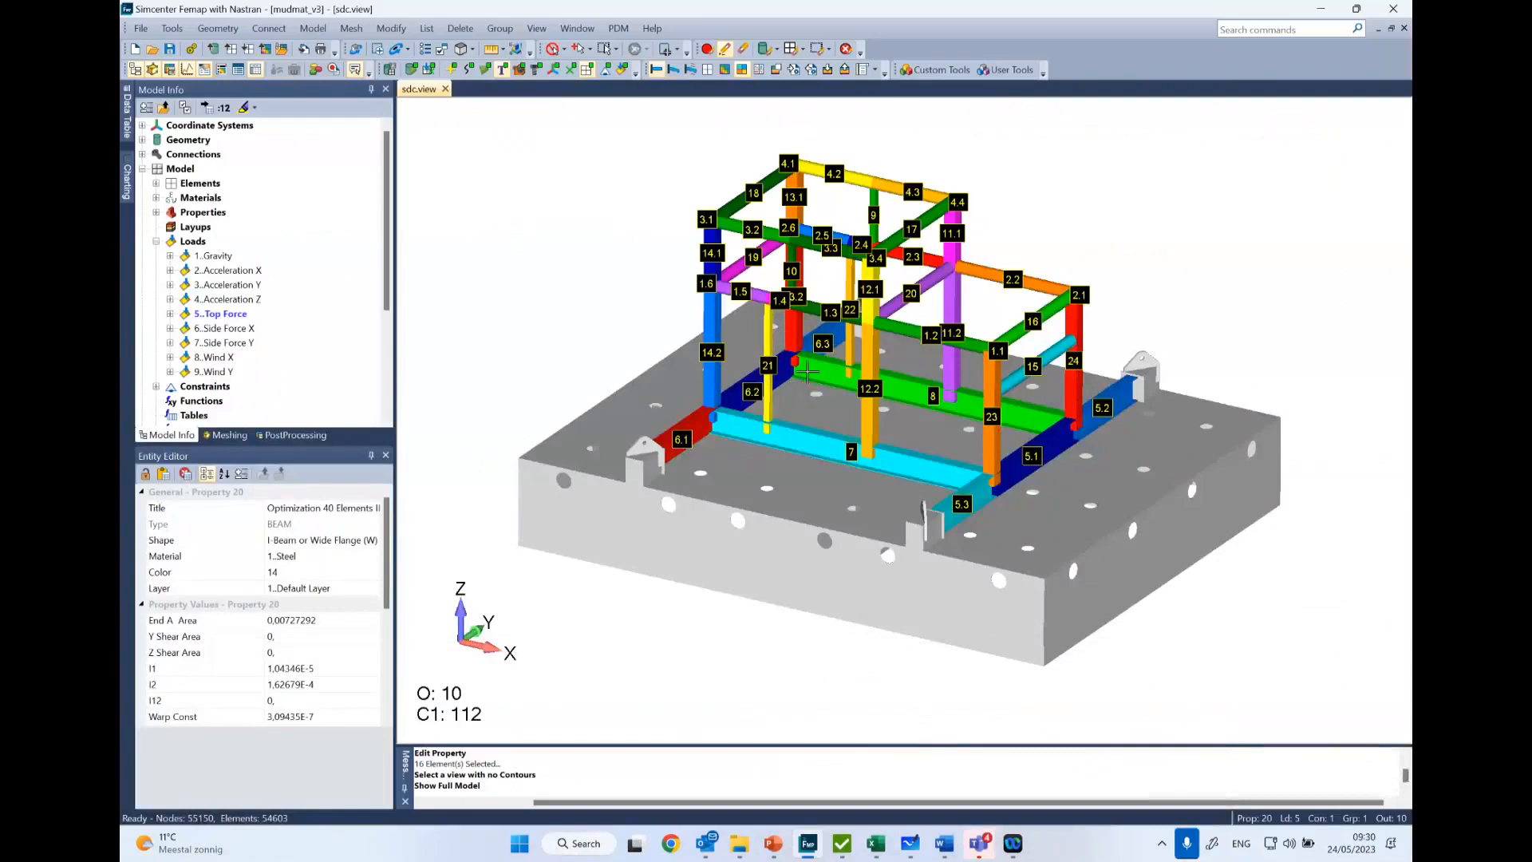
{"action": "scroll", "coordinate": [808, 372], "scroll_direction": "up", "scroll_amount": 2}
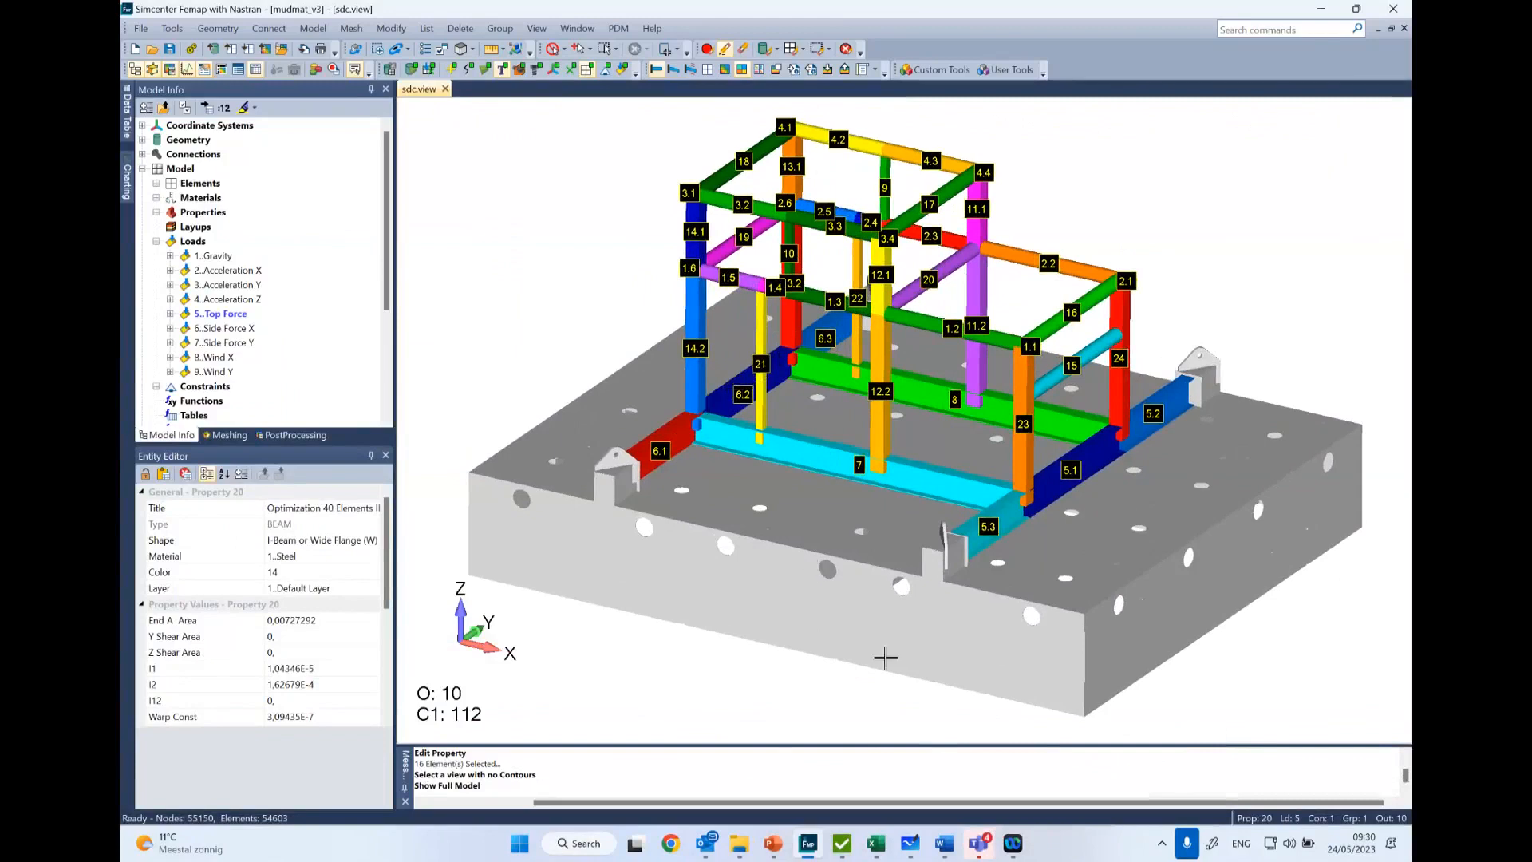
- Return to the Beam Member Finder and review the Length Z members and the joints of member bm1 in all directions
{"action": "mouse_move", "coordinate": [842, 843]}
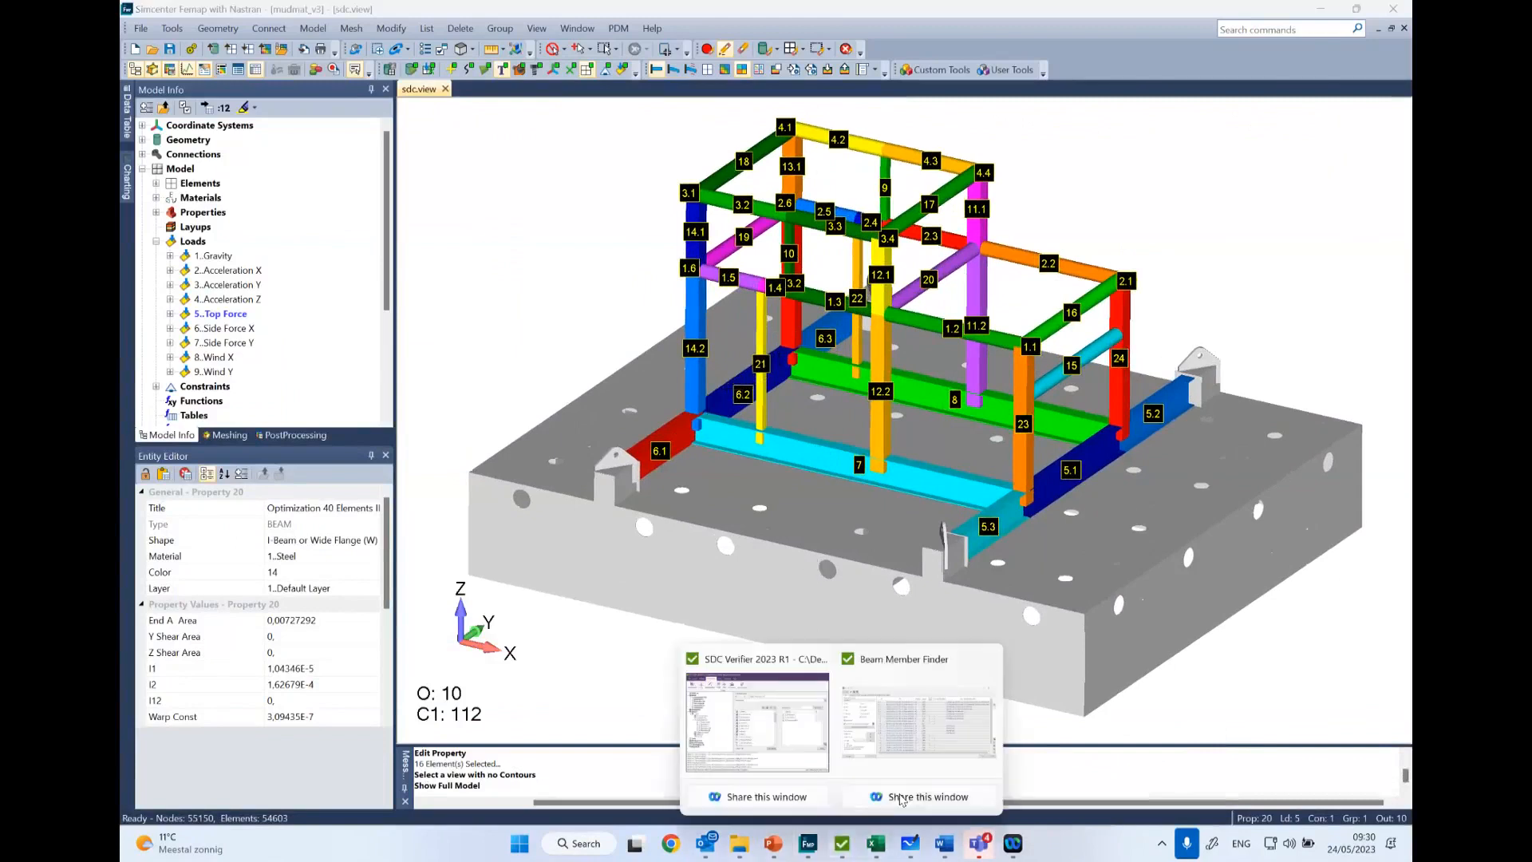
{"action": "left_click", "coordinate": [903, 740]}
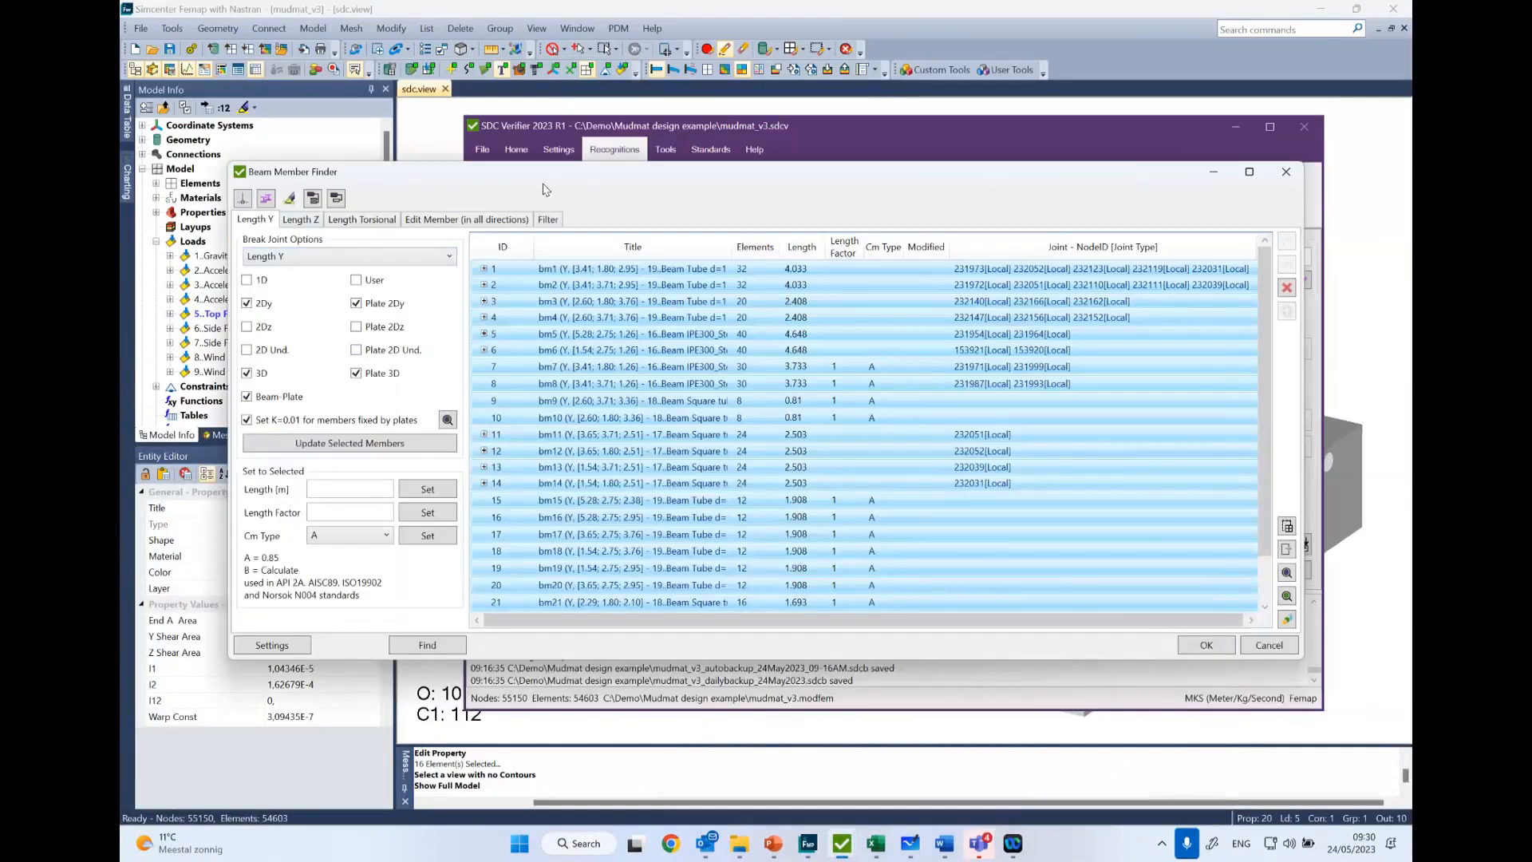
{"action": "left_click", "coordinate": [287, 221]}
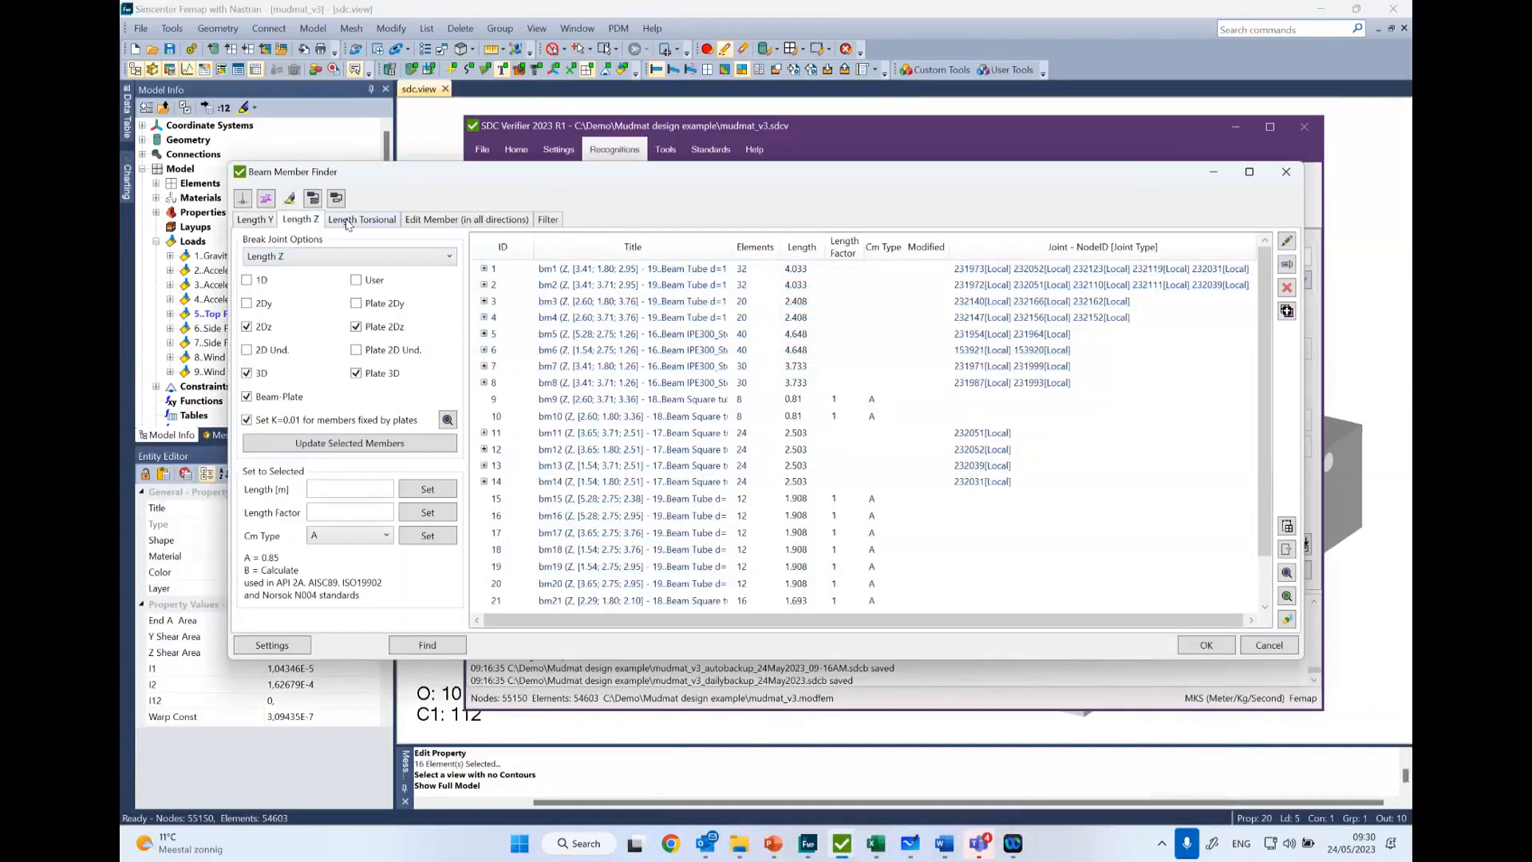
{"action": "left_click", "coordinate": [448, 221]}
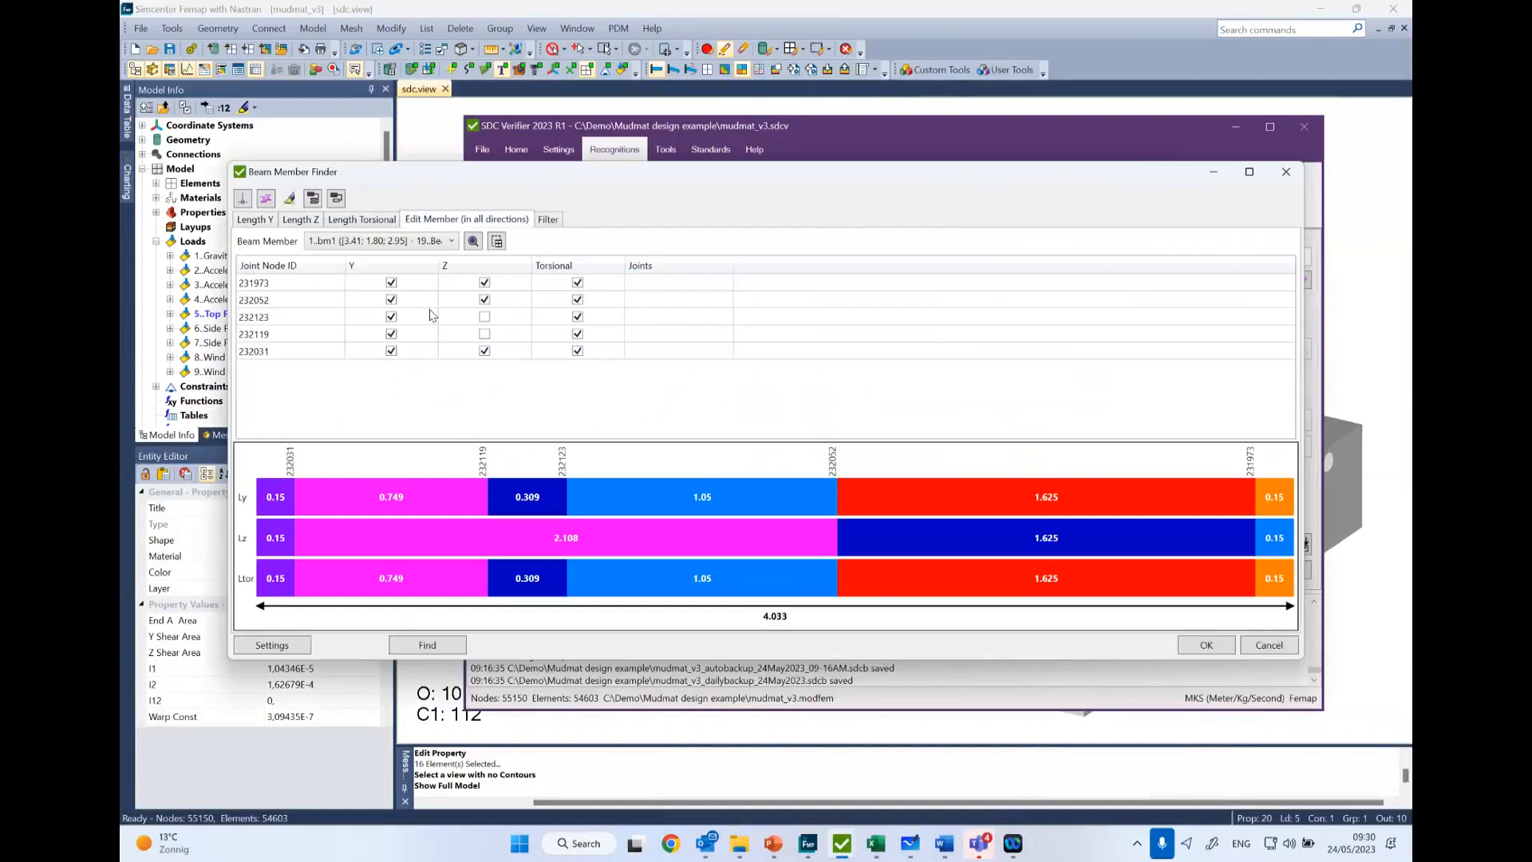
- Filter the Length Y beam members by length greater than 3 m, and close the Beam Member Finder
{"action": "left_click", "coordinate": [542, 221]}
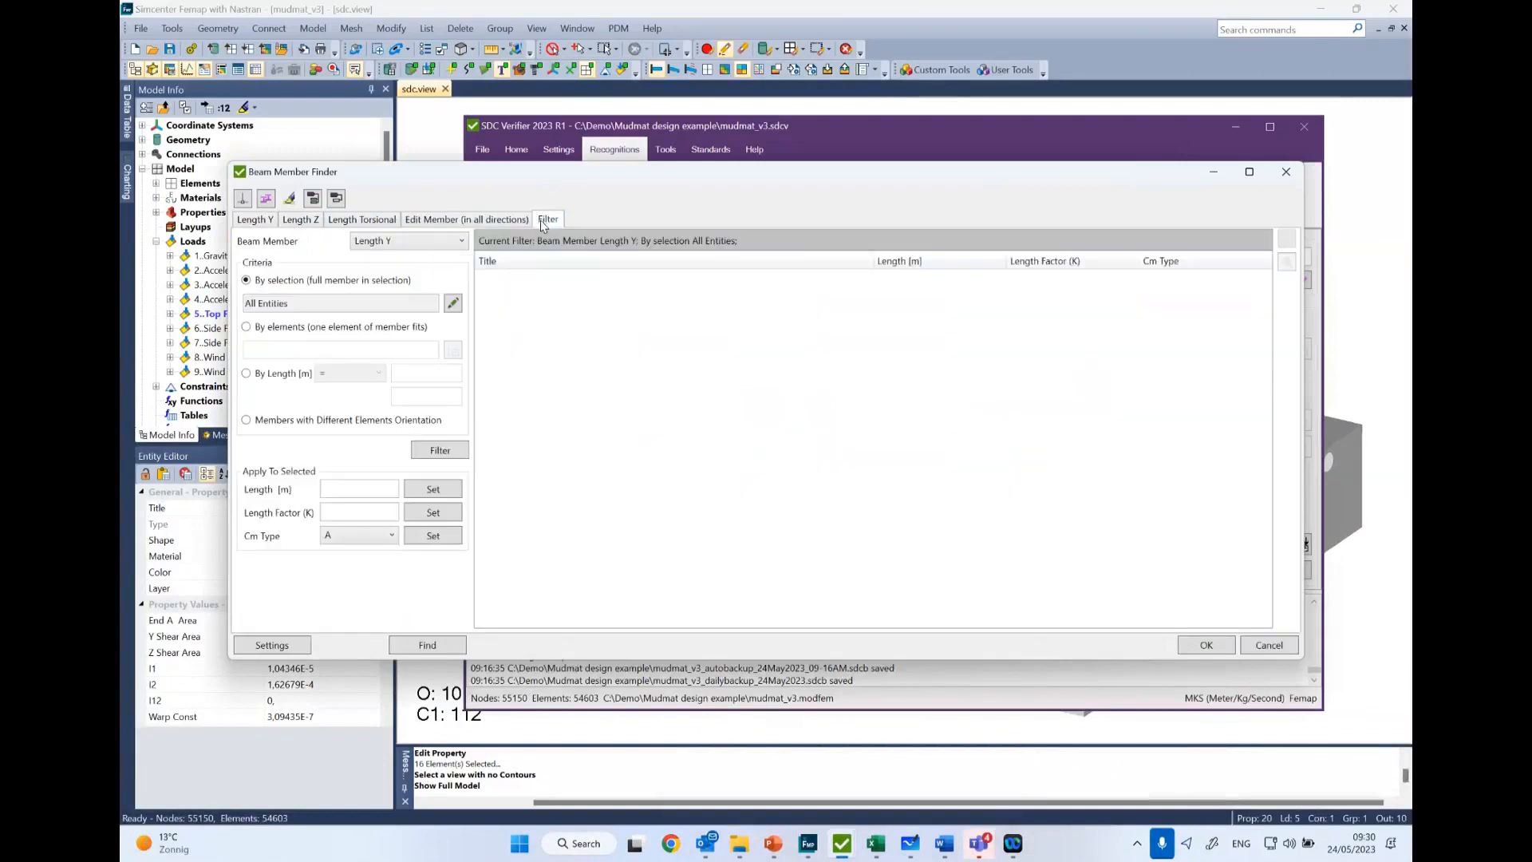
{"action": "left_click", "coordinate": [249, 328]}
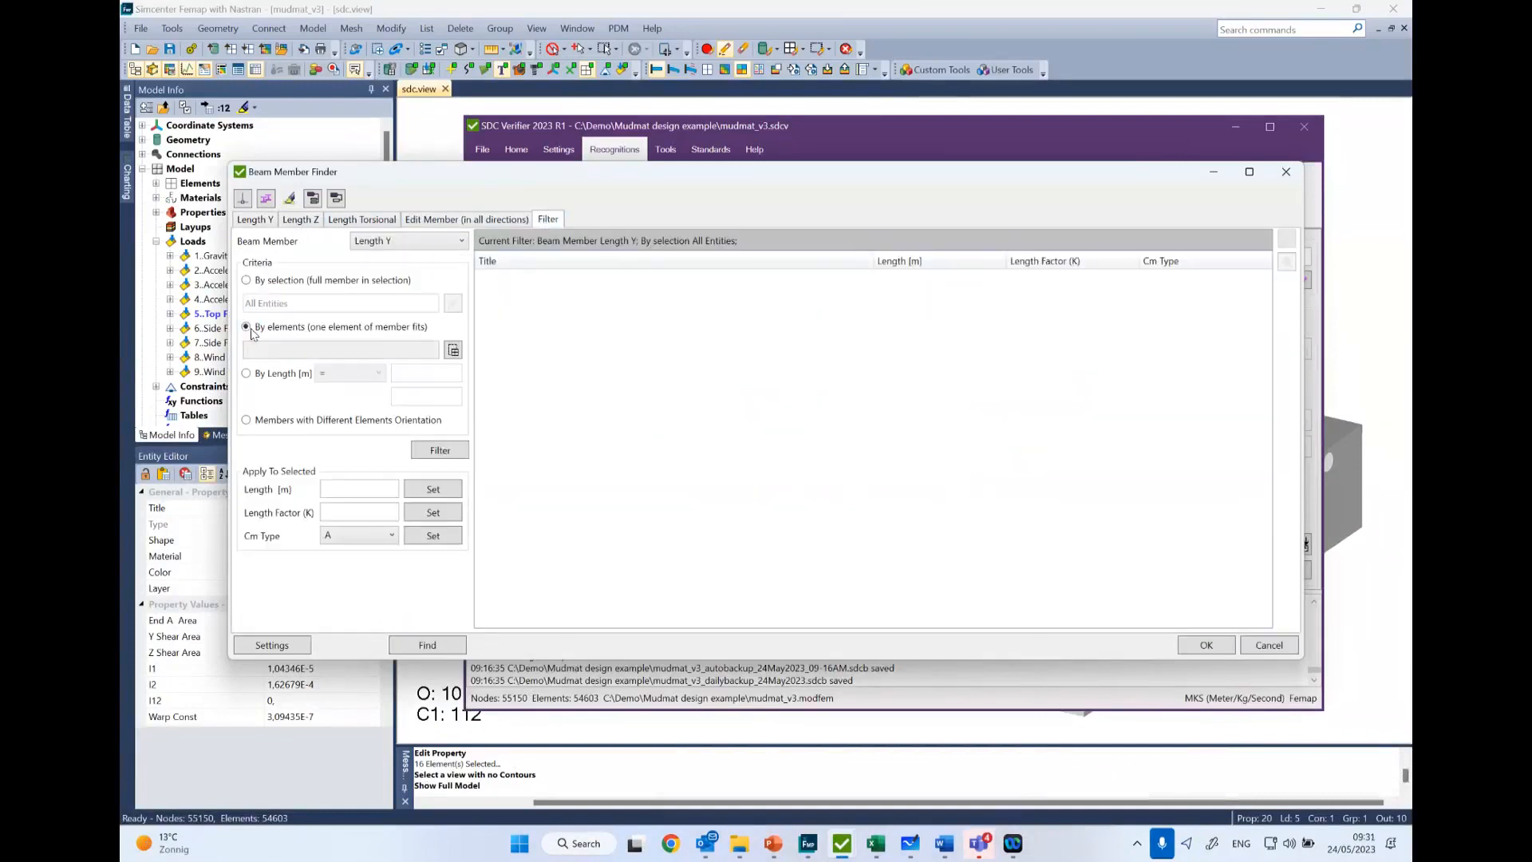
{"action": "left_click", "coordinate": [247, 373]}
{"action": "left_click", "coordinate": [373, 374]}
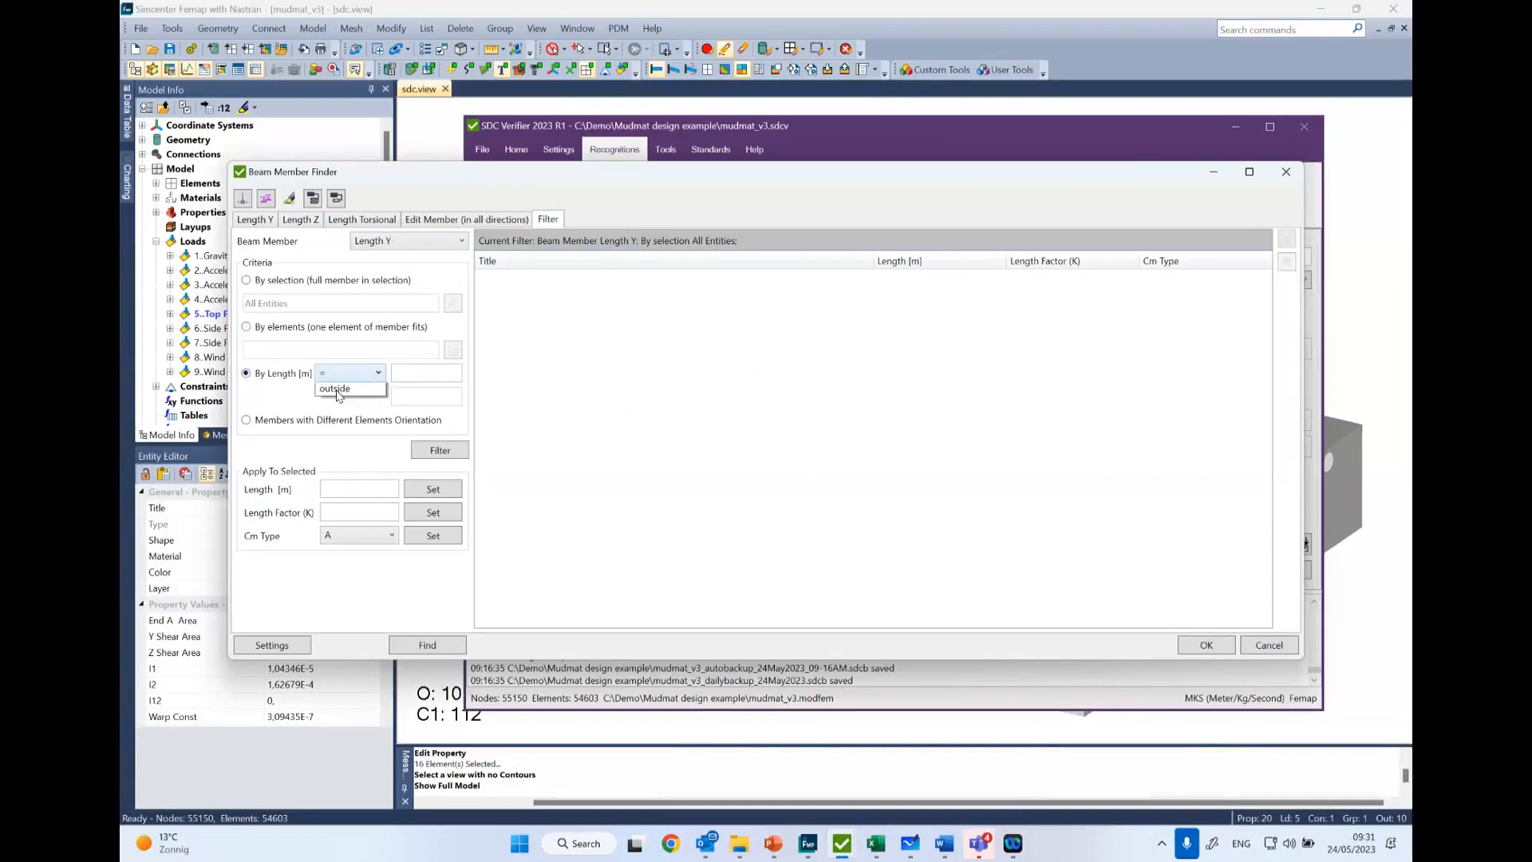
{"action": "left_click", "coordinate": [337, 416]}
{"action": "left_click", "coordinate": [413, 372]}
{"action": "type", "text": "3"}
{"action": "left_click", "coordinate": [436, 453]}
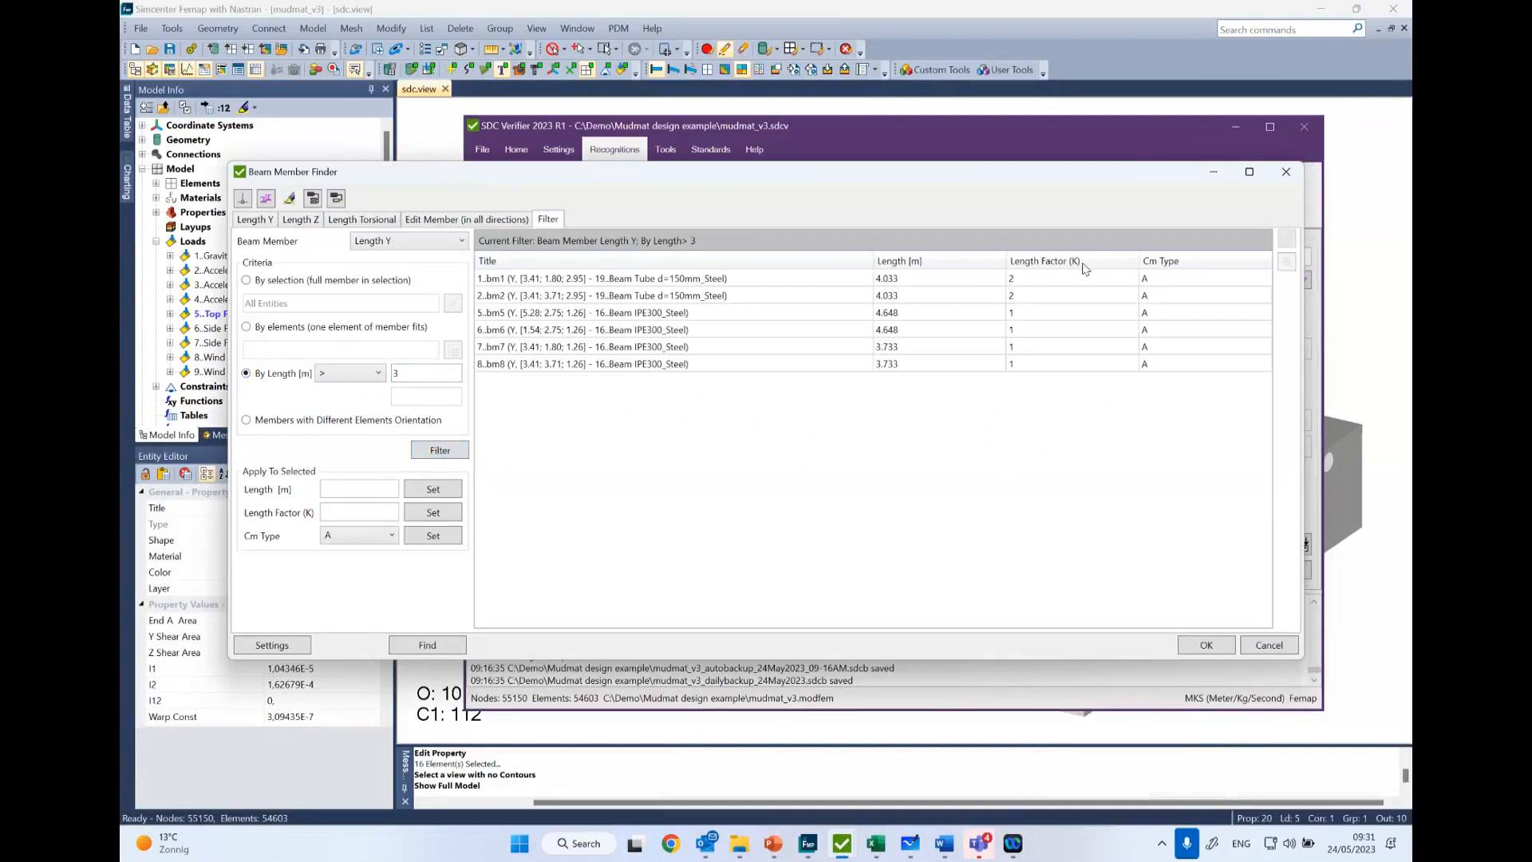
{"action": "left_click", "coordinate": [1283, 174]}
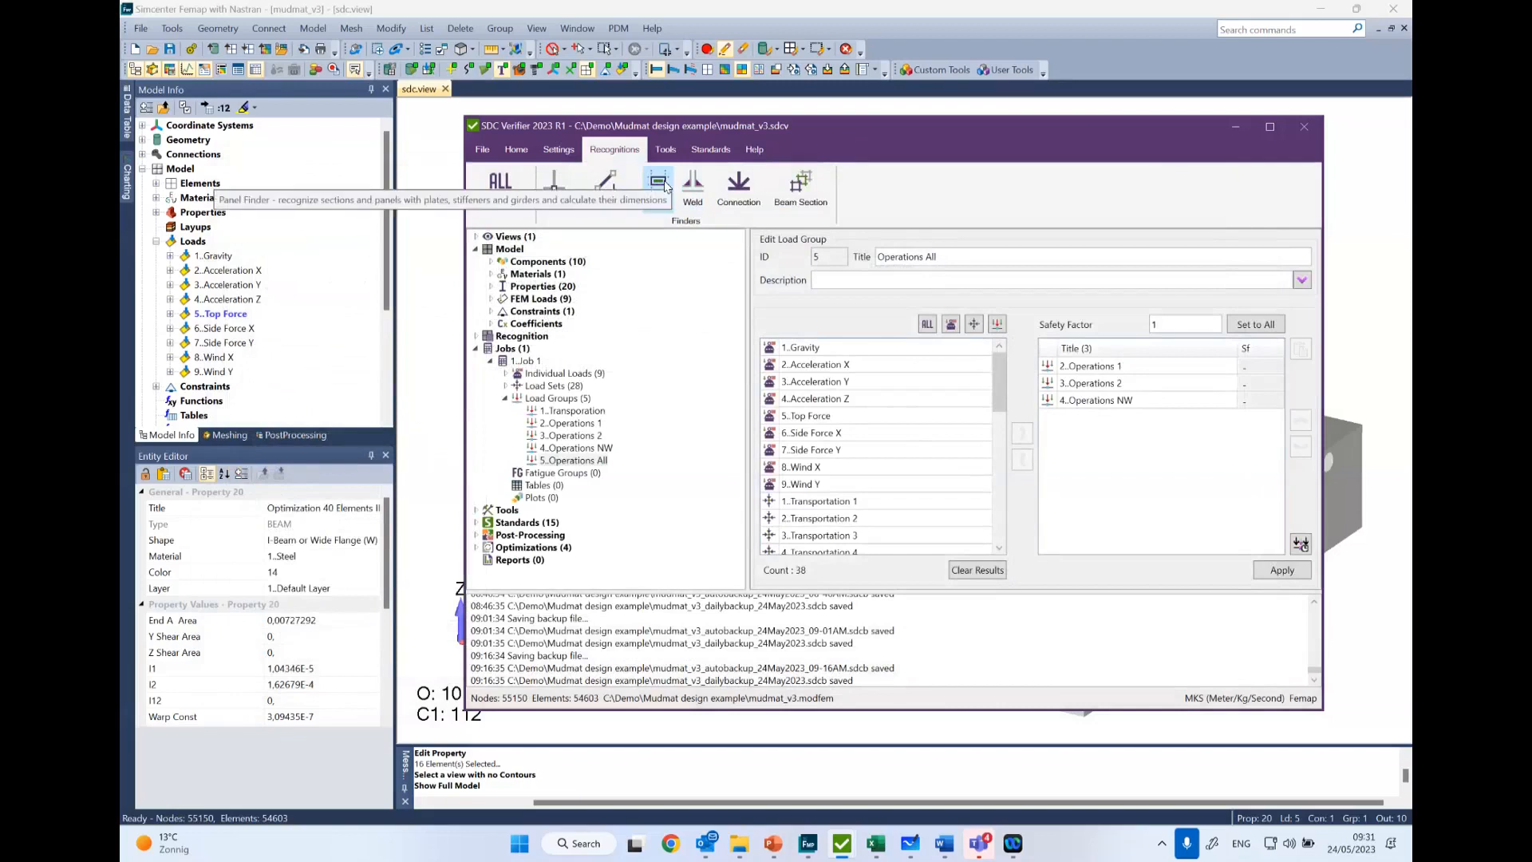
- Glance at the Femap plot, return to SDC Verifier and open the Panel Finder to view the panels, plates and stiffeners of Section X 1
{"action": "left_click", "coordinate": [1370, 314]}
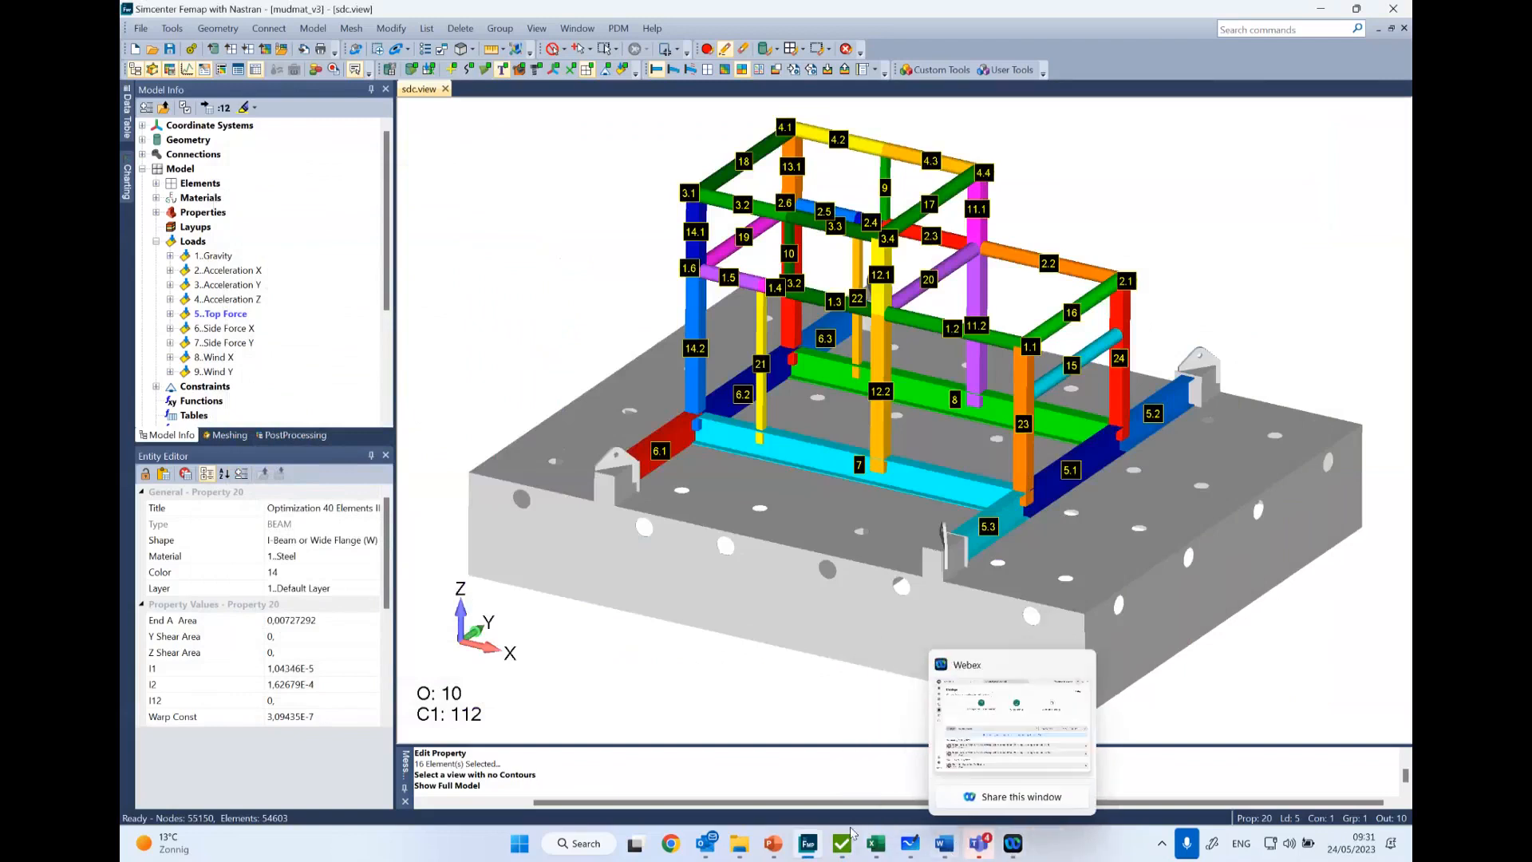
{"action": "mouse_move", "coordinate": [950, 857]}
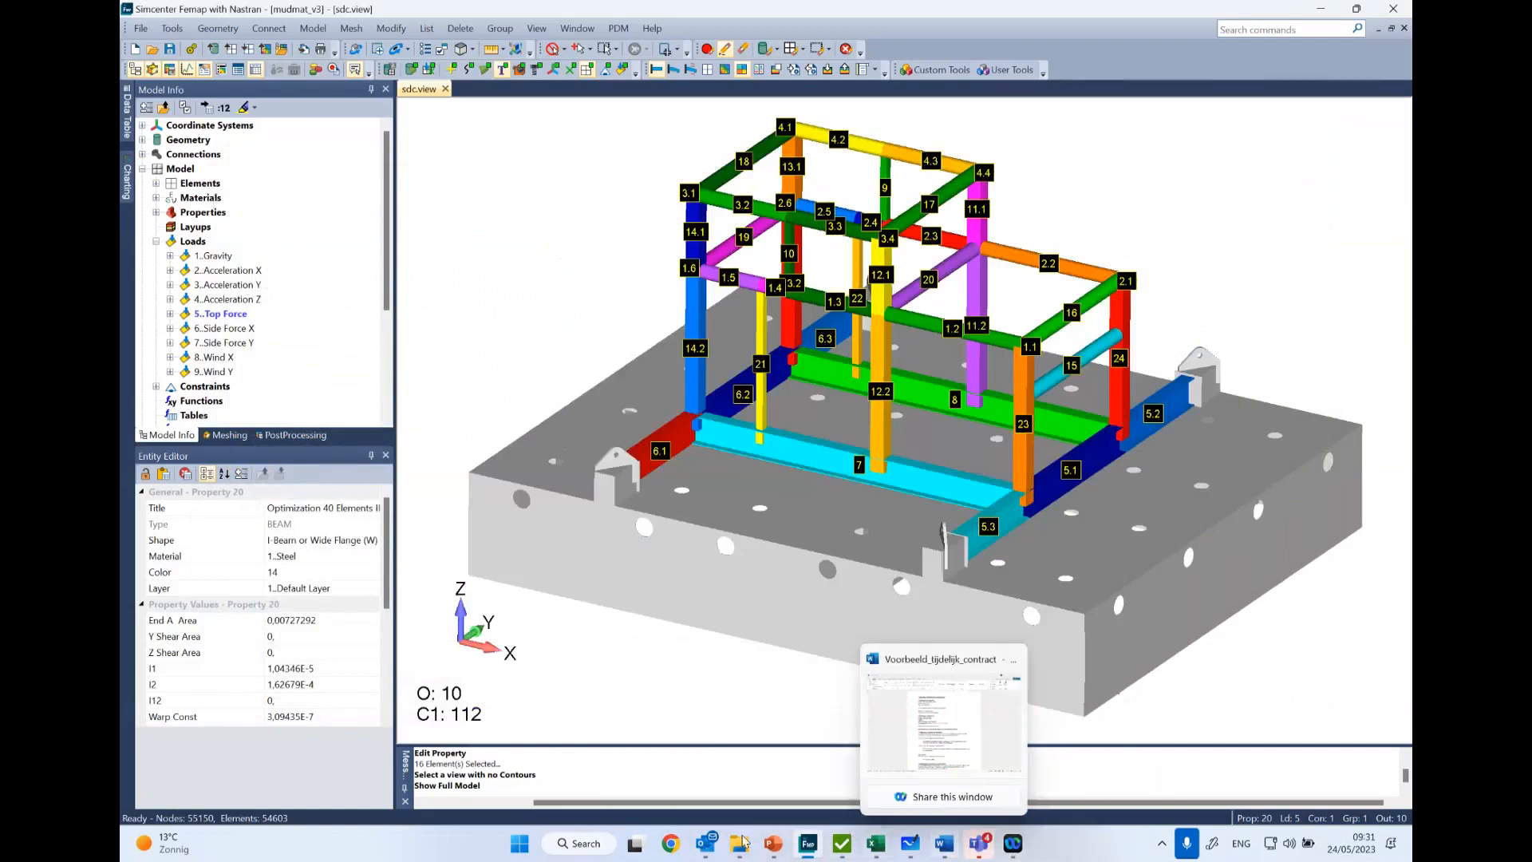
{"action": "left_click", "coordinate": [842, 843]}
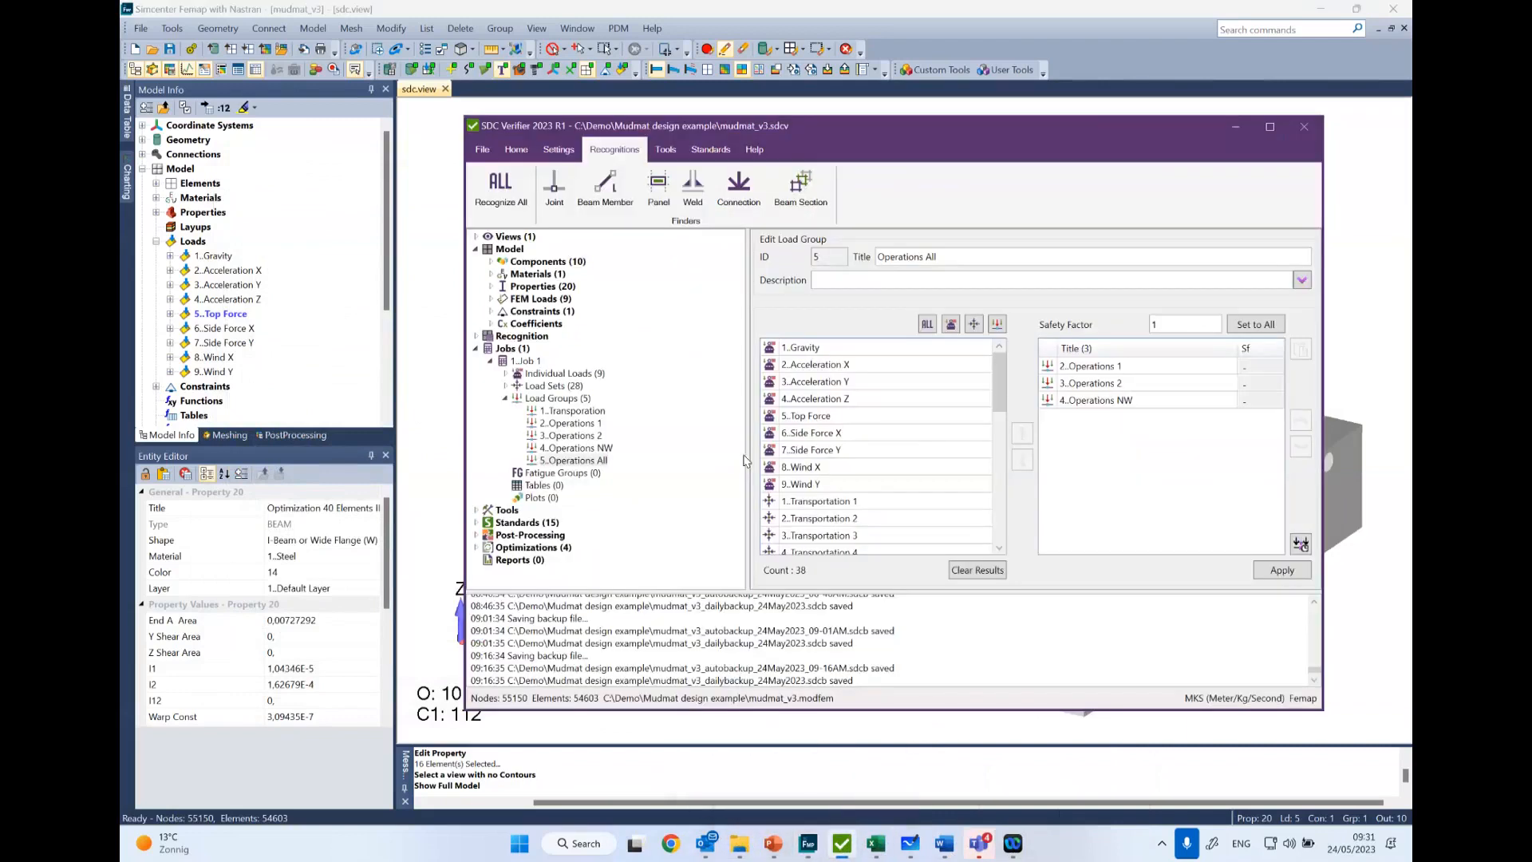
{"action": "left_click", "coordinate": [659, 190]}
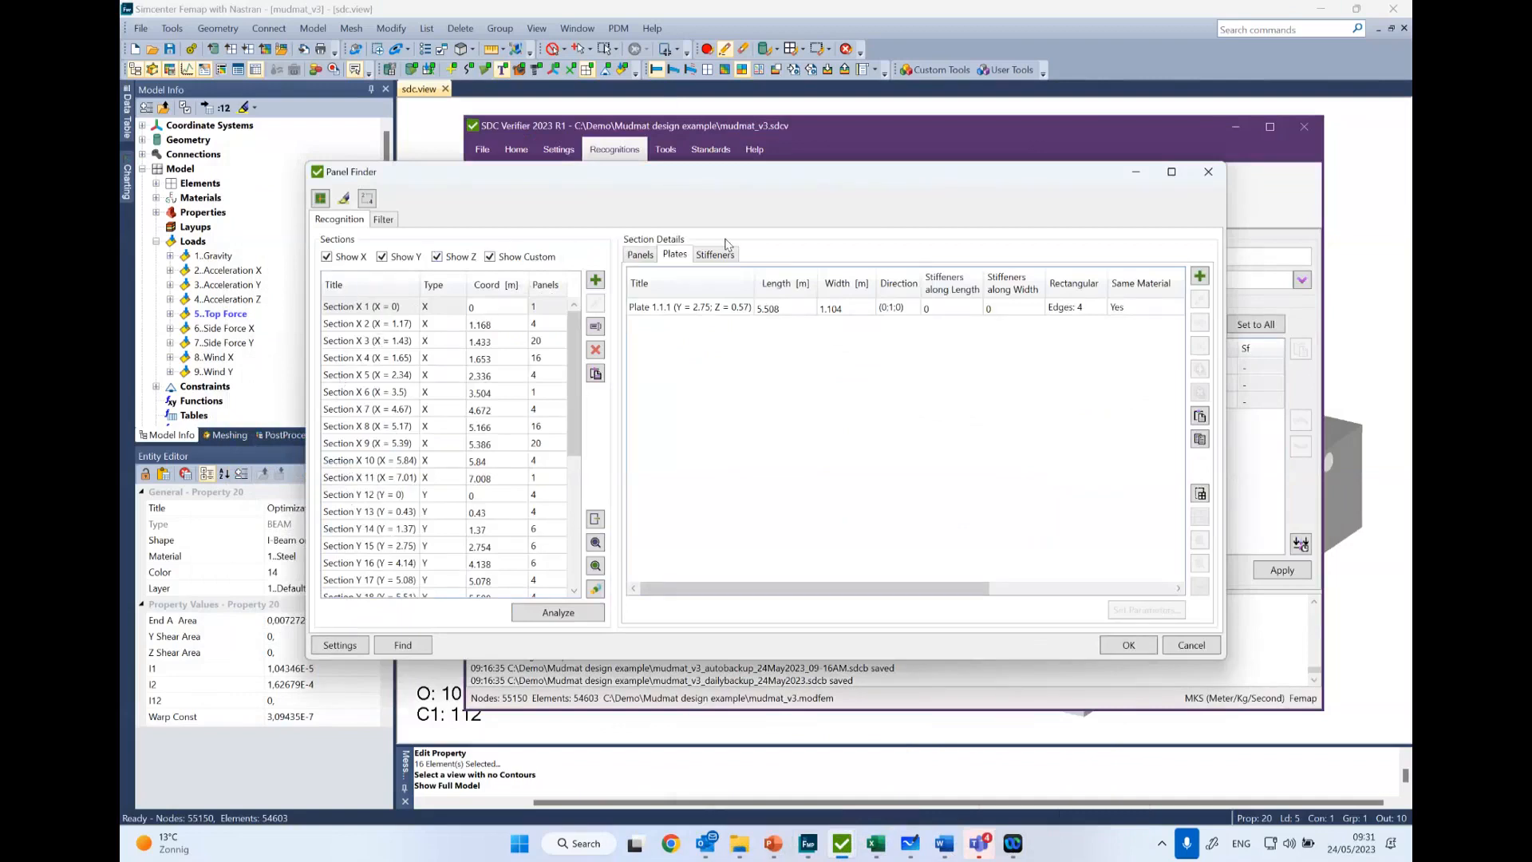
{"action": "left_click", "coordinate": [641, 255]}
{"action": "left_click", "coordinate": [675, 254]}
{"action": "left_click", "coordinate": [723, 254]}
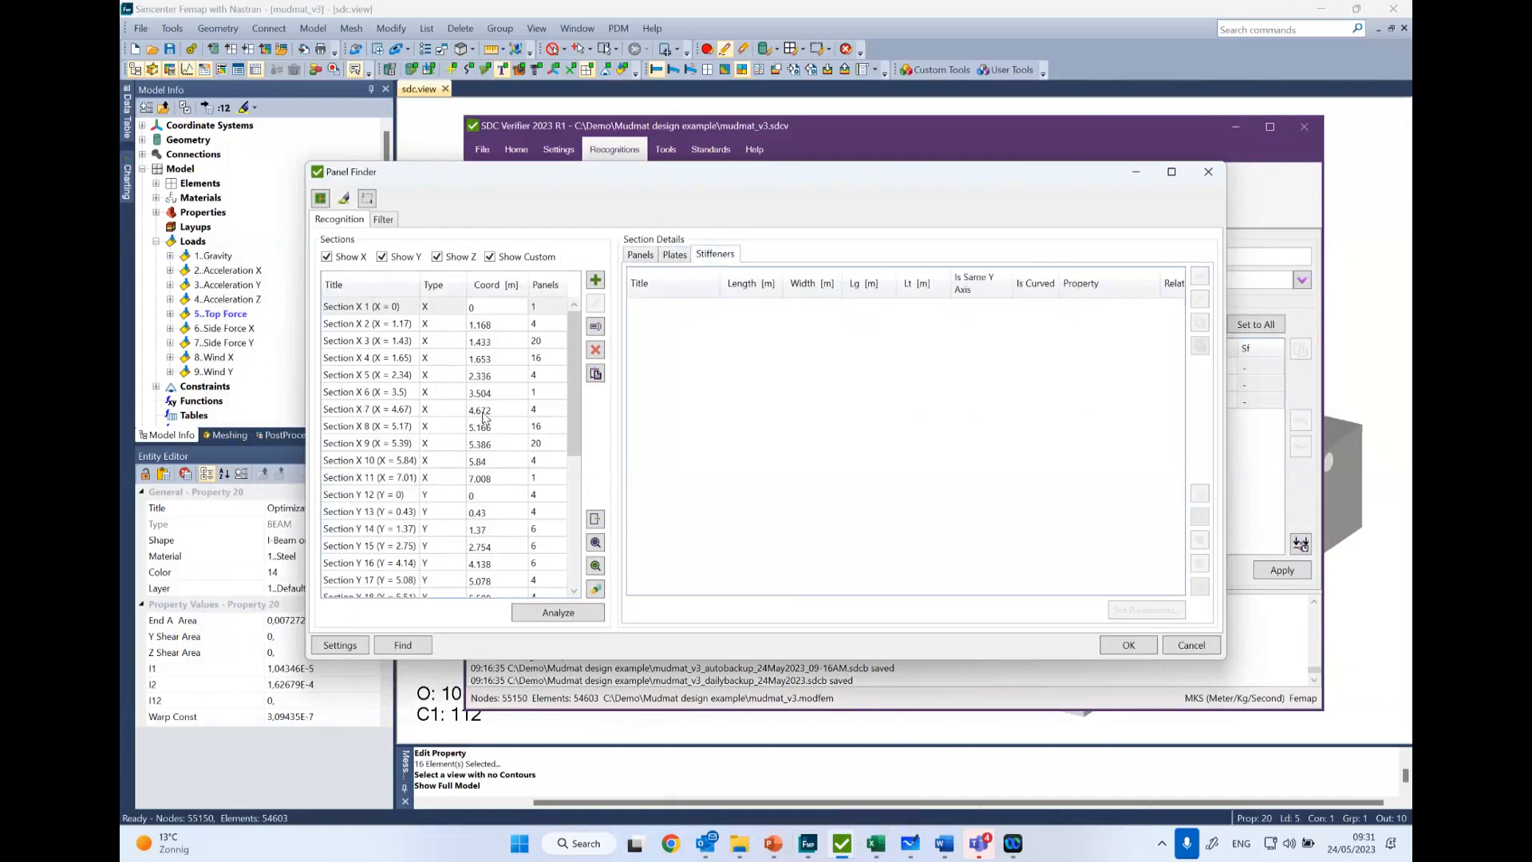
- Plot all plates of Section X 3 in colors with ID labels and inspect them up close in Femap
{"action": "left_click", "coordinate": [425, 343]}
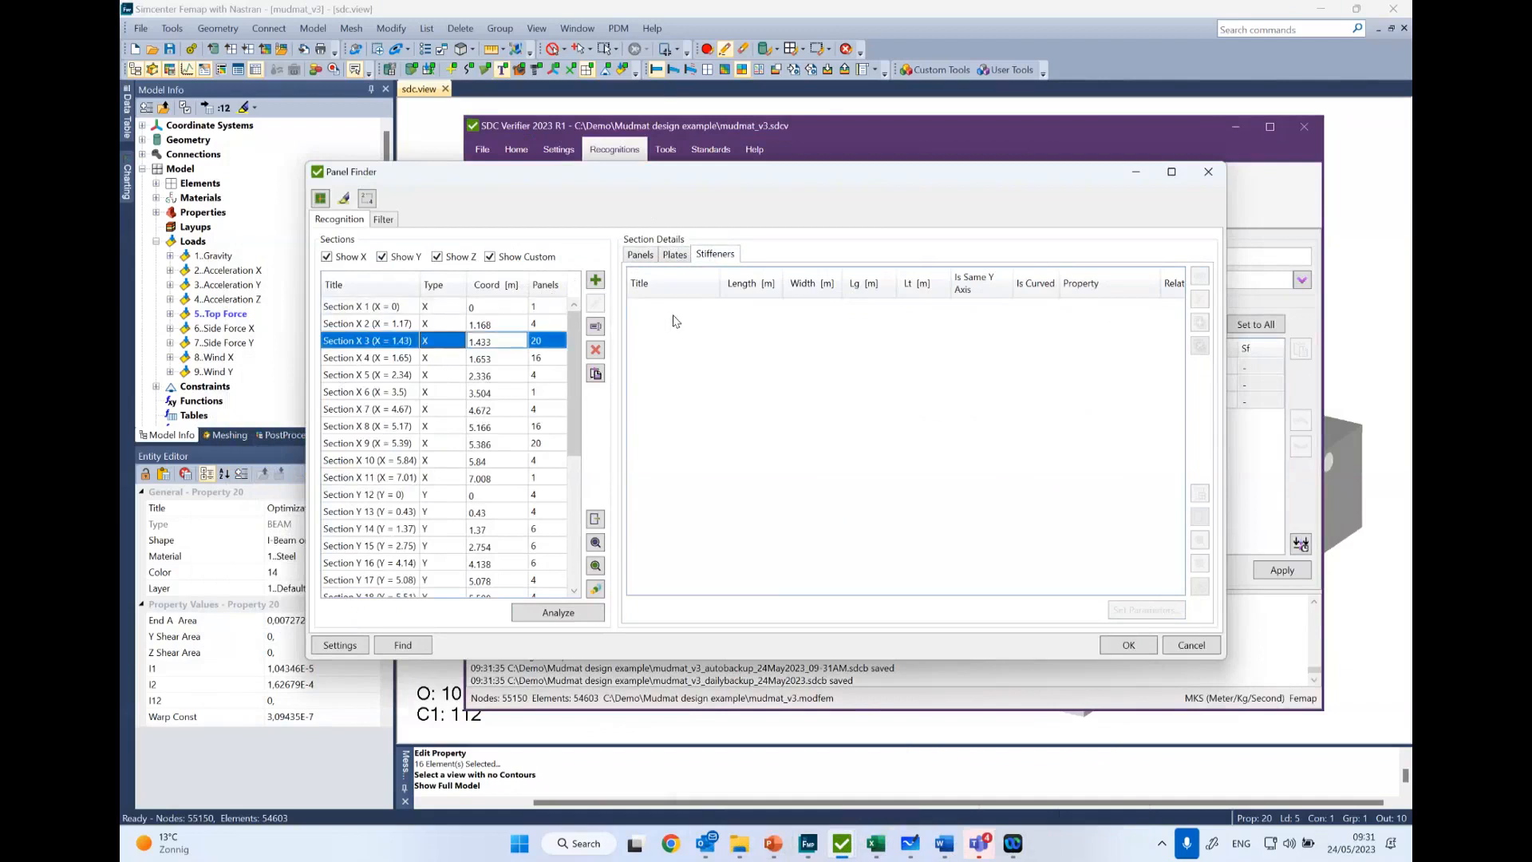
{"action": "left_click", "coordinate": [675, 255]}
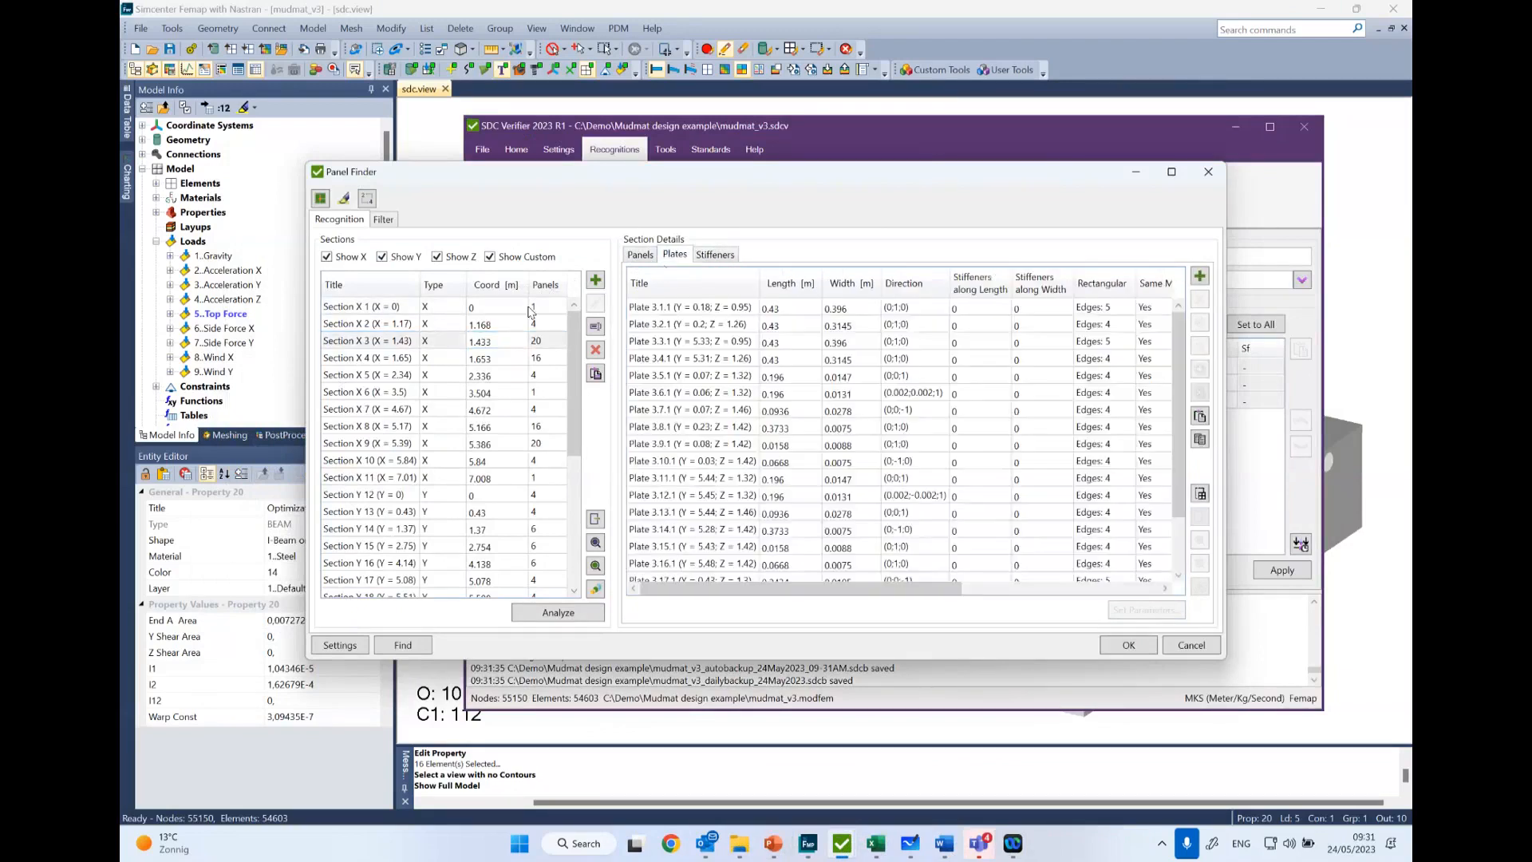
{"action": "left_click", "coordinate": [670, 323]}
{"action": "key", "text": "ctrl+a"}
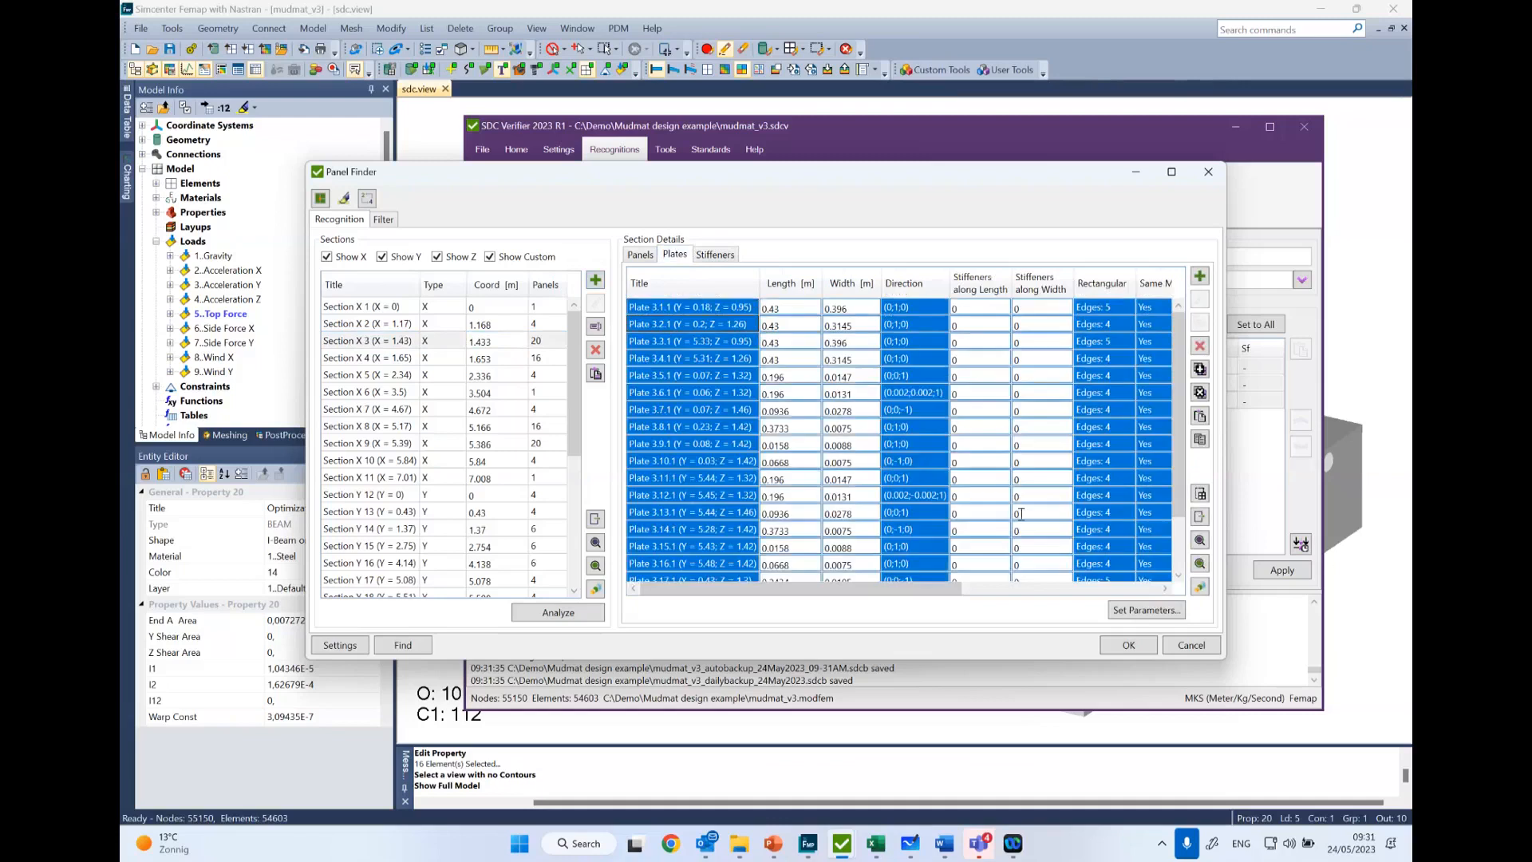
{"action": "left_click", "coordinate": [1198, 587]}
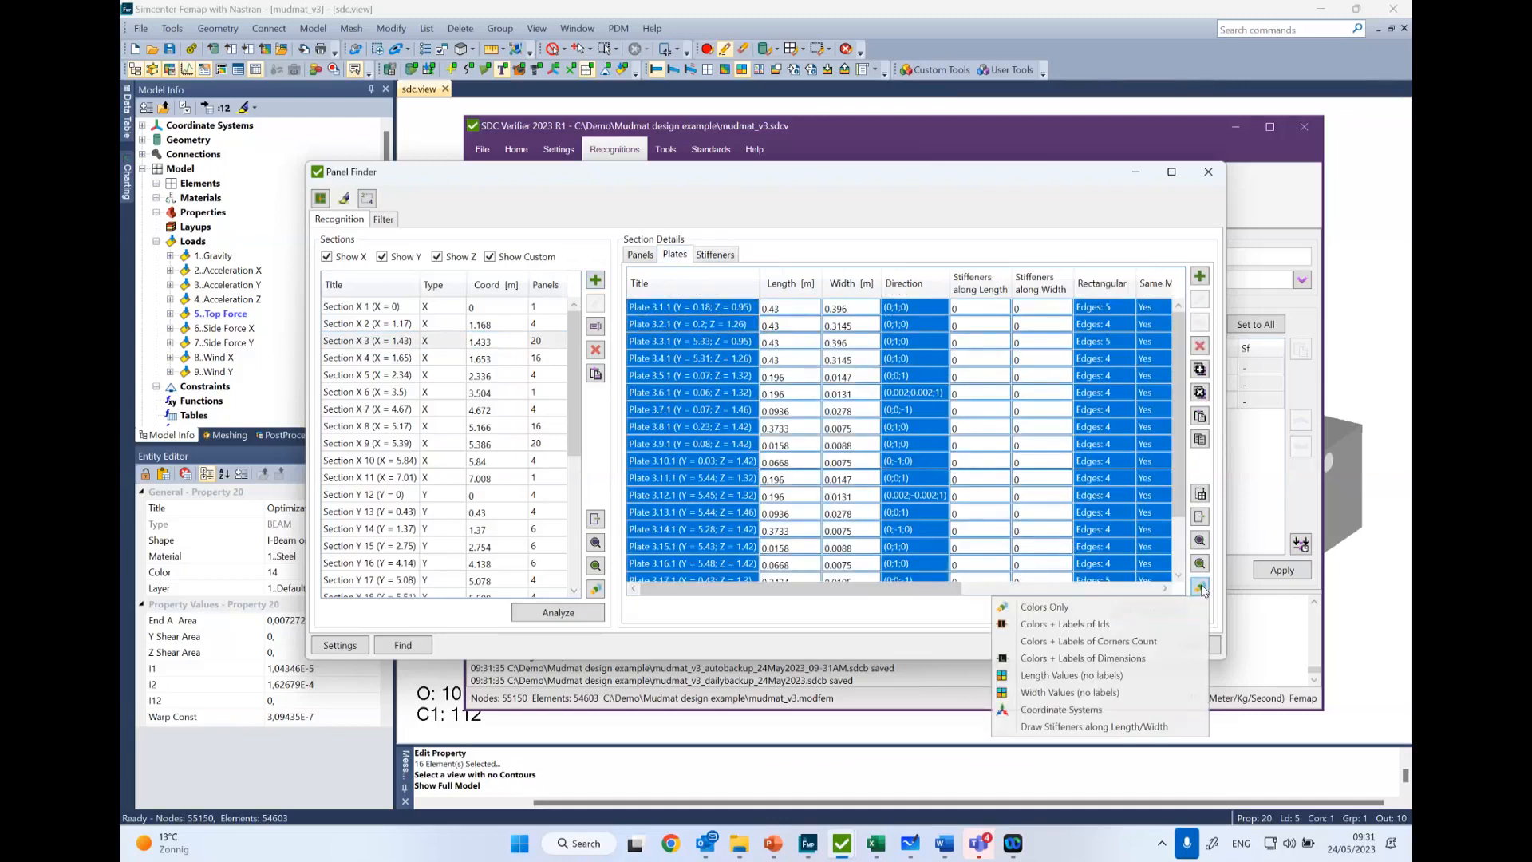
{"action": "left_click", "coordinate": [1105, 626]}
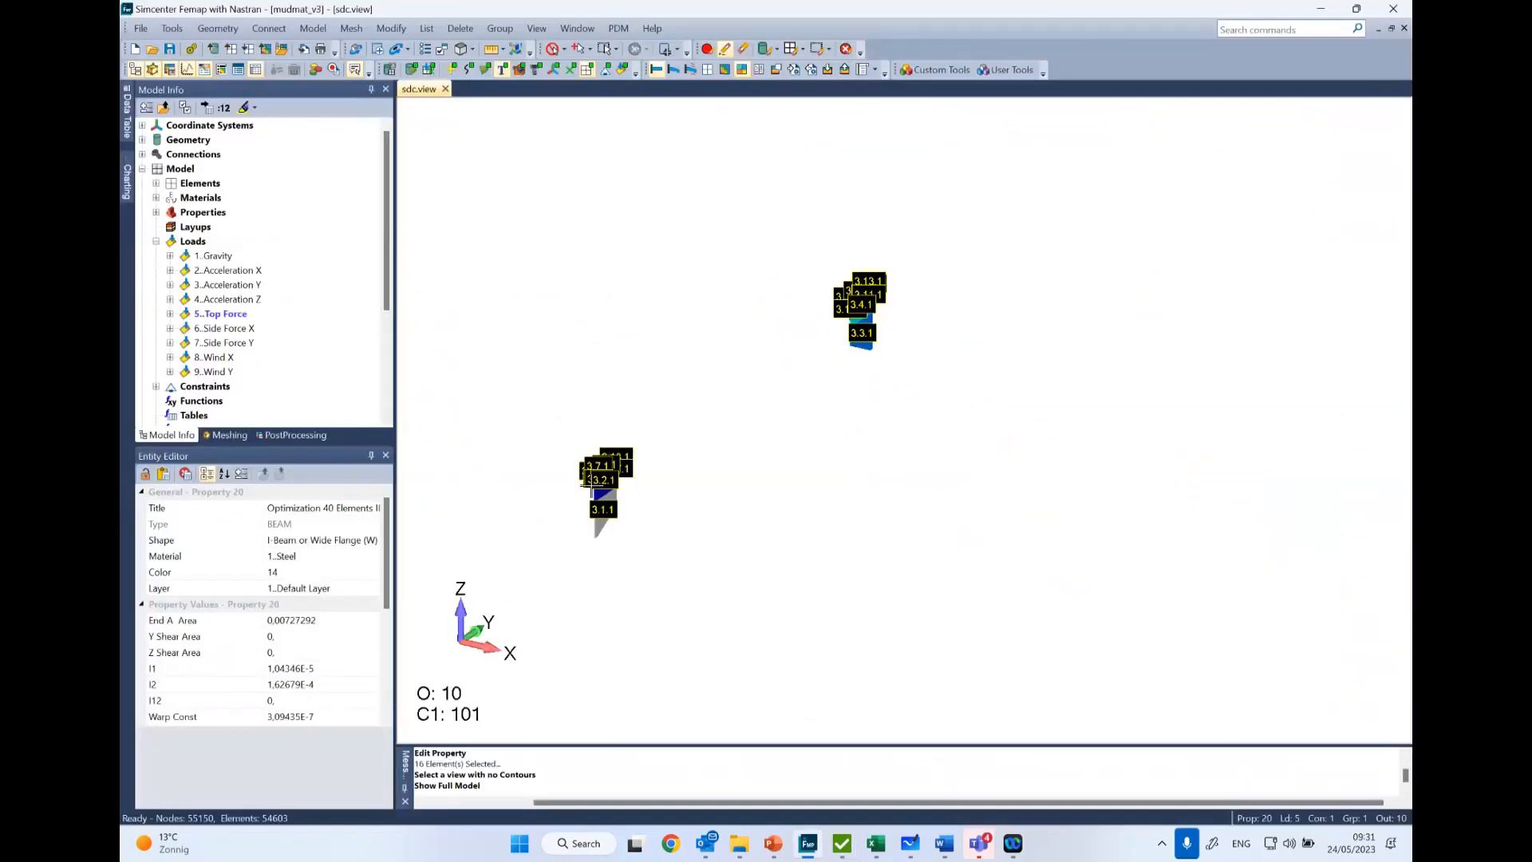
{"action": "middle_click_drag", "start_coordinate": [588, 463], "coordinate": [587, 802], "text": "shift"}
{"action": "scroll", "coordinate": [674, 554], "scroll_direction": "up", "scroll_amount": 3}
{"action": "middle_click_drag", "start_coordinate": [647, 533], "coordinate": [724, 594], "text": "ctrl"}
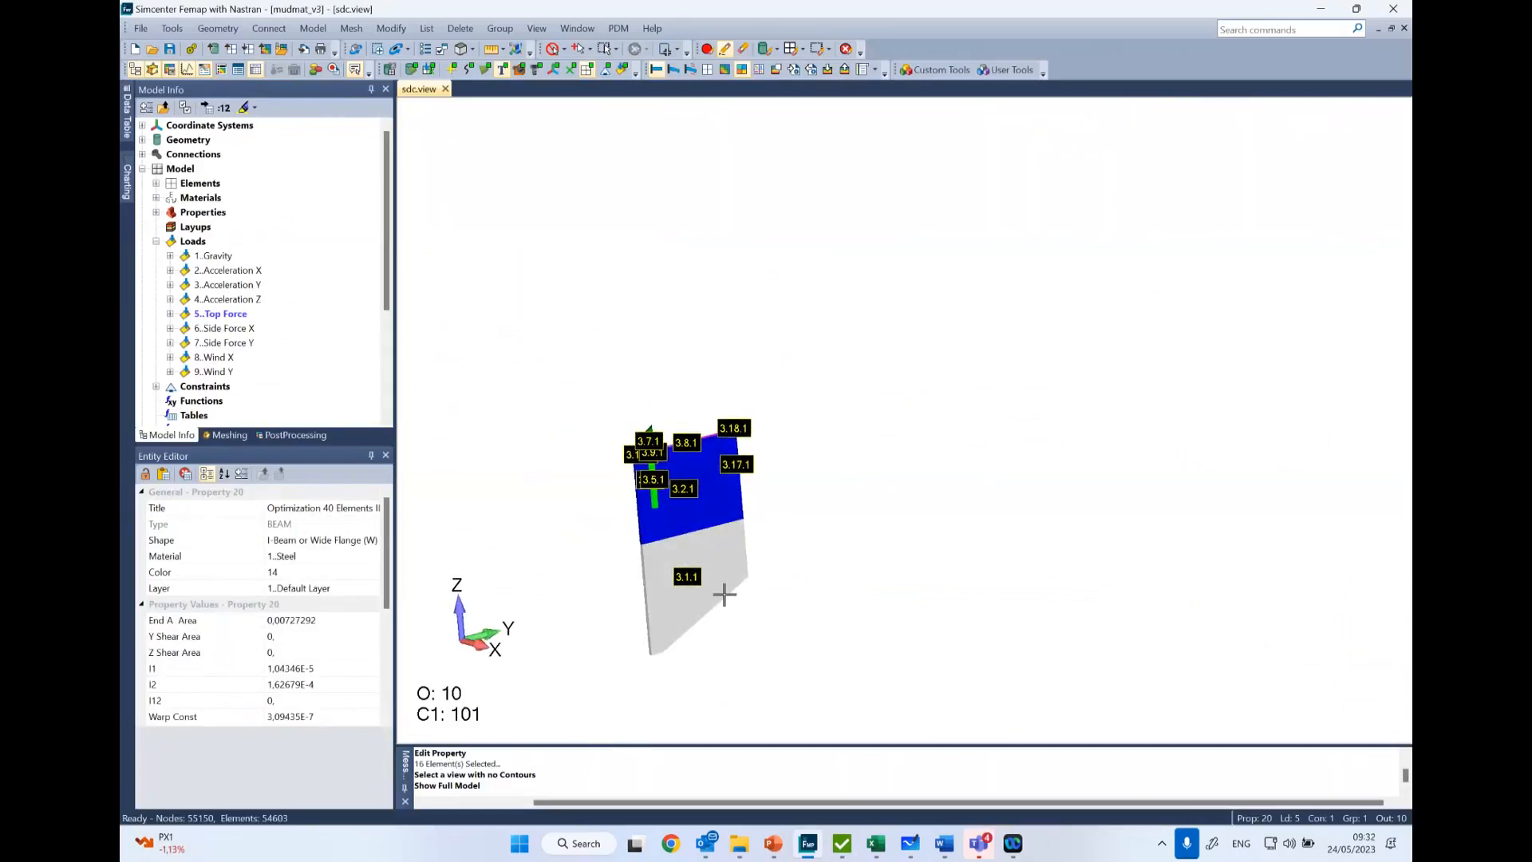
- Switch back to the Panel Finder and review the plates of Section Z 19, selecting plate 19.8.1
{"action": "left_click", "coordinate": [842, 843]}
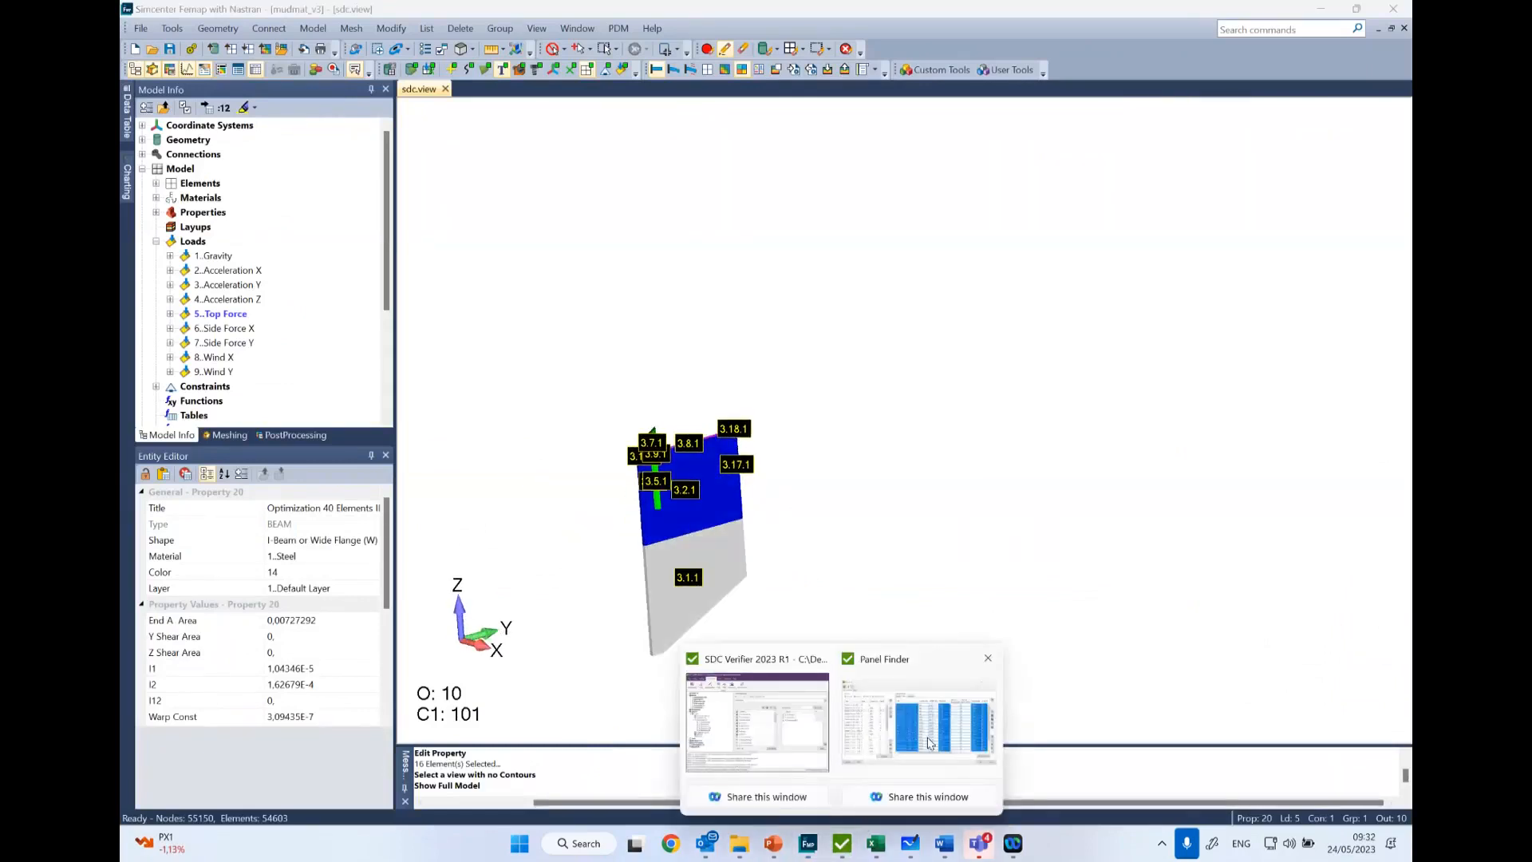
{"action": "left_click", "coordinate": [929, 743]}
{"action": "left_click", "coordinate": [1338, 604]}
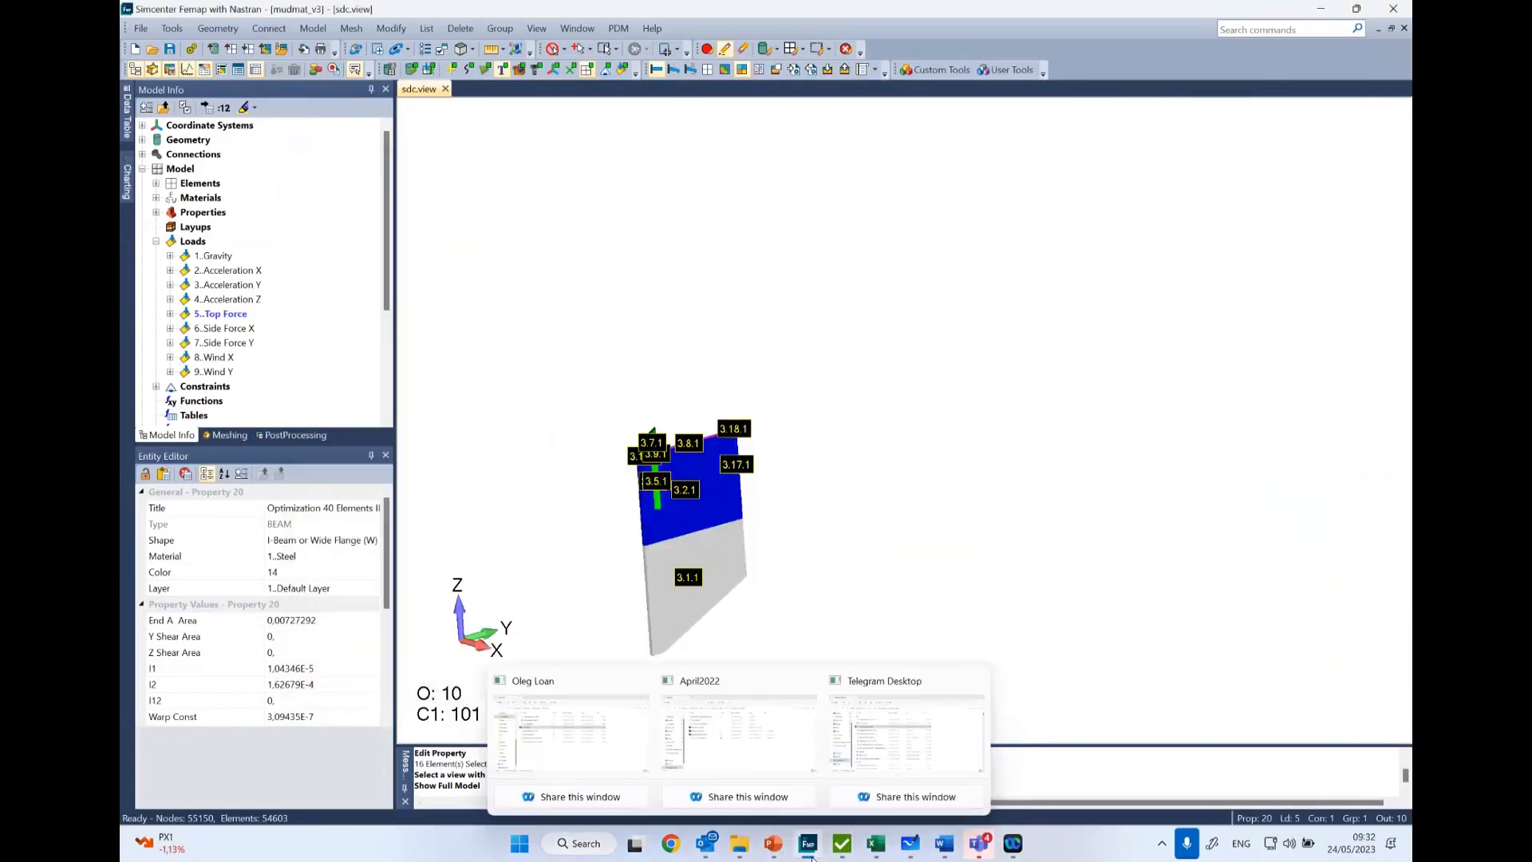
{"action": "mouse_move", "coordinate": [842, 845]}
{"action": "left_click", "coordinate": [917, 730]}
{"action": "scroll", "coordinate": [418, 386], "scroll_direction": "down", "scroll_amount": 4}
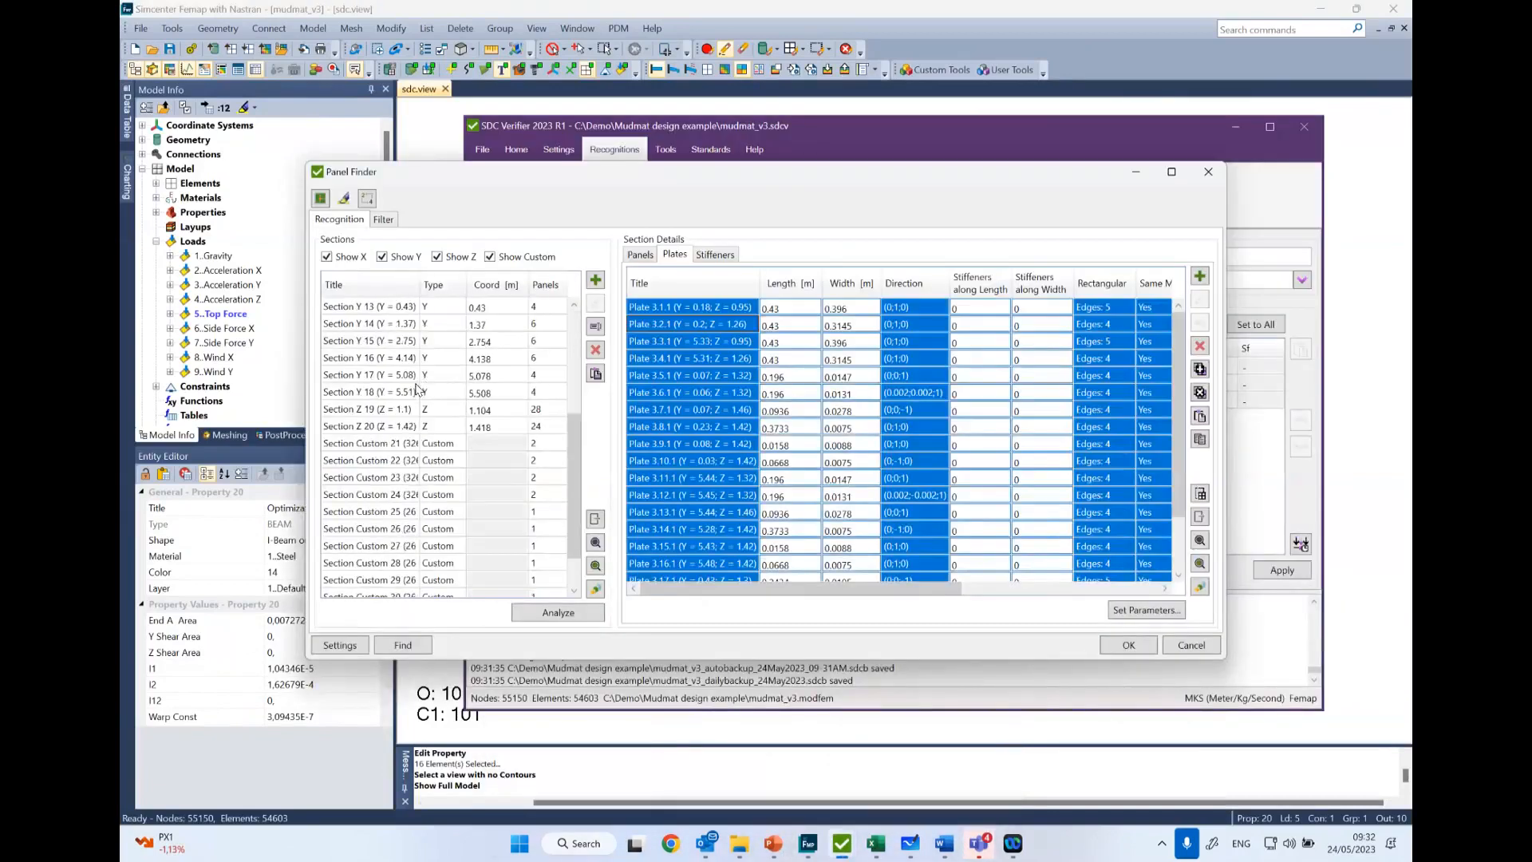
{"action": "left_click", "coordinate": [352, 415]}
{"action": "left_click", "coordinate": [705, 431]}
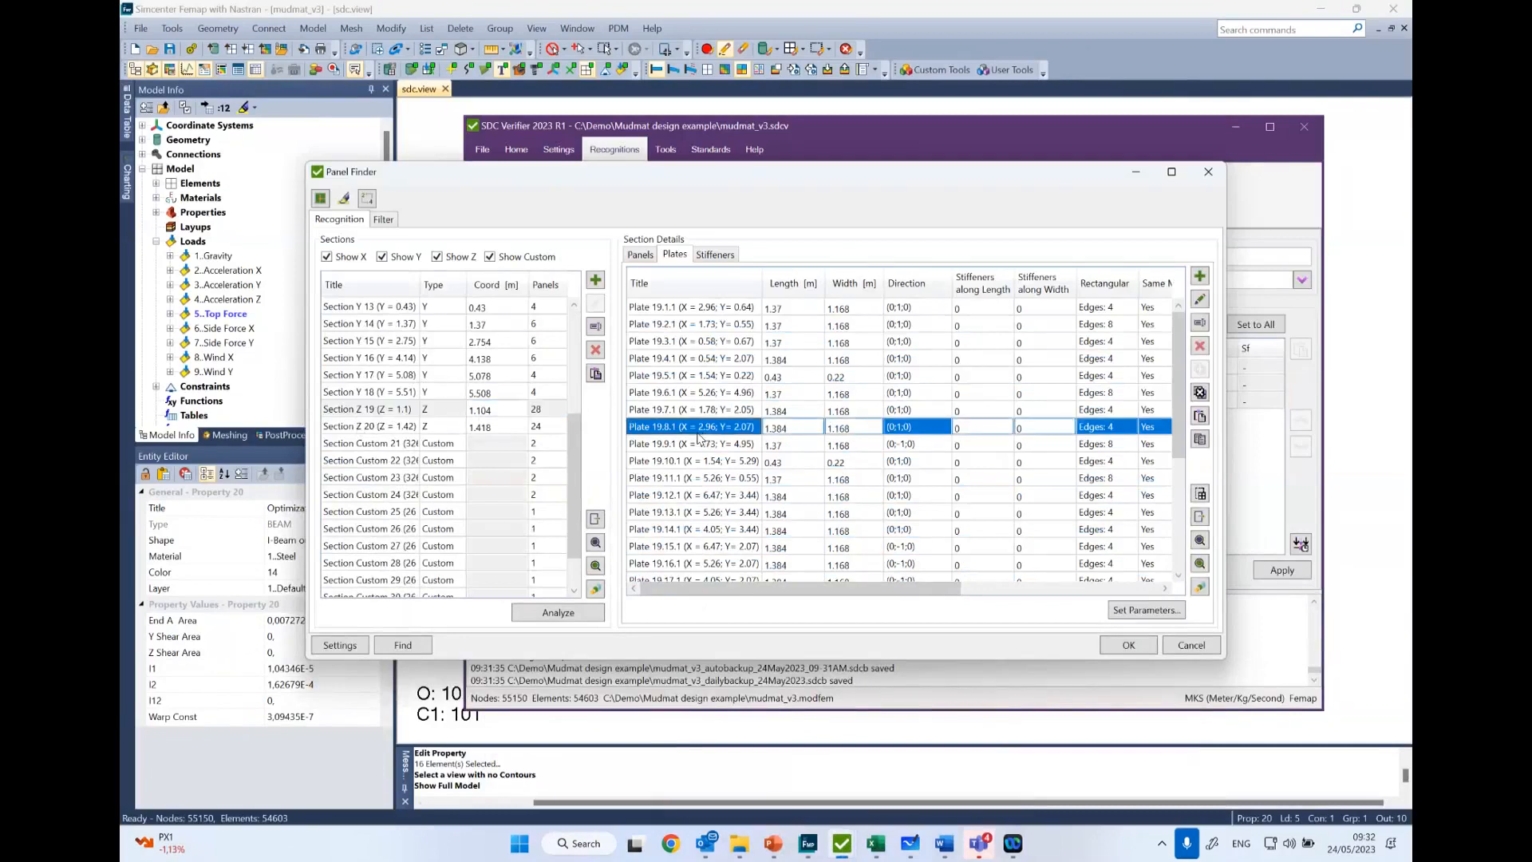
- Plot all plates of Section Z 20 in colors with ID labels
{"action": "left_click", "coordinate": [349, 428]}
{"action": "left_click", "coordinate": [732, 446]}
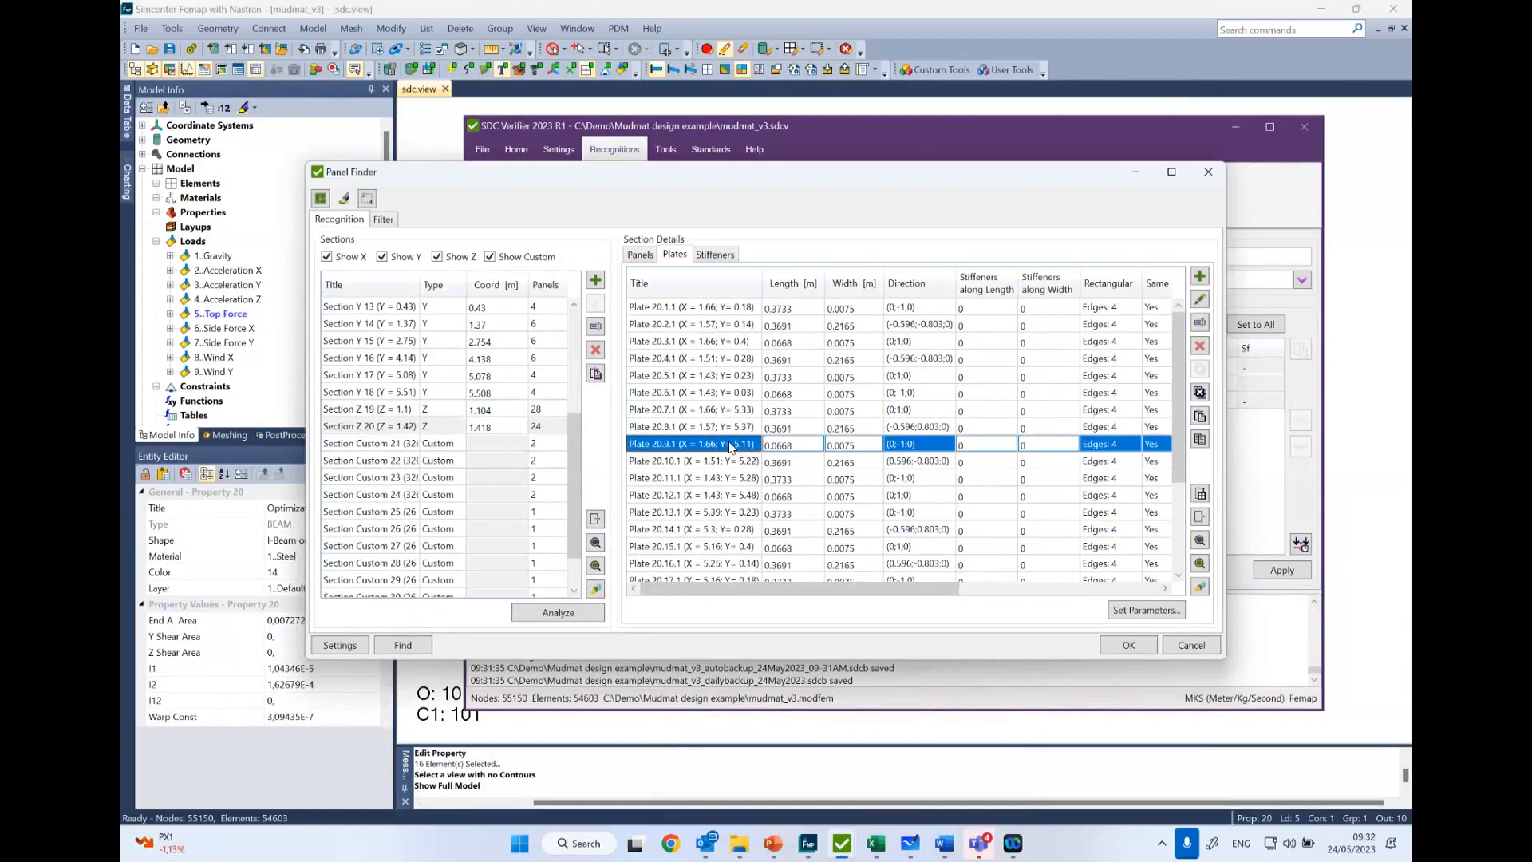
{"action": "key", "text": "ctrl+a"}
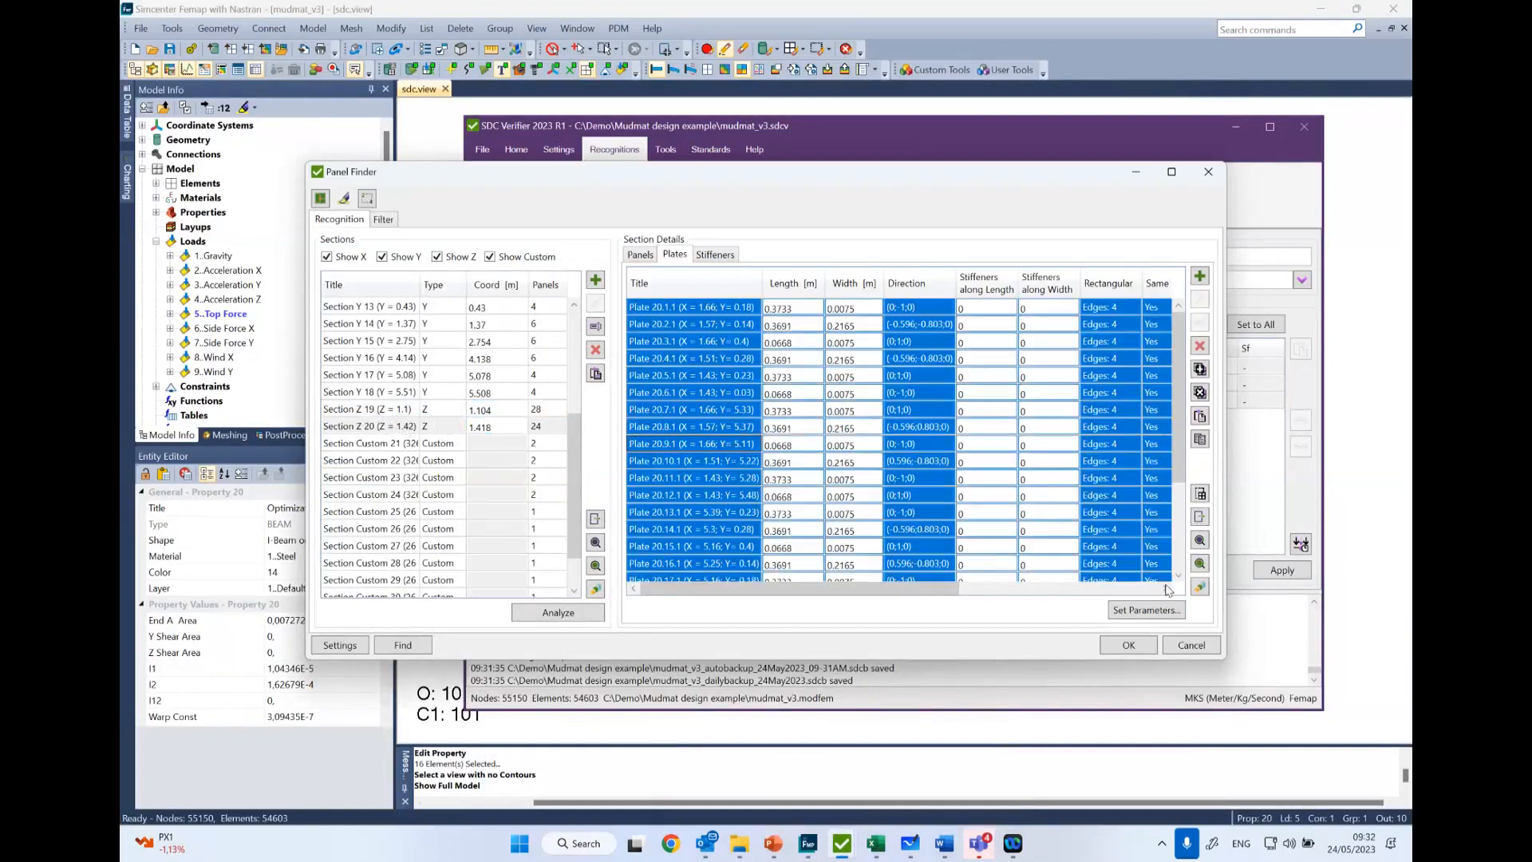
{"action": "left_click", "coordinate": [1200, 587]}
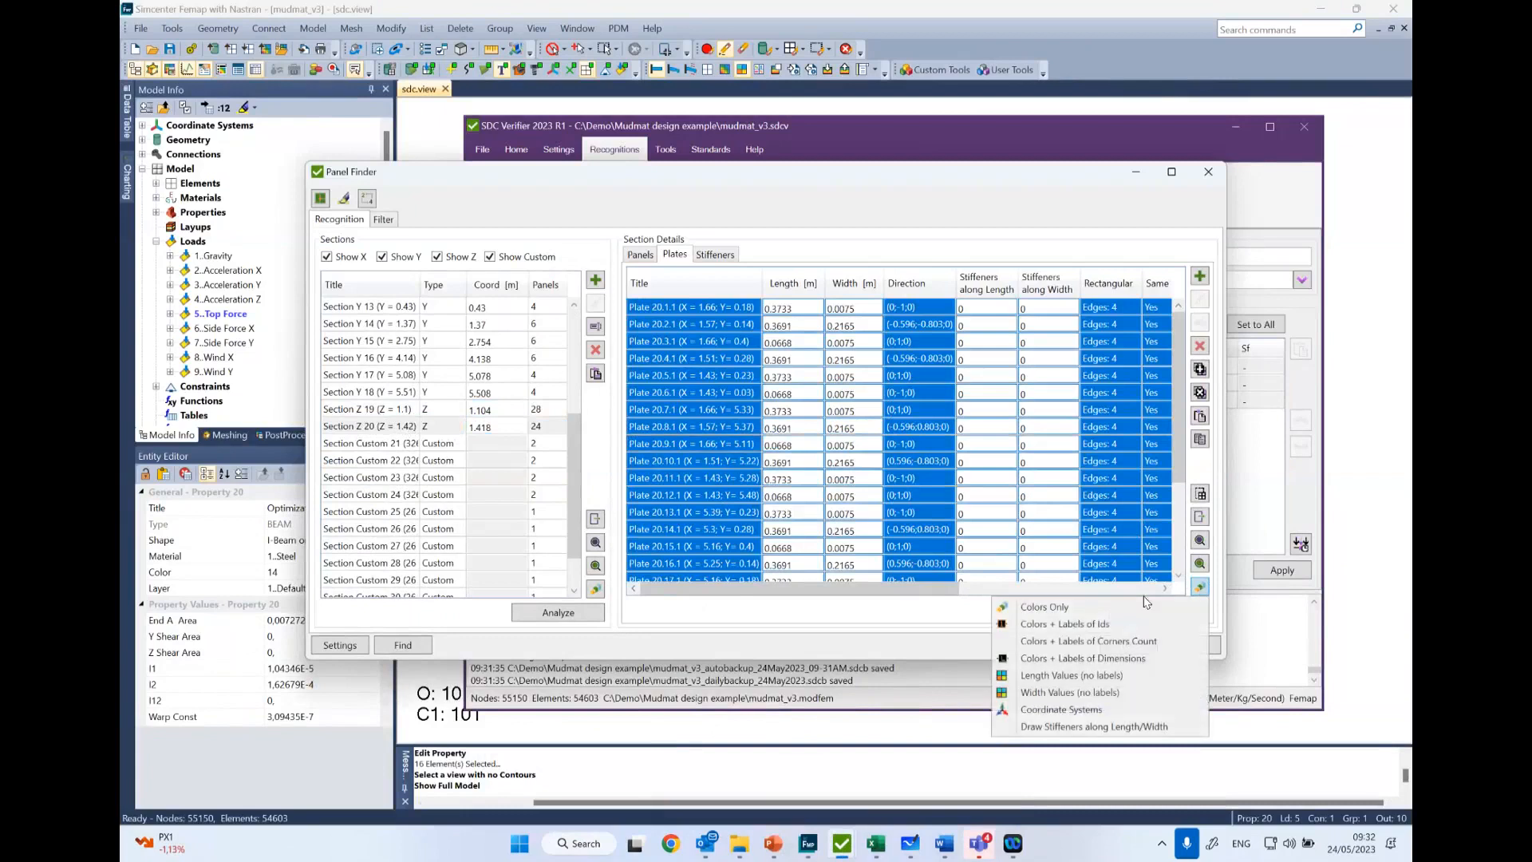
{"action": "left_click", "coordinate": [1080, 626]}
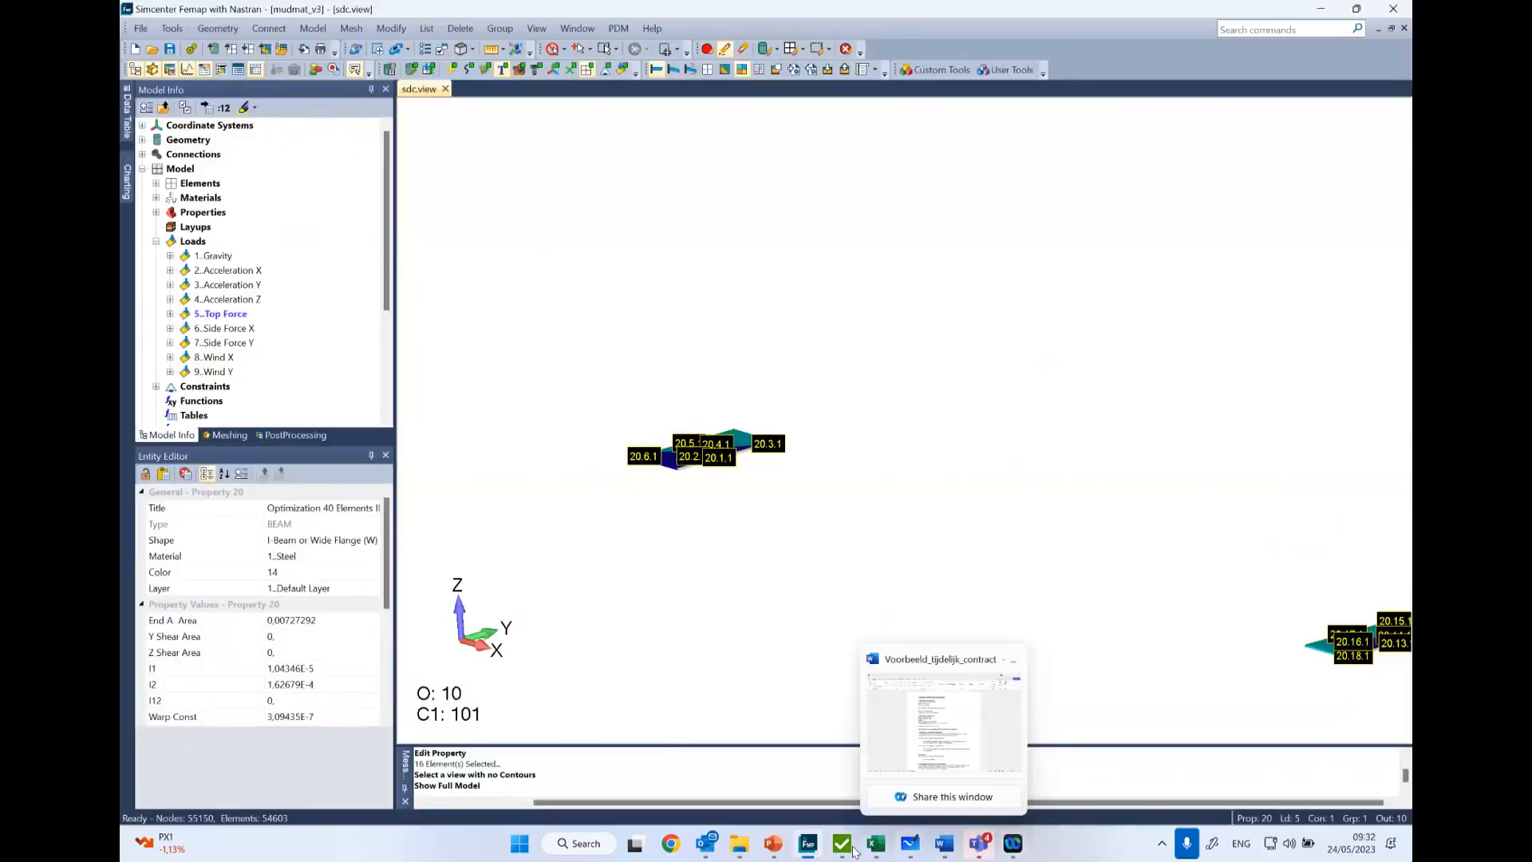
- Return to the Panel Finder, plot all plates of Section Z 19 in colors with ID labels, and inspect them in Femap
{"action": "mouse_move", "coordinate": [842, 843]}
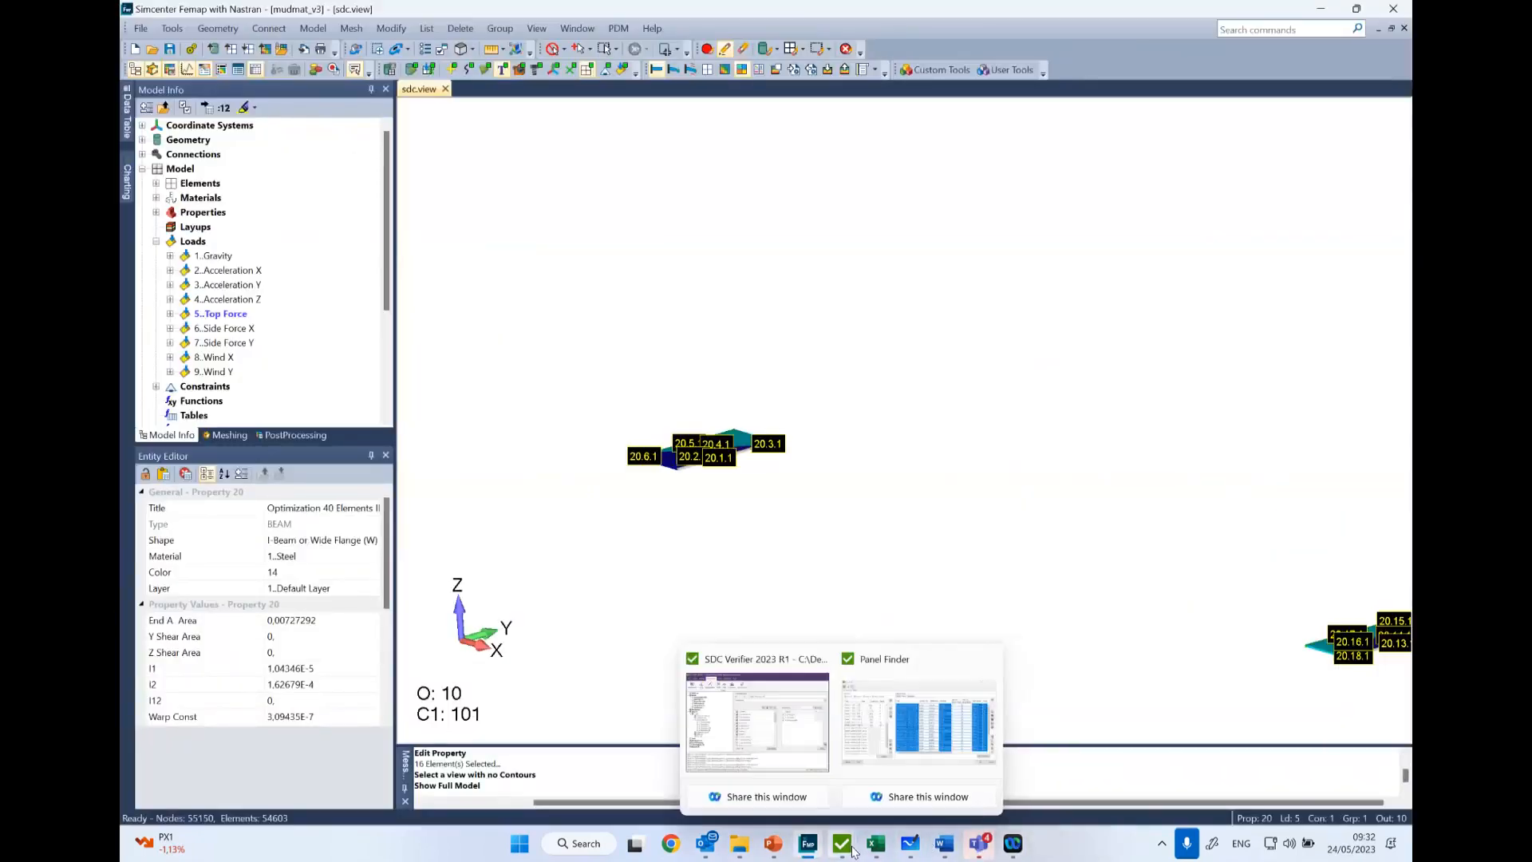
{"action": "left_click", "coordinate": [944, 760]}
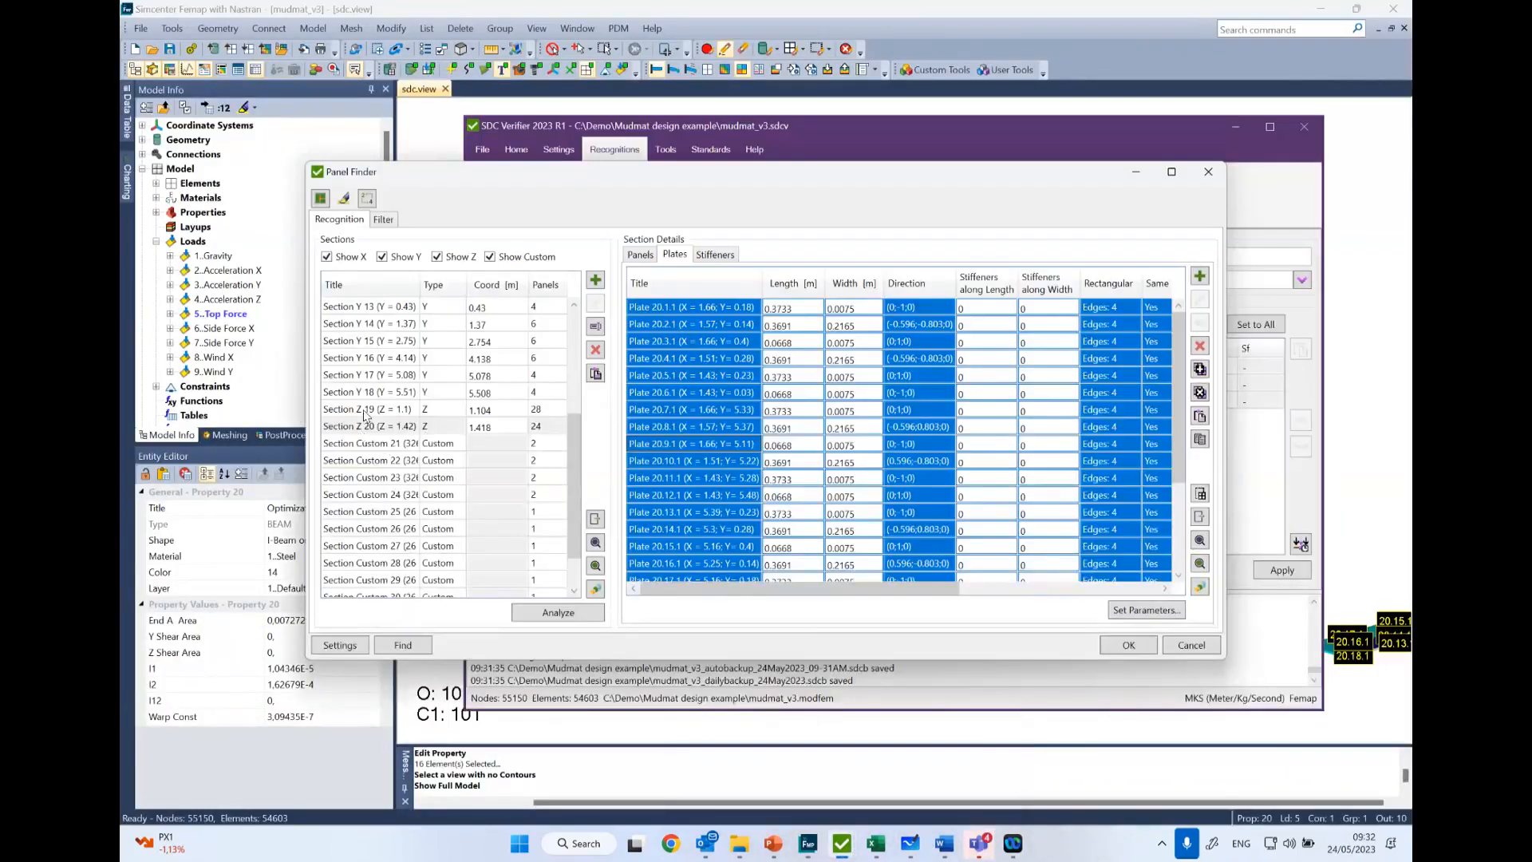
{"action": "left_click", "coordinate": [369, 411]}
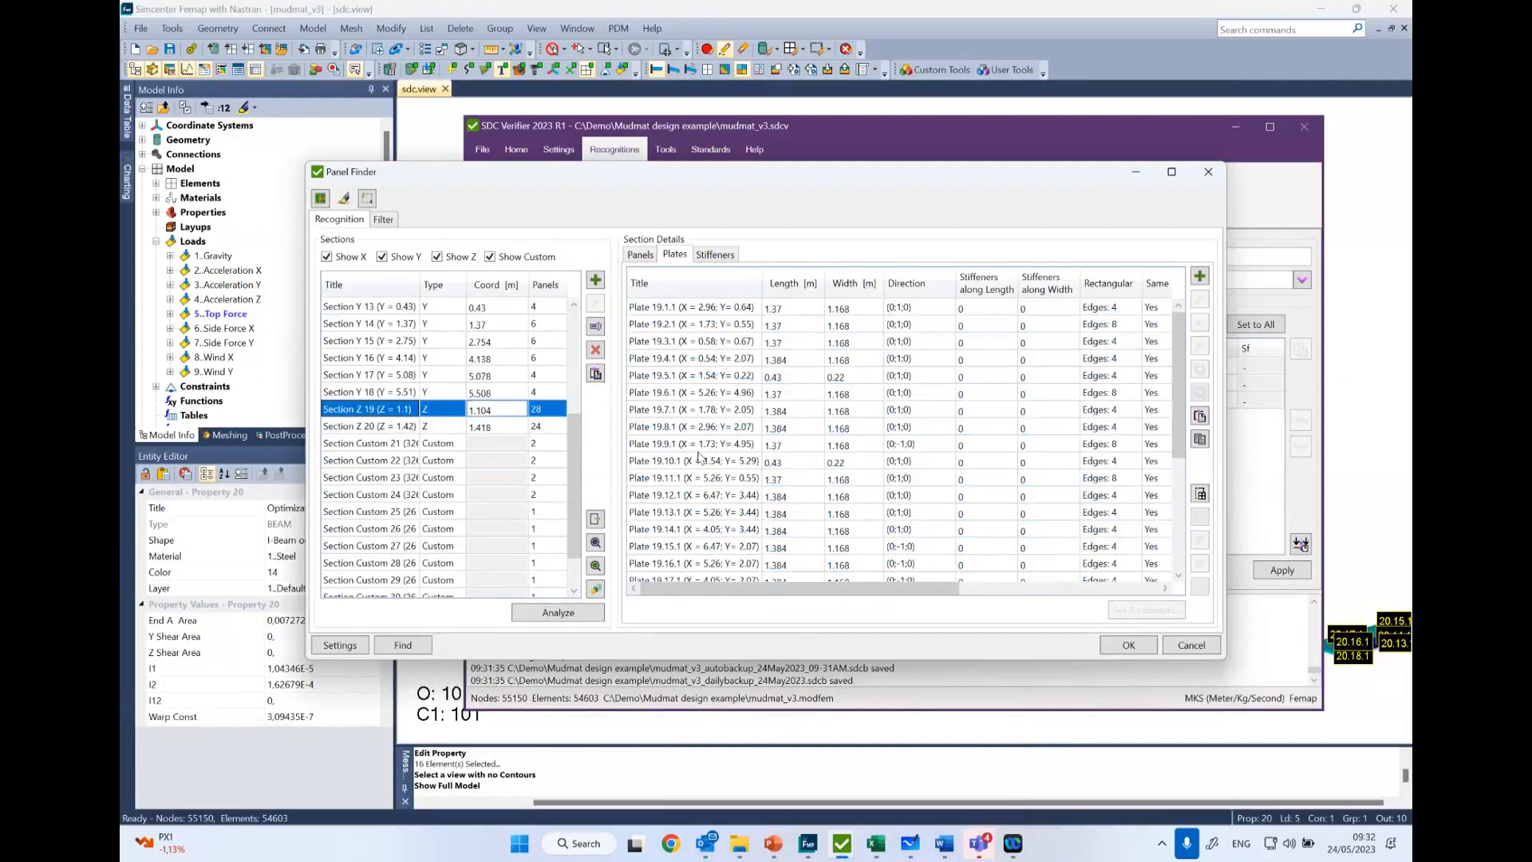
{"action": "left_click", "coordinate": [731, 429]}
{"action": "left_click", "coordinate": [717, 463]}
{"action": "key", "text": "ctrl+a"}
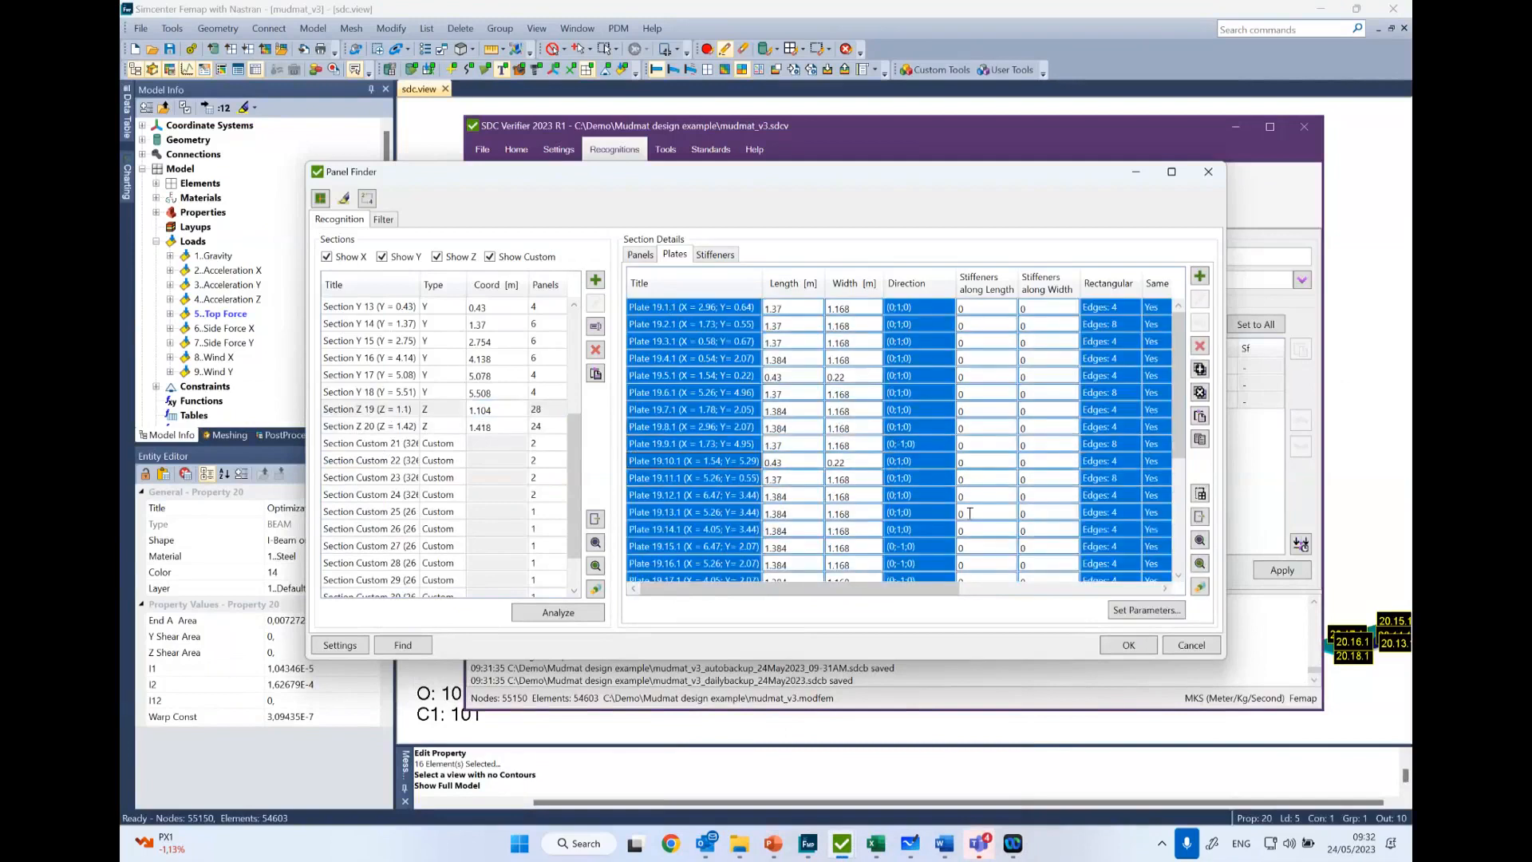
{"action": "left_click", "coordinate": [1199, 588]}
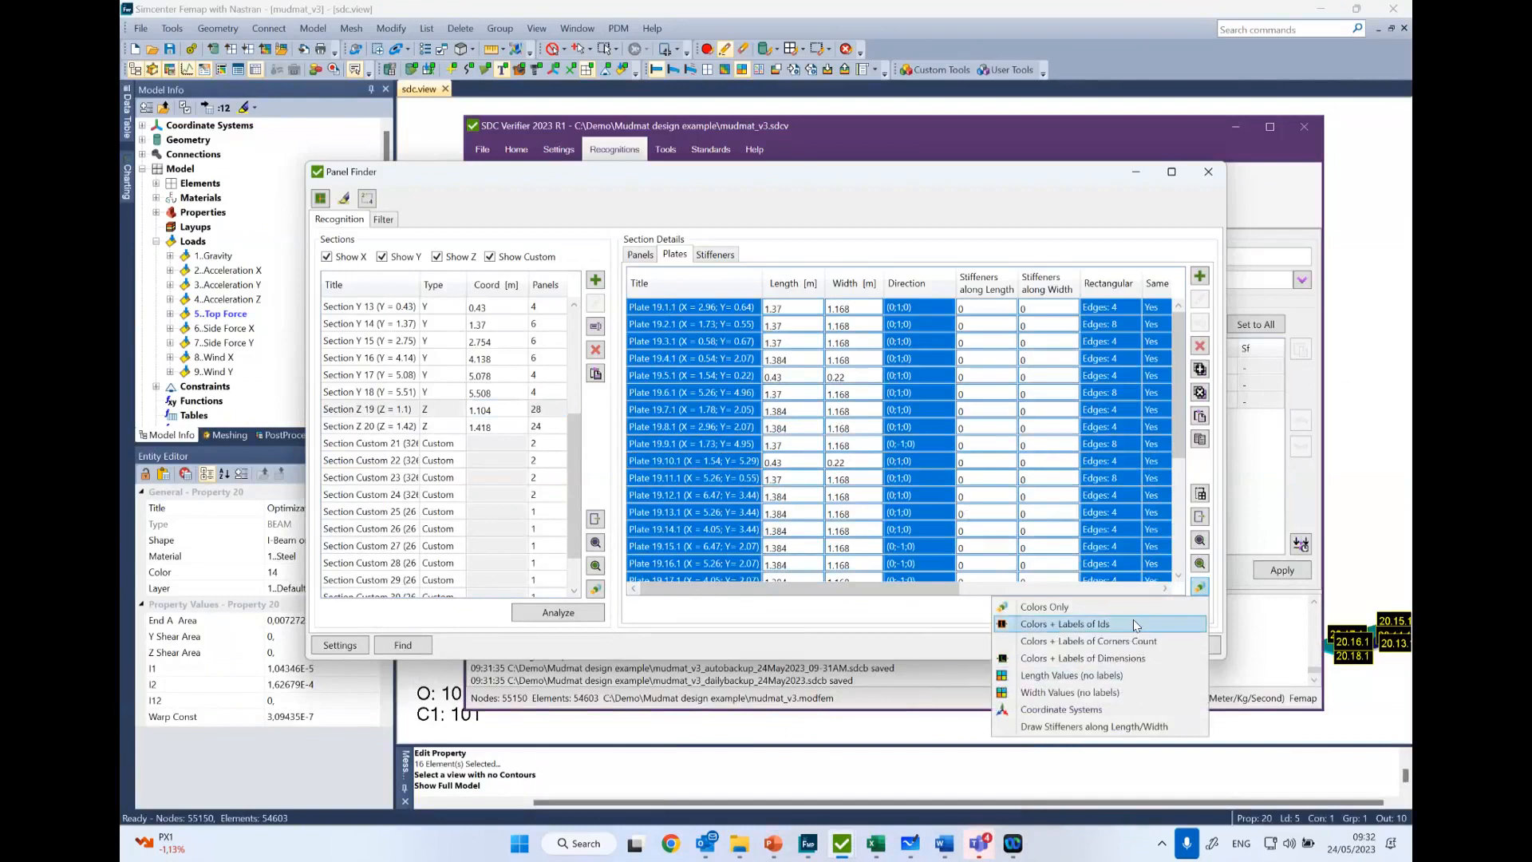
{"action": "left_click", "coordinate": [1133, 676]}
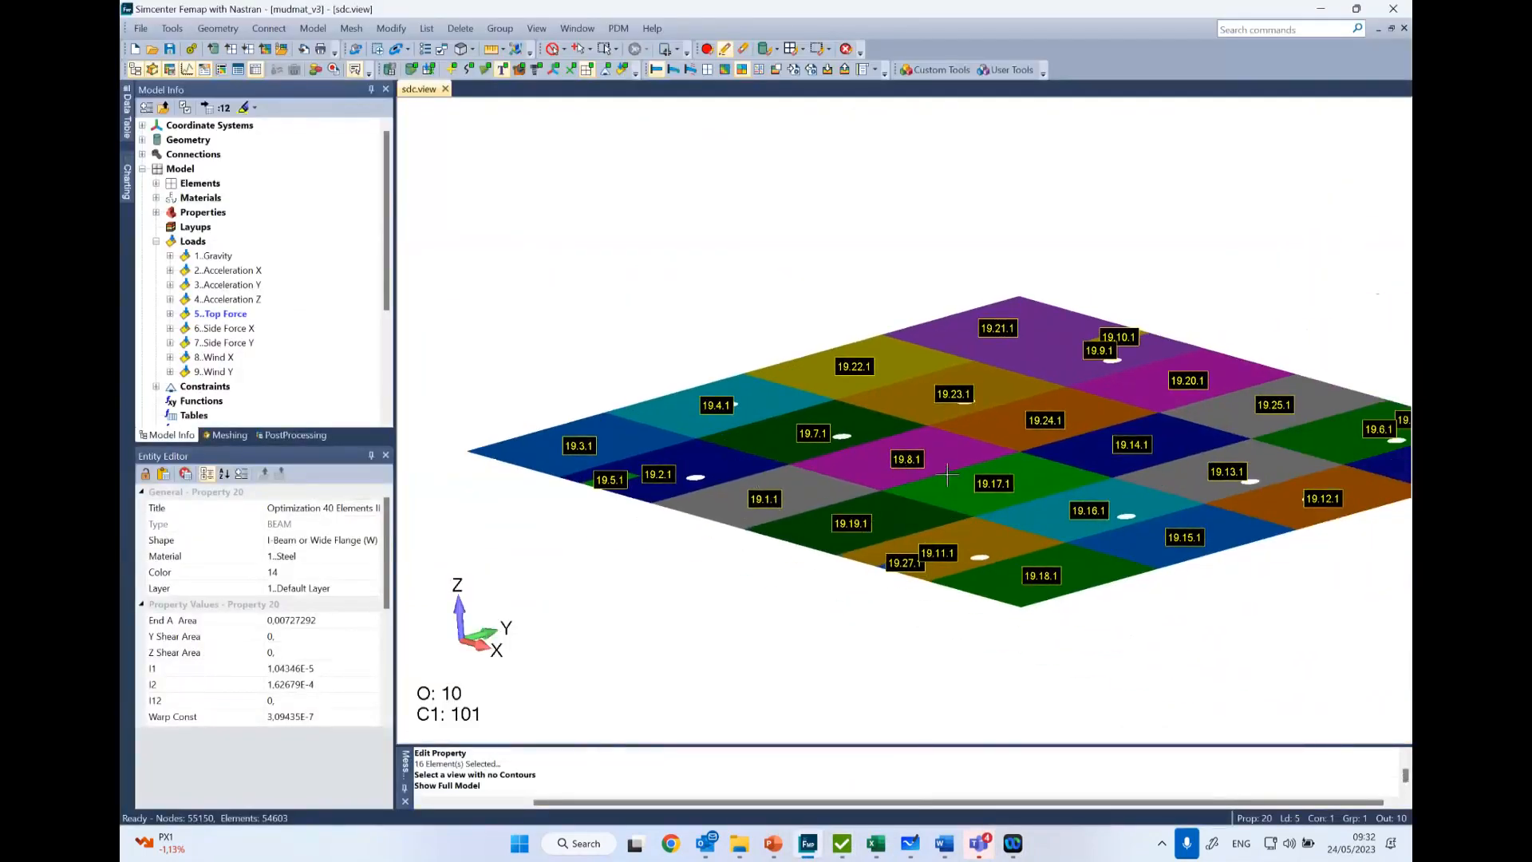
{"action": "scroll", "coordinate": [936, 462], "scroll_direction": "down", "scroll_amount": 3}
{"action": "middle_click_drag", "start_coordinate": [940, 488], "coordinate": [1086, 513]}
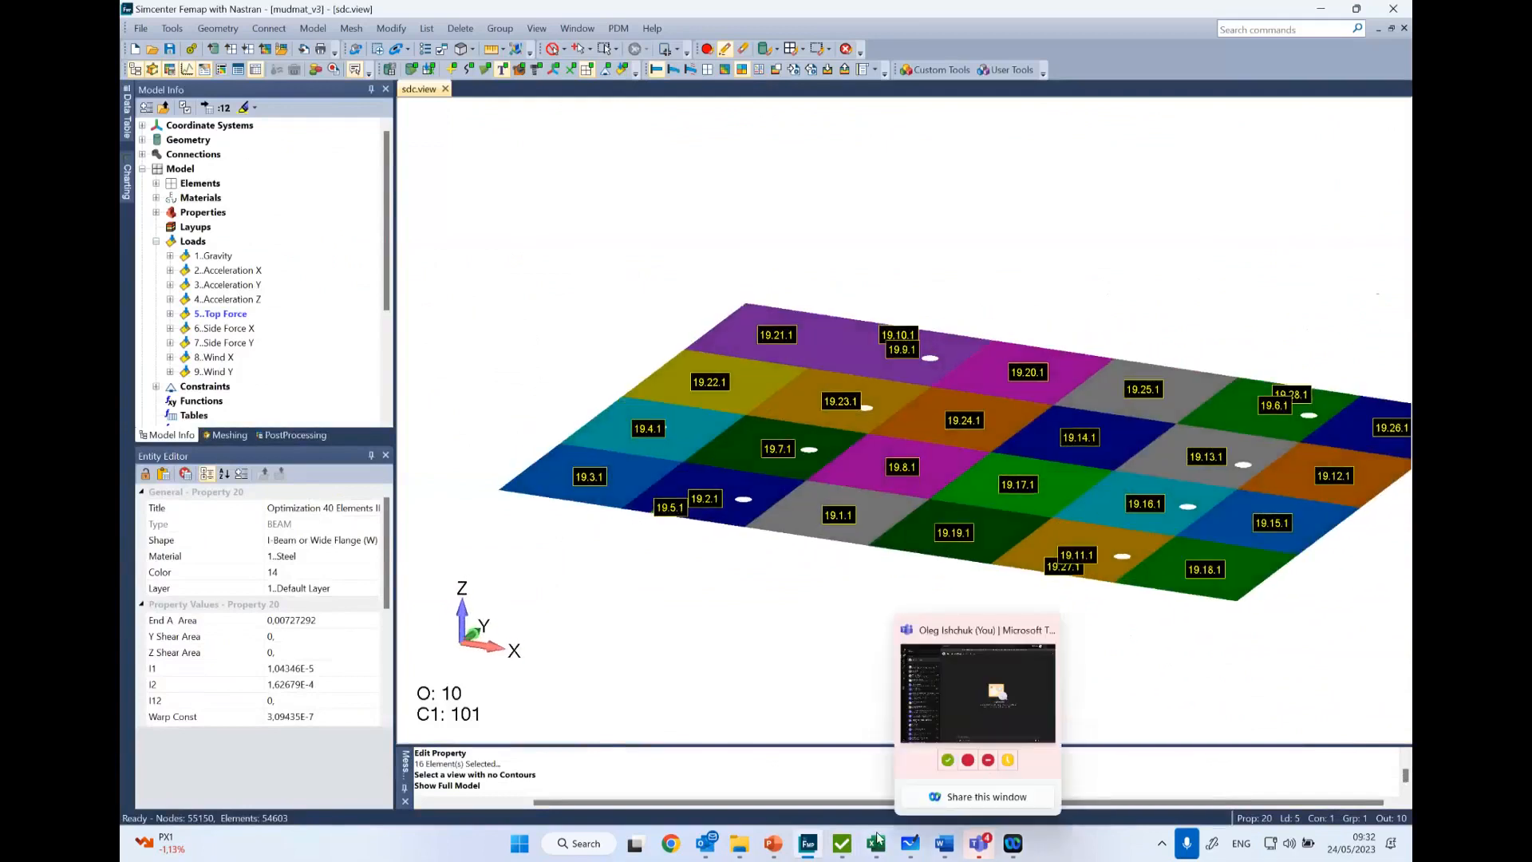
- Return to the Panel Finder, try a width of 1 m for plate 19.8.1, and close the finder discarding the modifications
{"action": "mouse_move", "coordinate": [875, 841]}
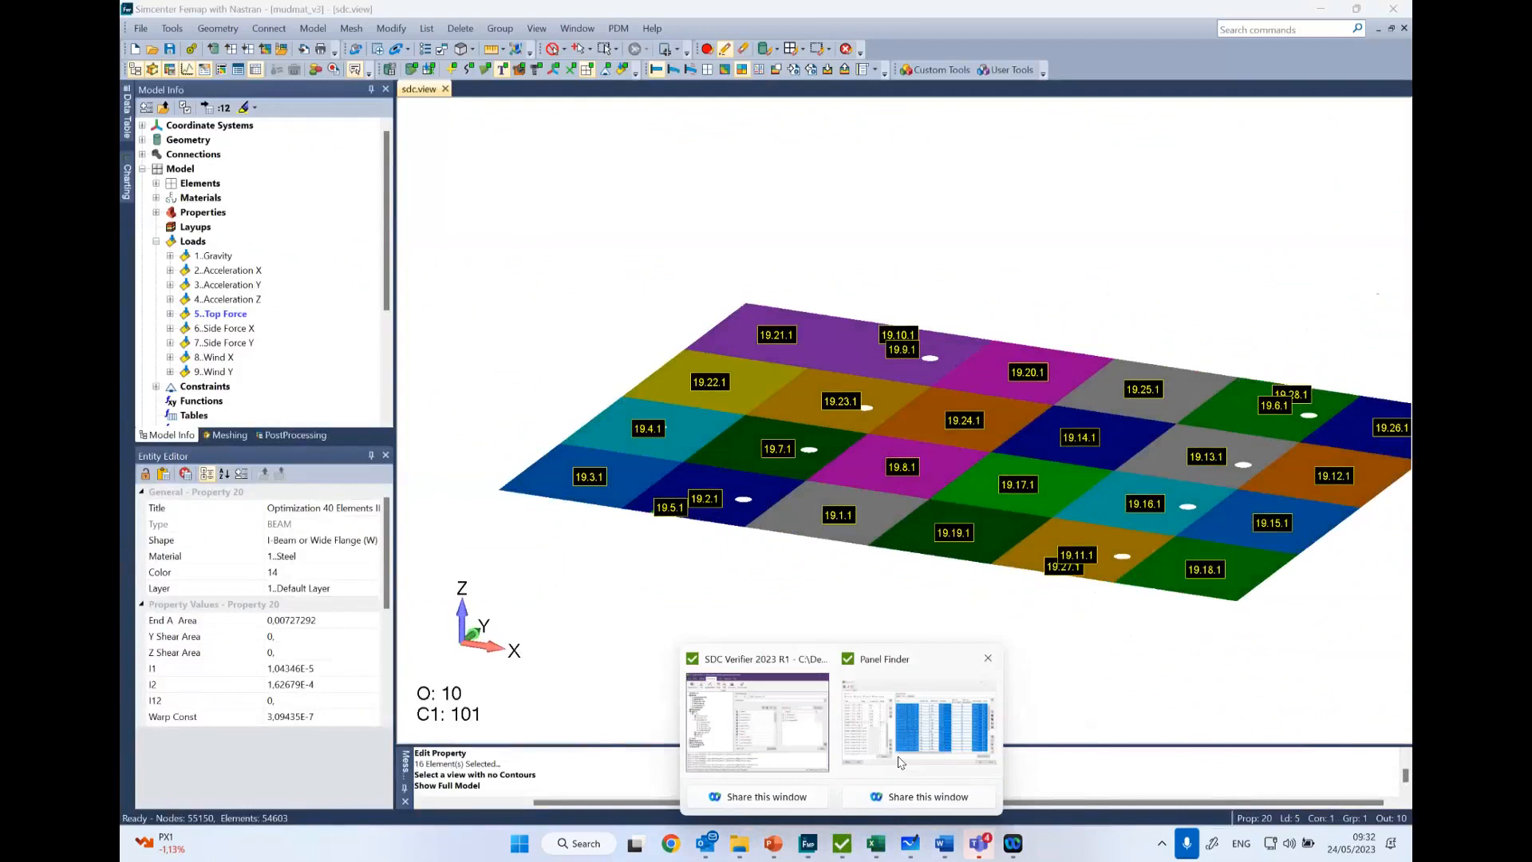
{"action": "left_click", "coordinate": [900, 762]}
{"action": "left_click", "coordinate": [838, 428]}
{"action": "type", "text": "1"}
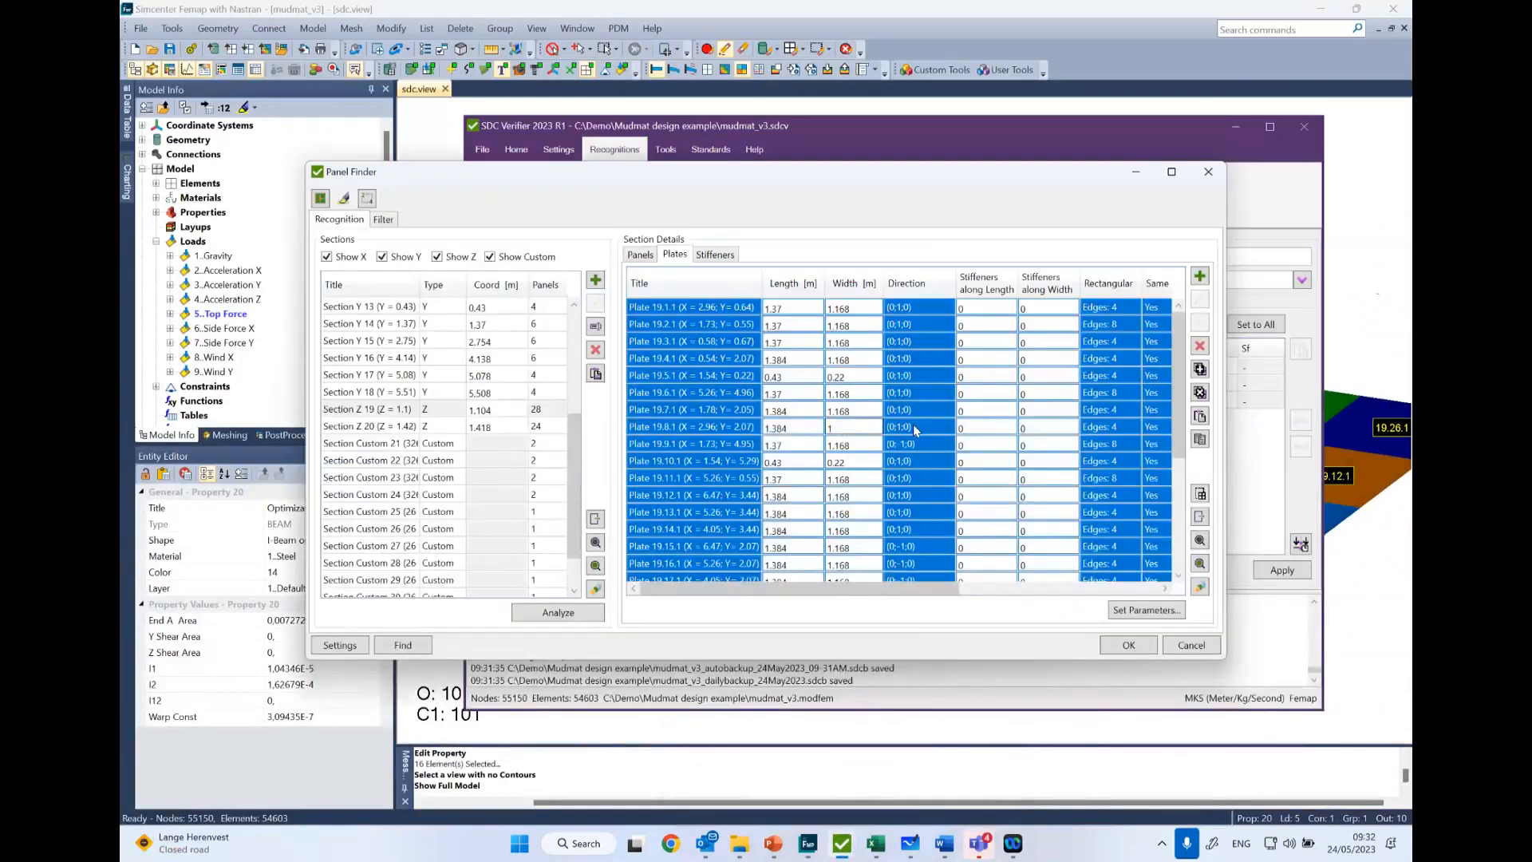
{"action": "left_click", "coordinate": [864, 443]}
{"action": "left_click", "coordinate": [832, 428]}
{"action": "left_click", "coordinate": [852, 497]}
{"action": "left_click", "coordinate": [1209, 175]}
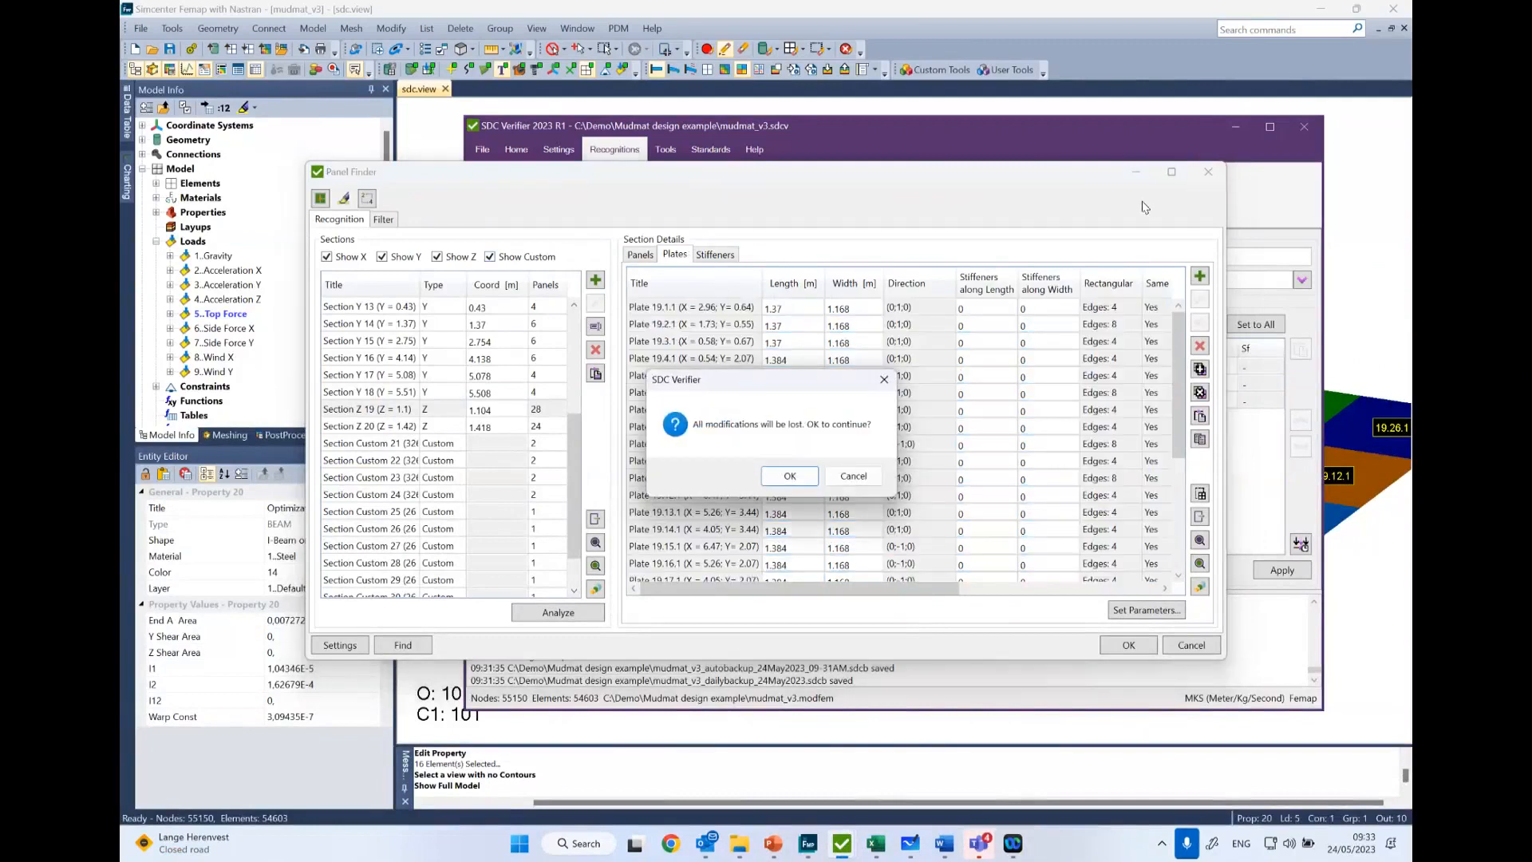
{"action": "left_click", "coordinate": [790, 476]}
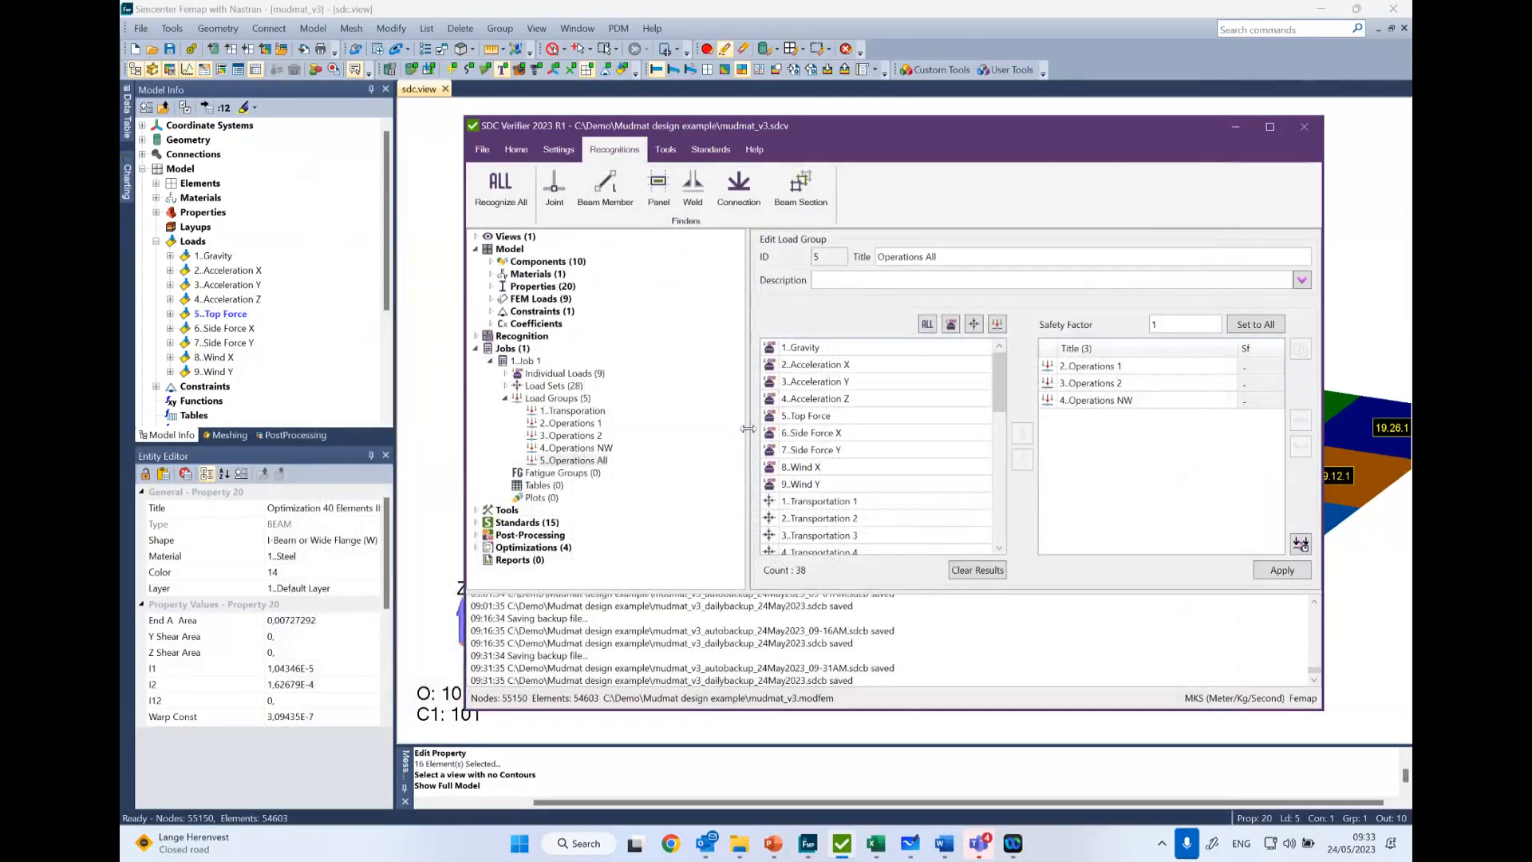
- Open the Welds Finder, plot all welds on the full model in Femap, and hide the plate labels
{"action": "left_click", "coordinate": [694, 186]}
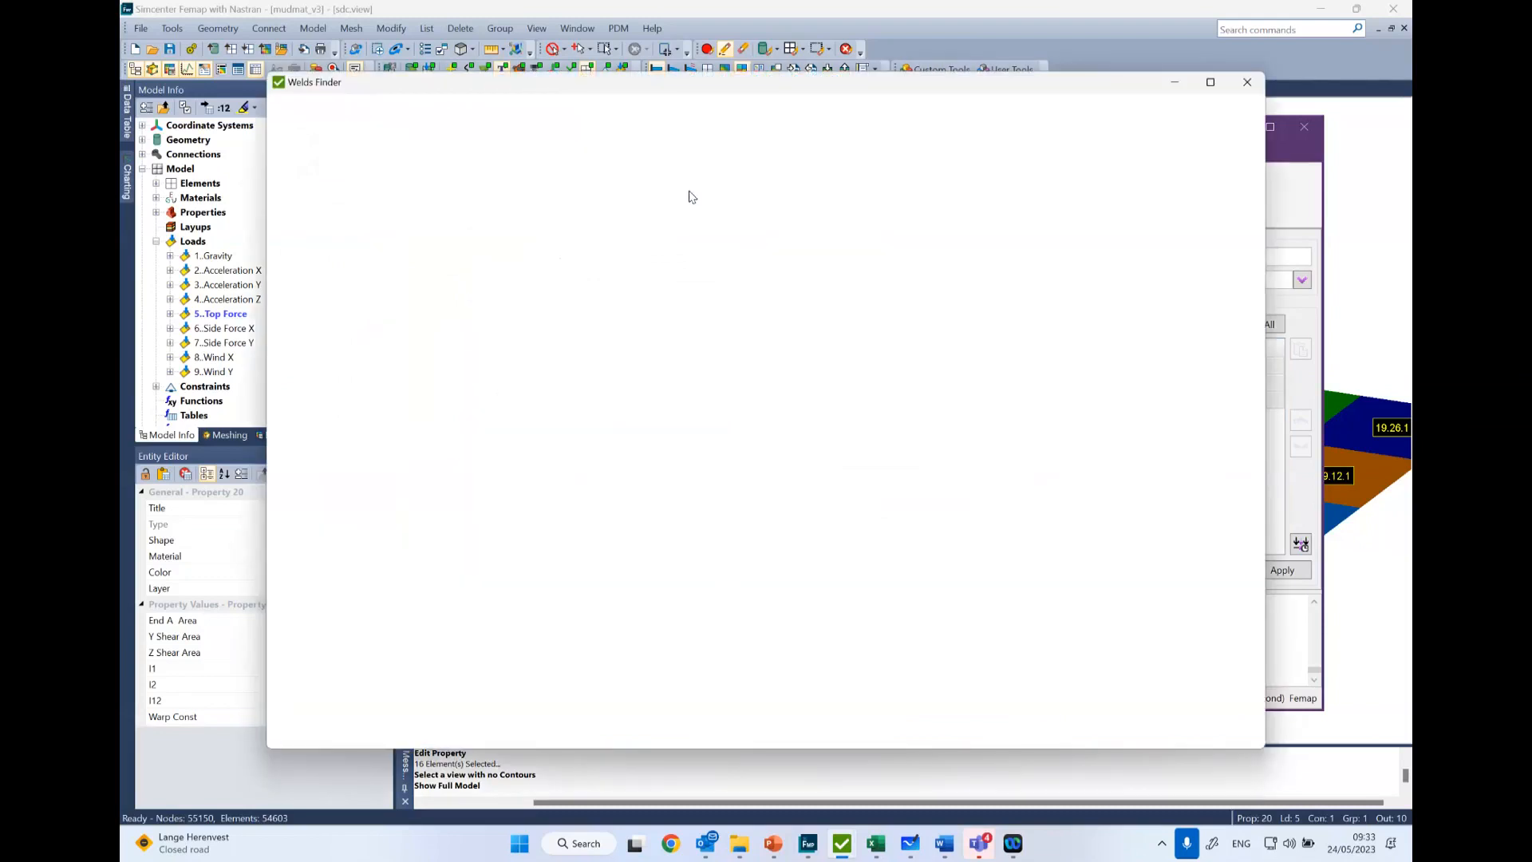
{"action": "left_click", "coordinate": [345, 321]}
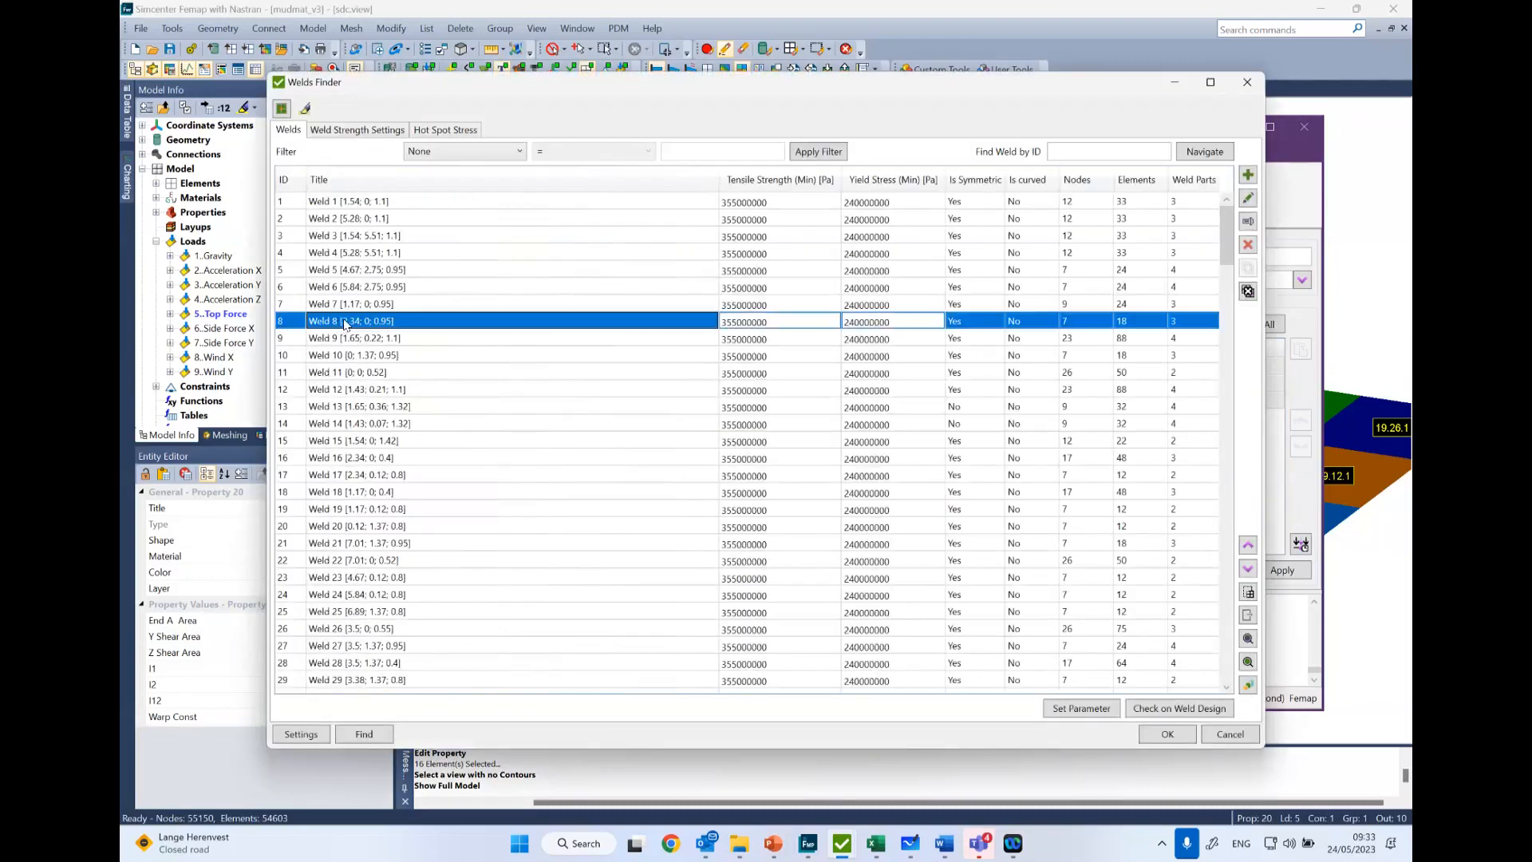
{"action": "key", "text": "ctrl+a"}
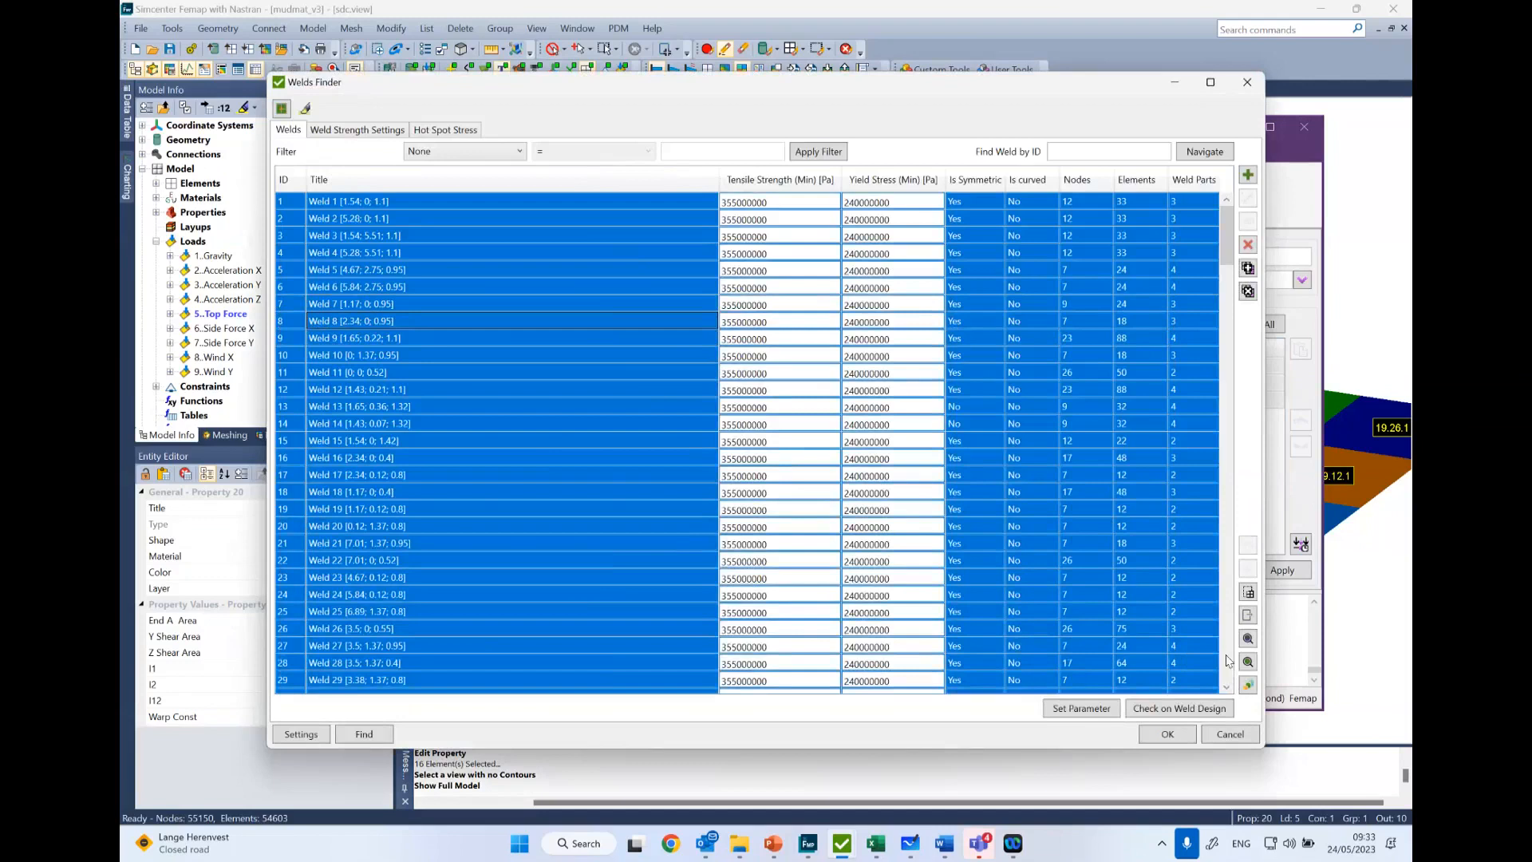
{"action": "left_click", "coordinate": [1248, 639]}
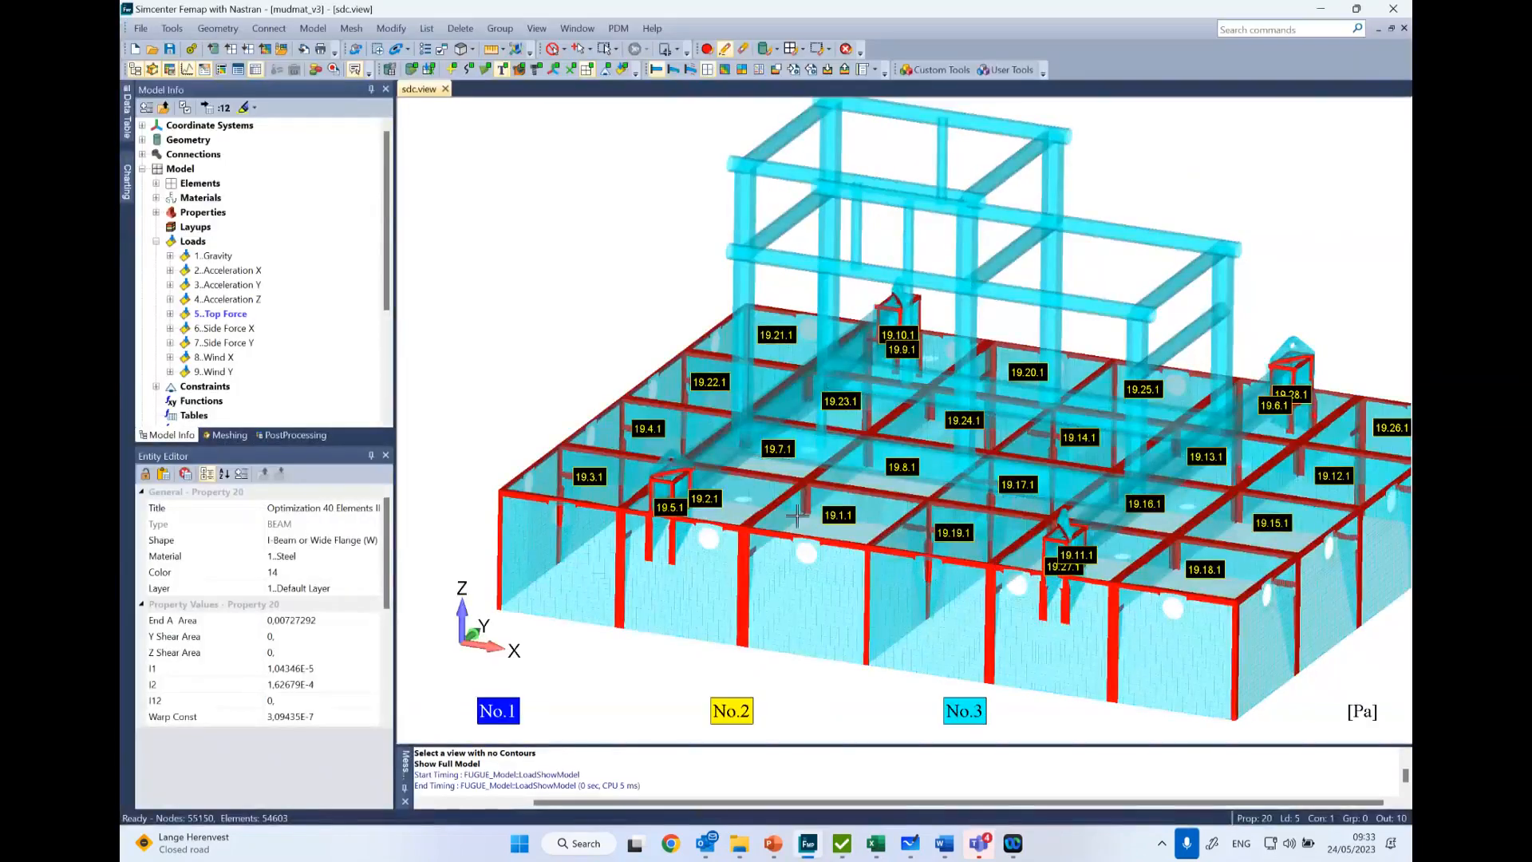
{"action": "left_click", "coordinate": [505, 70]}
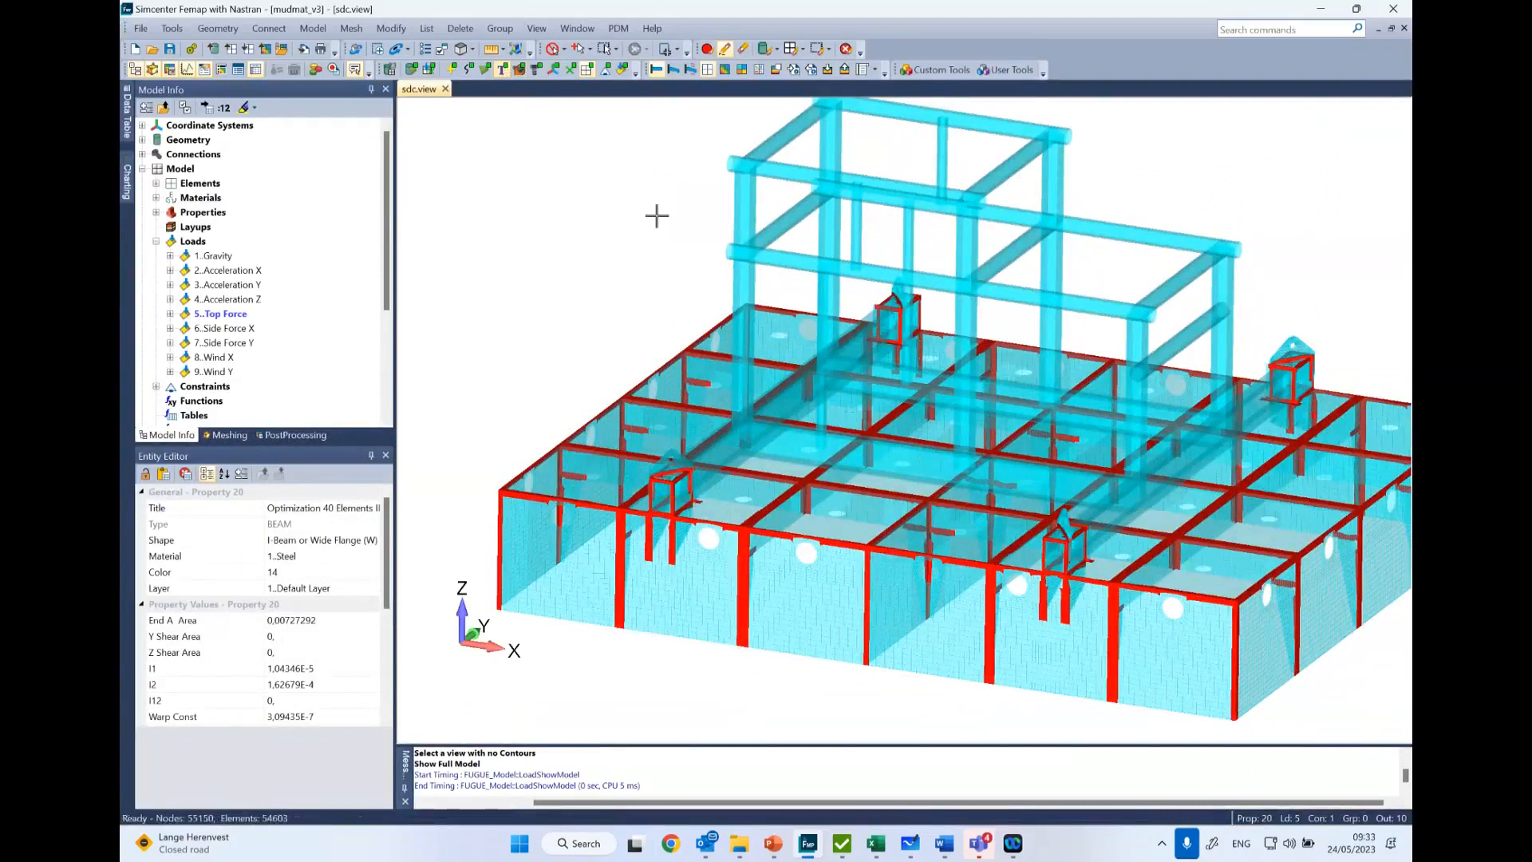
{"action": "middle_click_drag", "start_coordinate": [1159, 652], "coordinate": [1088, 548], "text": "ctrl"}
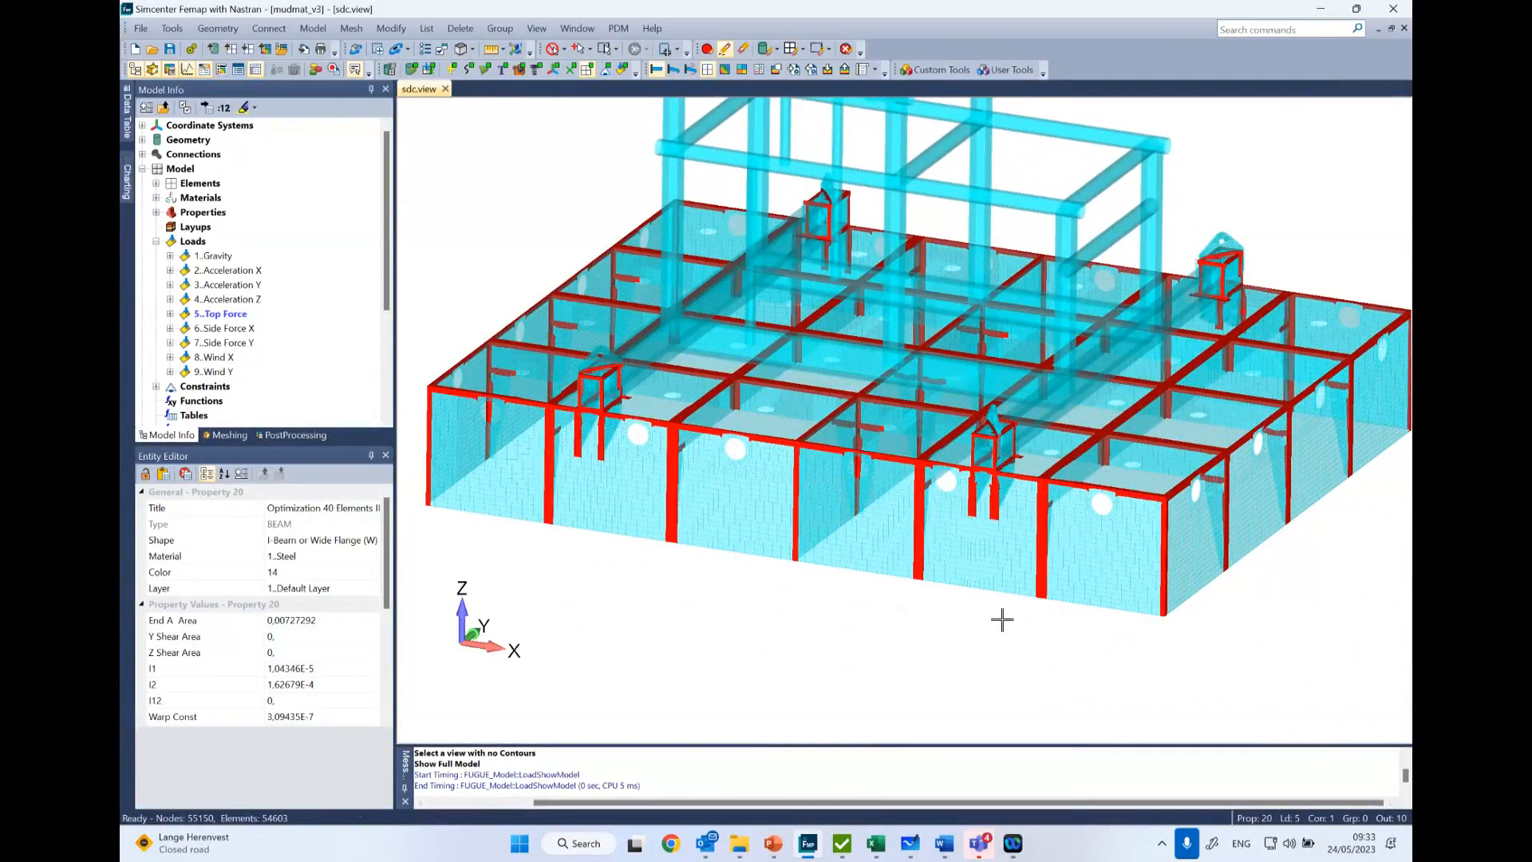
- Return to the Welds Finder, review the available weld types, weld strength settings and hot spot stress settings, and close it
{"action": "mouse_move", "coordinate": [841, 844]}
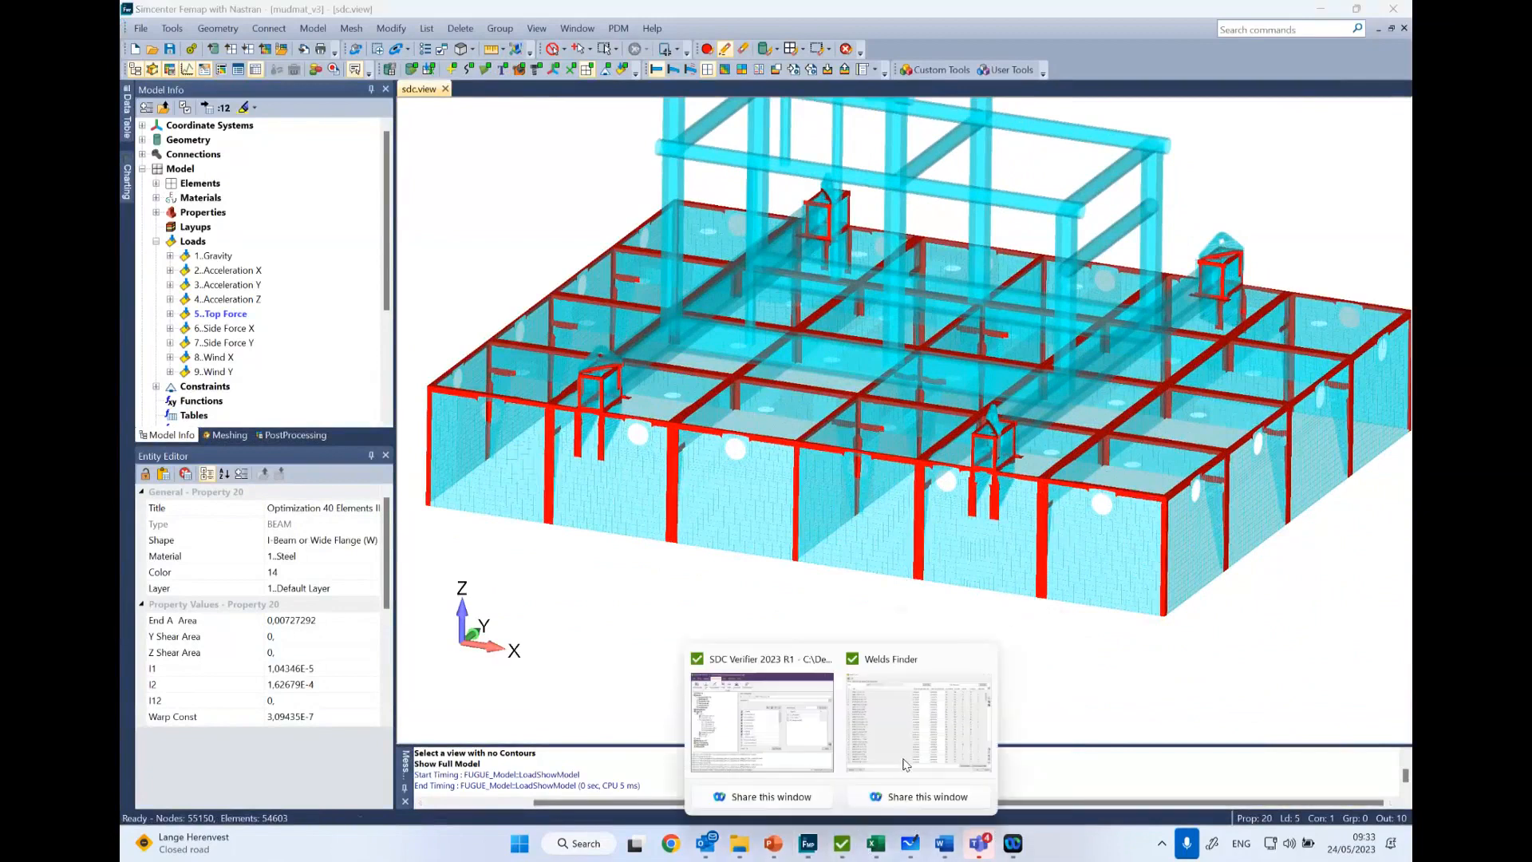
{"action": "left_click", "coordinate": [909, 758]}
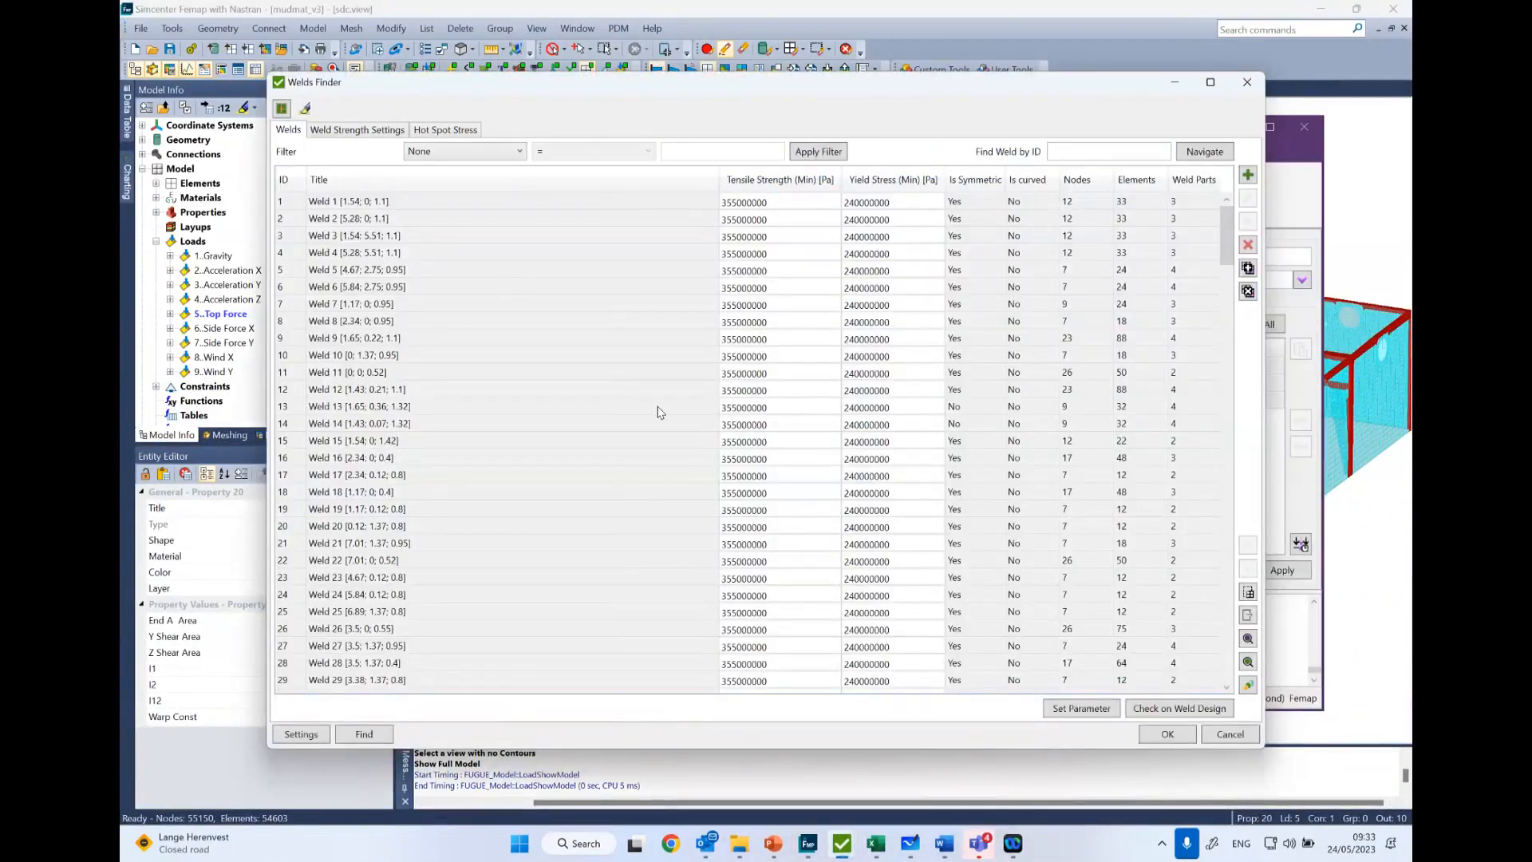
{"action": "left_click", "coordinate": [359, 132]}
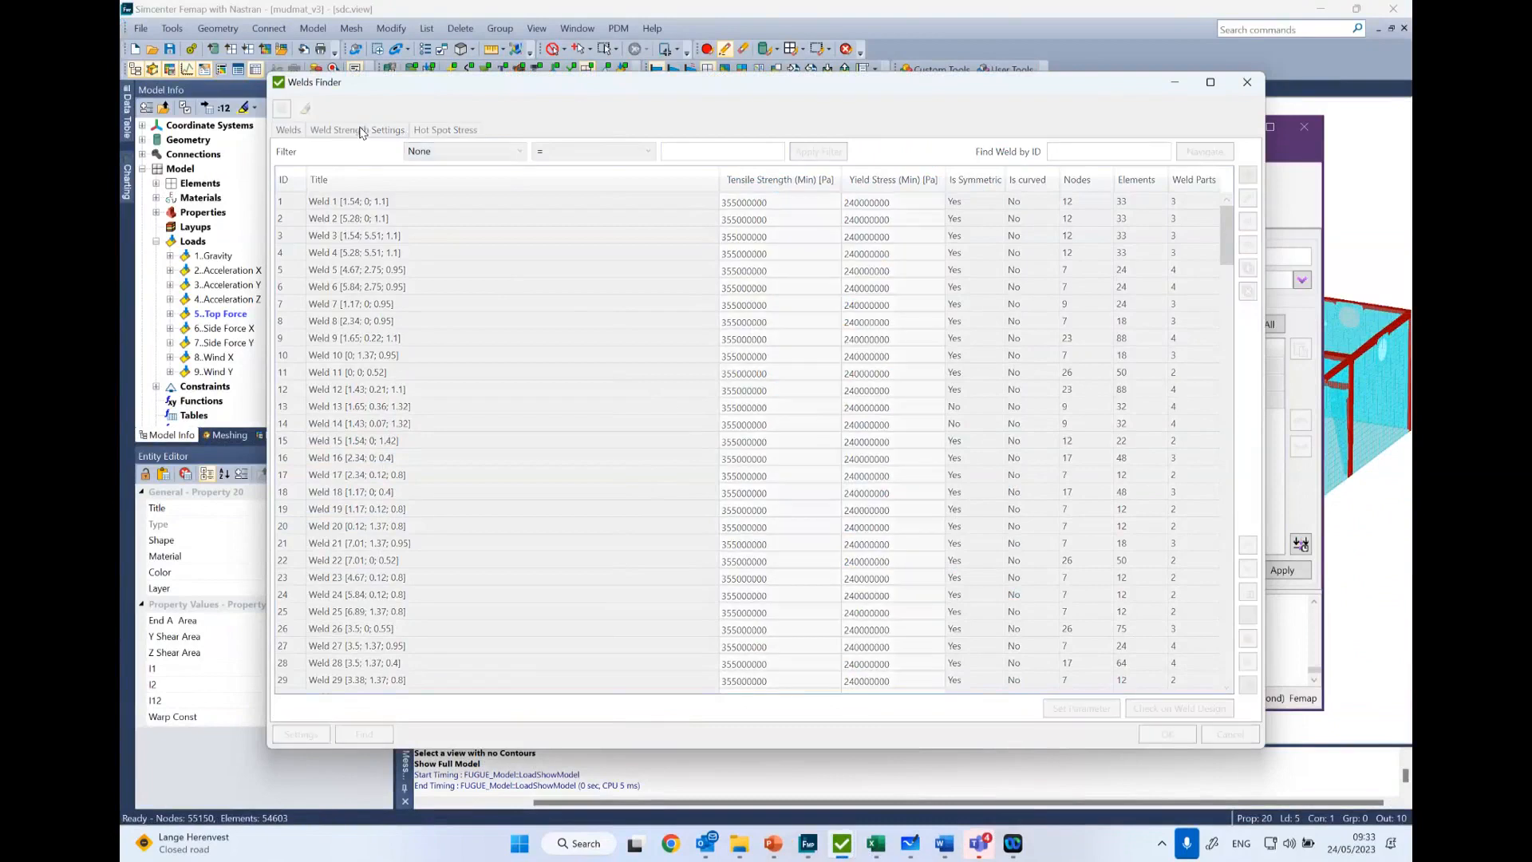
{"action": "left_click", "coordinate": [951, 545]}
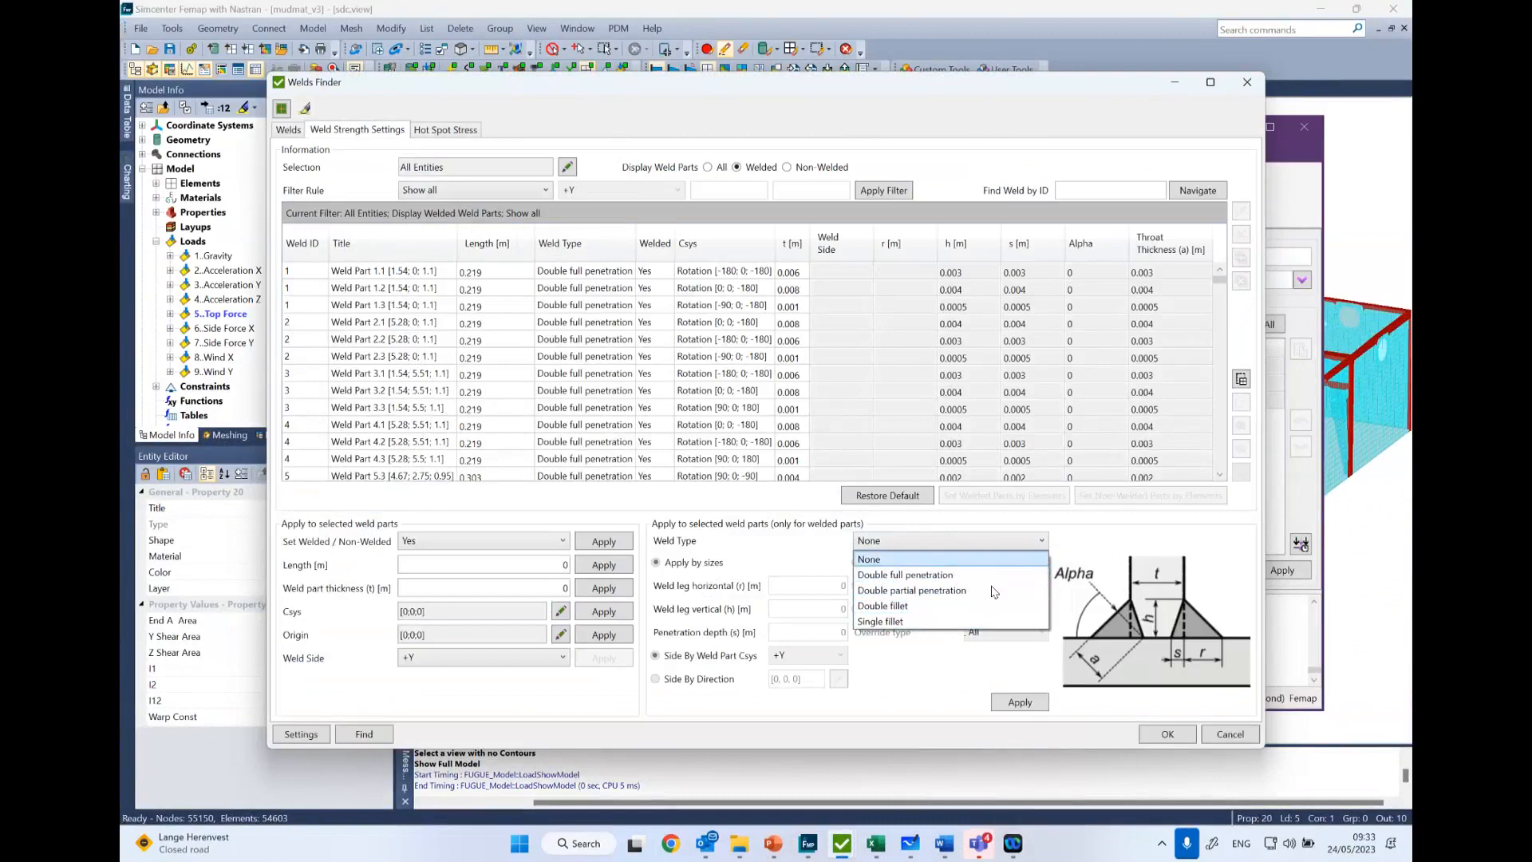
{"action": "left_click", "coordinate": [930, 549]}
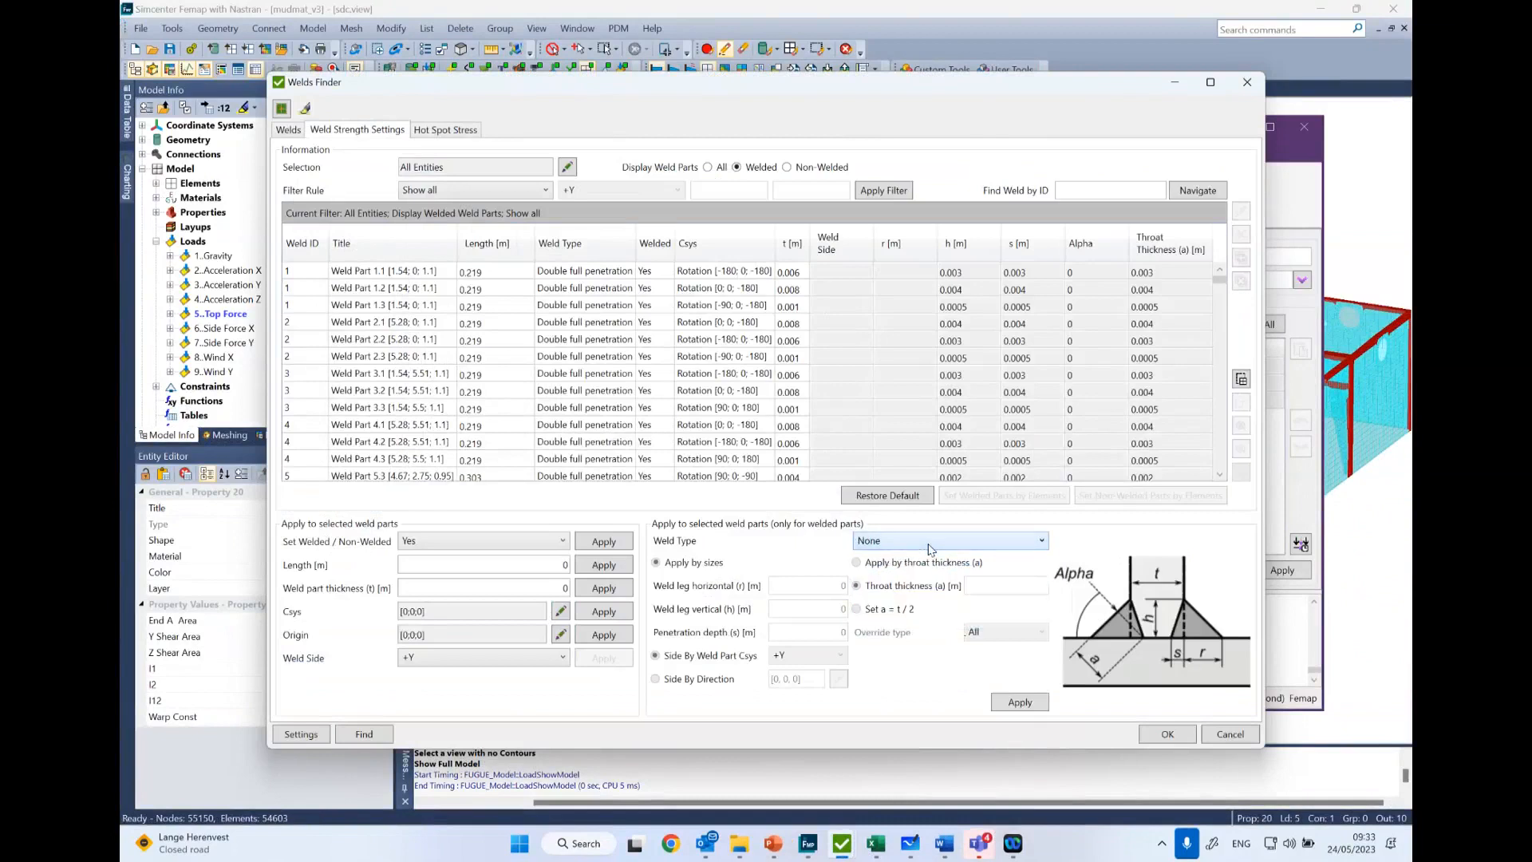
{"action": "left_click", "coordinate": [443, 129]}
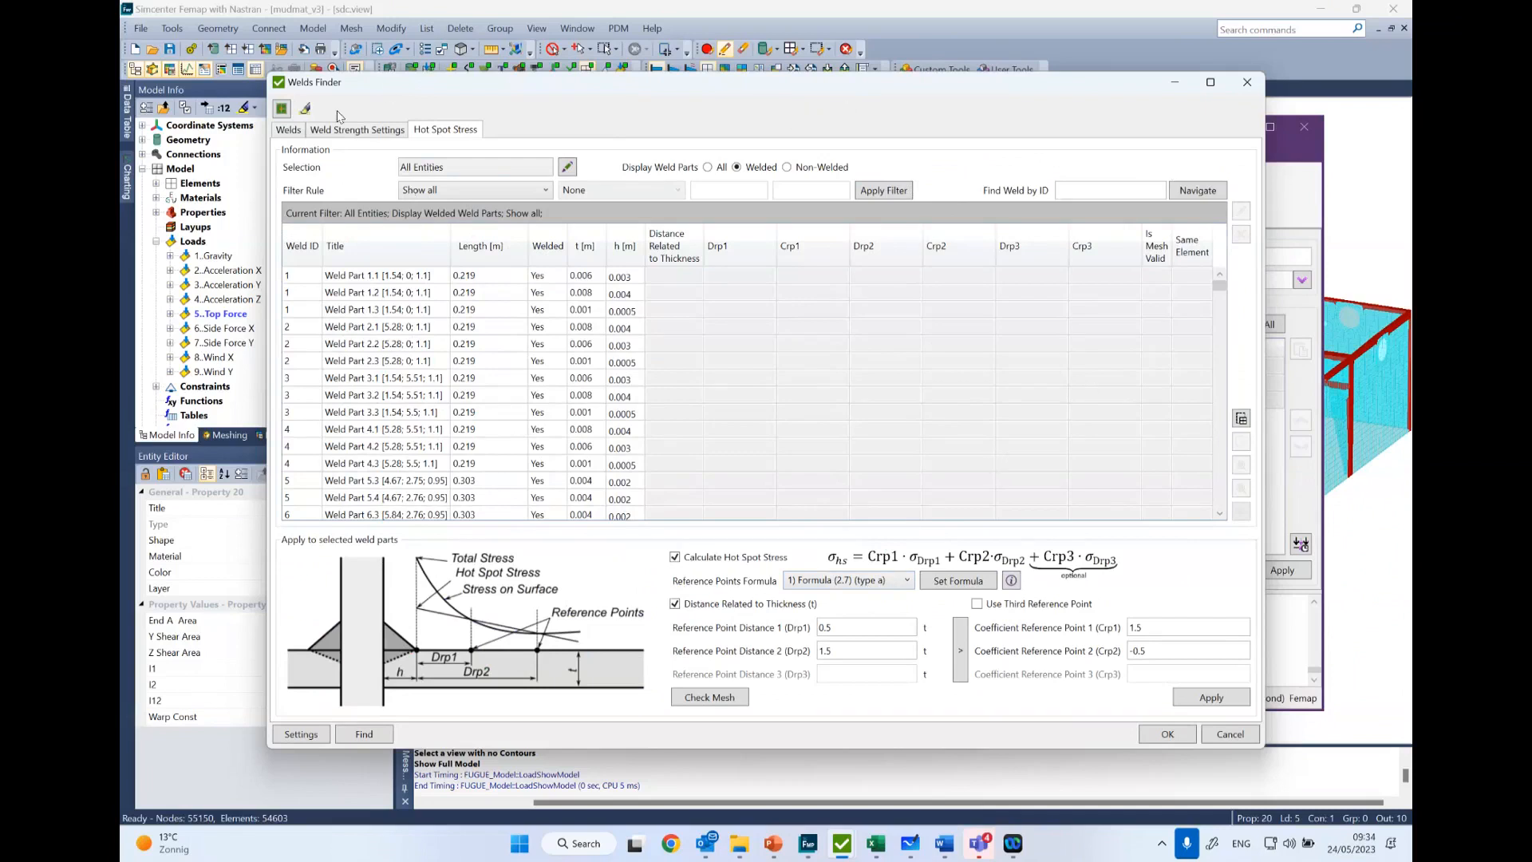
{"action": "left_click", "coordinate": [289, 133]}
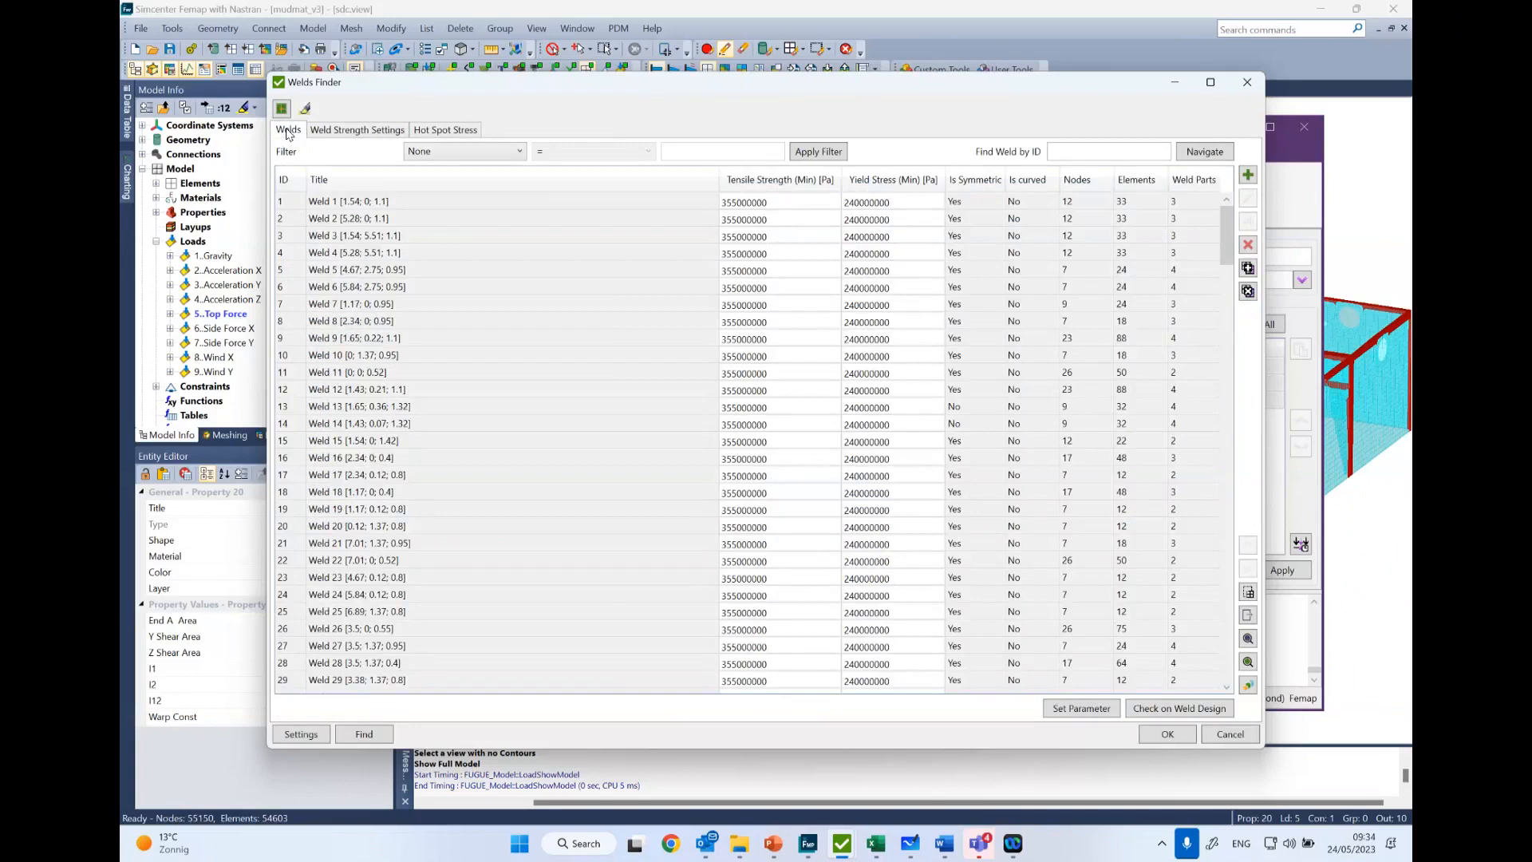
{"action": "left_click", "coordinate": [368, 133]}
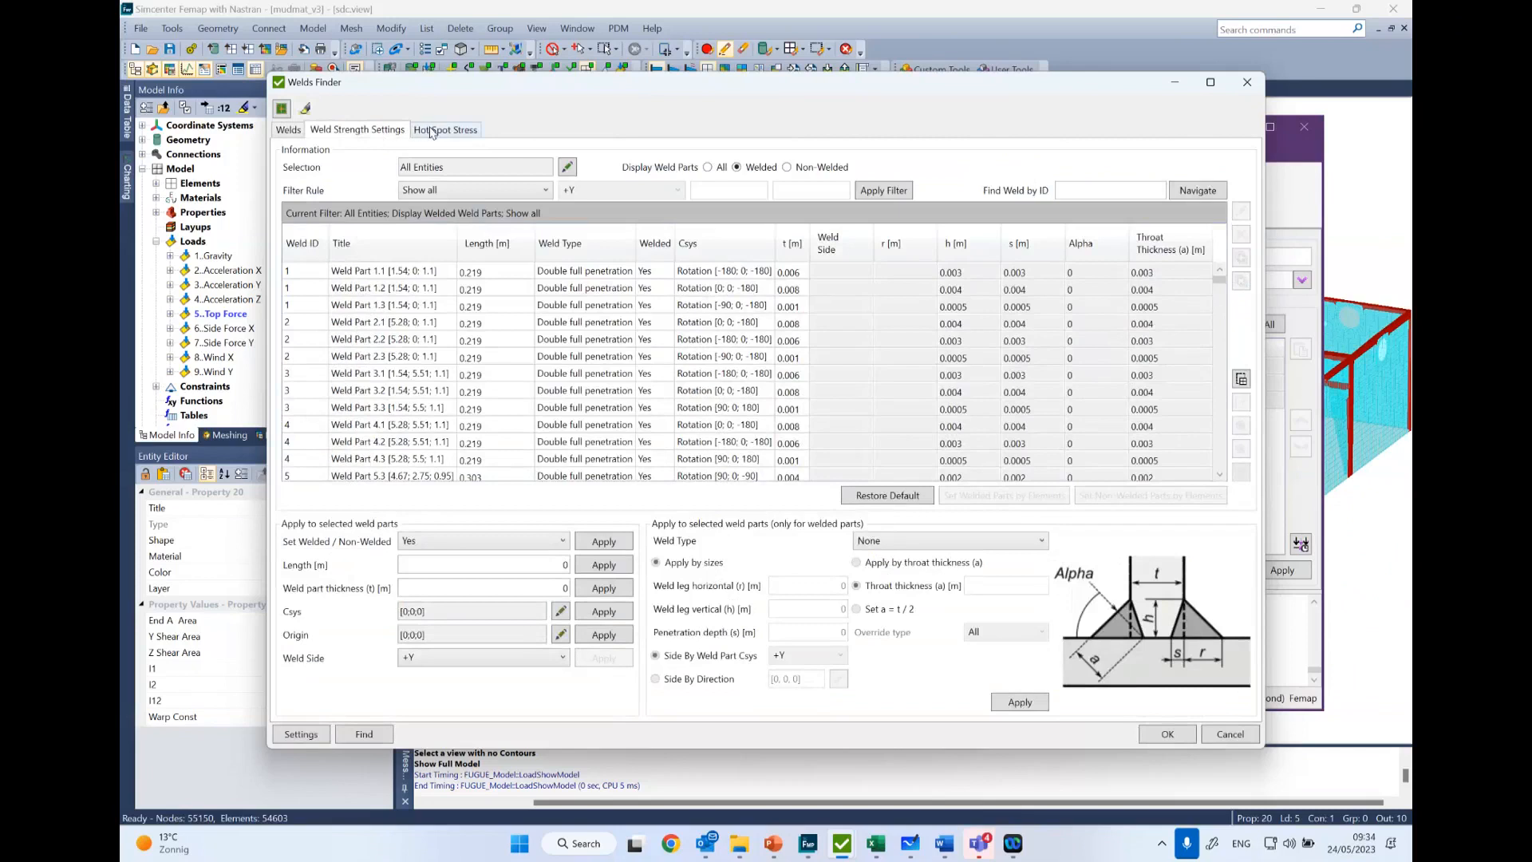
{"action": "left_click", "coordinate": [287, 130]}
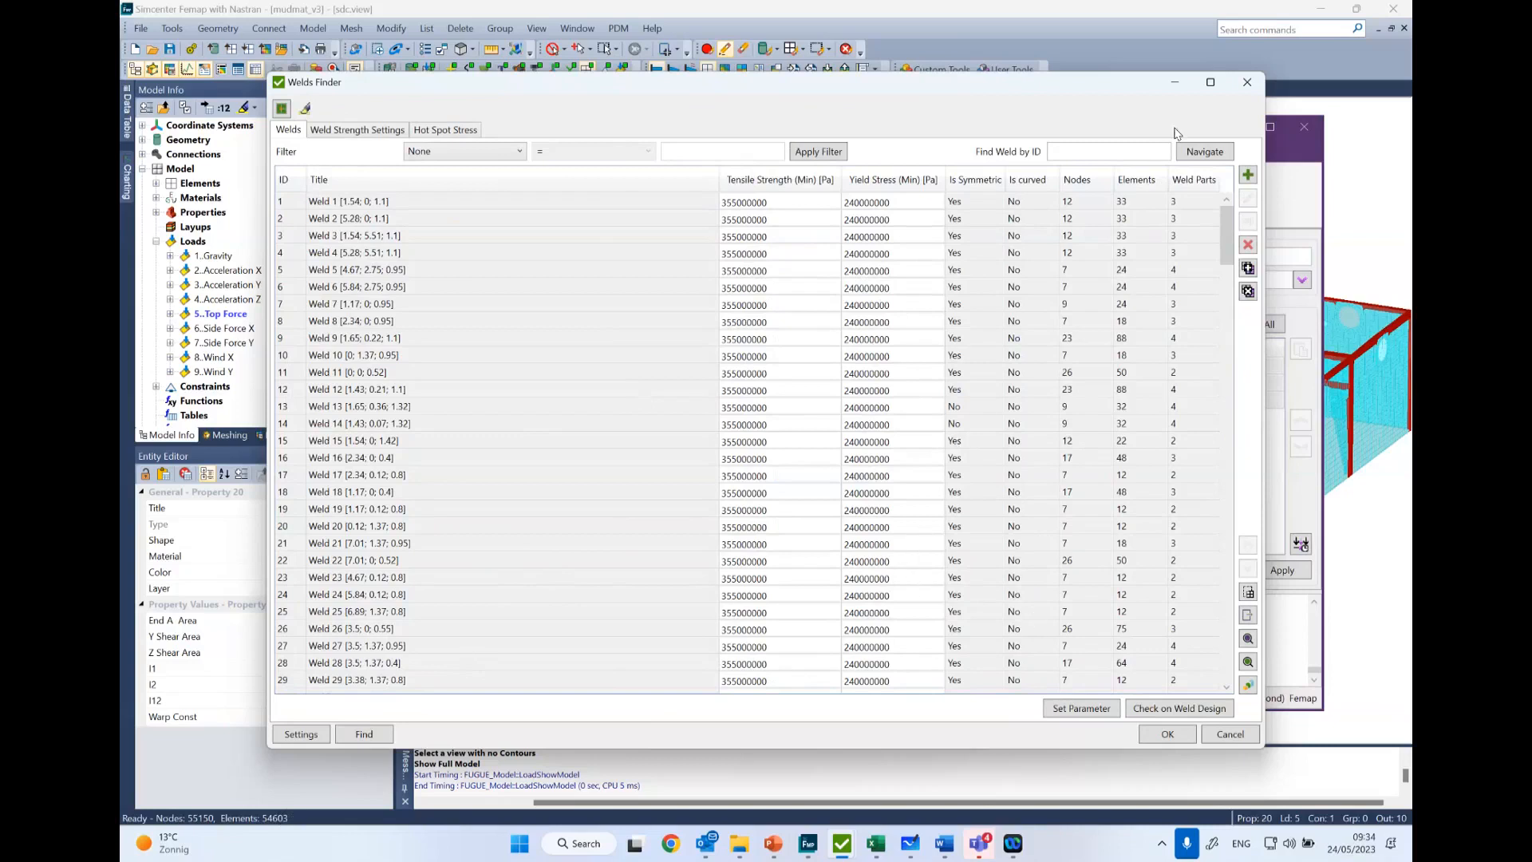
{"action": "left_click", "coordinate": [1243, 84]}
{"action": "left_click", "coordinate": [1243, 86]}
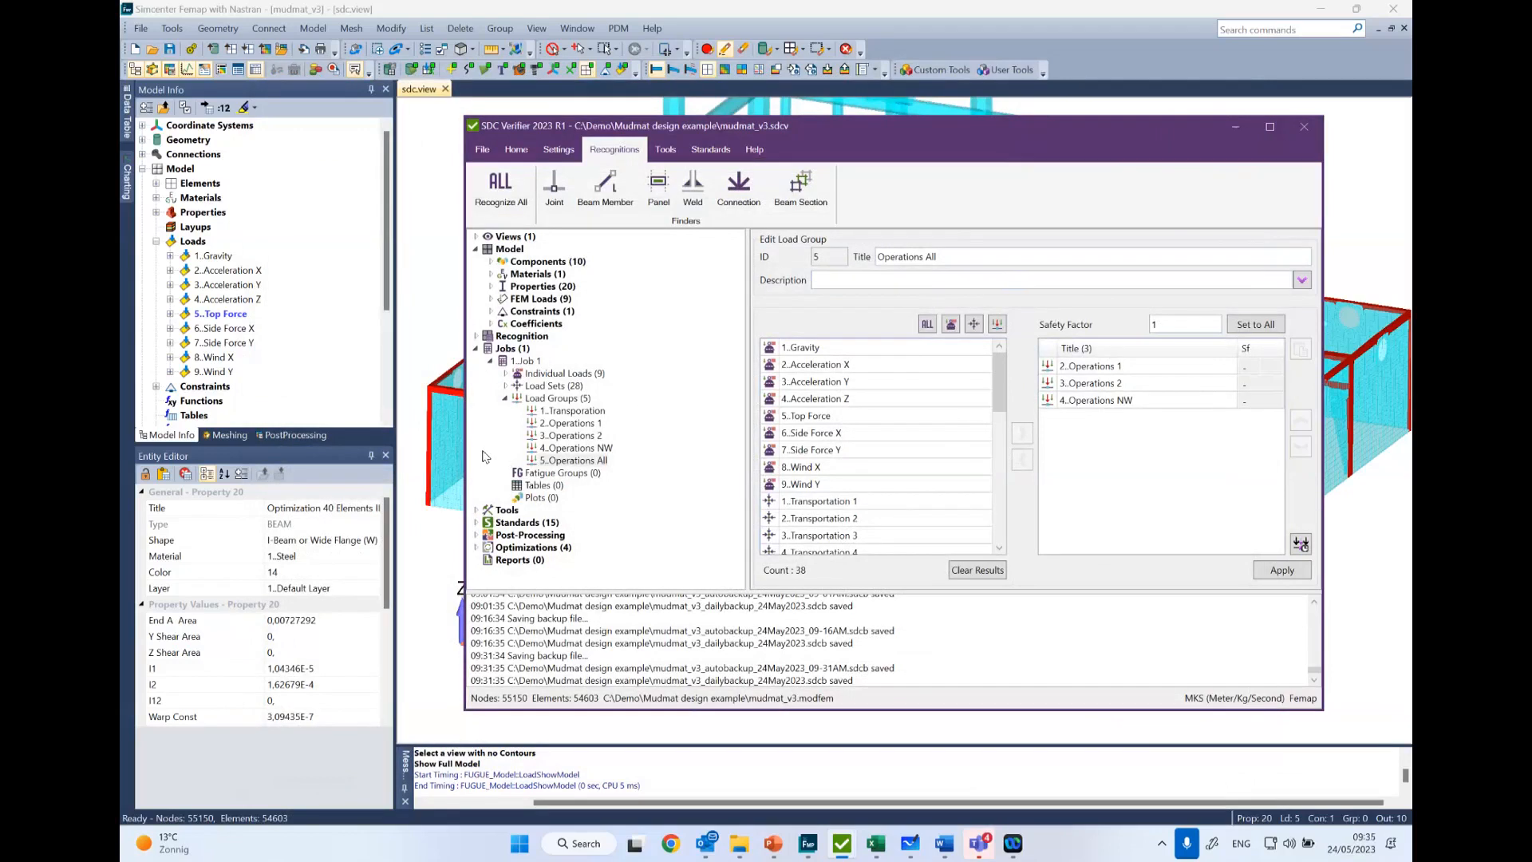
- Collapse the jobs in the model tree and glance at the "What is SDC Verifier" slide in PowerPoint
{"action": "left_click", "coordinate": [478, 349]}
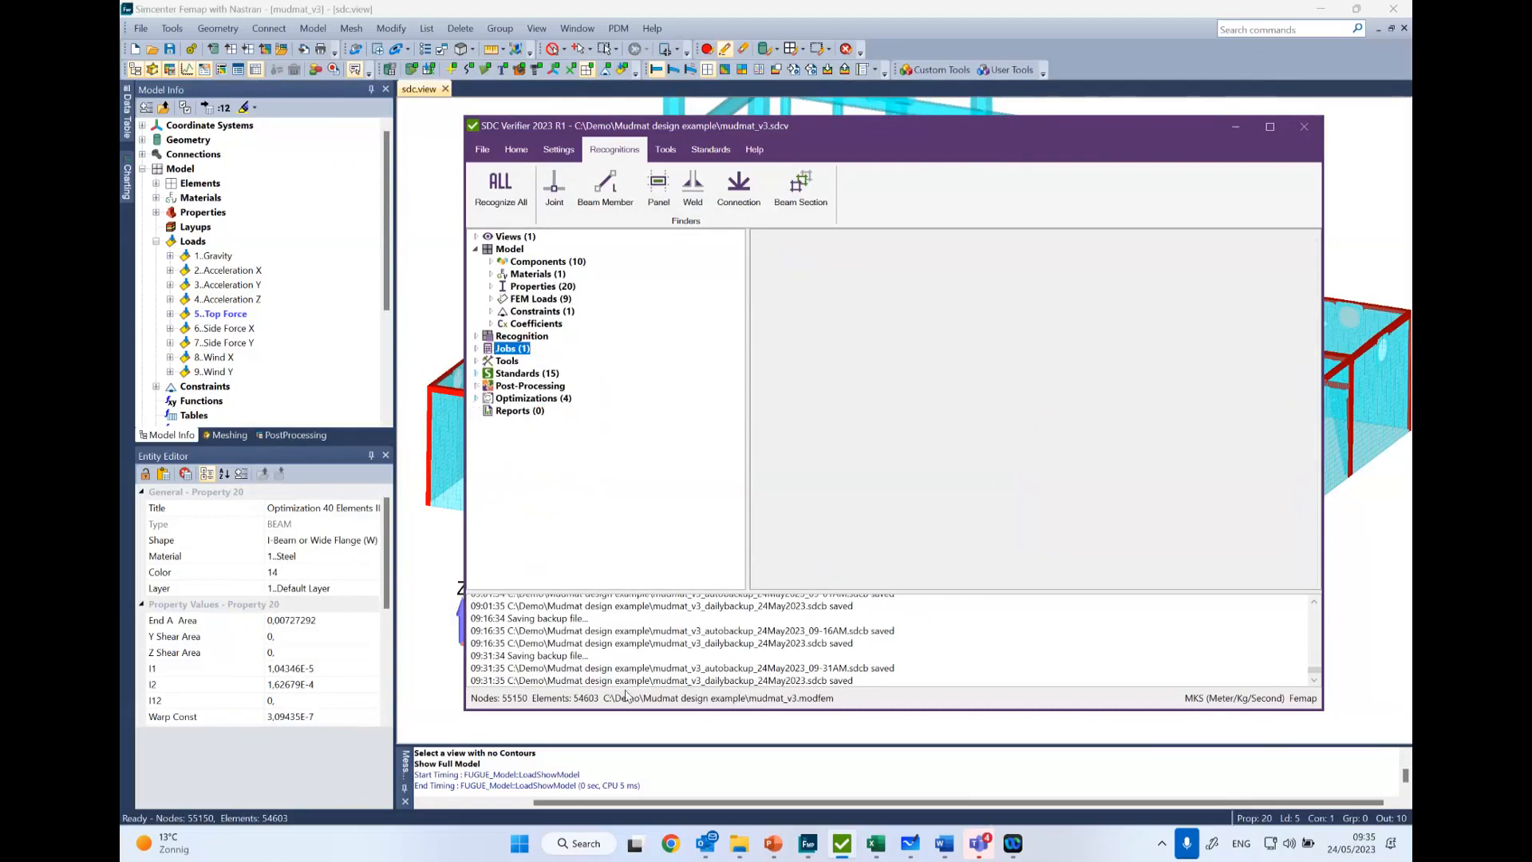
{"action": "mouse_move", "coordinate": [770, 838]}
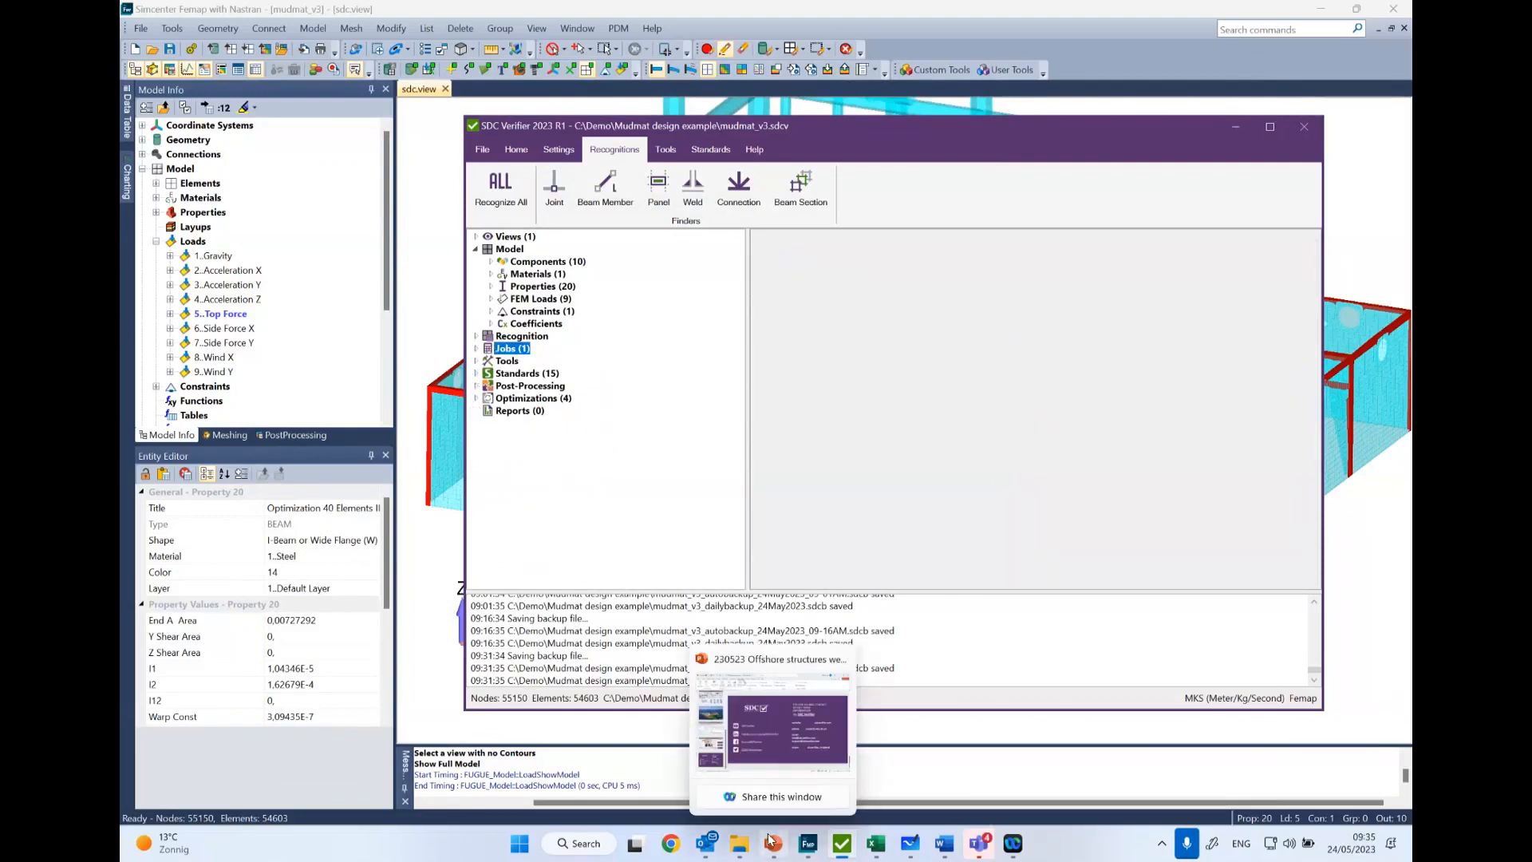
{"action": "left_click", "coordinate": [770, 839]}
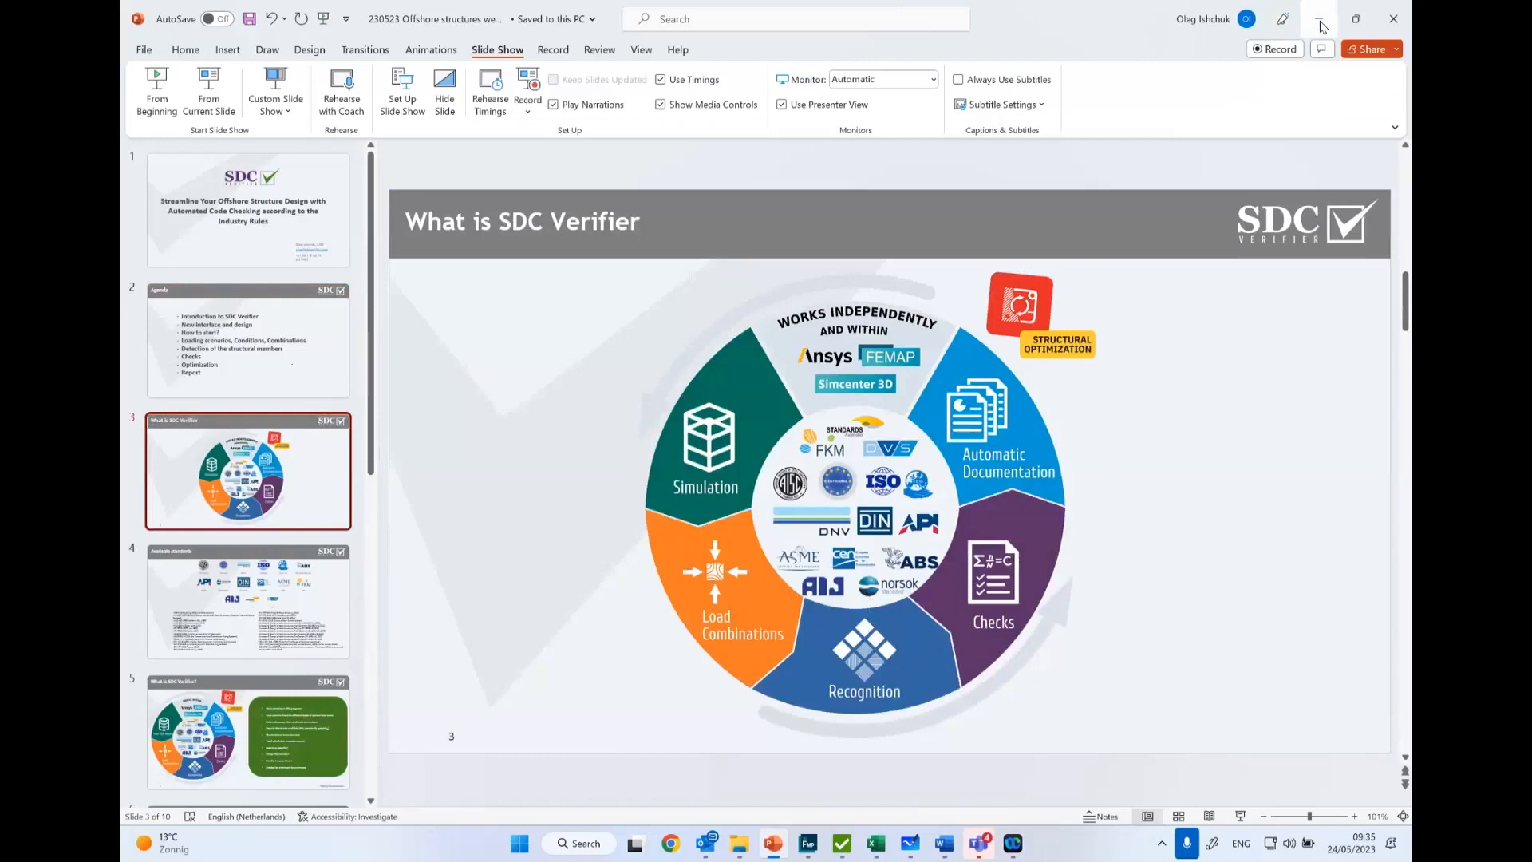
{"action": "left_click", "coordinate": [1321, 21]}
- Switch back to SDC Verifier and expand the standards list down to the checks of standard 13, ISO 19902 (2nd, 2020)
{"action": "left_click", "coordinate": [476, 372]}
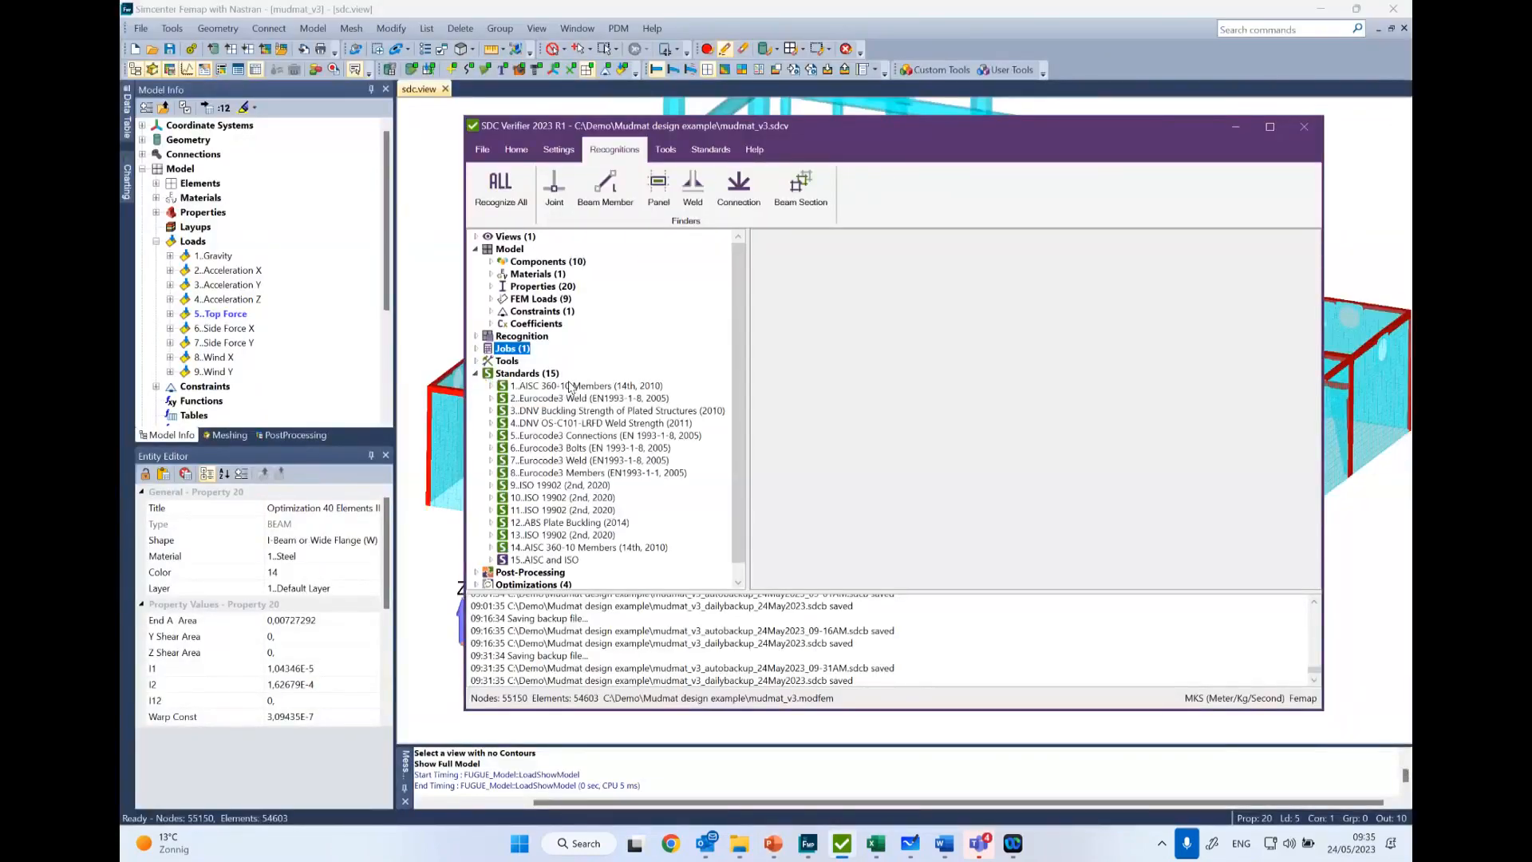
{"action": "left_click", "coordinate": [492, 535]}
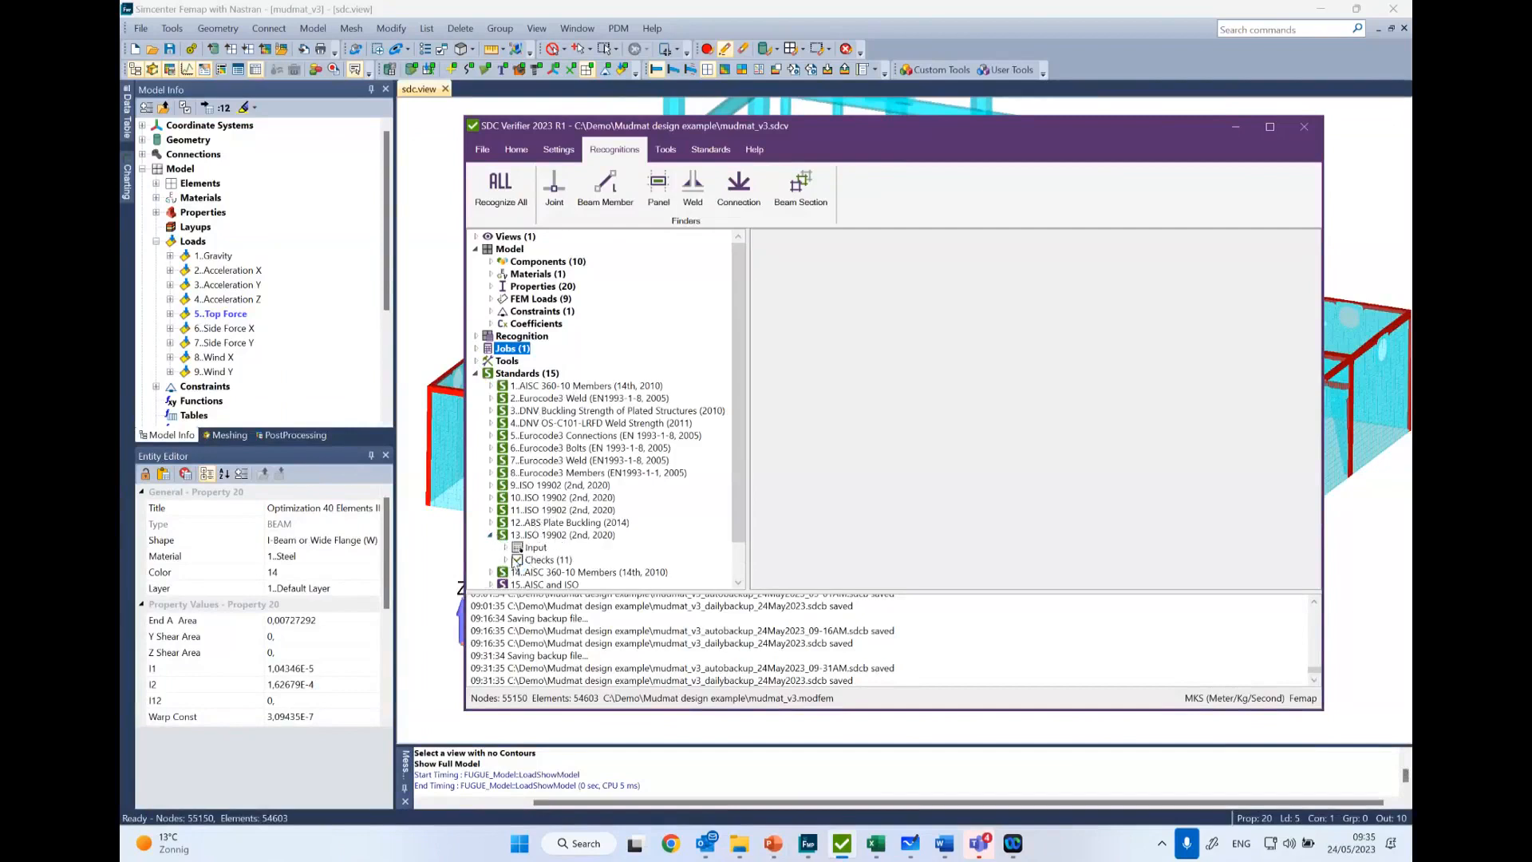
{"action": "left_click", "coordinate": [556, 538]}
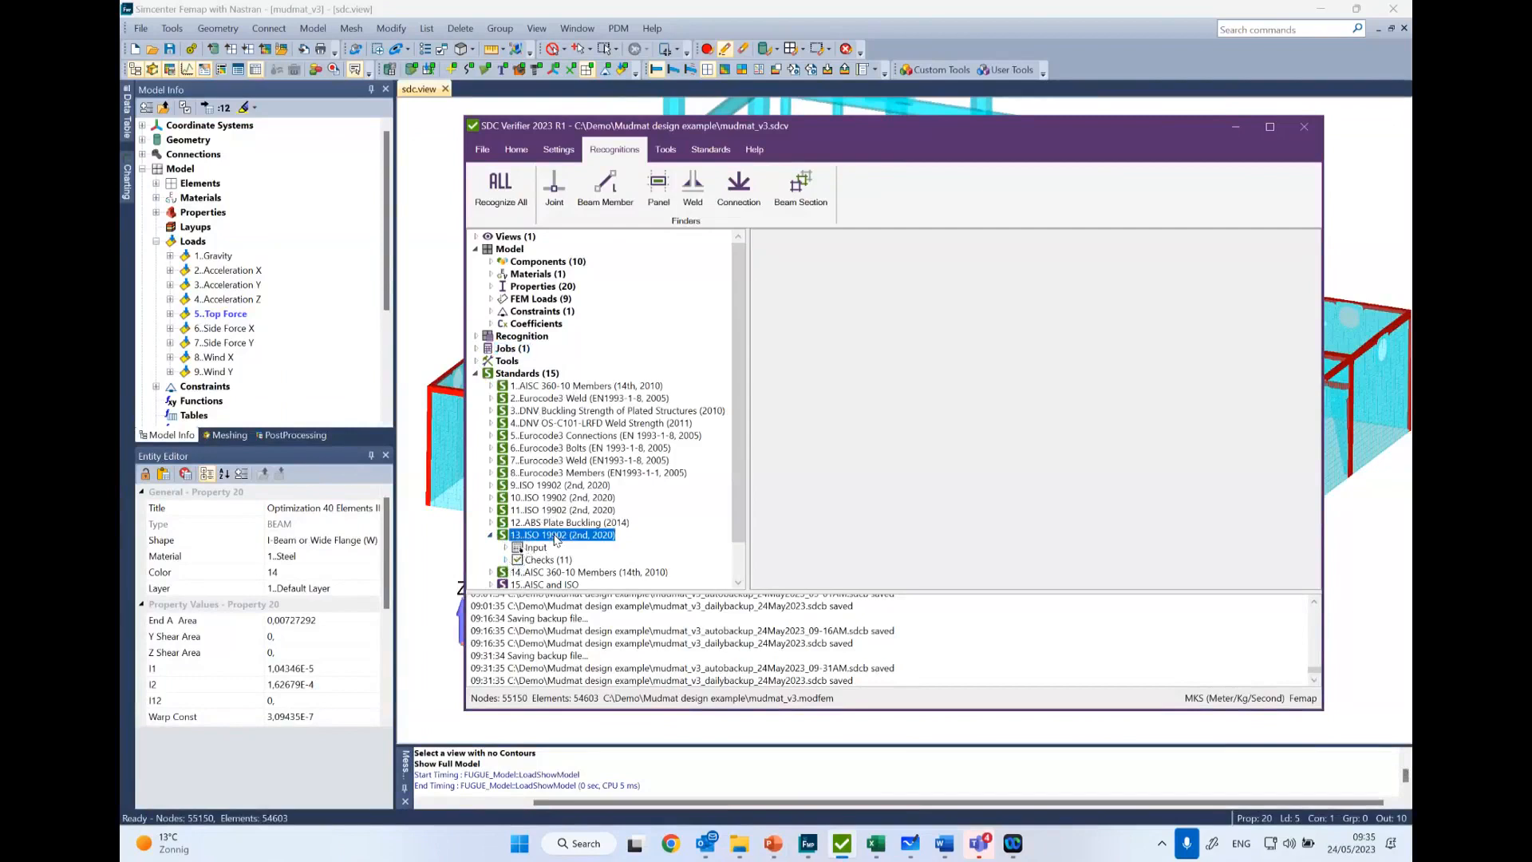
{"action": "left_click", "coordinate": [505, 560]}
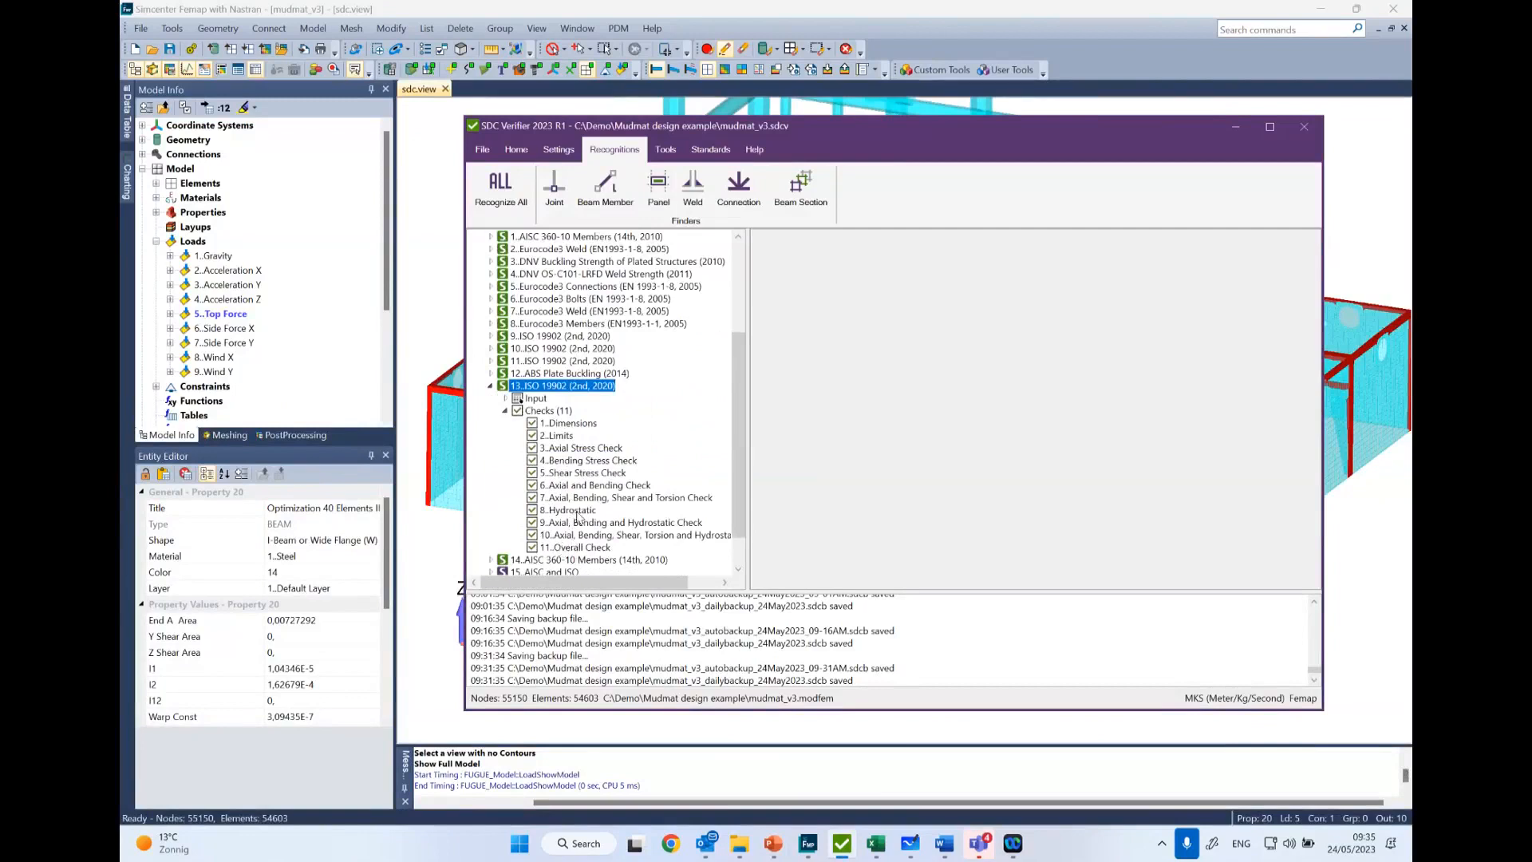
- Look over the full mudmat model in Femap from a lower angle, and return to SDC Verifier
{"action": "right_click", "coordinate": [574, 388]}
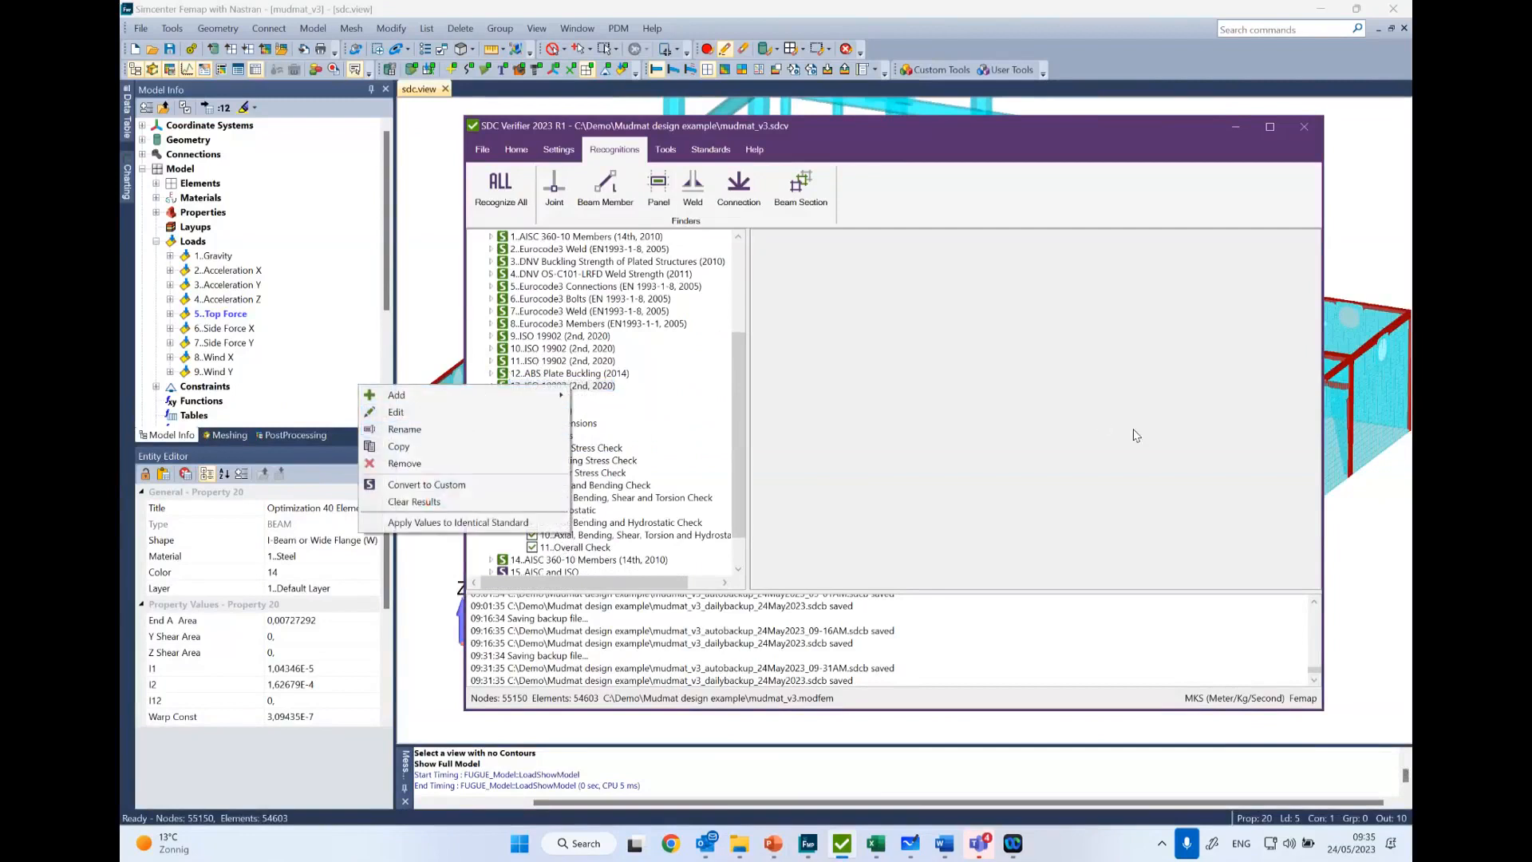
{"action": "left_click", "coordinate": [1337, 502]}
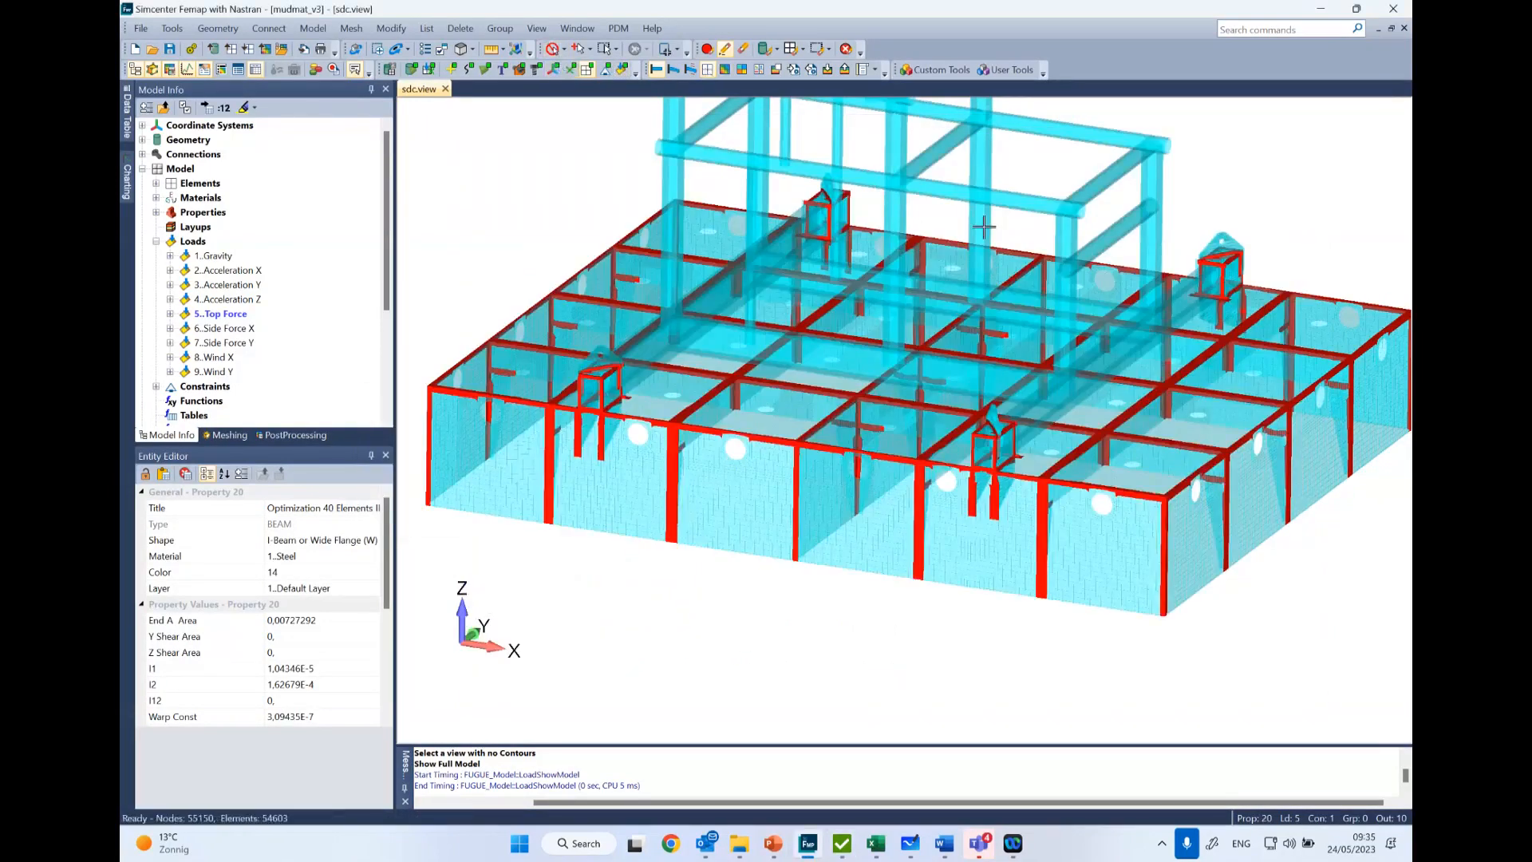
{"action": "middle_click_drag", "start_coordinate": [982, 335], "coordinate": [957, 399]}
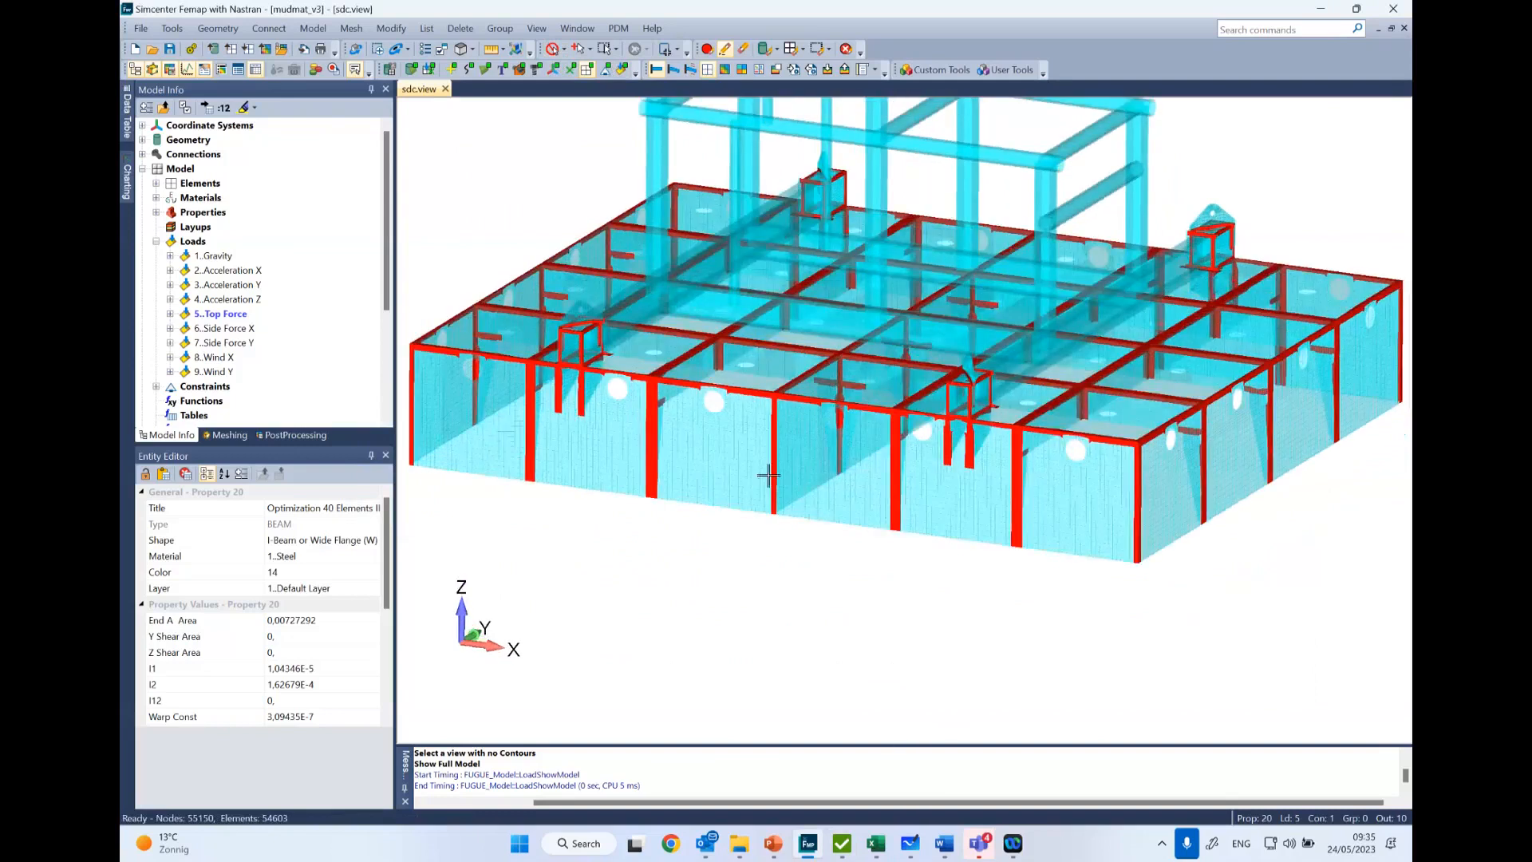
{"action": "left_click", "coordinate": [840, 846]}
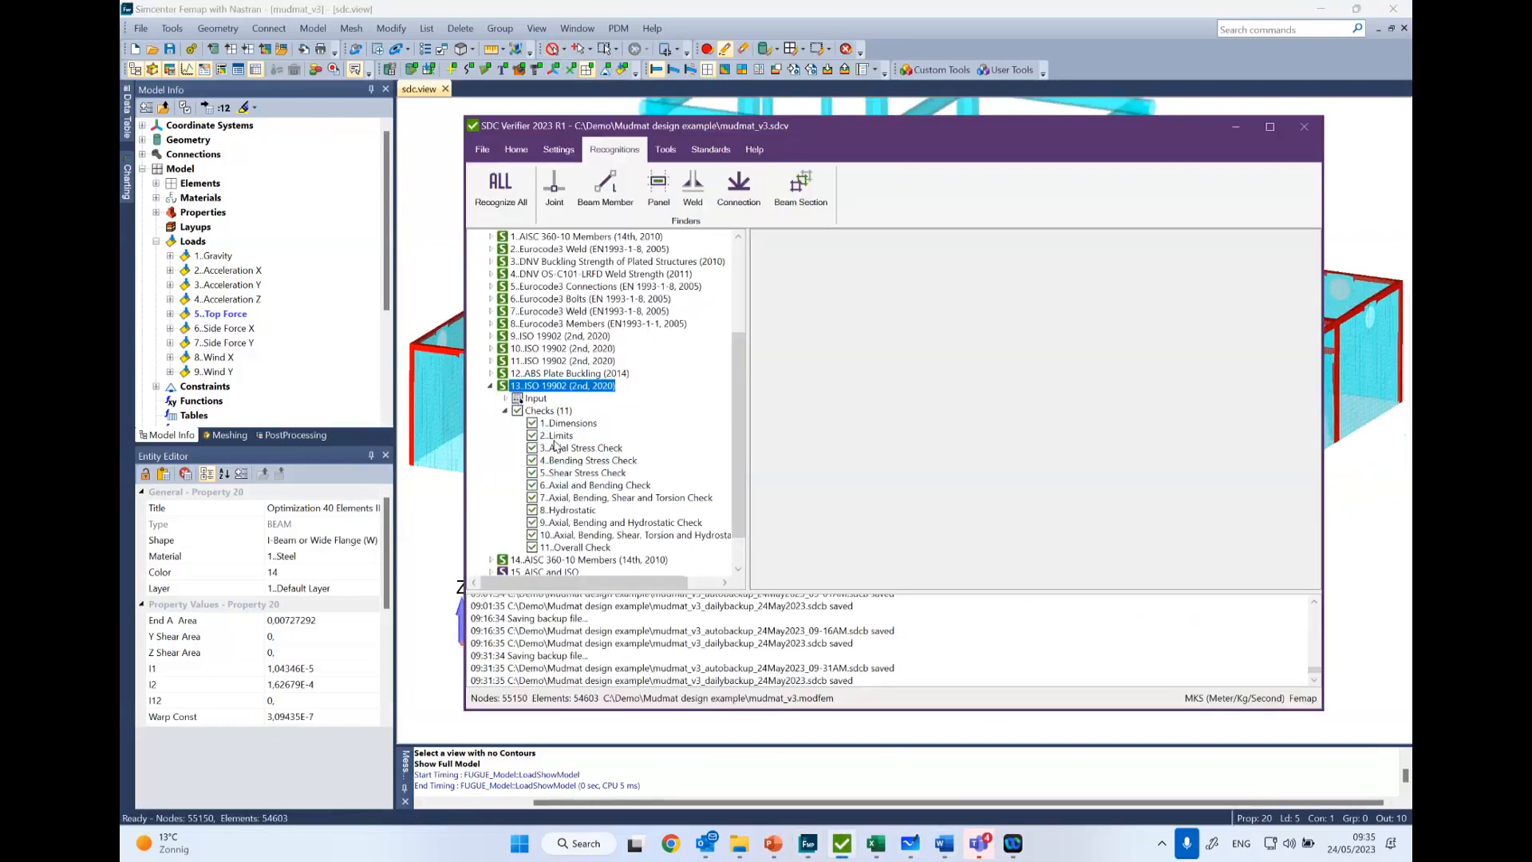
- Open standard 13, ISO 19902 (2nd, 2020), for editing, review its safety factors and selection, and close it without changes
{"action": "right_click", "coordinate": [519, 386]}
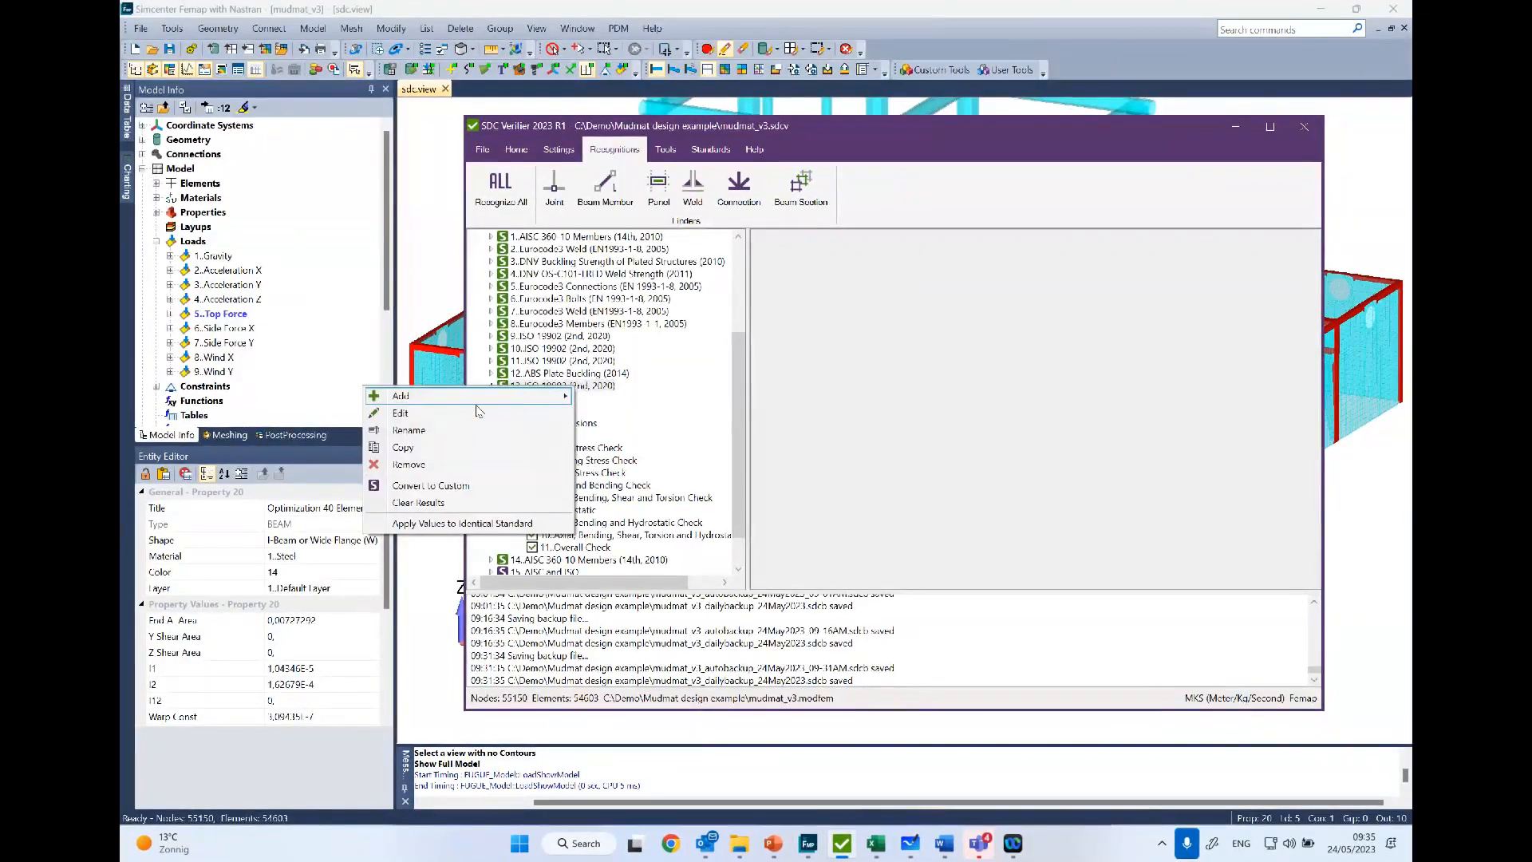
{"action": "left_click", "coordinate": [400, 412]}
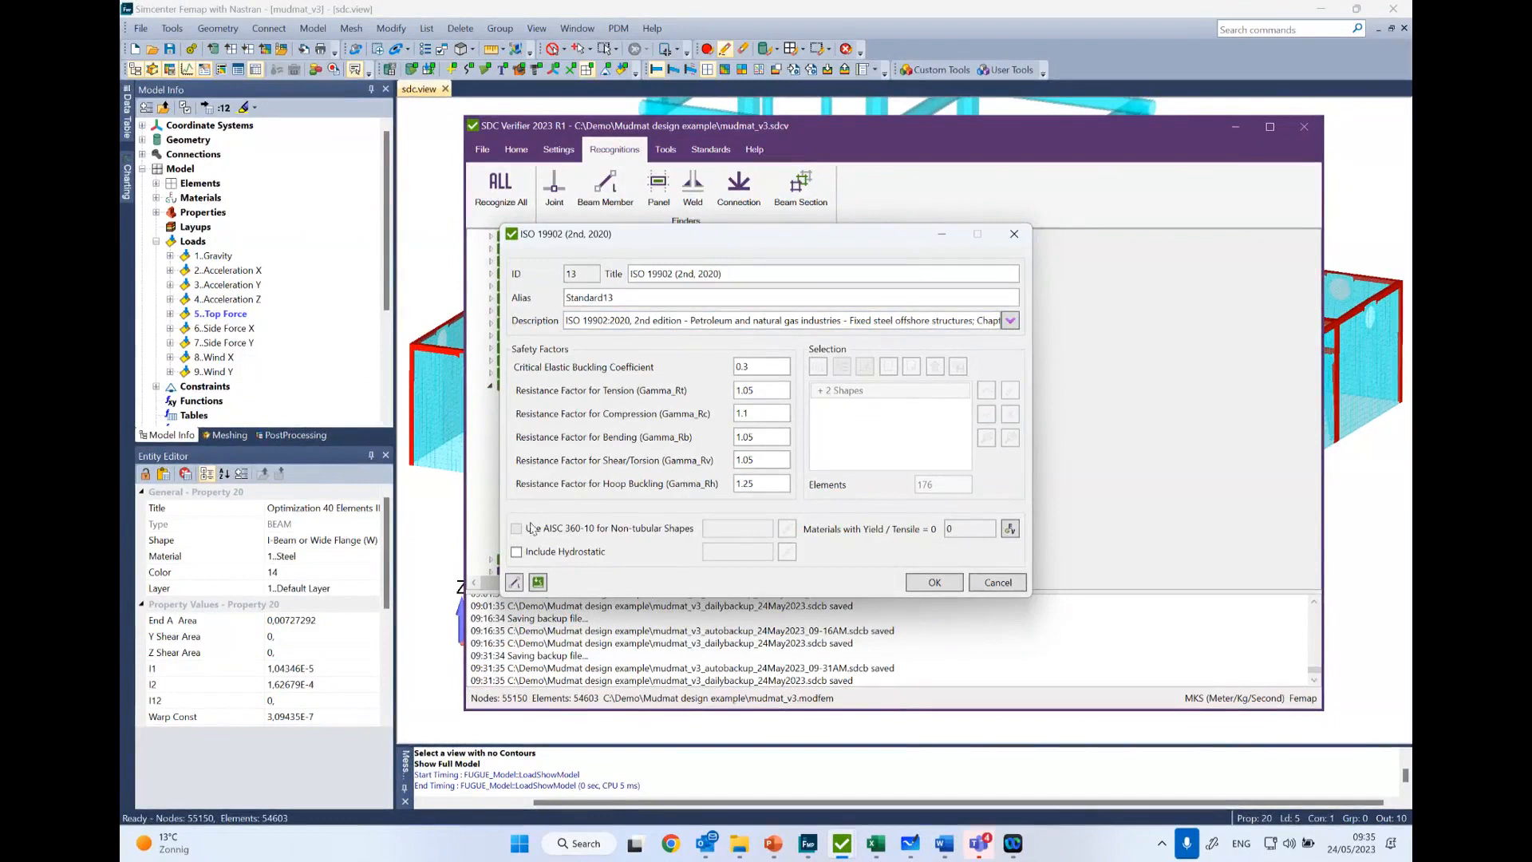
{"action": "left_click", "coordinate": [1013, 235]}
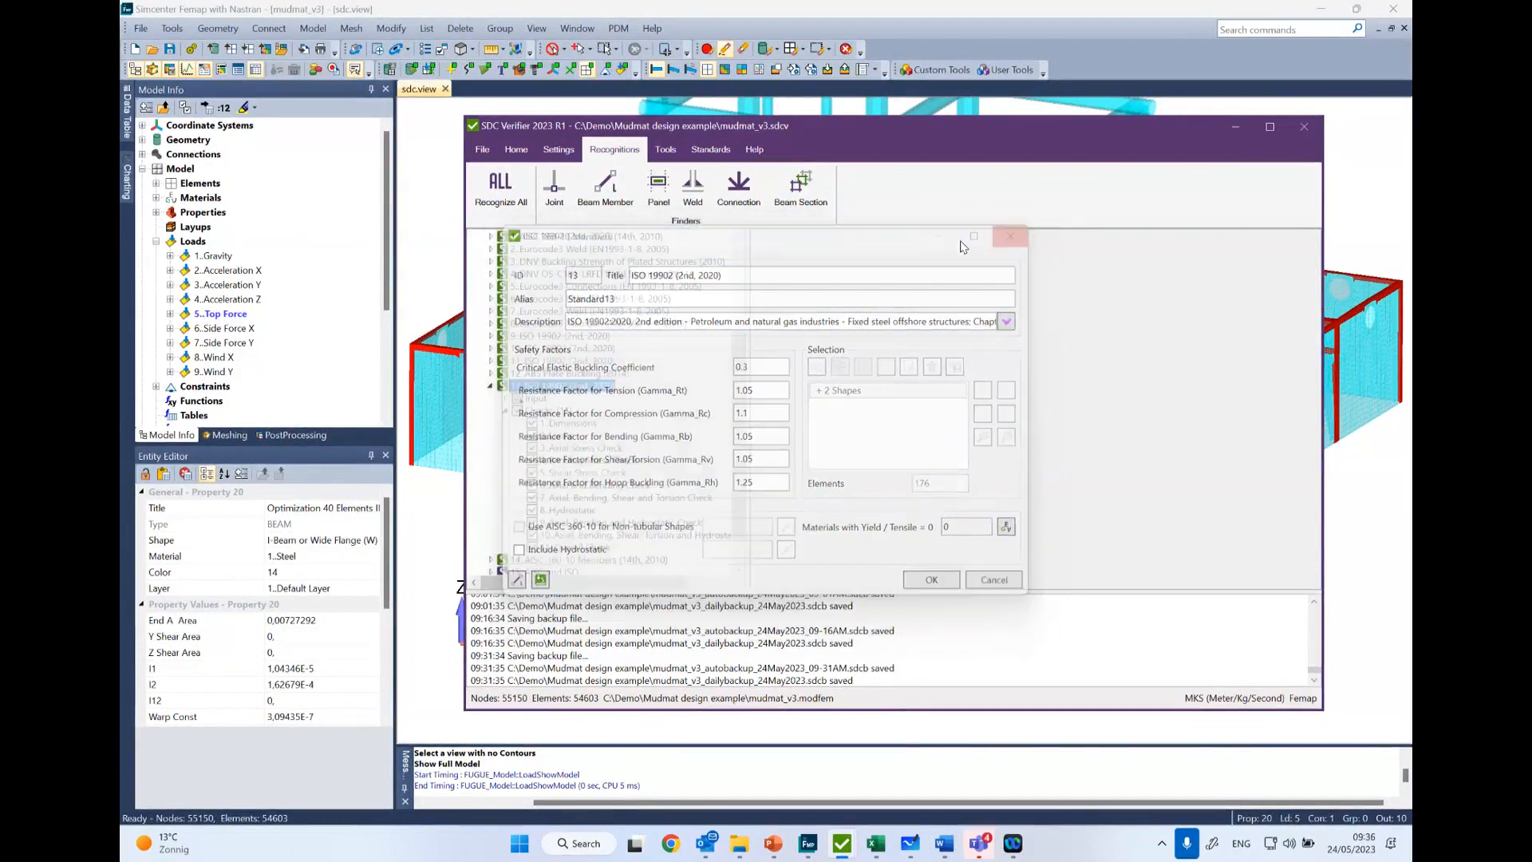
{"action": "scroll", "coordinate": [558, 359], "scroll_direction": "down", "scroll_amount": 1}
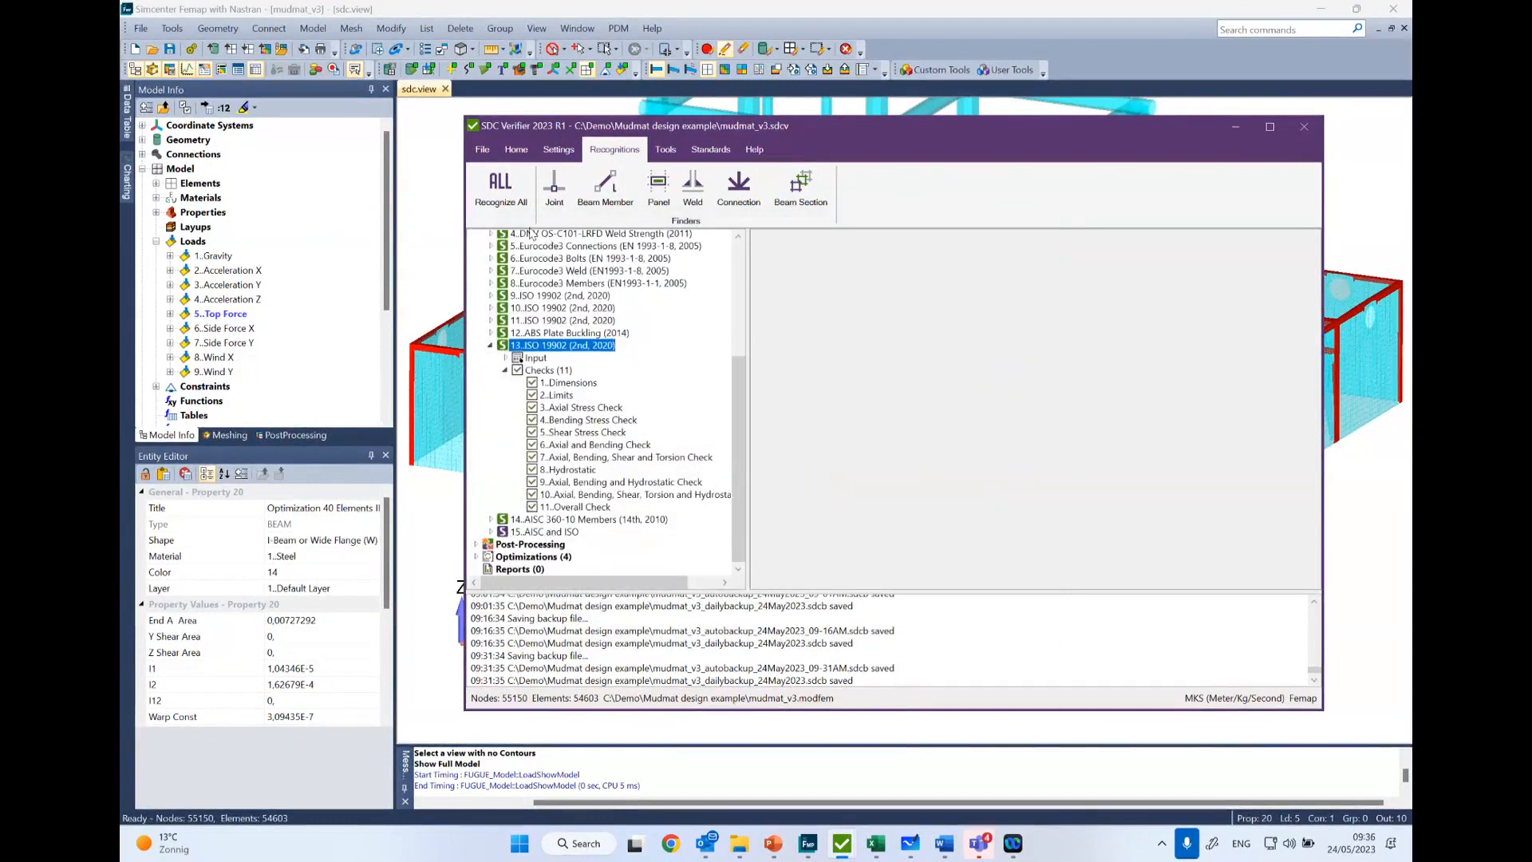
{"action": "scroll", "coordinate": [559, 367], "scroll_direction": "up", "scroll_amount": 5}
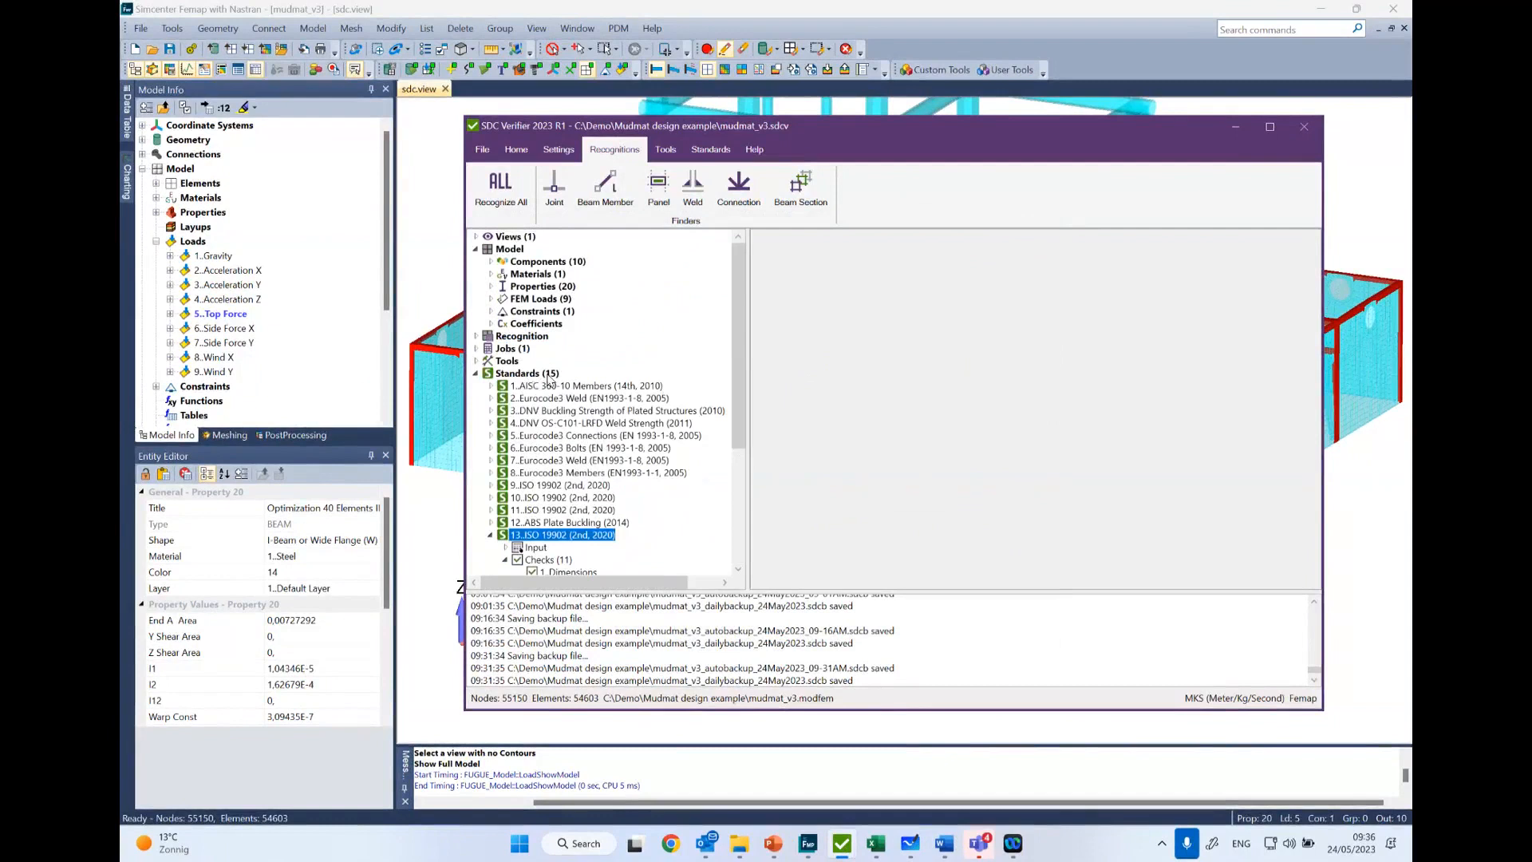
- Try adding another ISO 19902 (2nd, 2020) standard with AISC 360-10 used for non-tubular shapes, and cancel it
{"action": "left_click", "coordinate": [711, 151]}
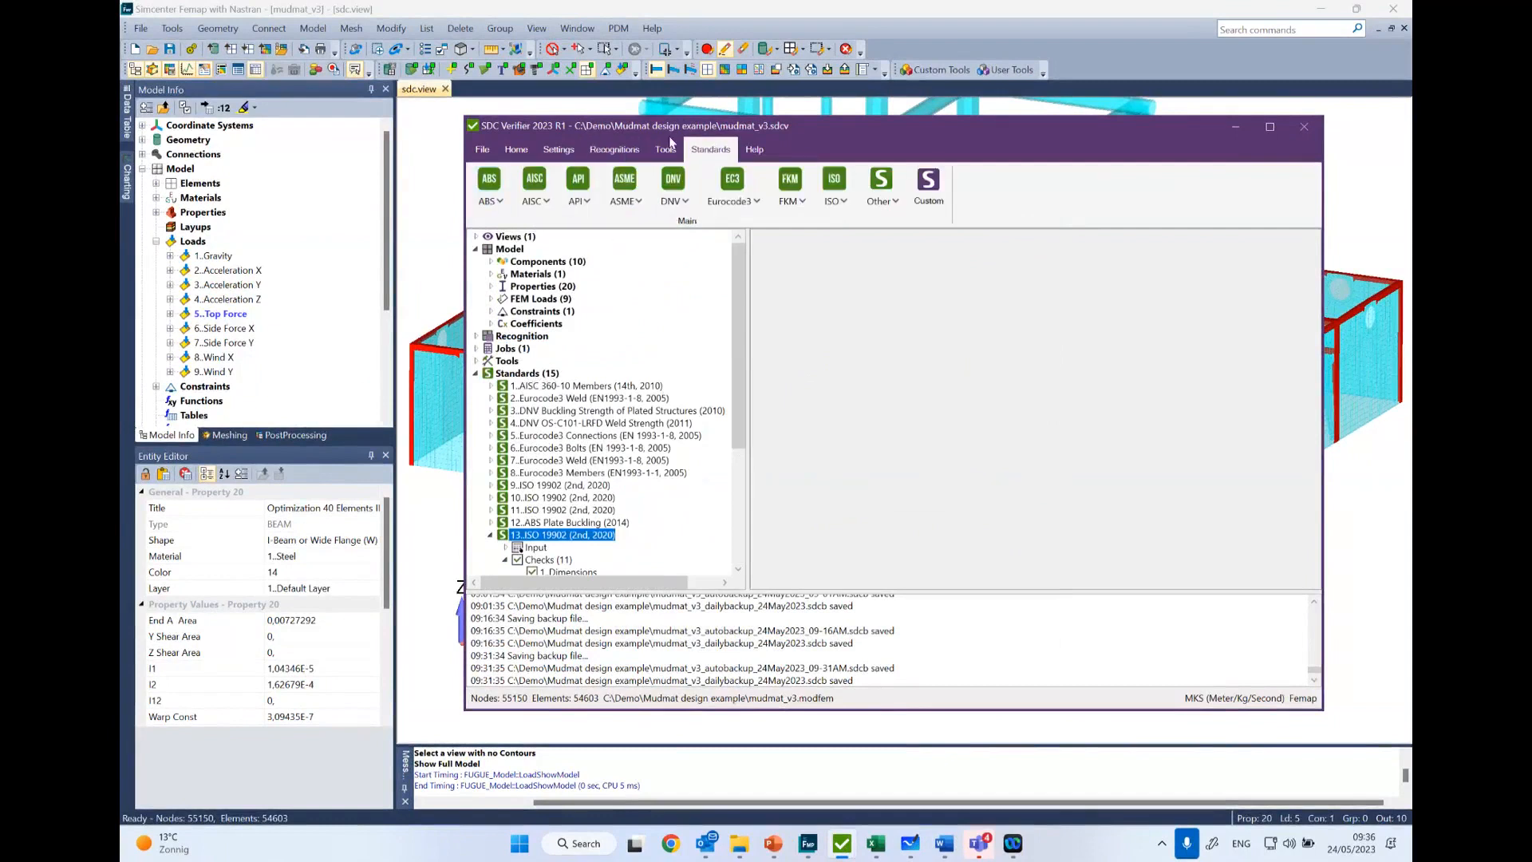
{"action": "left_click", "coordinate": [837, 188]}
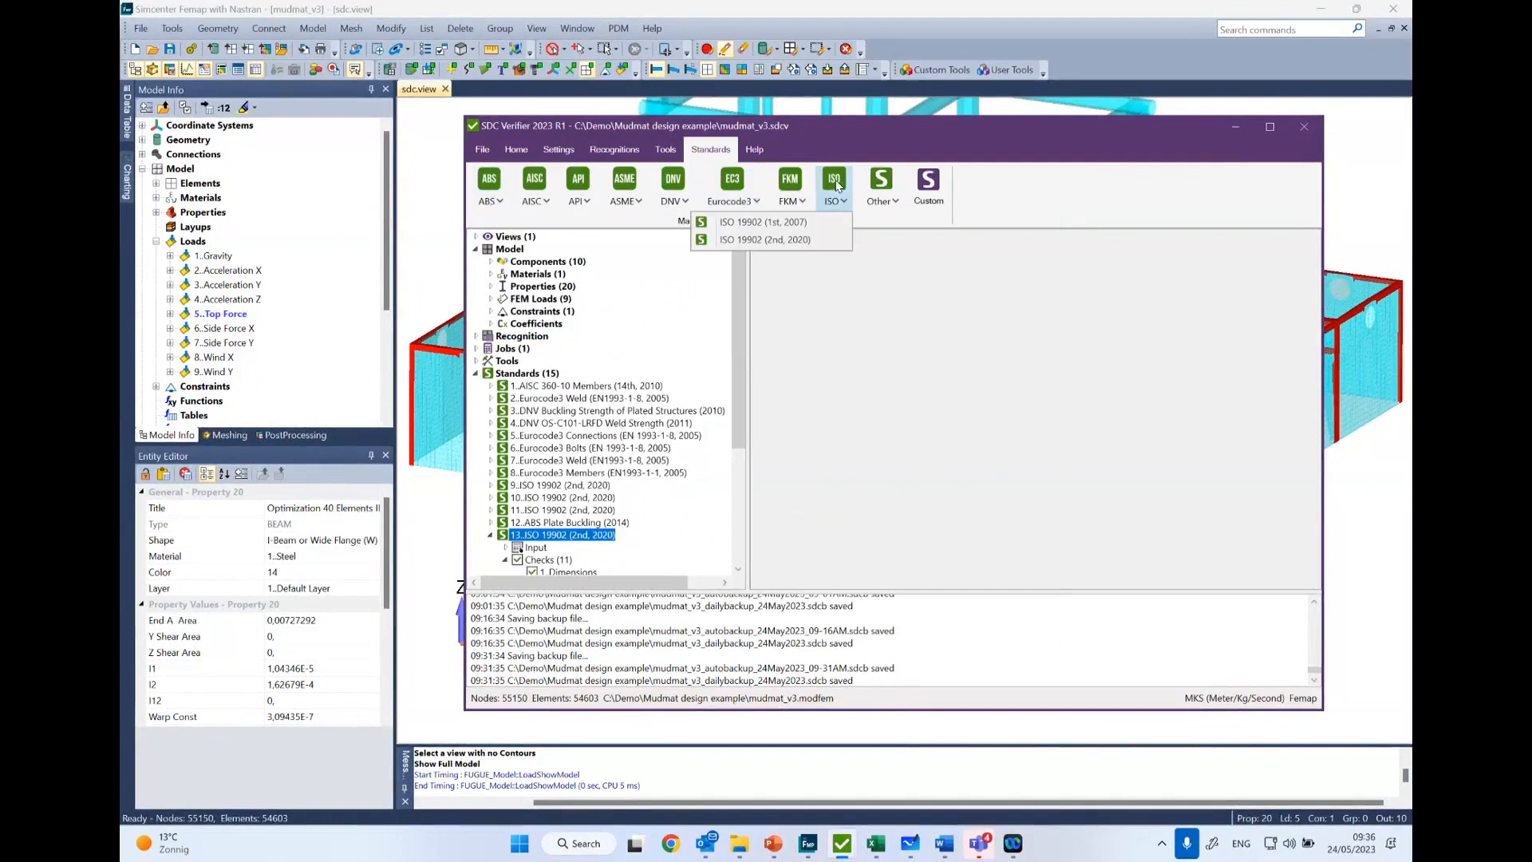
{"action": "left_click", "coordinate": [758, 241]}
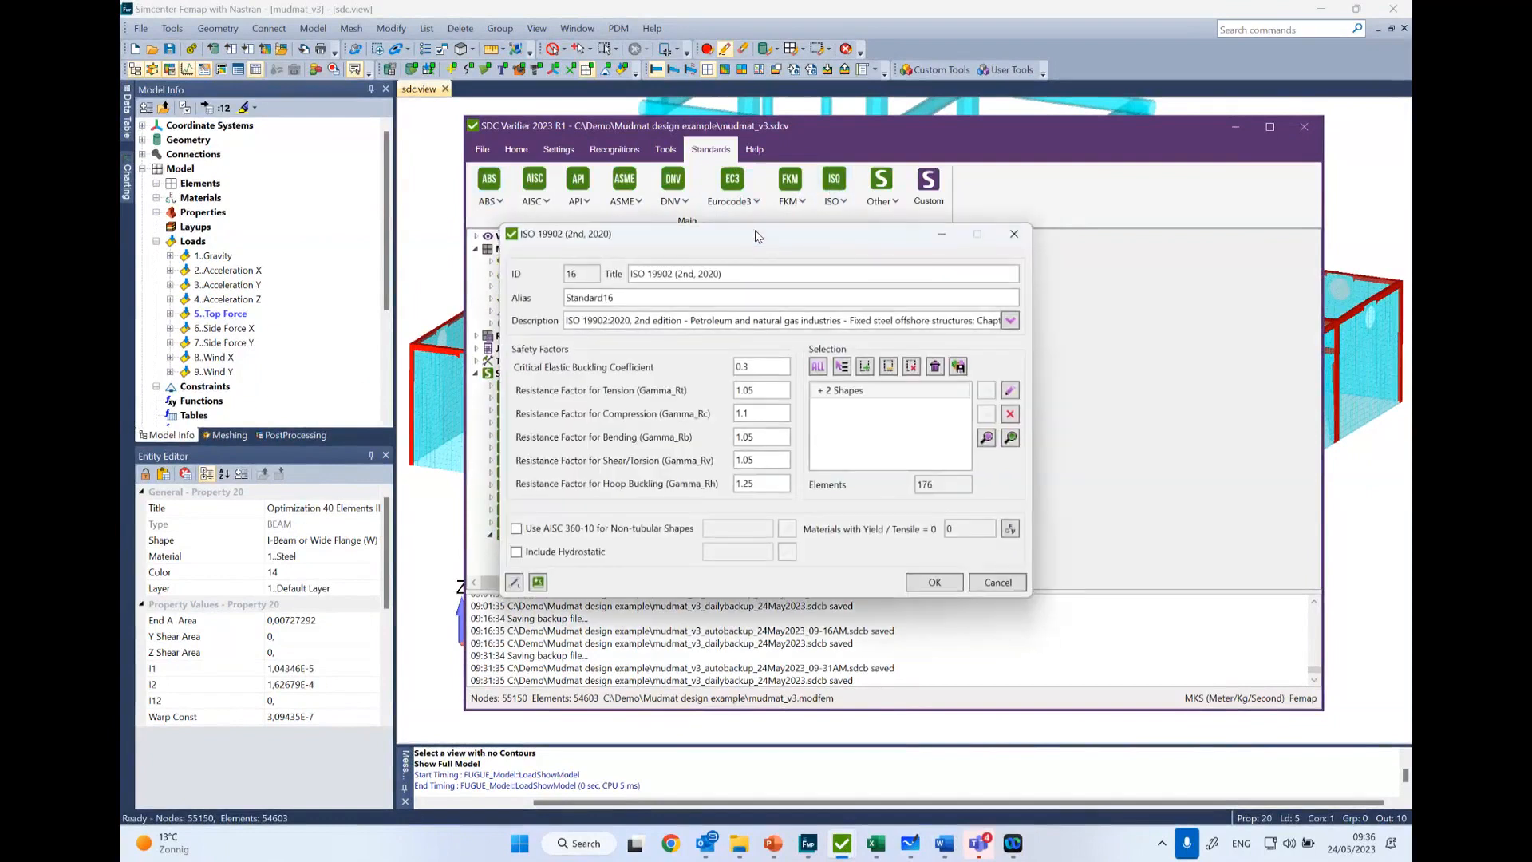
{"action": "left_click", "coordinate": [516, 529]}
{"action": "left_click", "coordinate": [873, 394]}
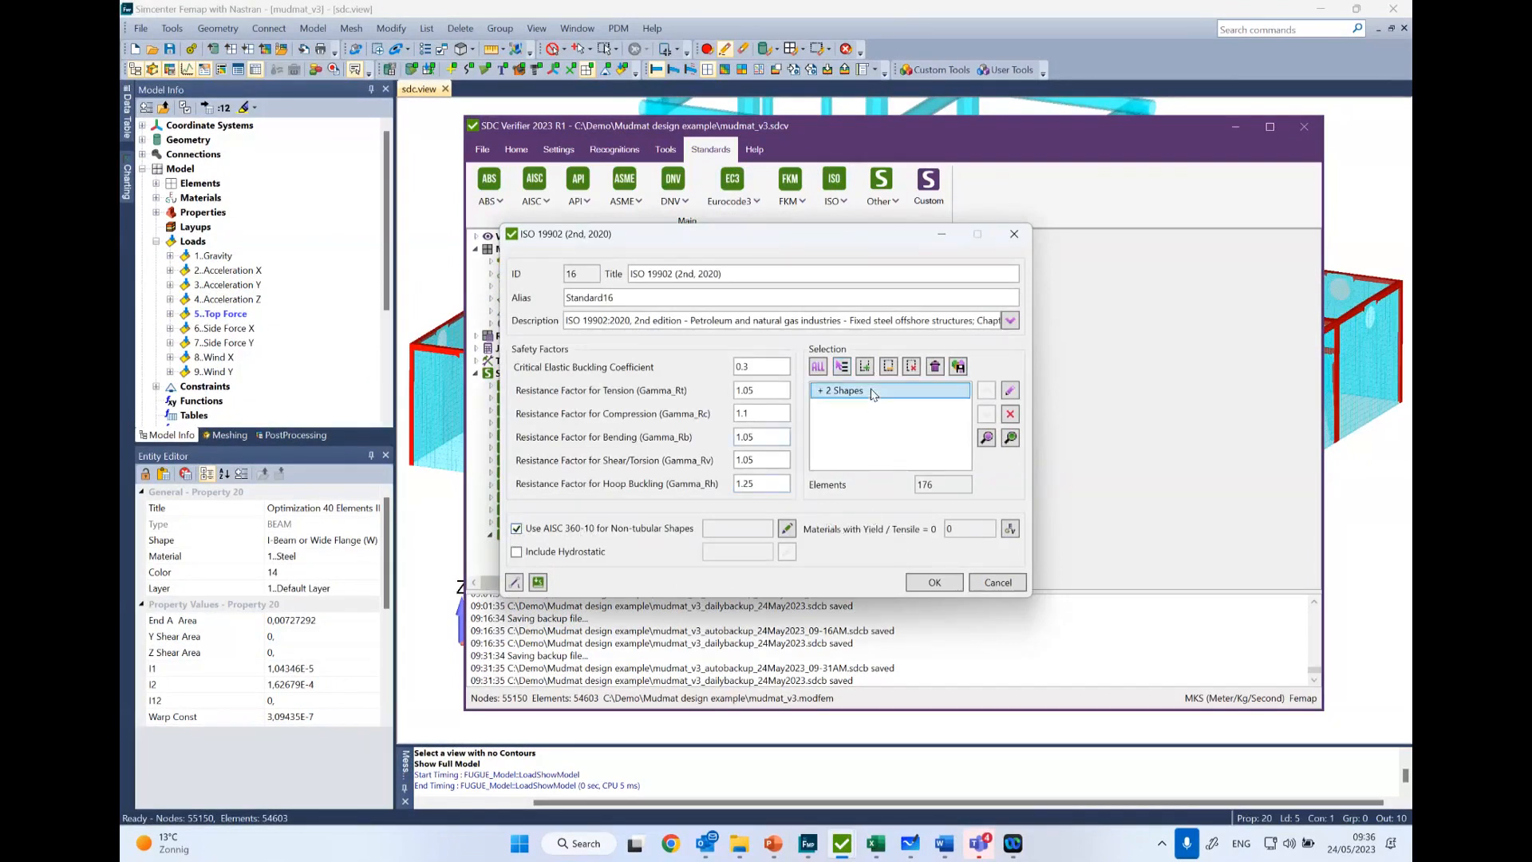
{"action": "left_click", "coordinate": [998, 583]}
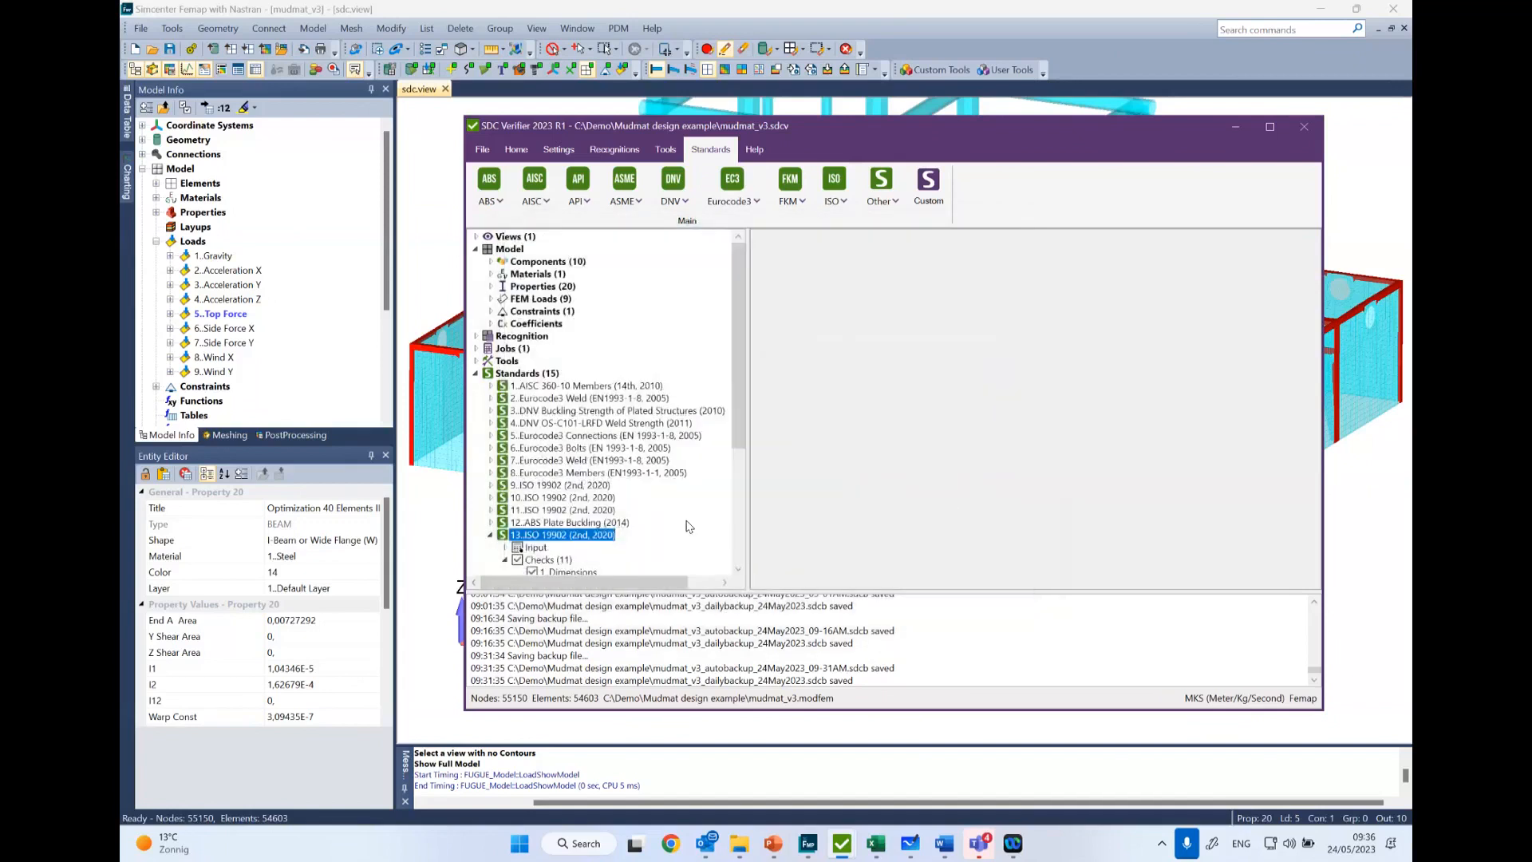
- Reopen standard 13, ISO 19902, for editing, request its standard custom settings, decline the overwrite and close without changes
{"action": "scroll", "coordinate": [685, 543], "scroll_direction": "down", "scroll_amount": 1}
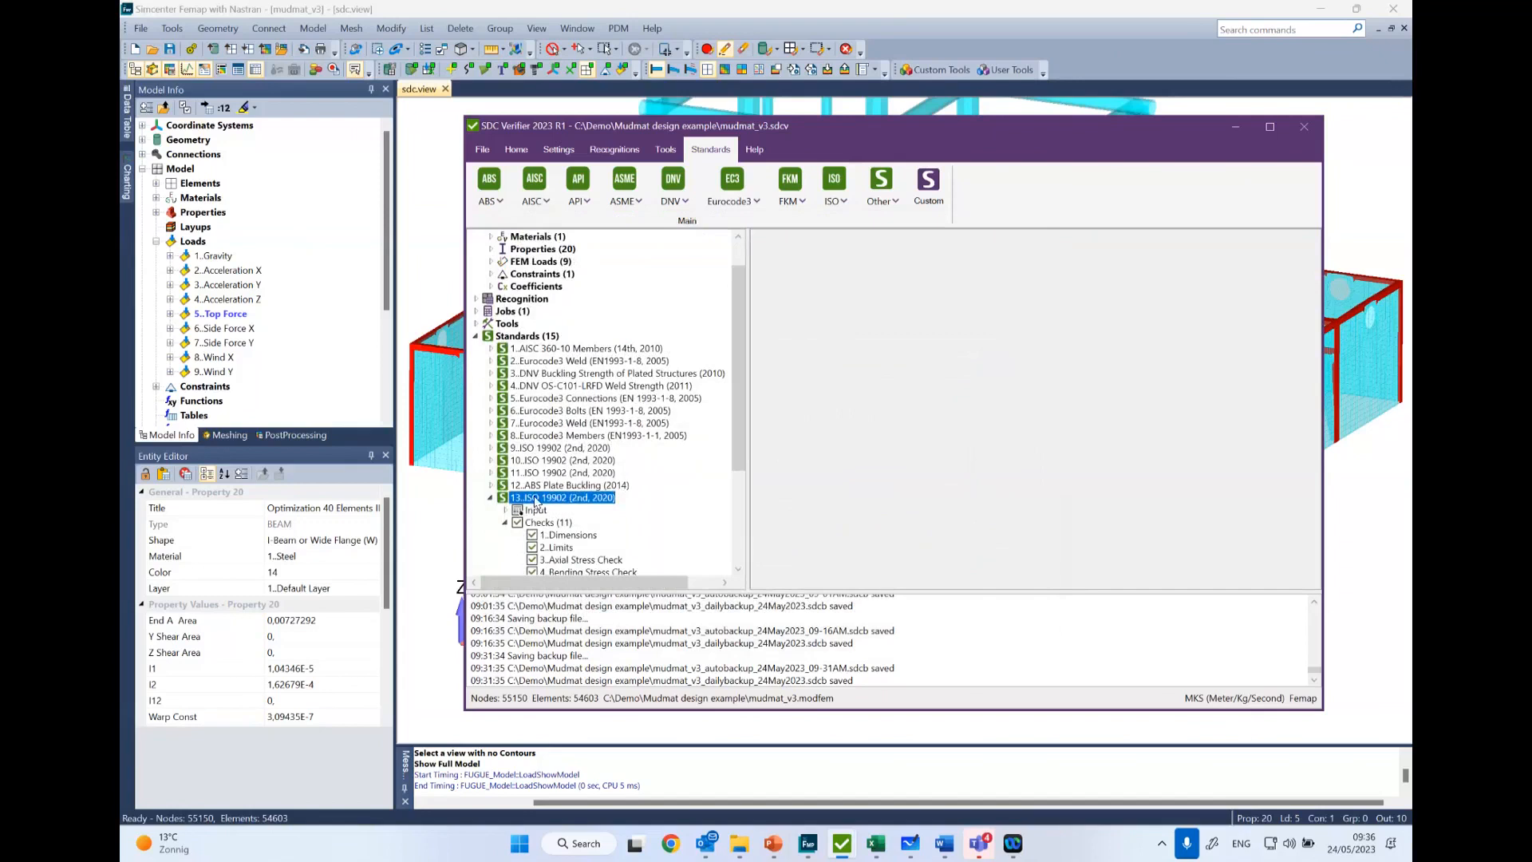
{"action": "scroll", "coordinate": [536, 502], "scroll_direction": "down", "scroll_amount": 4}
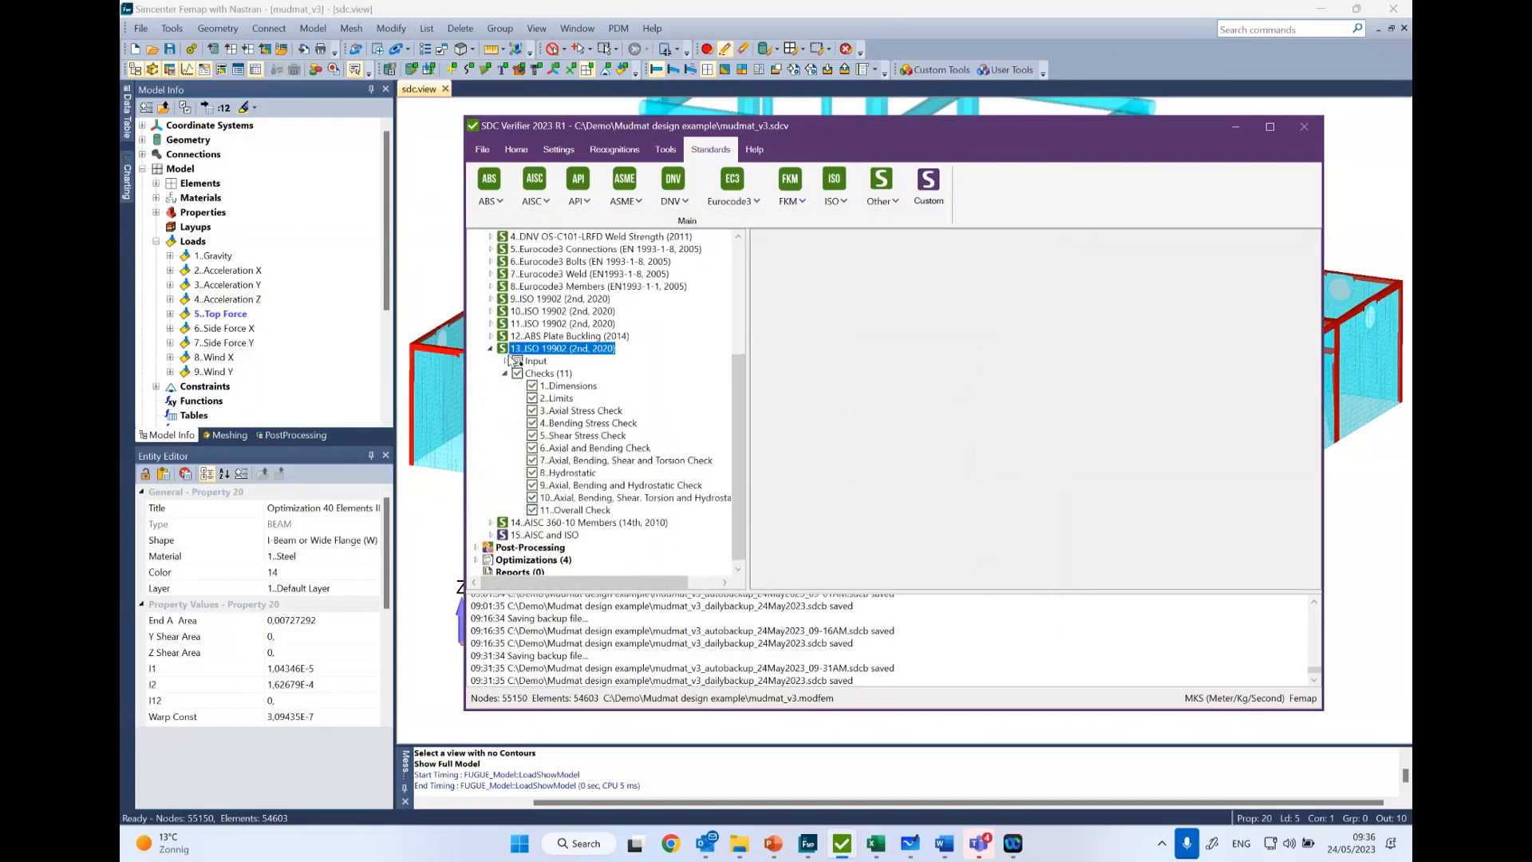
{"action": "right_click", "coordinate": [568, 352]}
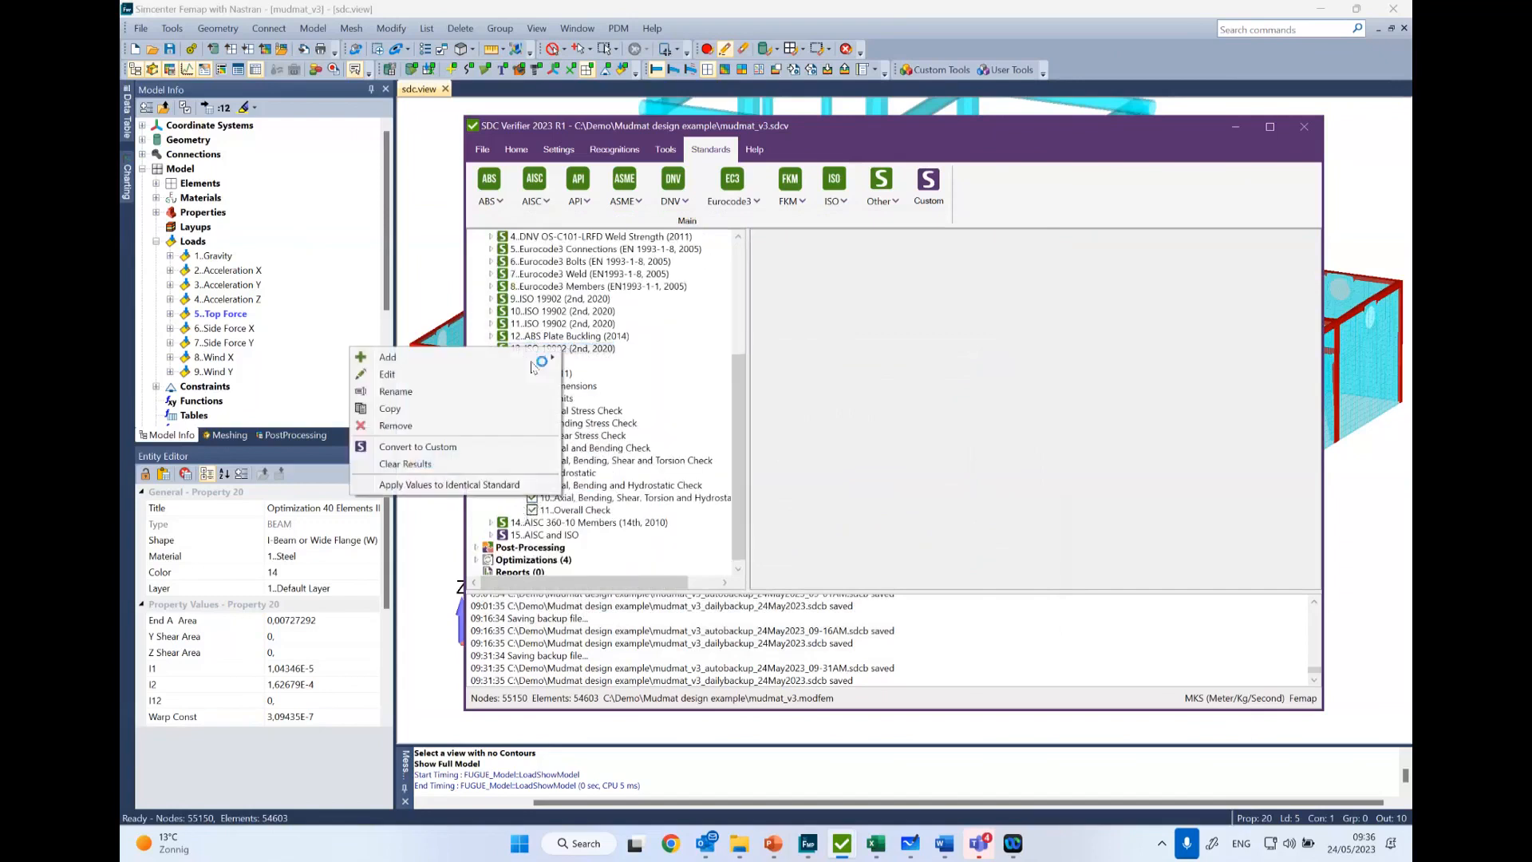
{"action": "left_click", "coordinate": [511, 375]}
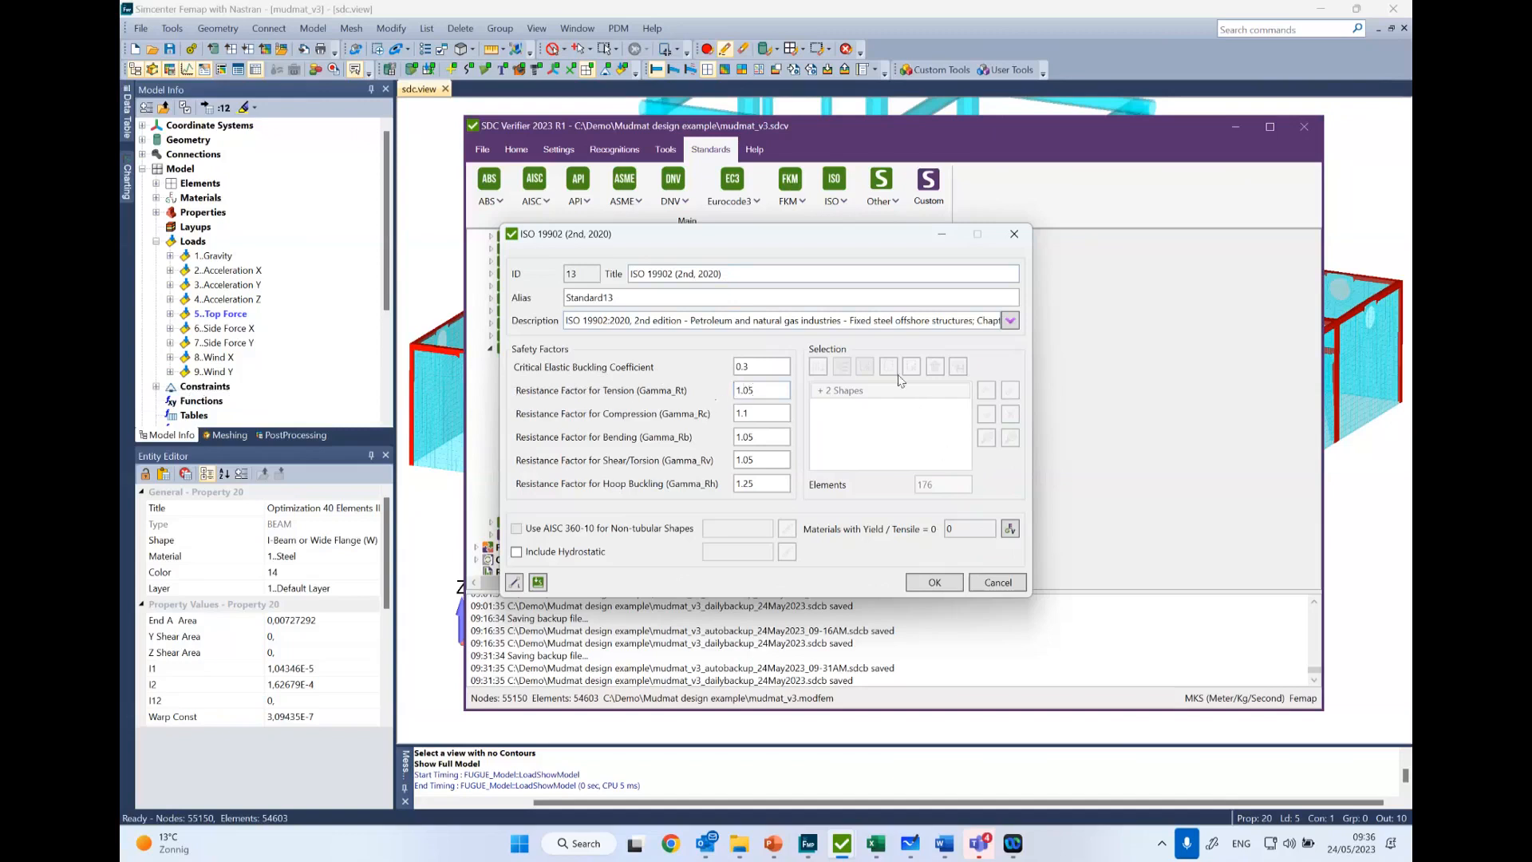
{"action": "left_click", "coordinate": [537, 584]}
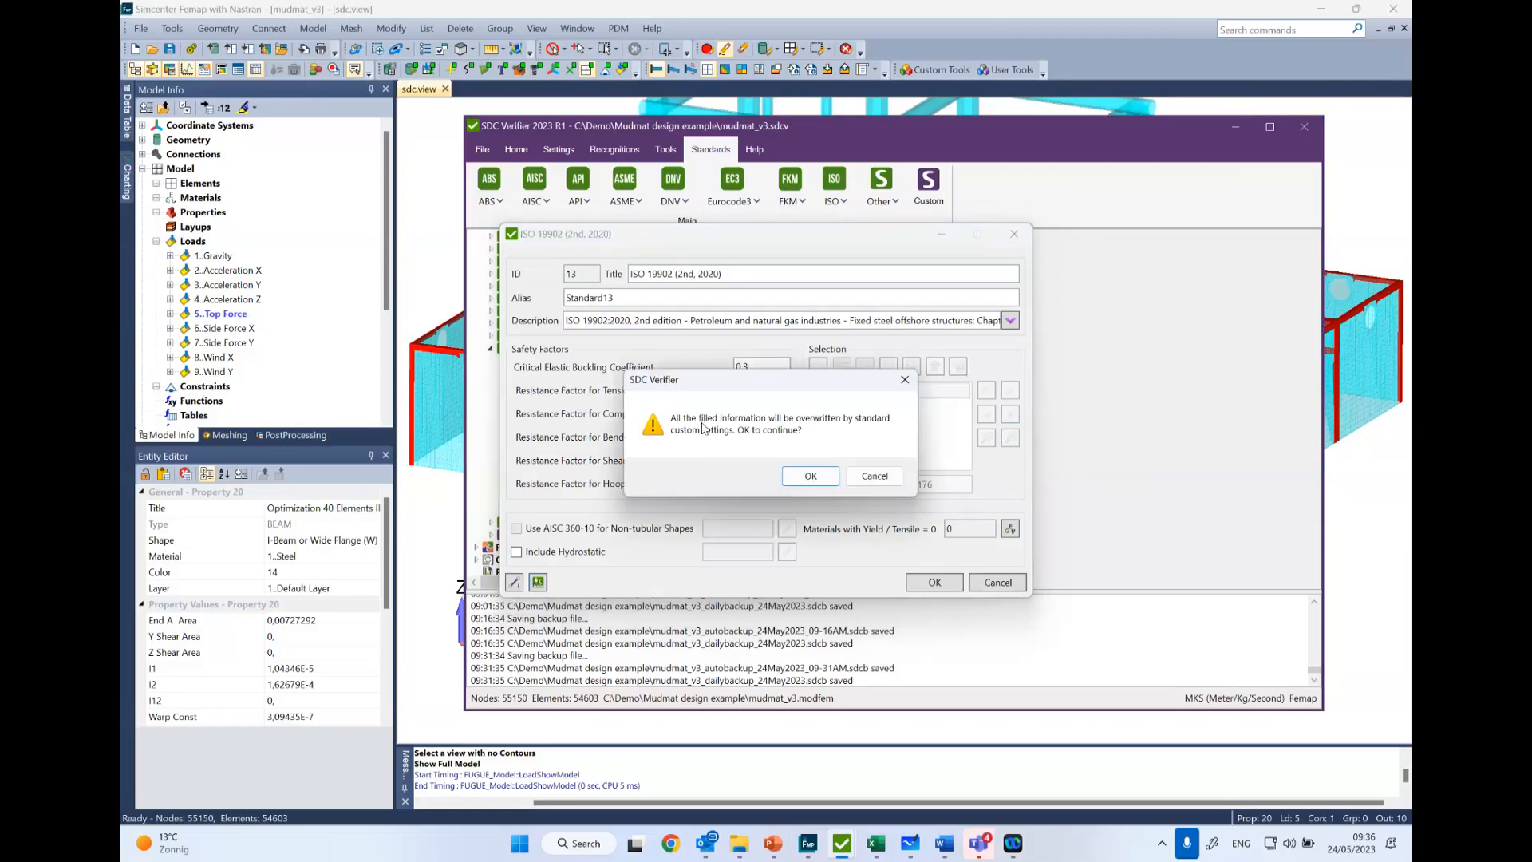
{"action": "left_click", "coordinate": [904, 381]}
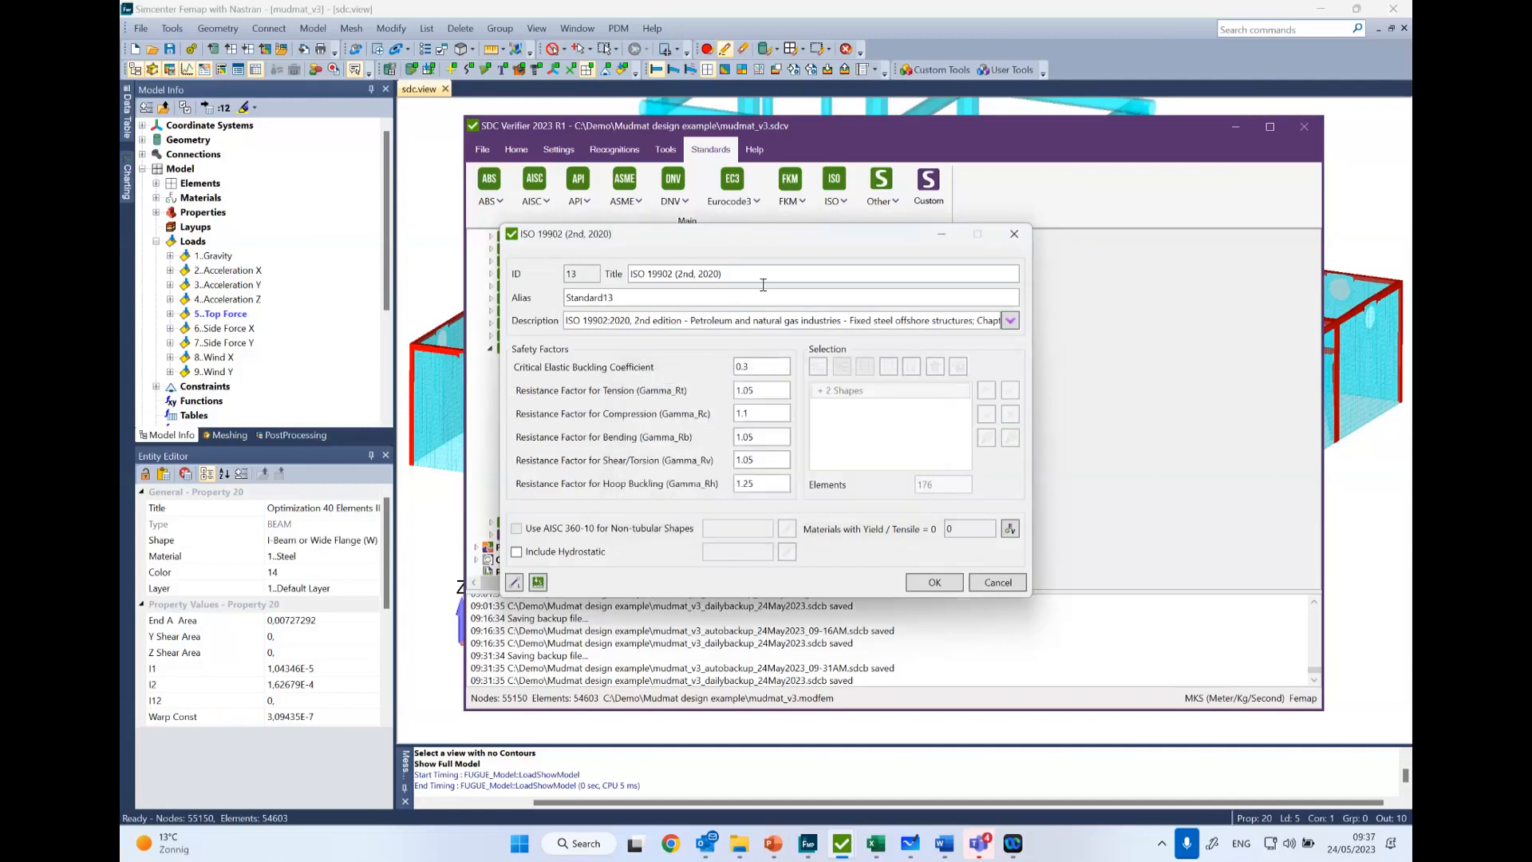
{"action": "left_click", "coordinate": [1015, 233]}
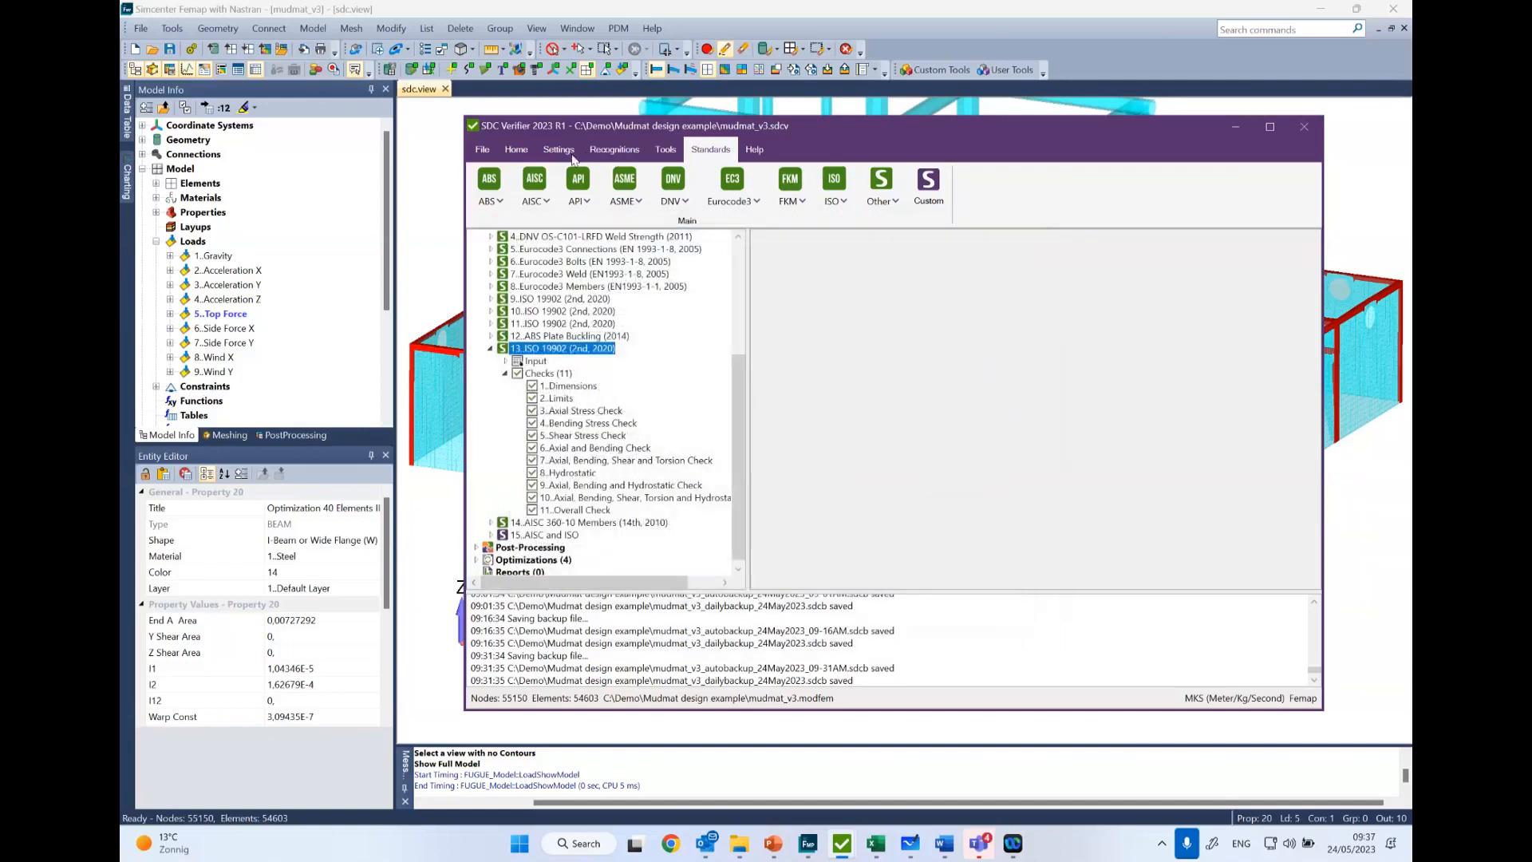
- Open the Standards Settings and browse the list of standards that accept custom default settings
{"action": "left_click", "coordinate": [559, 149]}
{"action": "left_click", "coordinate": [712, 194]}
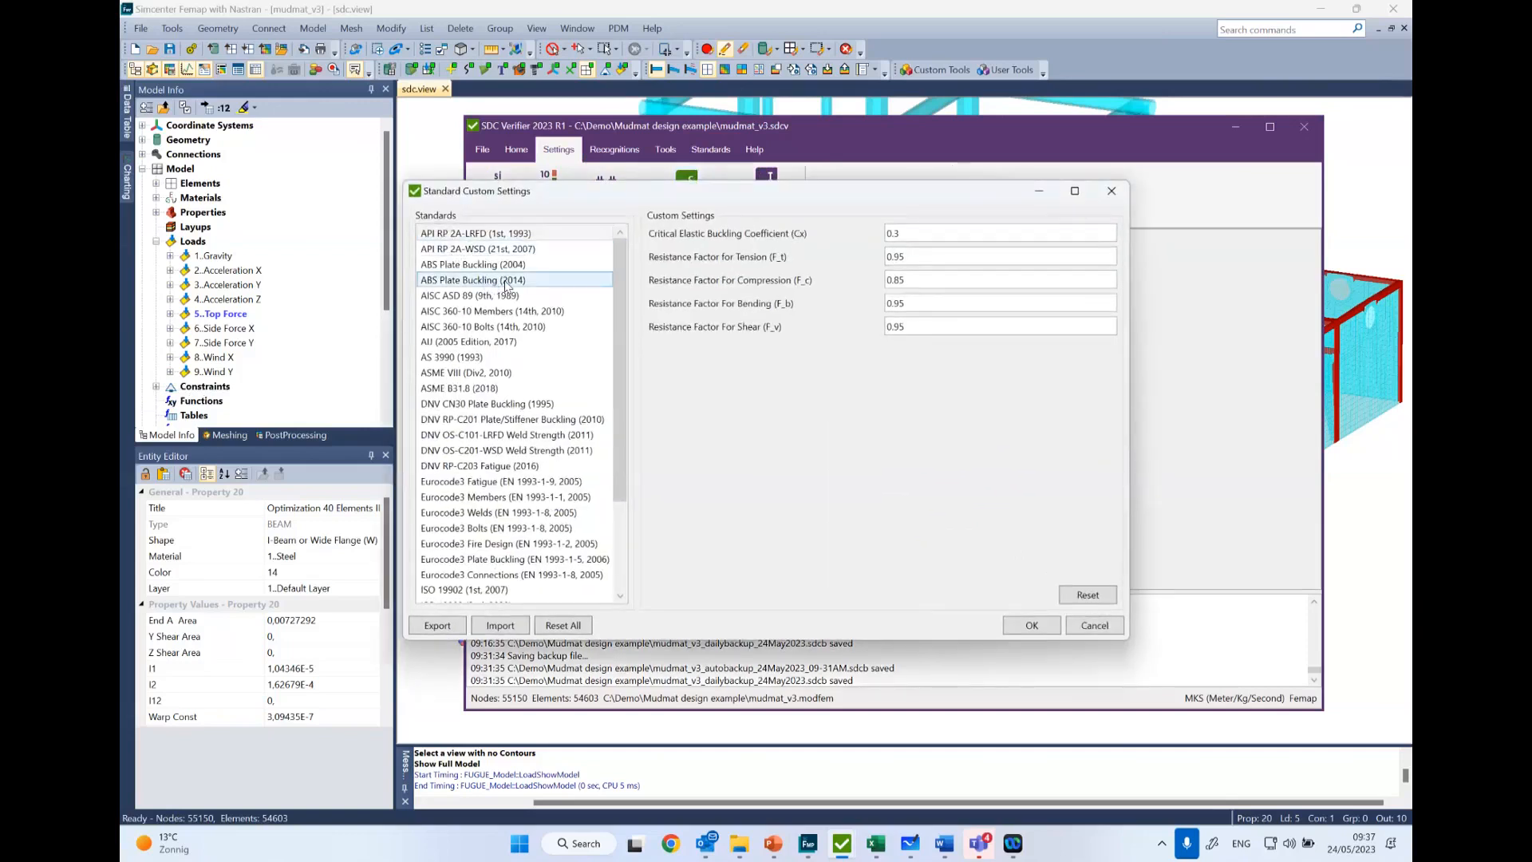
{"action": "scroll", "coordinate": [482, 403], "scroll_direction": "down", "scroll_amount": 3}
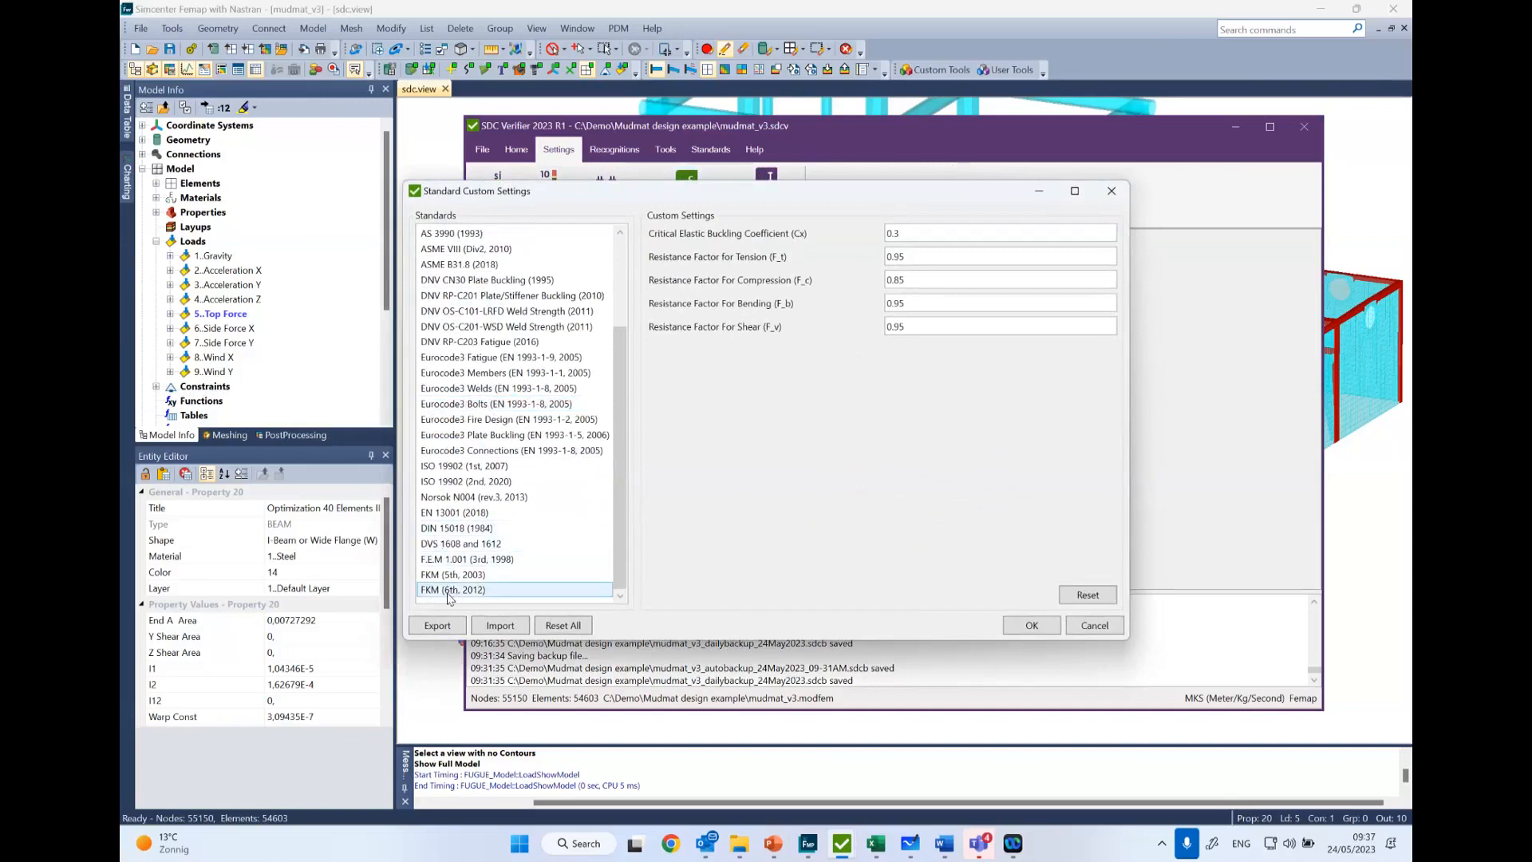
{"action": "scroll", "coordinate": [452, 334], "scroll_direction": "up", "scroll_amount": 1}
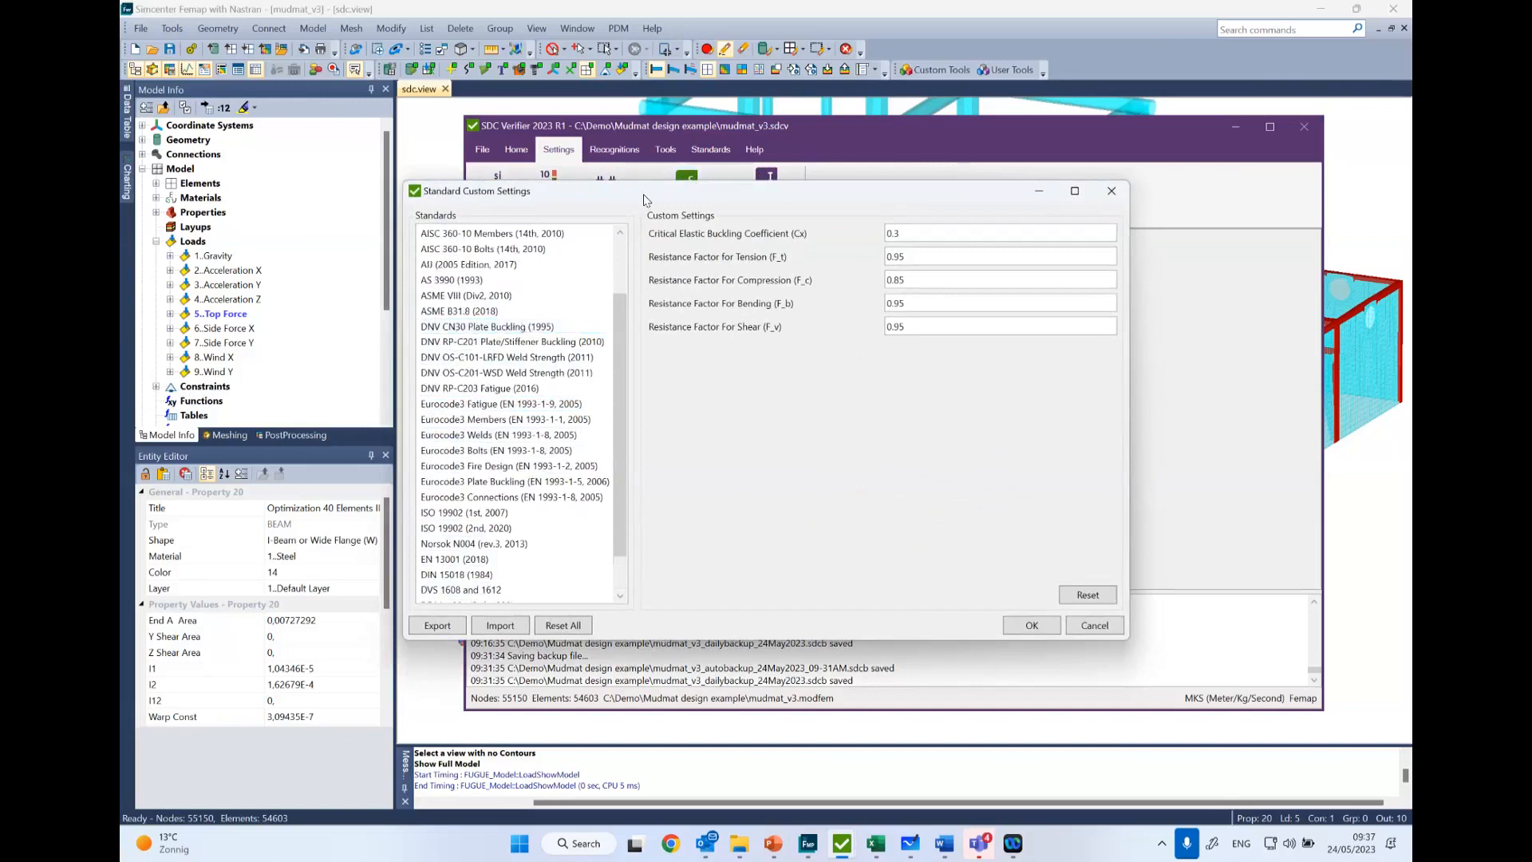
{"action": "left_click_drag", "start_coordinate": [644, 198], "coordinate": [670, 275]}
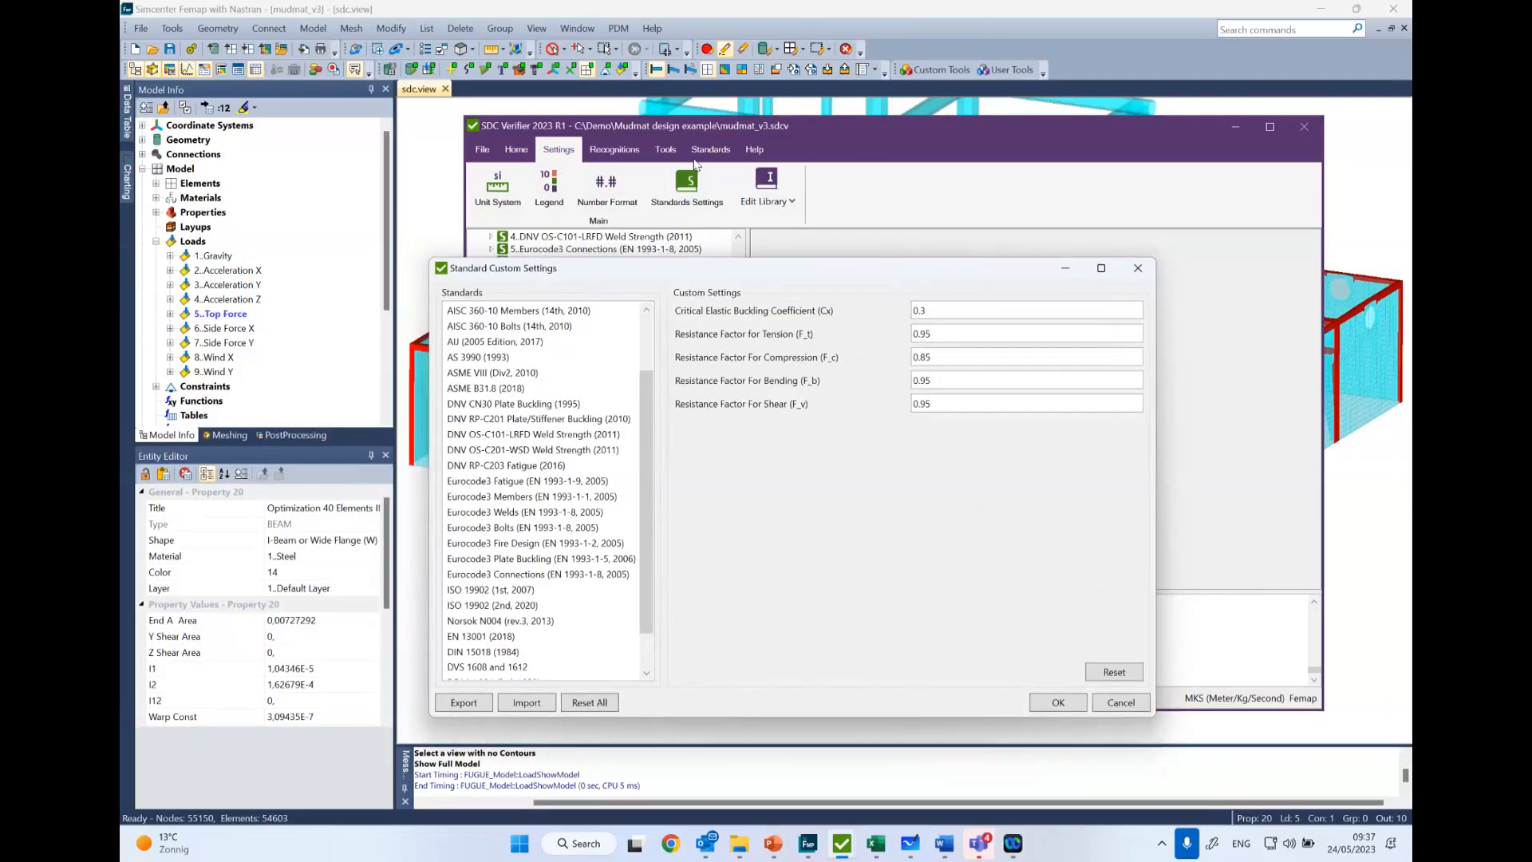
{"action": "scroll", "coordinate": [513, 405], "scroll_direction": "down", "scroll_amount": 1}
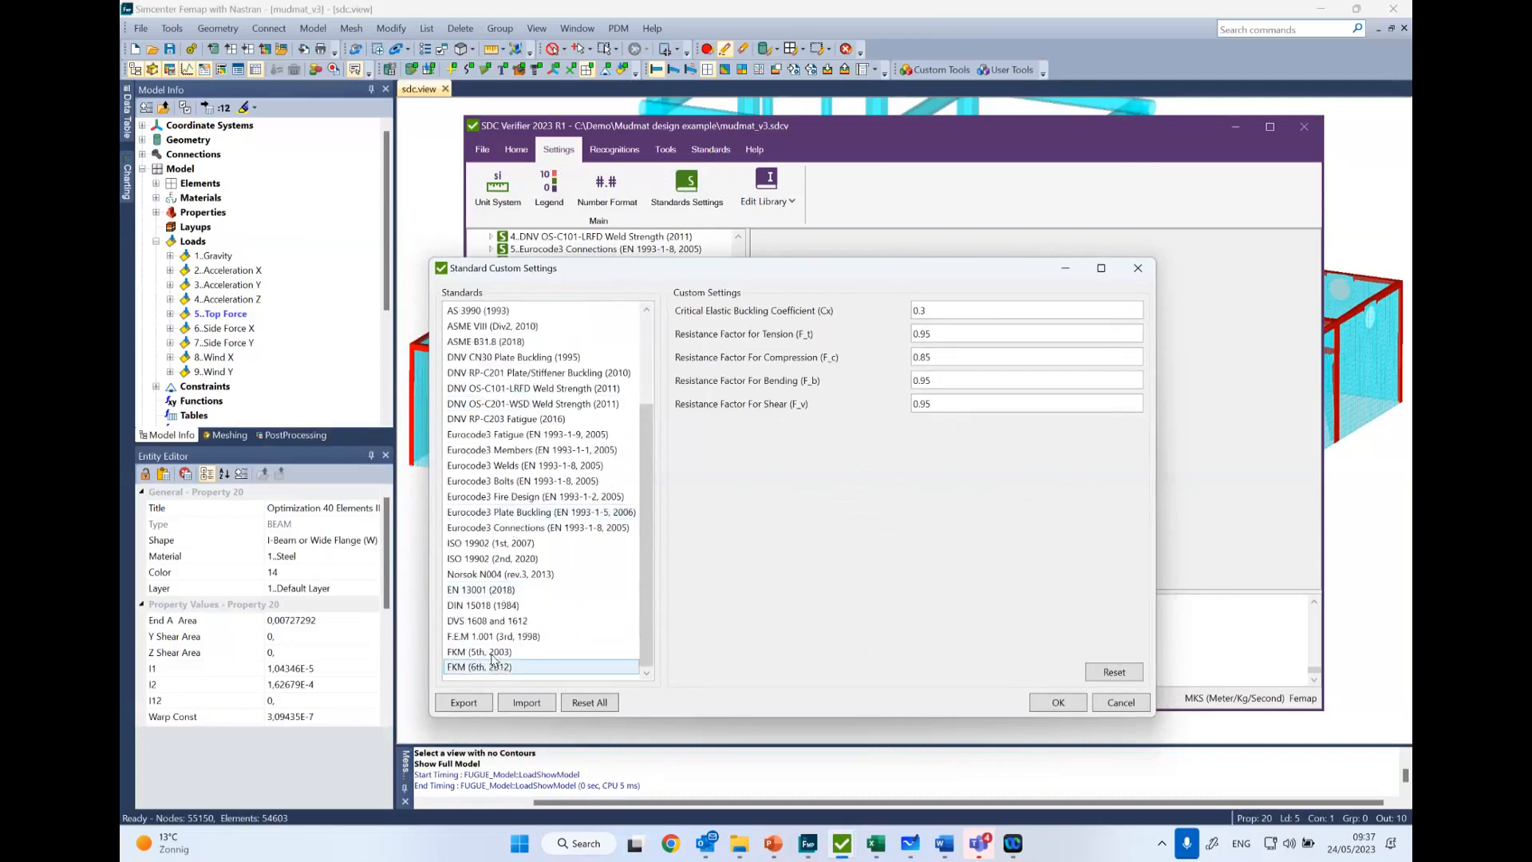
- Review the custom settings of ISO 19902 (2nd, 2020), including resistance factors and hydrostatic and wave parameters, and close the dialog
{"action": "left_click", "coordinate": [469, 561]}
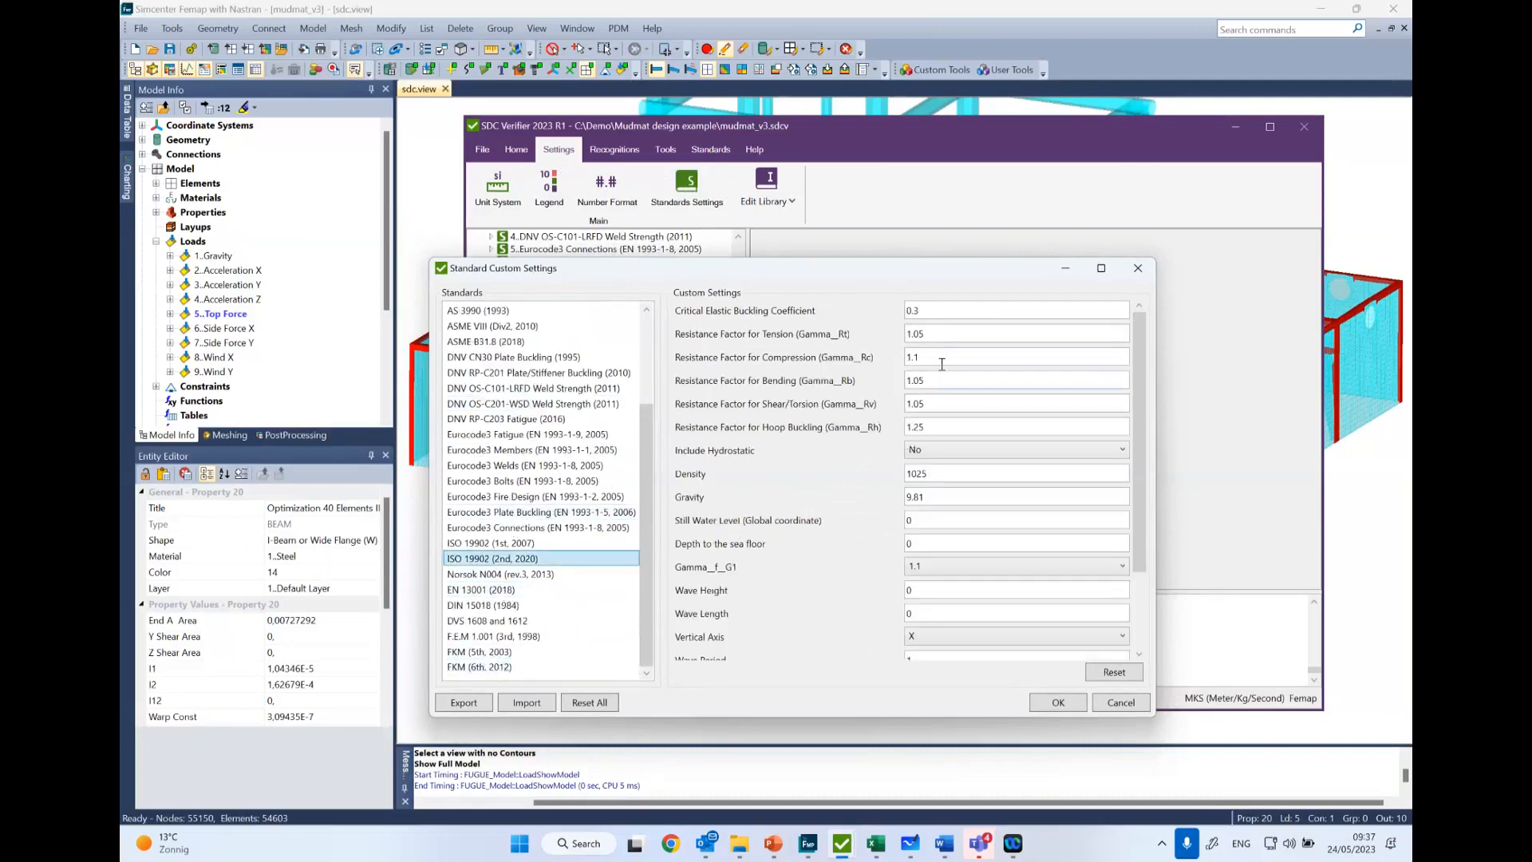
{"action": "scroll", "coordinate": [935, 415], "scroll_direction": "down", "scroll_amount": 2}
{"action": "scroll", "coordinate": [872, 582], "scroll_direction": "up", "scroll_amount": 2}
{"action": "scroll", "coordinate": [908, 525], "scroll_direction": "down", "scroll_amount": 2}
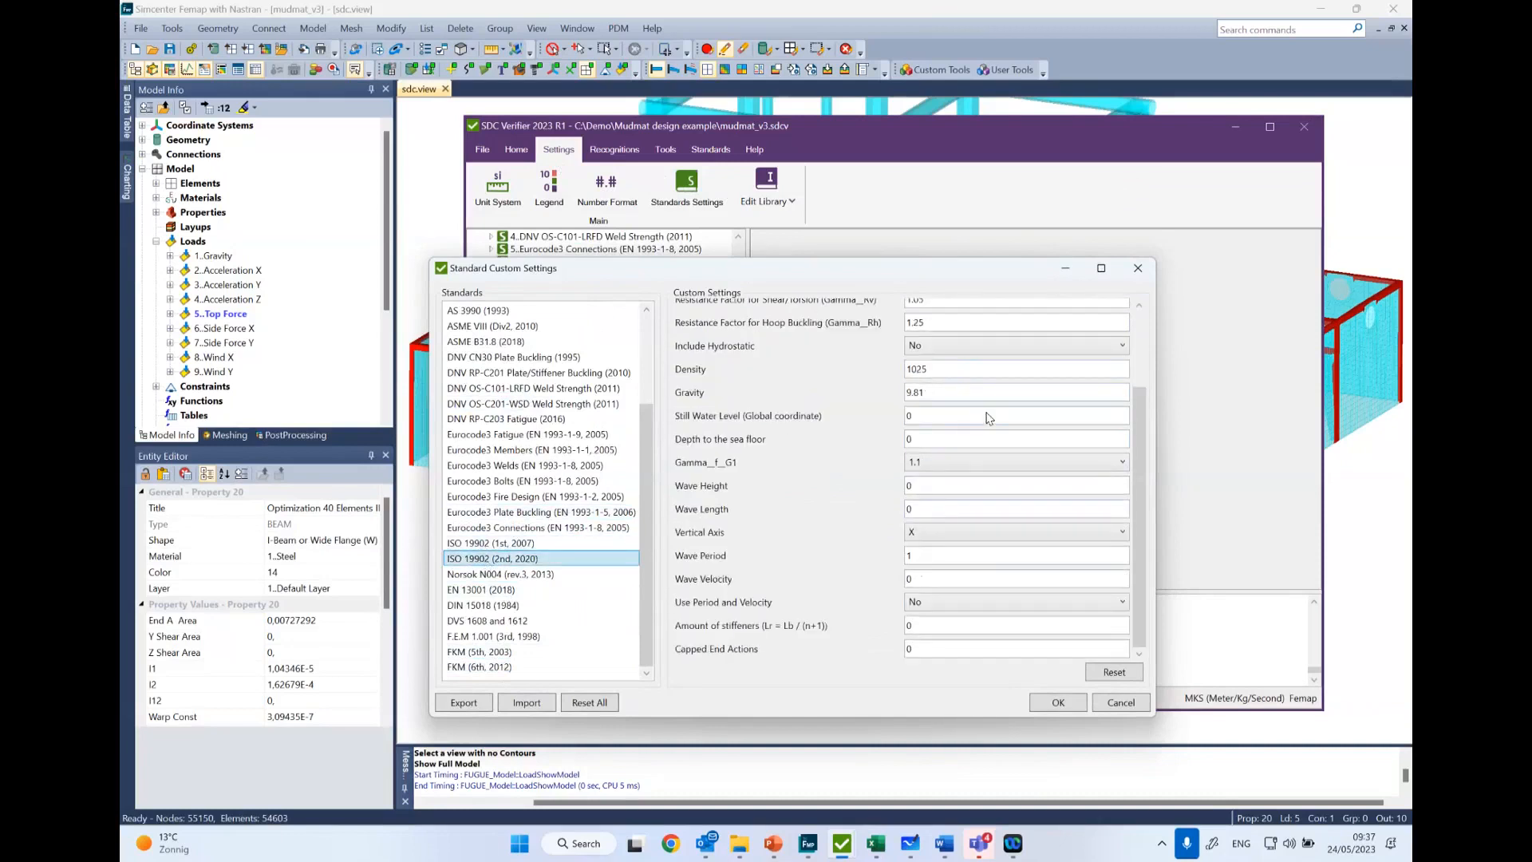
{"action": "scroll", "coordinate": [989, 419], "scroll_direction": "up", "scroll_amount": 3}
{"action": "left_click", "coordinate": [1138, 268]}
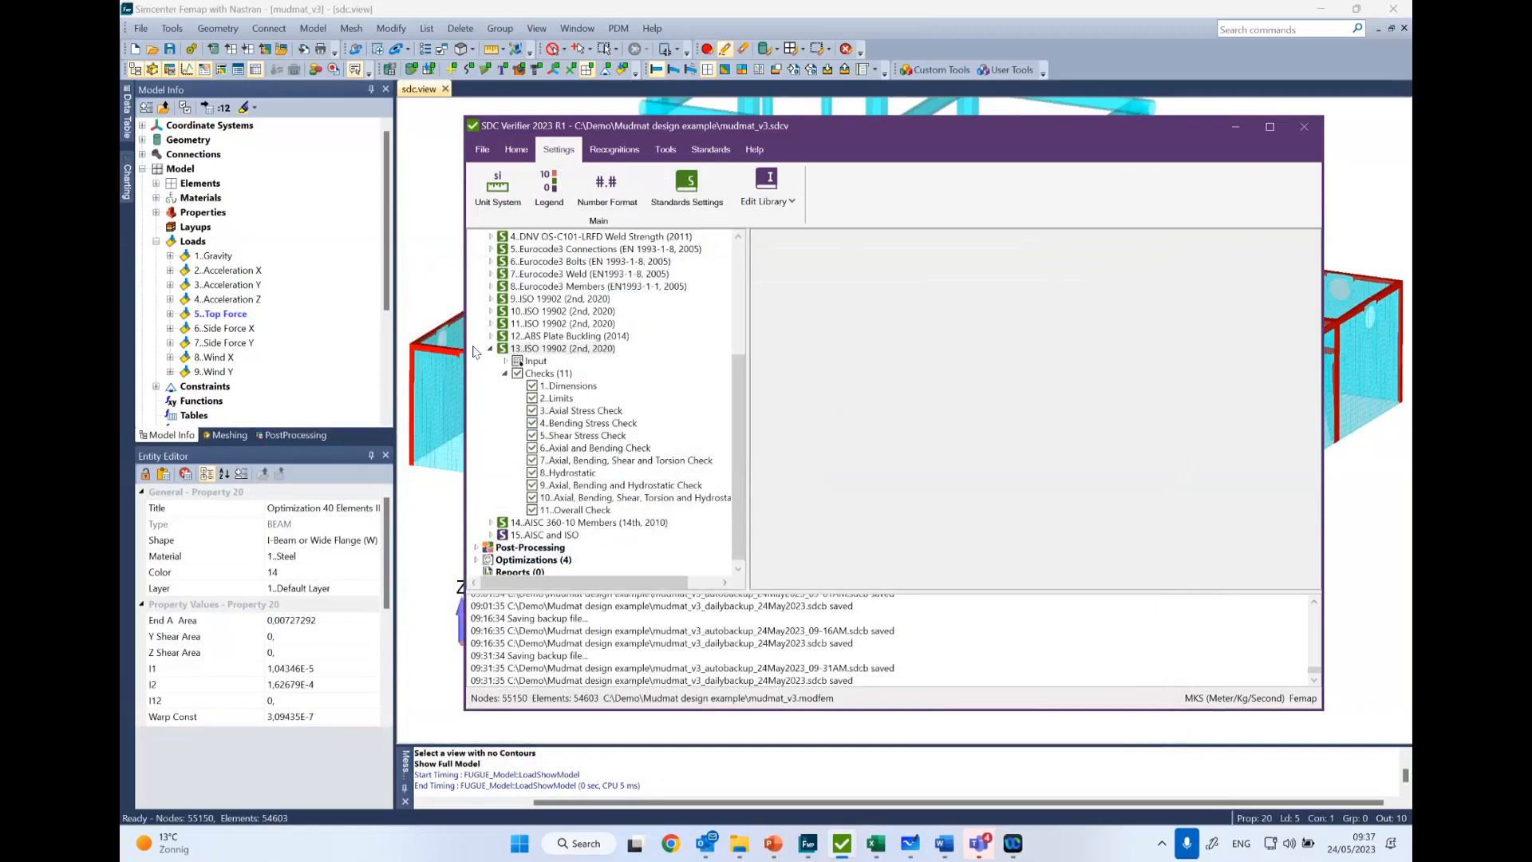
- Expand the custom standard 15, AISC and ISO, and select it to view its check and plot
{"action": "left_click", "coordinate": [491, 536]}
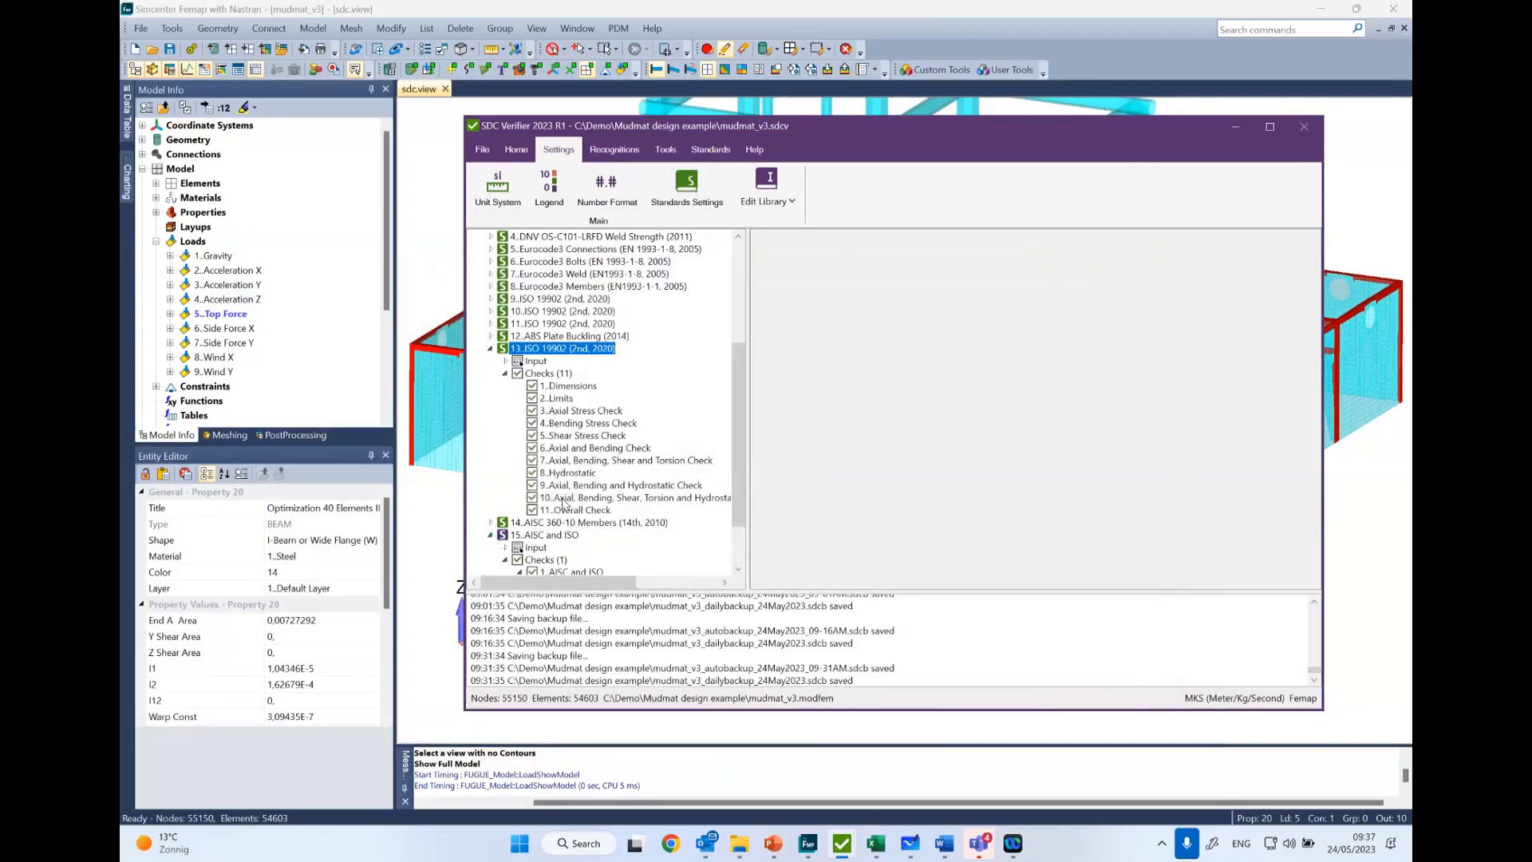
{"action": "scroll", "coordinate": [564, 501], "scroll_direction": "down", "scroll_amount": 1}
{"action": "left_click", "coordinate": [564, 498]}
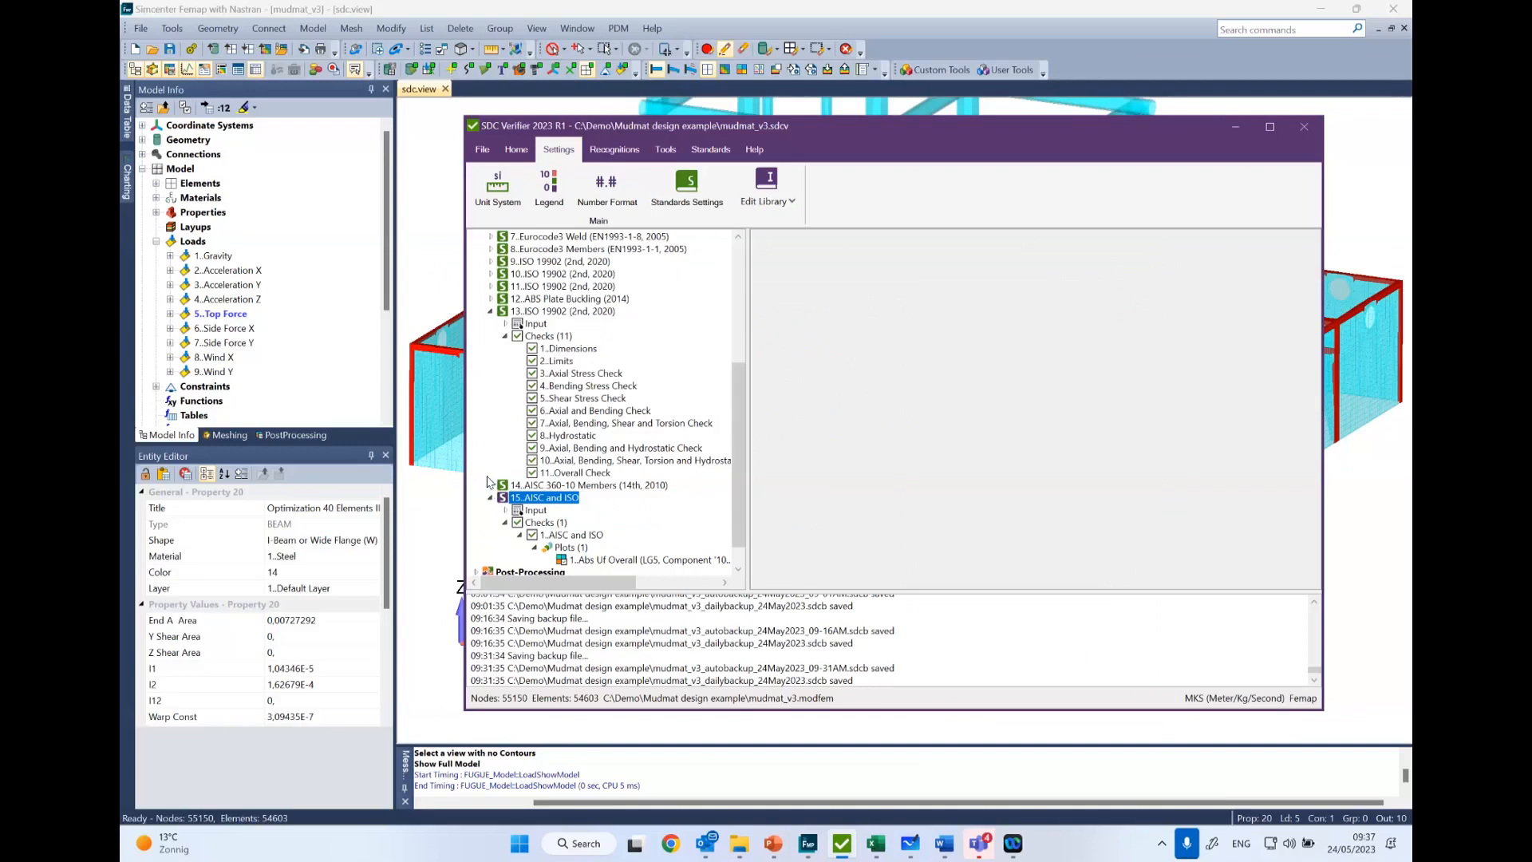
- Review the parameter formulas of the custom AISC and ISO check and close it without keeping modifications
{"action": "right_click", "coordinate": [585, 536]}
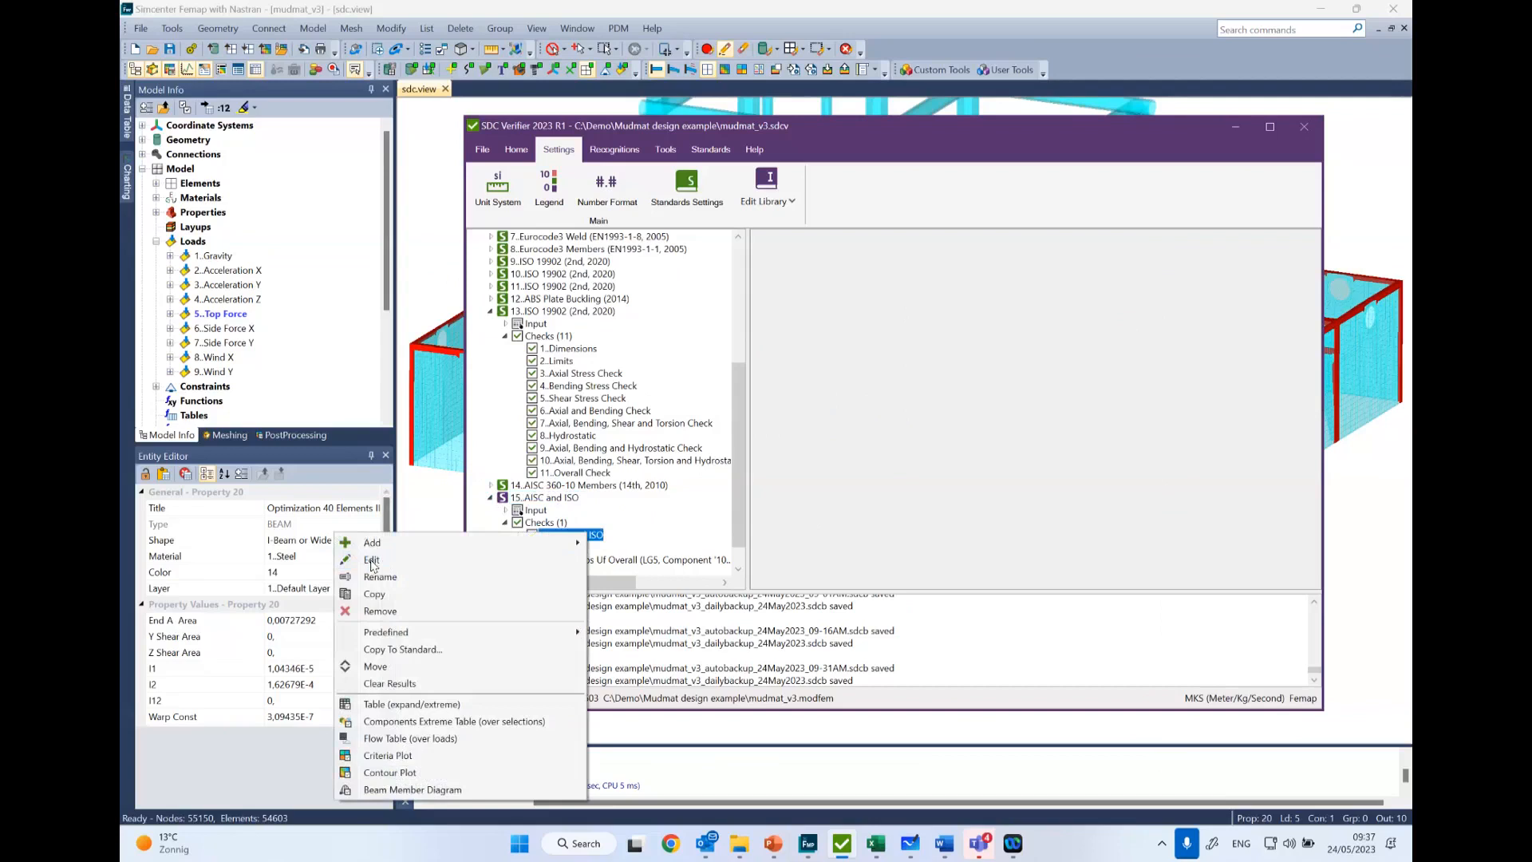
{"action": "left_click", "coordinate": [371, 561]}
{"action": "scroll", "coordinate": [813, 431], "scroll_direction": "down", "scroll_amount": 2}
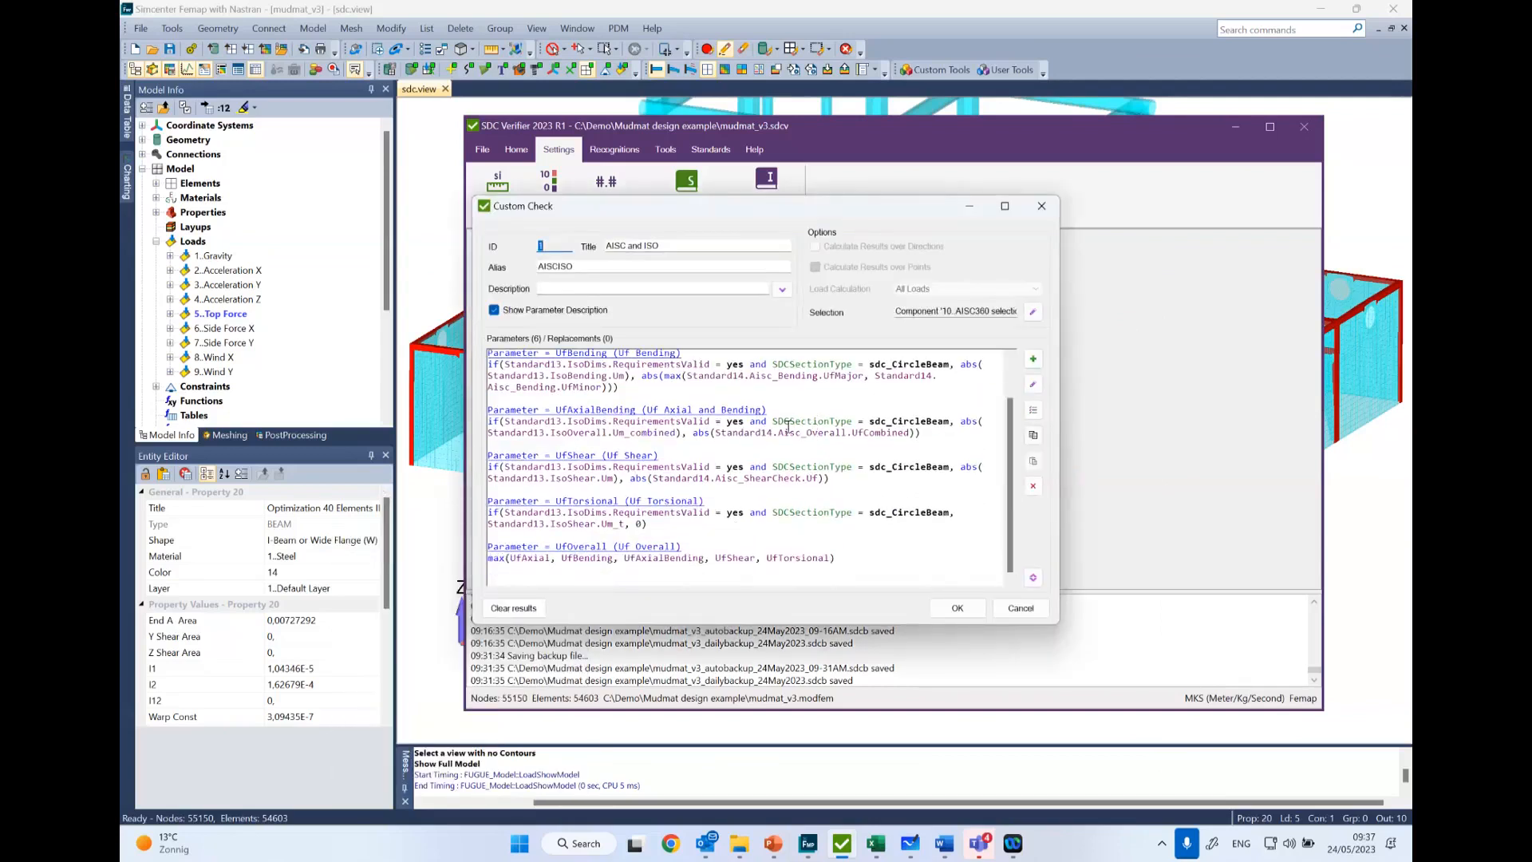
{"action": "left_click_drag", "start_coordinate": [554, 467], "coordinate": [569, 467]}
{"action": "scroll", "coordinate": [565, 464], "scroll_direction": "up", "scroll_amount": 2}
{"action": "scroll", "coordinate": [563, 464], "scroll_direction": "down", "scroll_amount": 2}
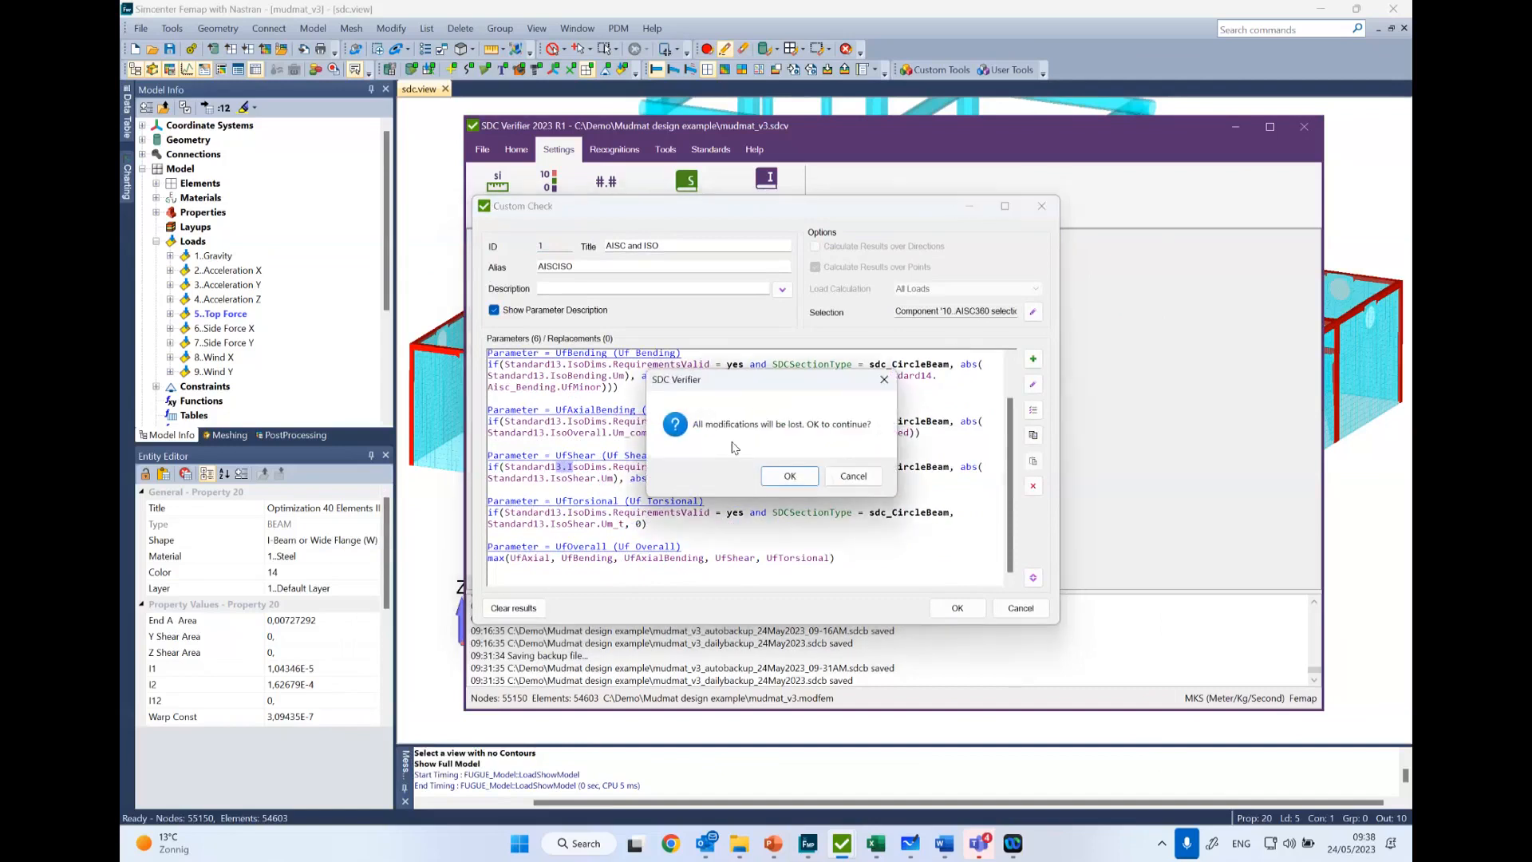
{"action": "left_click", "coordinate": [786, 477]}
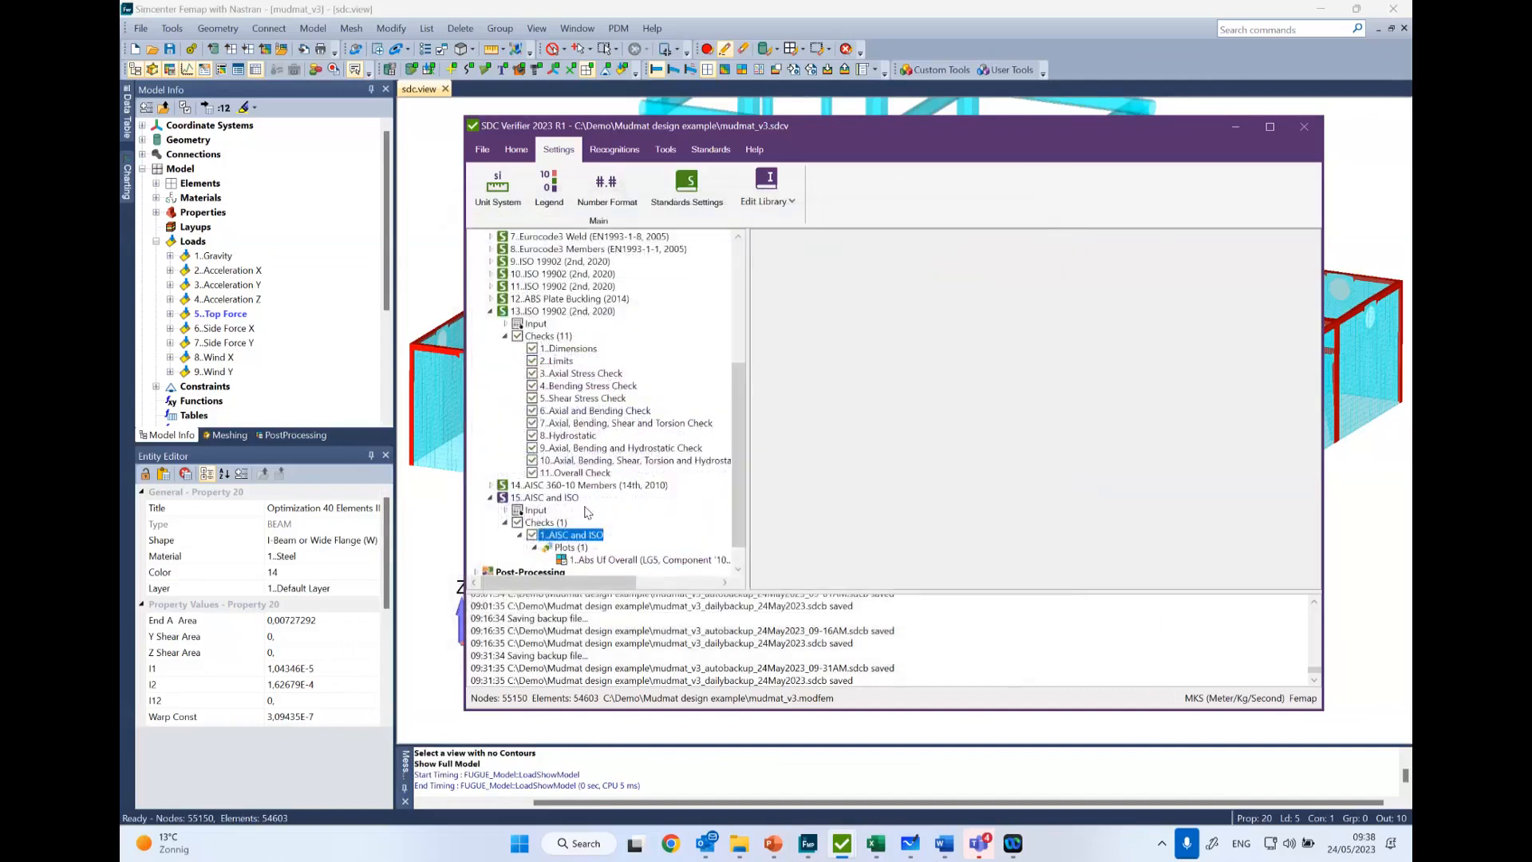
- Display the Abs Uf Overall plot of the custom AISC and ISO check on the model
{"action": "scroll", "coordinate": [601, 544], "scroll_direction": "down", "scroll_amount": 1}
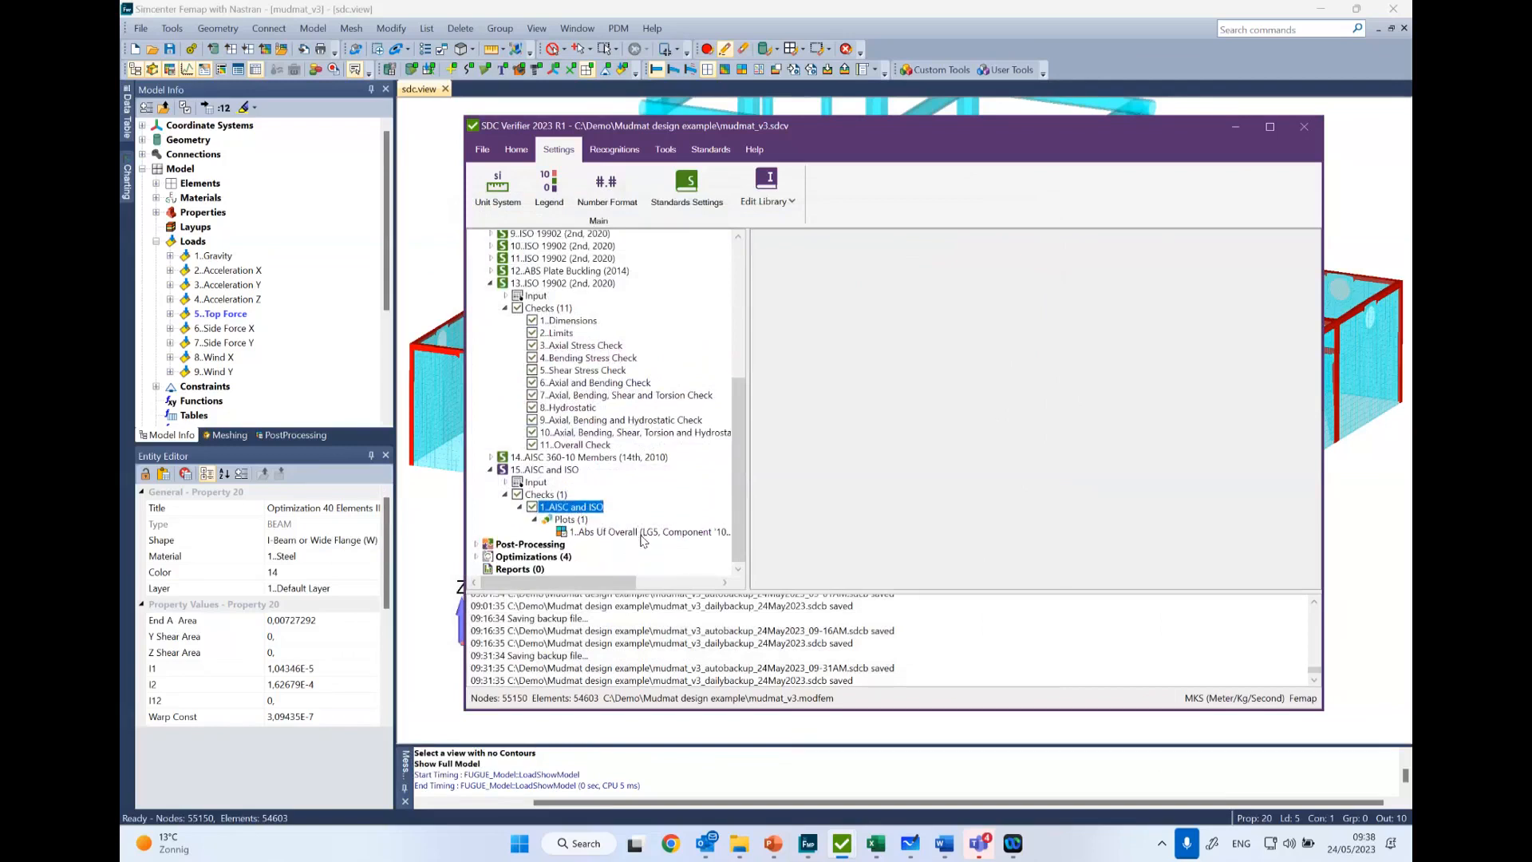
{"action": "left_click", "coordinate": [600, 533]}
{"action": "left_click_drag", "start_coordinate": [620, 581], "coordinate": [565, 581]}
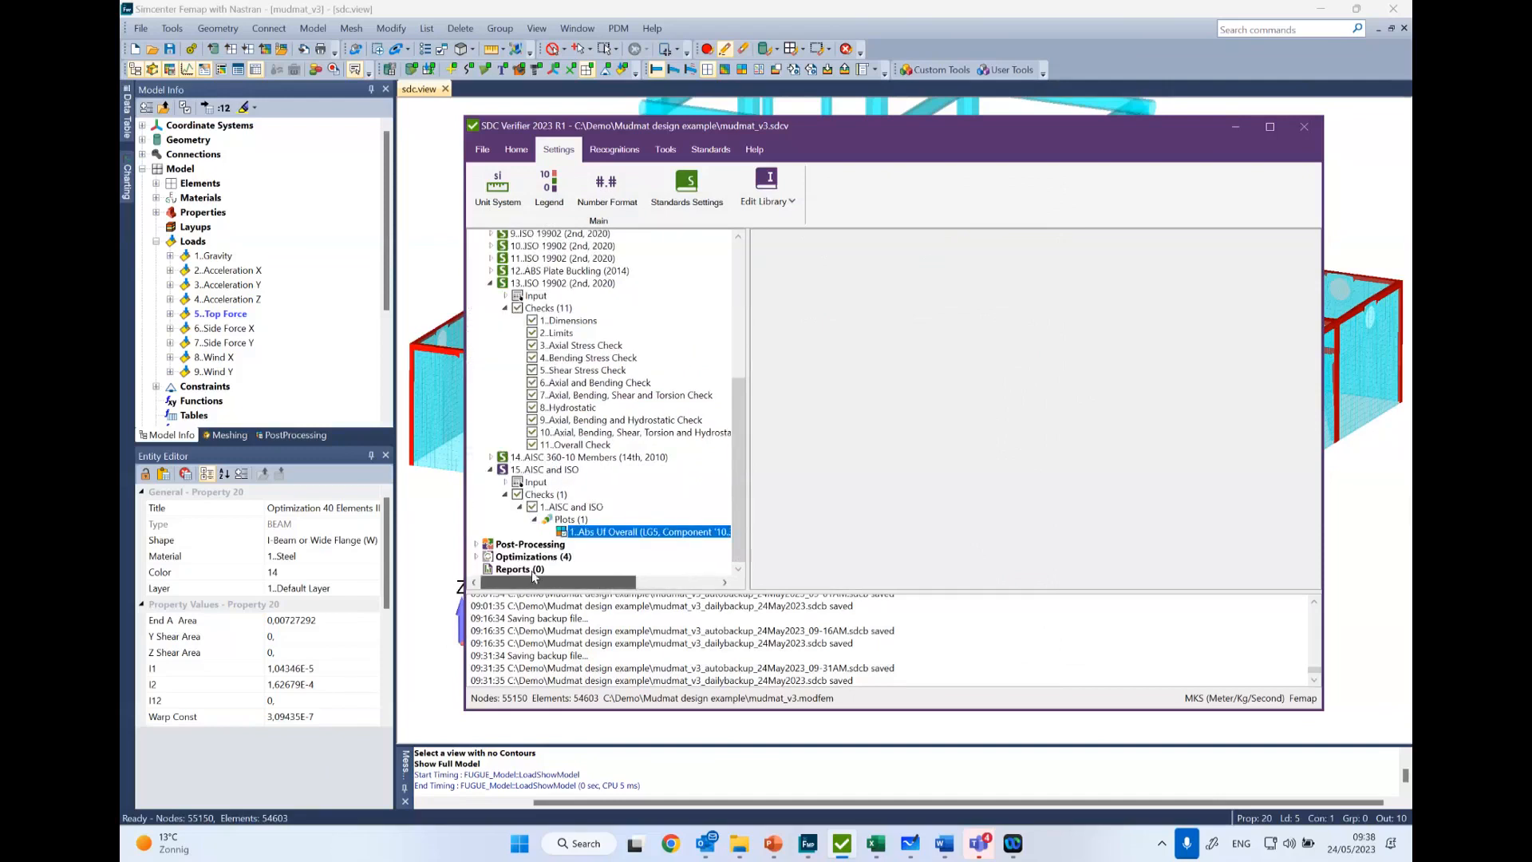
{"action": "right_click", "coordinate": [570, 514]}
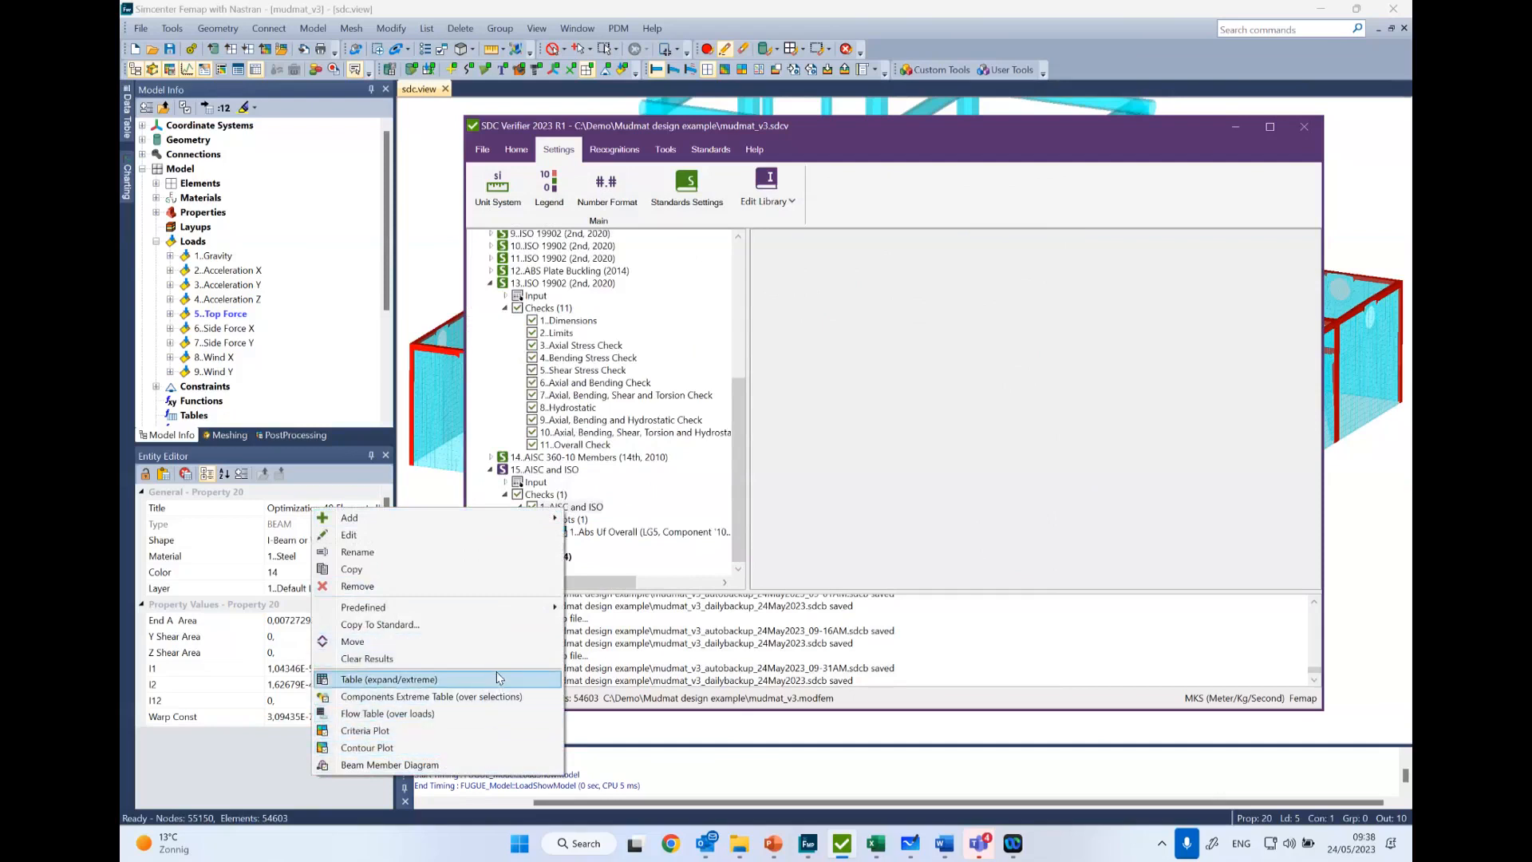
{"action": "left_click", "coordinate": [636, 524]}
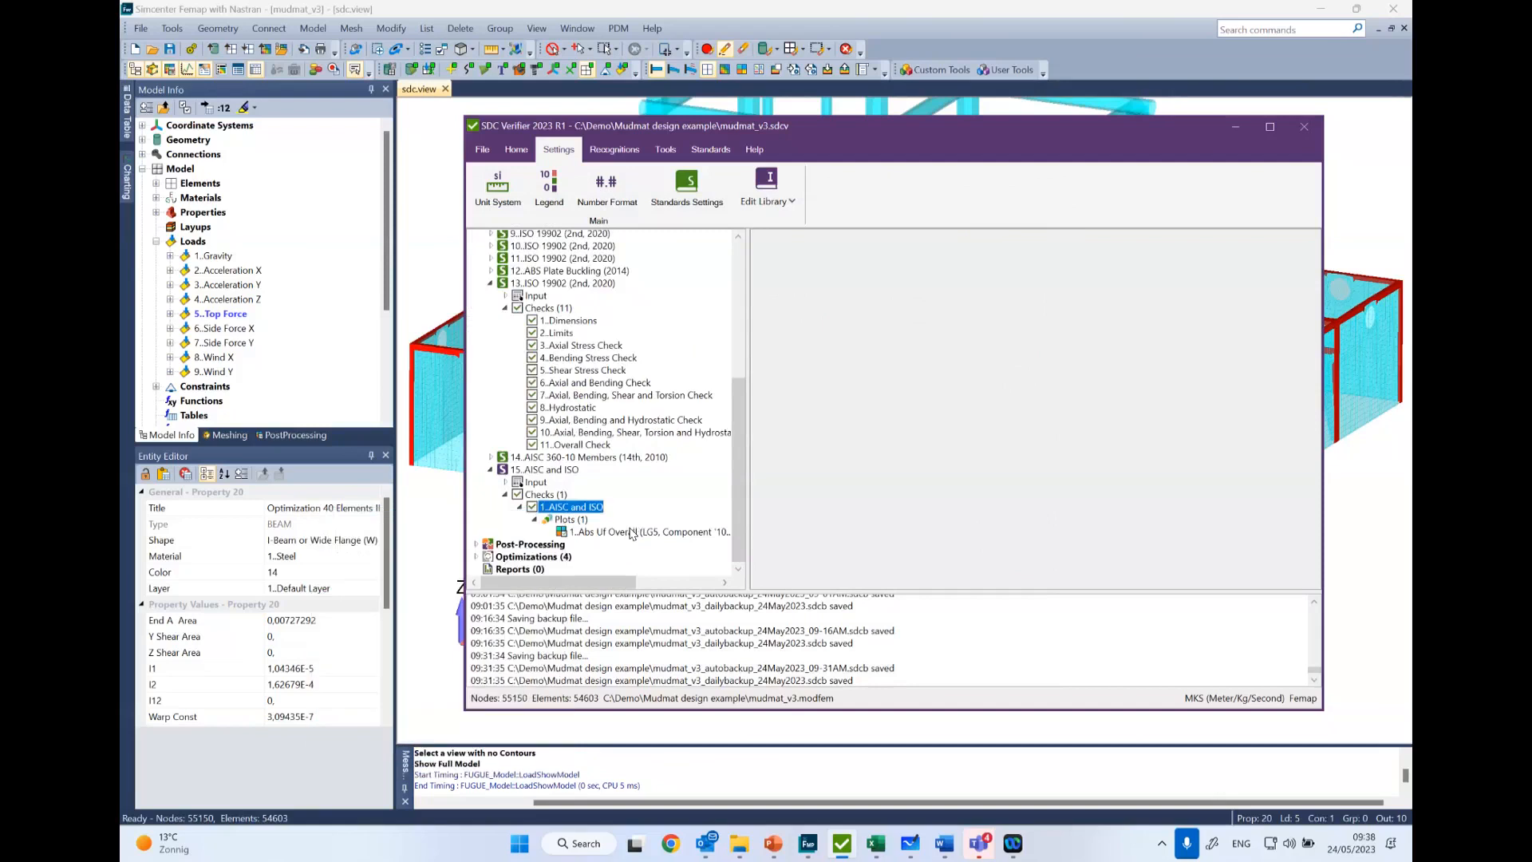
{"action": "left_click", "coordinate": [635, 532]}
{"action": "right_click", "coordinate": [646, 531]}
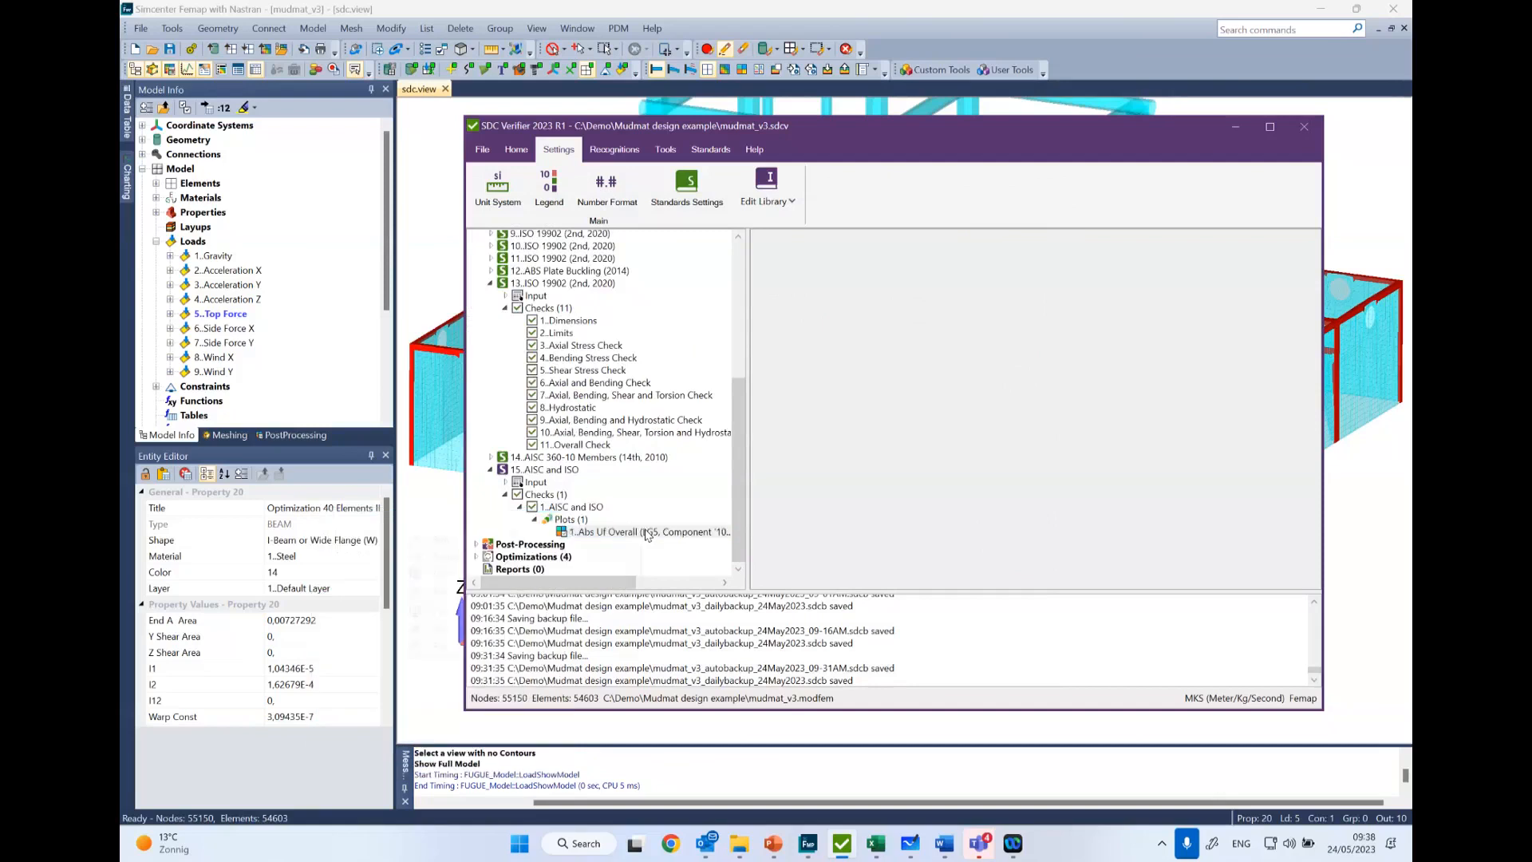
{"action": "double_click", "coordinate": [690, 532]}
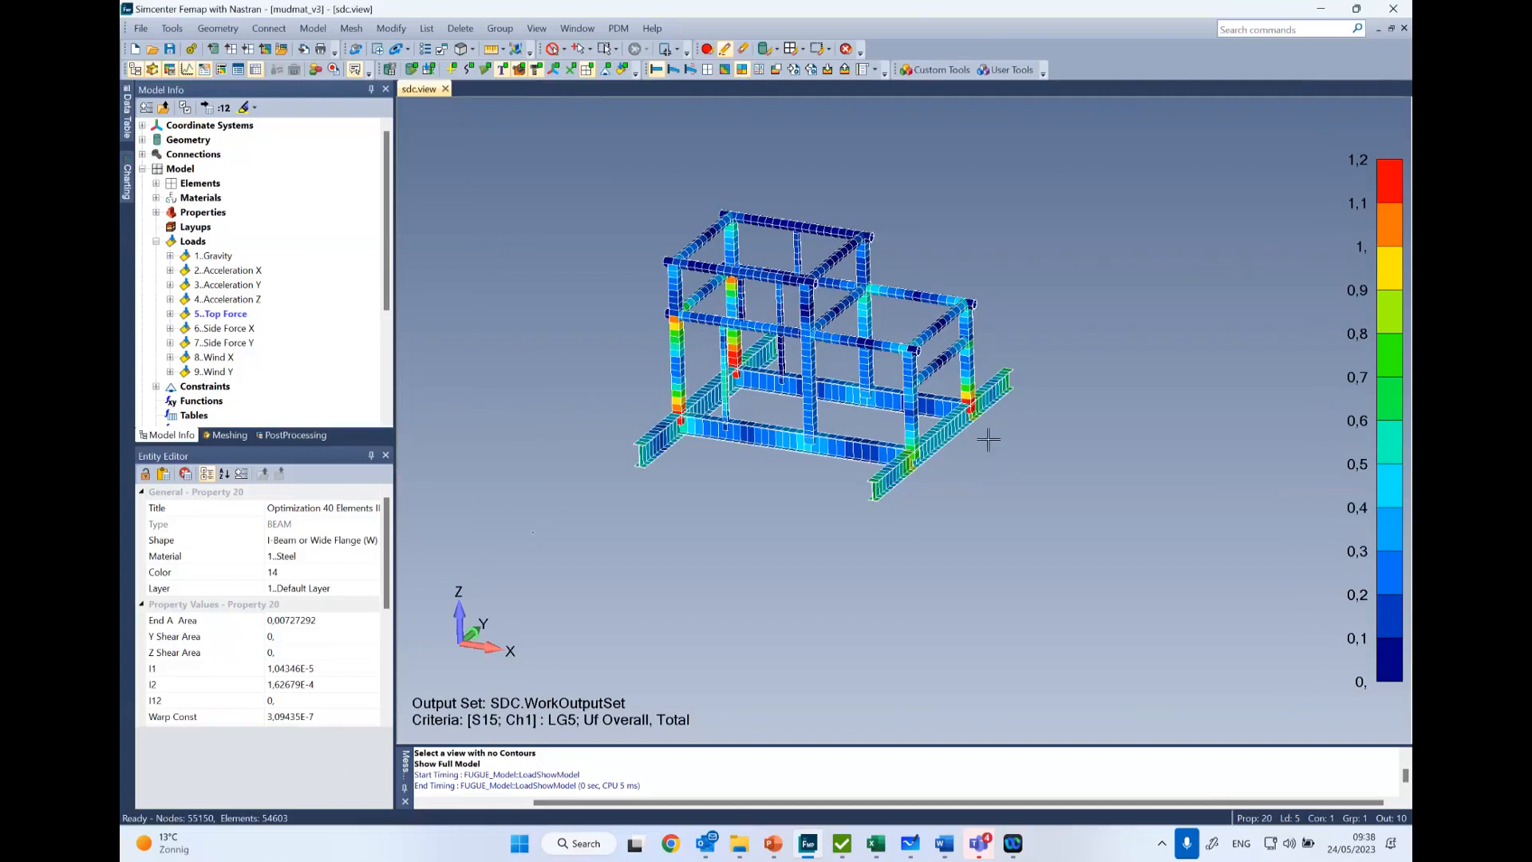
- Examine the overall utilisation contours along the frame's columns, tubes and base beams from several angles
{"action": "middle_click_drag", "start_coordinate": [790, 455], "coordinate": [694, 389]}
{"action": "scroll", "coordinate": [694, 388], "scroll_direction": "up", "scroll_amount": 5}
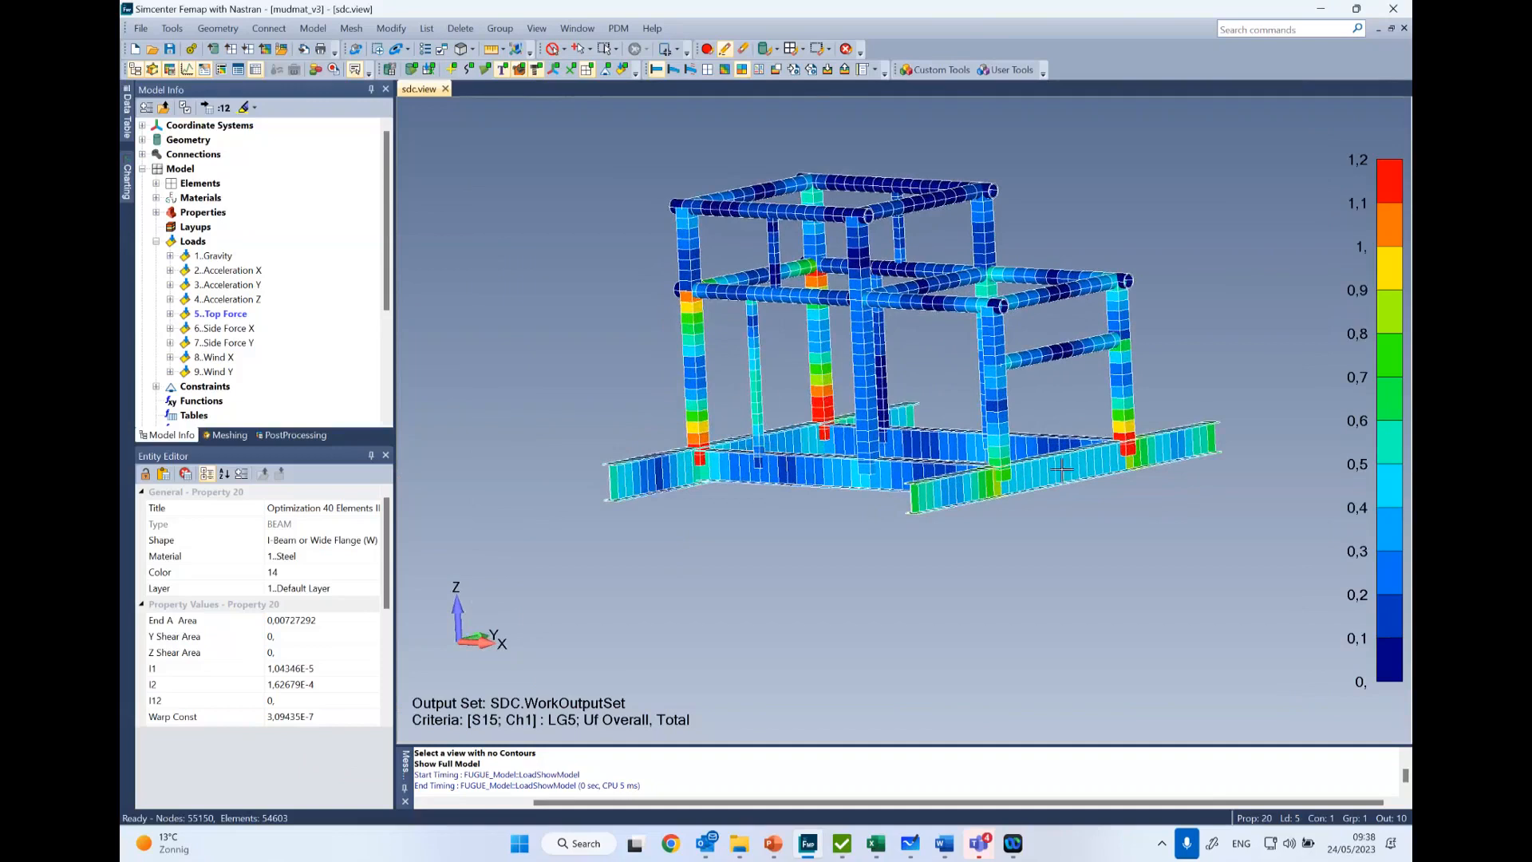
{"action": "middle_click_drag", "start_coordinate": [920, 333], "coordinate": [1011, 356]}
{"action": "middle_click_drag", "start_coordinate": [1018, 451], "coordinate": [922, 417]}
{"action": "scroll", "coordinate": [1092, 509], "scroll_direction": "up", "scroll_amount": 5}
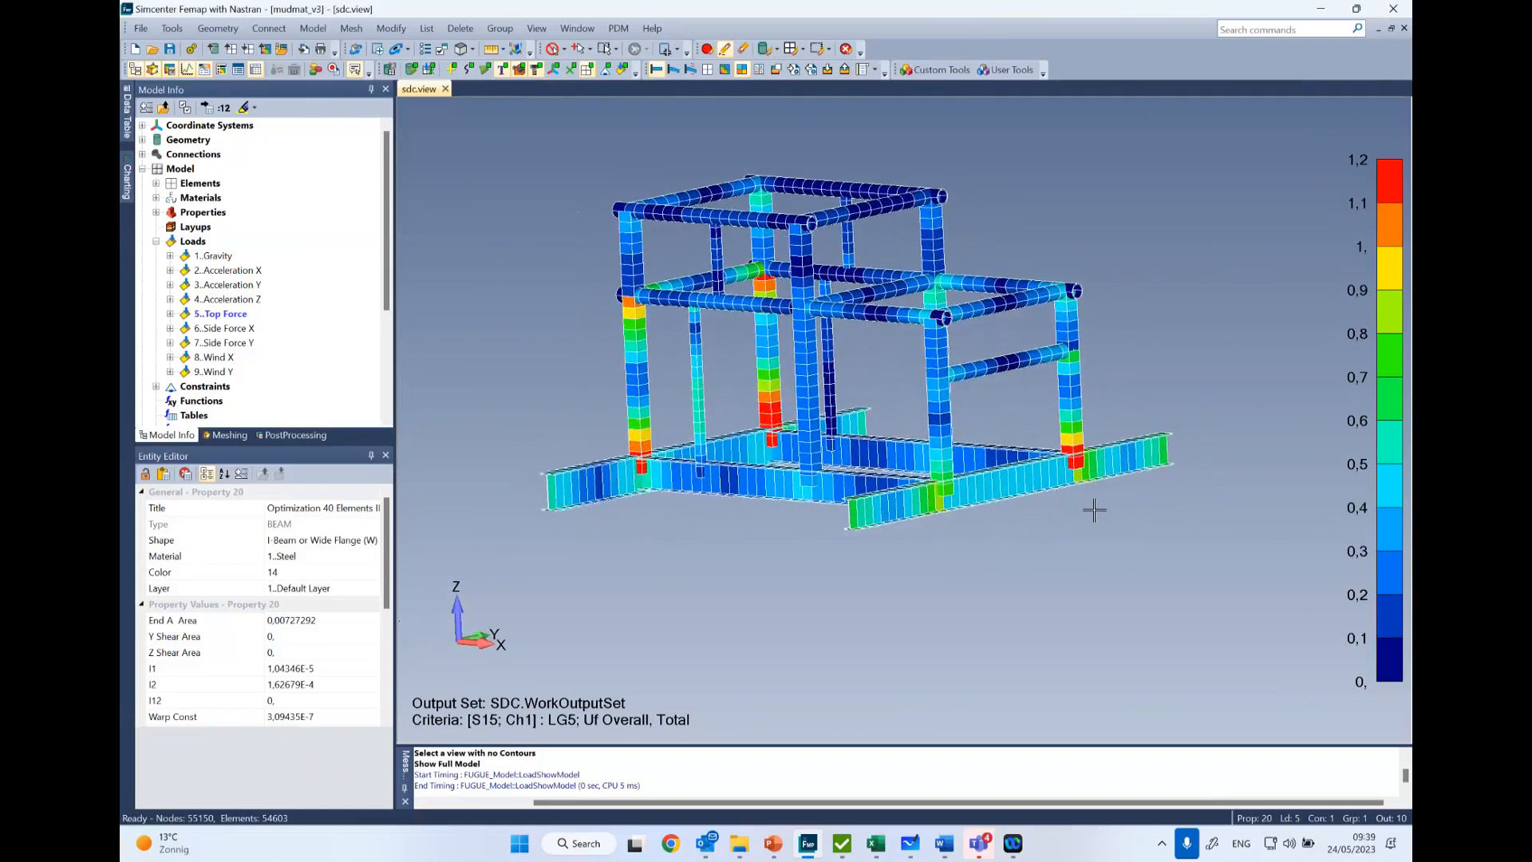
{"action": "middle_click_drag", "start_coordinate": [846, 343], "coordinate": [830, 395]}
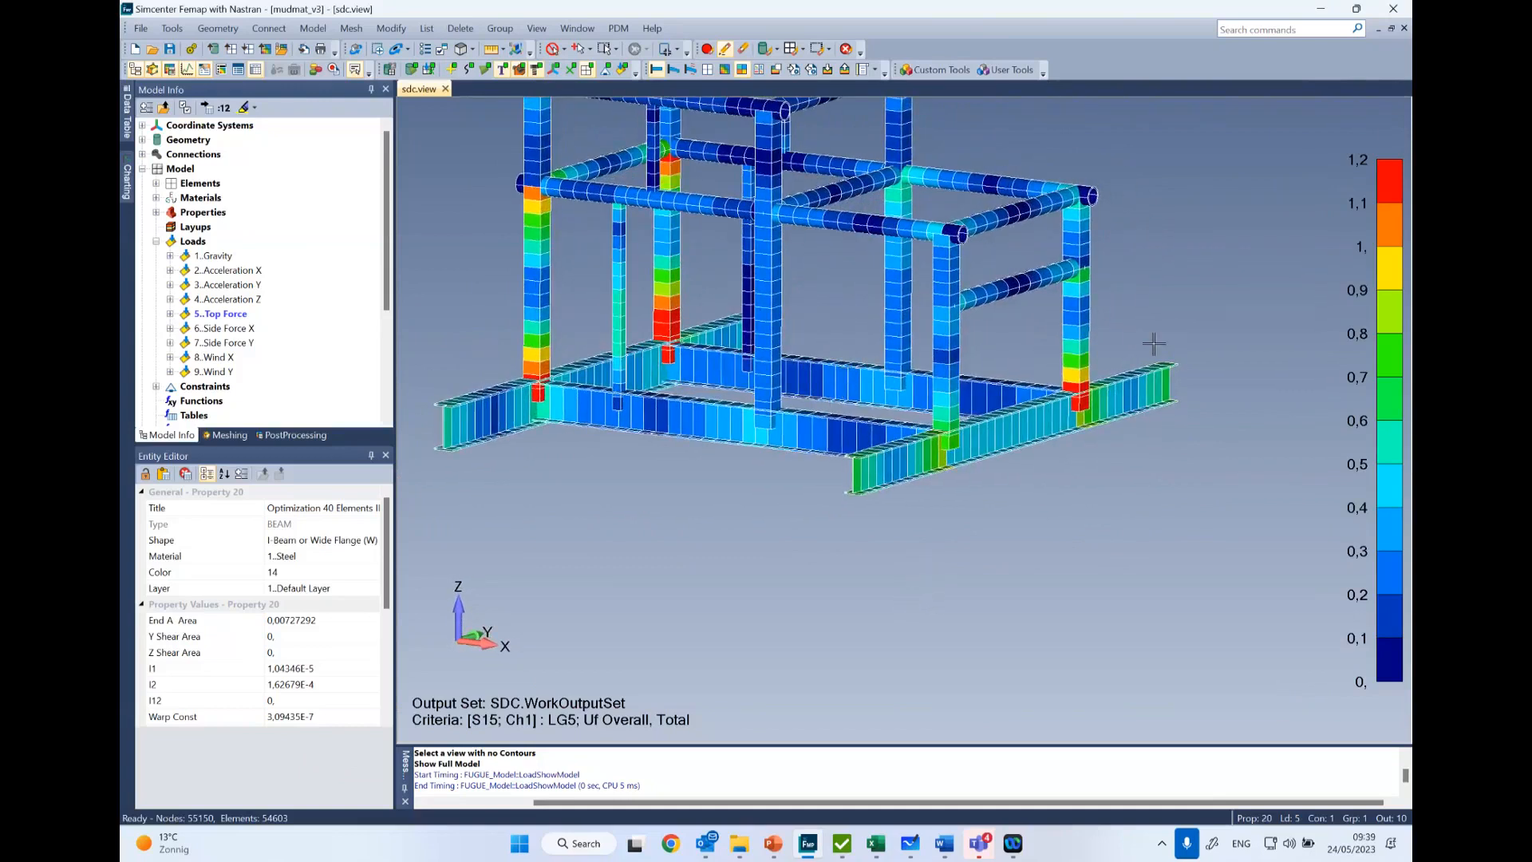
- Expand the Femap properties, inspect the definition of property 17, Beam Square tube d=150mm_Steel, and close it without changes
{"action": "left_click", "coordinate": [158, 213]}
{"action": "scroll", "coordinate": [162, 216], "scroll_direction": "down", "scroll_amount": 1}
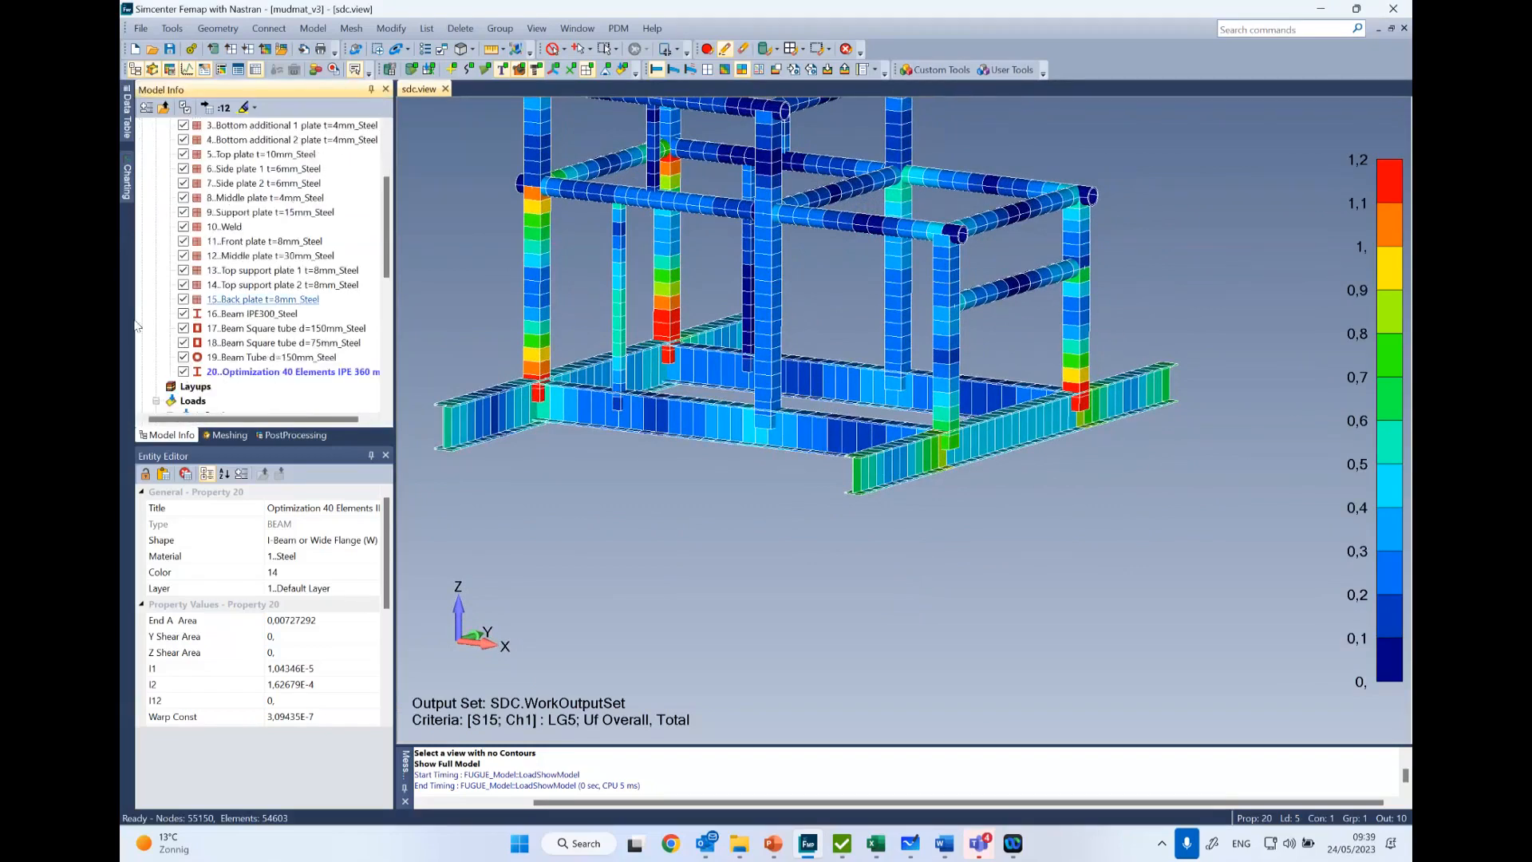
{"action": "left_click", "coordinate": [184, 328]}
{"action": "left_click", "coordinate": [184, 328]}
{"action": "left_click", "coordinate": [324, 330]}
{"action": "right_click", "coordinate": [328, 330]}
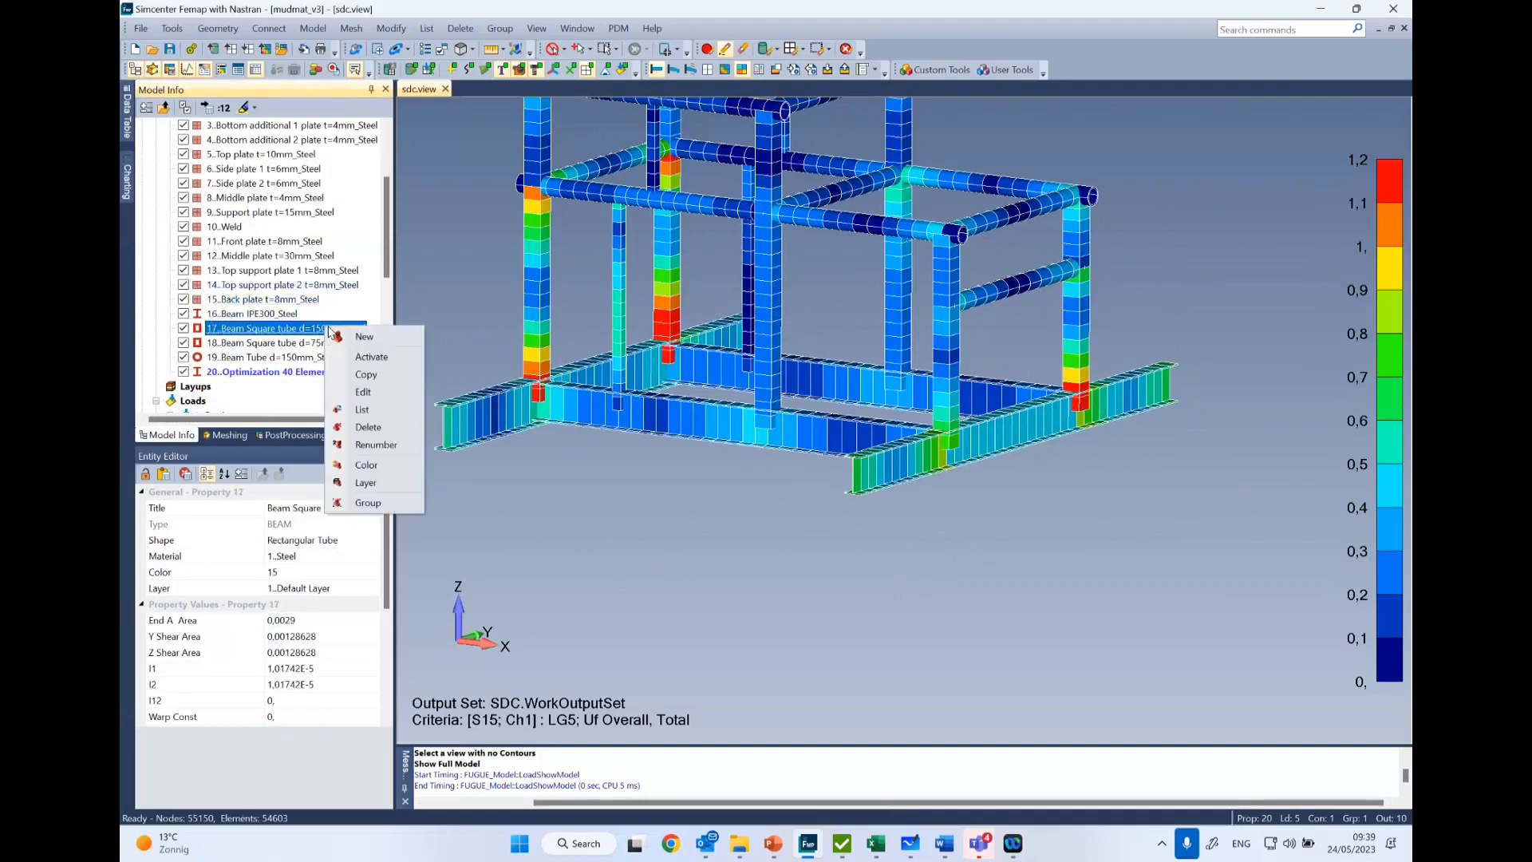
{"action": "left_click", "coordinate": [368, 396]}
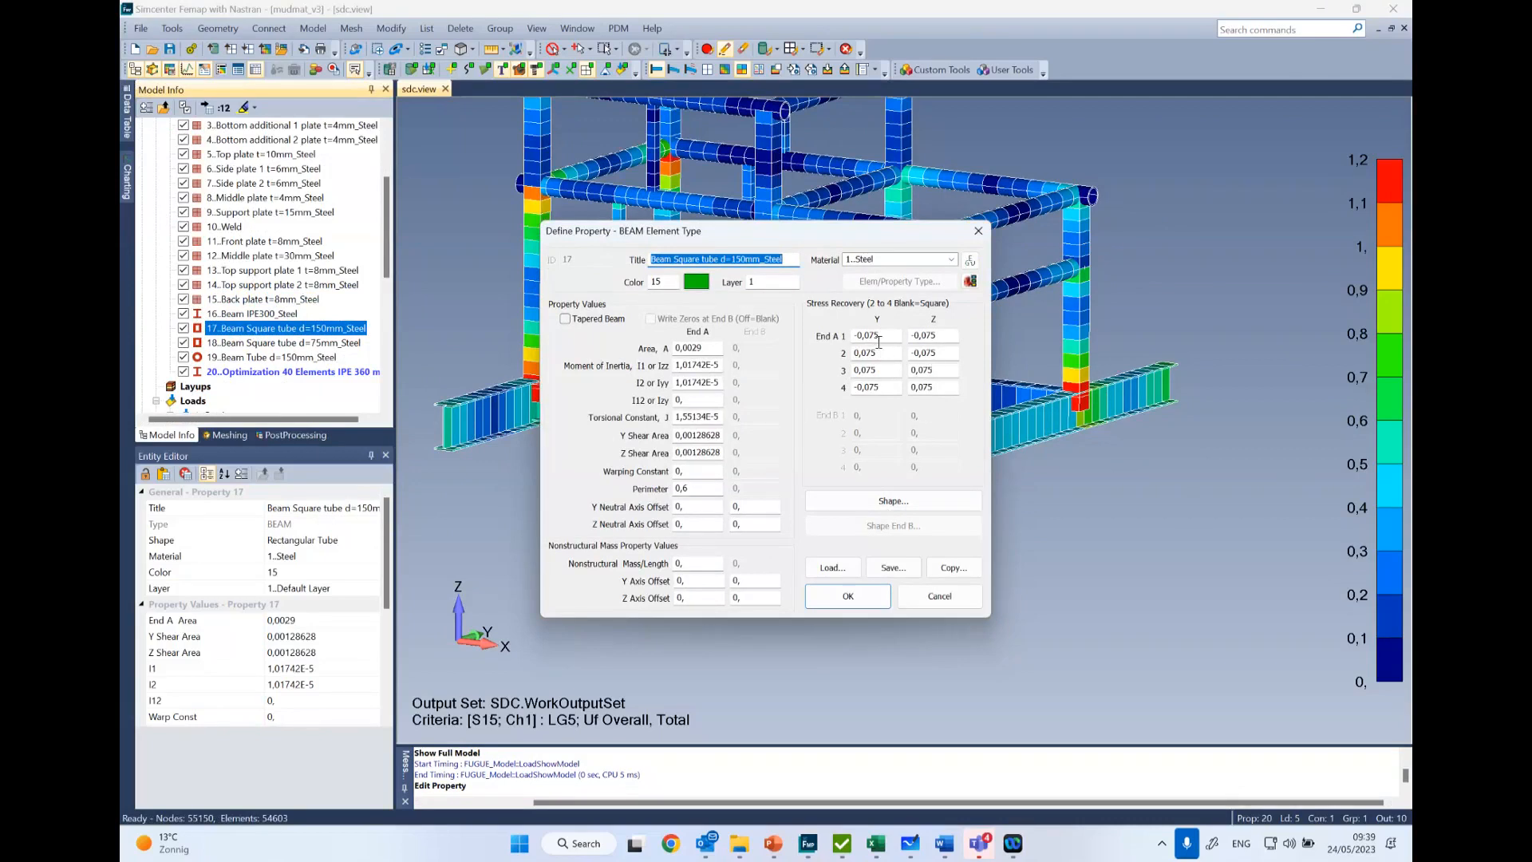
{"action": "left_click", "coordinate": [973, 230]}
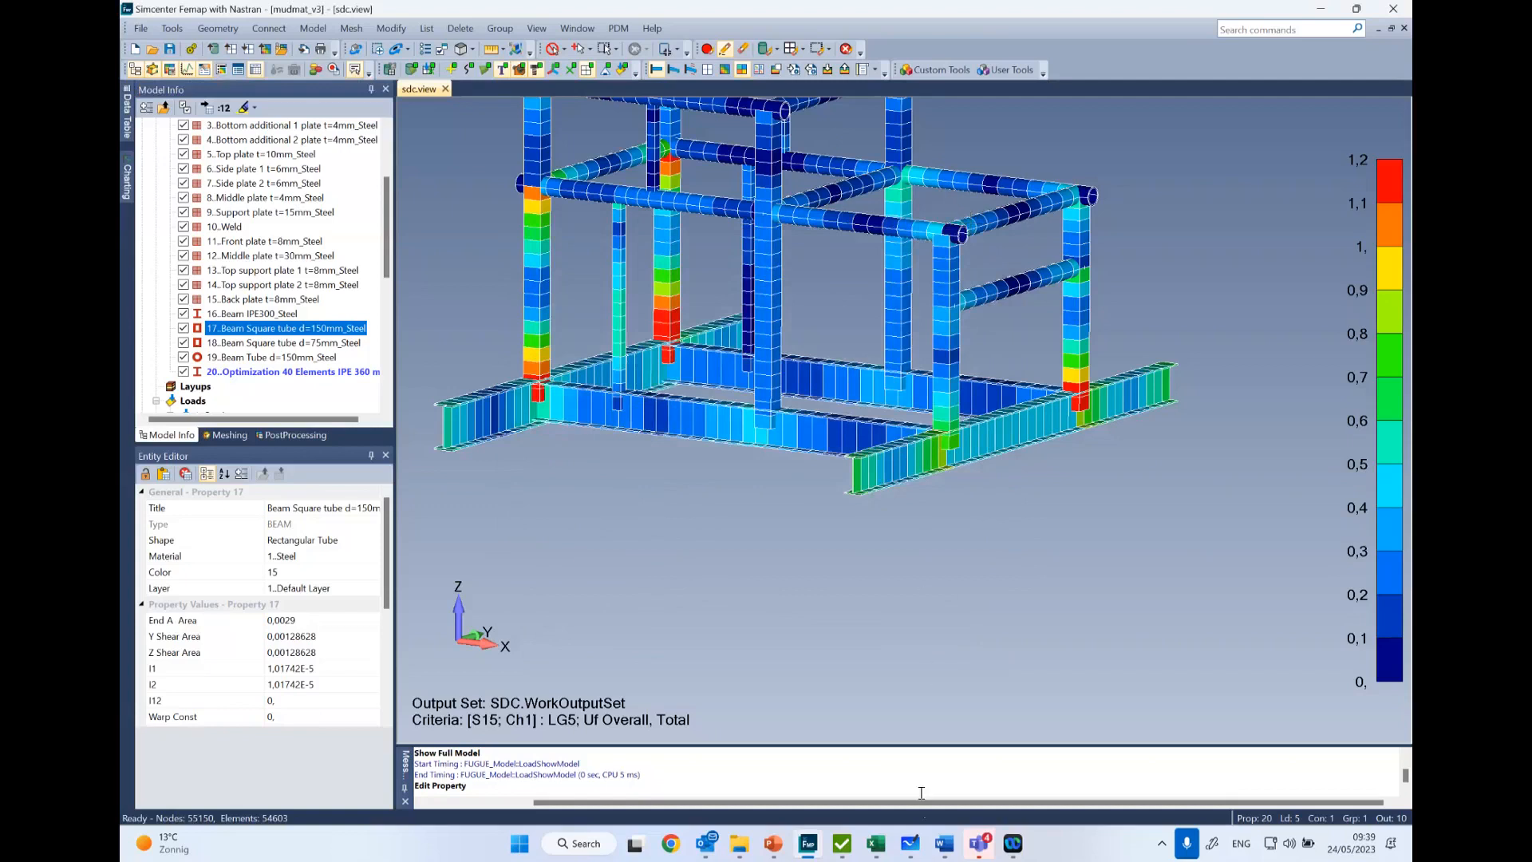
- Switch to SDC Verifier, expand the Optimizations and collapse the Standards in the project tree
{"action": "left_click", "coordinate": [839, 848]}
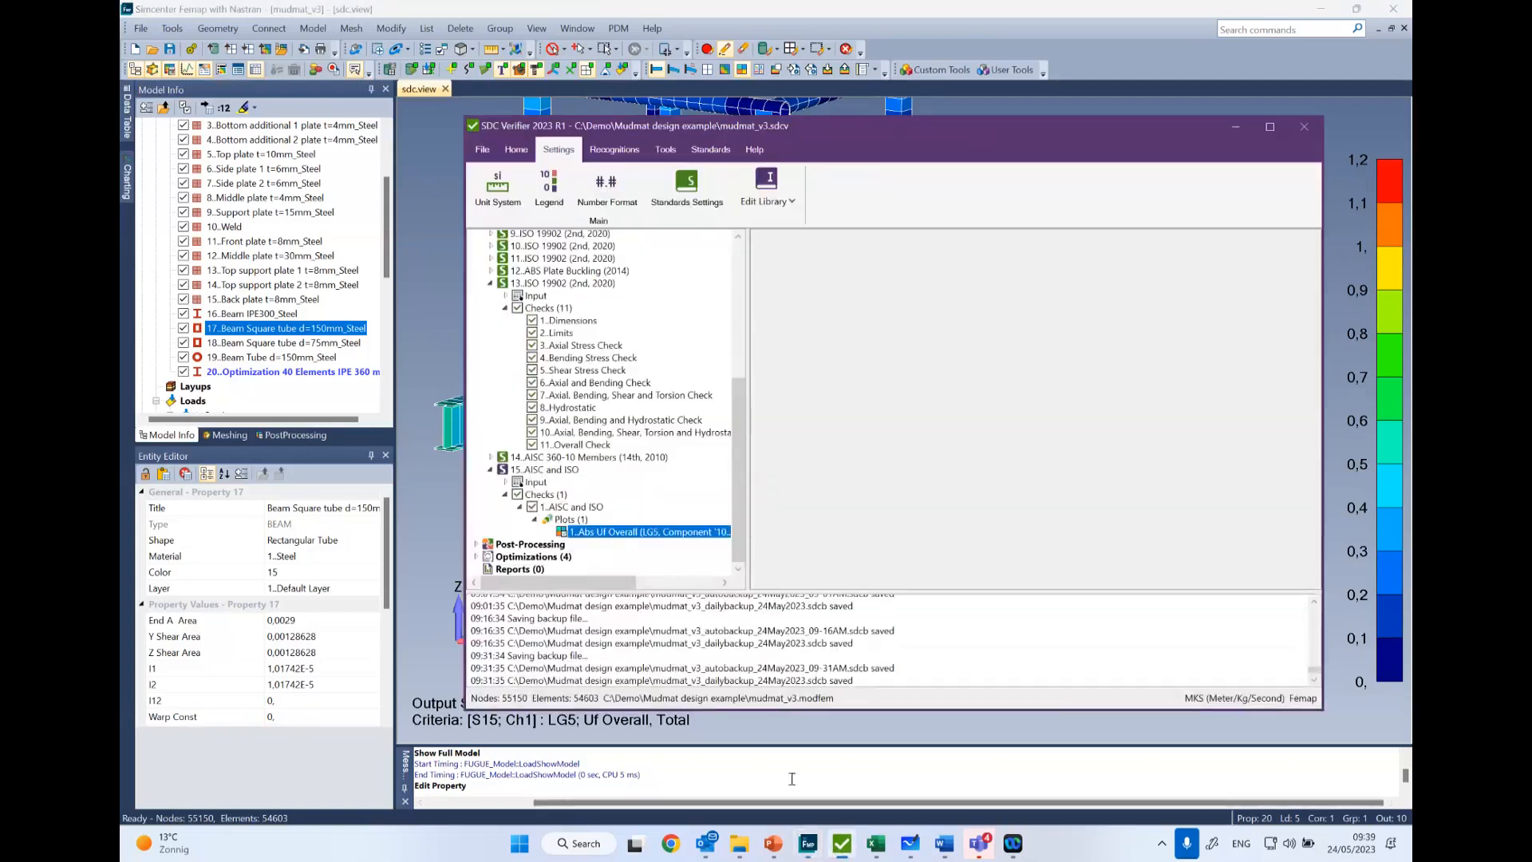
{"action": "left_click", "coordinate": [476, 557]}
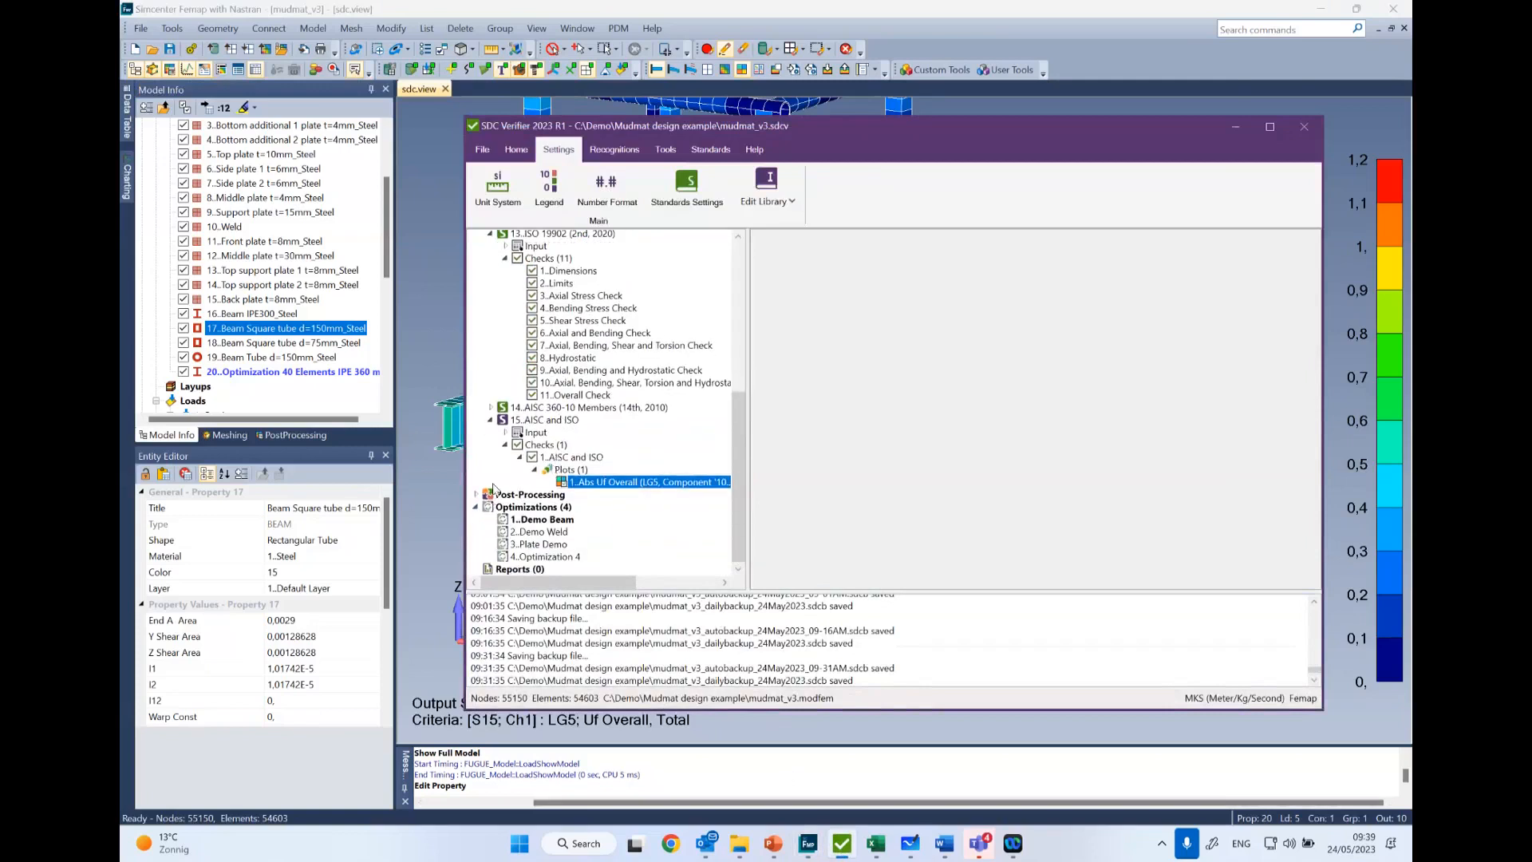
{"action": "scroll", "coordinate": [487, 406], "scroll_direction": "up", "scroll_amount": 5}
{"action": "left_click", "coordinate": [477, 258]}
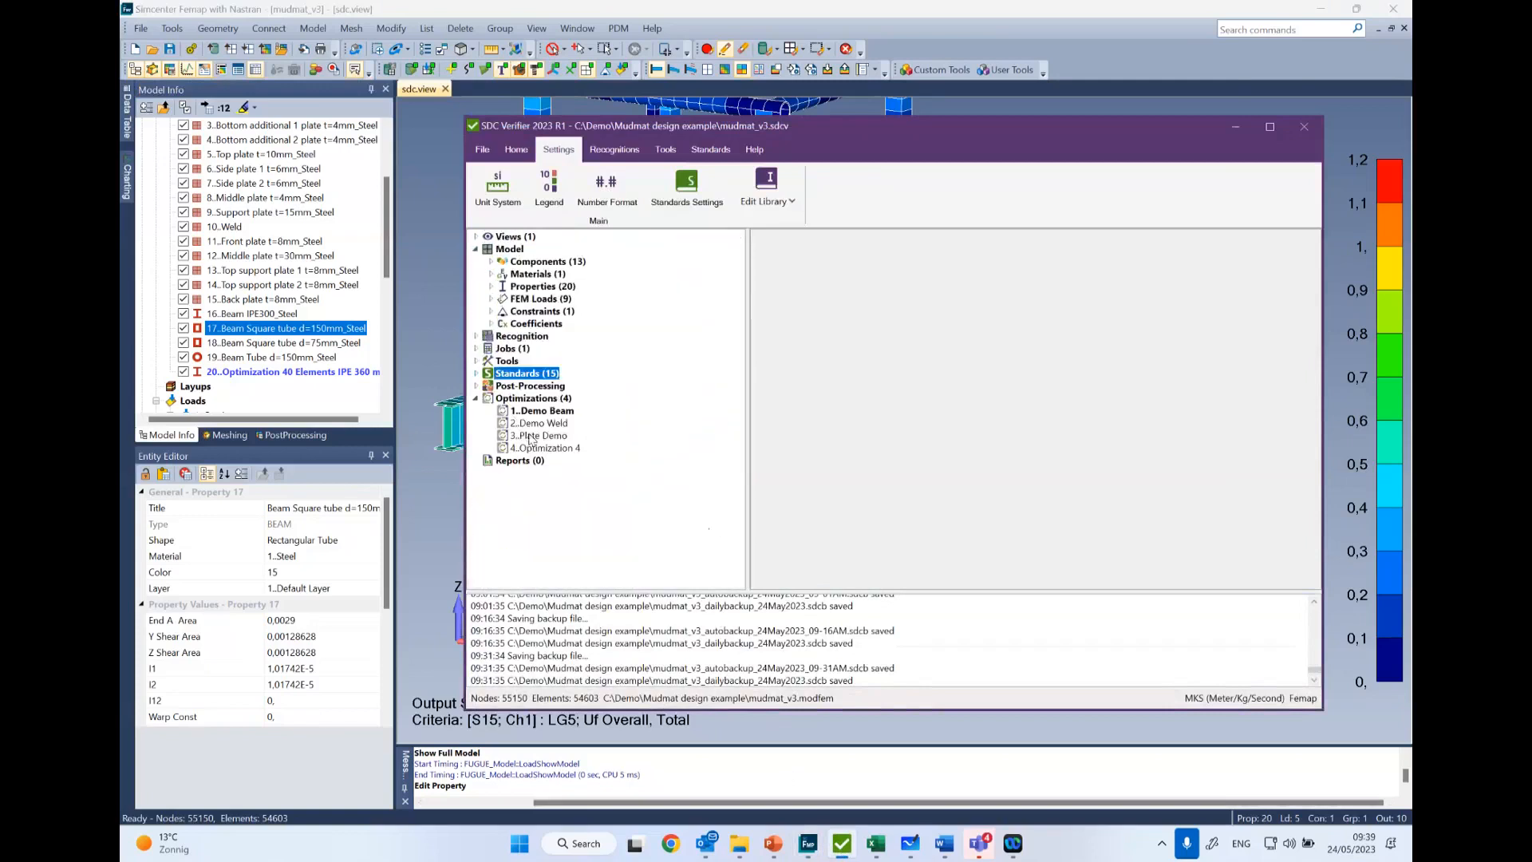
- Open Optimization 4 for editing
{"action": "left_click", "coordinate": [548, 449]}
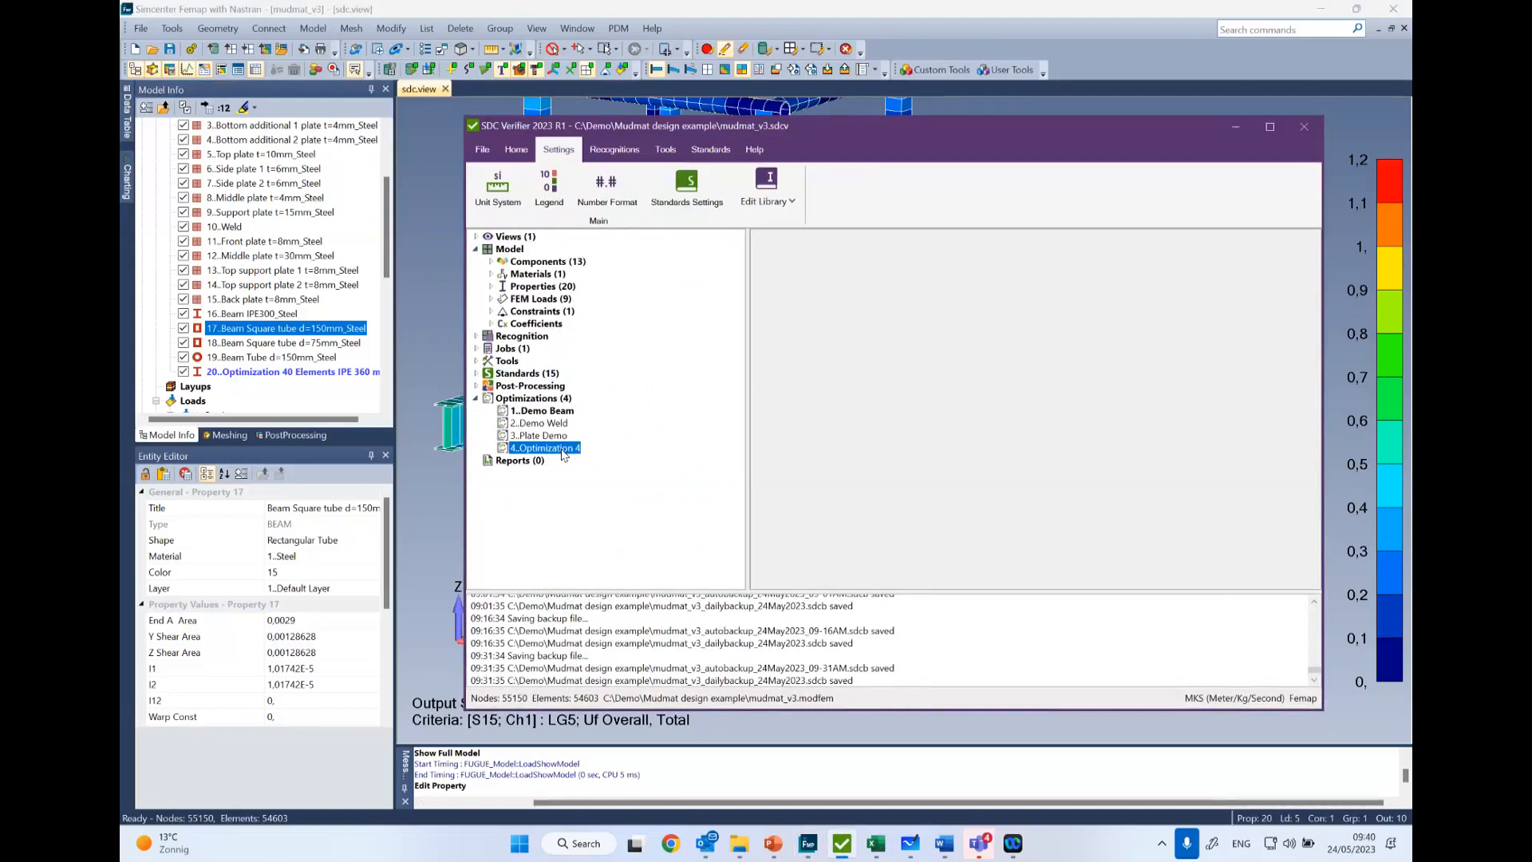
{"action": "right_click", "coordinate": [563, 455]}
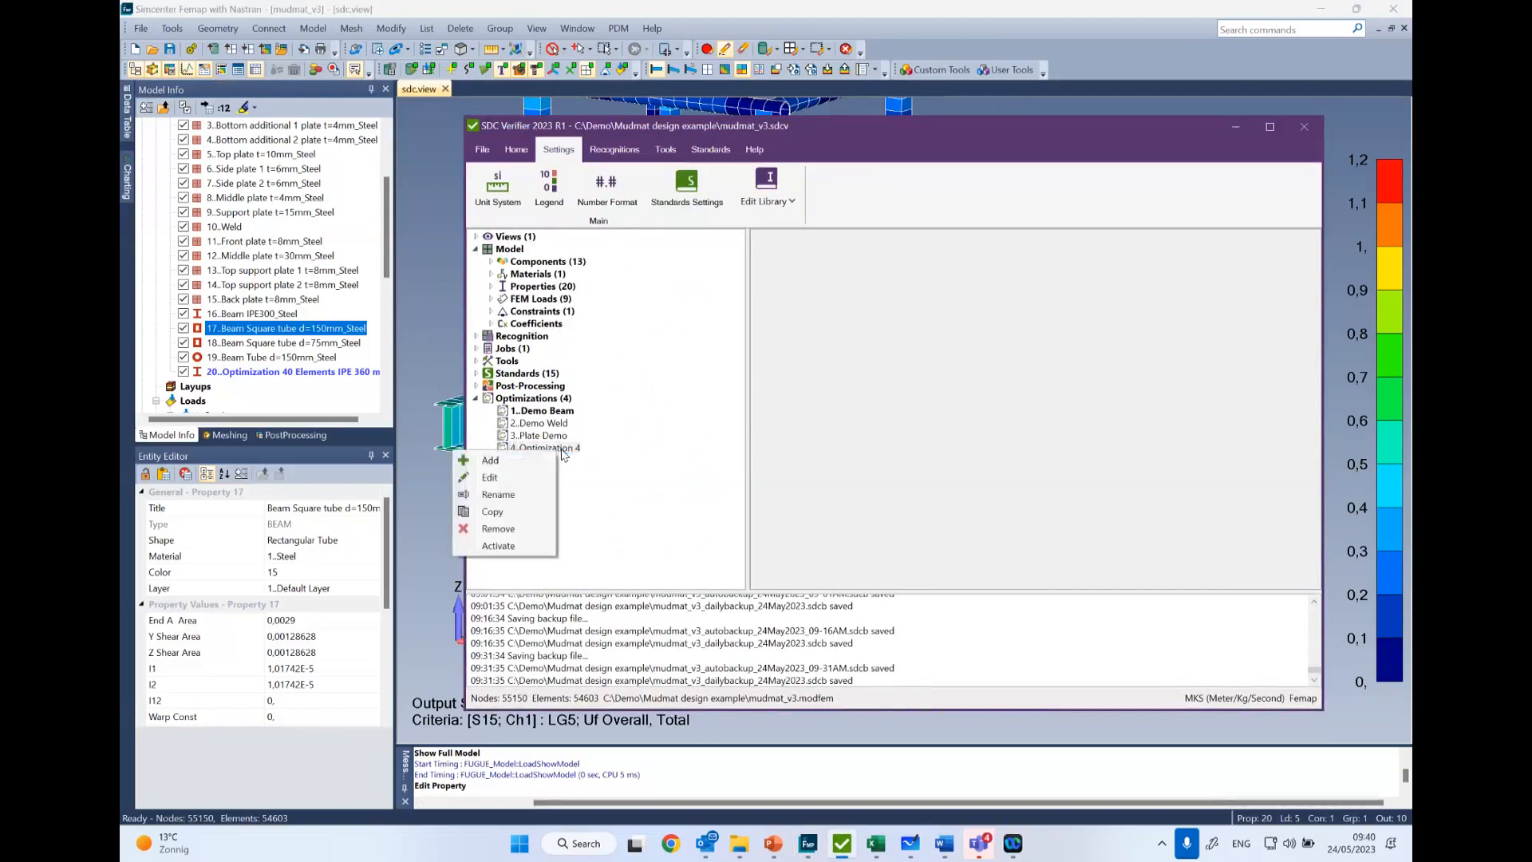
{"action": "right_click", "coordinate": [523, 399]}
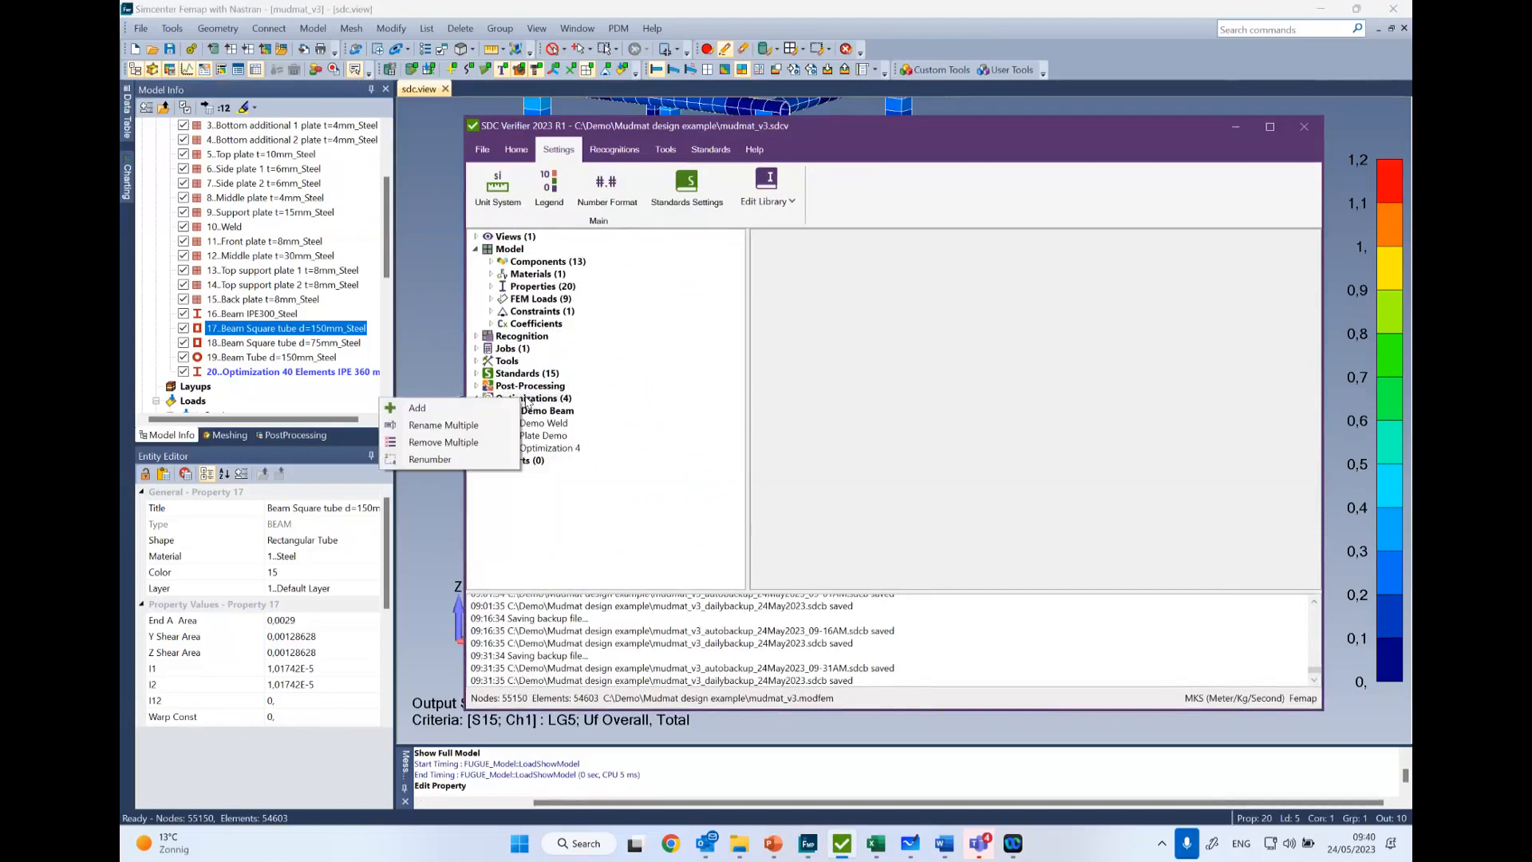
{"action": "left_click", "coordinate": [626, 438]}
{"action": "right_click", "coordinate": [547, 454]}
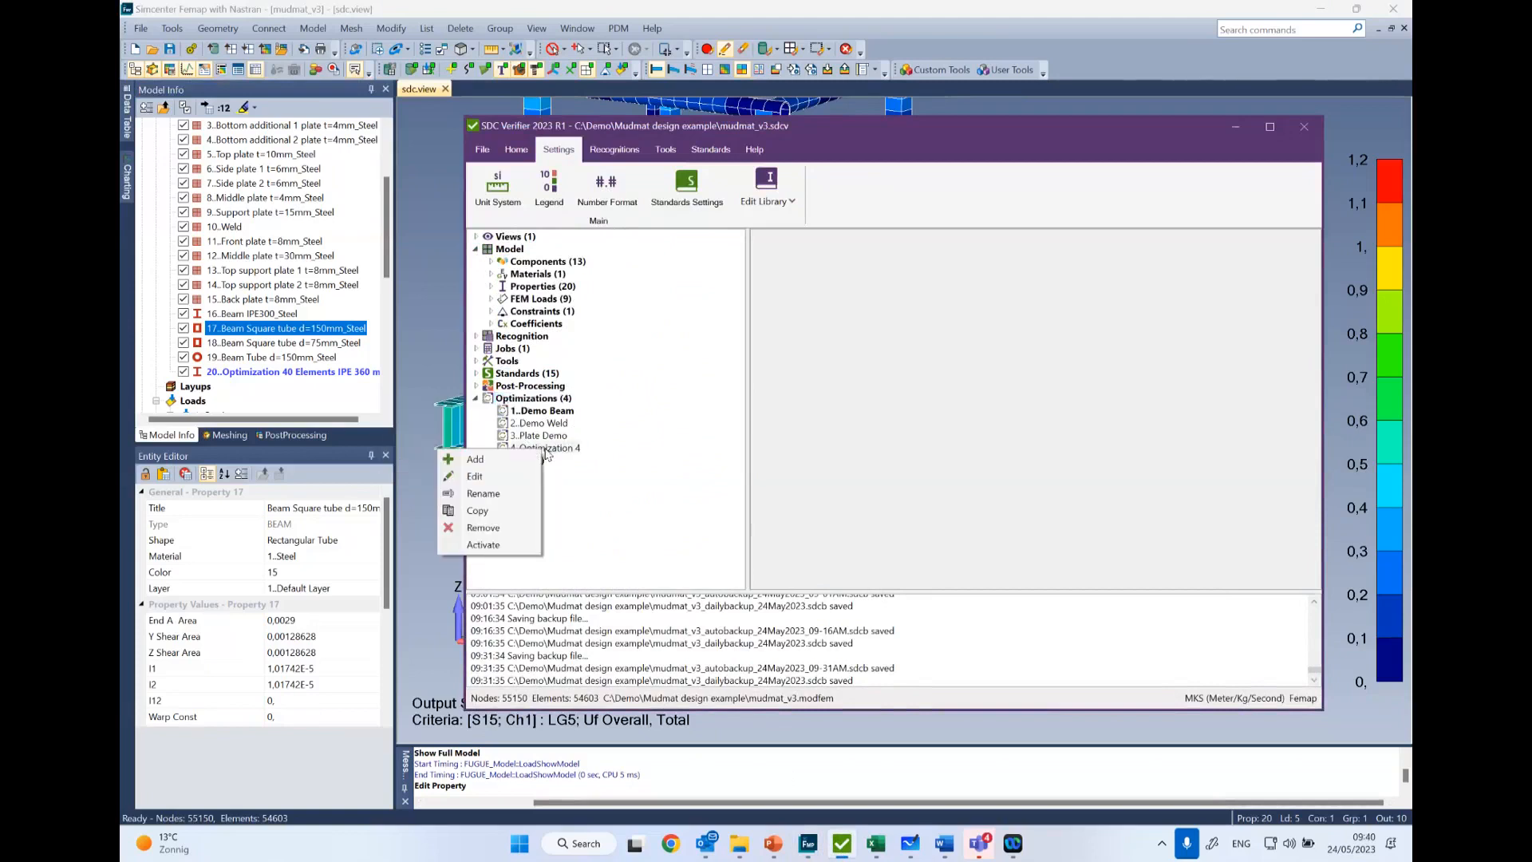
{"action": "left_click", "coordinate": [491, 479]}
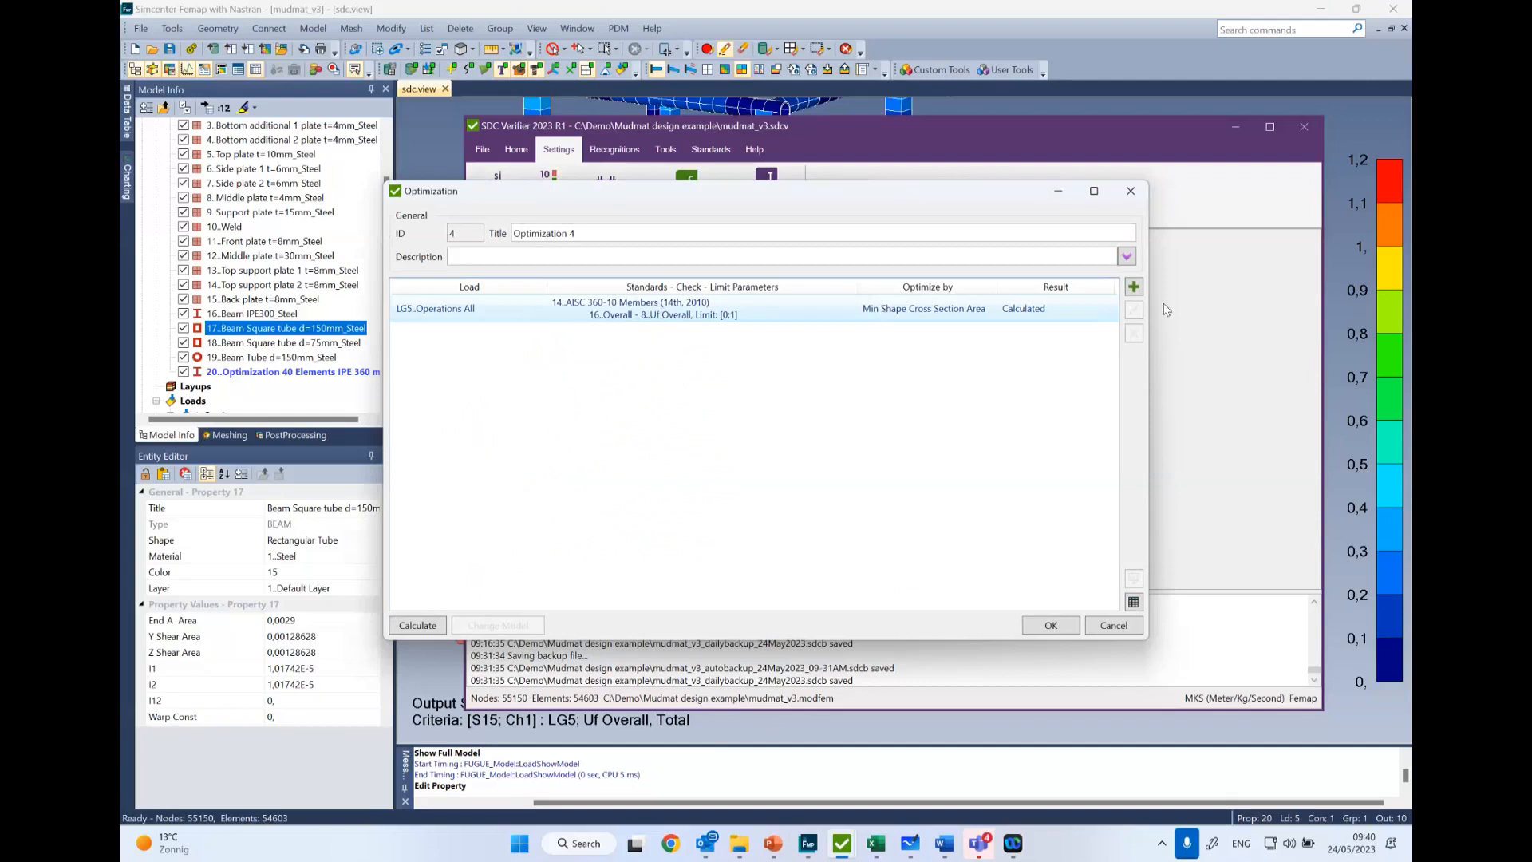
- Open the AISC 360-10 Members rule of Optimization 4 for editing and select its 16 Elements group of rectangular tube shapes
{"action": "left_click", "coordinate": [1134, 288]}
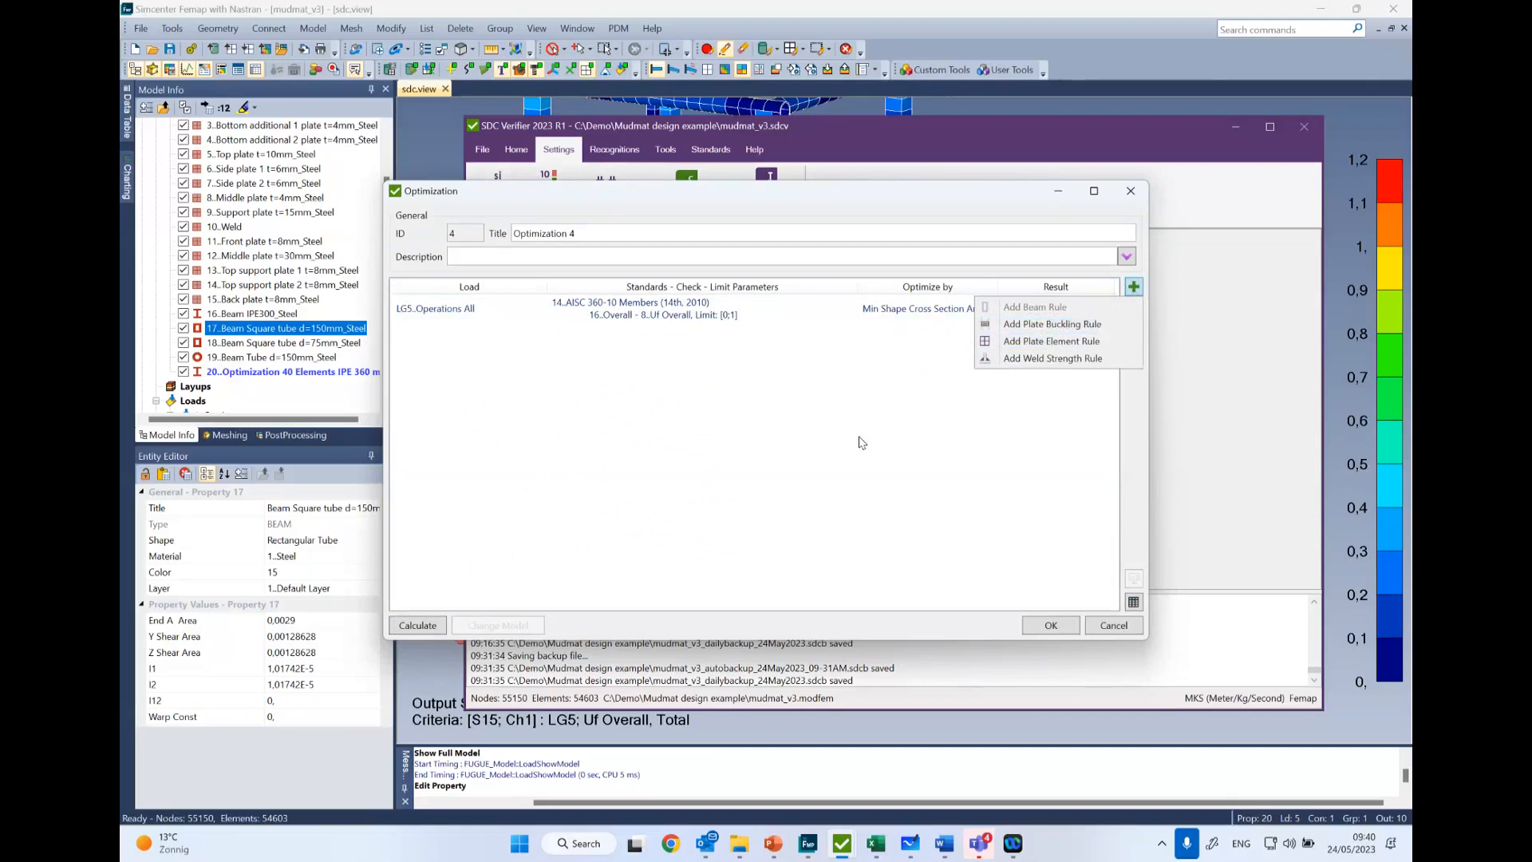
{"action": "left_click", "coordinate": [1129, 285]}
{"action": "left_click", "coordinate": [727, 315]}
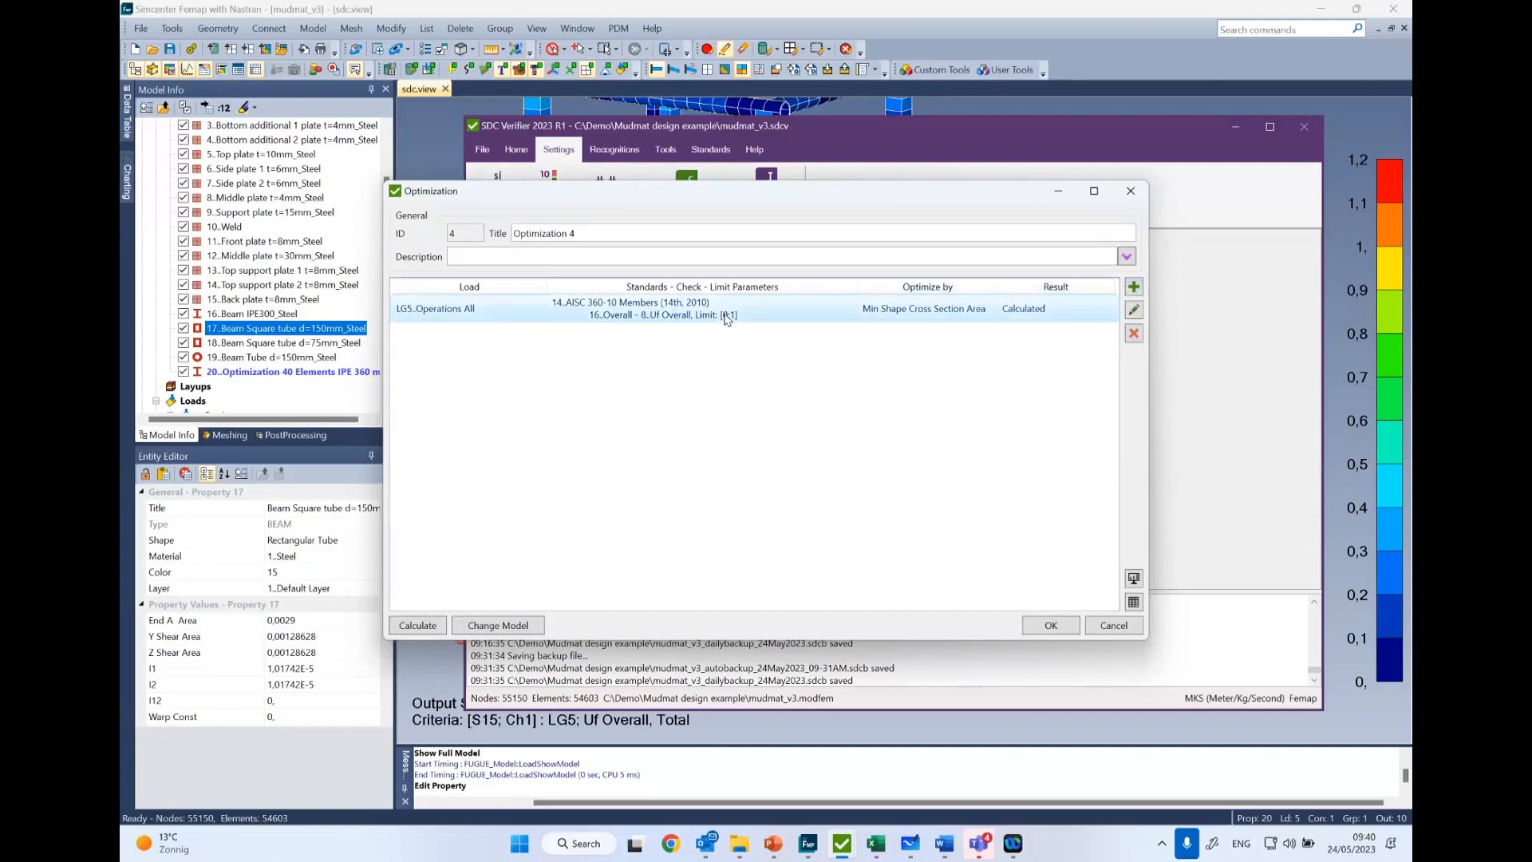
{"action": "left_click", "coordinate": [1134, 309]}
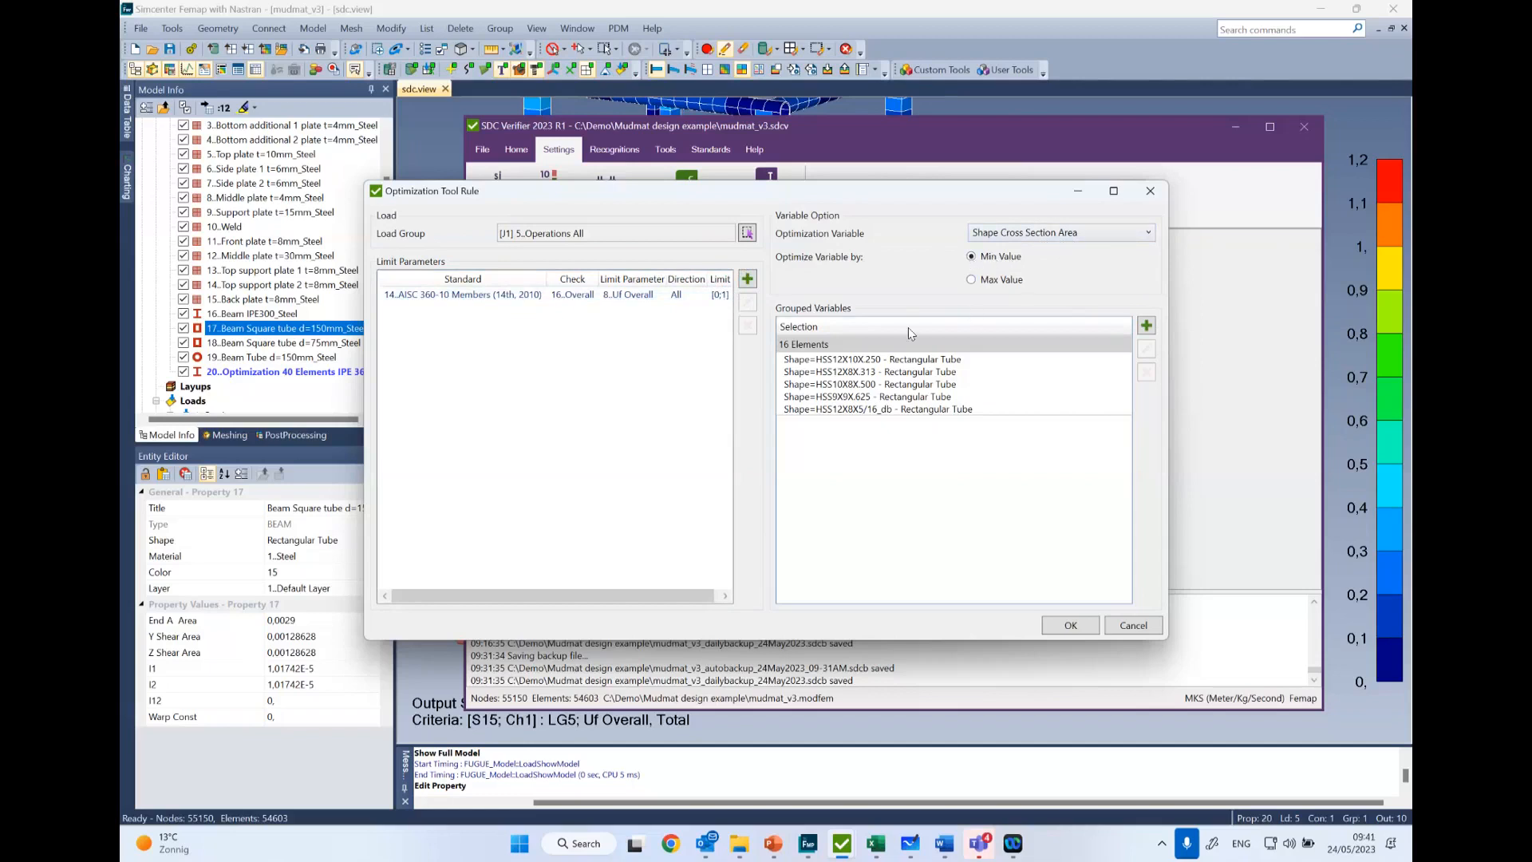
{"action": "left_click", "coordinate": [1054, 349]}
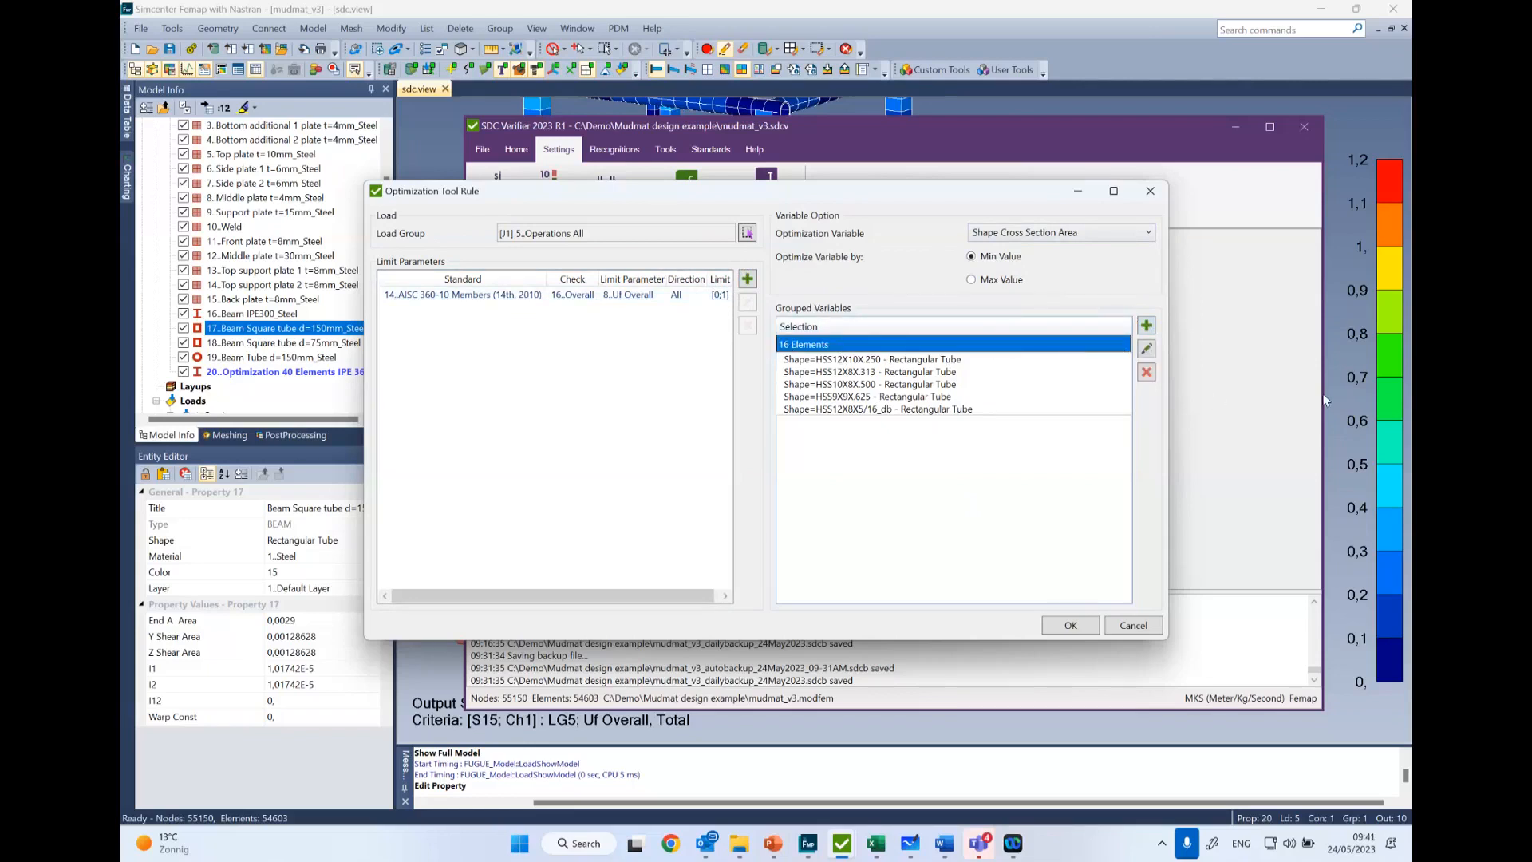
{"action": "left_click", "coordinate": [1311, 369]}
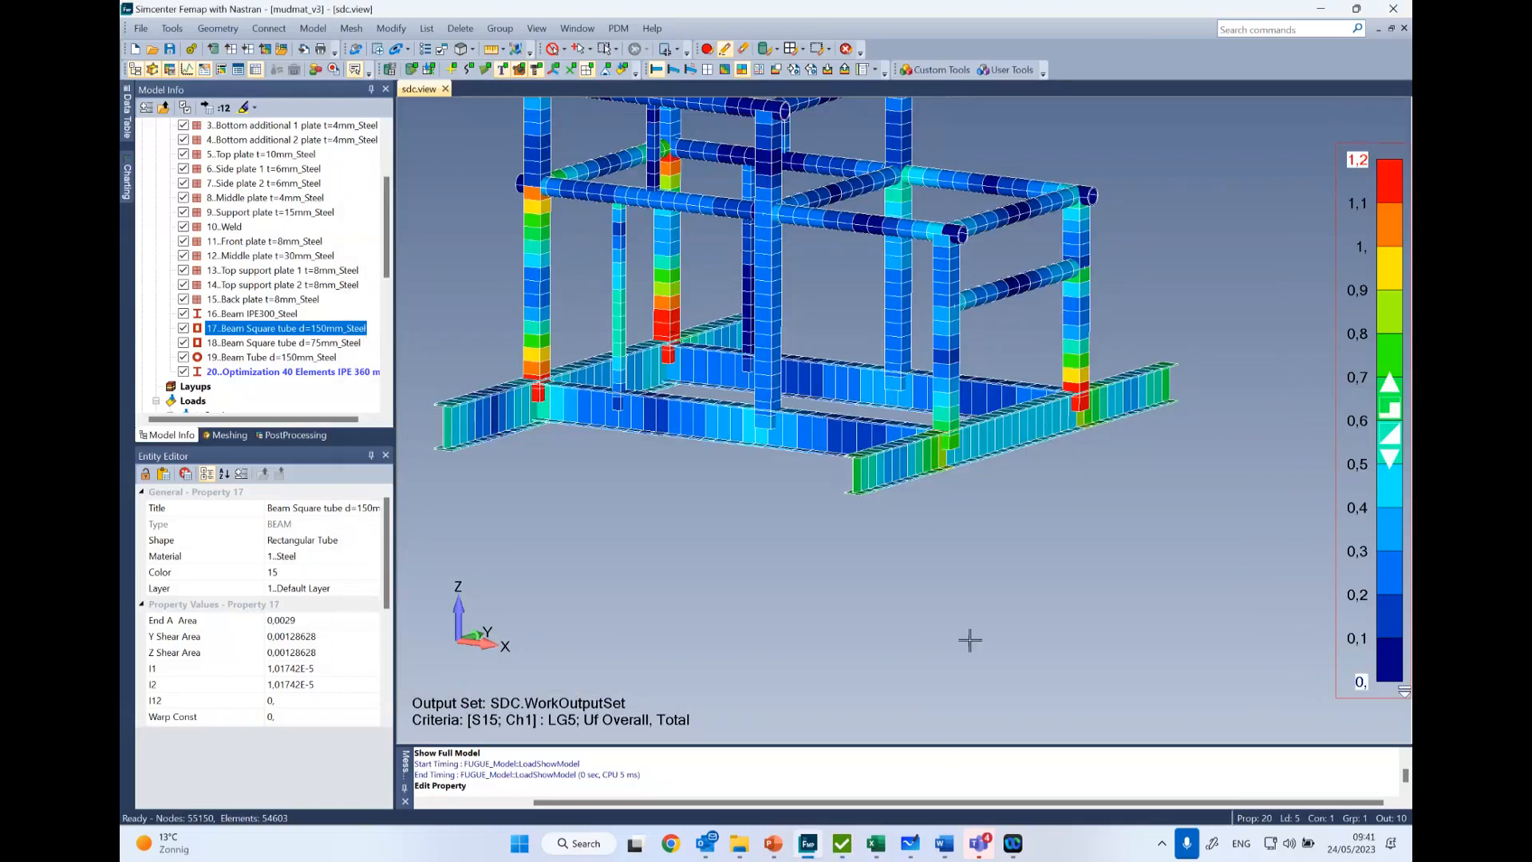
{"action": "mouse_move", "coordinate": [842, 852]}
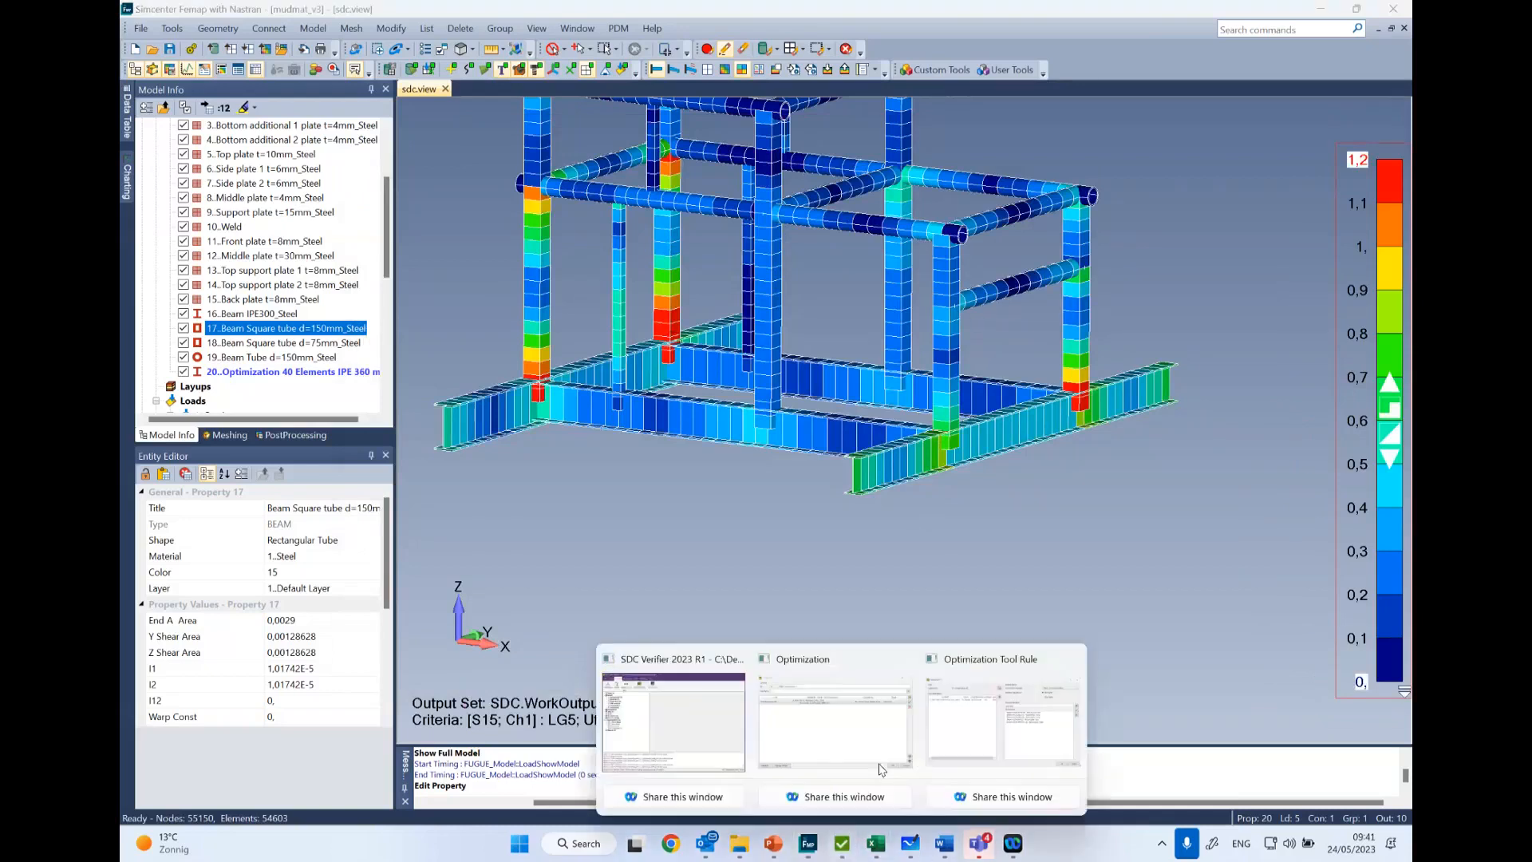
{"action": "left_click", "coordinate": [1009, 746]}
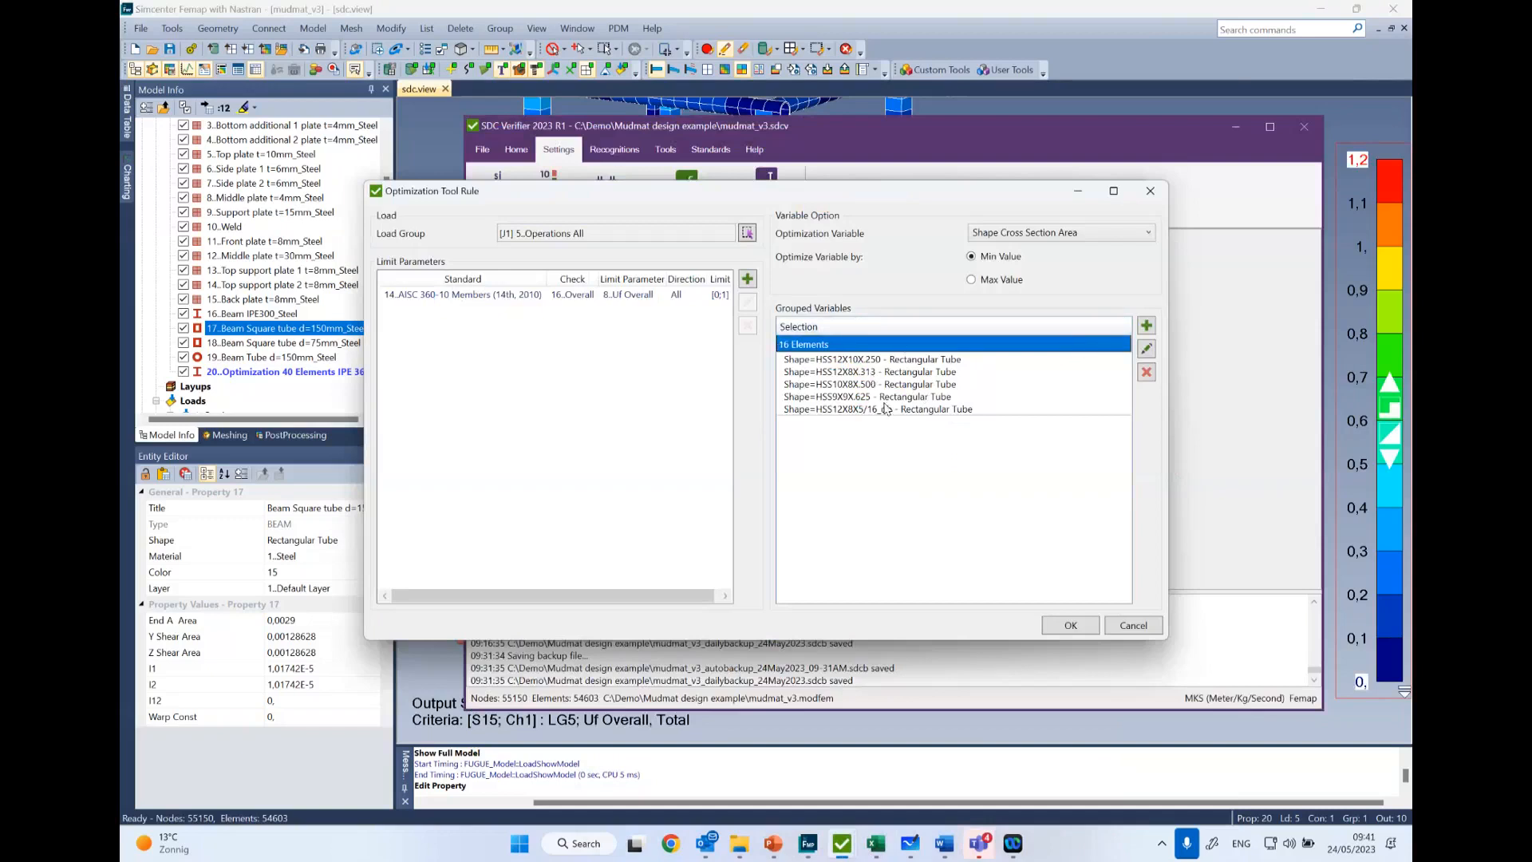
- Start a new grouped variable item, try selecting its elements by property 17, Beam Square tube d=150mm_Steel, and cancel the property selection
{"action": "left_click", "coordinate": [1147, 326]}
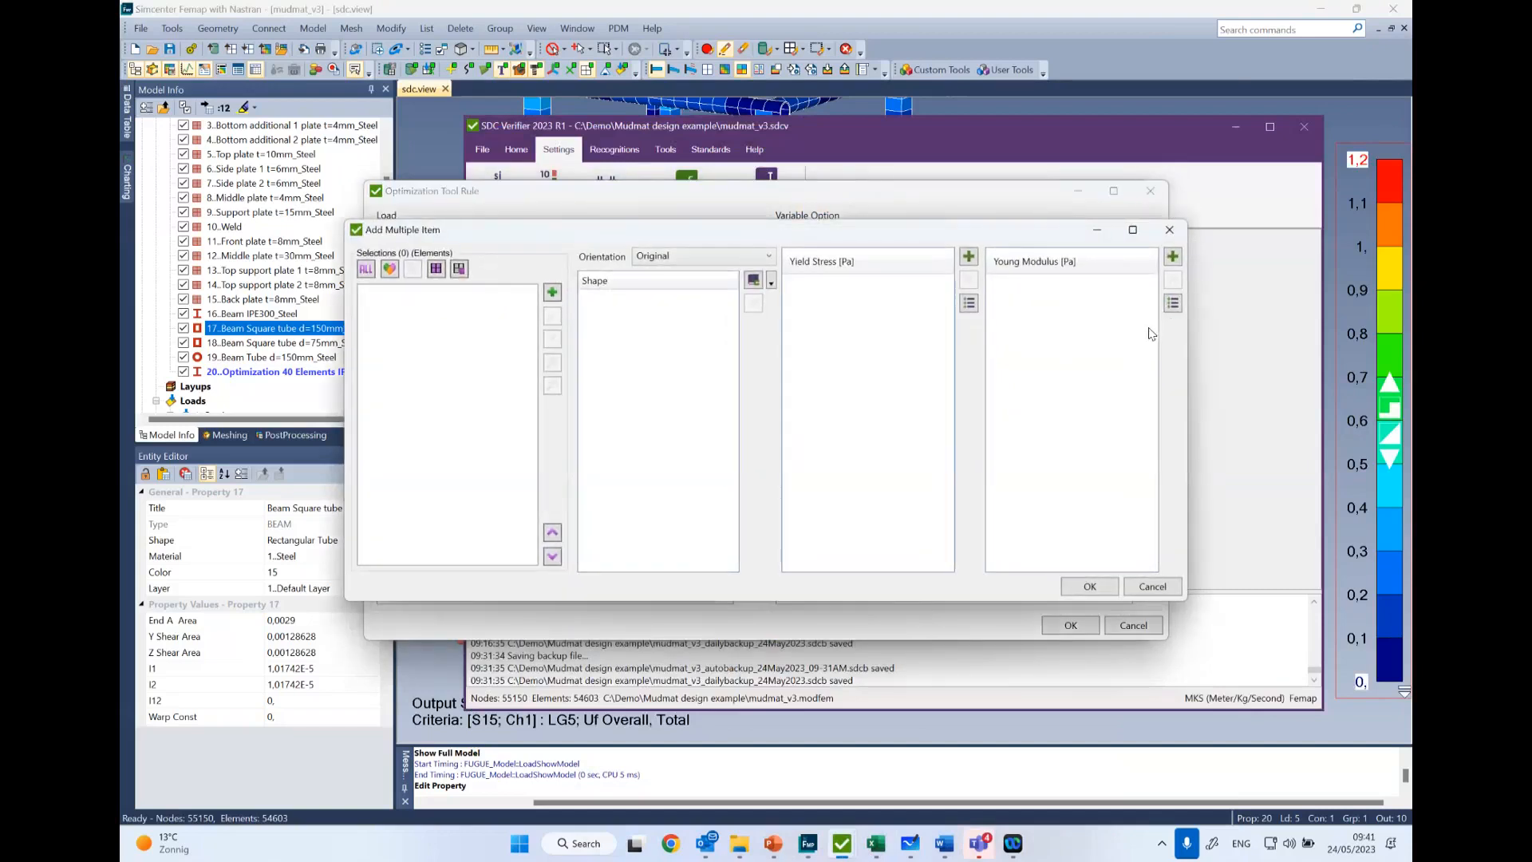
{"action": "left_click", "coordinate": [1170, 231]}
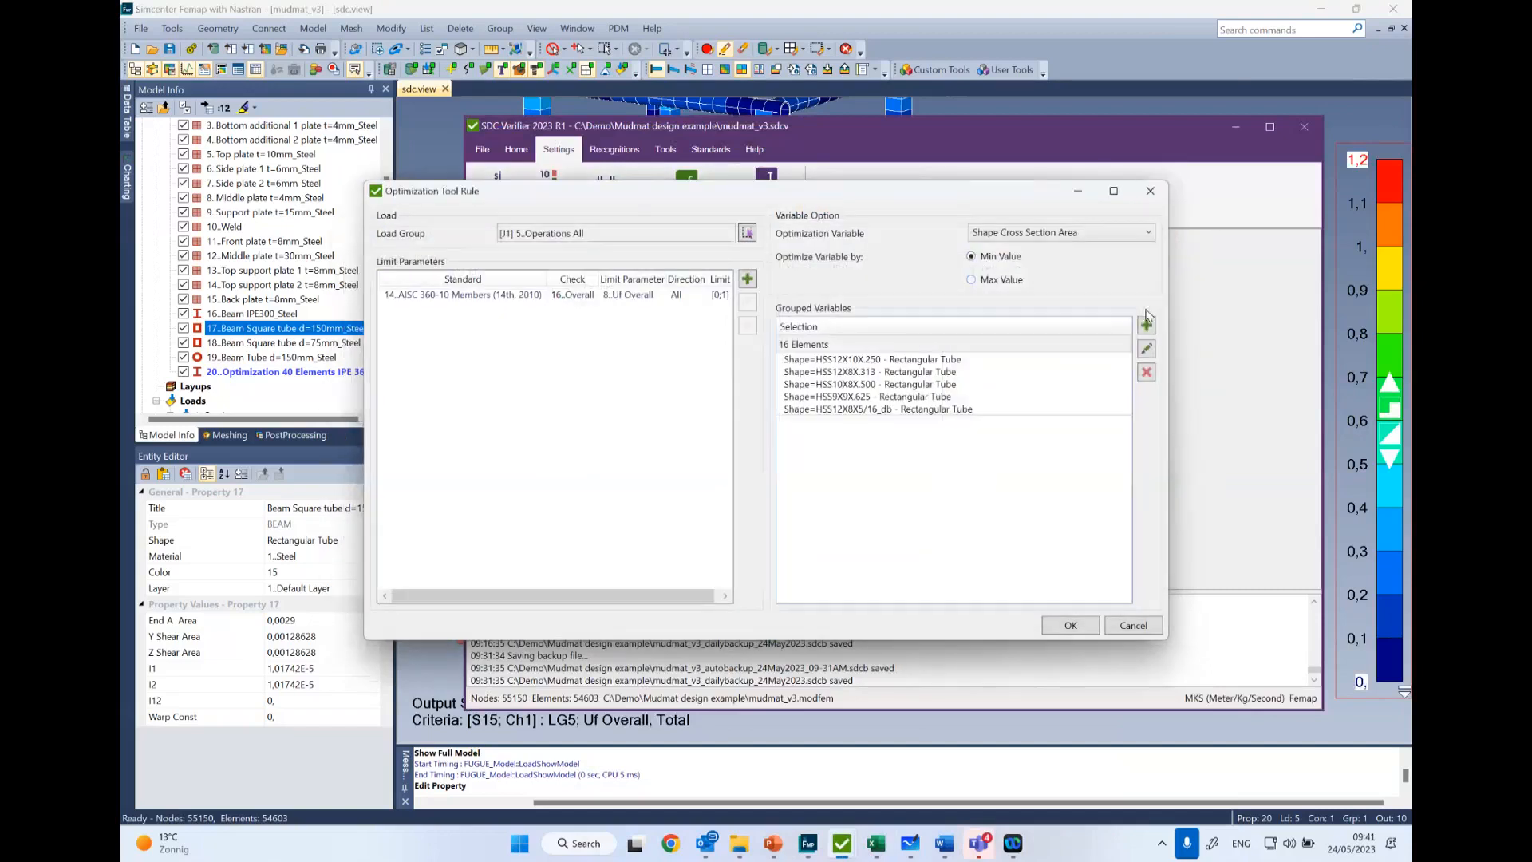
{"action": "left_click", "coordinate": [1147, 323]}
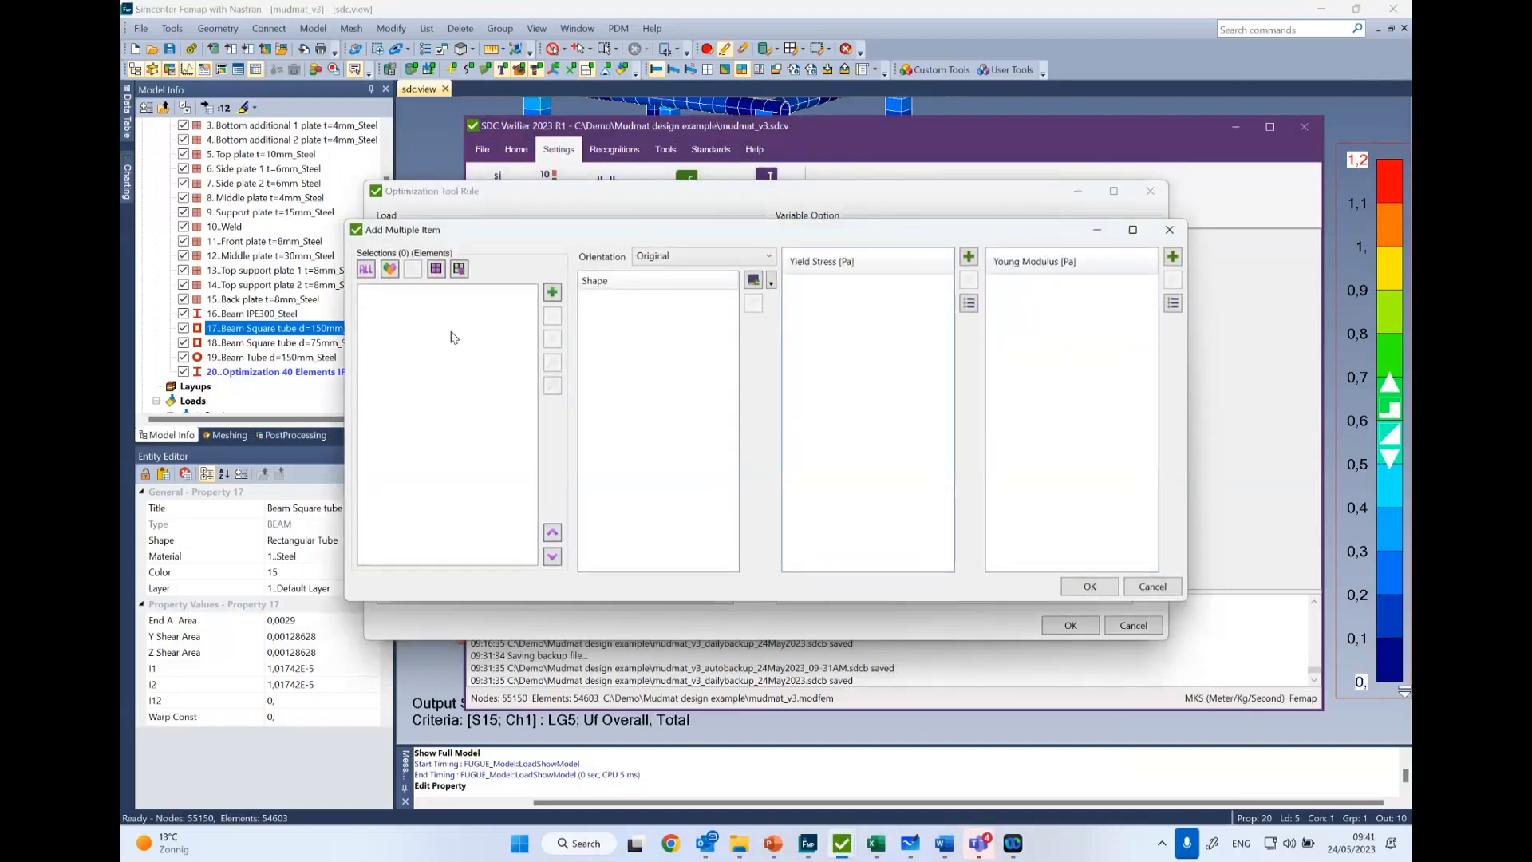
{"action": "left_click", "coordinate": [435, 270]}
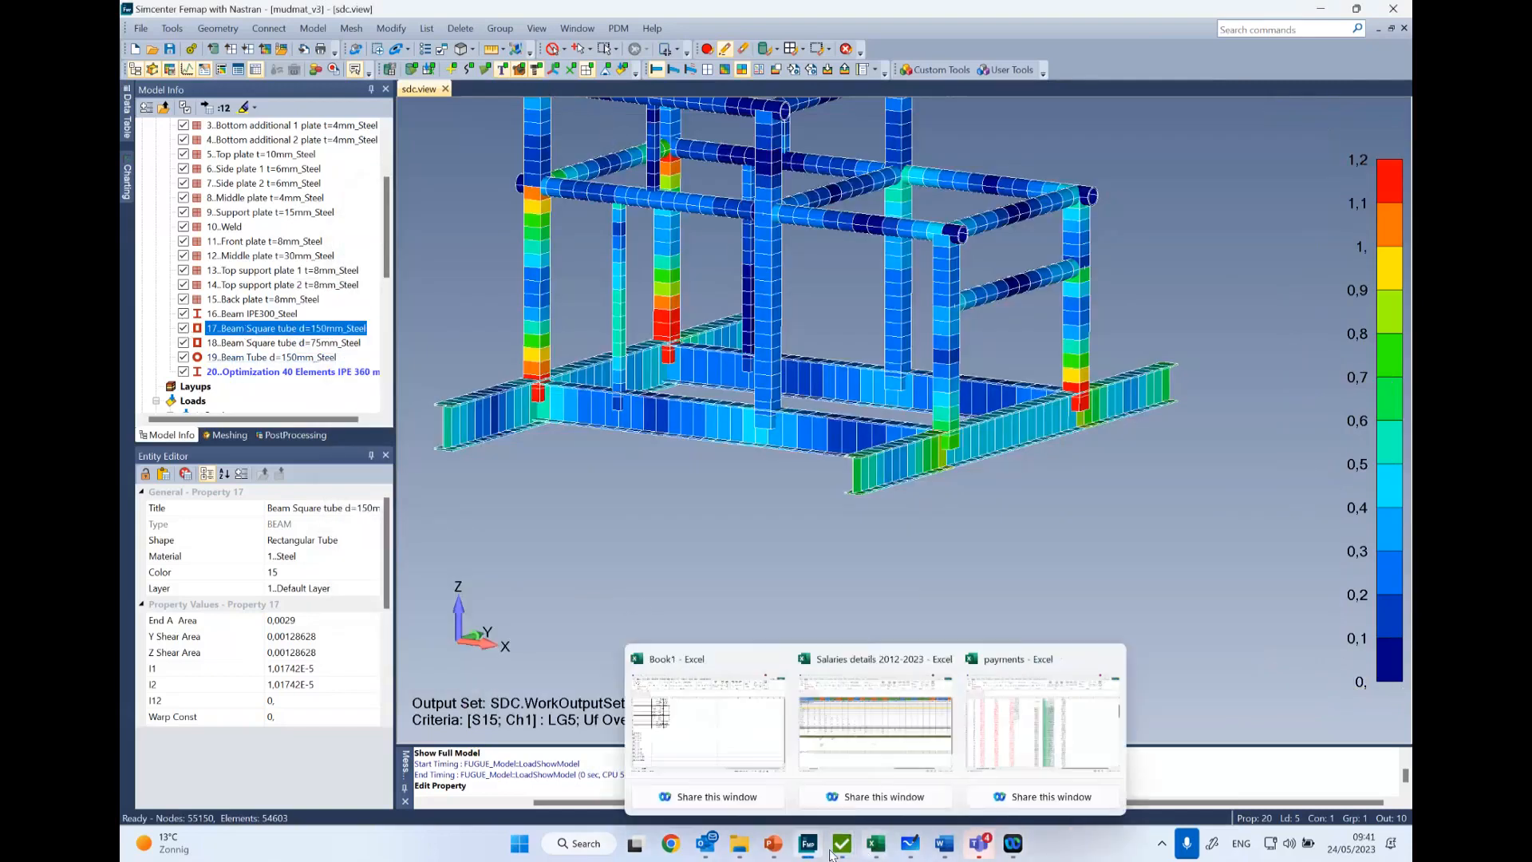
{"action": "mouse_move", "coordinate": [841, 846]}
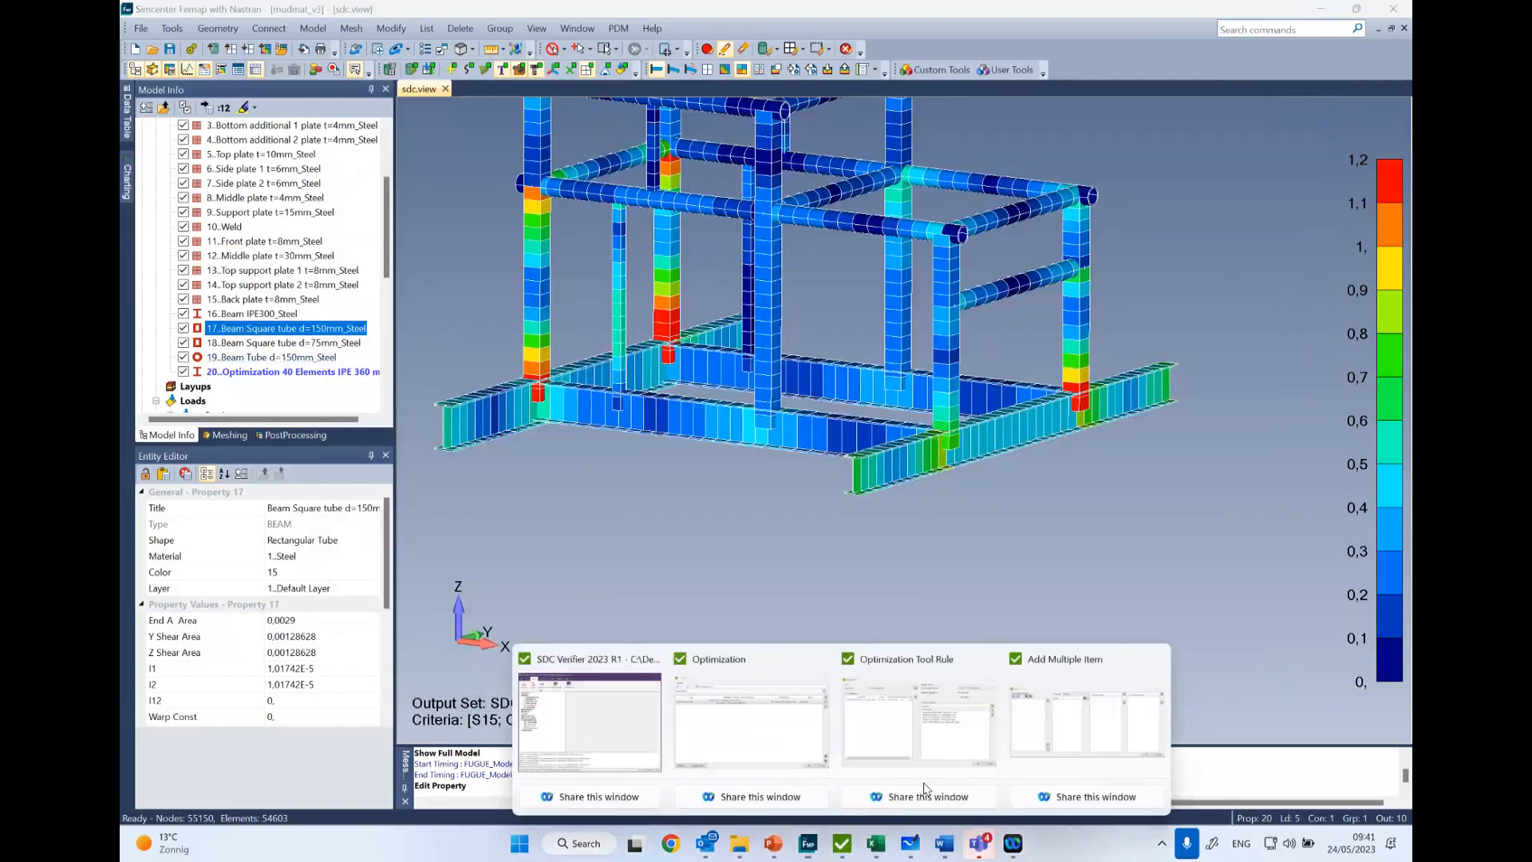
{"action": "left_click", "coordinate": [1082, 729]}
{"action": "left_click", "coordinate": [382, 327]}
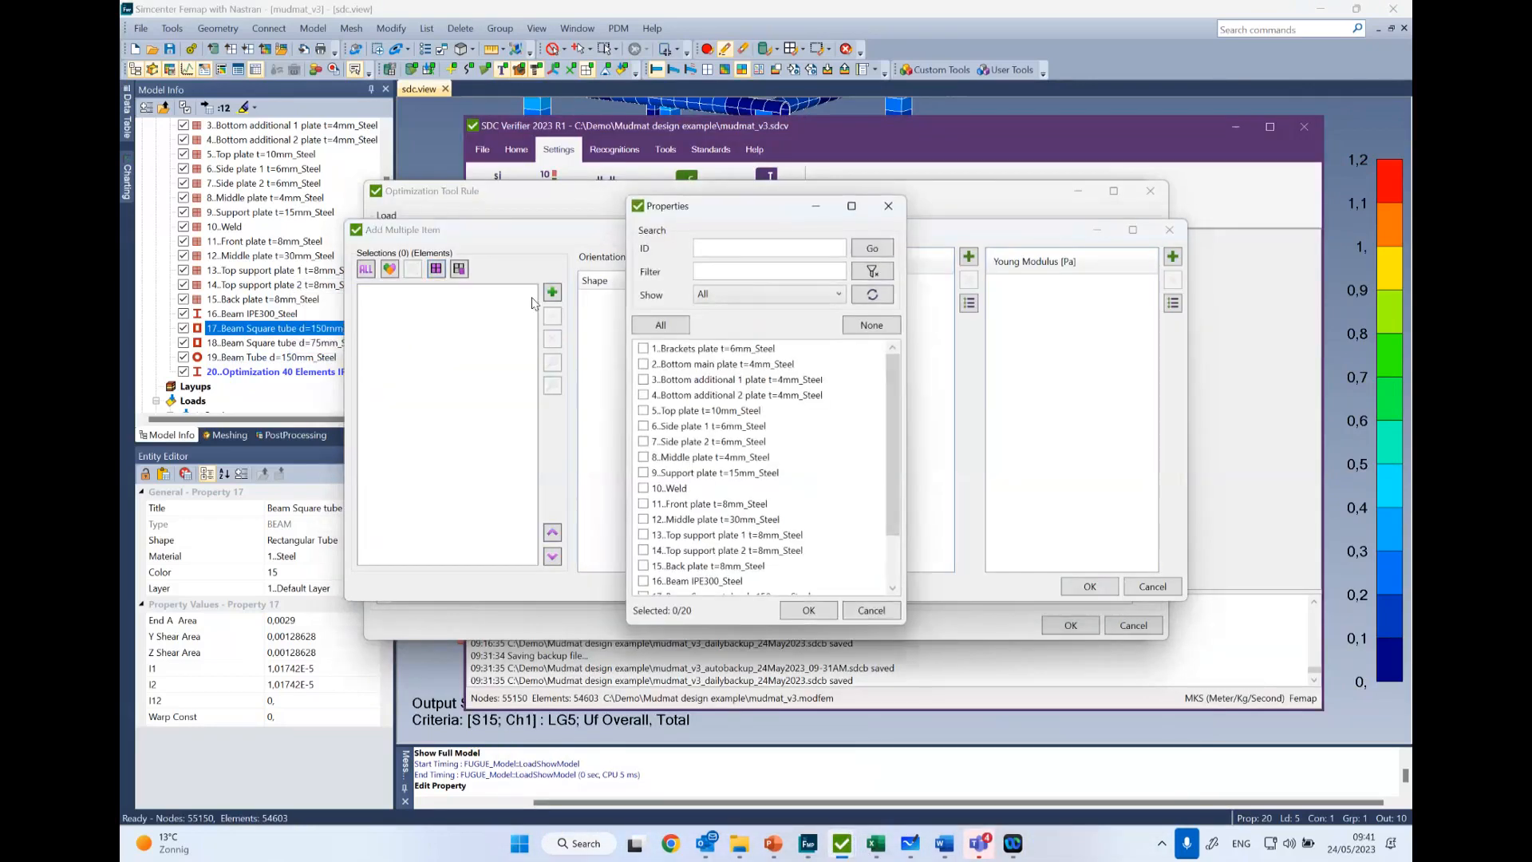
{"action": "scroll", "coordinate": [679, 478], "scroll_direction": "down", "scroll_amount": 2}
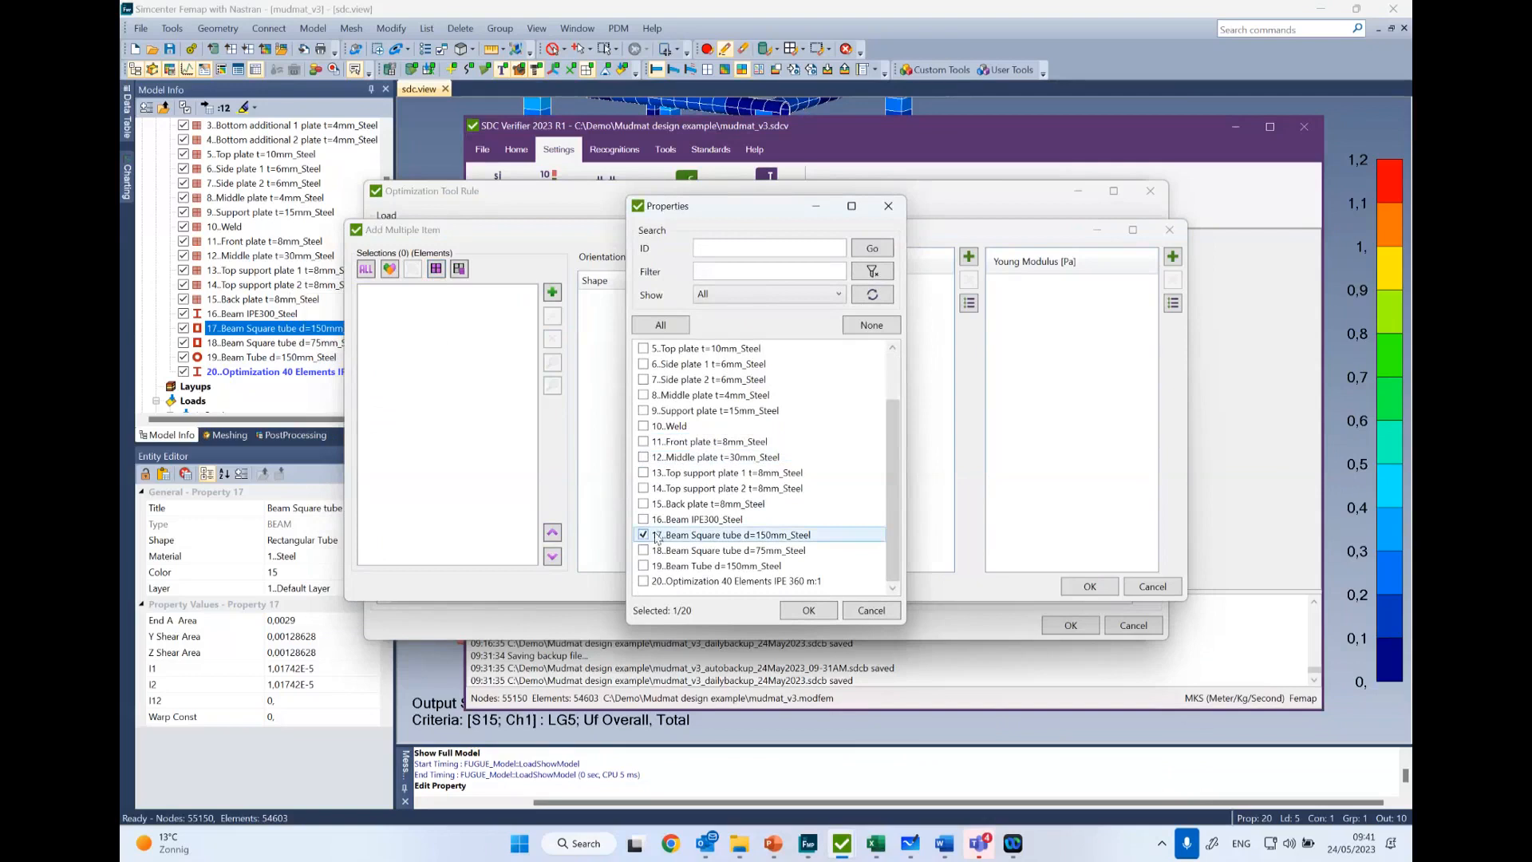
{"action": "left_click", "coordinate": [871, 610]}
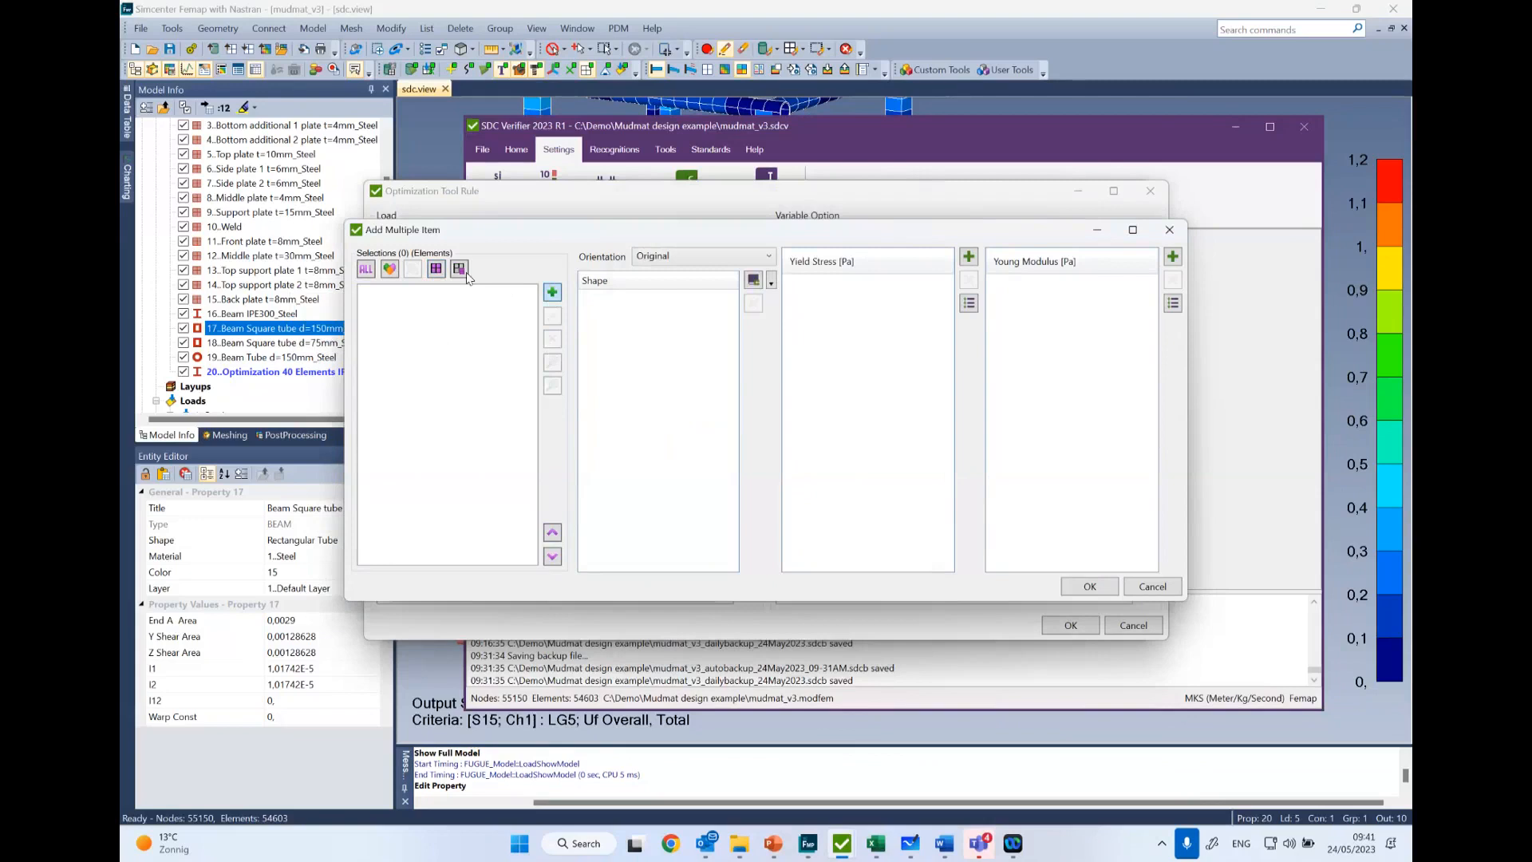
- Start an element selection for the new item and pick the five lowest elements of the column with the red overstressed base
{"action": "left_click", "coordinate": [552, 292]}
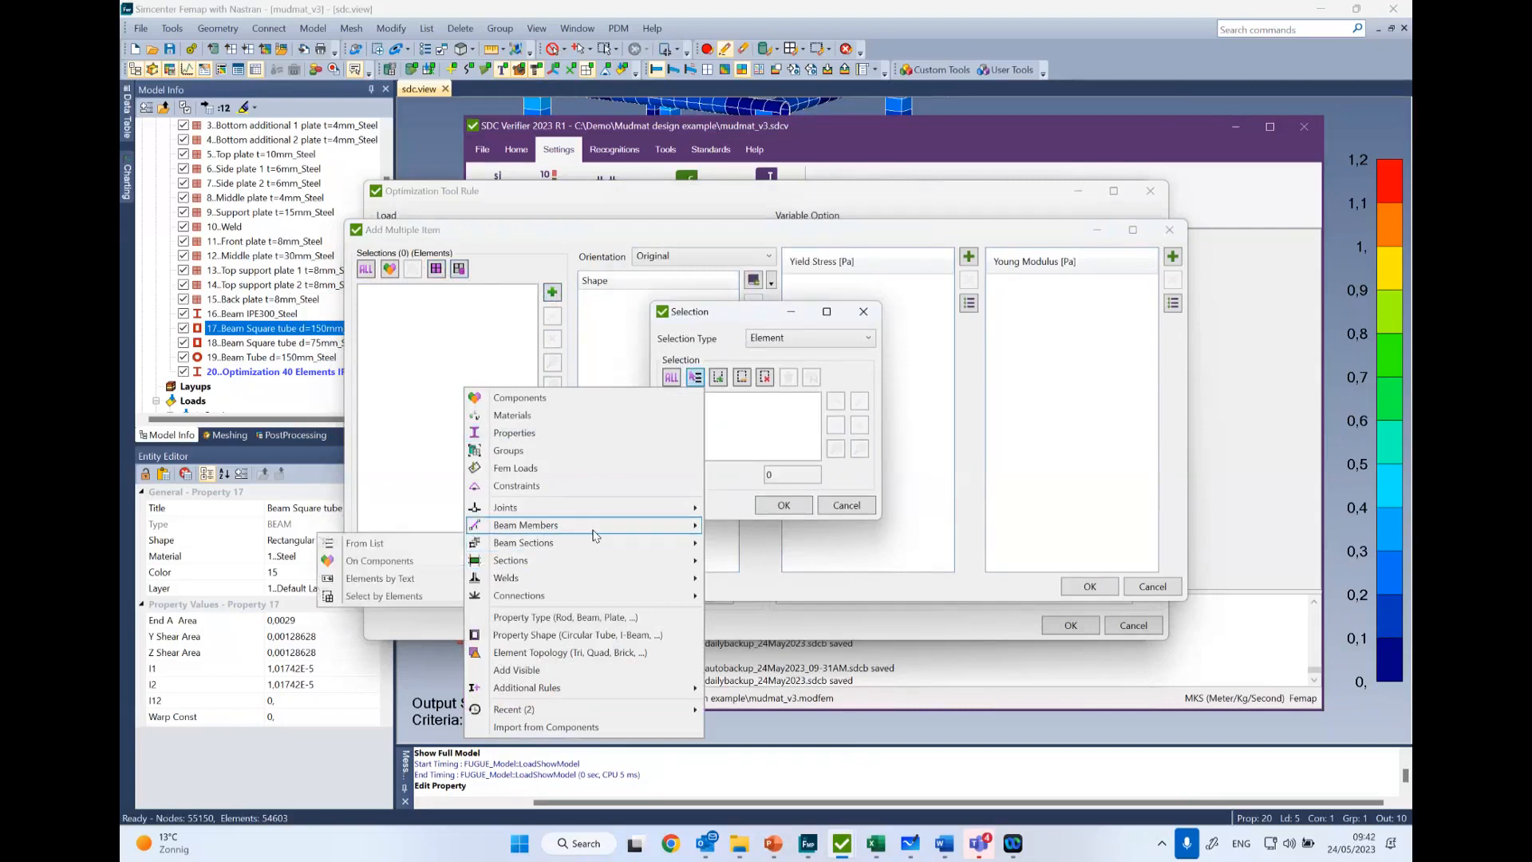
{"action": "left_click", "coordinate": [729, 415]}
{"action": "left_click", "coordinate": [719, 378]}
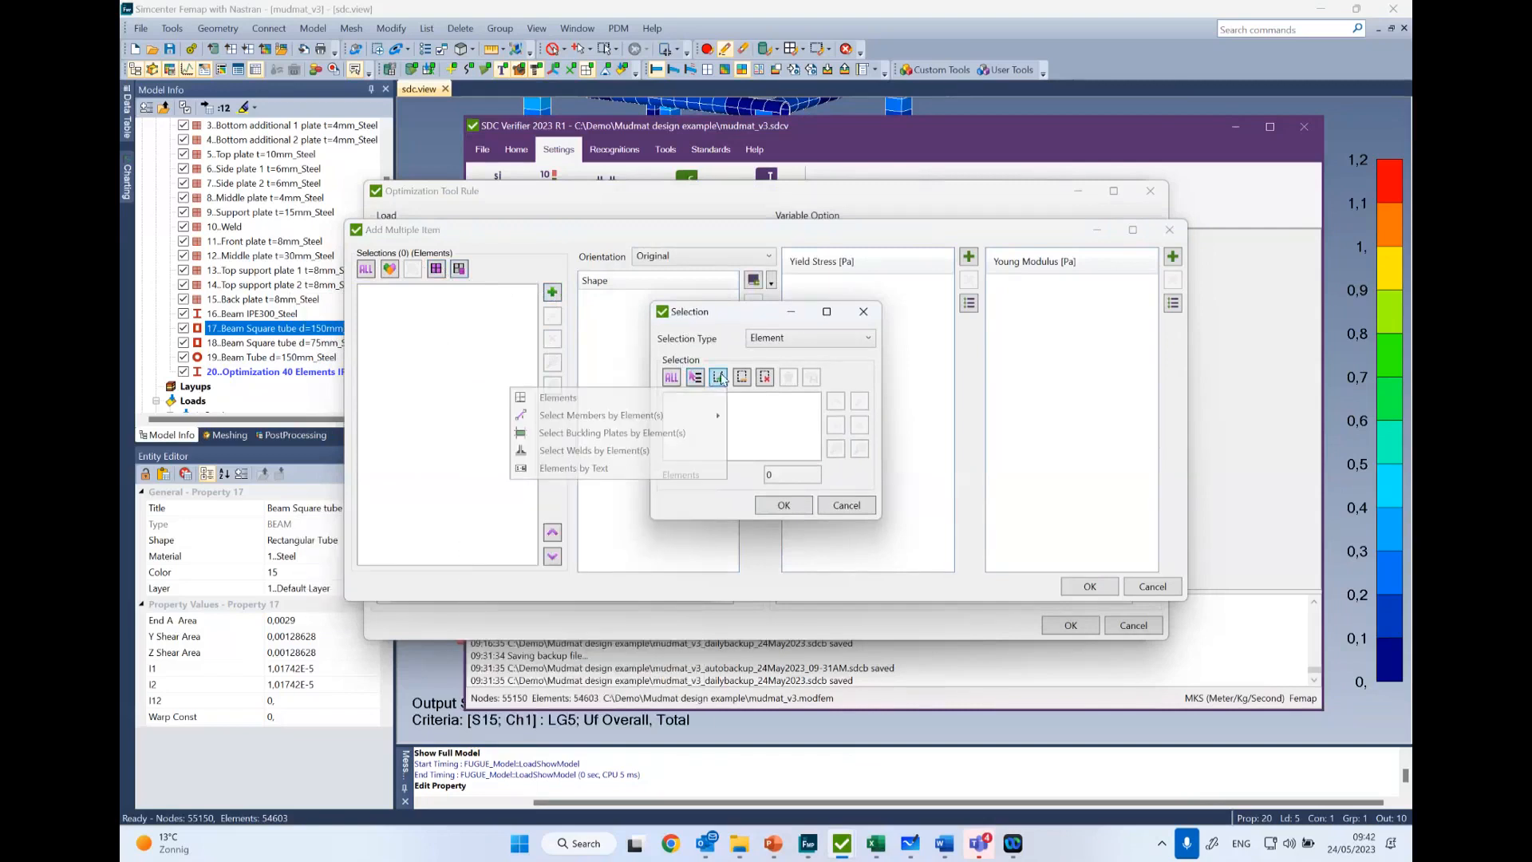
{"action": "left_click", "coordinate": [577, 397]}
{"action": "scroll", "coordinate": [1026, 606], "scroll_direction": "up", "scroll_amount": 3}
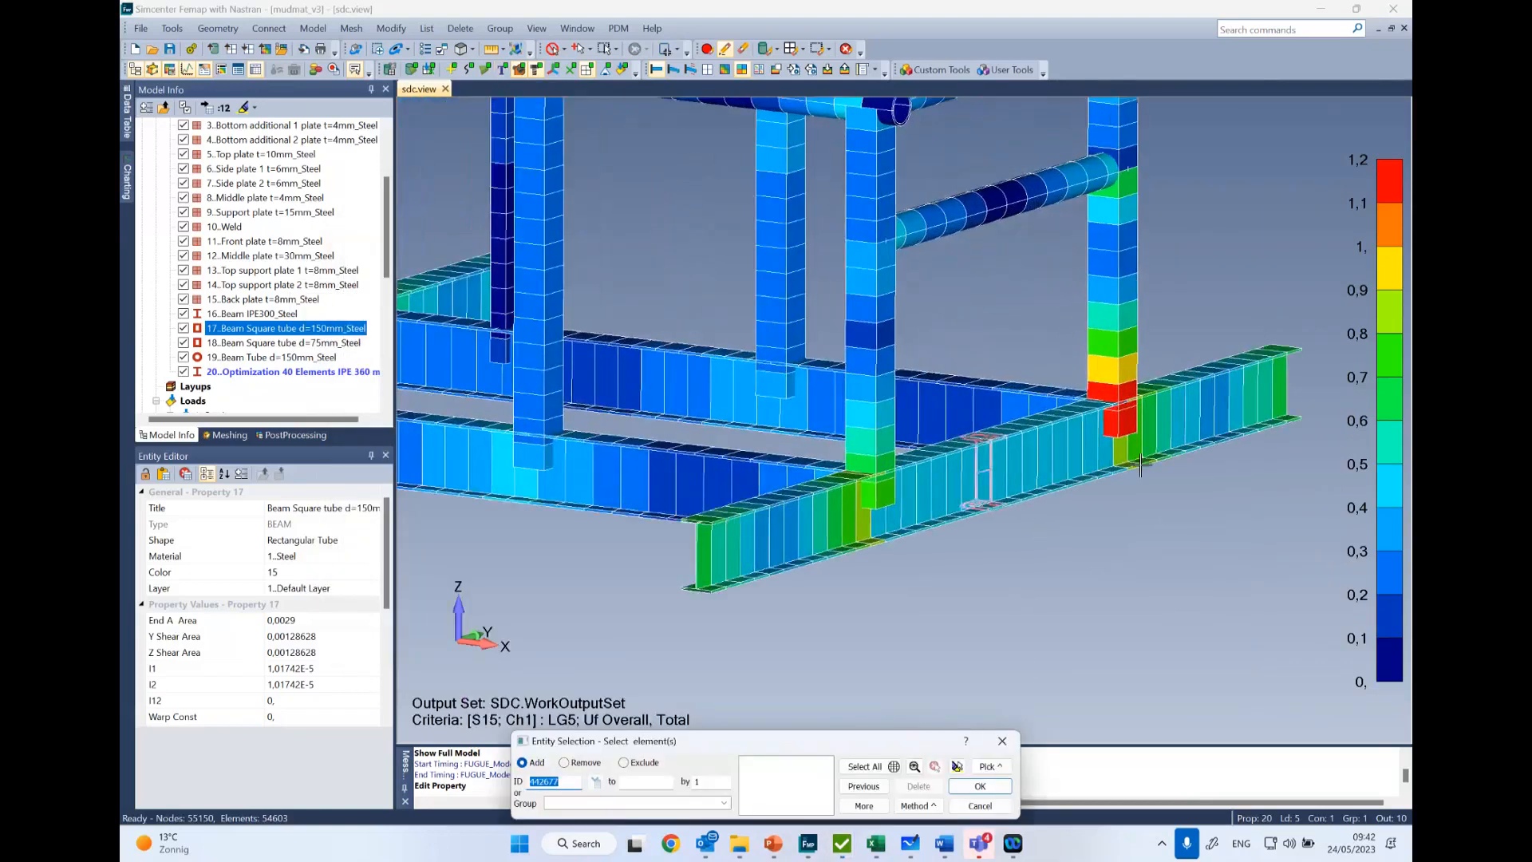
{"action": "left_click", "coordinate": [1117, 418]}
{"action": "left_click", "coordinate": [1112, 393]}
{"action": "left_click", "coordinate": [1112, 366]}
{"action": "left_click", "coordinate": [1111, 340]}
{"action": "left_click", "coordinate": [1109, 310]}
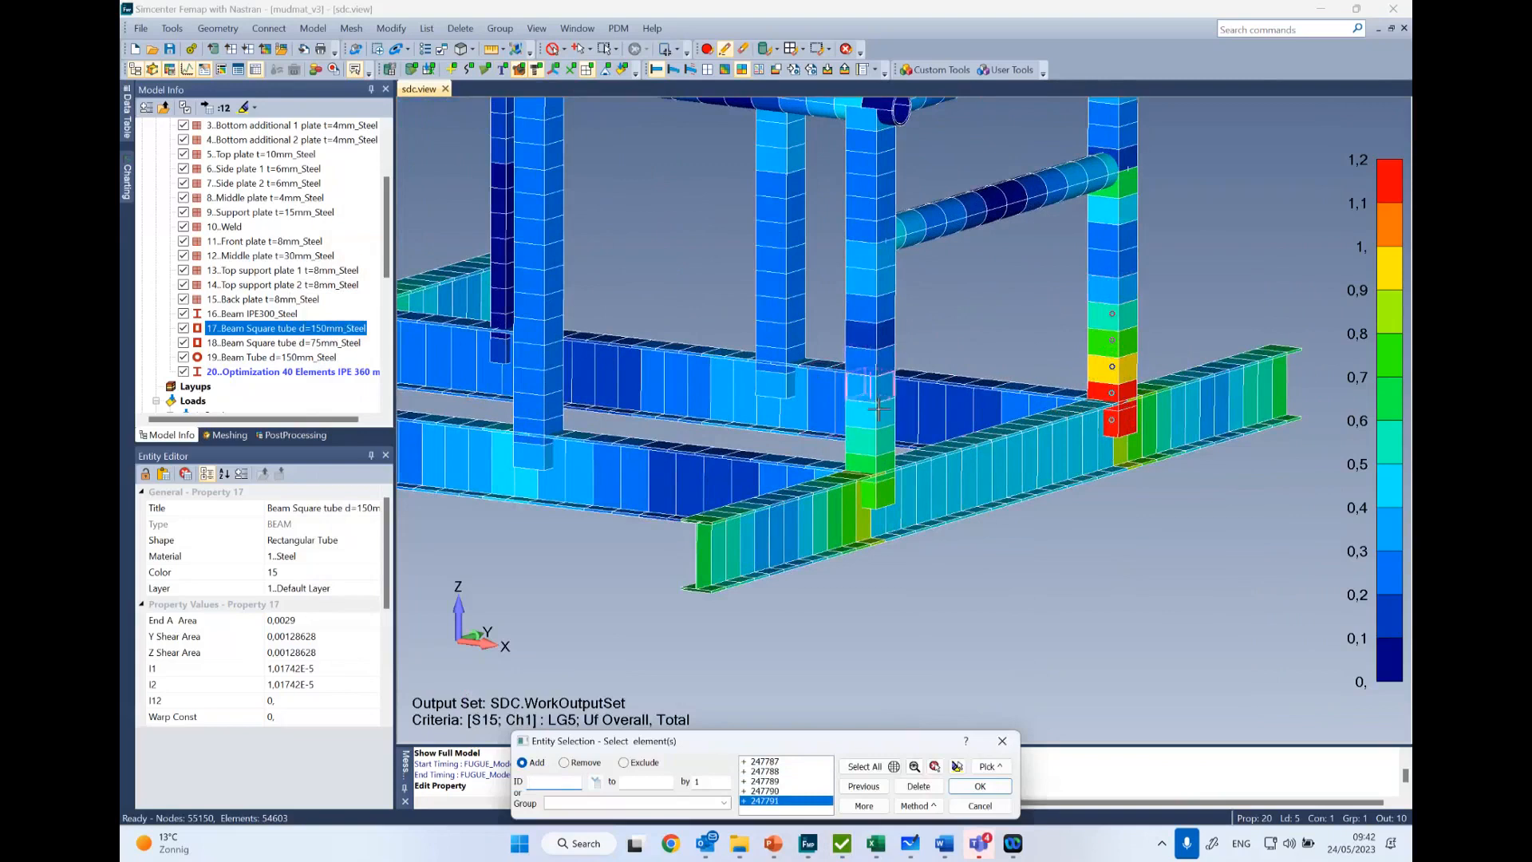
- Add the three lowest elements of the neighbouring front column to the selection and accept the 8 elements for the new item
{"action": "left_click", "coordinate": [869, 461]}
{"action": "left_click", "coordinate": [869, 464]}
{"action": "left_click", "coordinate": [869, 491]}
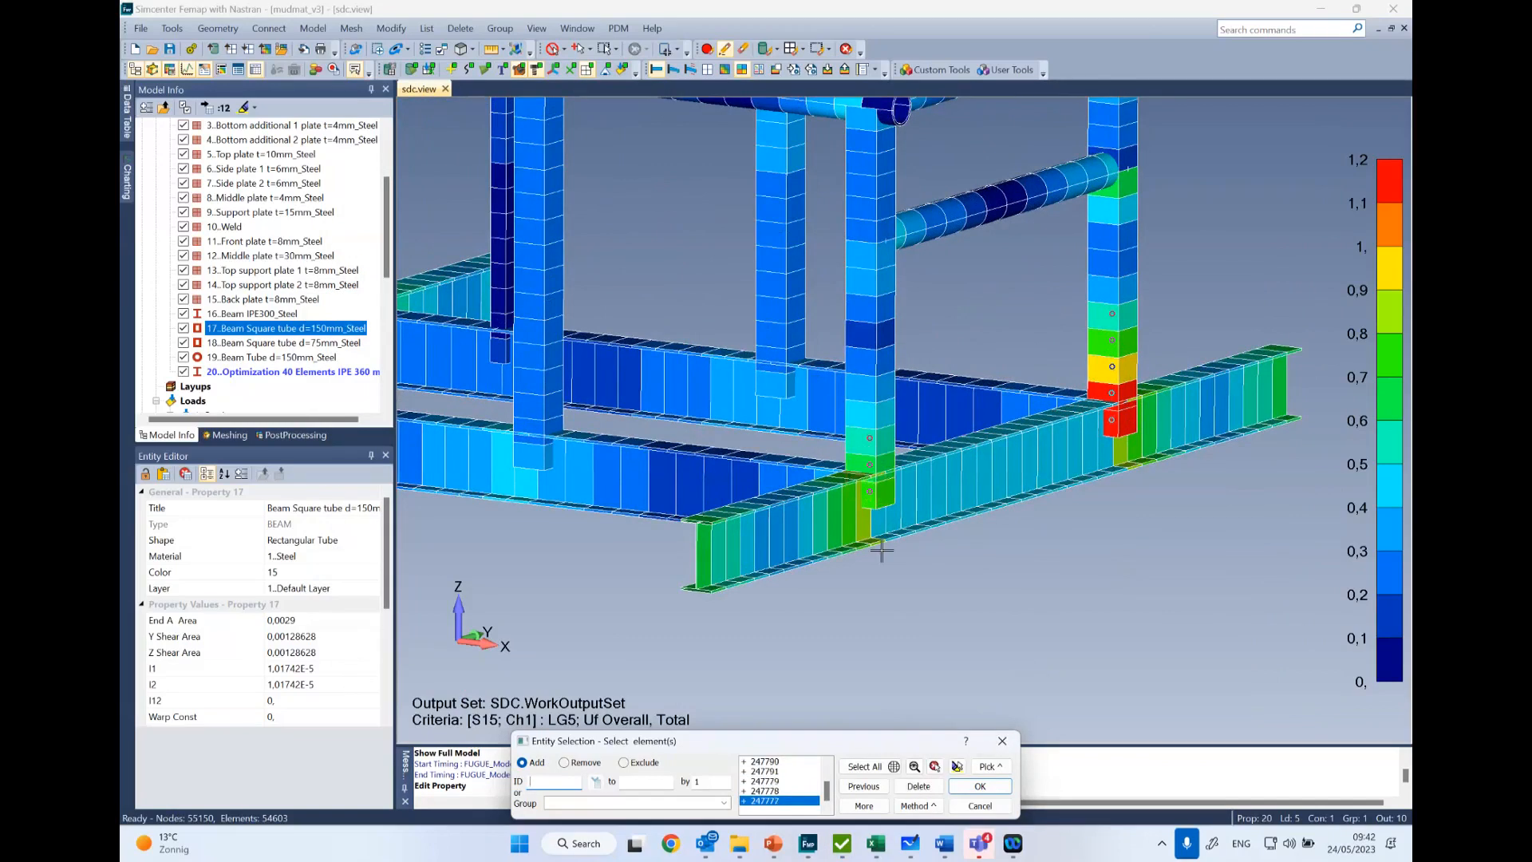
{"action": "left_click", "coordinate": [1001, 790]}
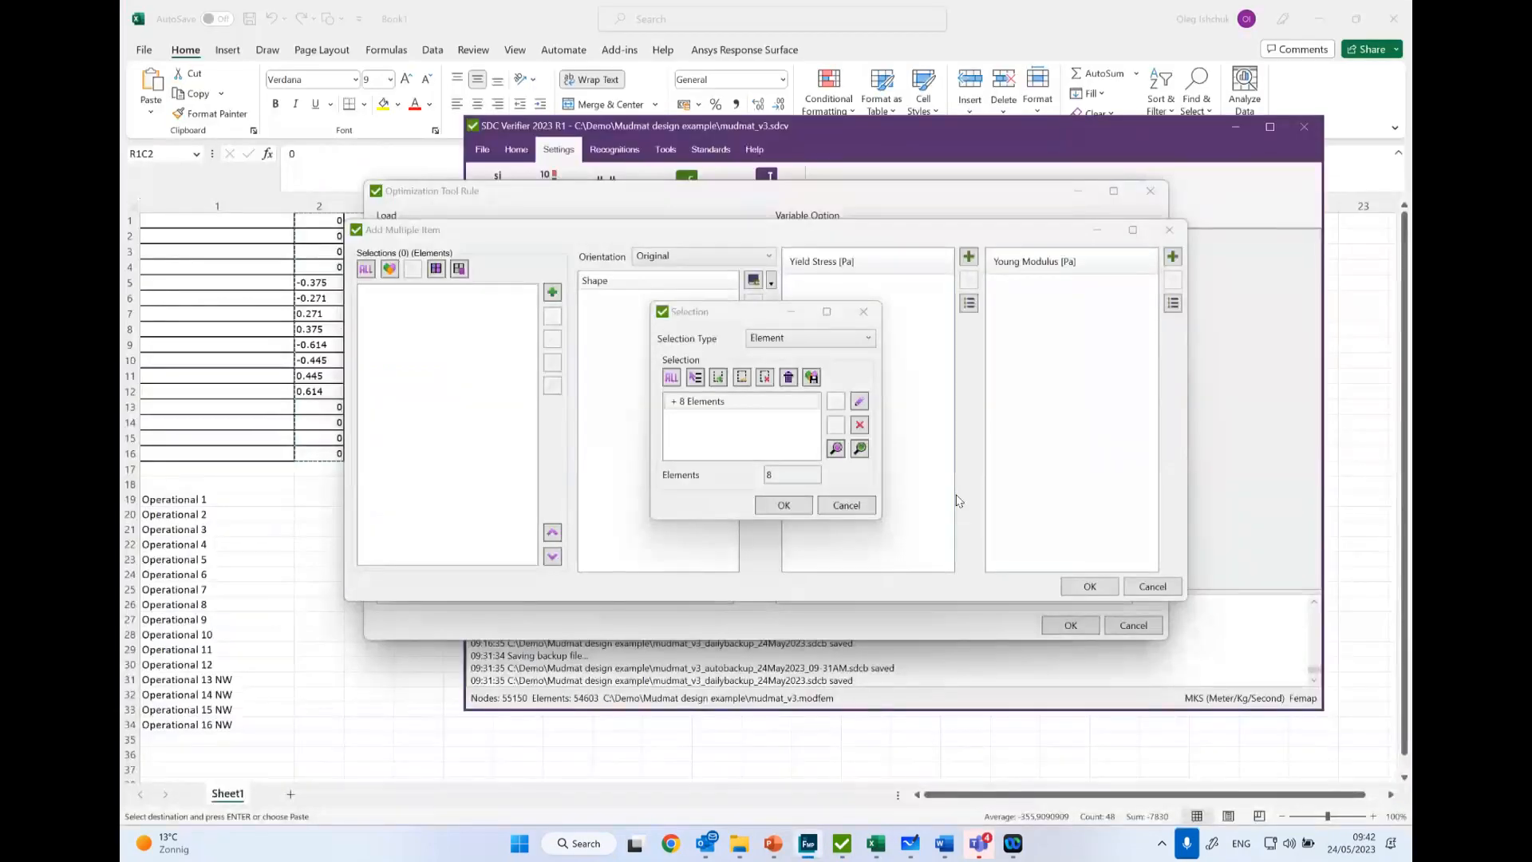
{"action": "left_click", "coordinate": [783, 504]}
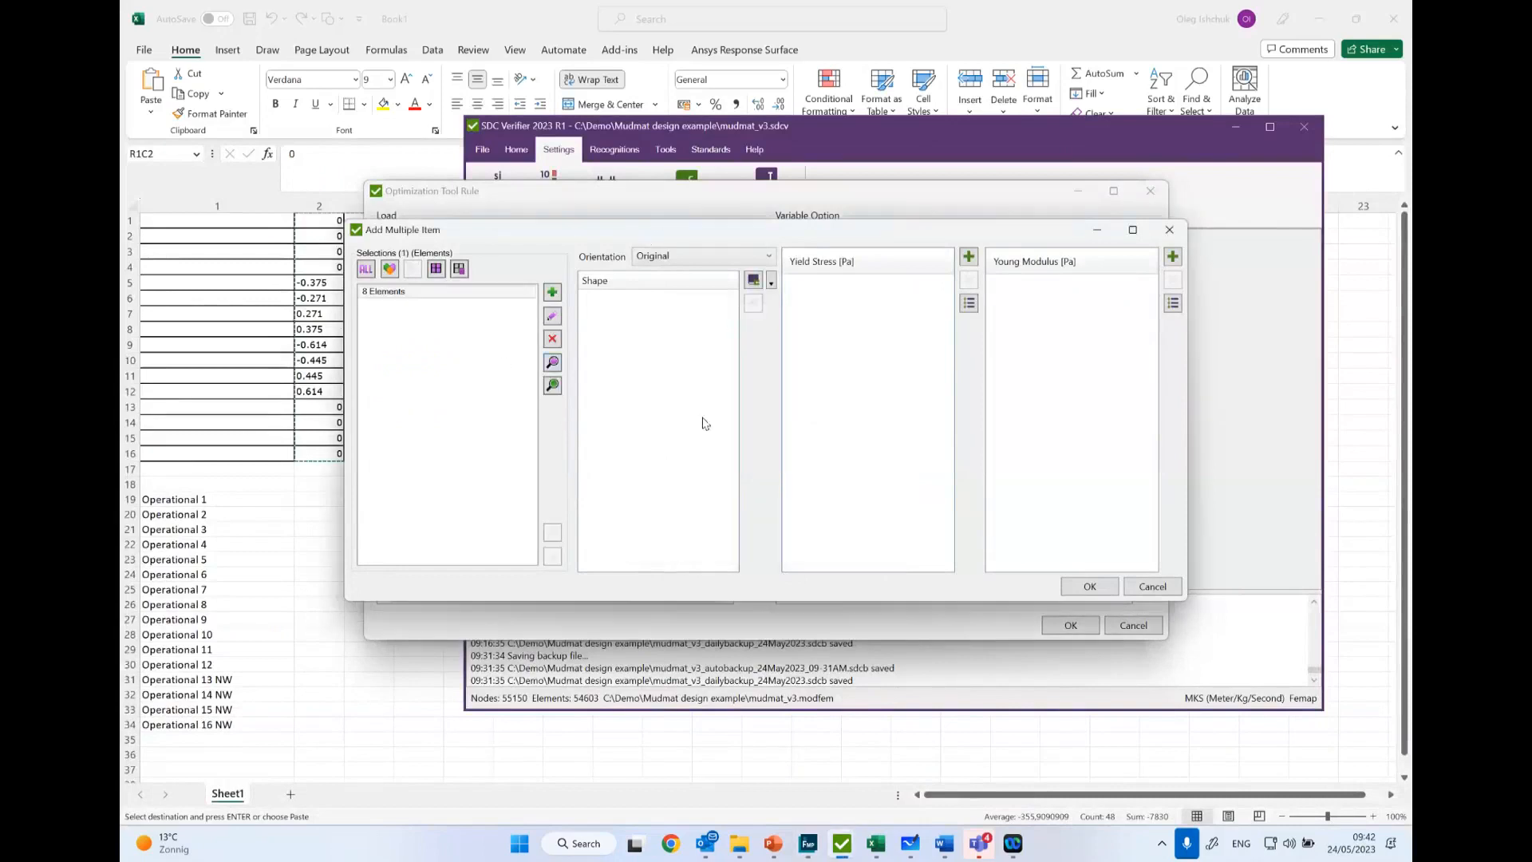
- Open the shape library for the 8 elements and filter the shape type to rectangular tube sections only
{"action": "left_click", "coordinate": [594, 281]}
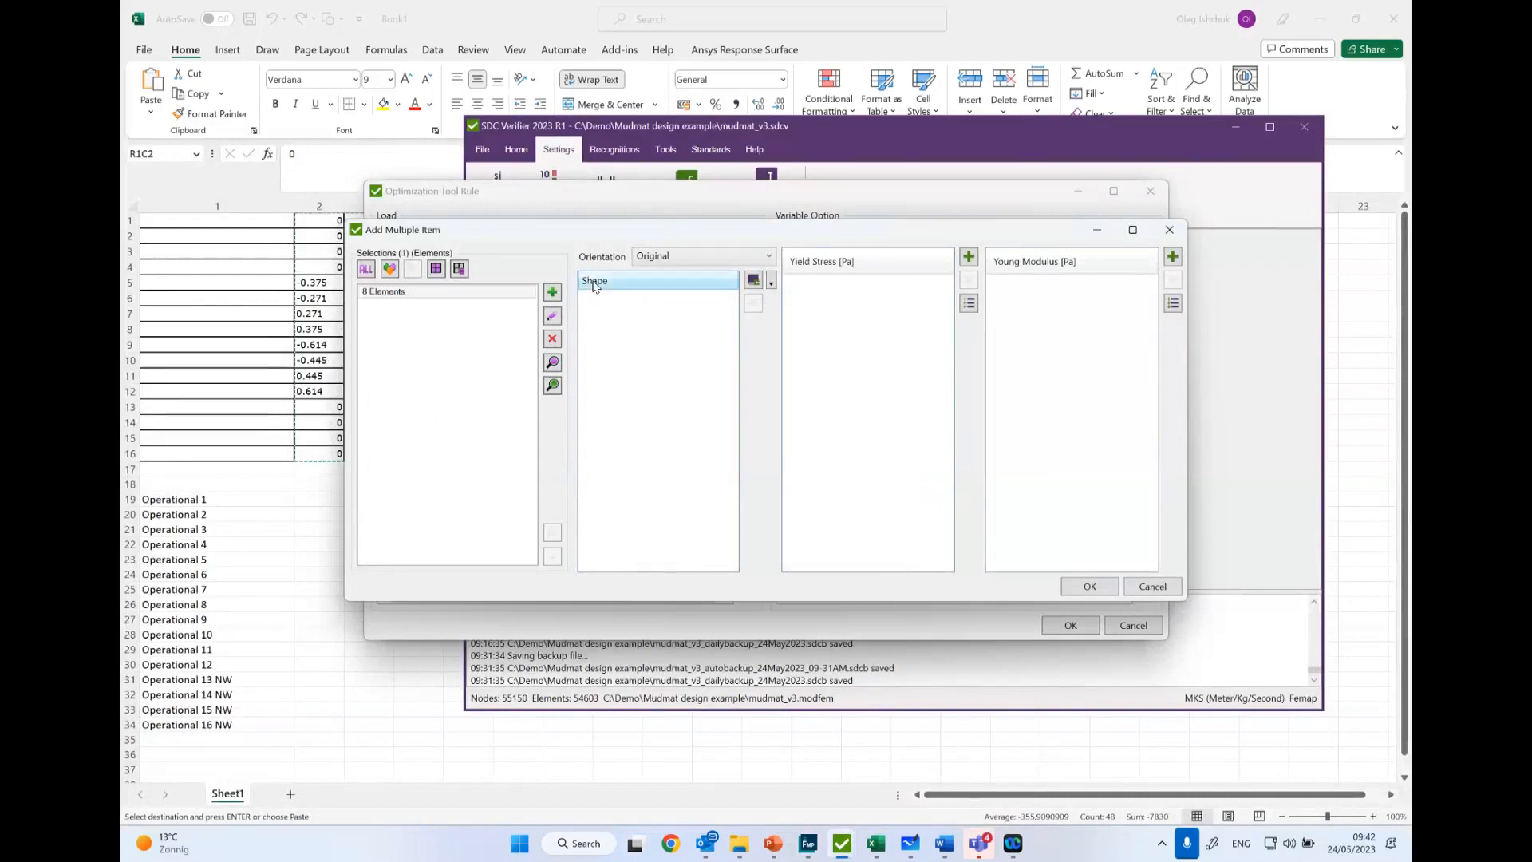
{"action": "left_click", "coordinate": [754, 280]}
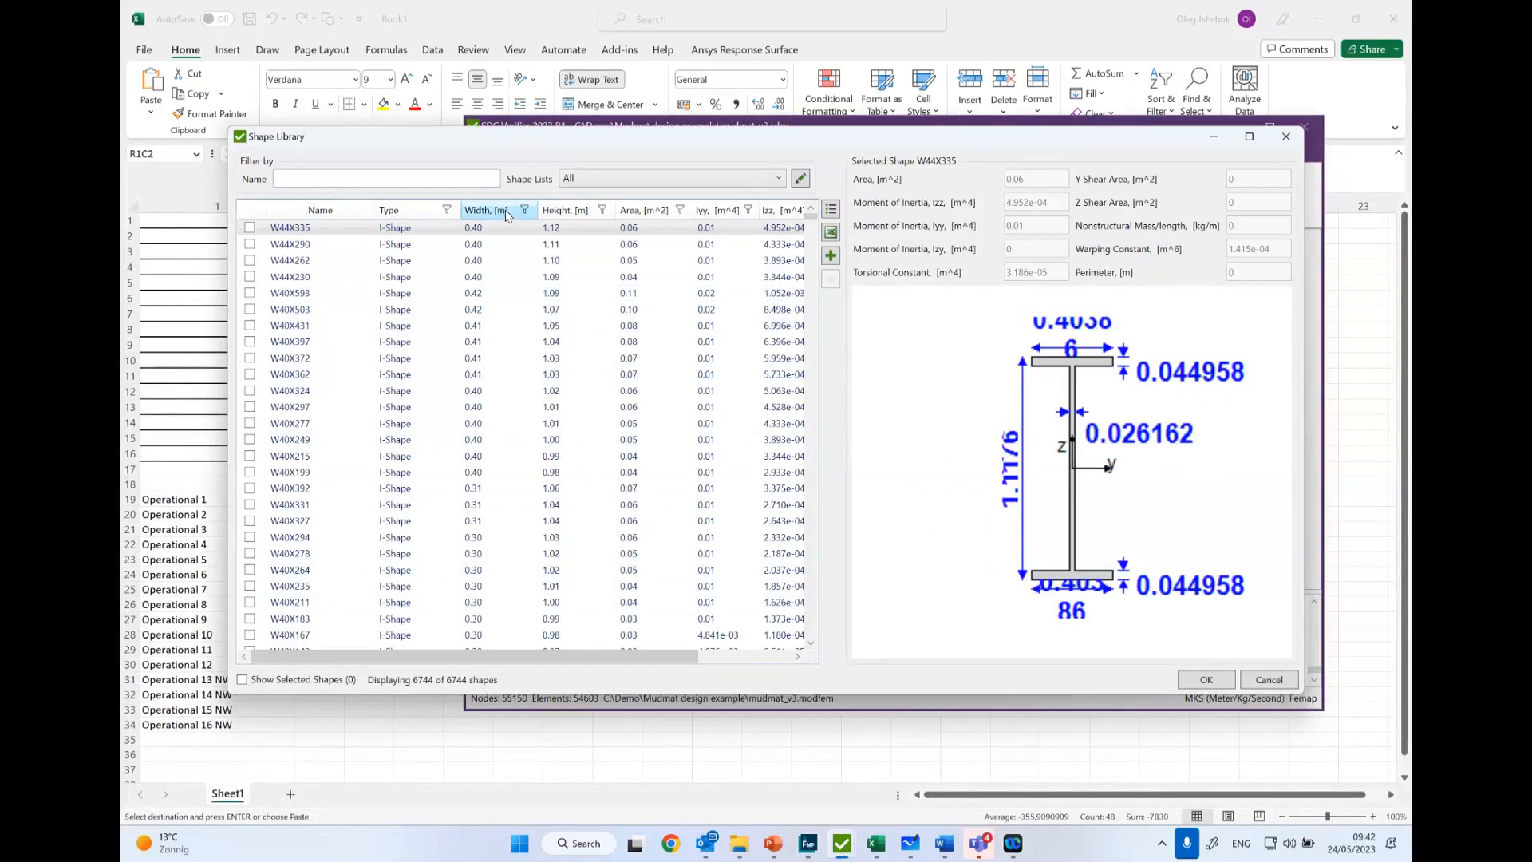
{"action": "left_click", "coordinate": [423, 214]}
{"action": "left_click", "coordinate": [448, 210]}
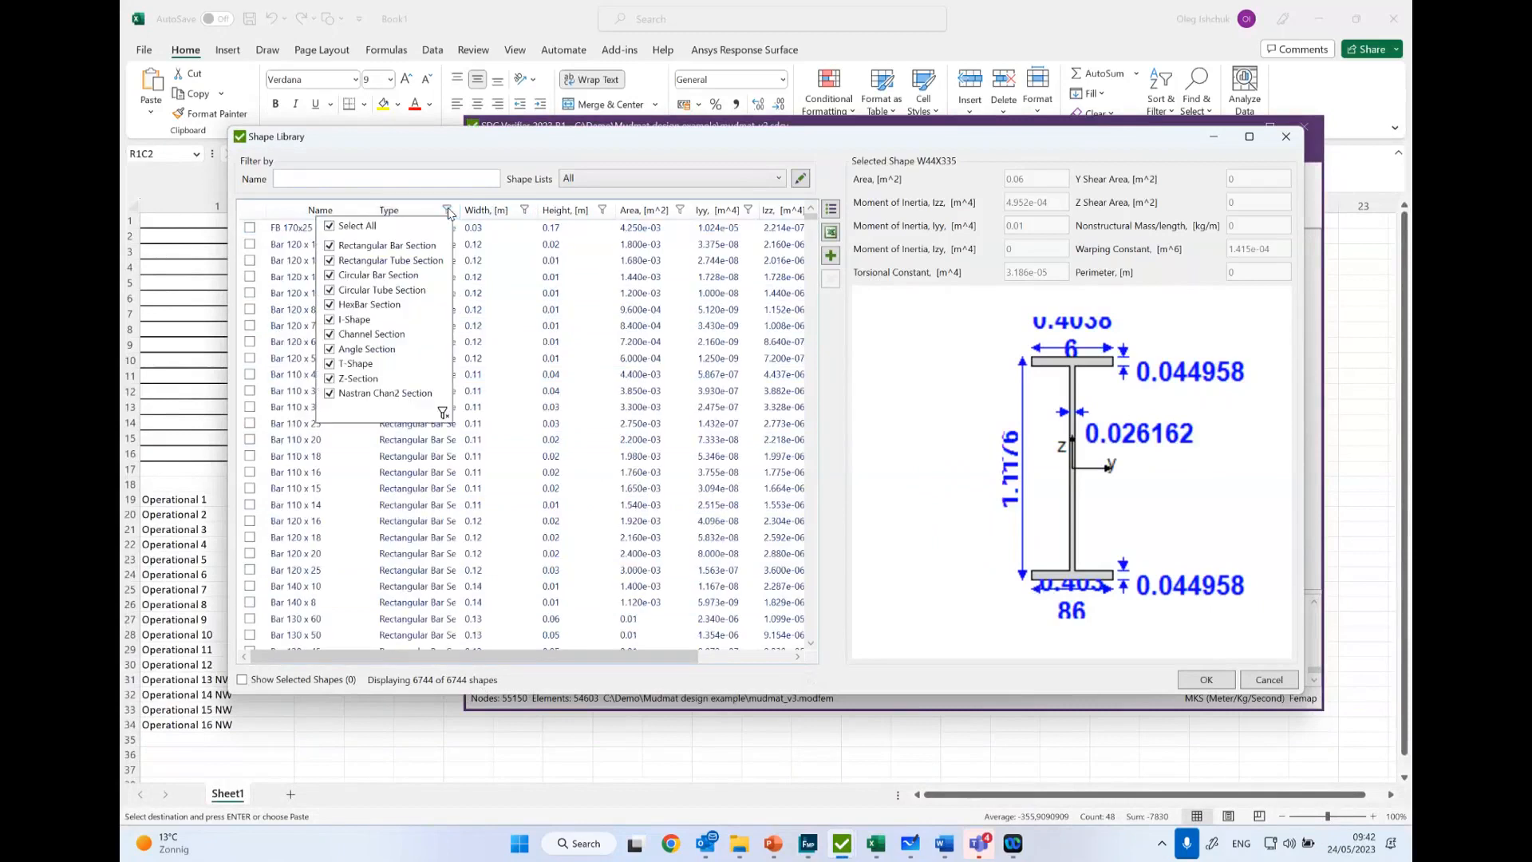
{"action": "left_click", "coordinate": [343, 230]}
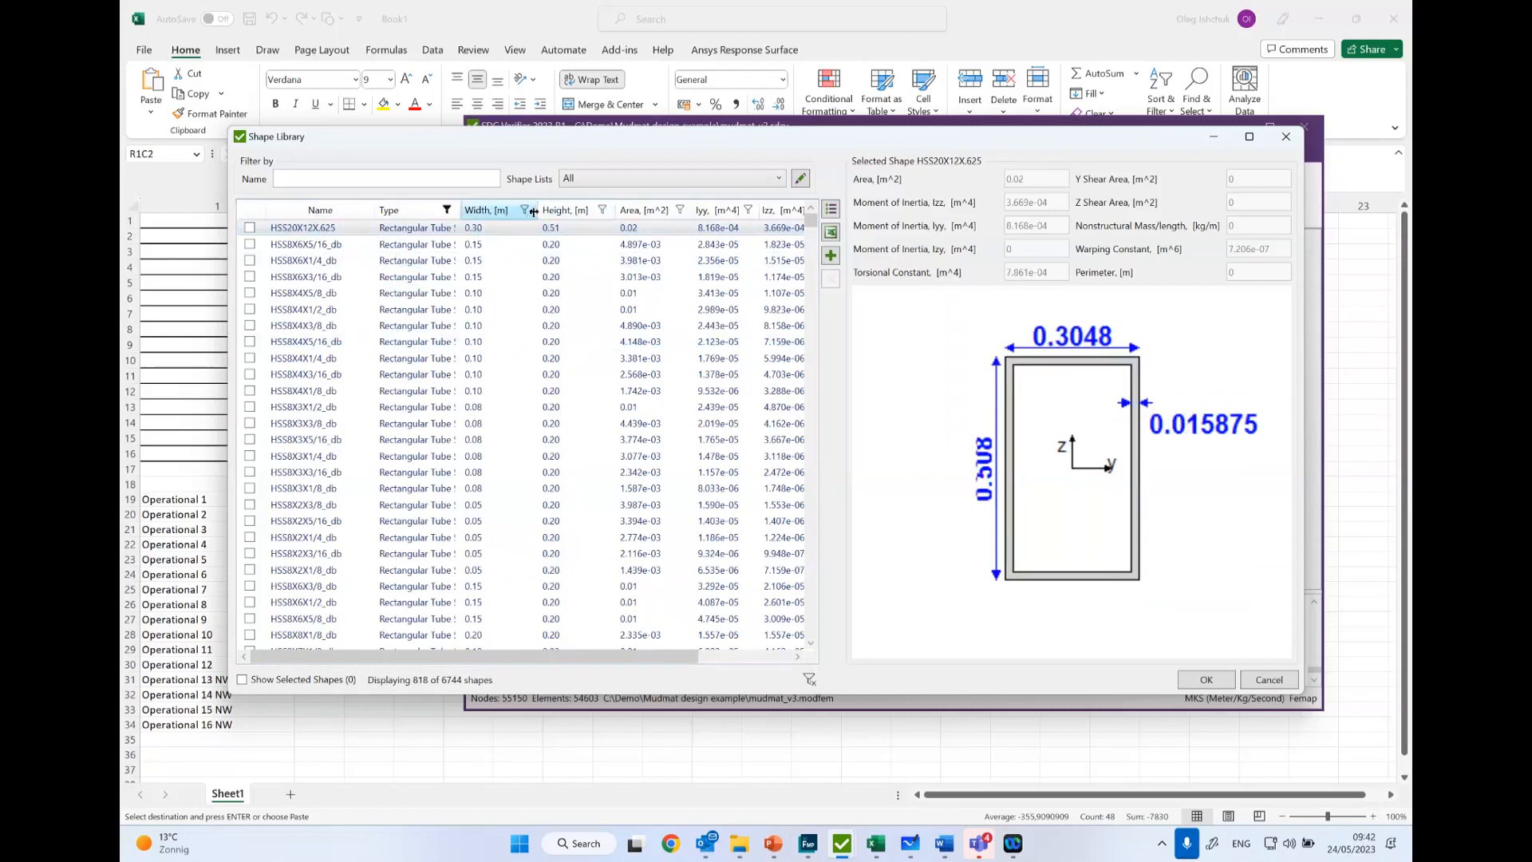
- Filter the rectangular tubes to a width greater than 0.15 m
{"action": "left_click", "coordinate": [525, 210]}
{"action": "left_click", "coordinate": [363, 228]}
{"action": "left_click", "coordinate": [319, 277]}
{"action": "left_click", "coordinate": [422, 227]}
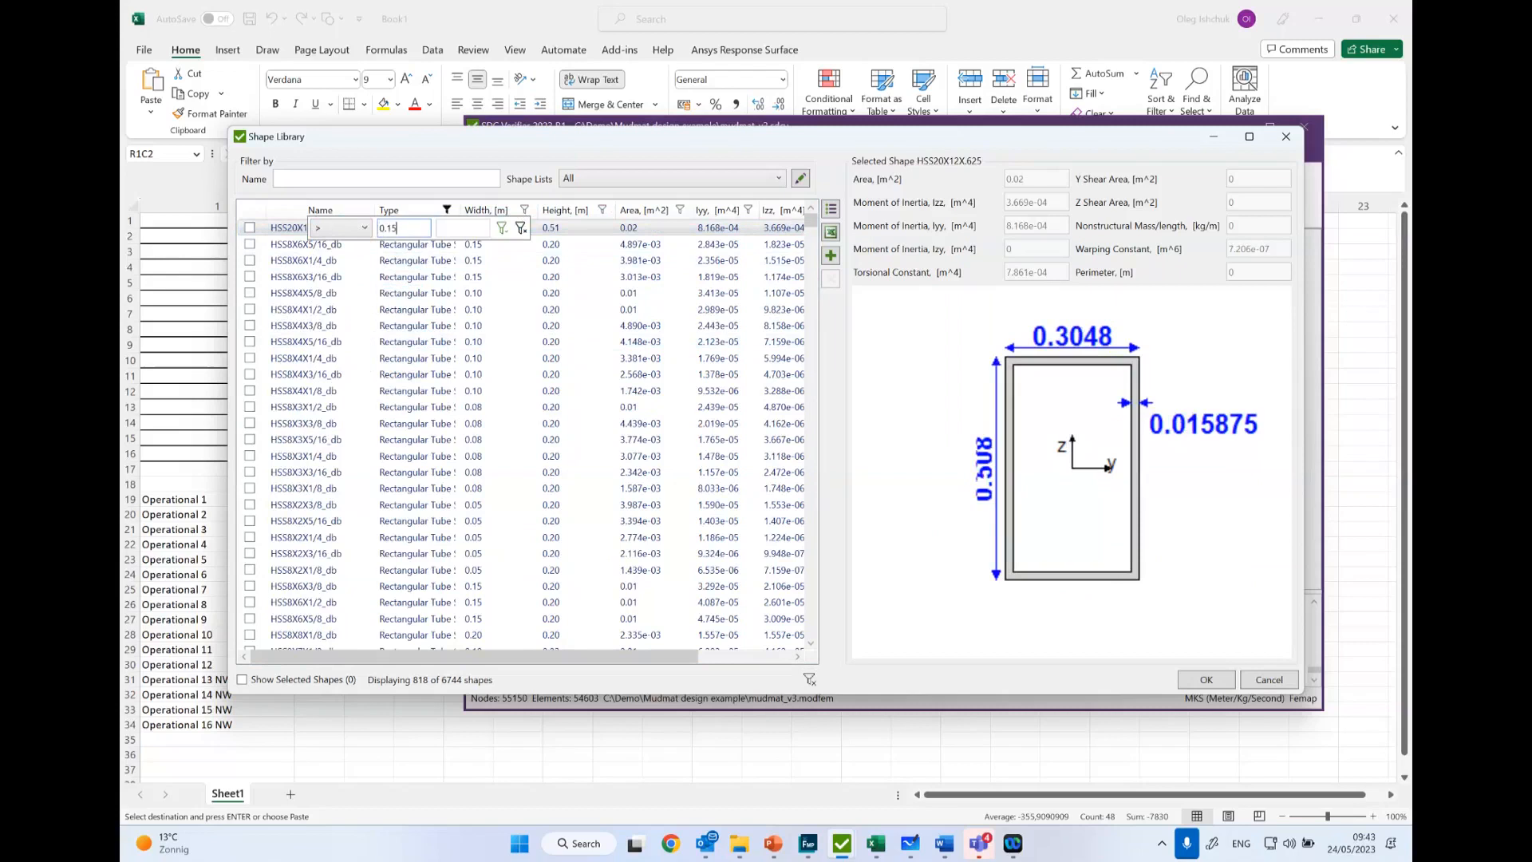
{"action": "key", "text": "Return"}
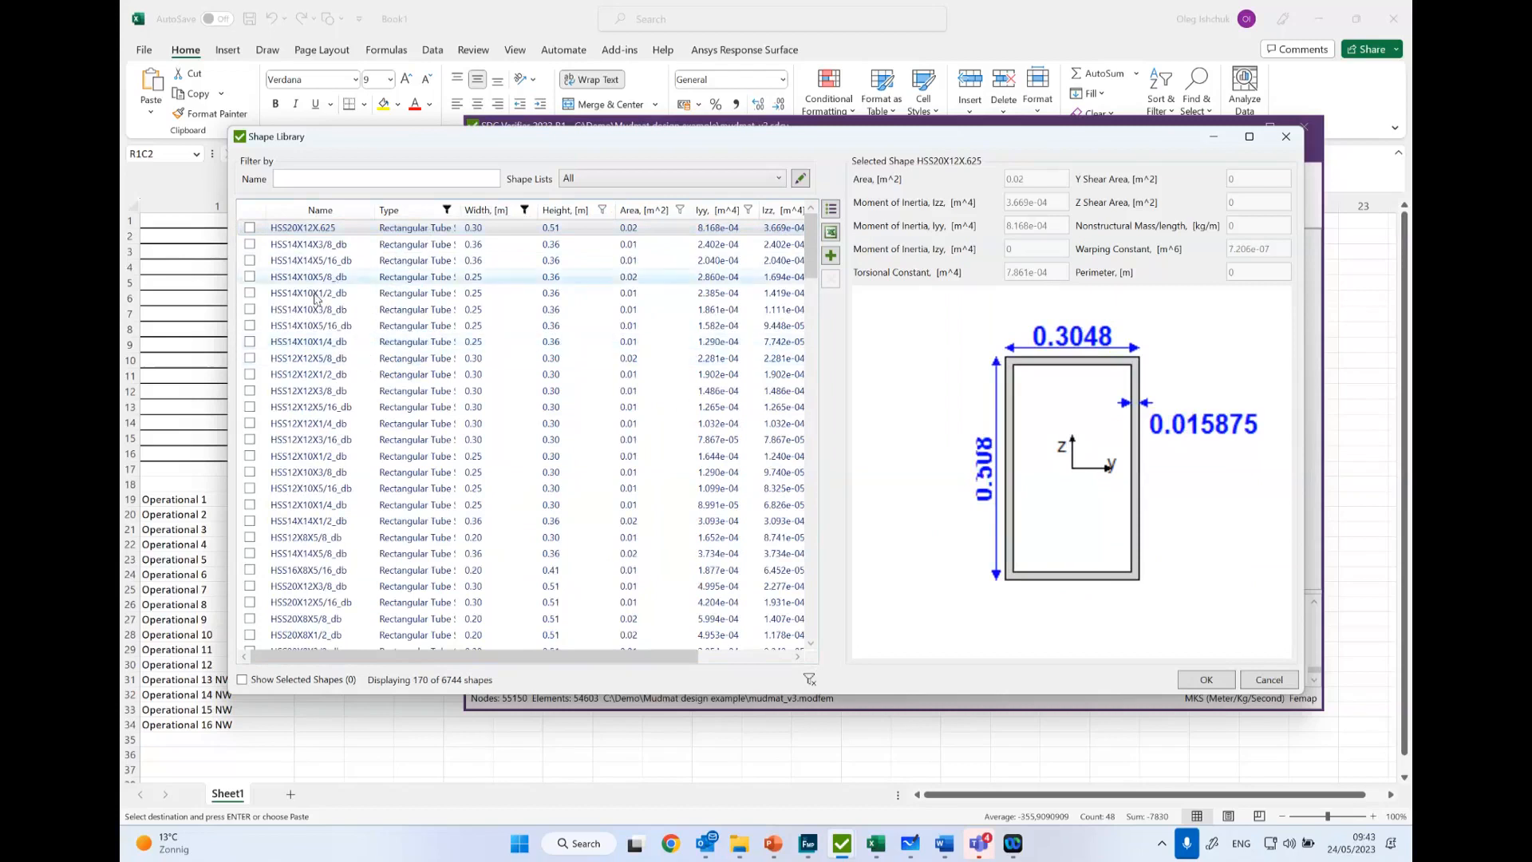
- Preview the HSS12X12X5/8_db cross section and look through the filtered rectangular tubes
{"action": "left_click", "coordinate": [307, 358]}
{"action": "scroll", "coordinate": [315, 411], "scroll_direction": "down", "scroll_amount": 9}
{"action": "scroll", "coordinate": [316, 412], "scroll_direction": "down", "scroll_amount": 5}
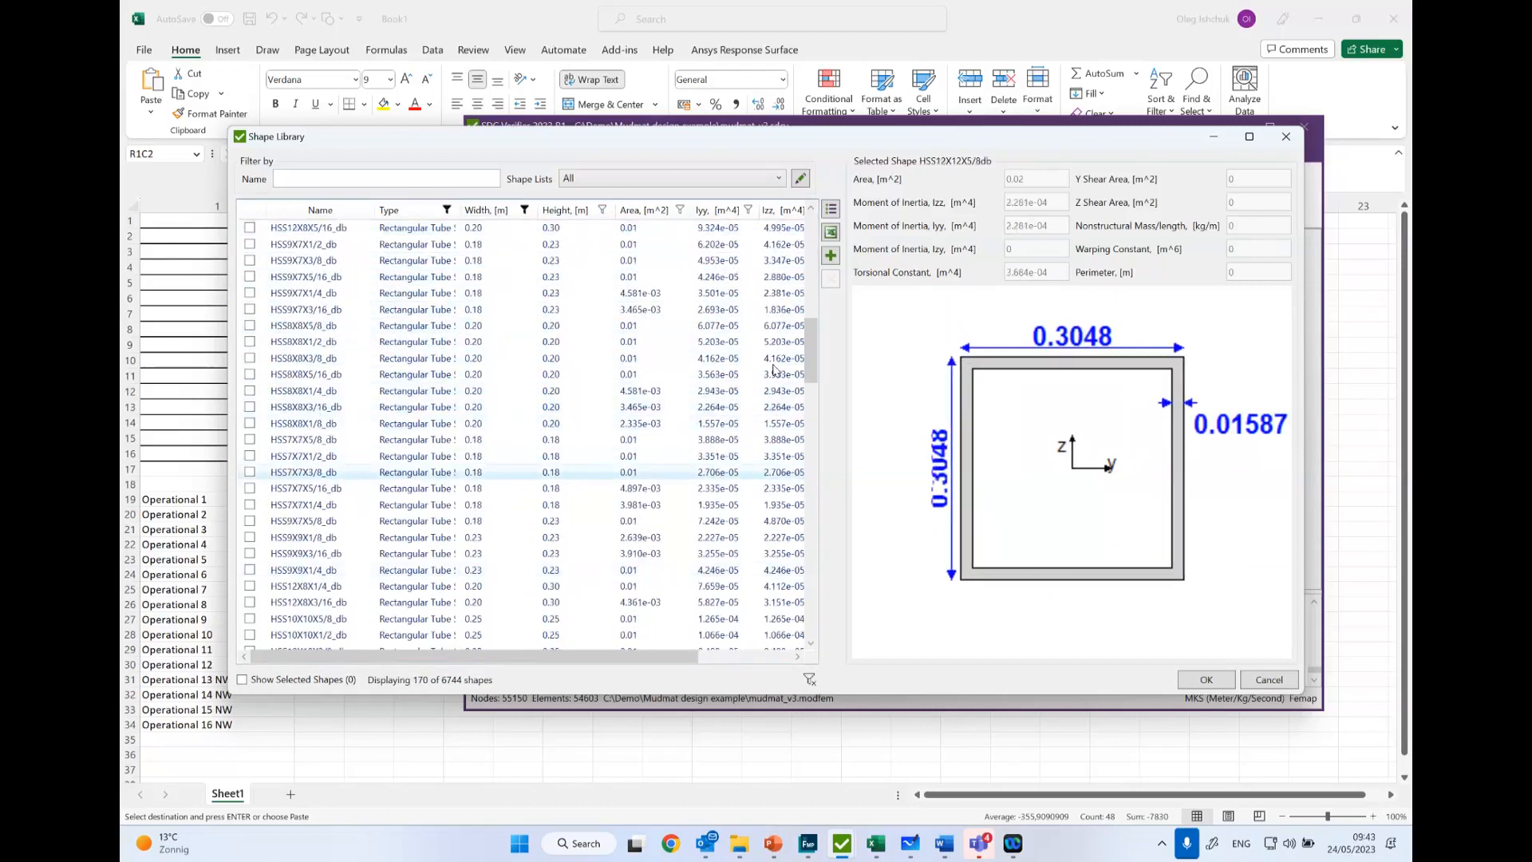
{"action": "left_click_drag", "start_coordinate": [812, 357], "coordinate": [813, 269]}
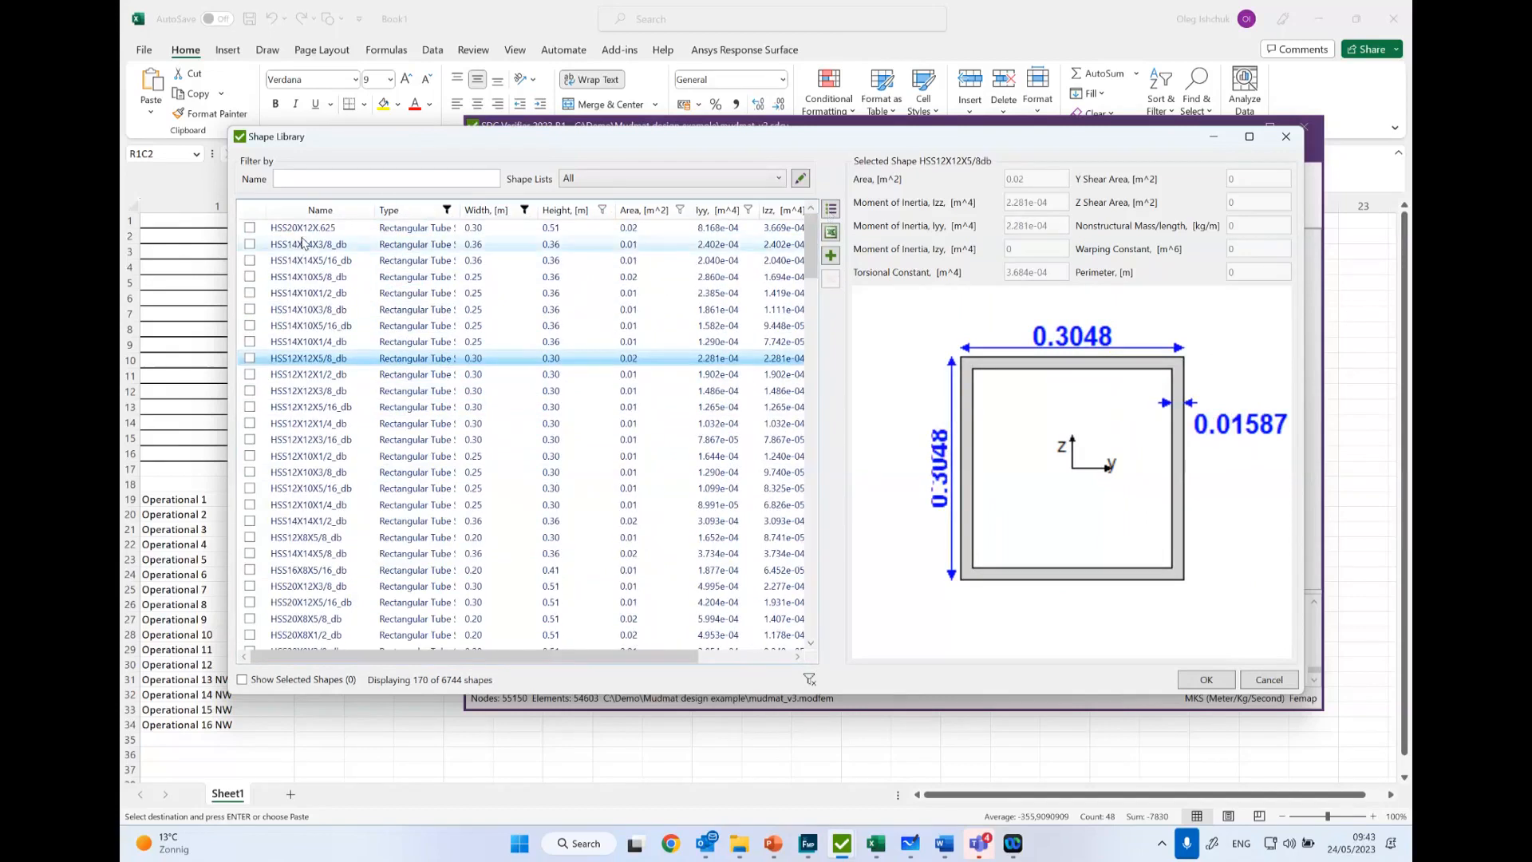
- Mark all filtered rectangular tube shapes at once and clear the marks again
{"action": "key", "text": "ctrl+a"}
{"action": "left_click", "coordinate": [250, 229]}
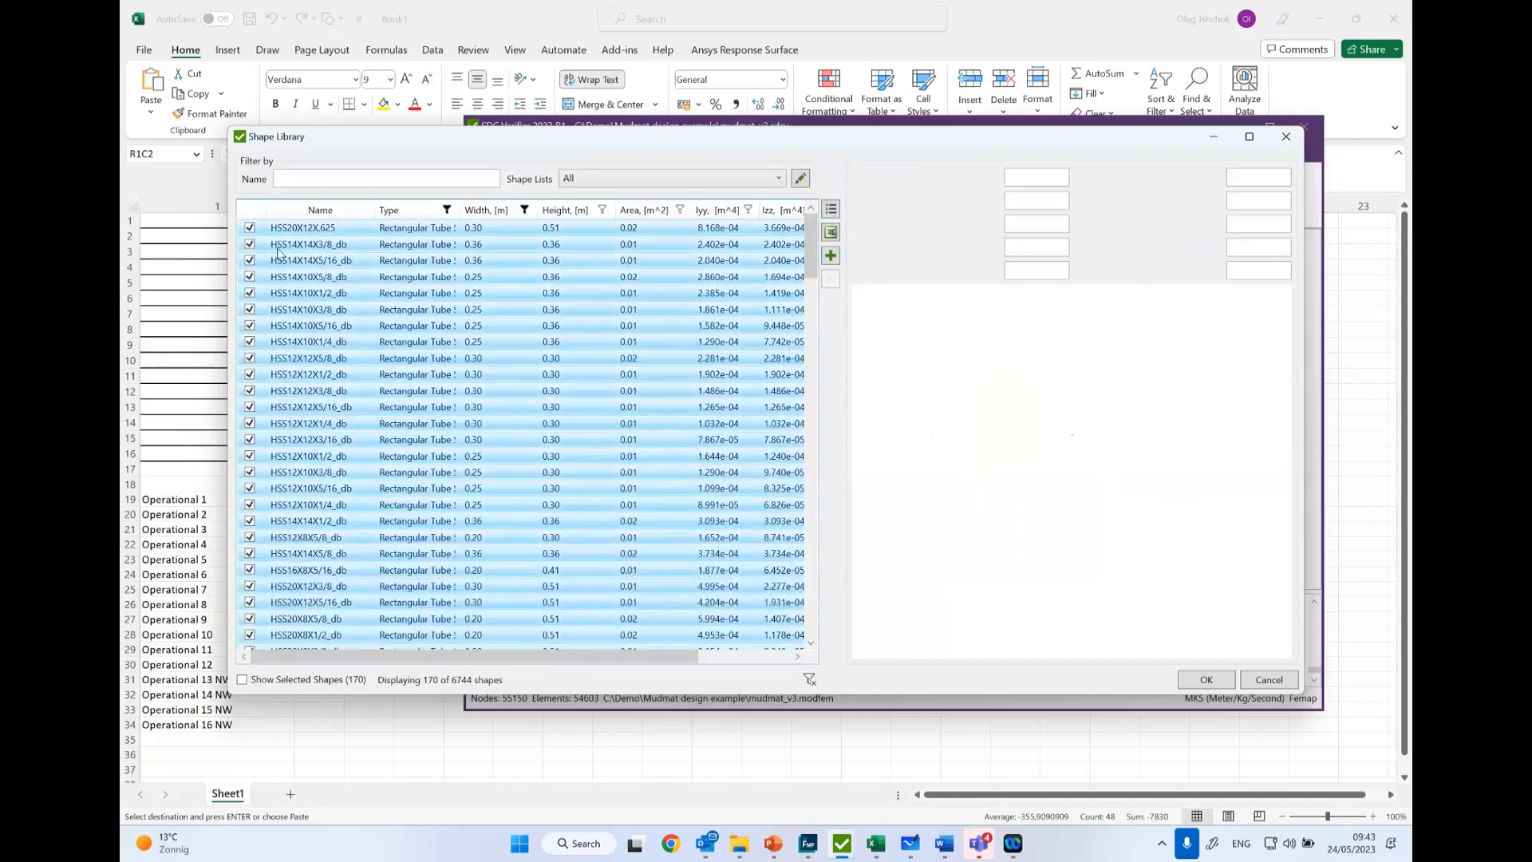
{"action": "left_click", "coordinate": [250, 504]}
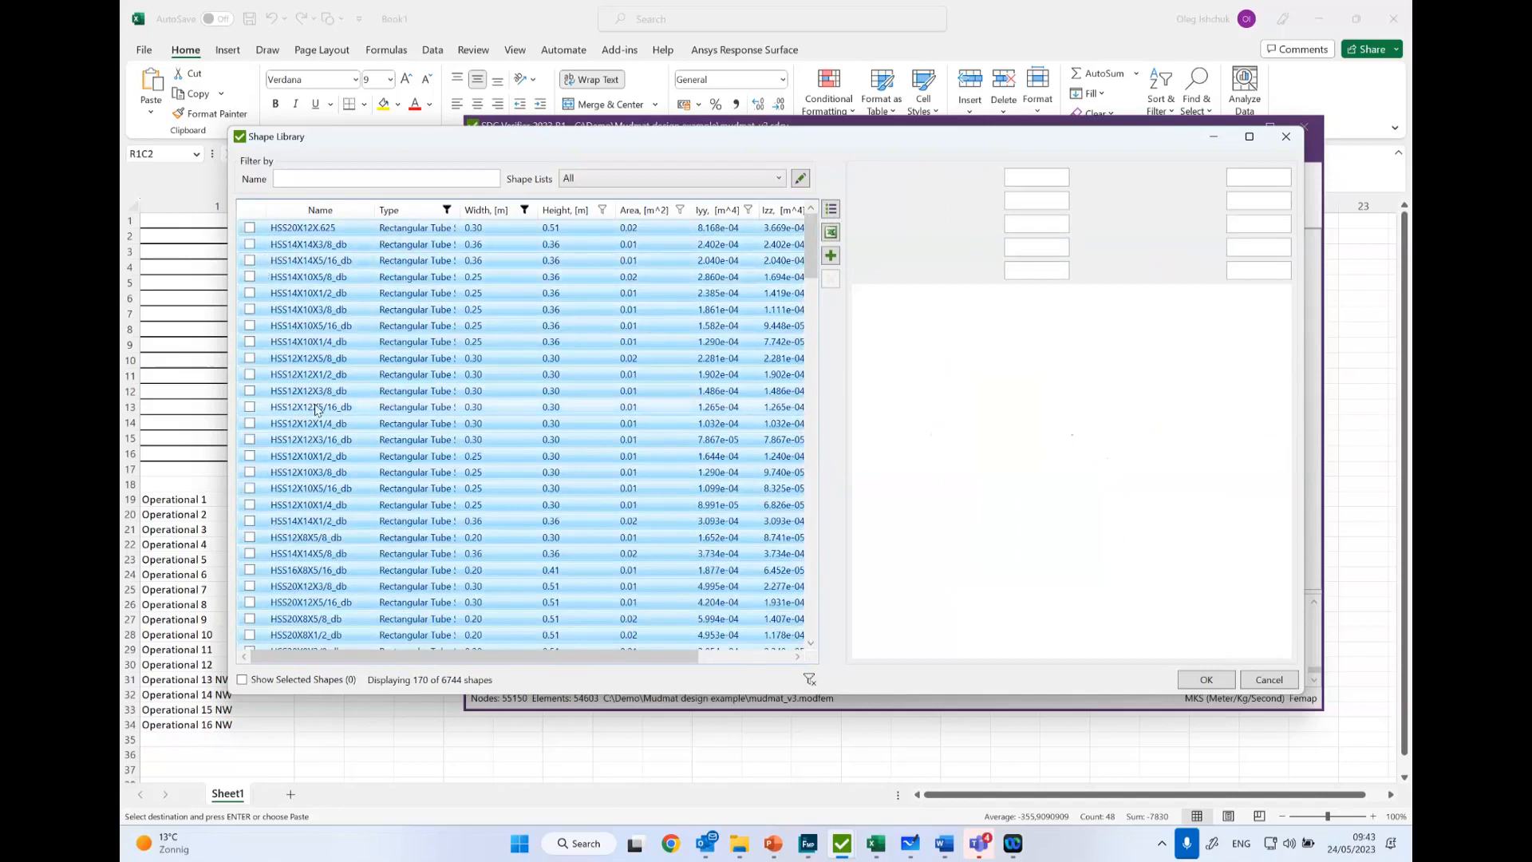
- Mark the HSS20X12X.625 and HSS14X10X1/2_db shapes, and discard the shape choice together with the new grouped variable item
{"action": "left_click", "coordinate": [250, 229]}
{"action": "left_click", "coordinate": [249, 293]}
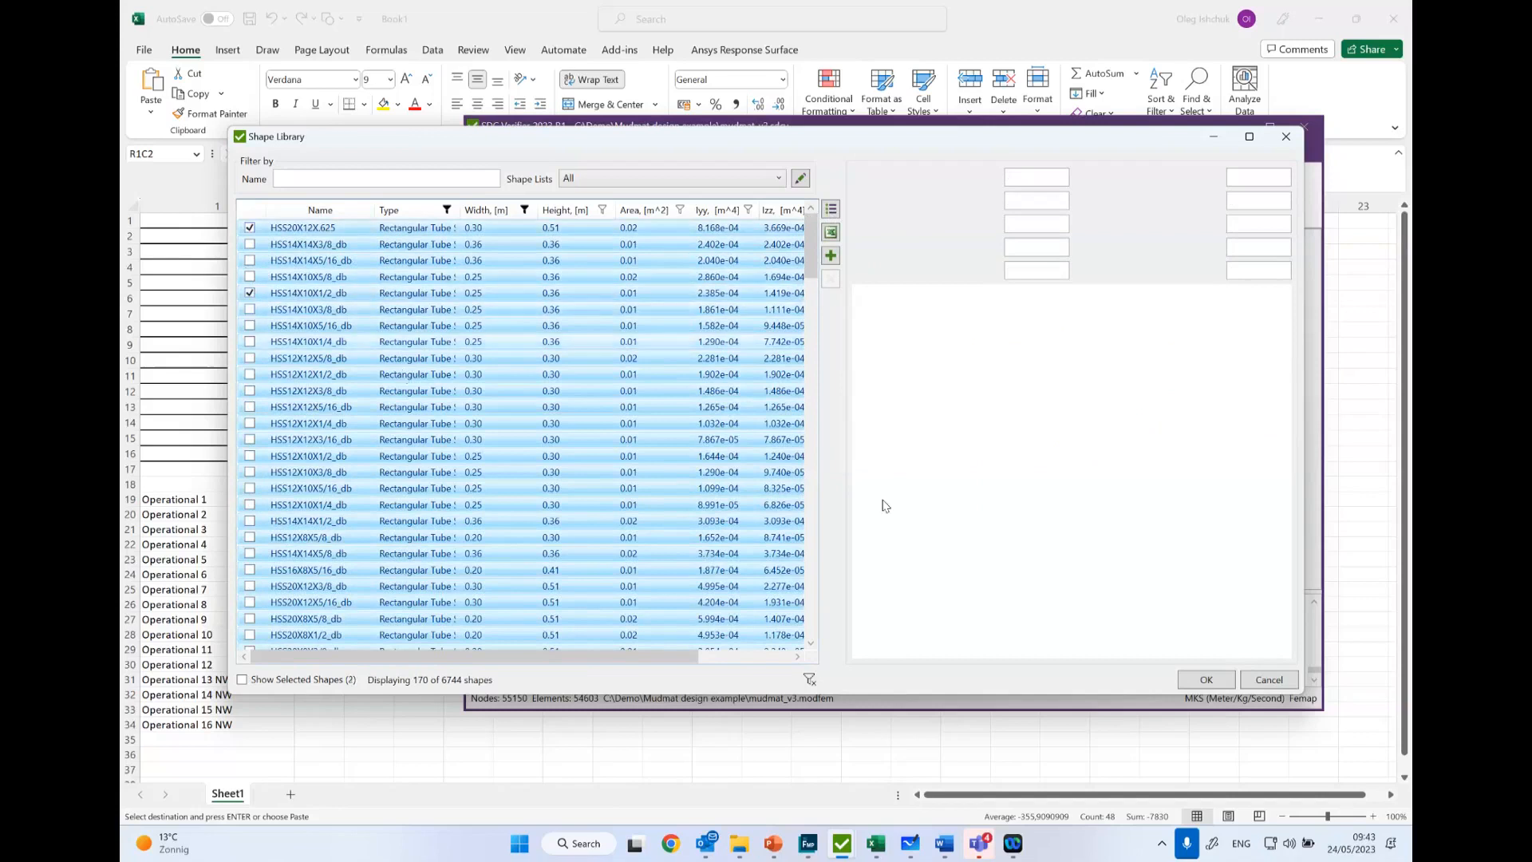
{"action": "left_click", "coordinate": [1269, 679]}
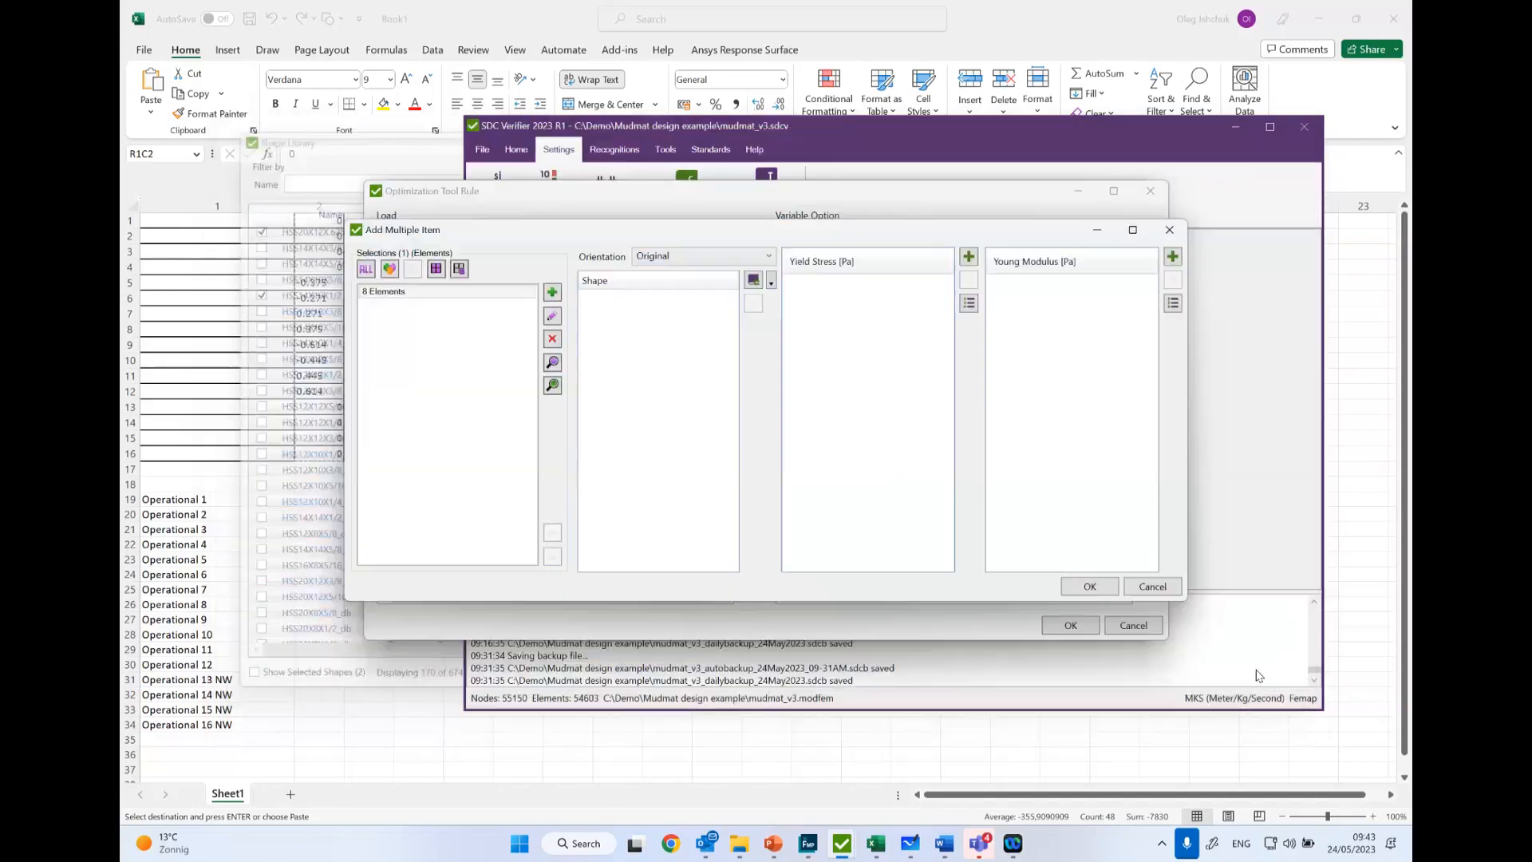
{"action": "left_click", "coordinate": [1152, 587]}
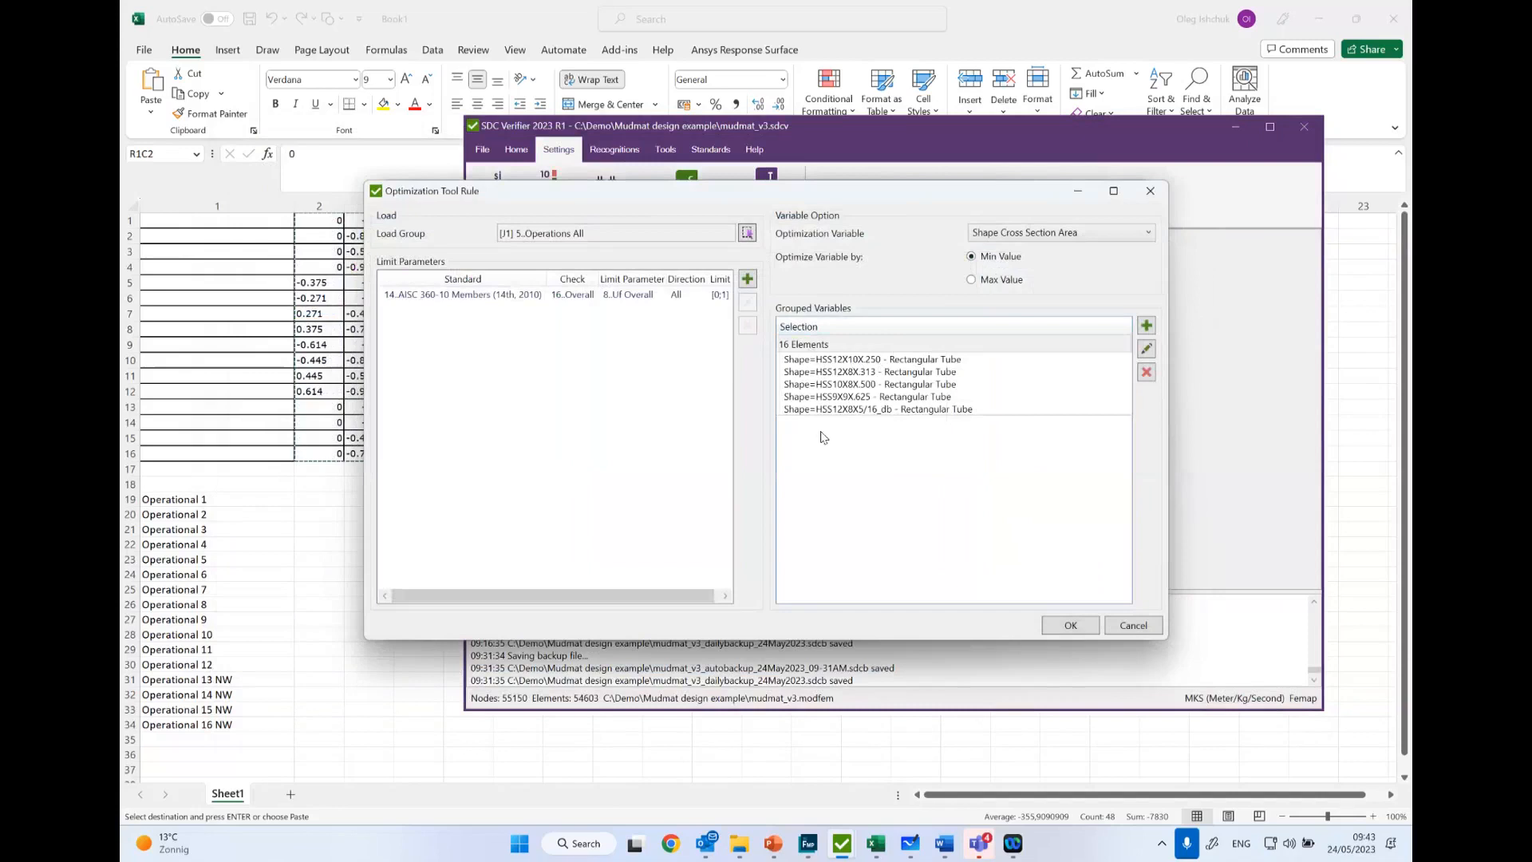
- Leave the optimization rule without changes and show the table of all results for Optimization 4
{"action": "left_click", "coordinate": [1133, 624]}
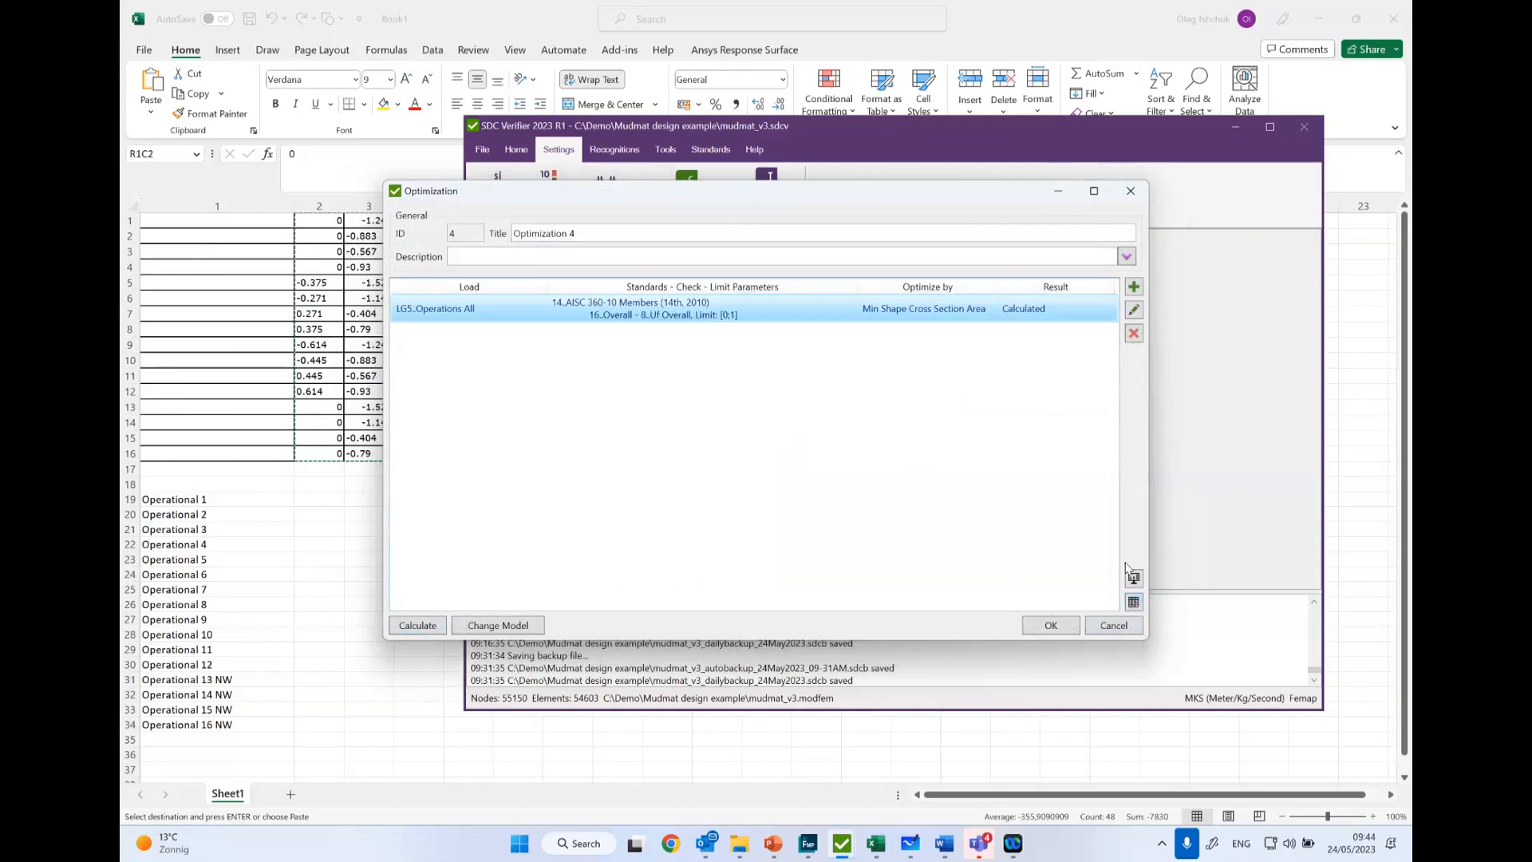
{"action": "left_click", "coordinate": [1134, 604]}
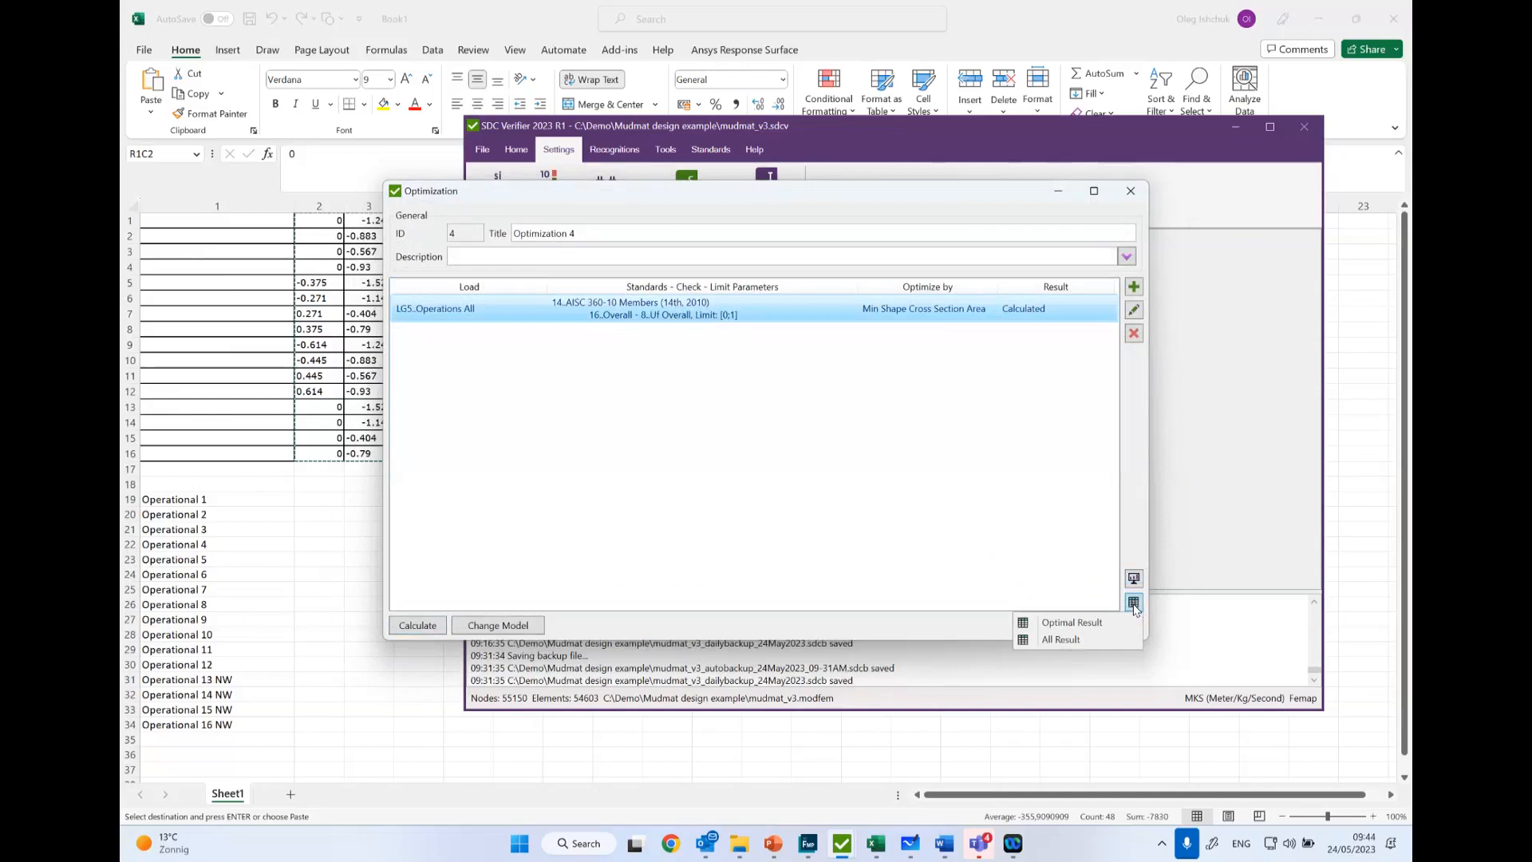
{"action": "left_click", "coordinate": [1061, 639]}
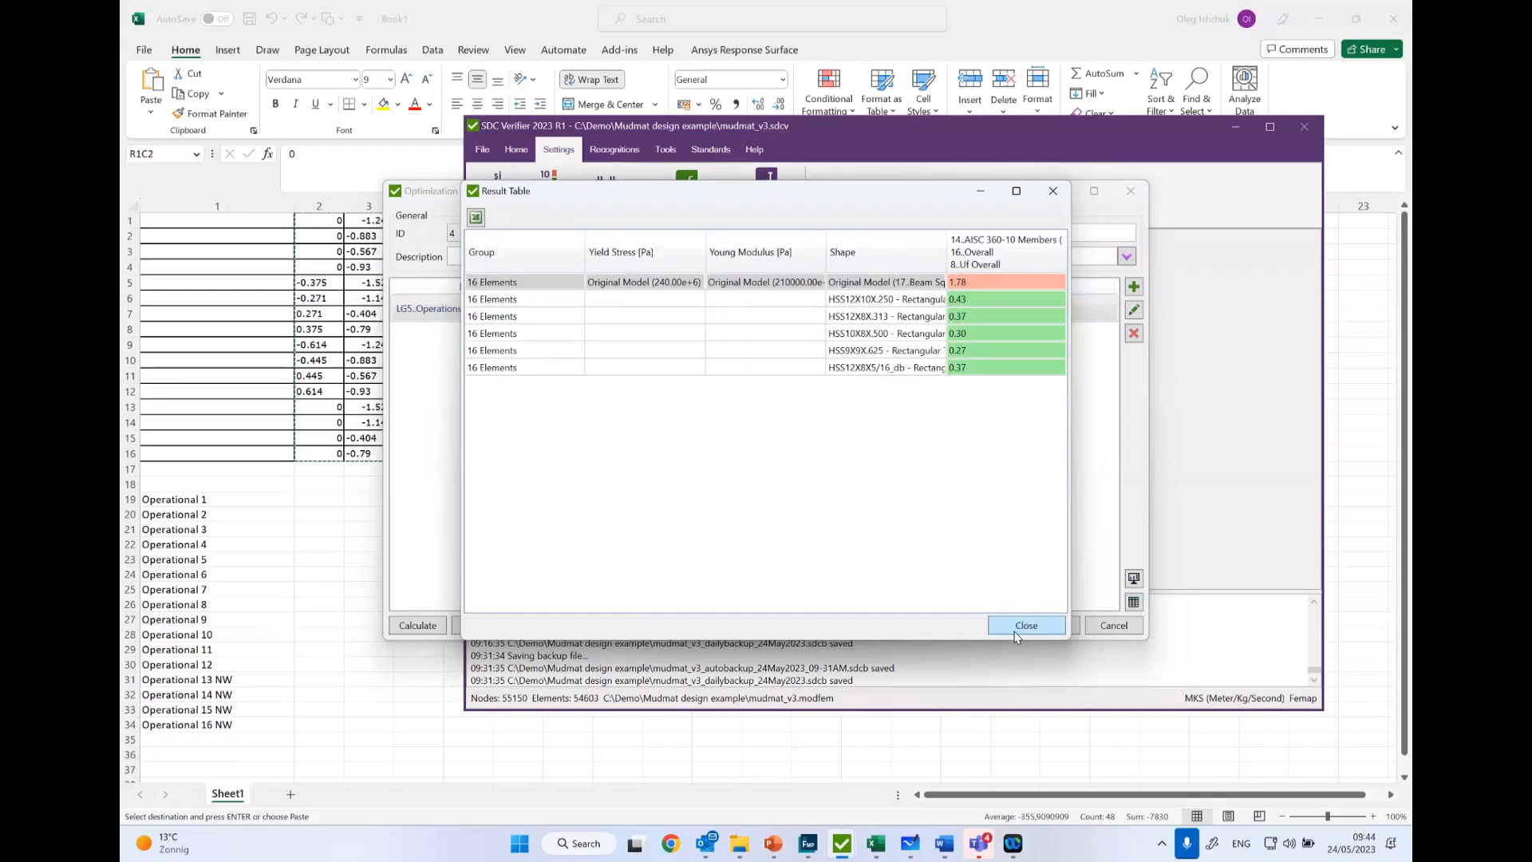
- Close the result table and add the beam properties from Optimization 4 to the Femap model
{"action": "left_click", "coordinate": [1016, 632]}
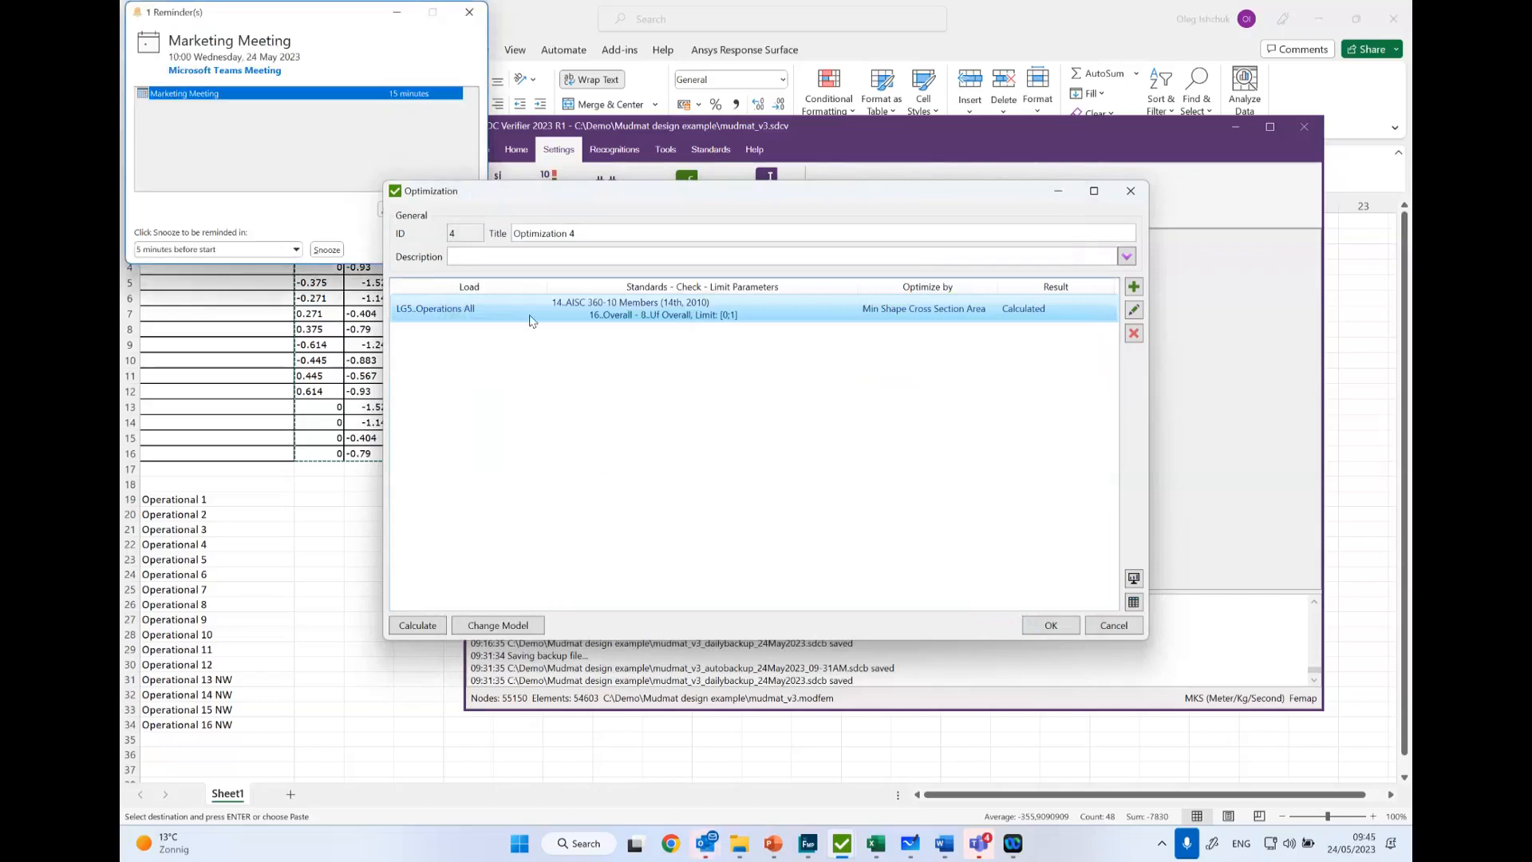
{"action": "left_click", "coordinate": [470, 12]}
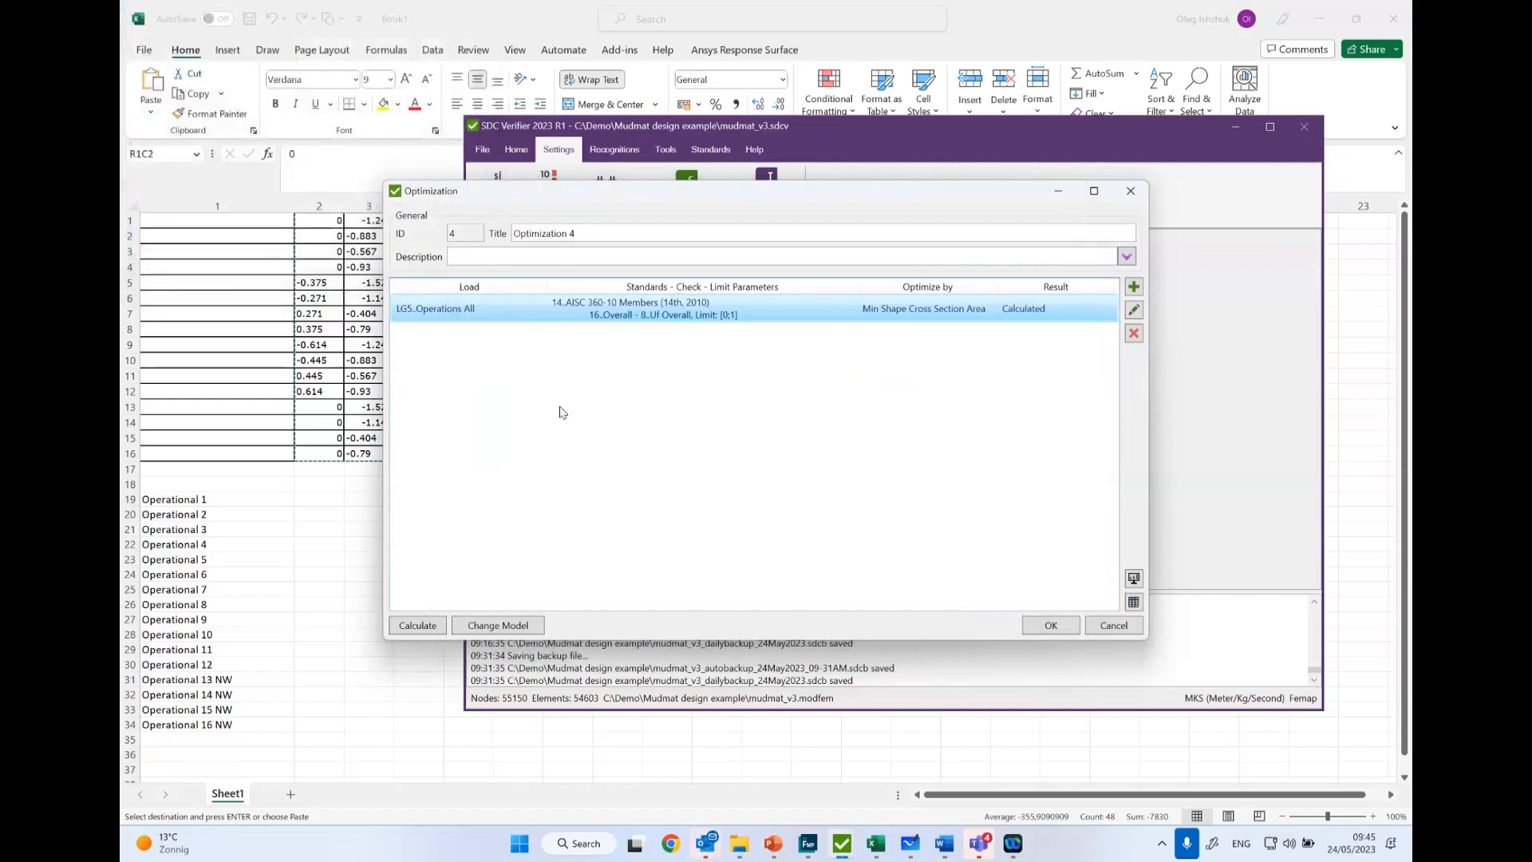
{"action": "left_click", "coordinate": [481, 627]}
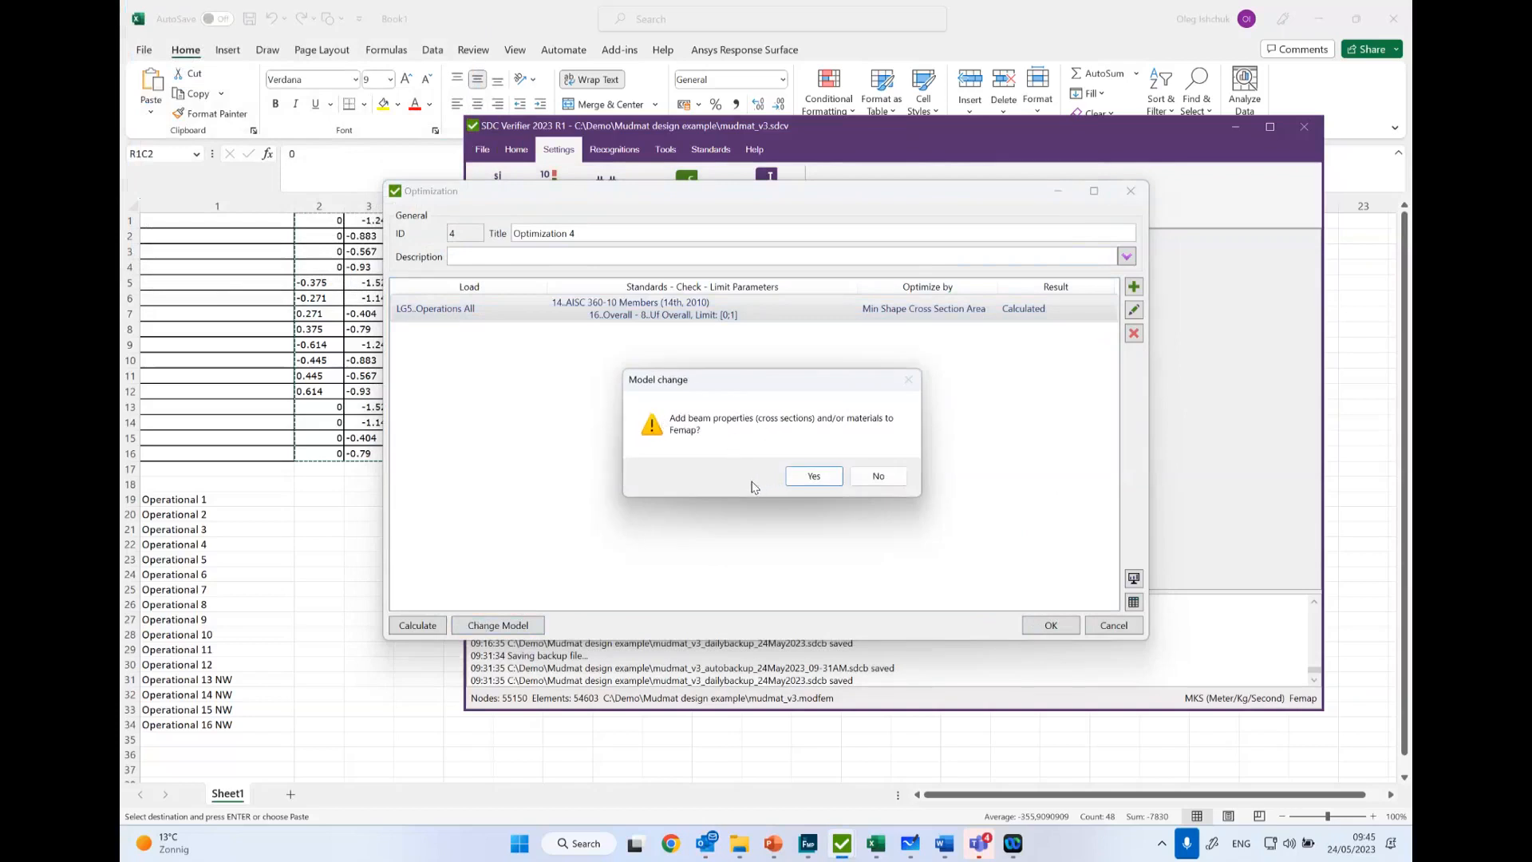
{"action": "left_click", "coordinate": [808, 476]}
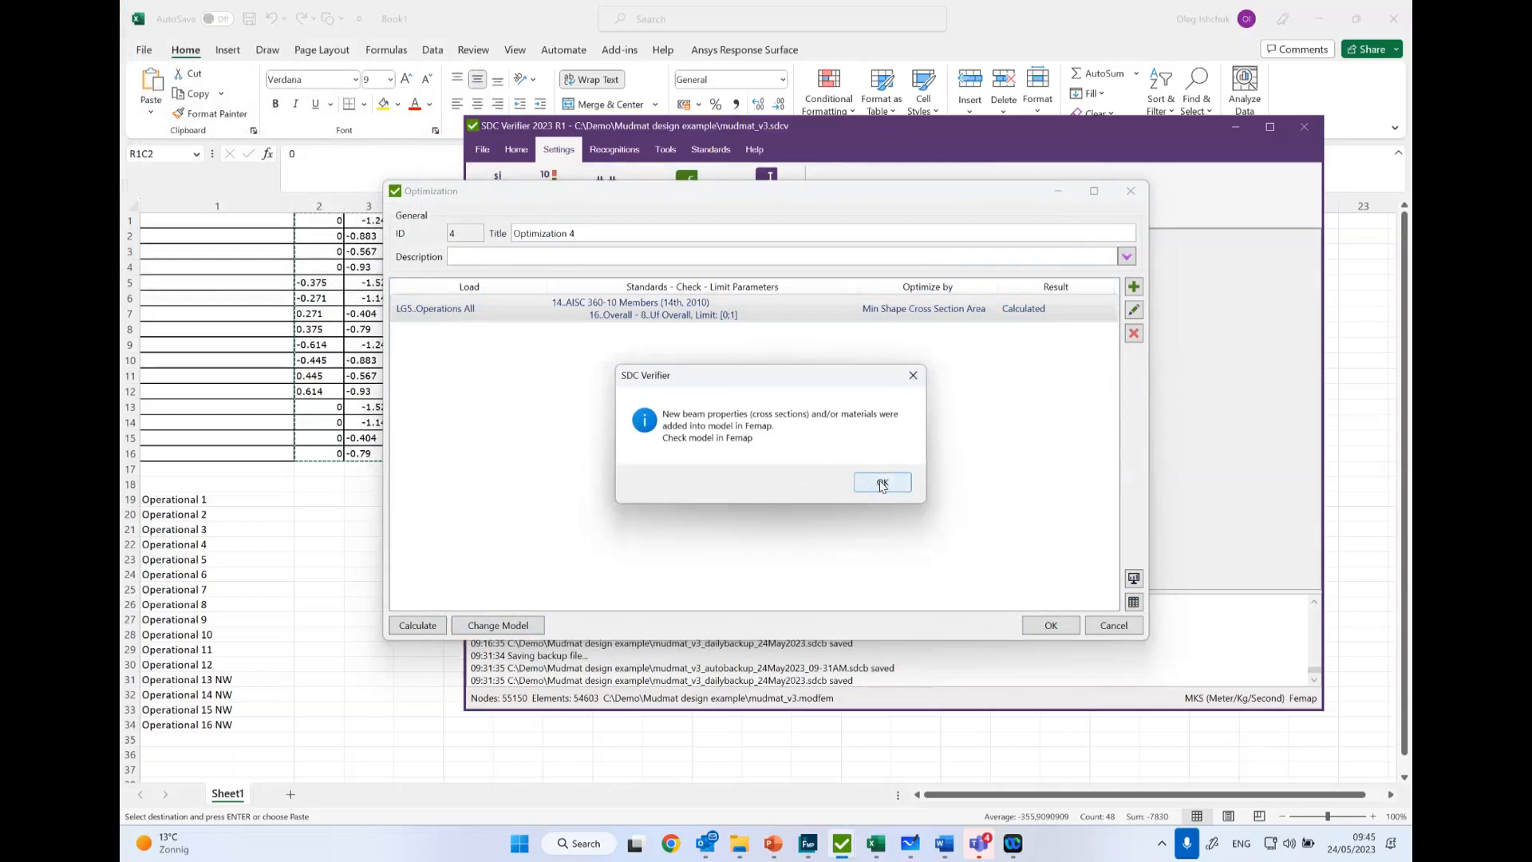
{"action": "left_click", "coordinate": [883, 484]}
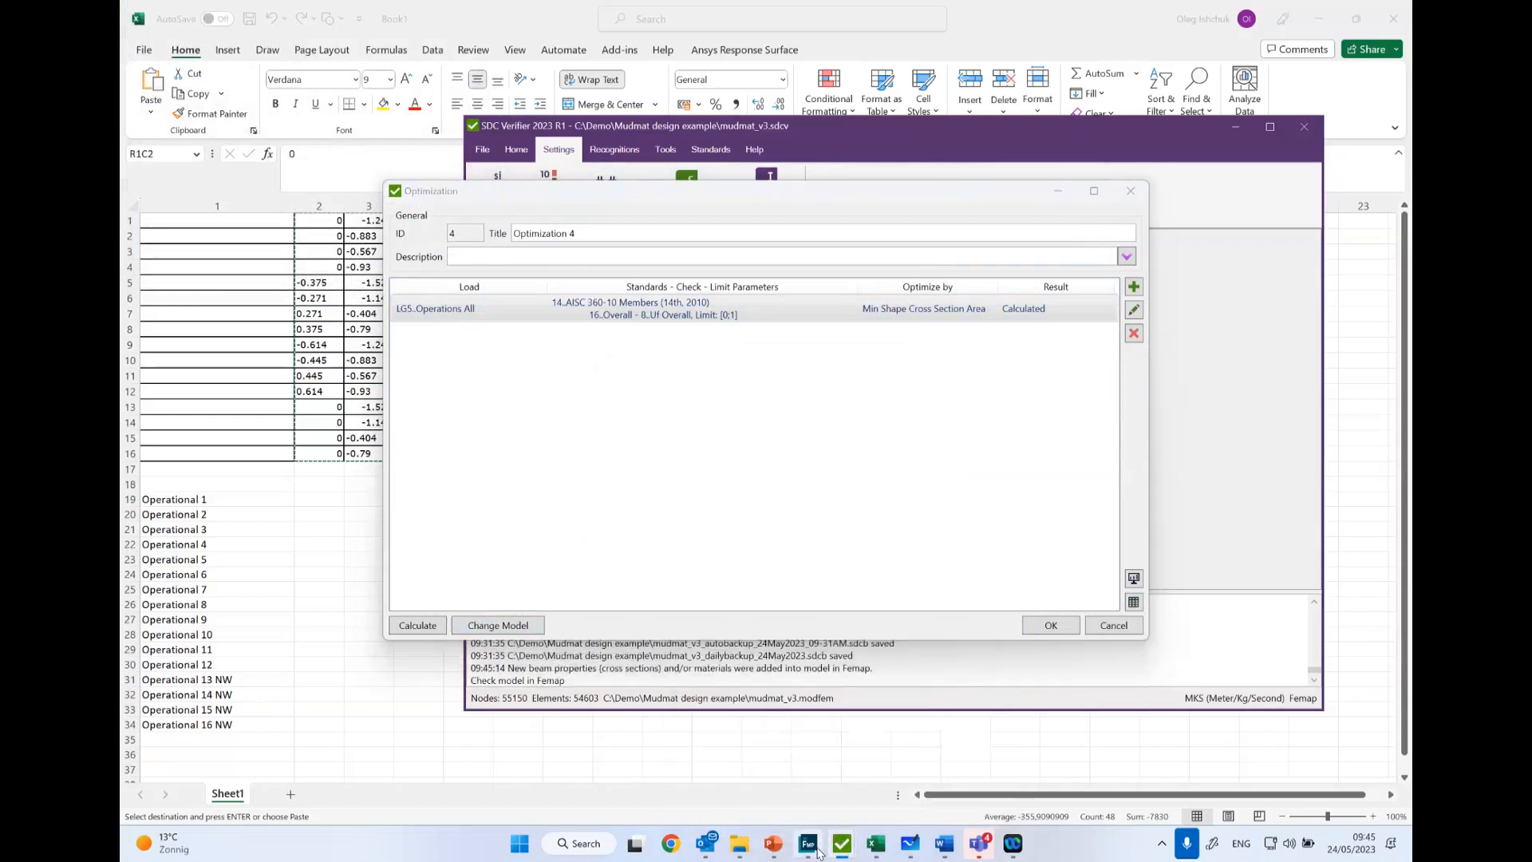
- Switch to Femap and make the property Optimization 16 Elements HSS12X10X.250 the active one
{"action": "left_click", "coordinate": [798, 844]}
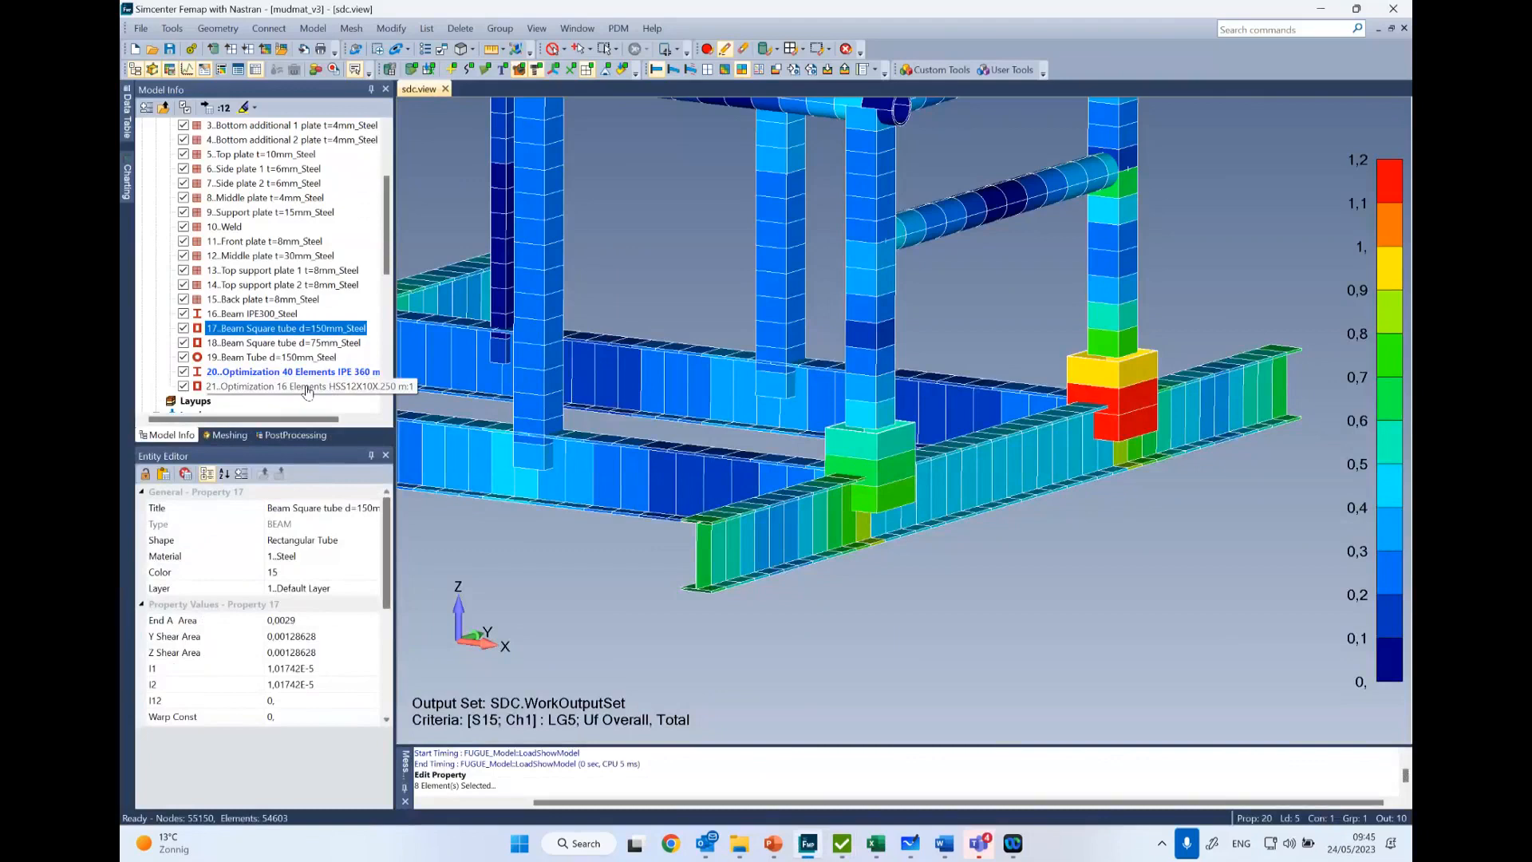
{"action": "left_click", "coordinate": [243, 390]}
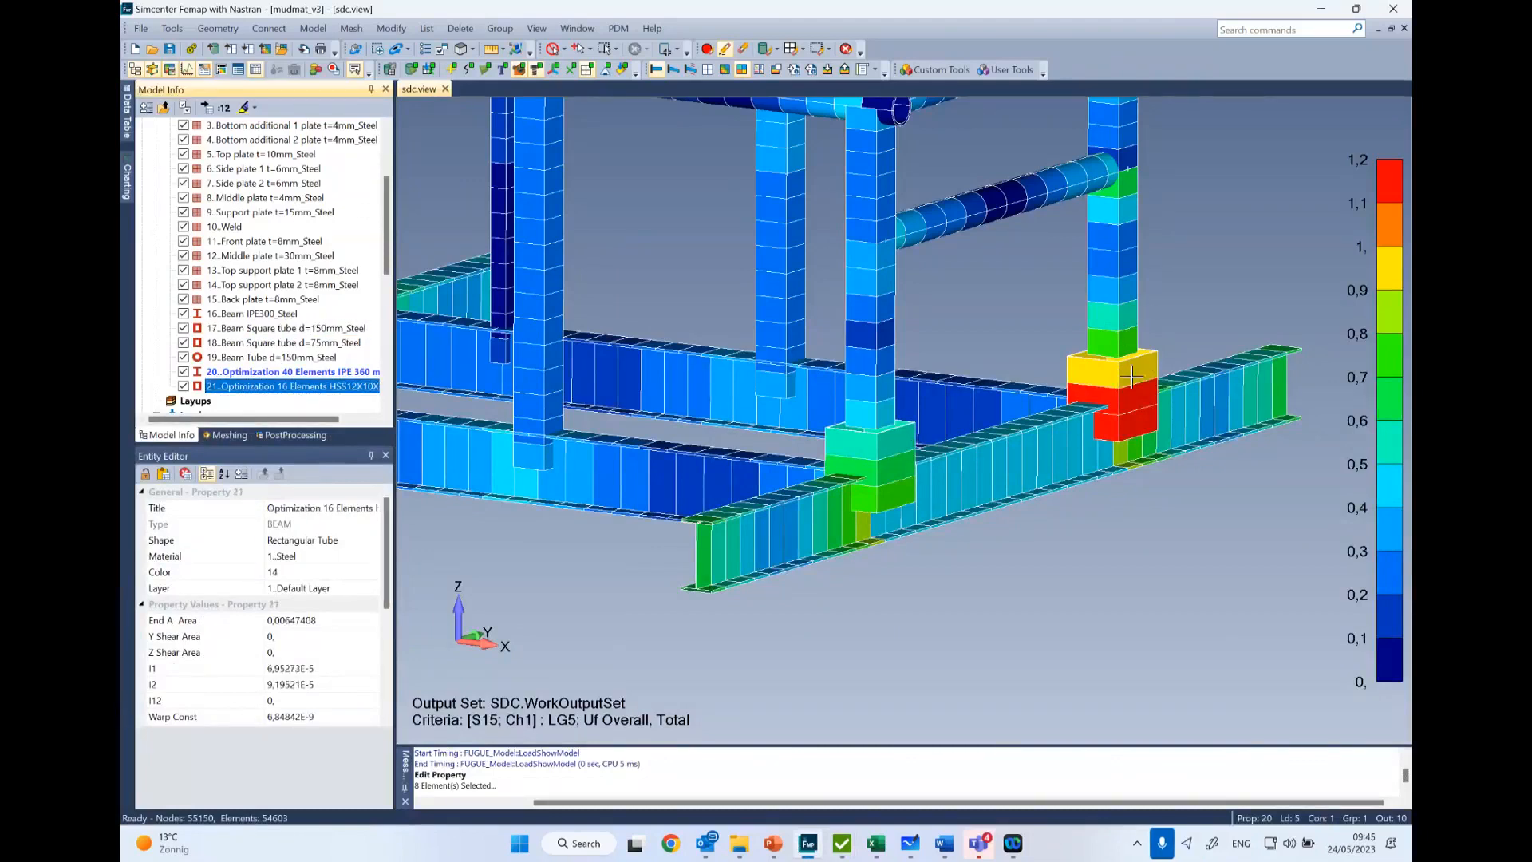
{"action": "scroll", "coordinate": [690, 372], "scroll_direction": "up", "scroll_amount": 2}
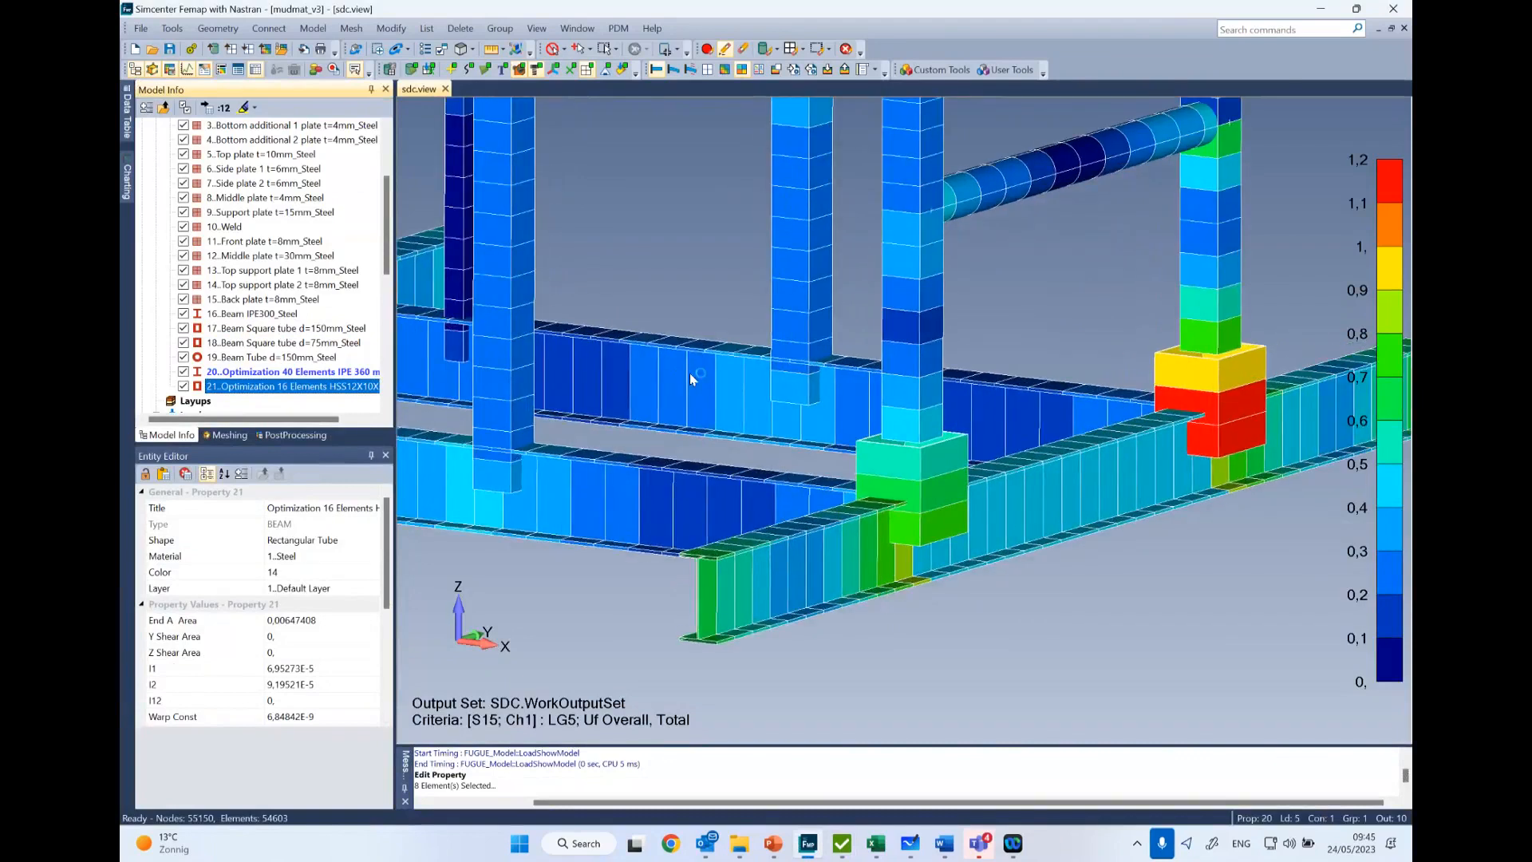
{"action": "scroll", "coordinate": [690, 372], "scroll_direction": "down", "scroll_amount": 5}
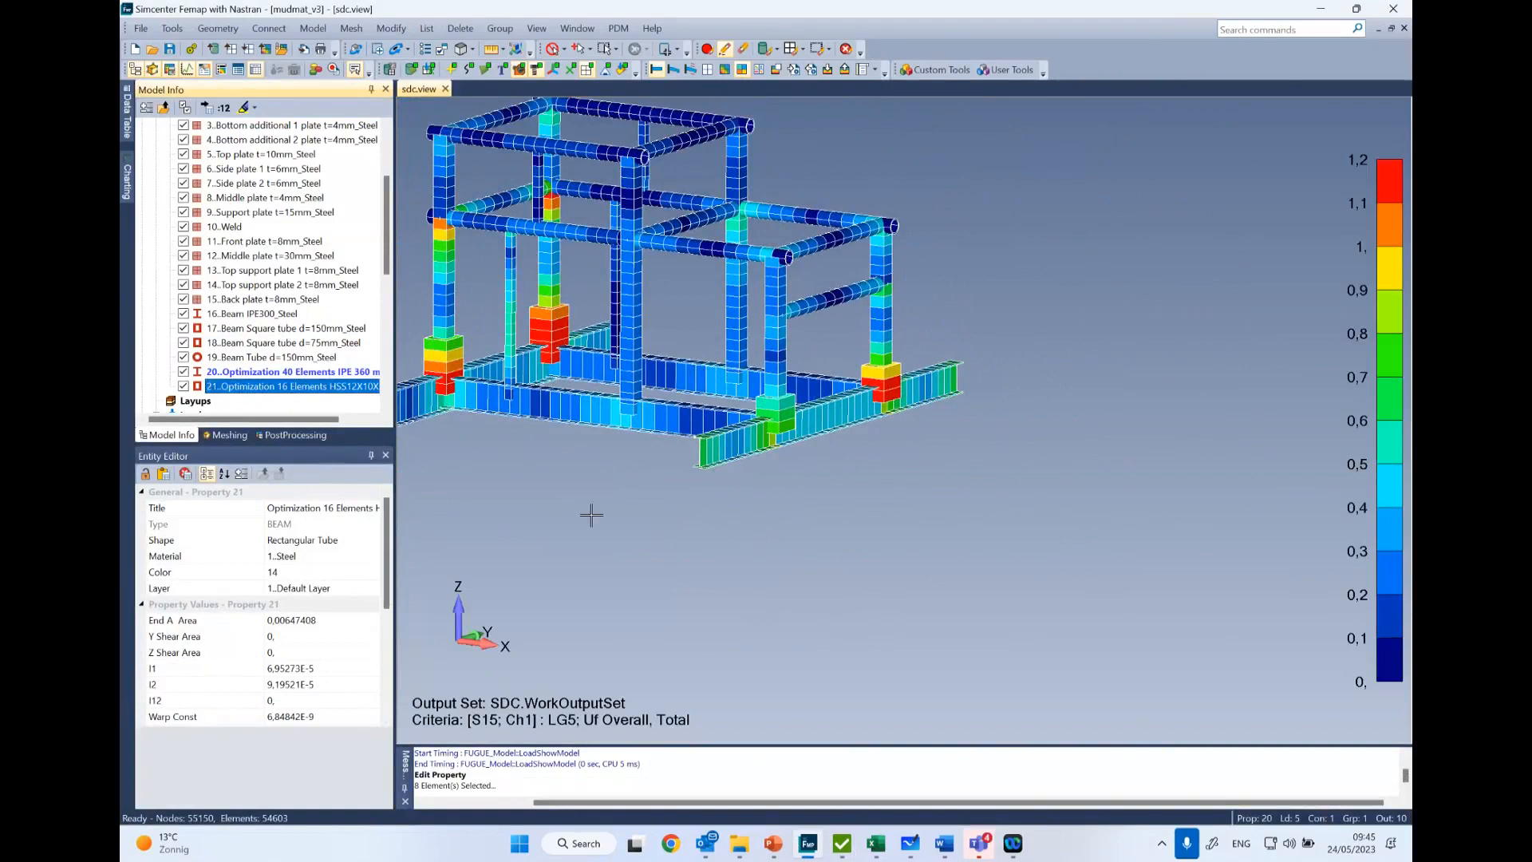
{"action": "double_click", "coordinate": [298, 386]}
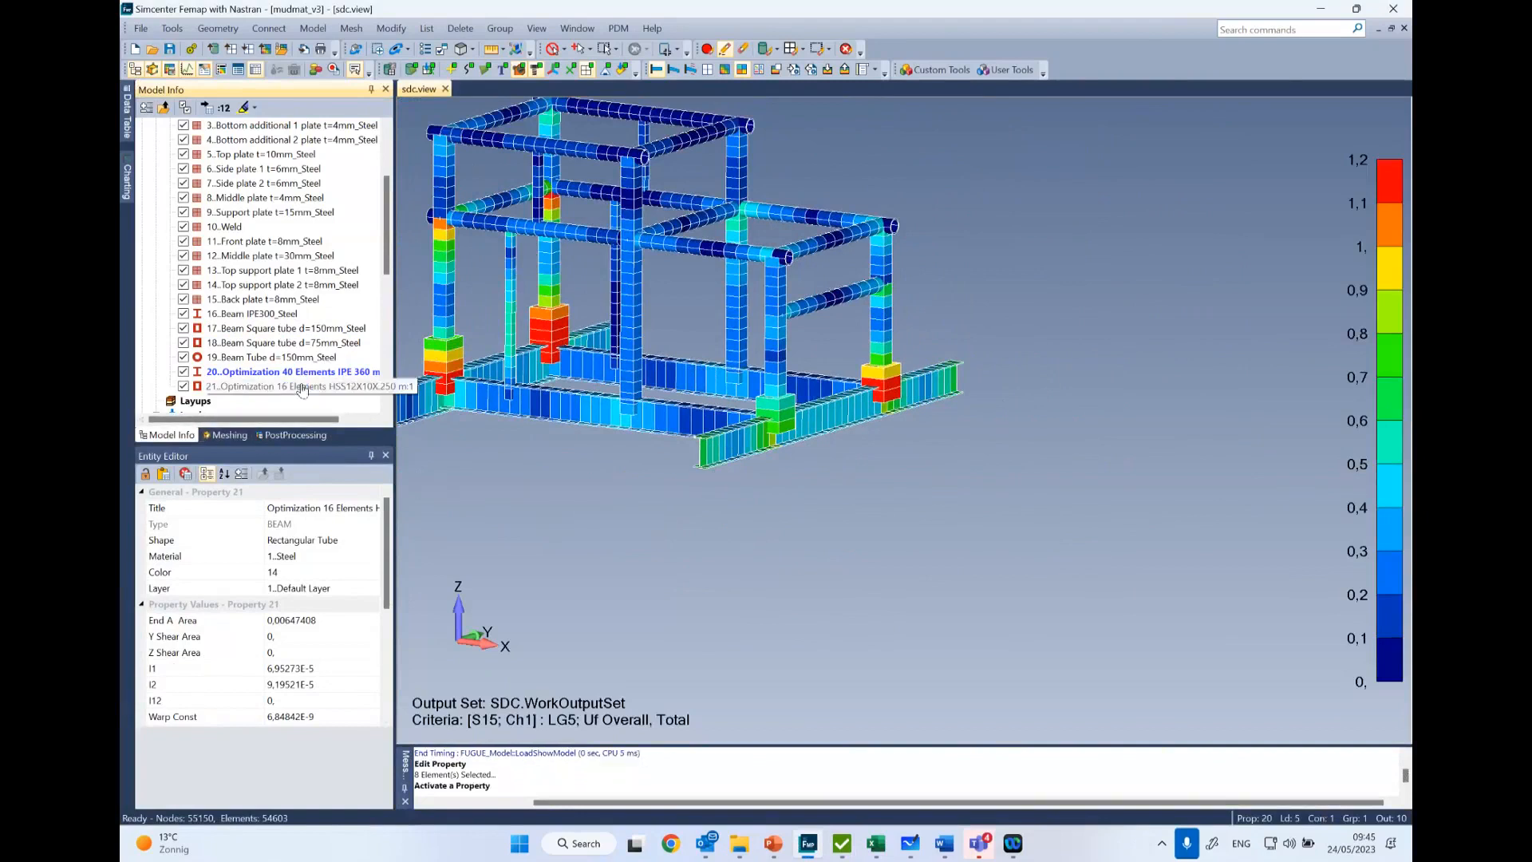
{"action": "left_click", "coordinate": [184, 387]}
{"action": "left_click", "coordinate": [184, 387]}
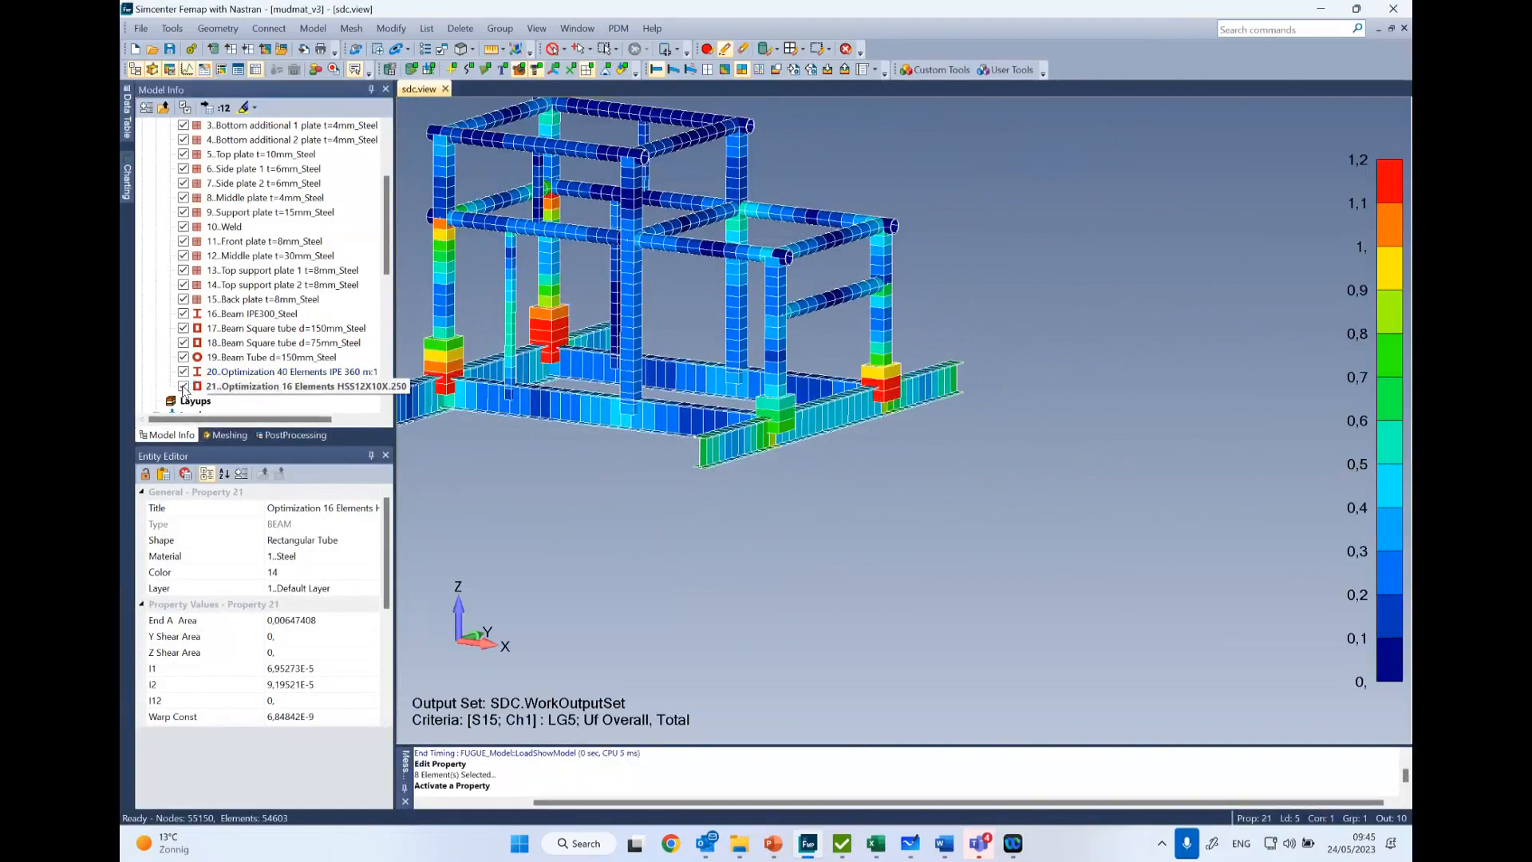
{"action": "left_click", "coordinate": [299, 388]}
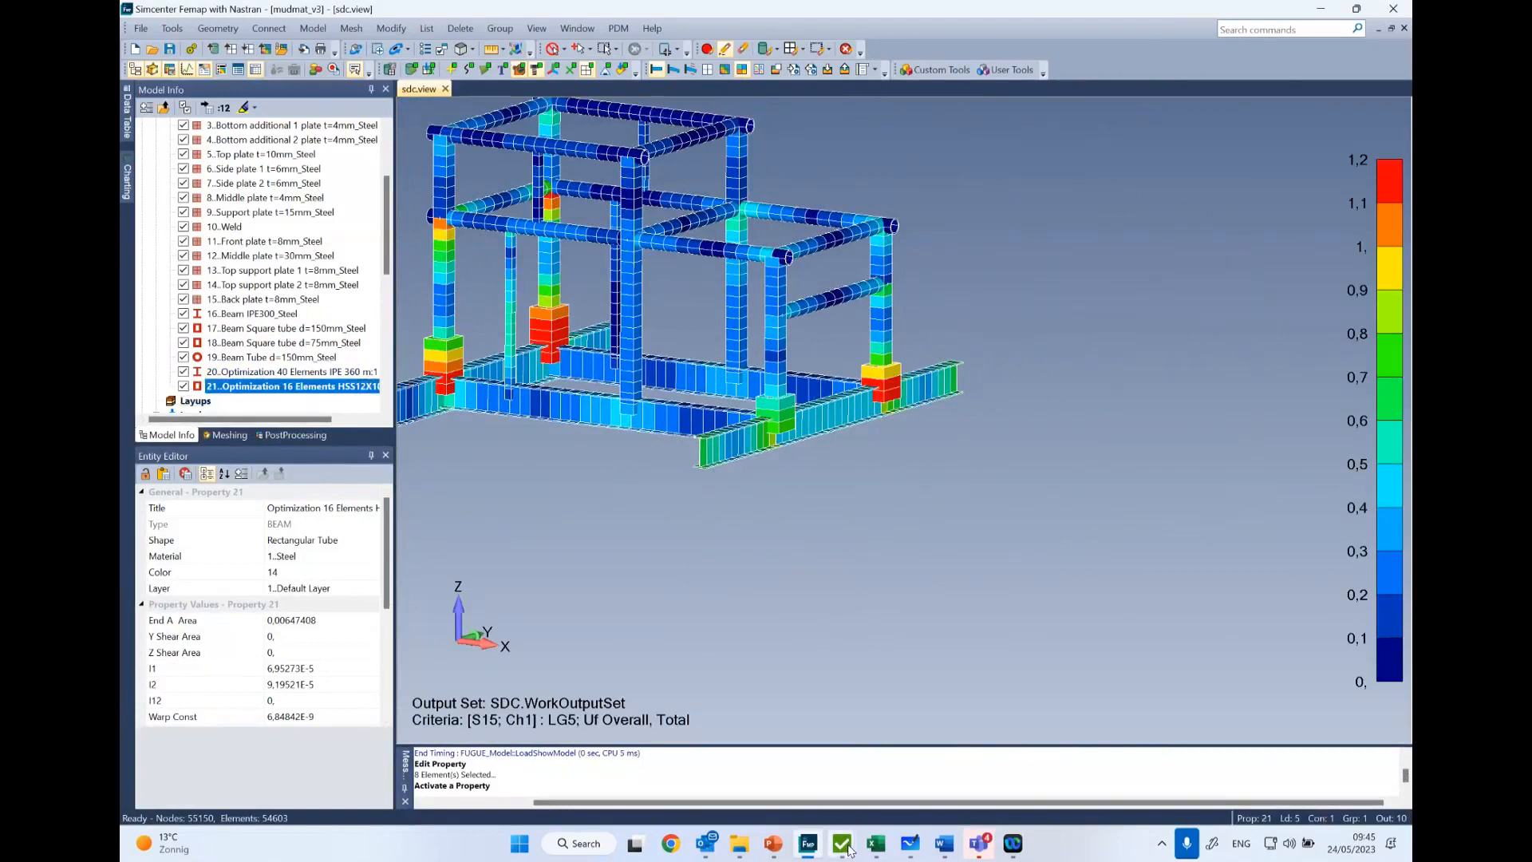
- Return to SDC Verifier and save Optimization 4, going back to the main project commands
{"action": "mouse_move", "coordinate": [850, 851]}
{"action": "left_click", "coordinate": [933, 738]}
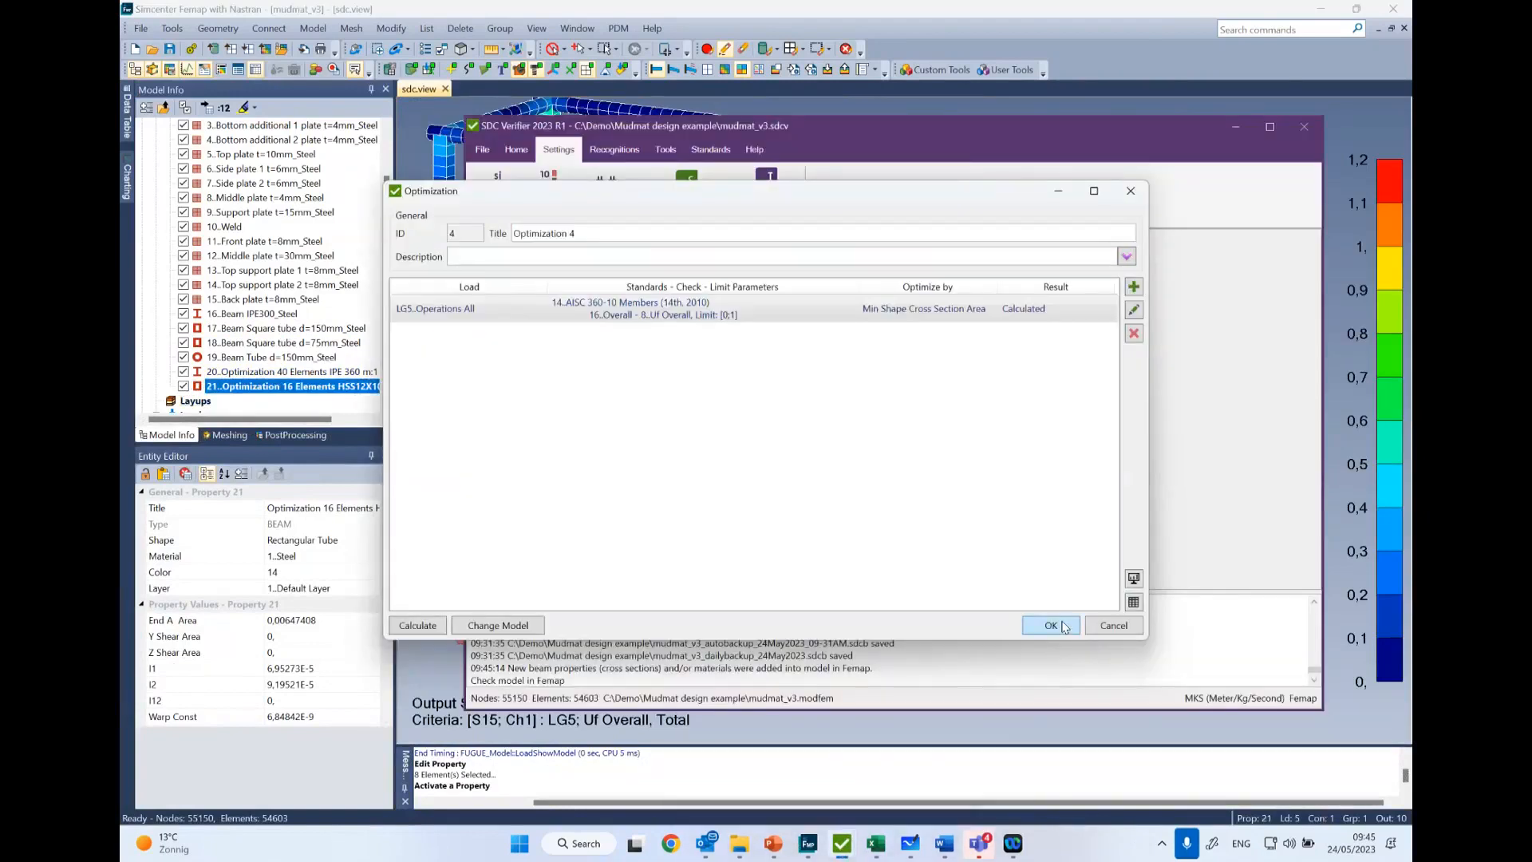
{"action": "left_click", "coordinate": [1064, 625]}
{"action": "left_click", "coordinate": [517, 150]}
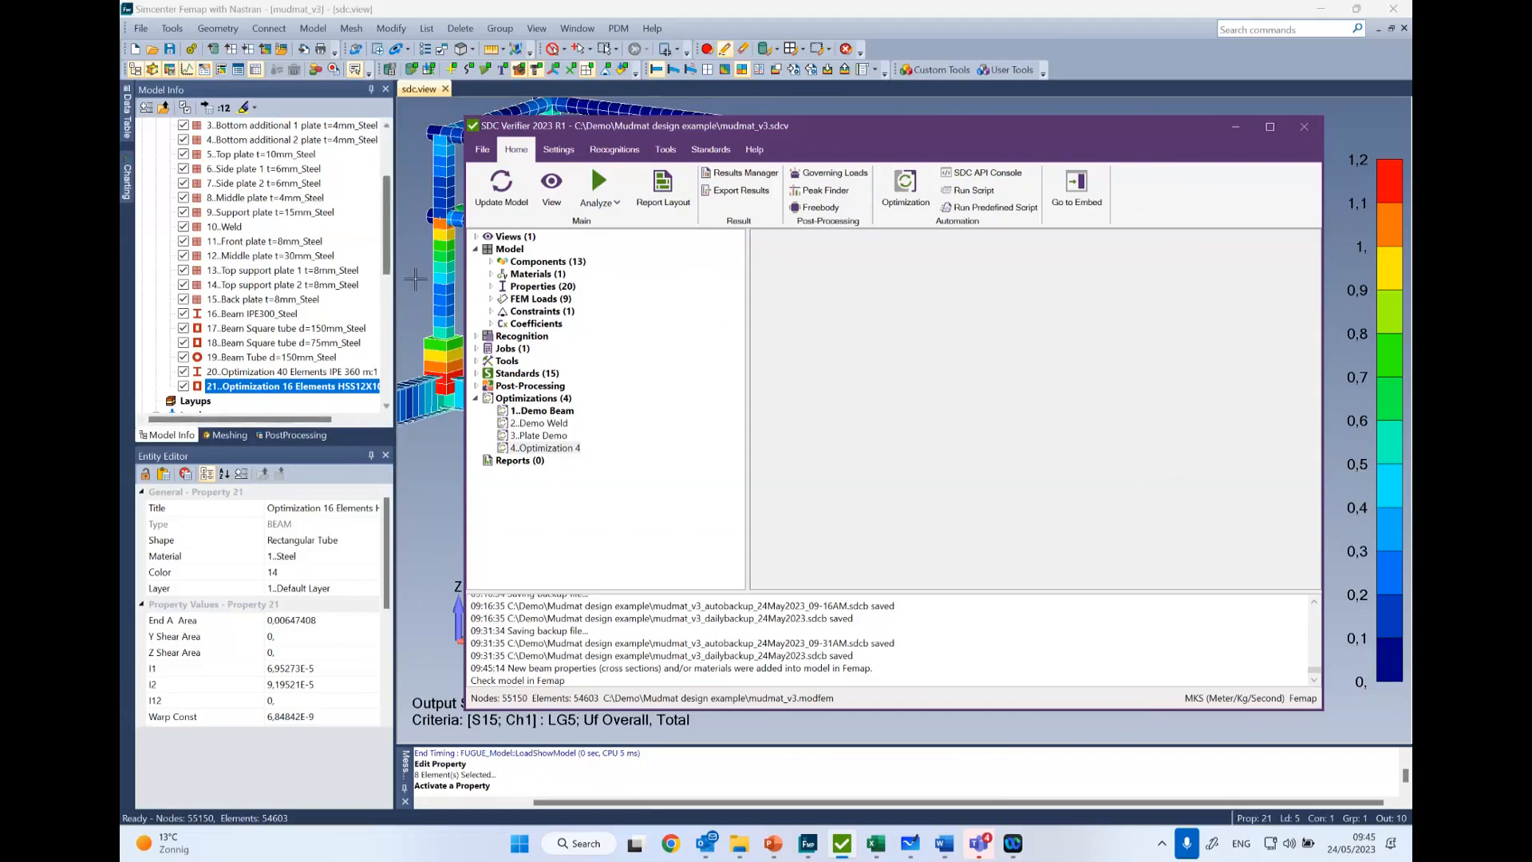
- Add a full Designer report to the Reports of the SDC Verifier project
{"action": "left_click", "coordinate": [422, 277]}
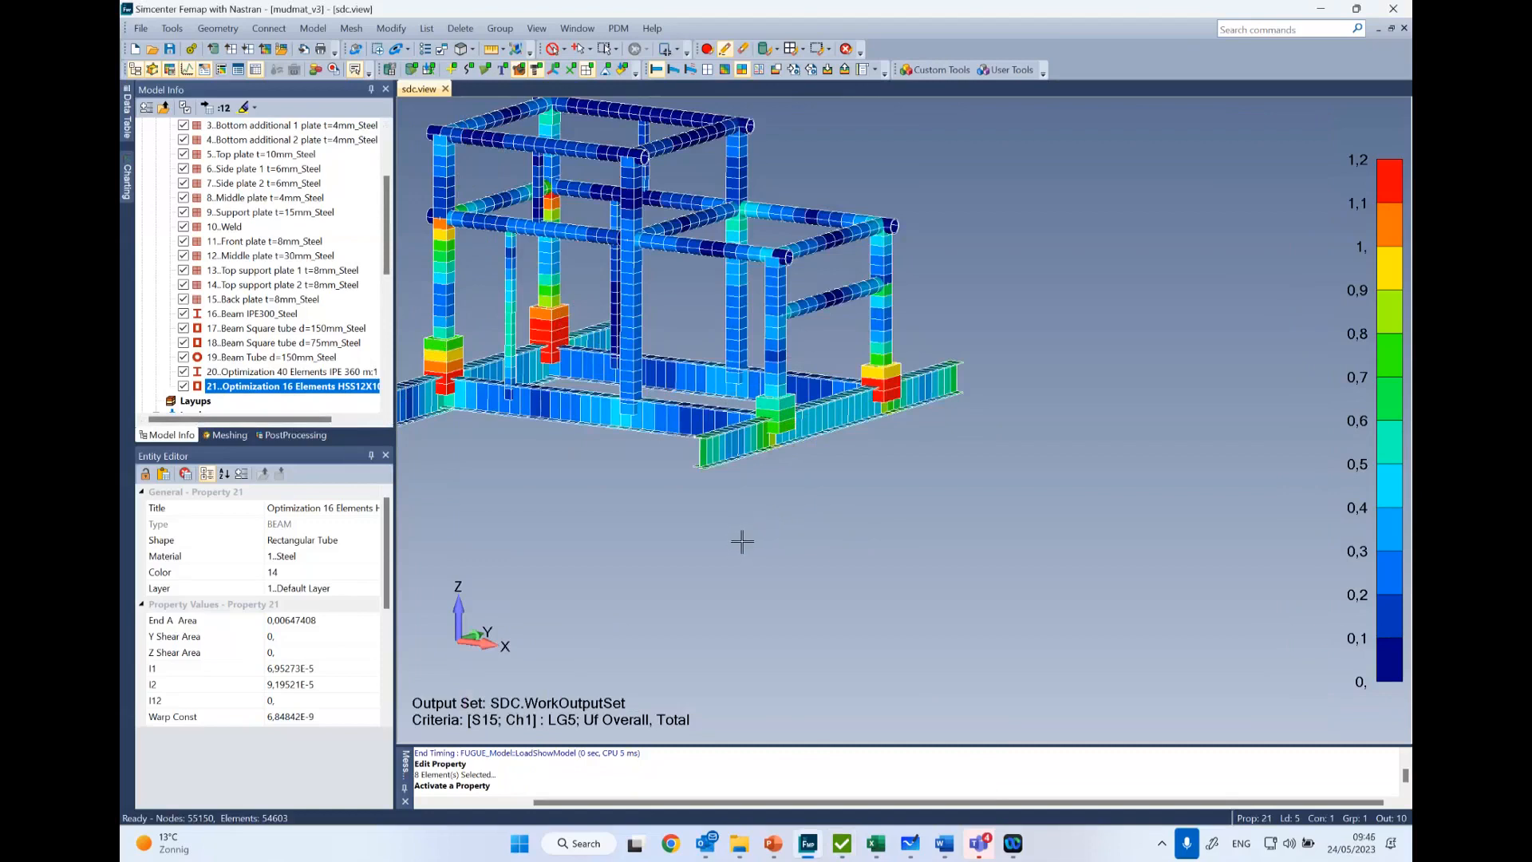
{"action": "left_click", "coordinate": [842, 844]}
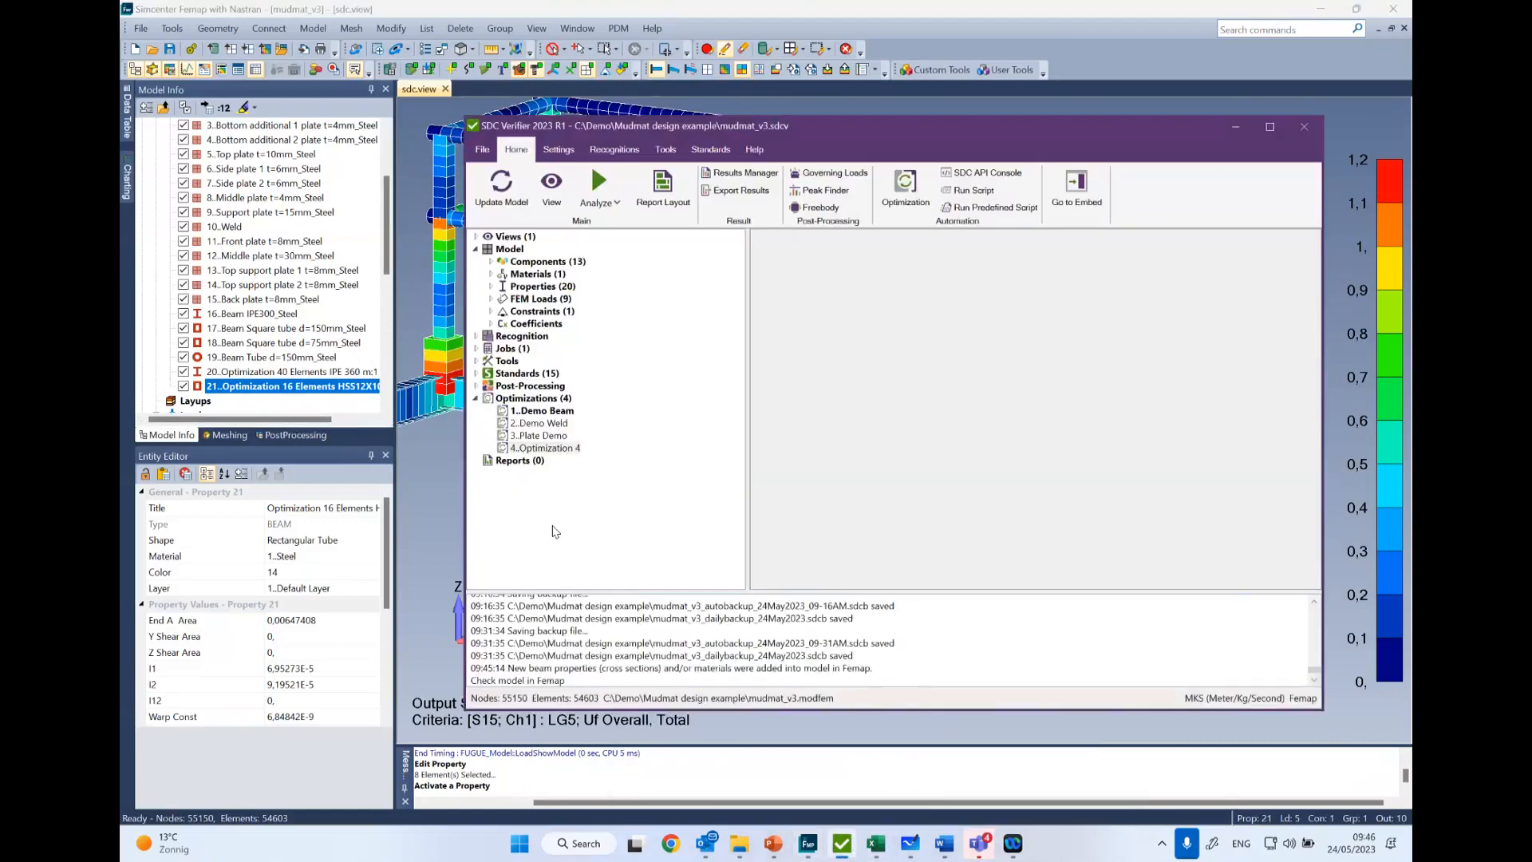
{"action": "left_click", "coordinate": [515, 450]}
{"action": "right_click", "coordinate": [516, 465]}
{"action": "mouse_move", "coordinate": [474, 470]}
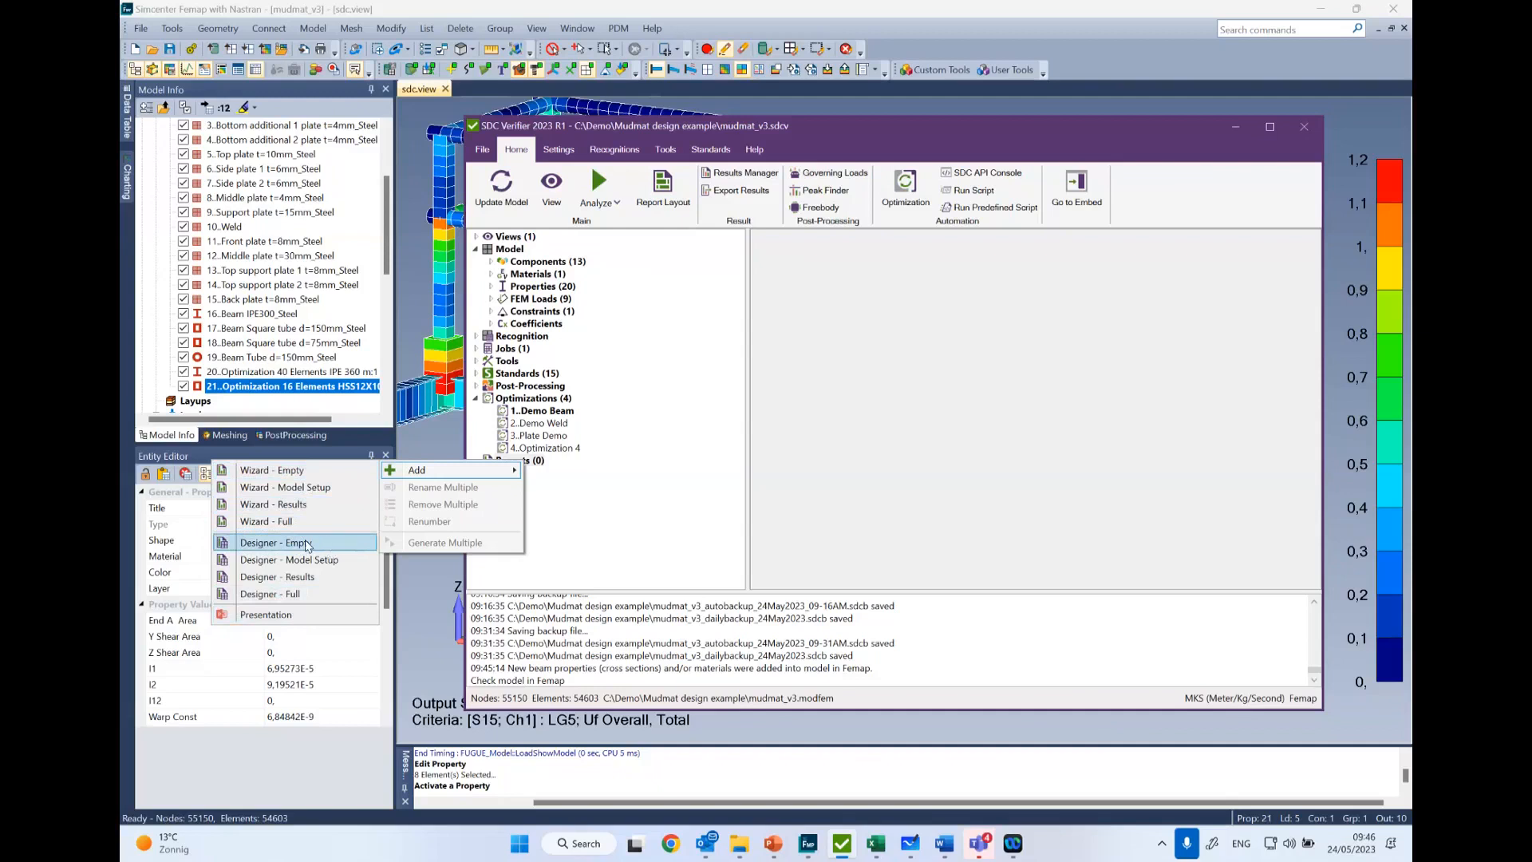
{"action": "left_click", "coordinate": [278, 594]}
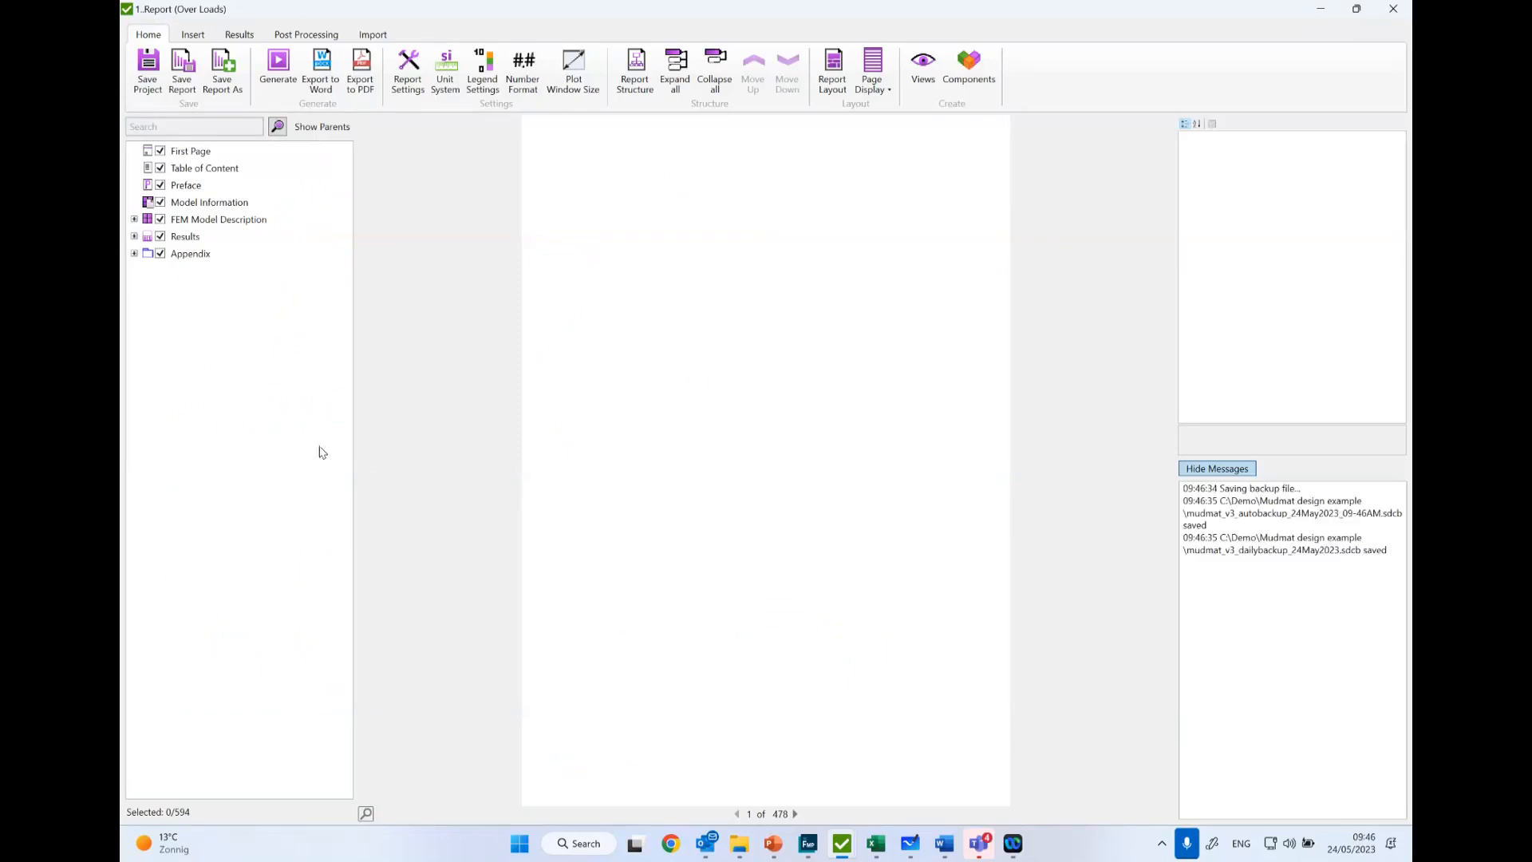
- View the First Page settings of the report and expand the FEM Model Description down to its Properties
{"action": "left_click", "coordinate": [191, 152]}
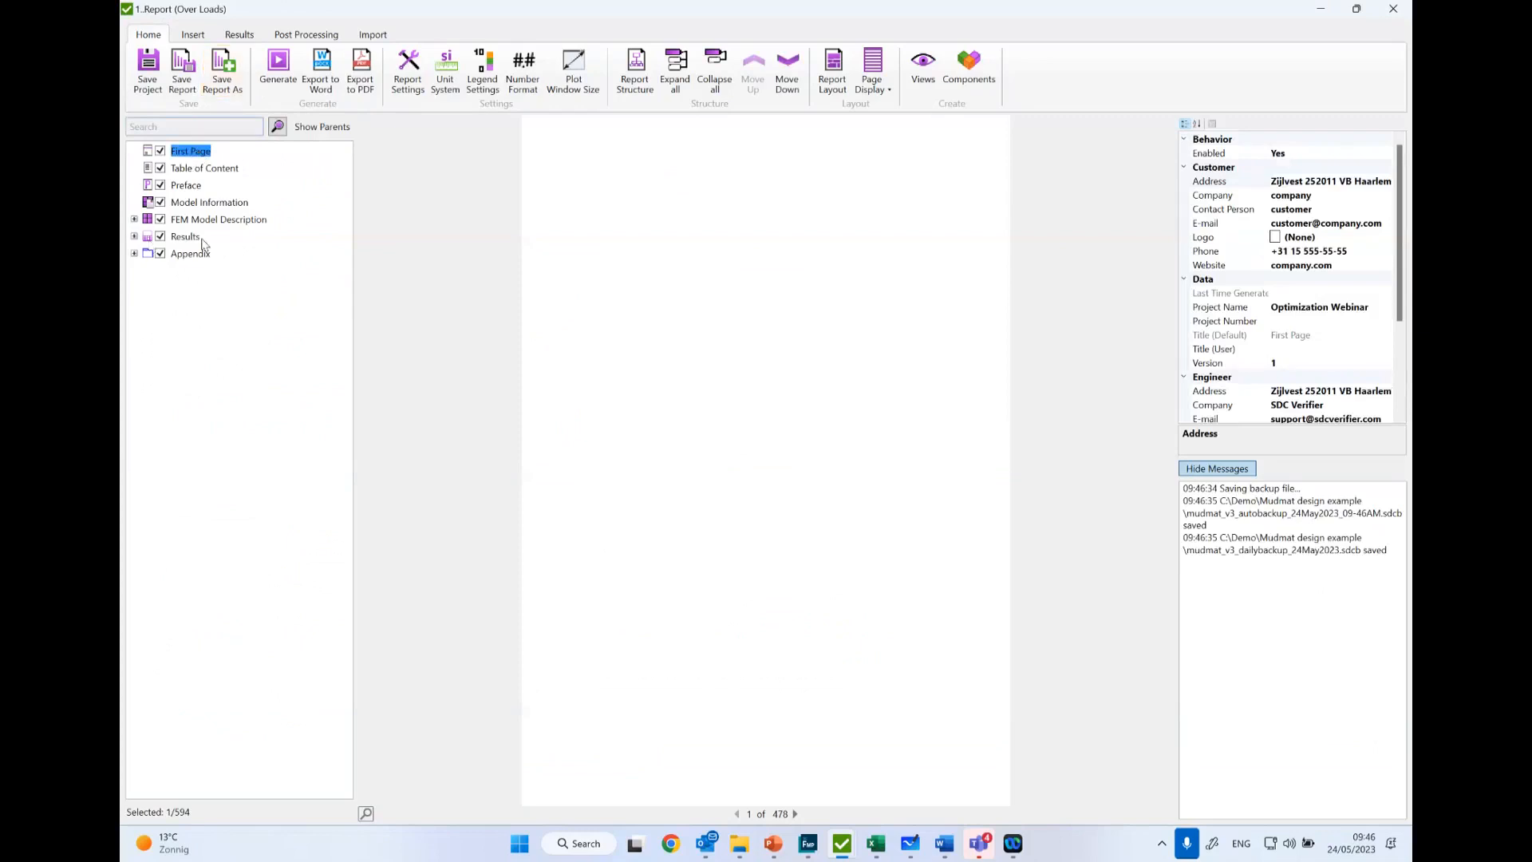
{"action": "left_click", "coordinate": [134, 220]}
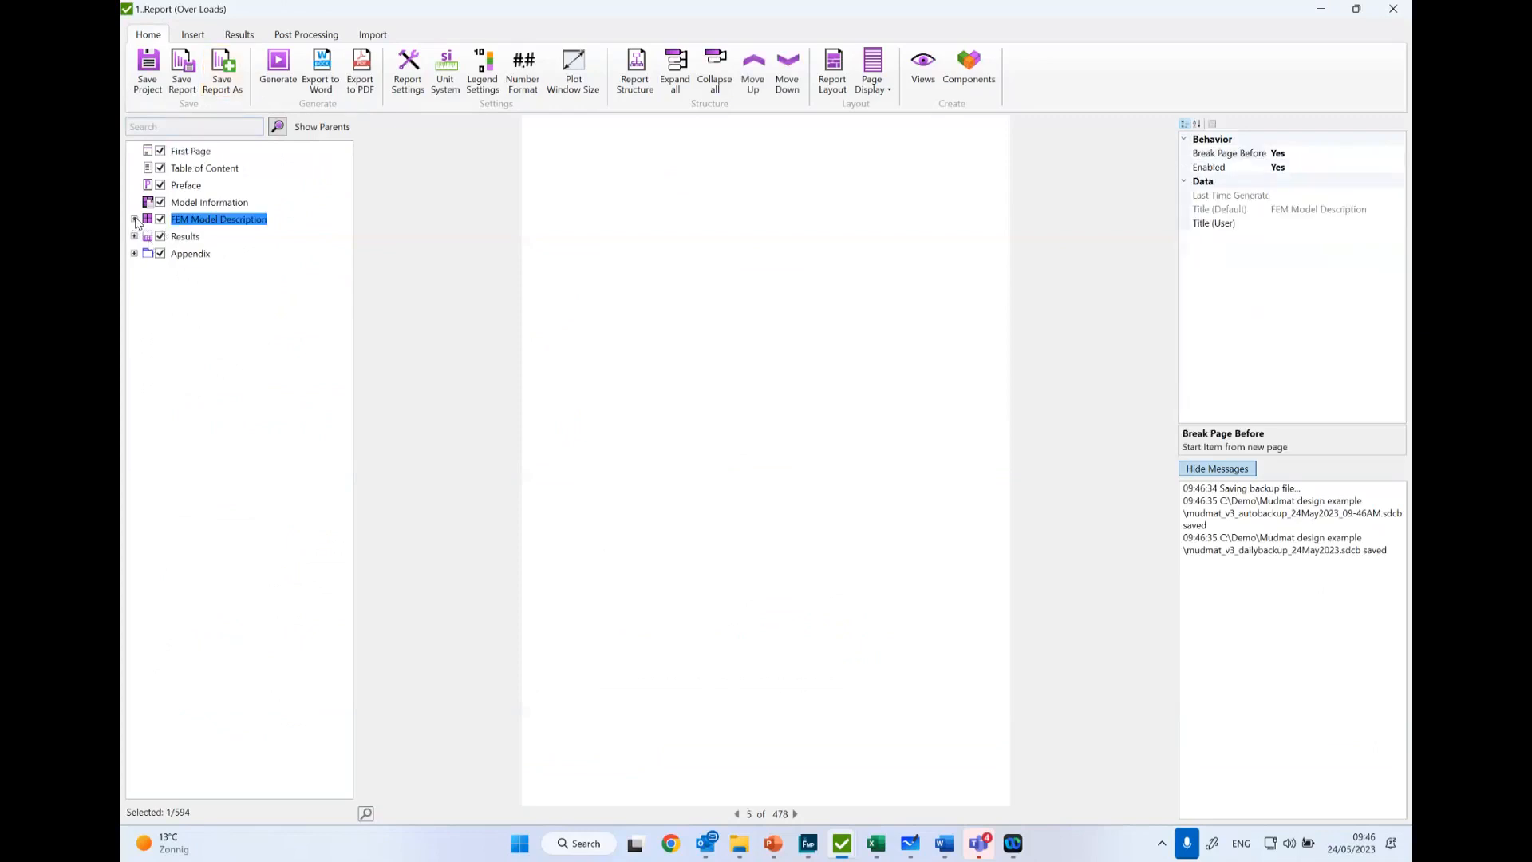
{"action": "left_click", "coordinate": [134, 220]}
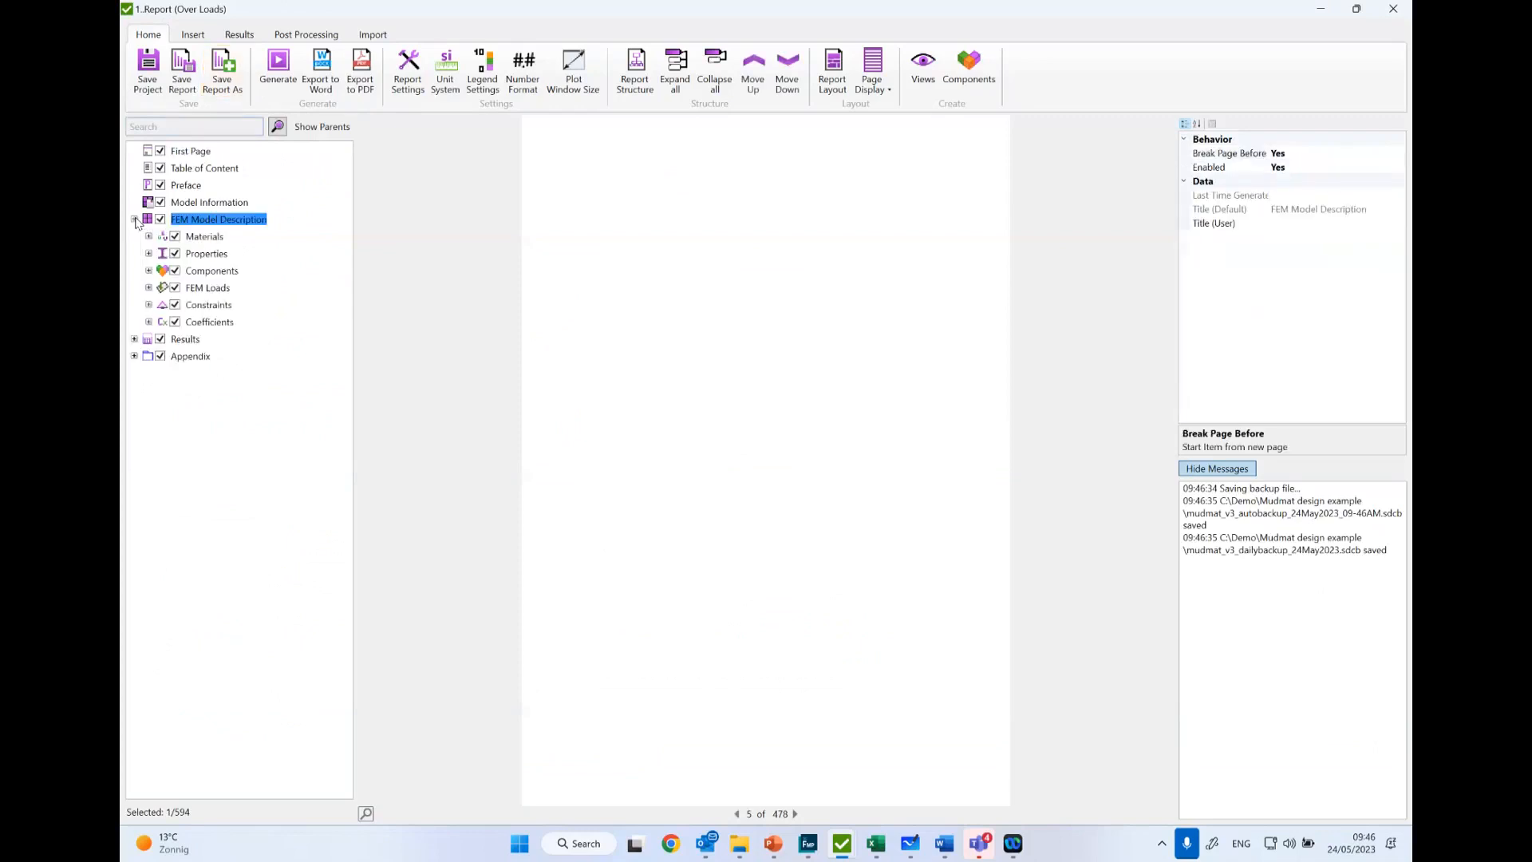
{"action": "left_click", "coordinate": [157, 257]}
{"action": "left_click", "coordinate": [150, 253]}
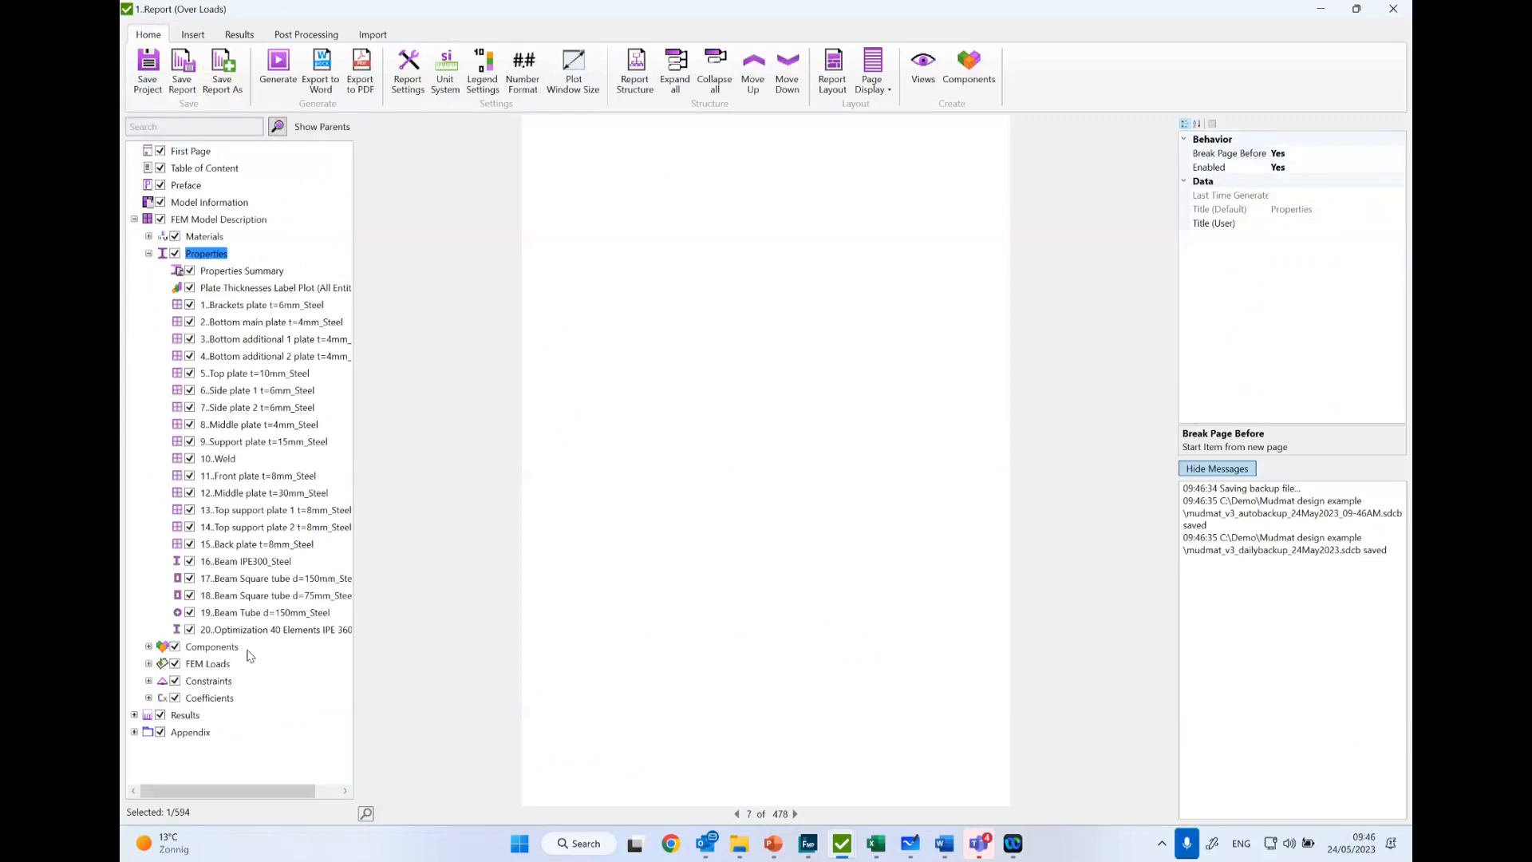
- Generate the report item for property 20..Optimization 40 Elements IPE 360 and display its page
{"action": "left_click", "coordinate": [304, 636]}
{"action": "right_click", "coordinate": [295, 631]}
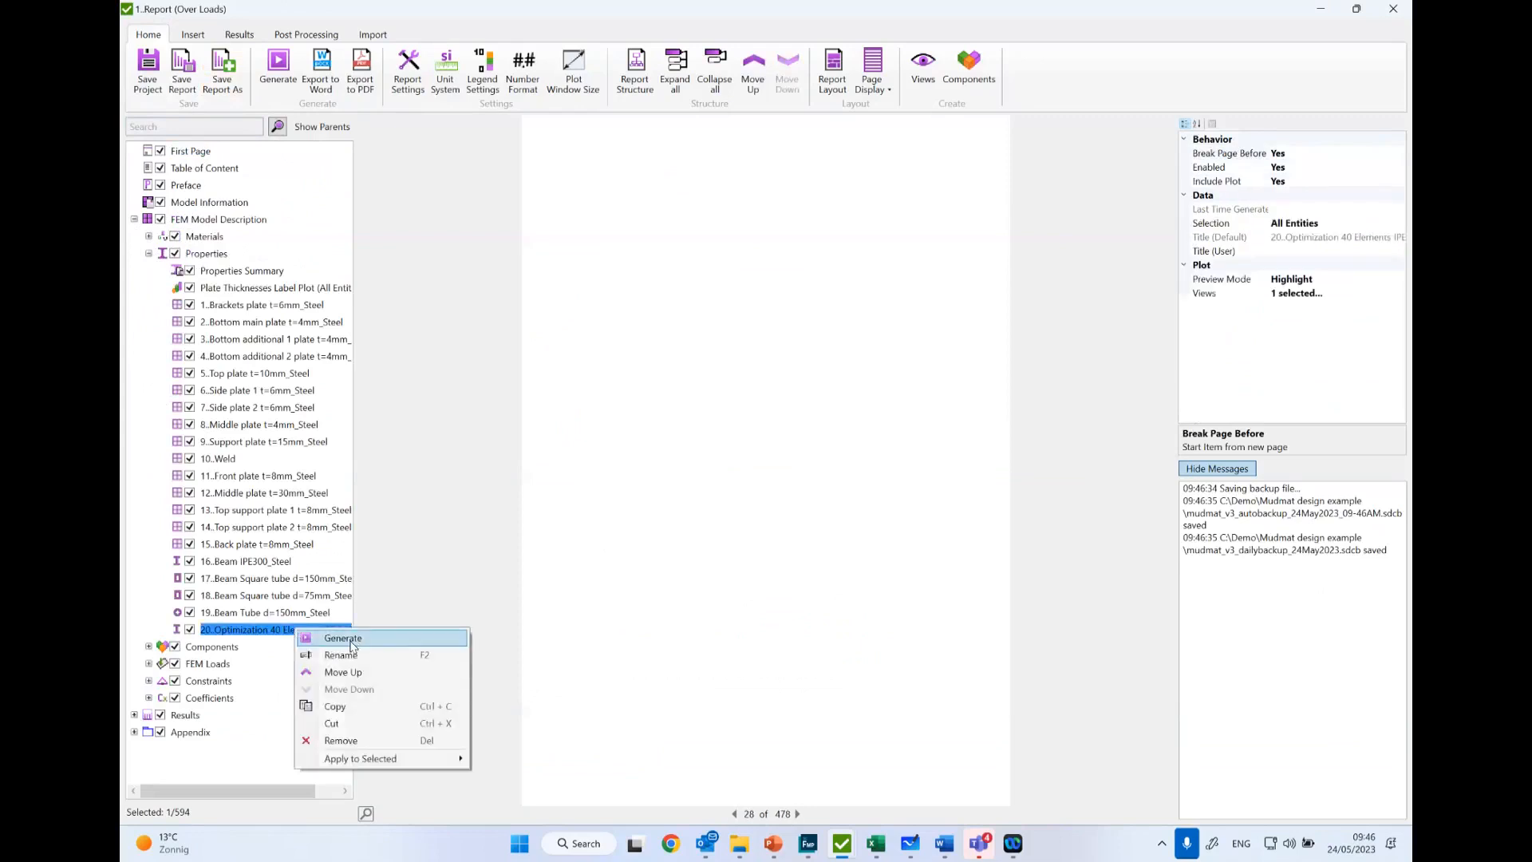
{"action": "left_click", "coordinate": [357, 639]}
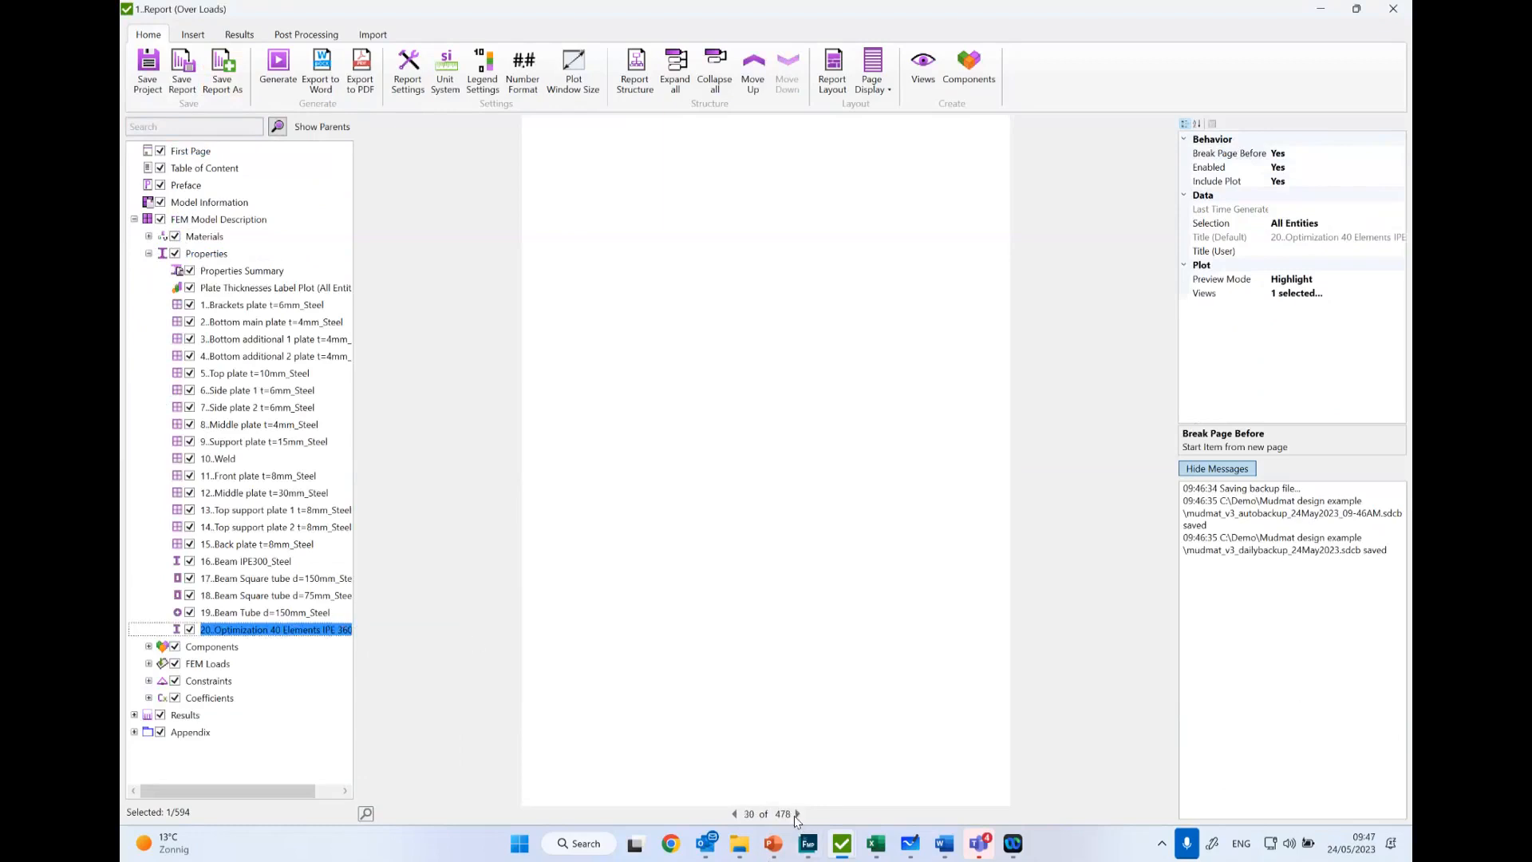
{"action": "left_click", "coordinate": [302, 630]}
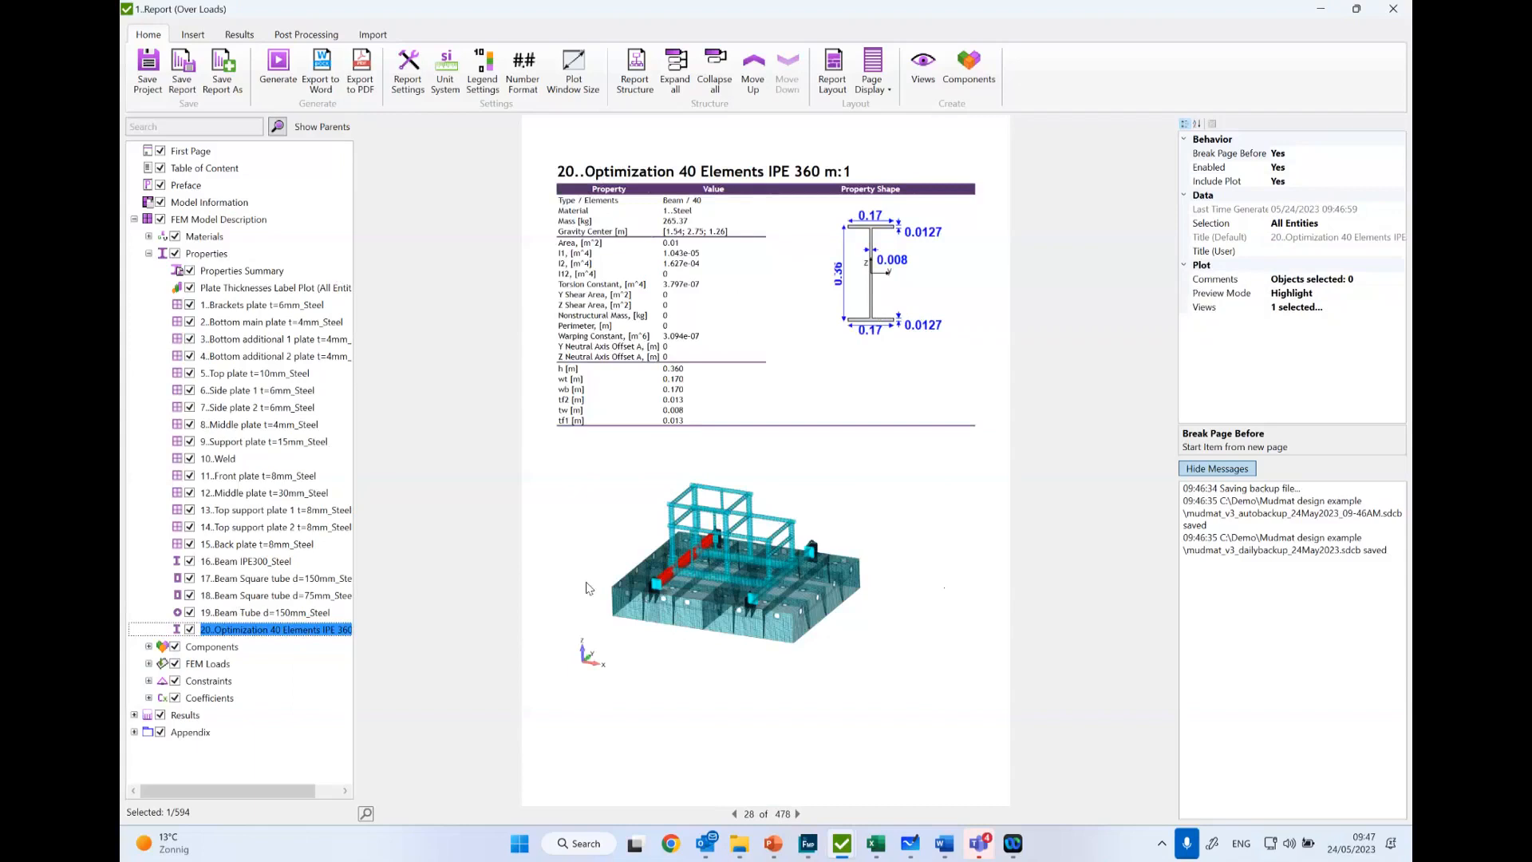
- Look through the Brackets plate item and the Job 1 results, expanding Individual Loads and the contents of Individual Load 3
{"action": "left_click", "coordinate": [267, 304]}
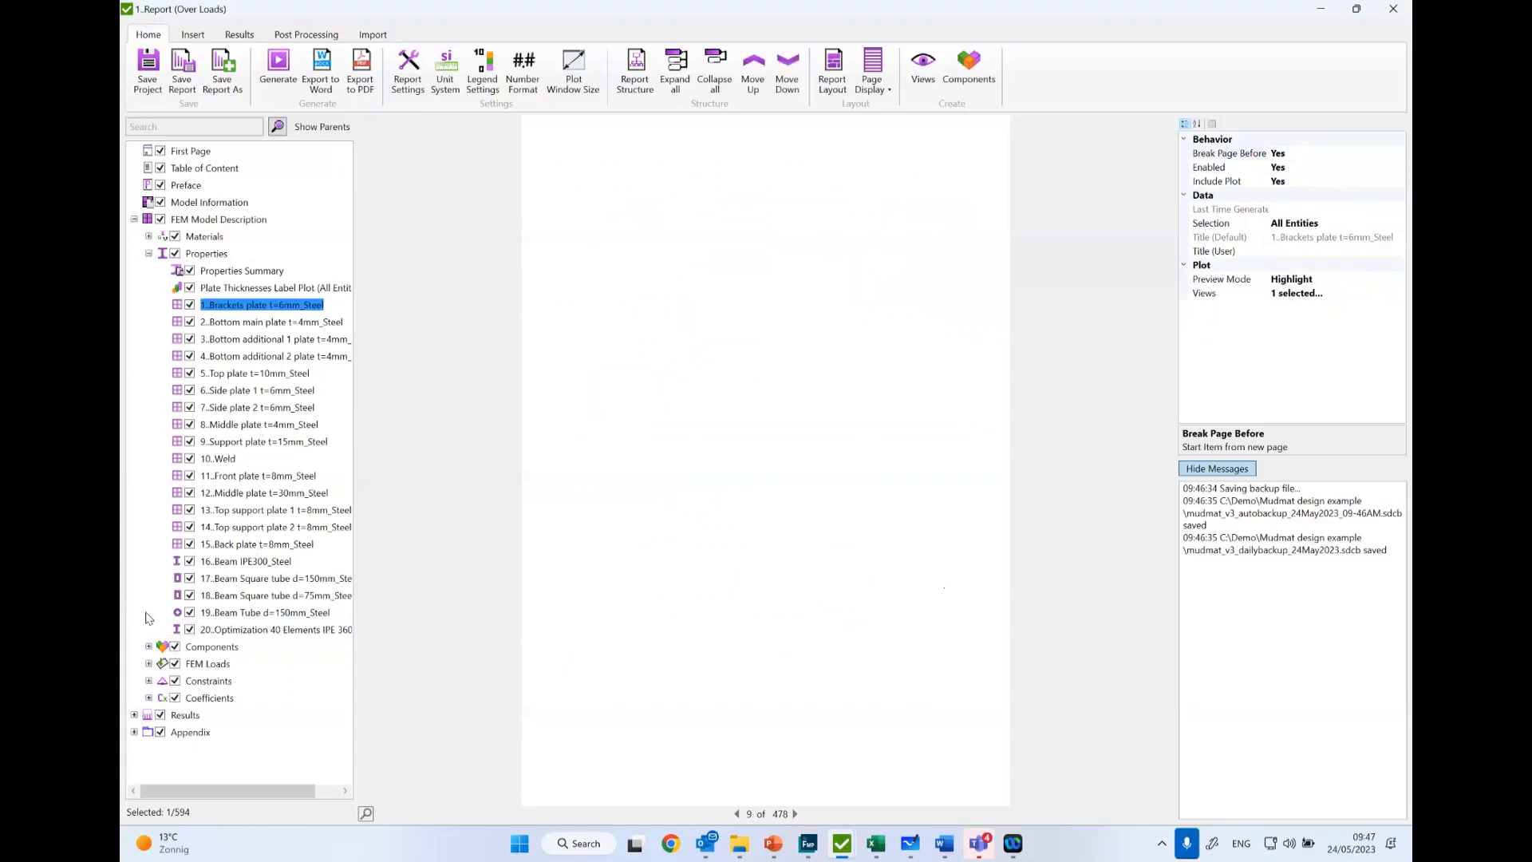
{"action": "left_click", "coordinate": [134, 715]}
{"action": "left_click", "coordinate": [148, 731]}
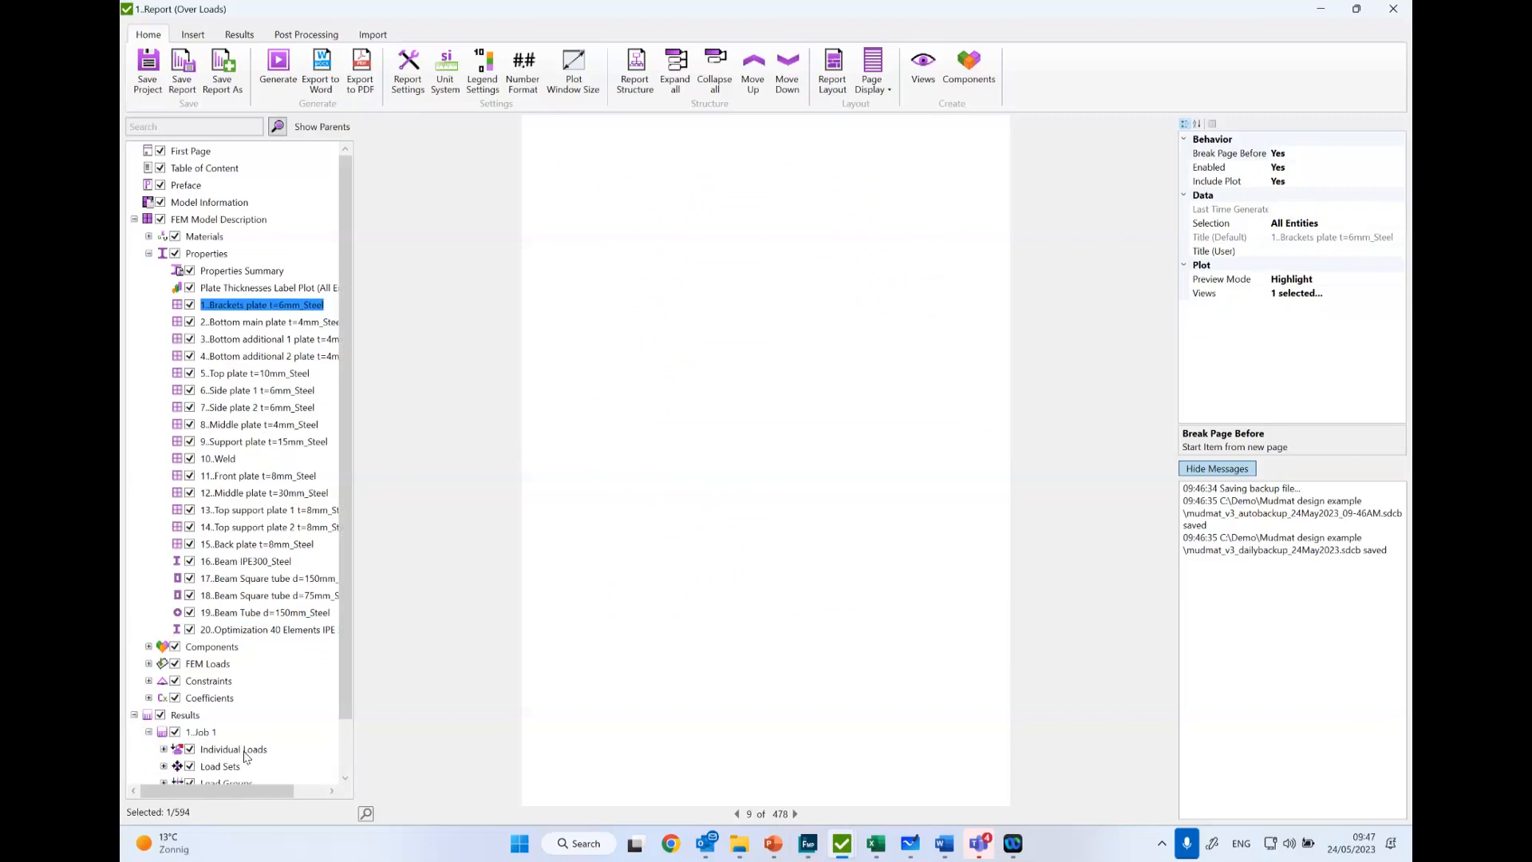
{"action": "scroll", "coordinate": [245, 756], "scroll_direction": "down", "scroll_amount": 2}
{"action": "left_click", "coordinate": [164, 691]}
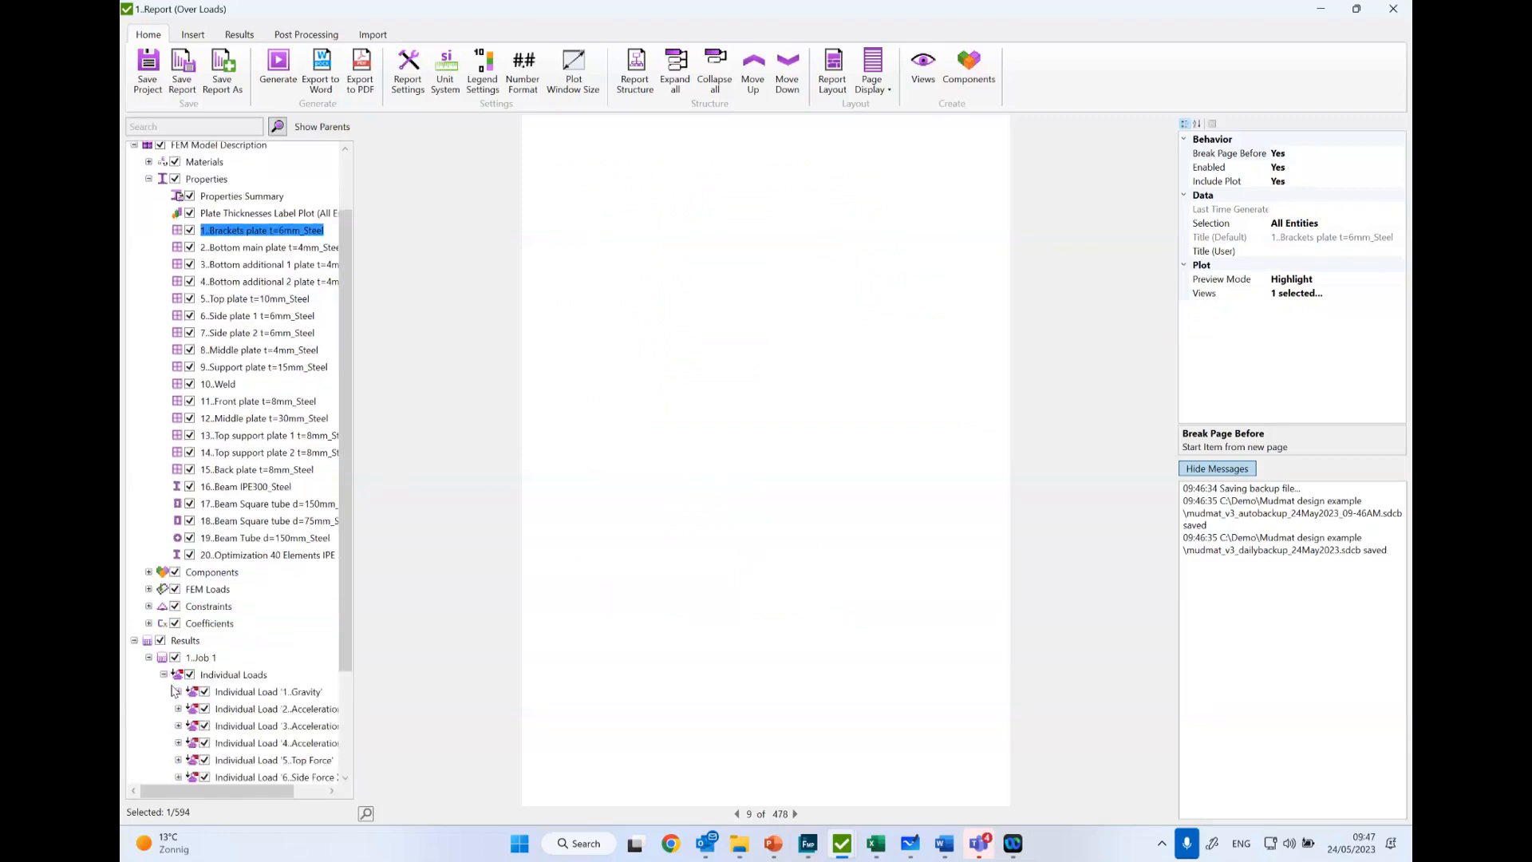
{"action": "scroll", "coordinate": [172, 691], "scroll_direction": "down", "scroll_amount": 2}
{"action": "left_click", "coordinate": [178, 613]}
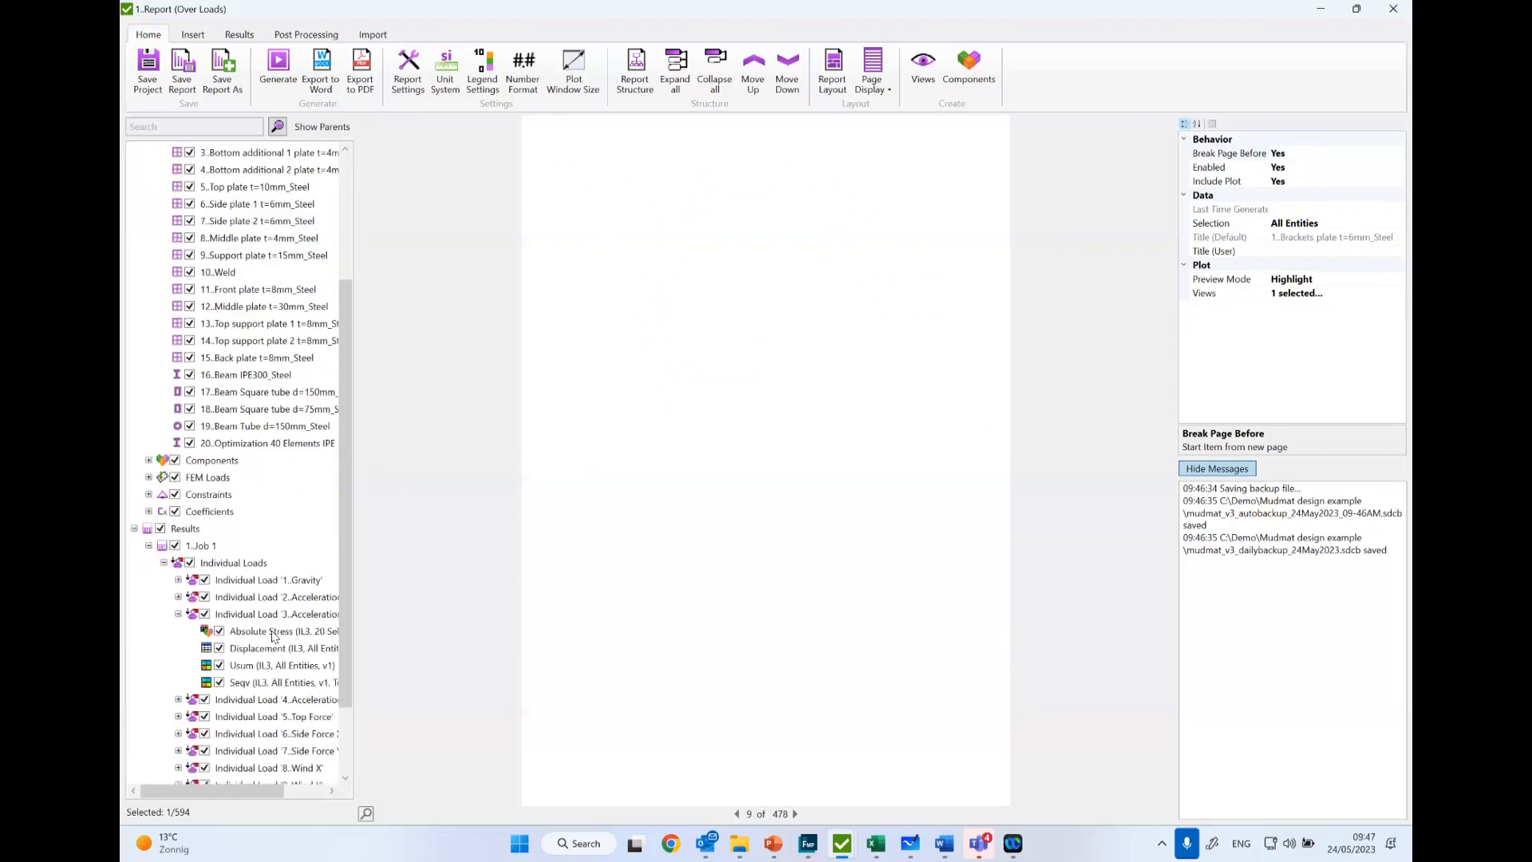
{"action": "scroll", "coordinate": [289, 636], "scroll_direction": "down", "scroll_amount": 2}
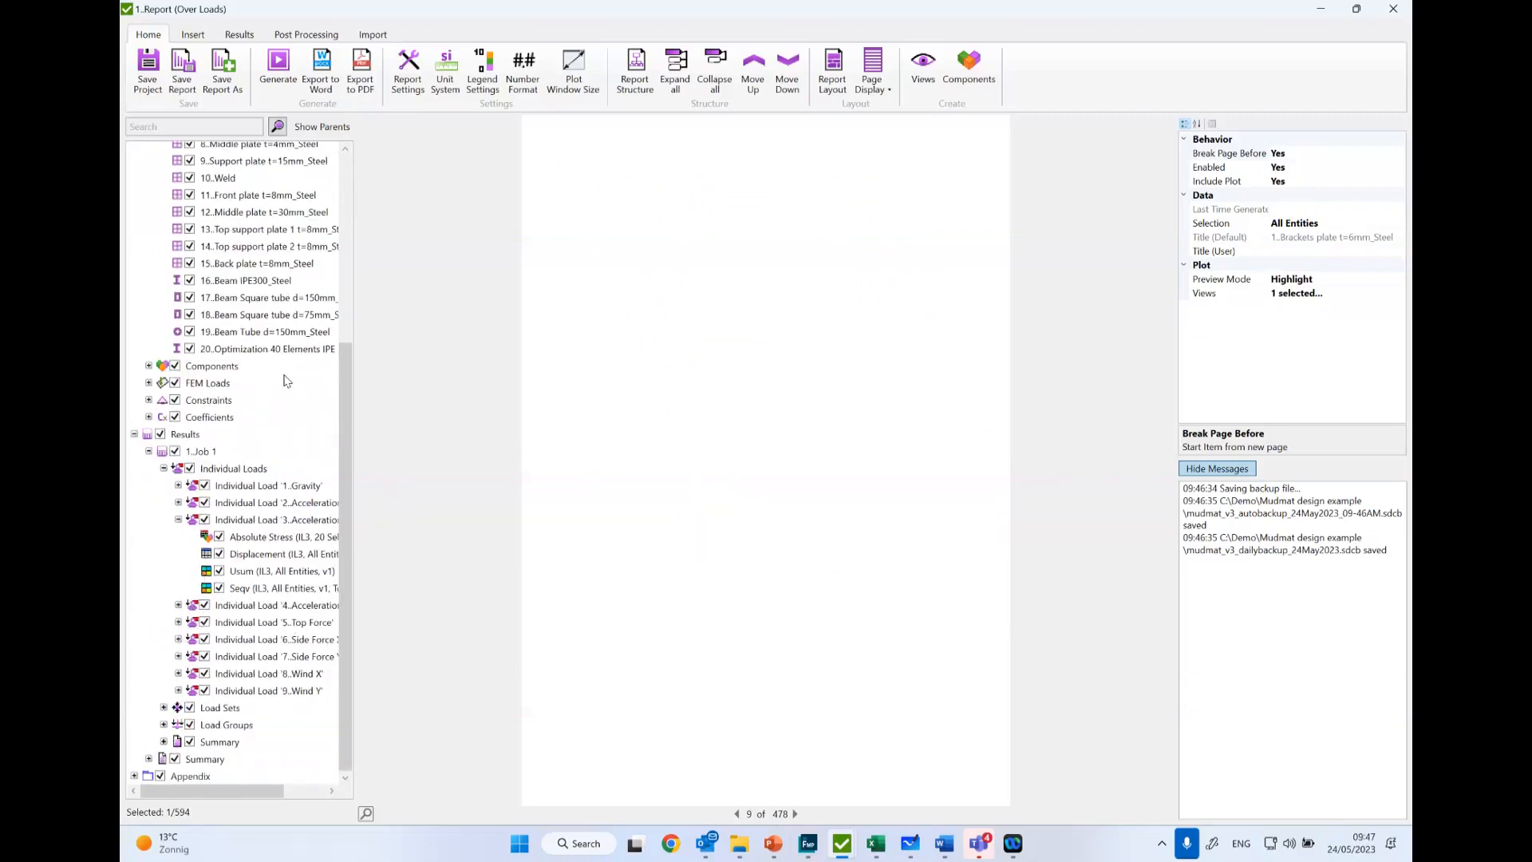
- View the check plot settings offered for the AISC and ISO check of Standard 15, and leave without adding plots
{"action": "left_click", "coordinate": [193, 35]}
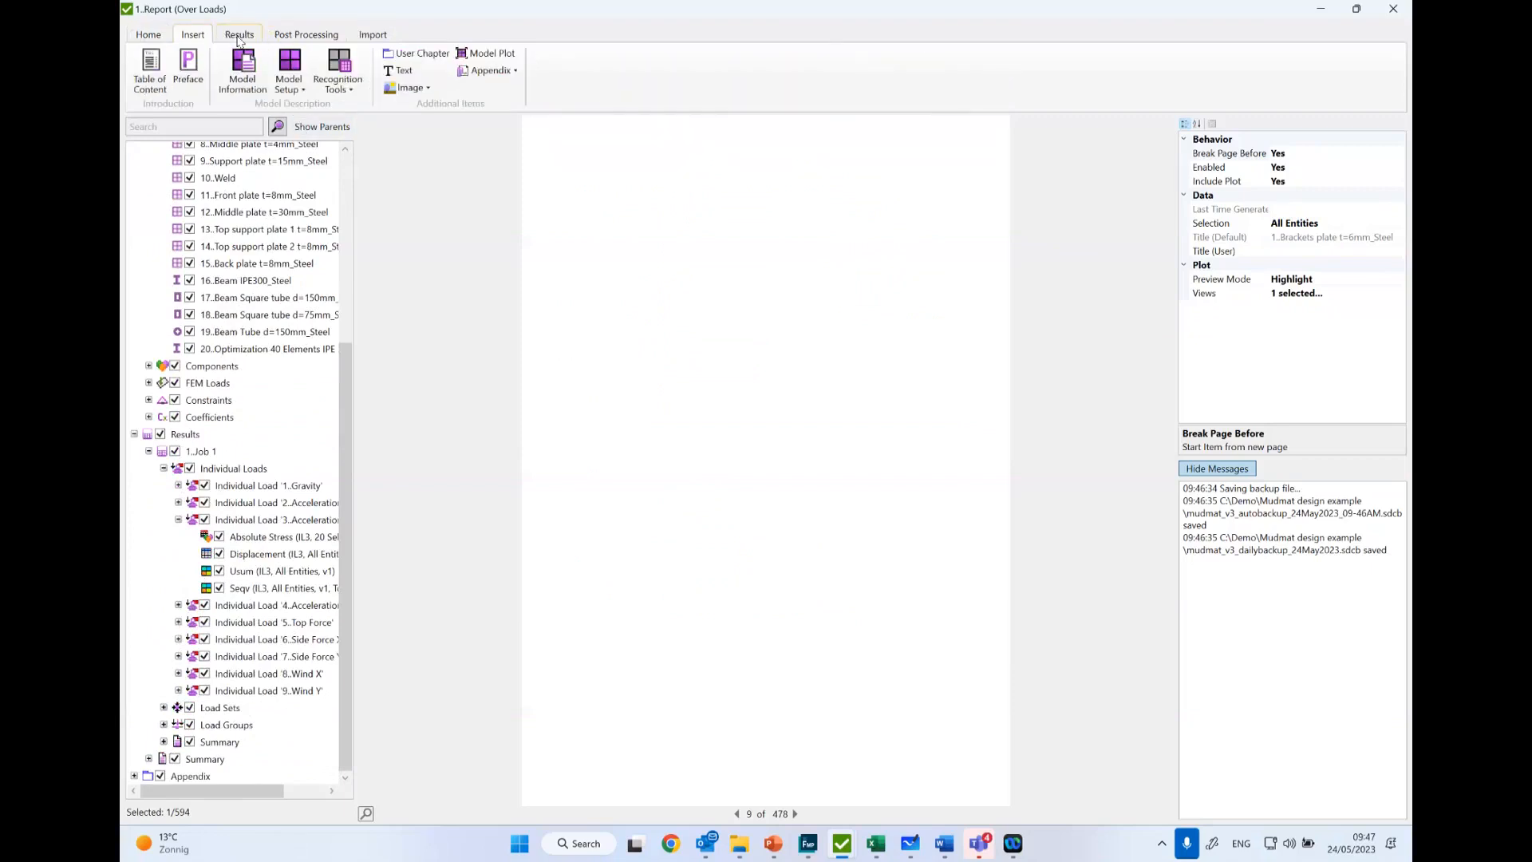
{"action": "left_click", "coordinate": [239, 37]}
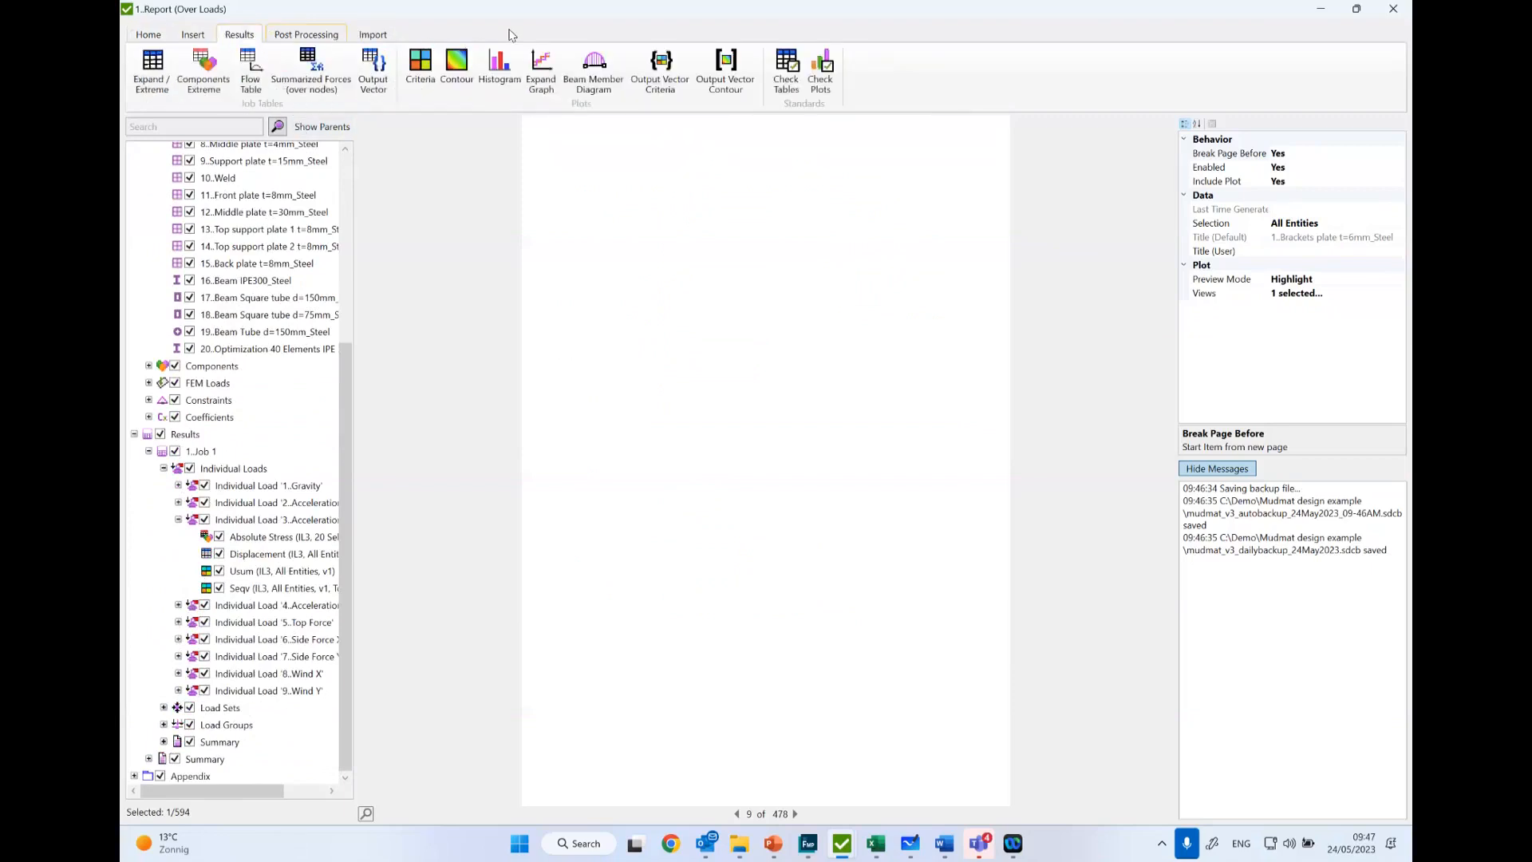
{"action": "left_click", "coordinate": [825, 61]}
{"action": "left_click", "coordinate": [437, 388]}
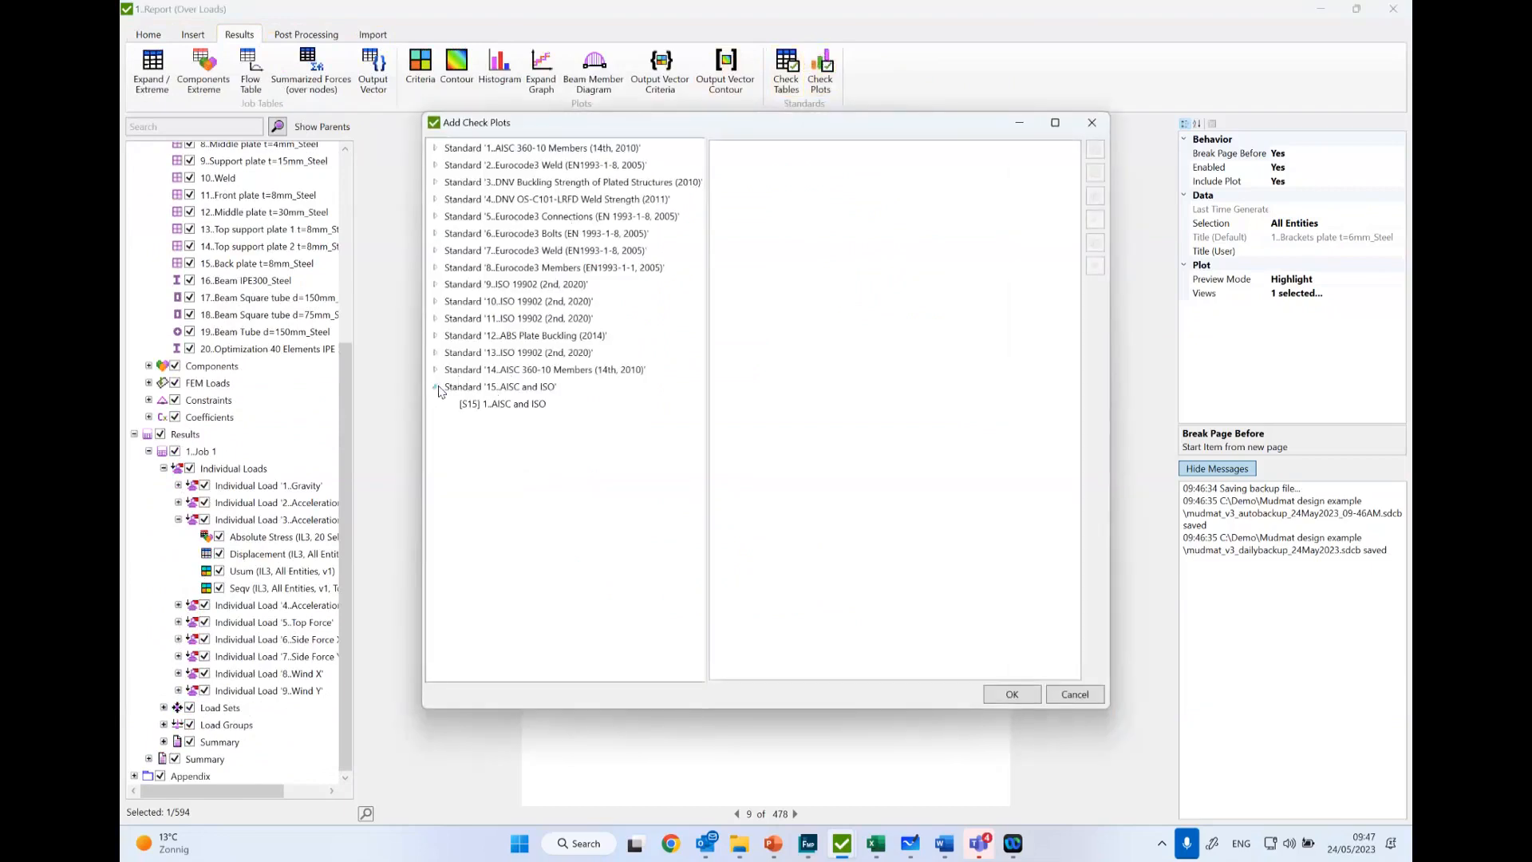
{"action": "left_click", "coordinate": [529, 405]}
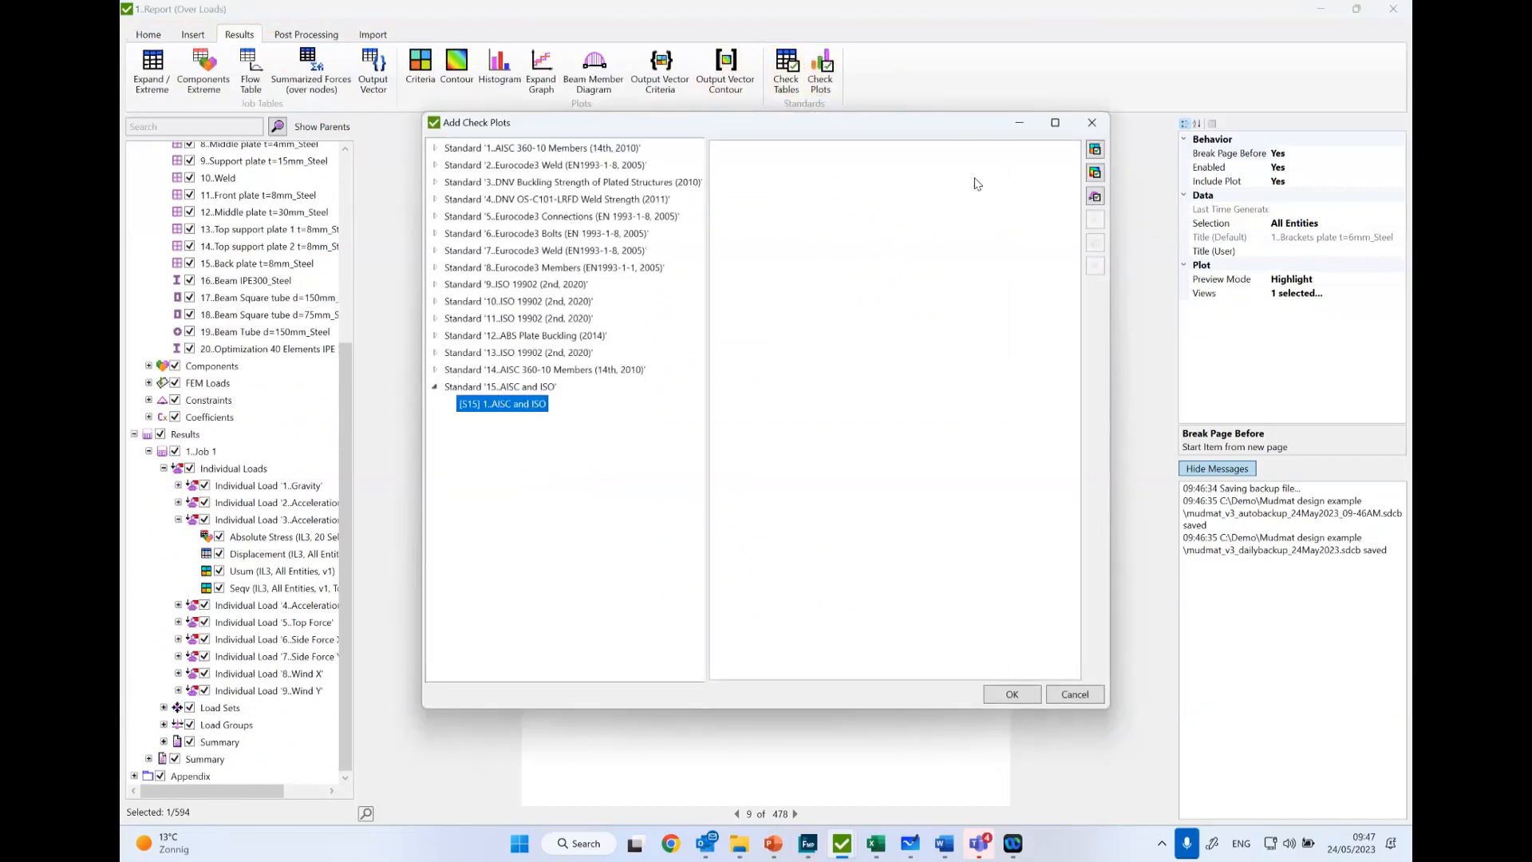
{"action": "left_click", "coordinate": [1094, 150]}
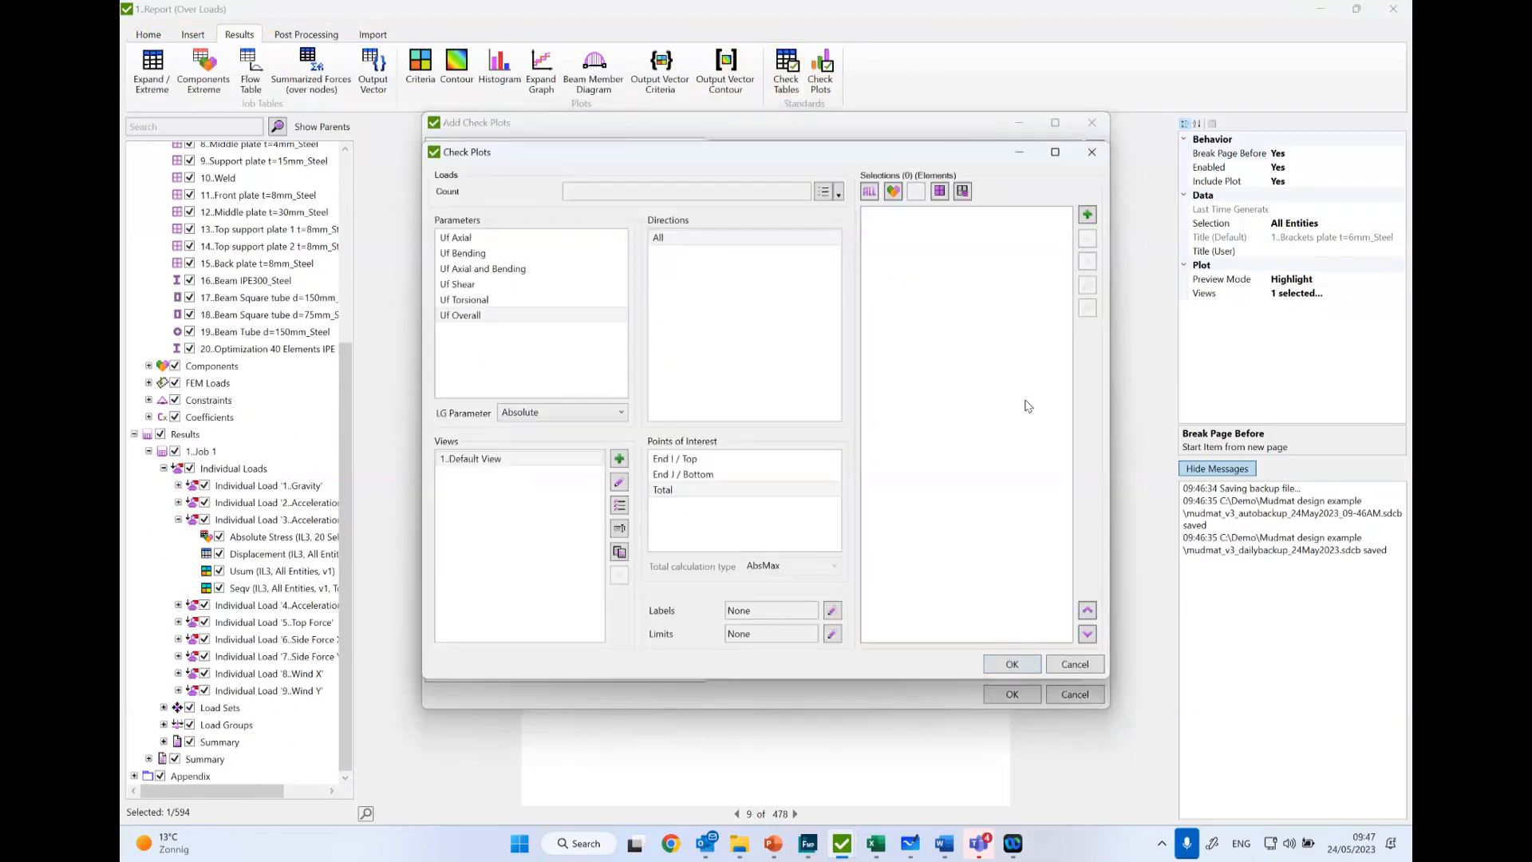
{"action": "left_click", "coordinate": [1092, 152]}
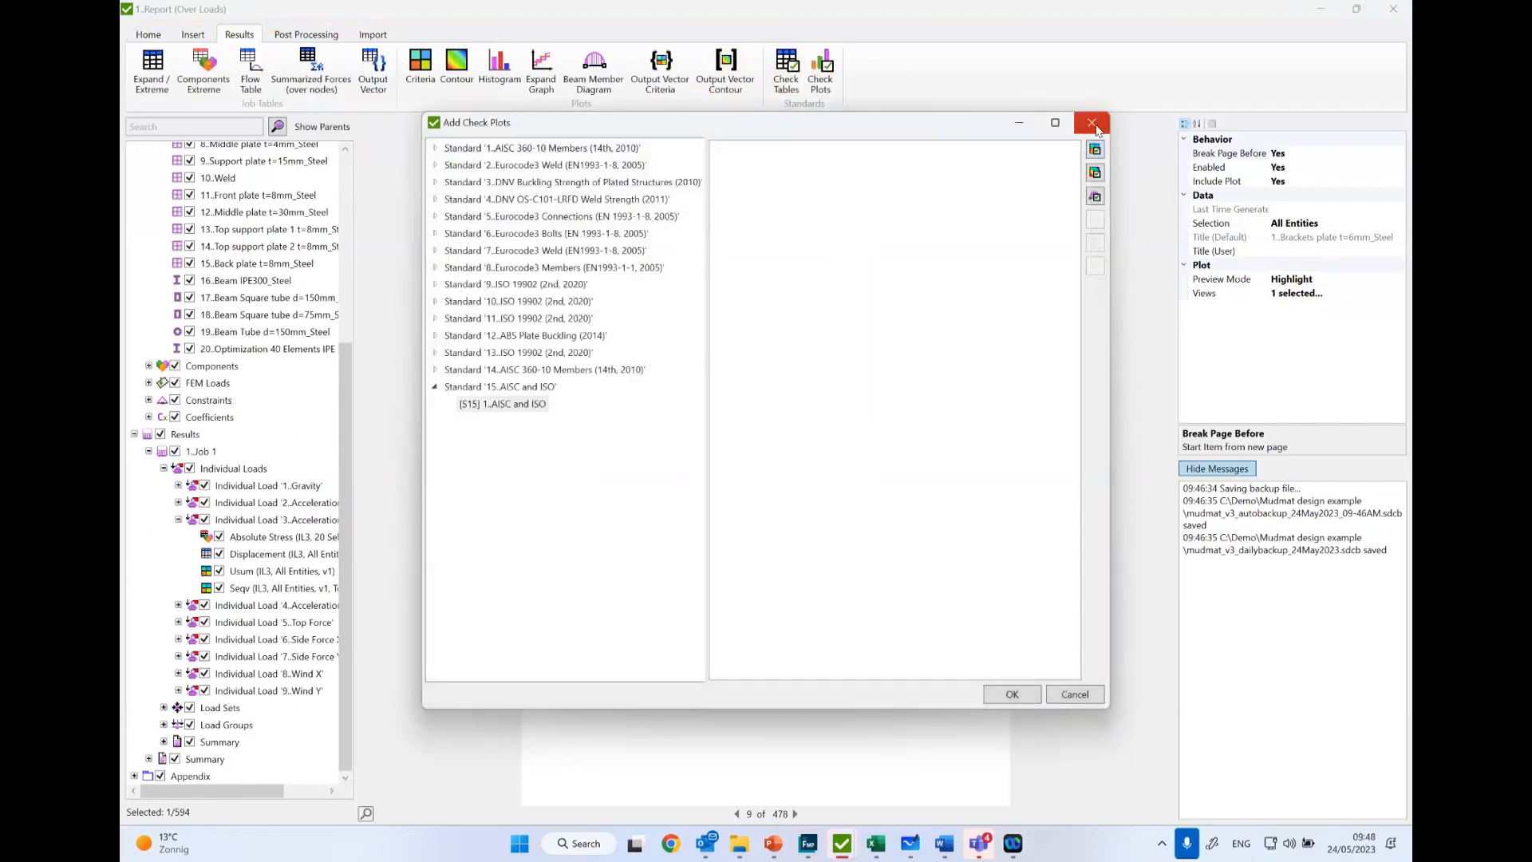
{"action": "left_click", "coordinate": [1092, 124]}
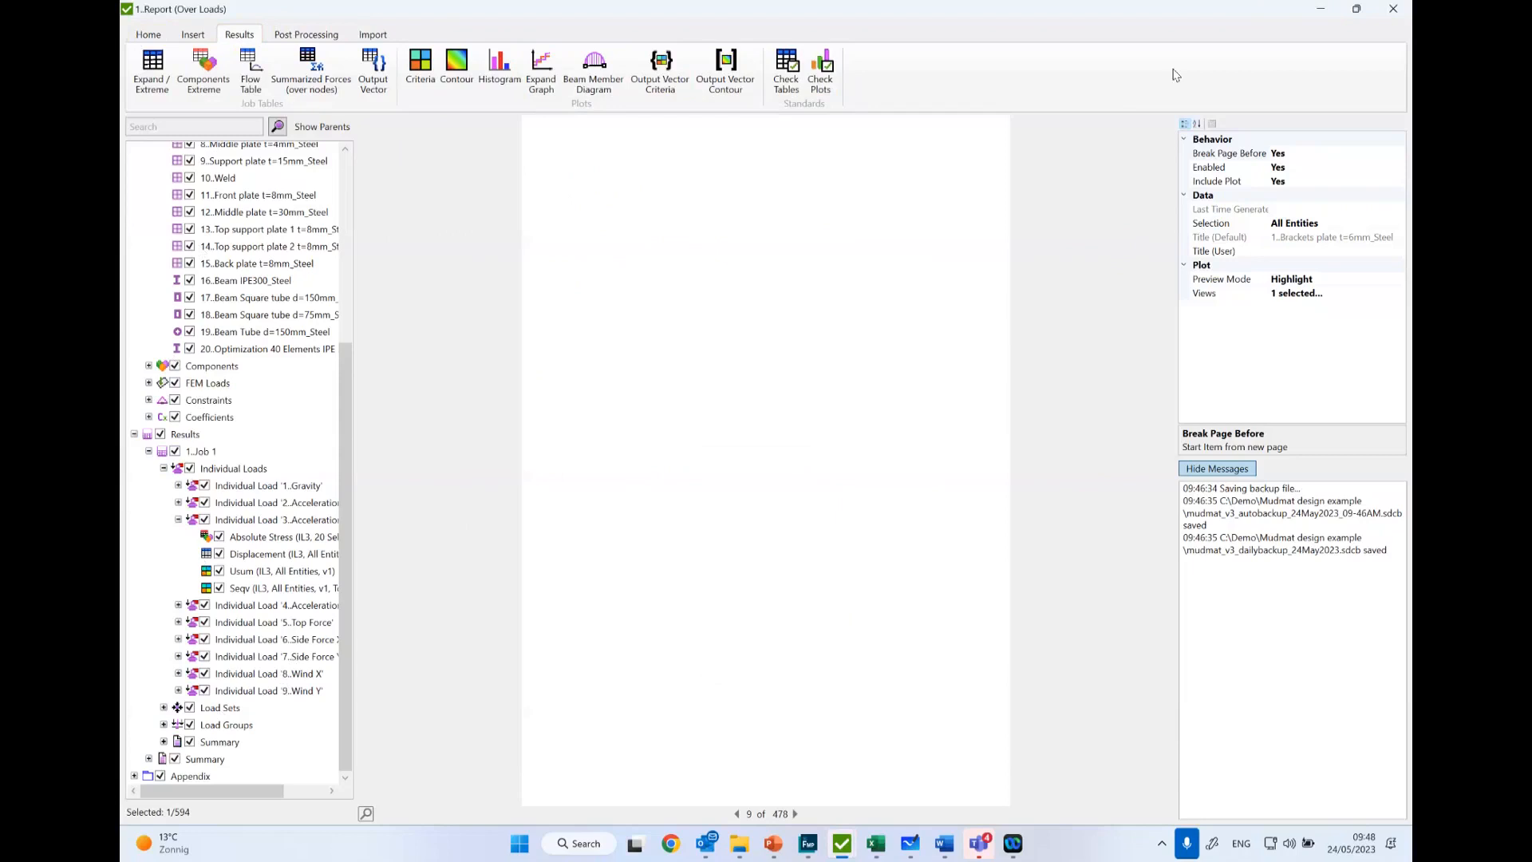
- Close the report without saving it, and bring SDC Verifier up in front of the Femap window
{"action": "left_click", "coordinate": [1393, 9]}
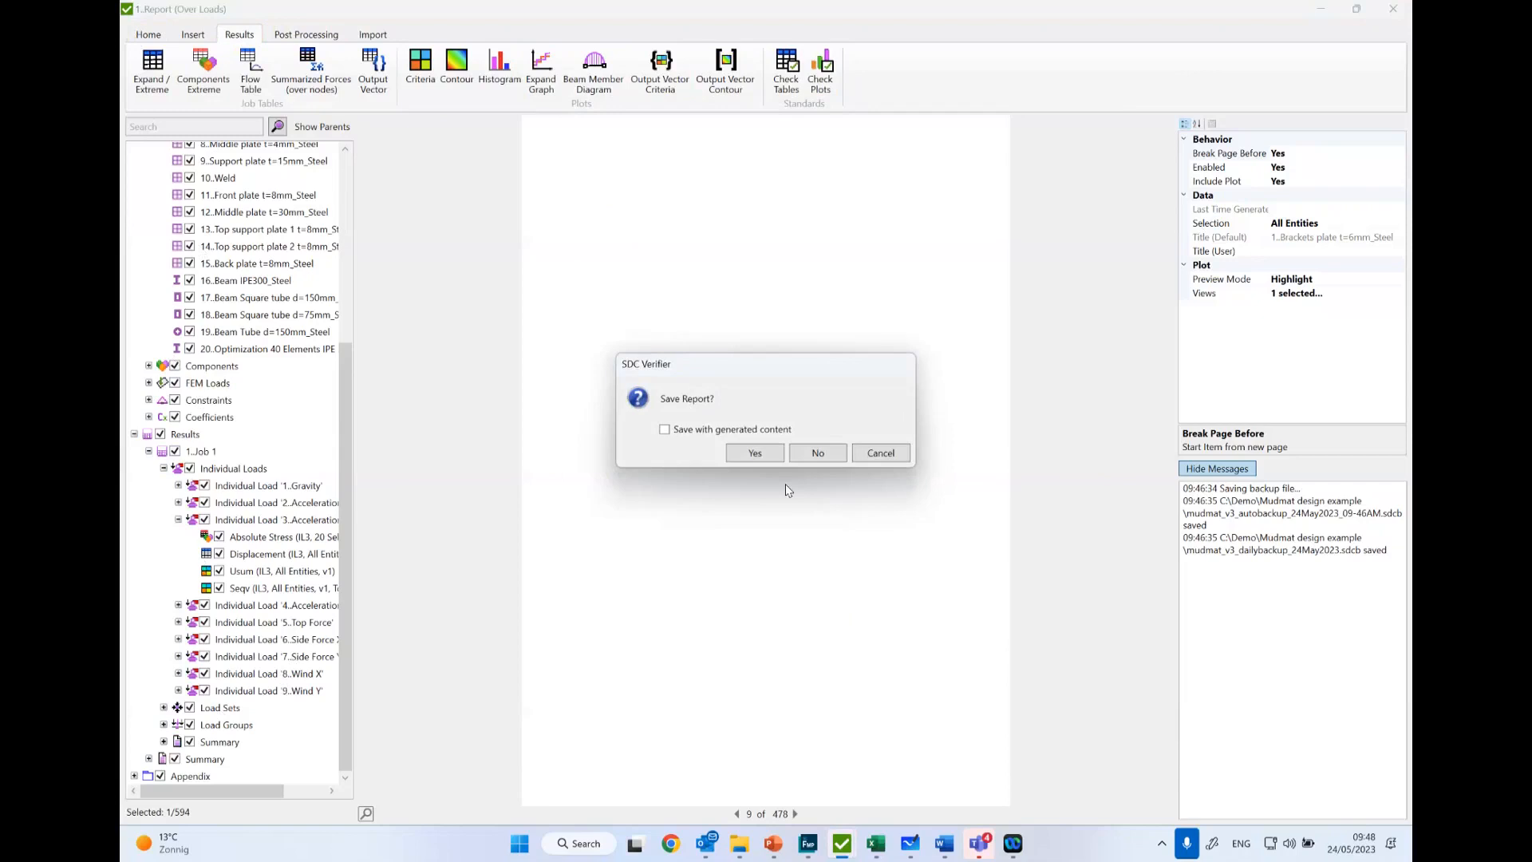
{"action": "left_click", "coordinate": [815, 455]}
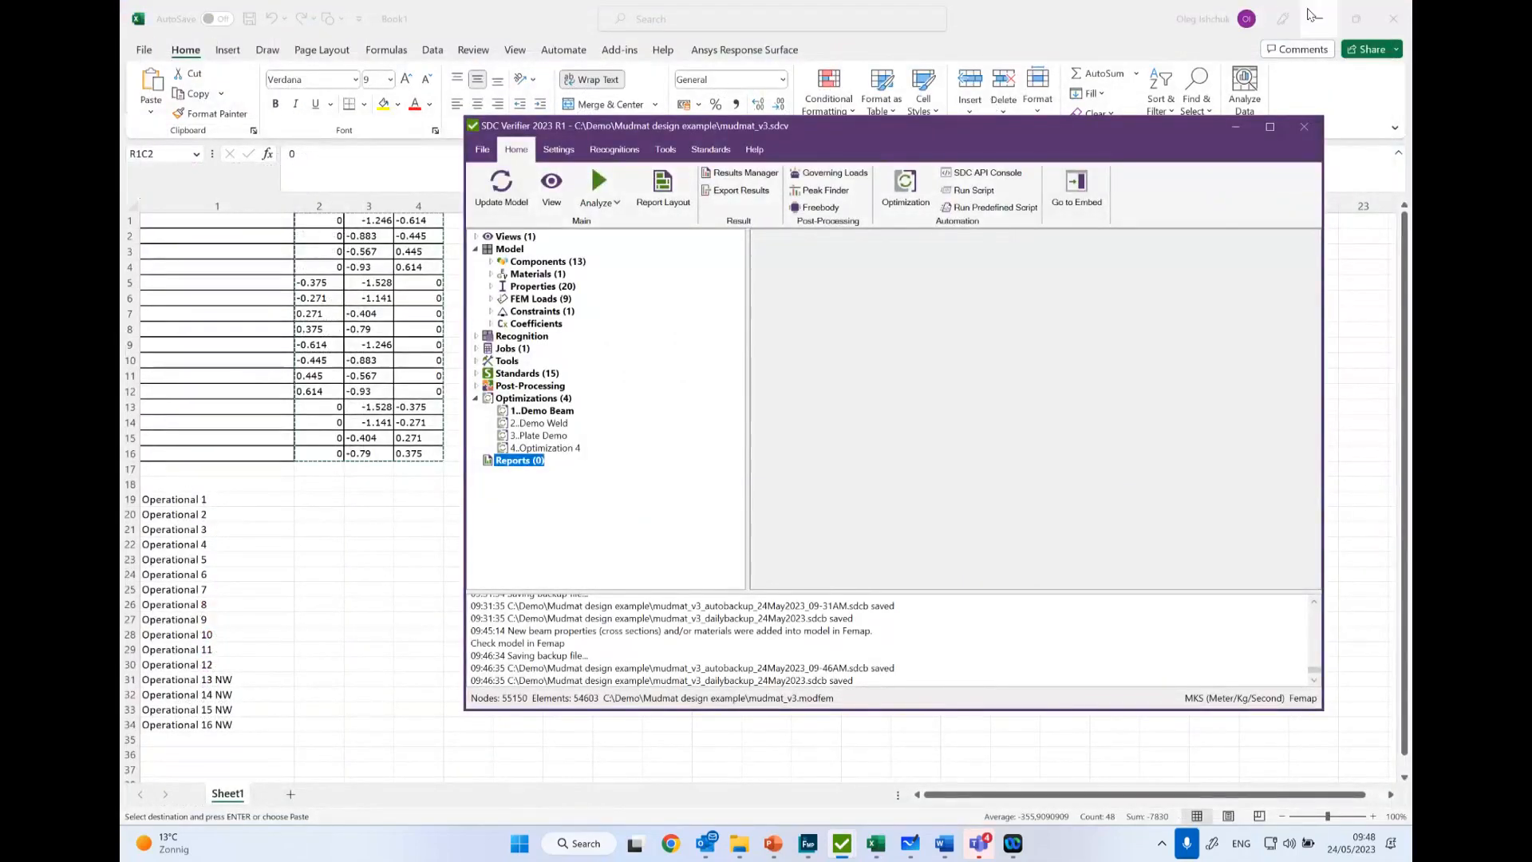
{"action": "left_click", "coordinate": [808, 850]}
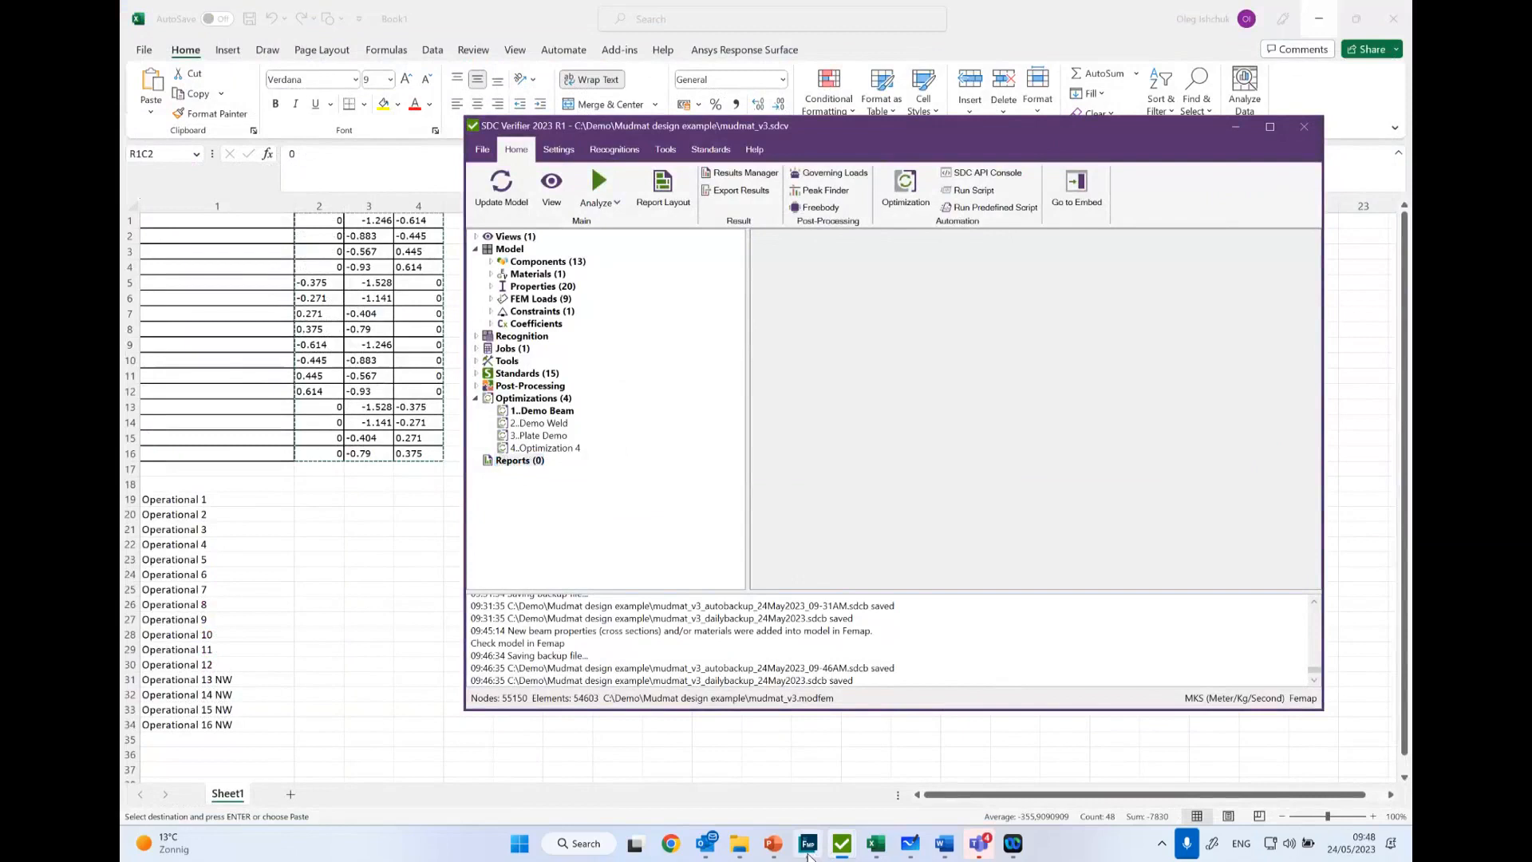
{"action": "left_click", "coordinate": [844, 845]}
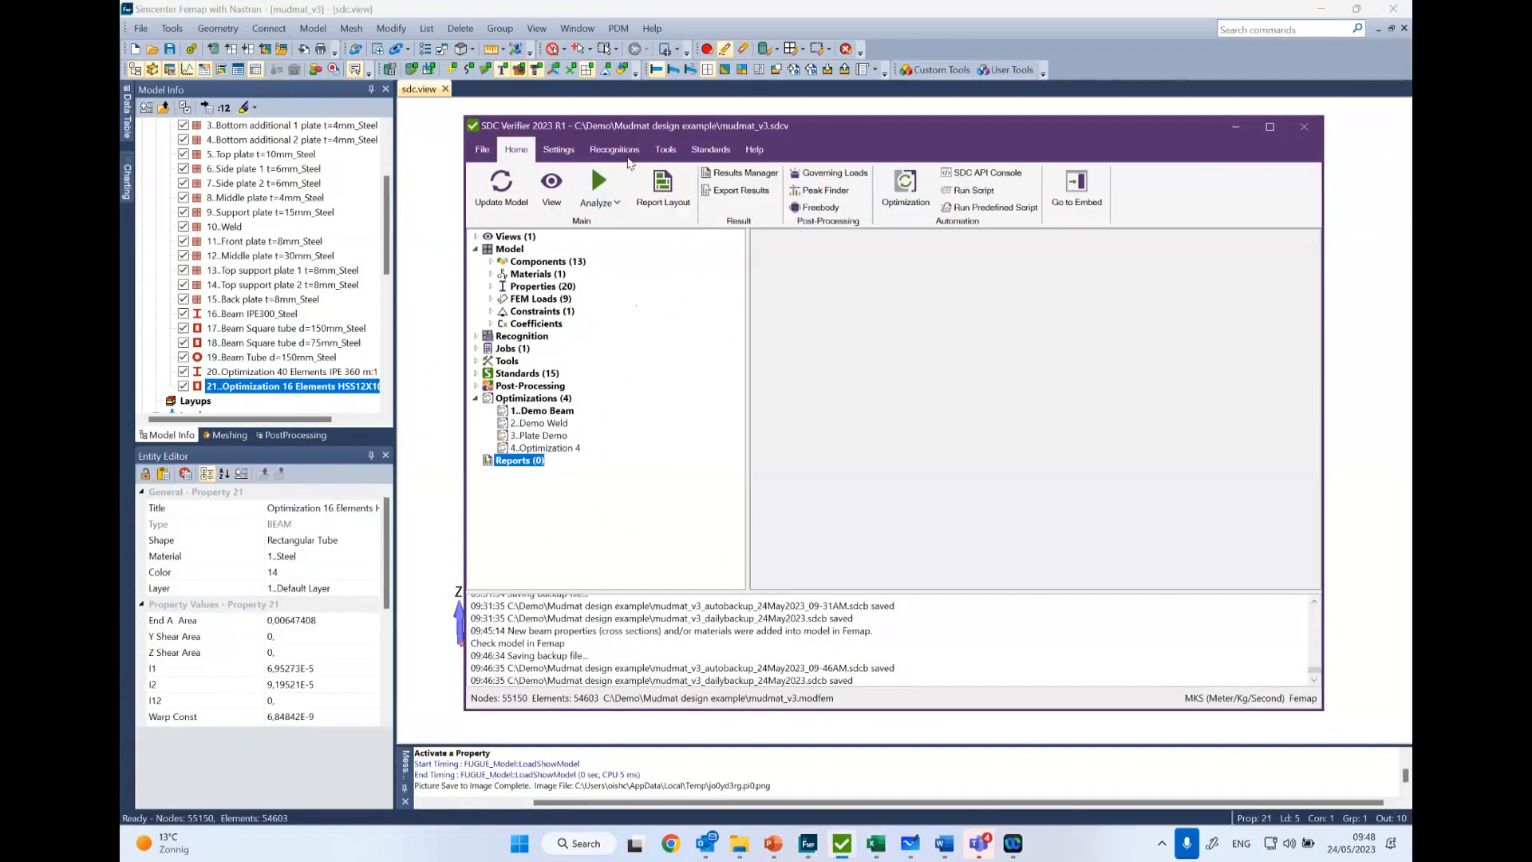
- Look through the project's Standards list and view the options available for the AISC 360-10 Members standard, including conversion to custom
{"action": "left_click", "coordinate": [706, 151]}
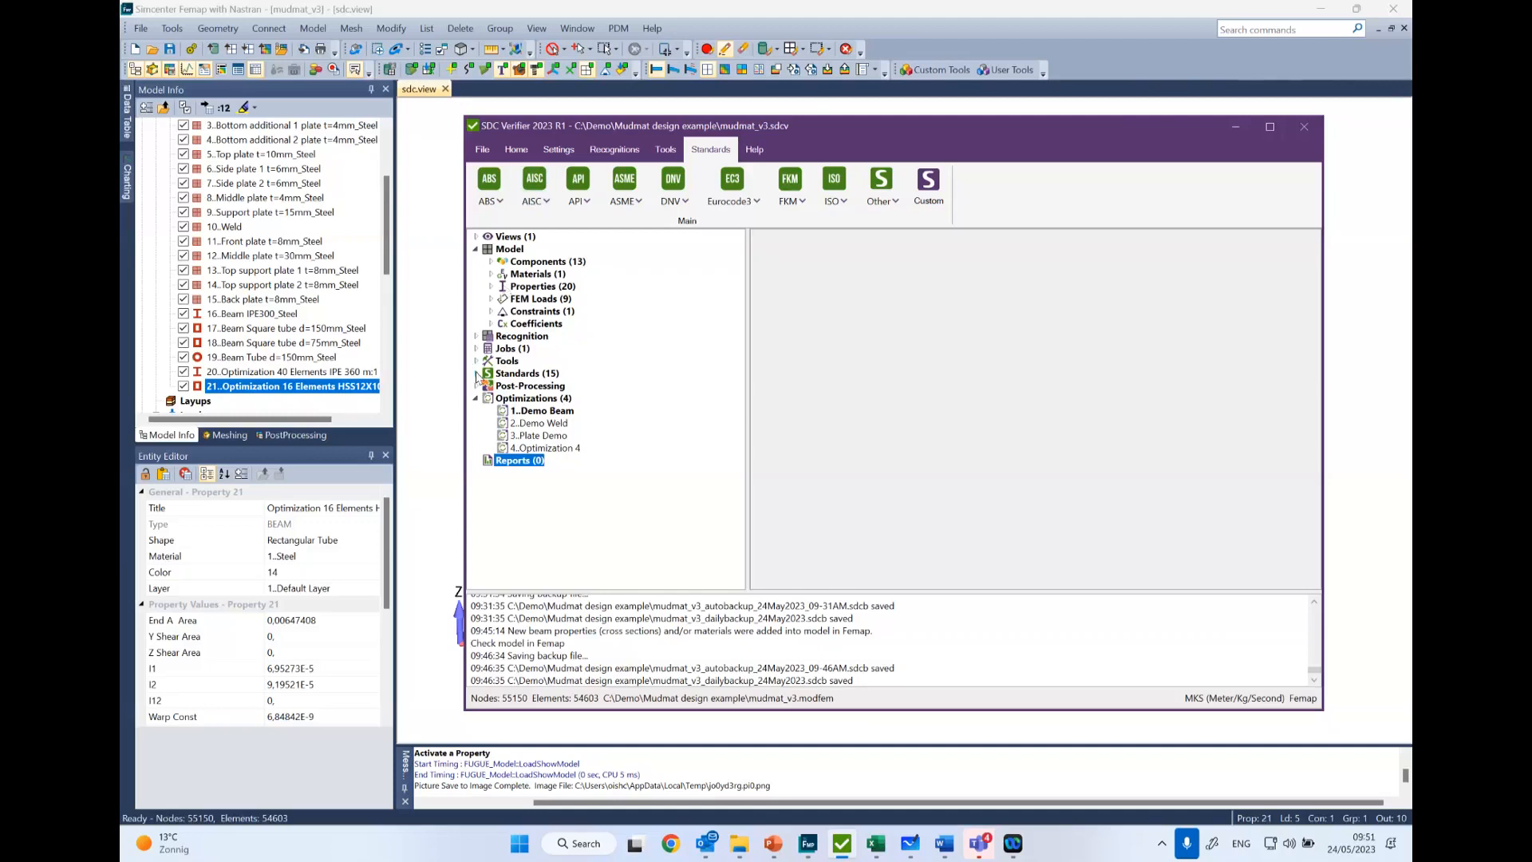
{"action": "left_click", "coordinate": [477, 372]}
{"action": "scroll", "coordinate": [530, 456], "scroll_direction": "down", "scroll_amount": 1}
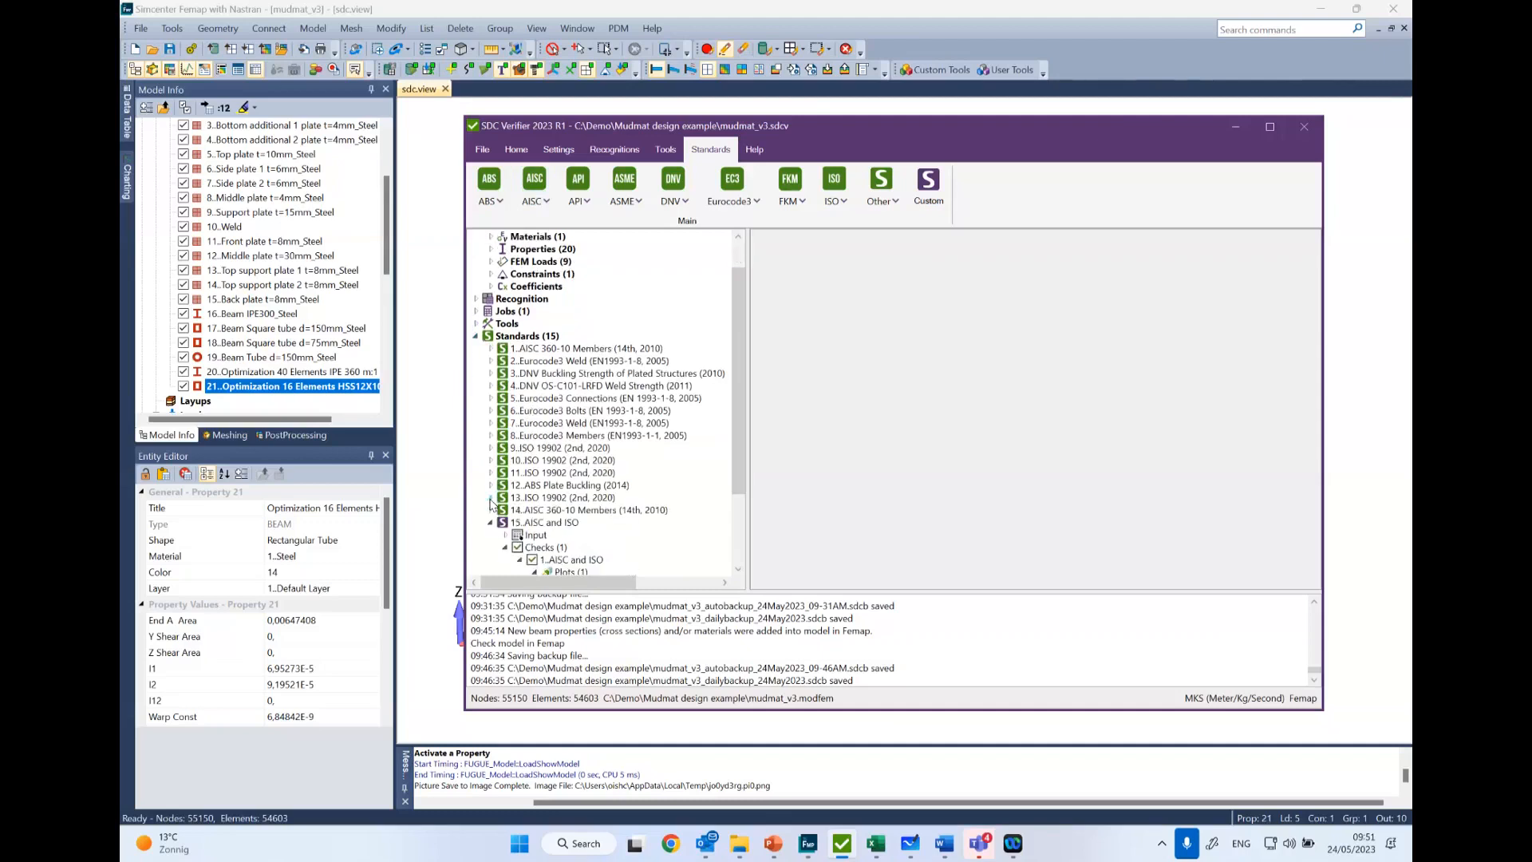
{"action": "scroll", "coordinate": [491, 499], "scroll_direction": "down", "scroll_amount": 1}
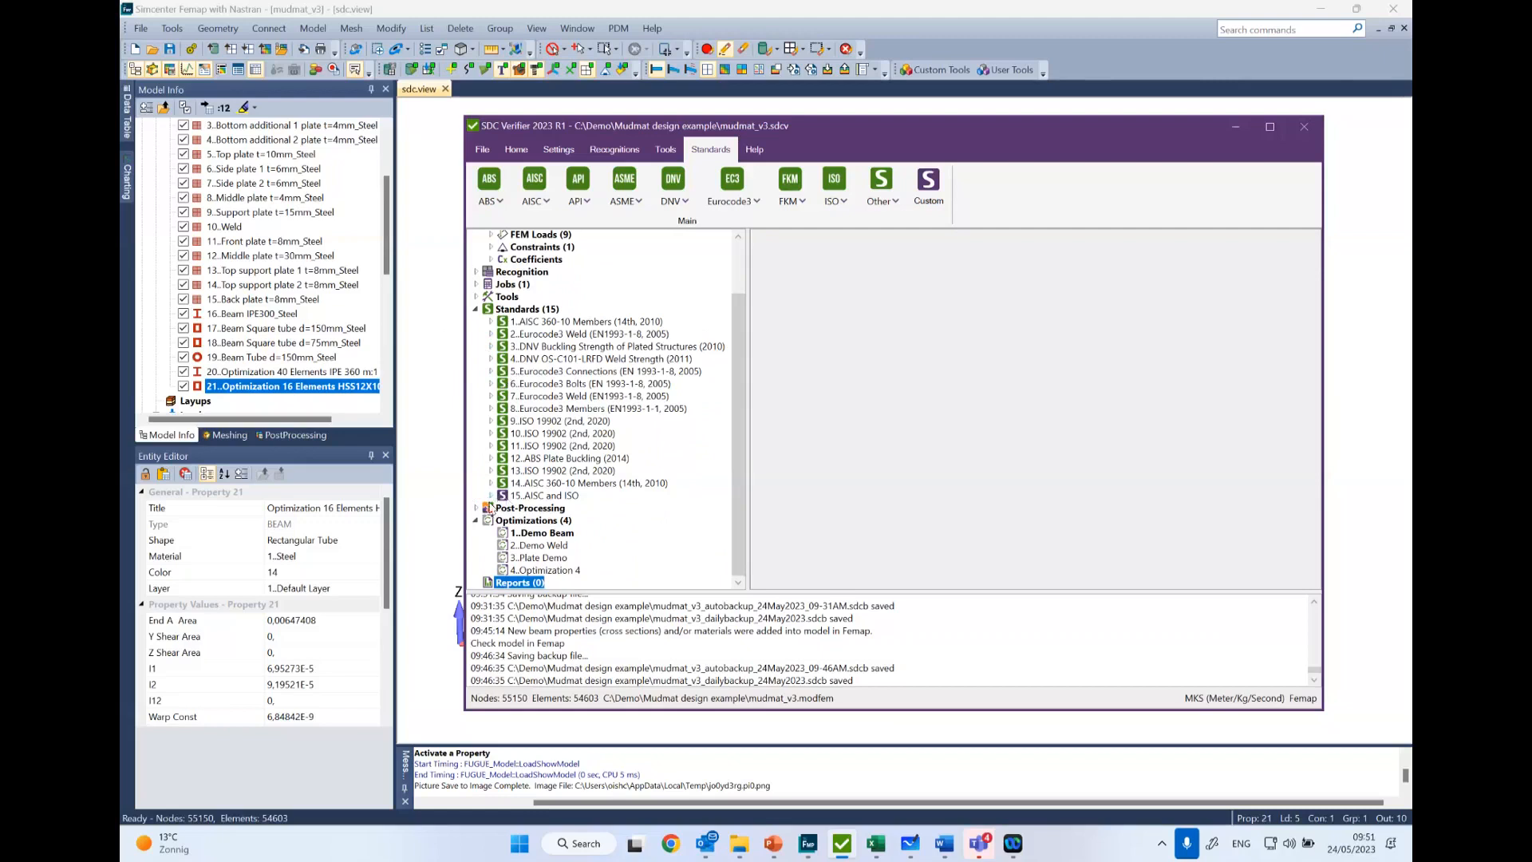
{"action": "right_click", "coordinate": [569, 327]}
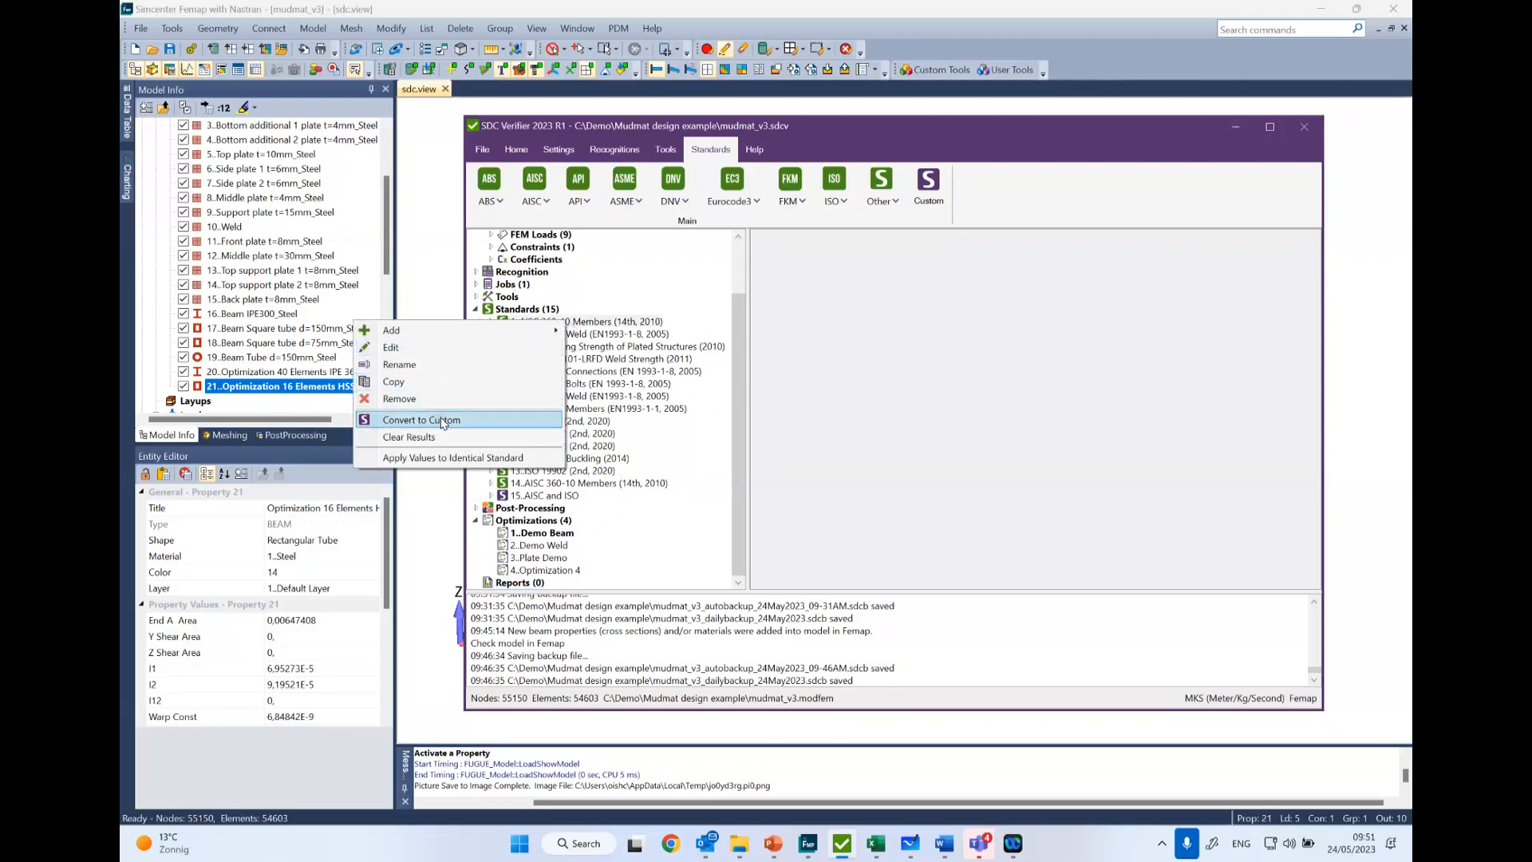
{"action": "left_click", "coordinate": [702, 312]}
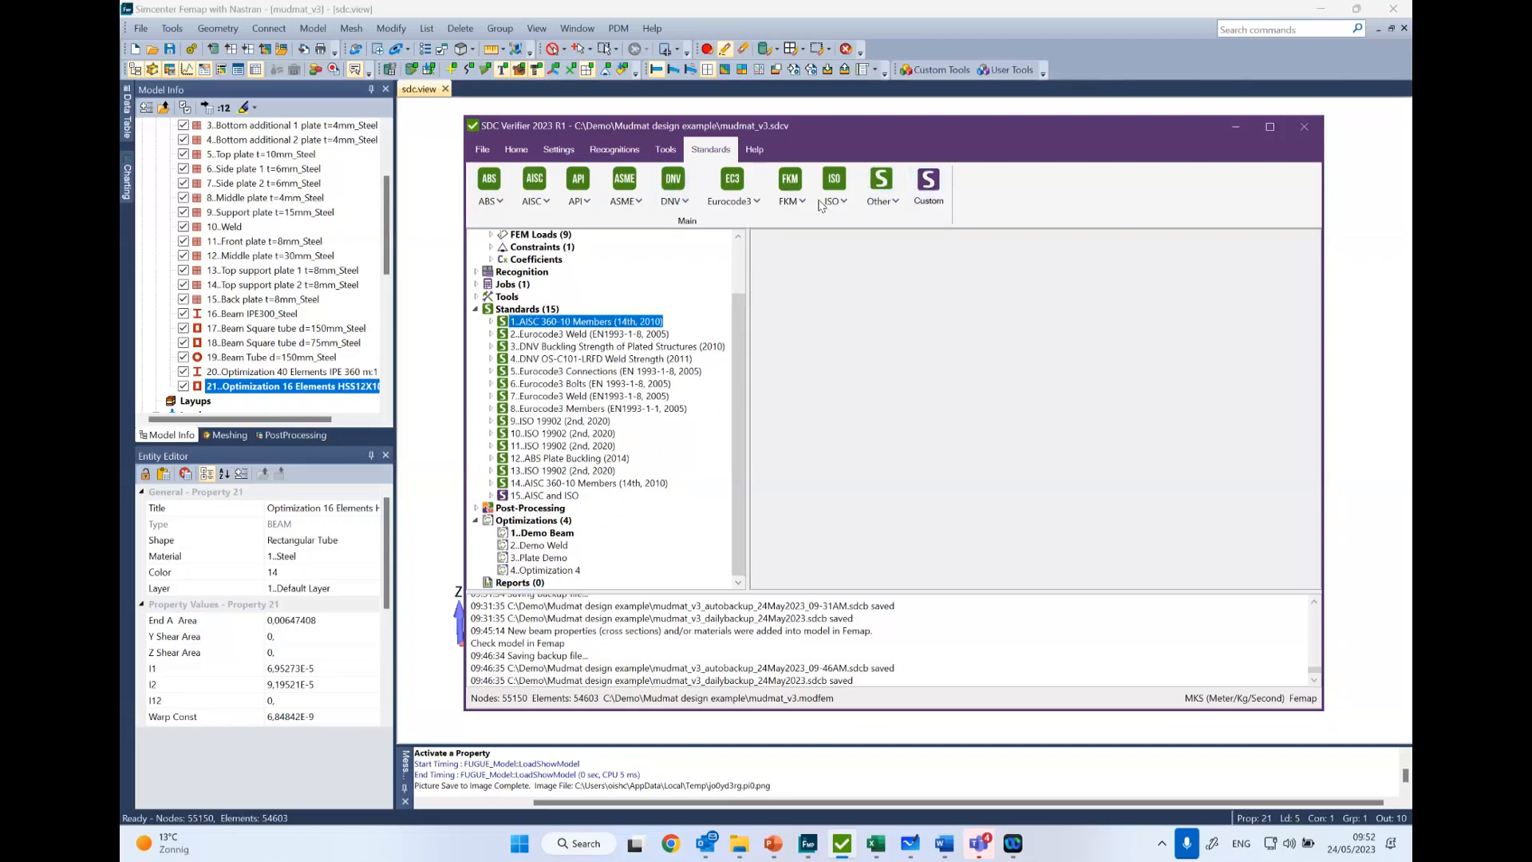
- Create a custom standard titled "My offshore rules"
{"action": "left_click", "coordinate": [930, 184]}
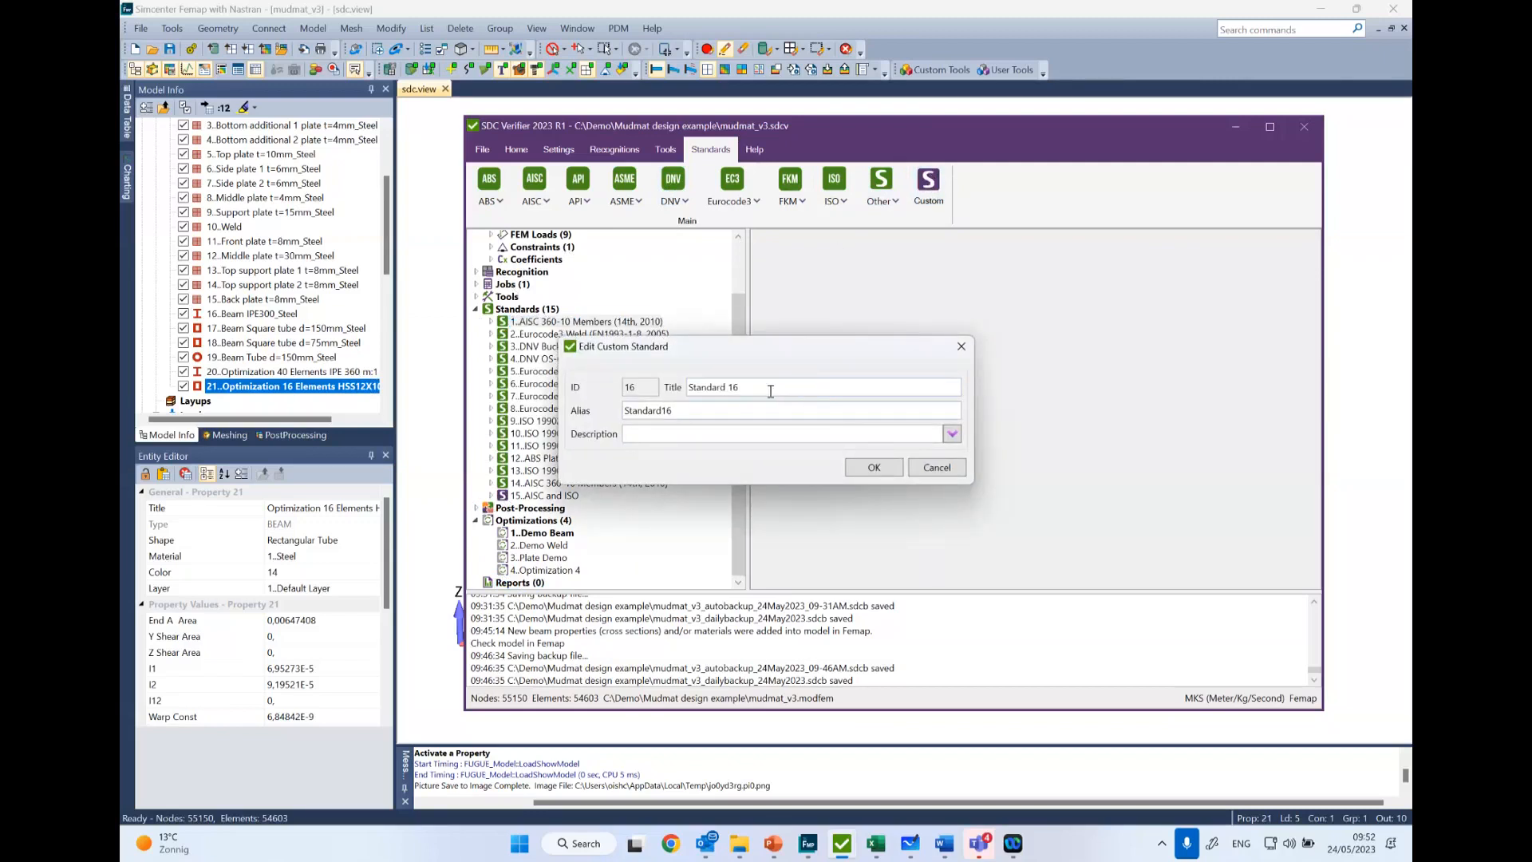
{"action": "left_click_drag", "start_coordinate": [771, 390], "coordinate": [604, 410]}
{"action": "type", "text": "My offshore rules"}
{"action": "left_click", "coordinate": [862, 468]}
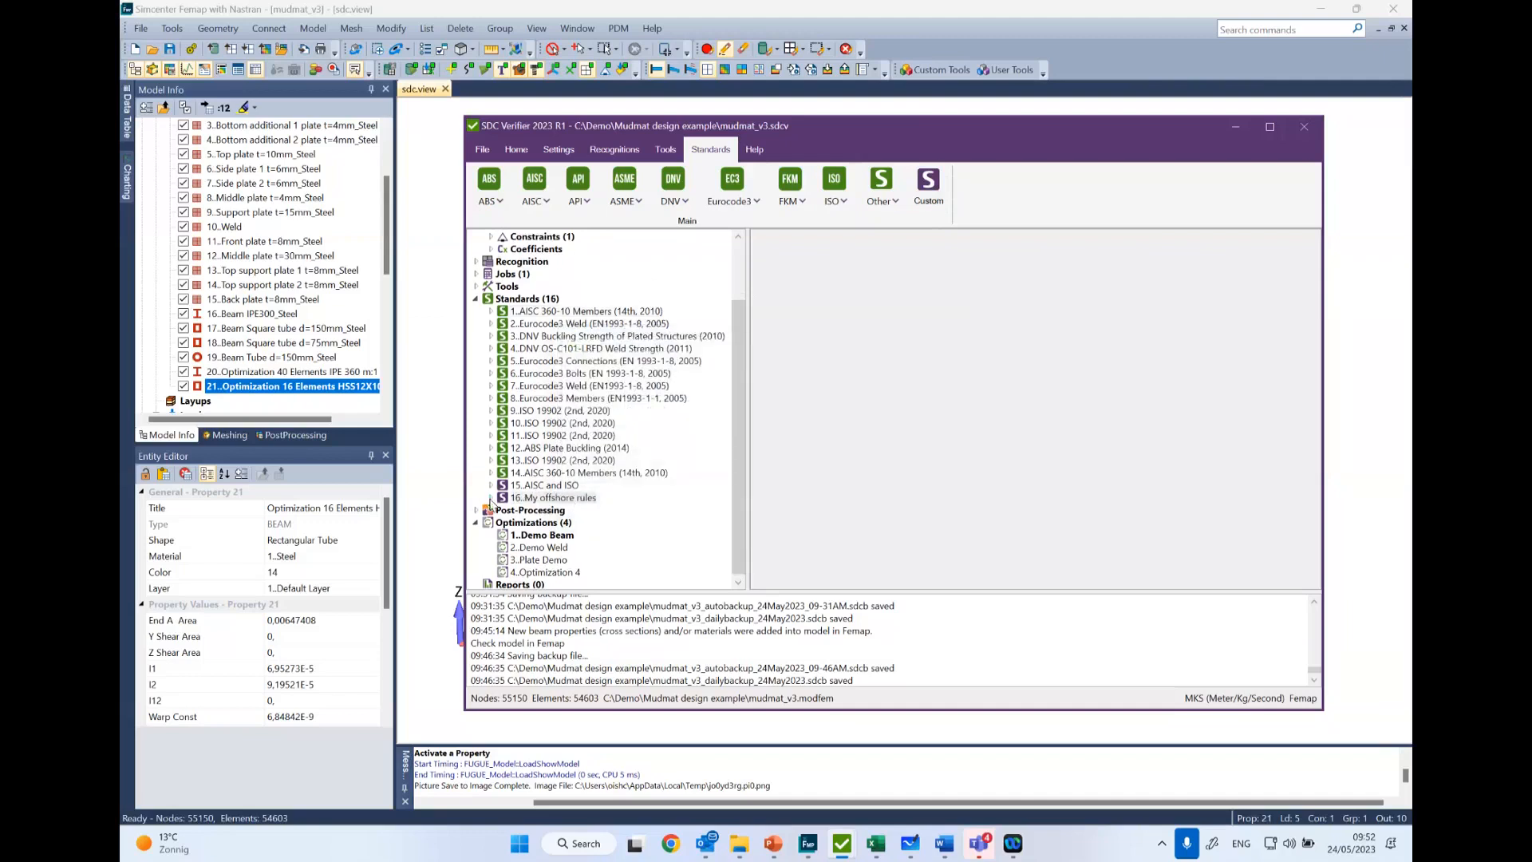
- Look at the parameter formula and result options of a new Custom Check under My offshore rules, and discard the check
{"action": "double_click", "coordinate": [499, 499]}
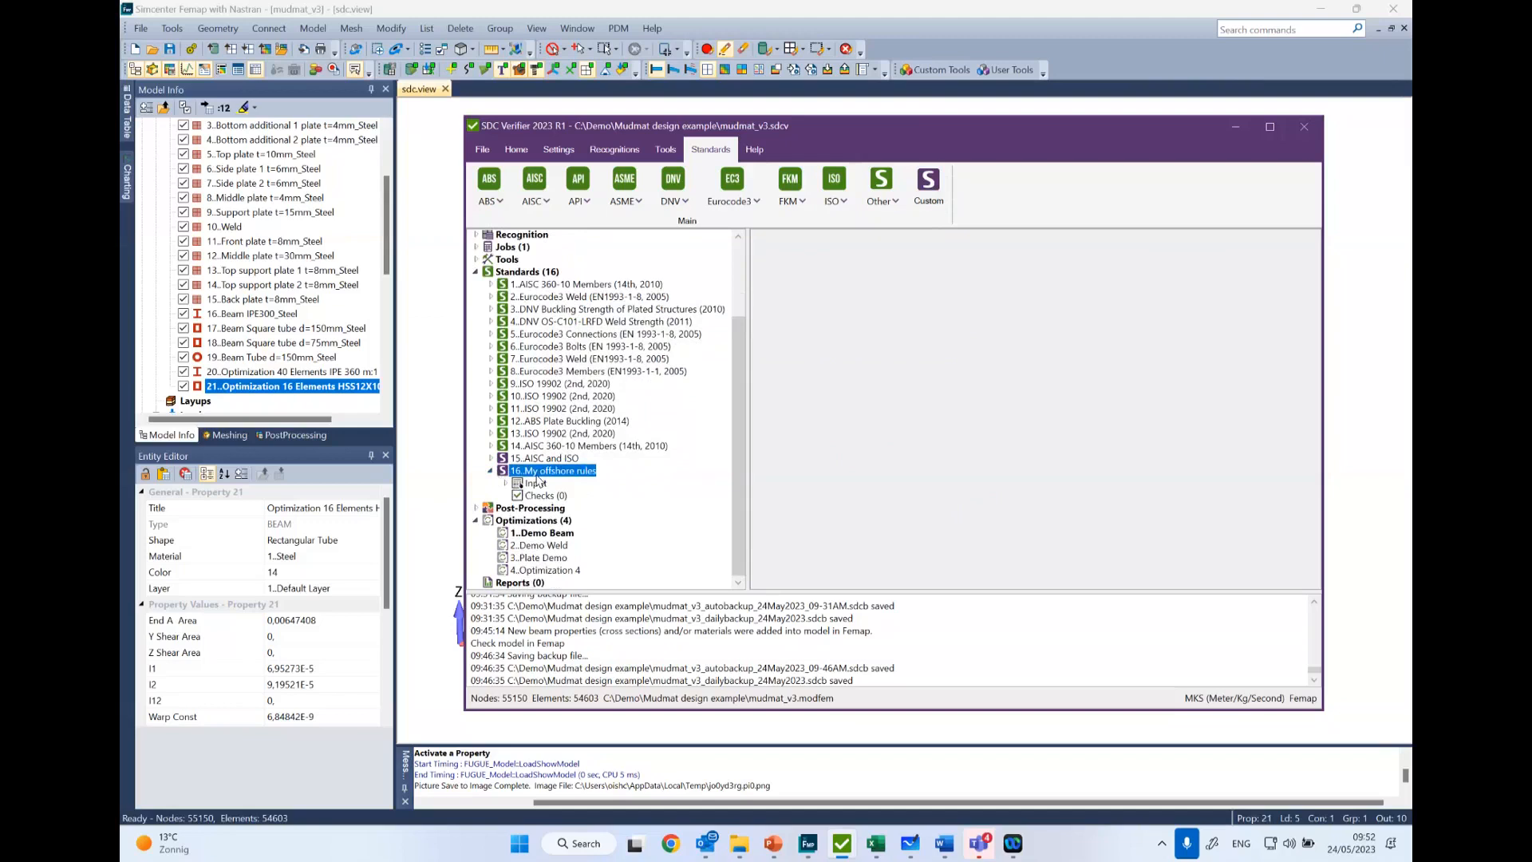
{"action": "right_click", "coordinate": [539, 495]}
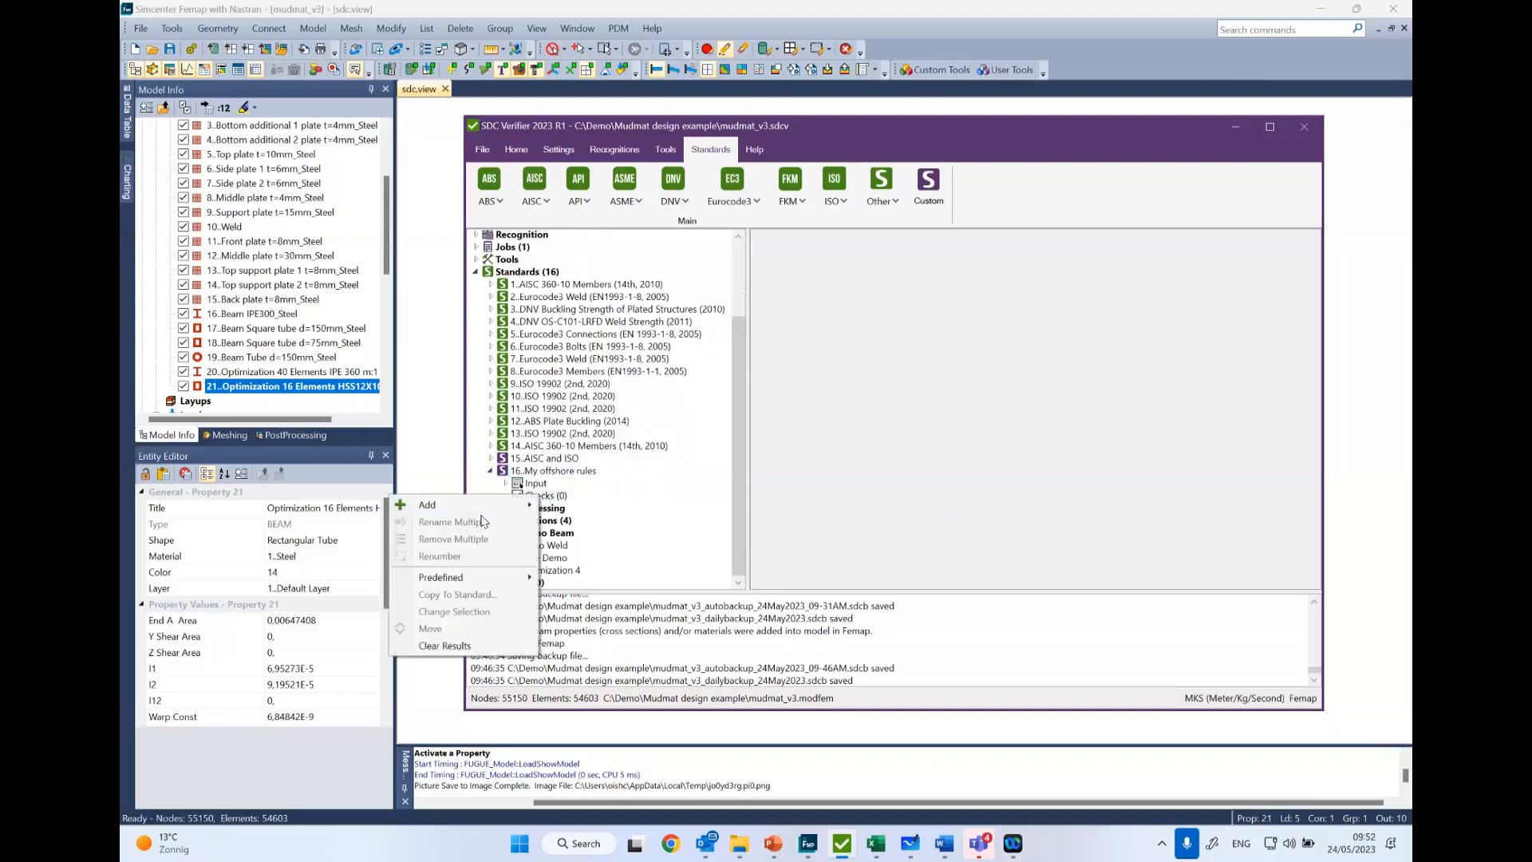
{"action": "mouse_move", "coordinate": [469, 510]}
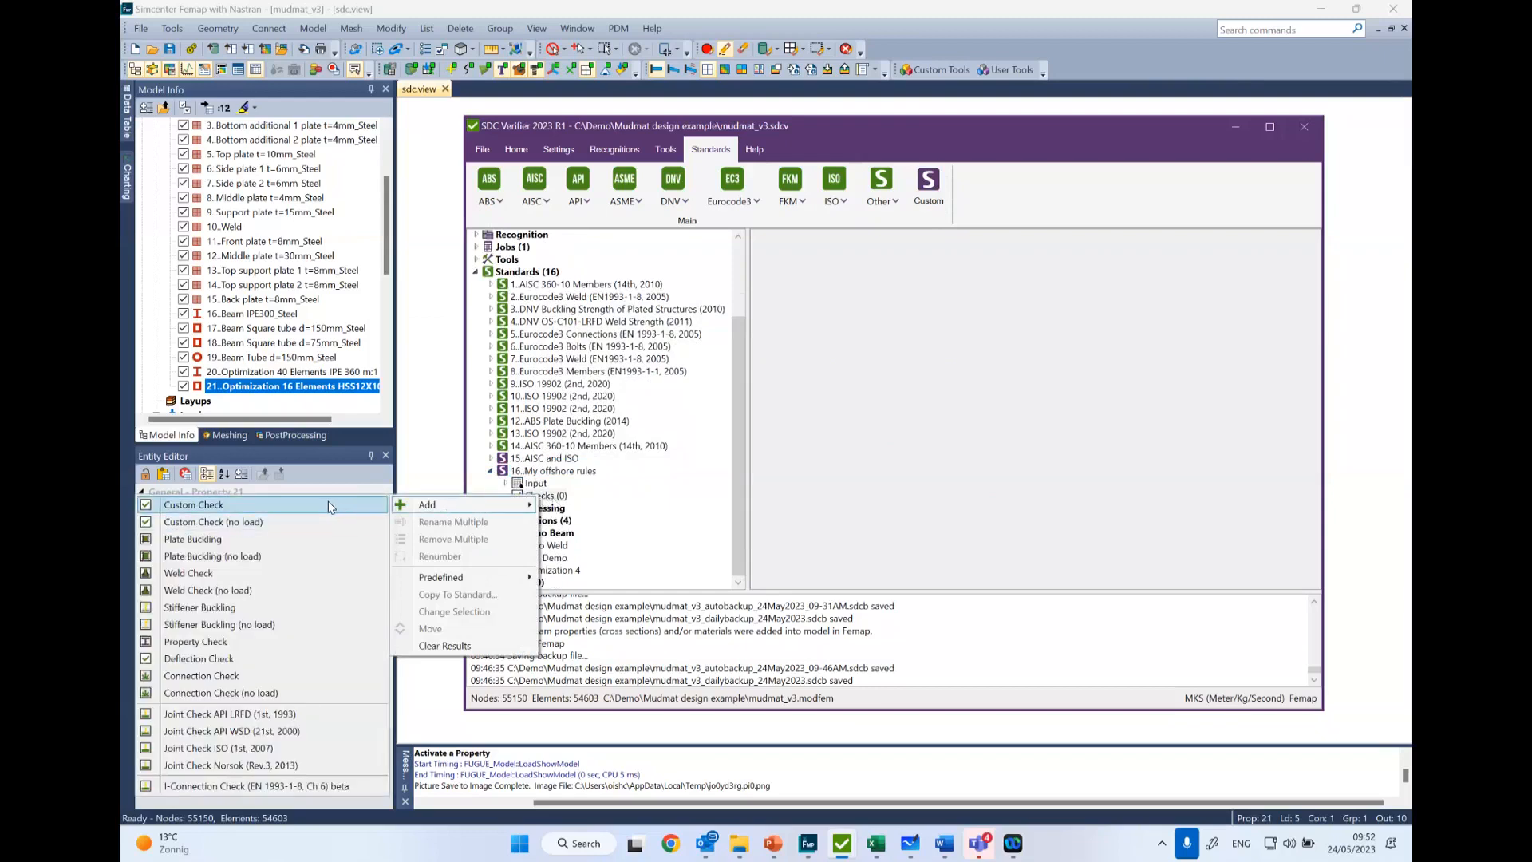
{"action": "left_click", "coordinate": [274, 511]}
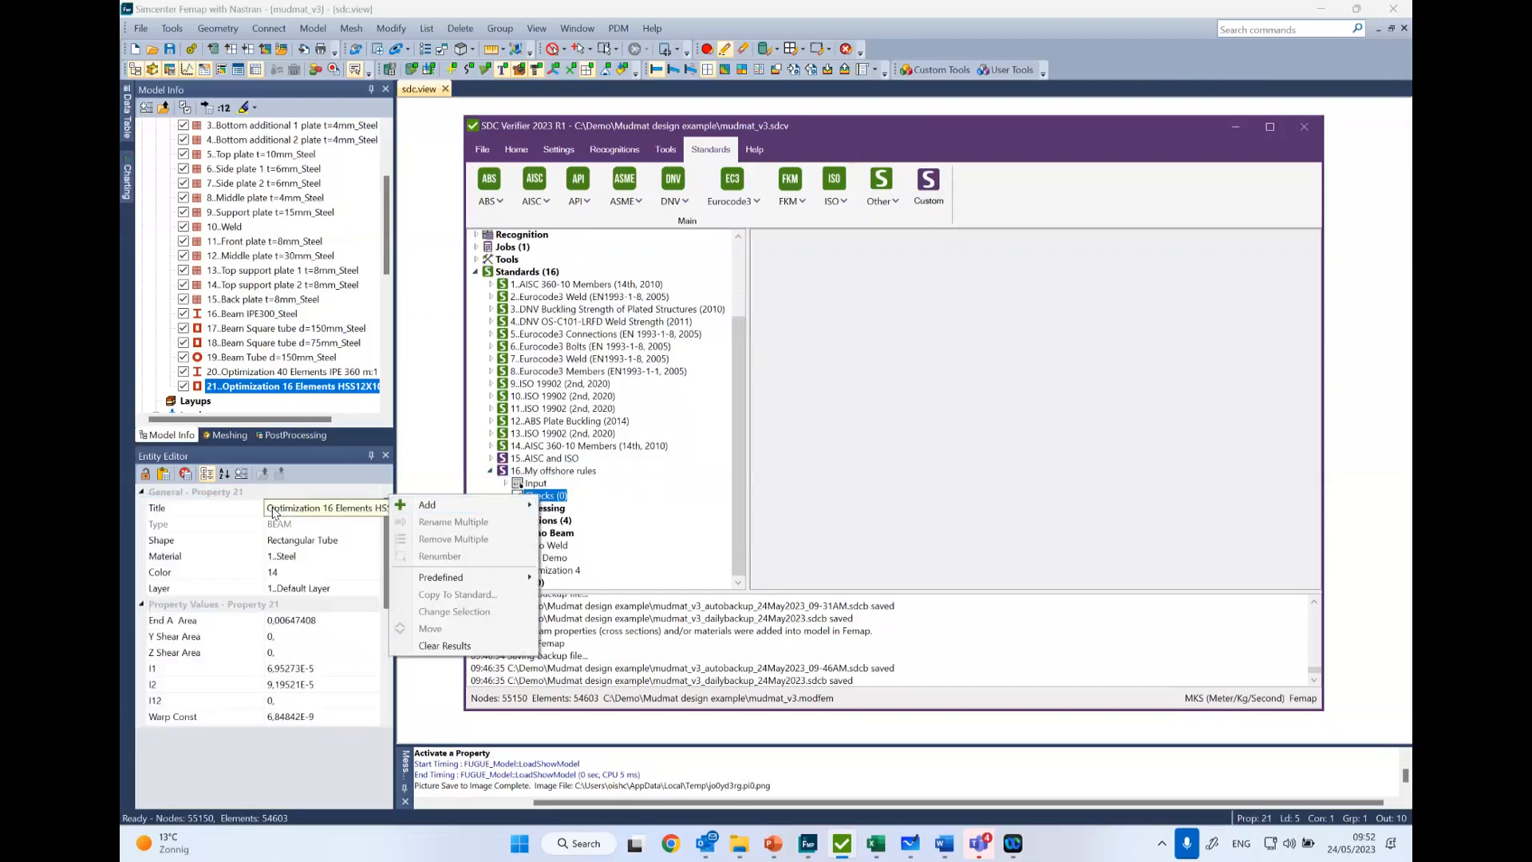
{"action": "left_click", "coordinate": [465, 508]}
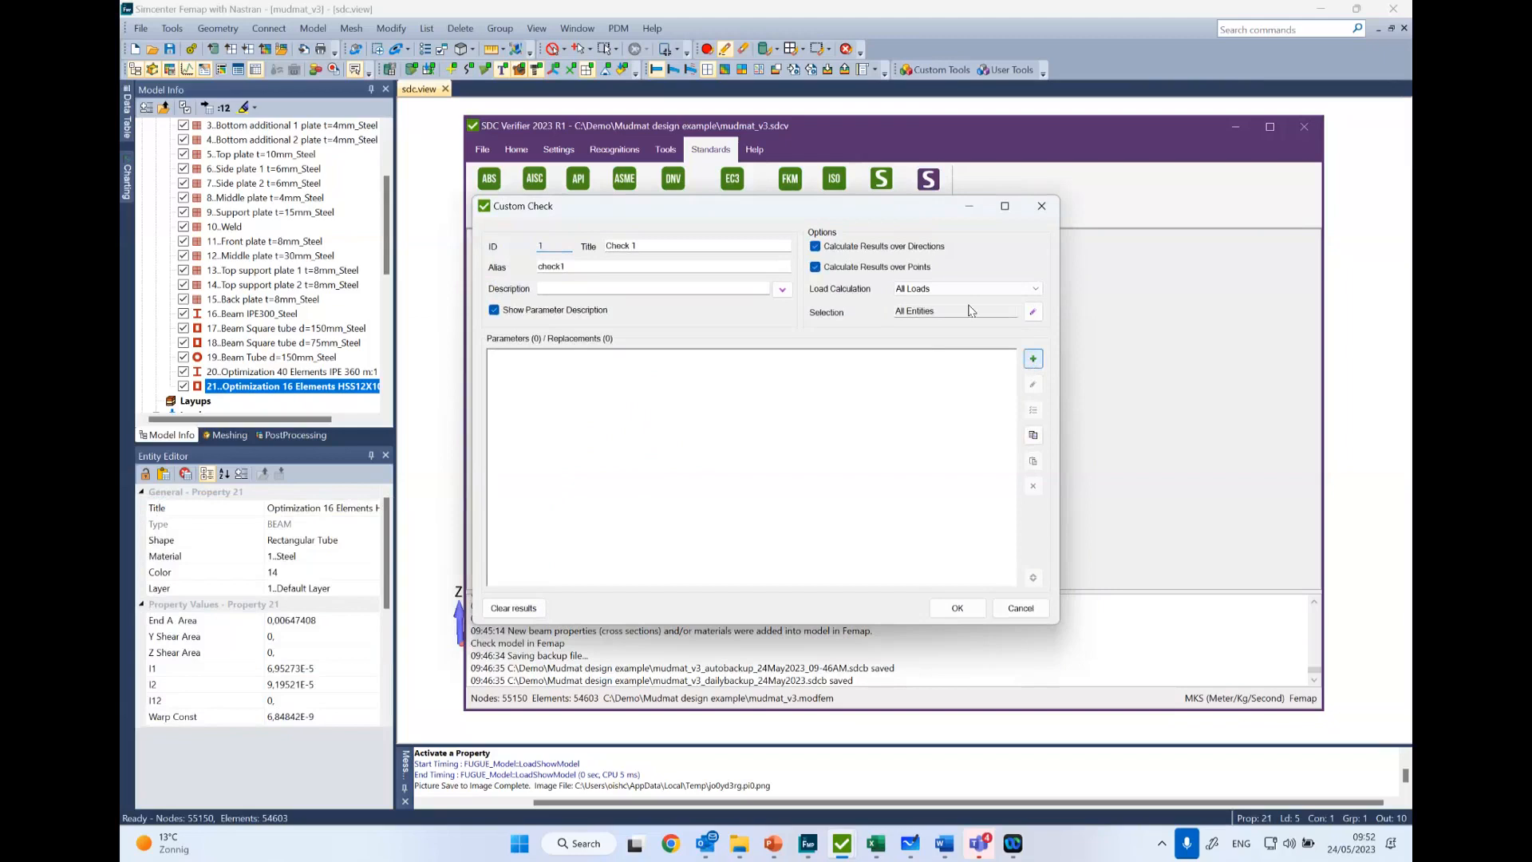
{"action": "left_click", "coordinate": [1033, 360]}
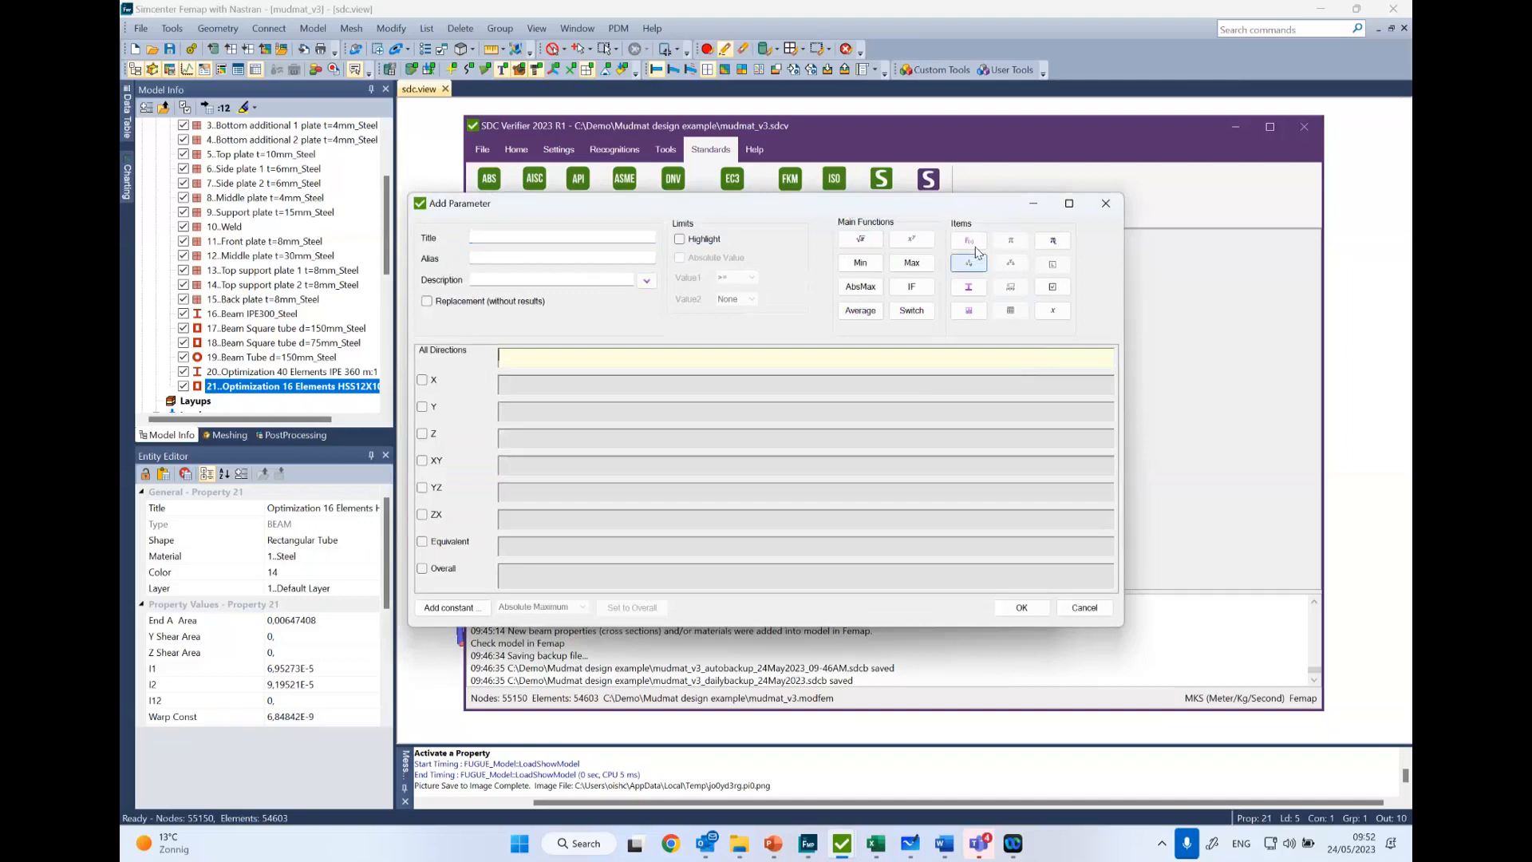
{"action": "left_click", "coordinate": [966, 312]}
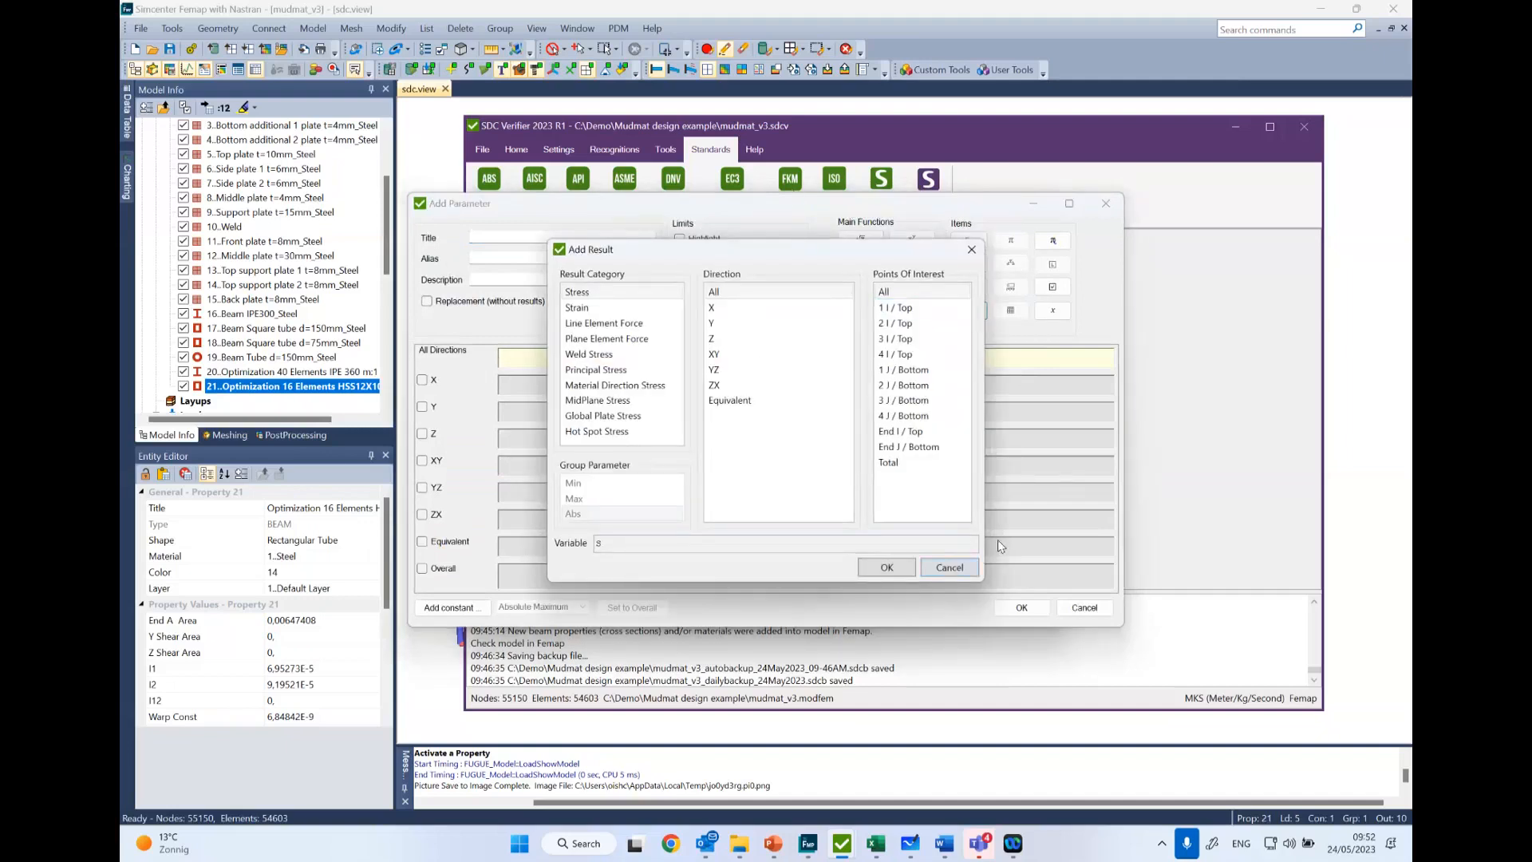
{"action": "left_click", "coordinate": [949, 568]}
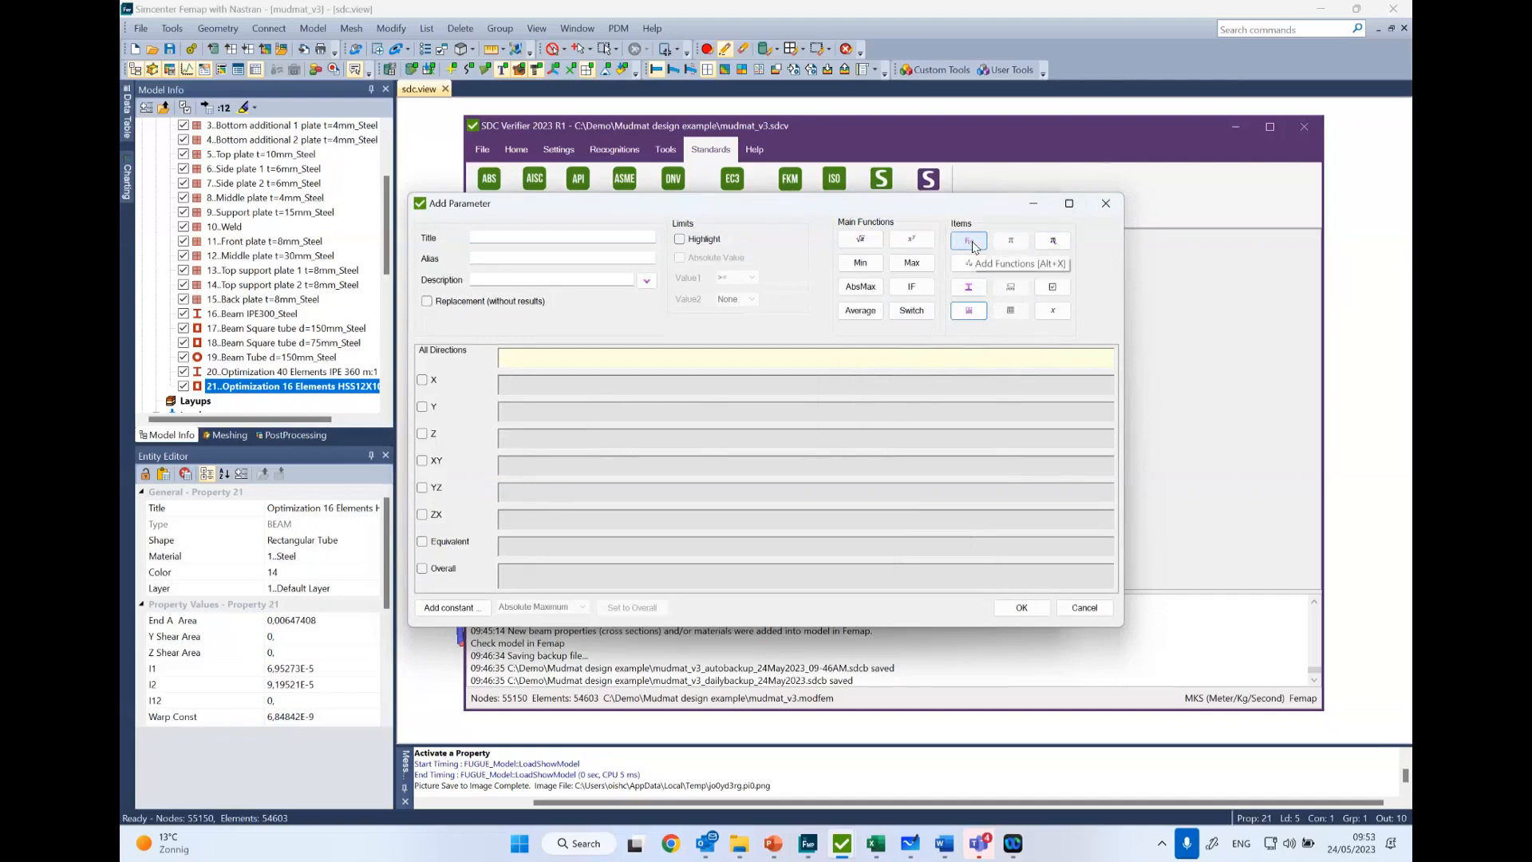
{"action": "left_click", "coordinate": [1115, 207]}
{"action": "left_click", "coordinate": [1041, 204]}
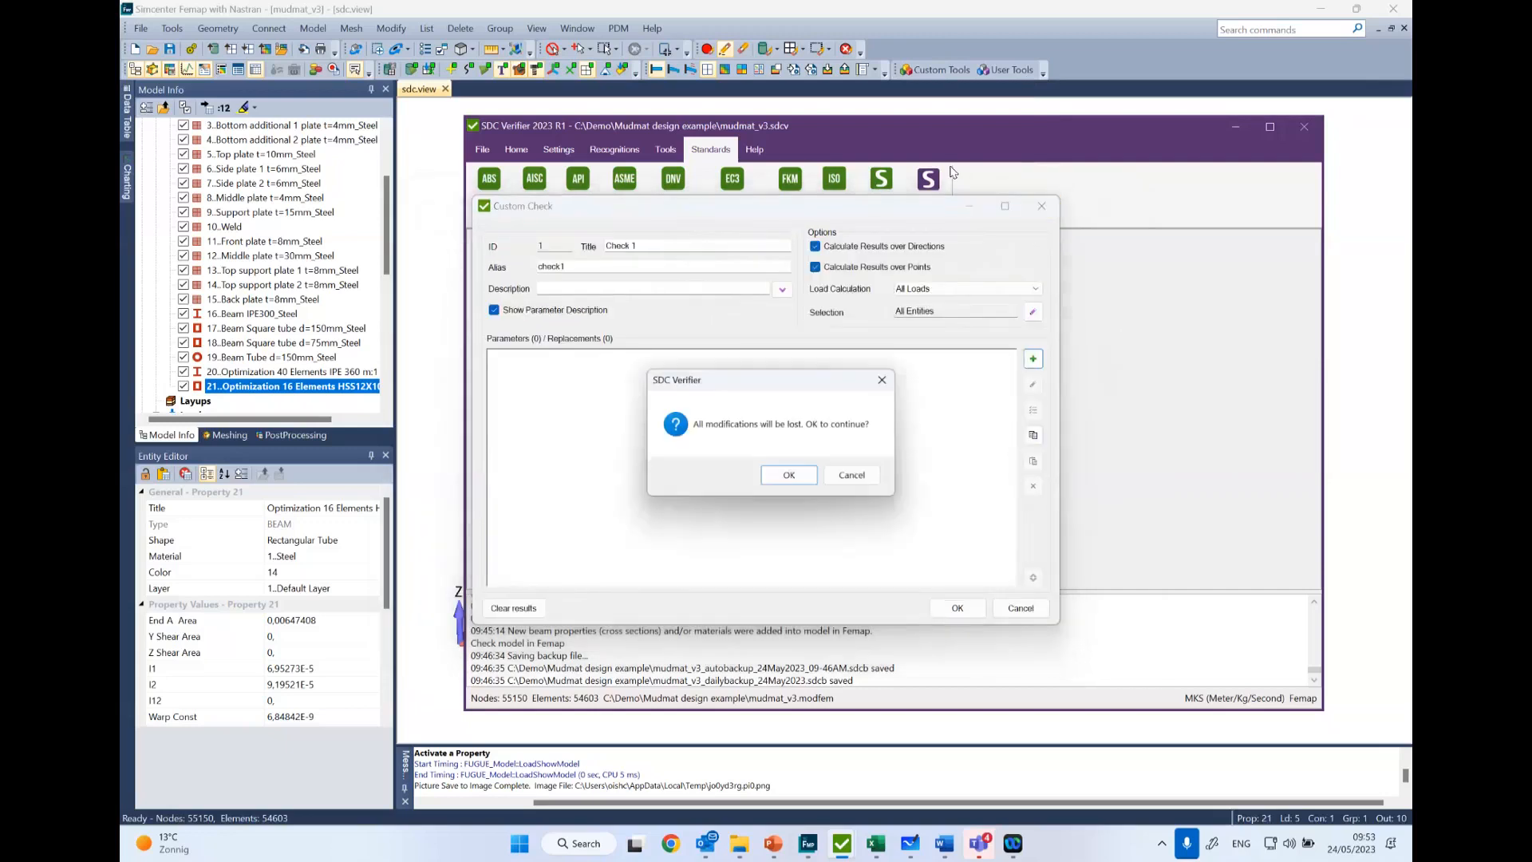
{"action": "left_click", "coordinate": [789, 476]}
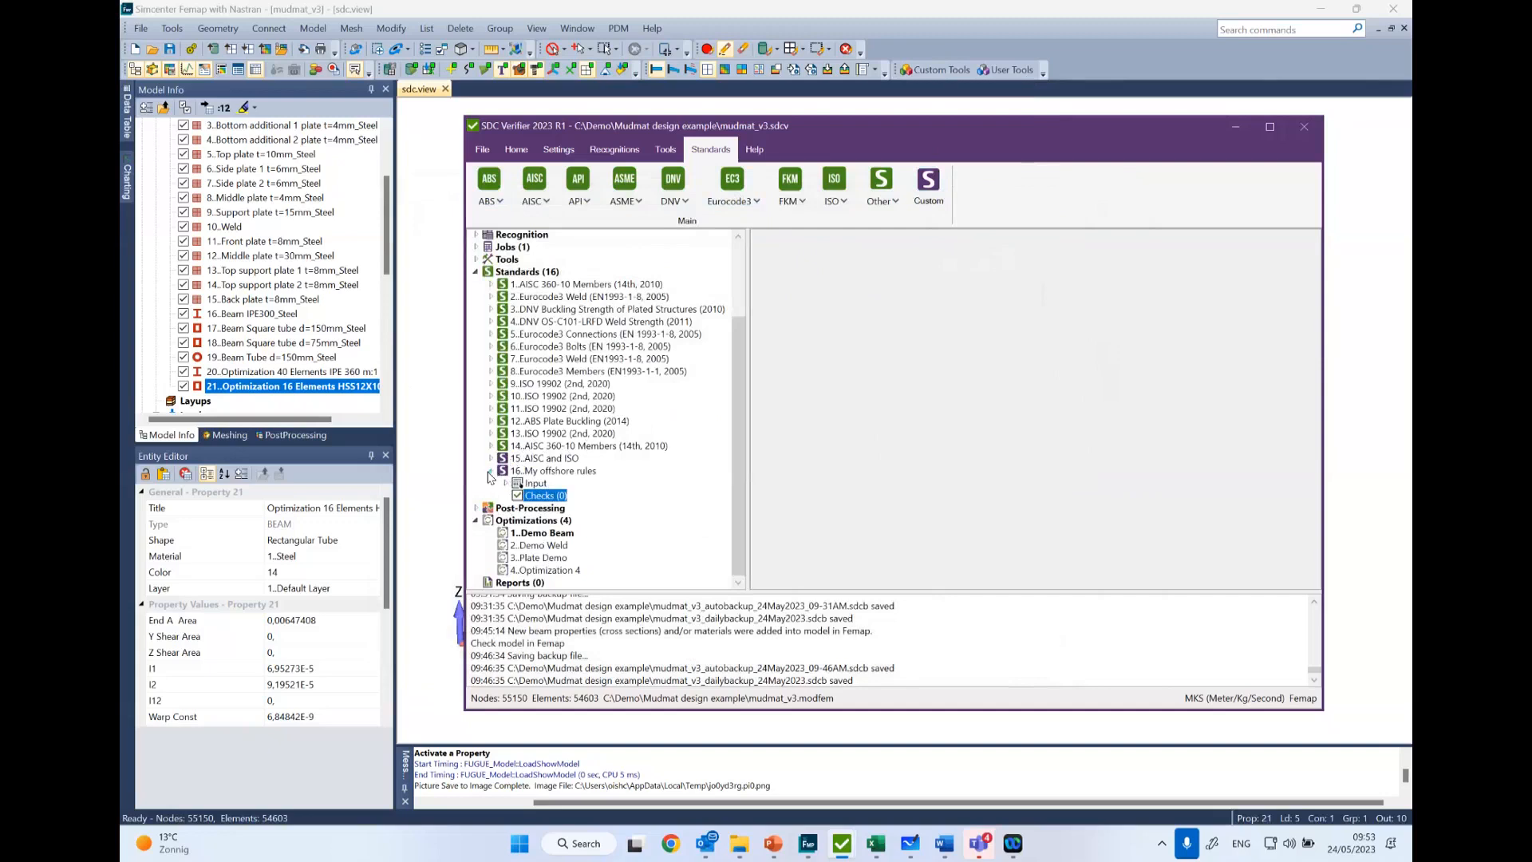
{"action": "left_click", "coordinate": [490, 472]}
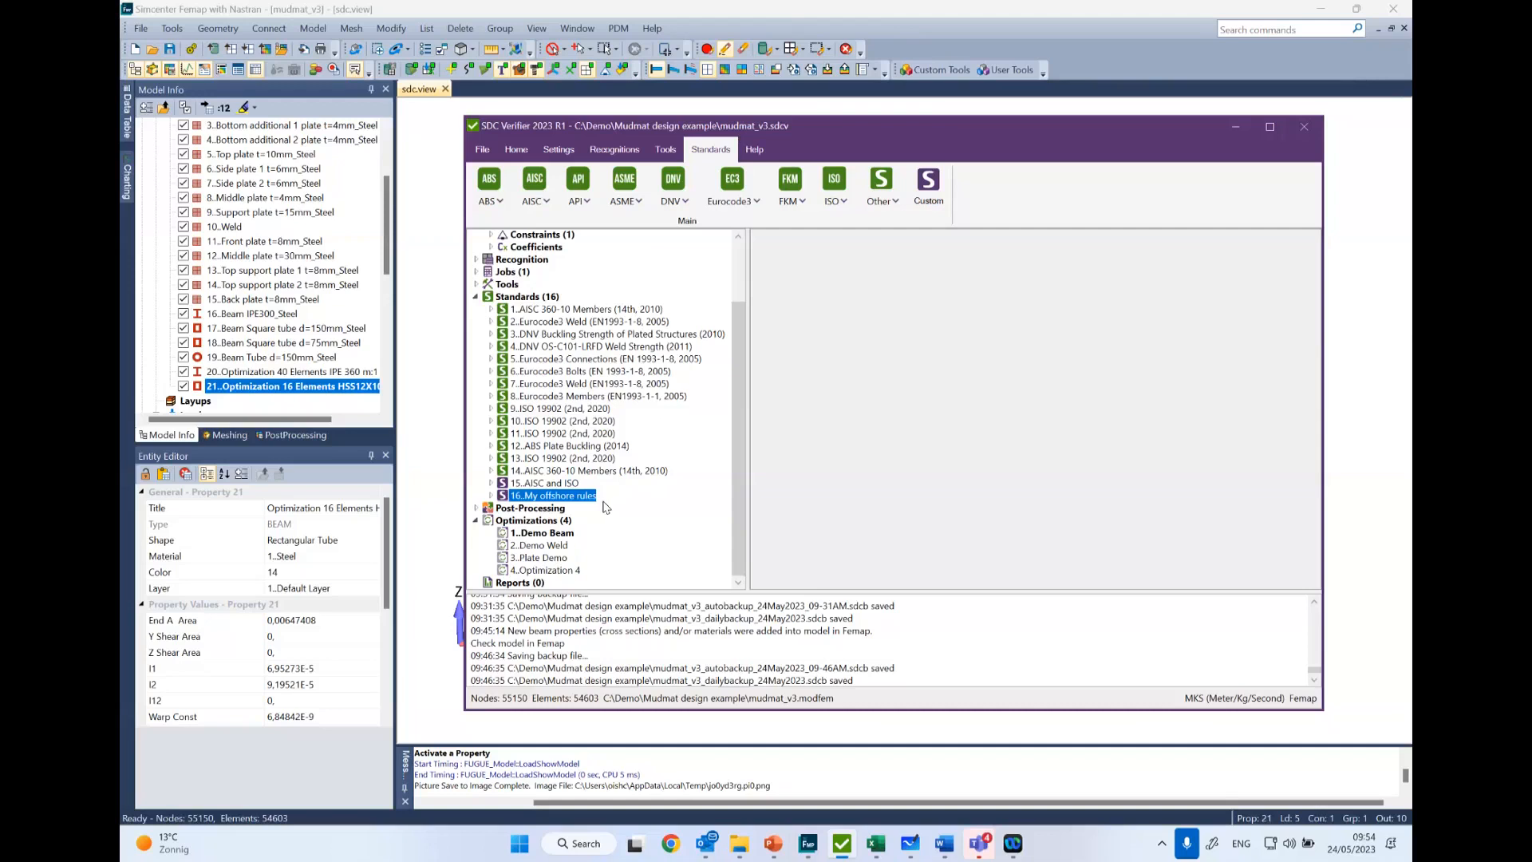
{"action": "left_click", "coordinate": [522, 584]}
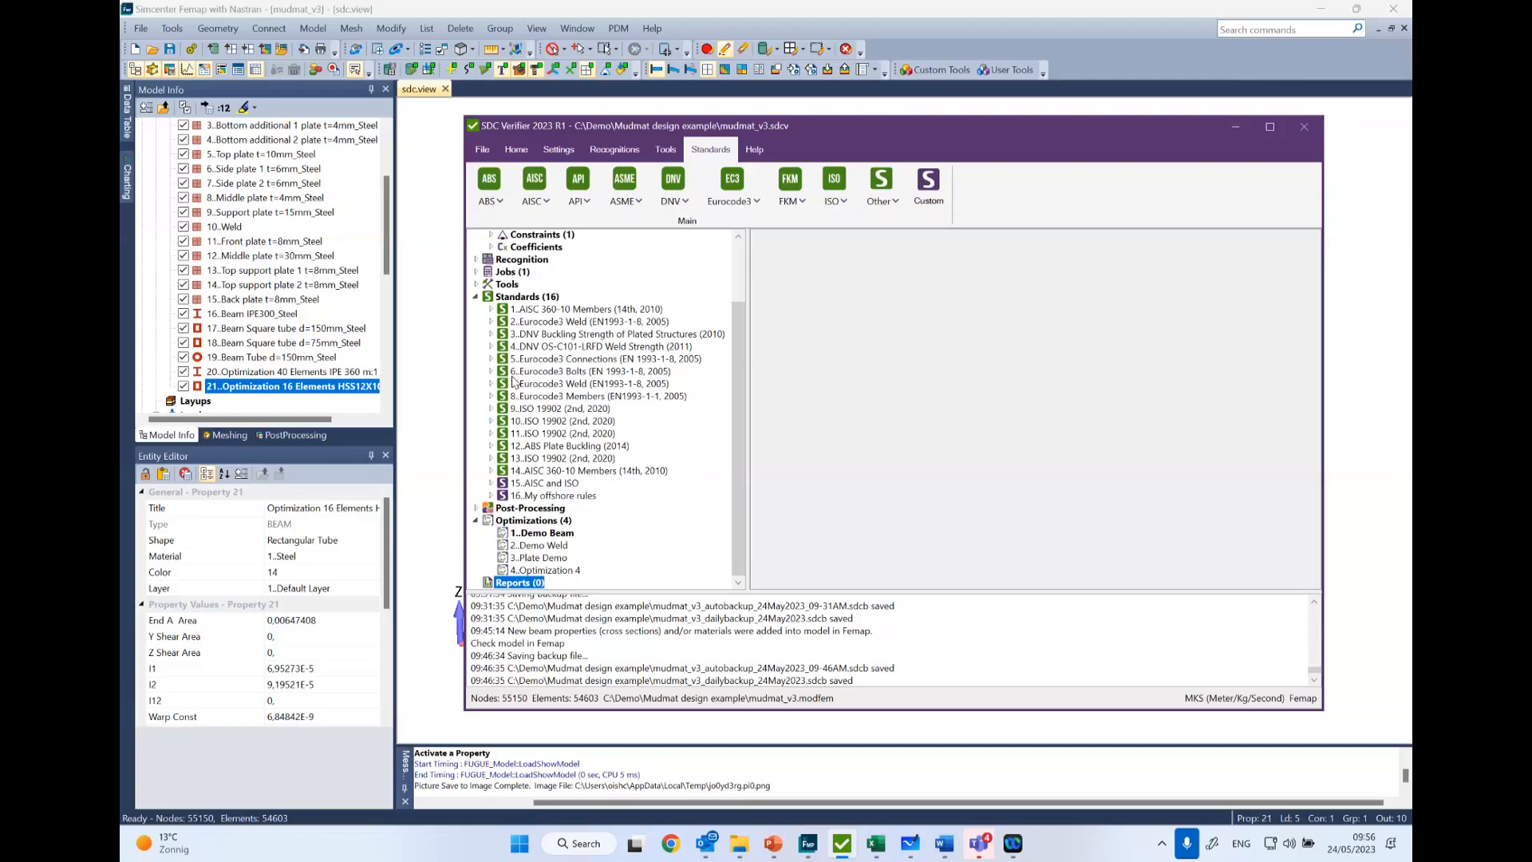
- Add the FKM (6th, 2012) standard for all entities, with all its options filled in automatically
{"action": "right_click", "coordinate": [528, 303]}
{"action": "mouse_move", "coordinate": [438, 307]}
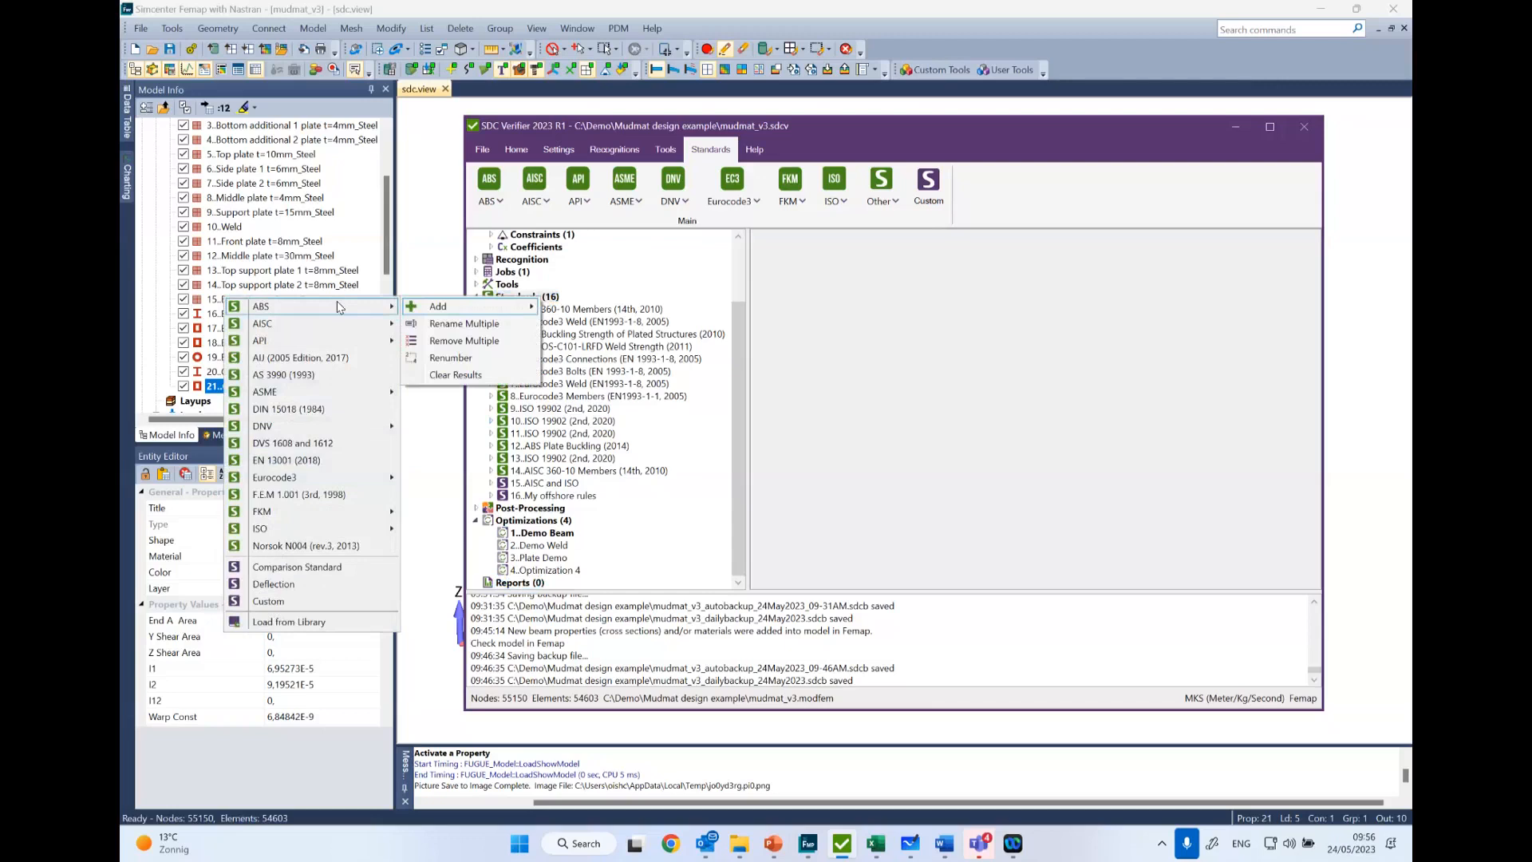
{"action": "mouse_move", "coordinate": [362, 515]}
{"action": "left_click", "coordinate": [472, 530]}
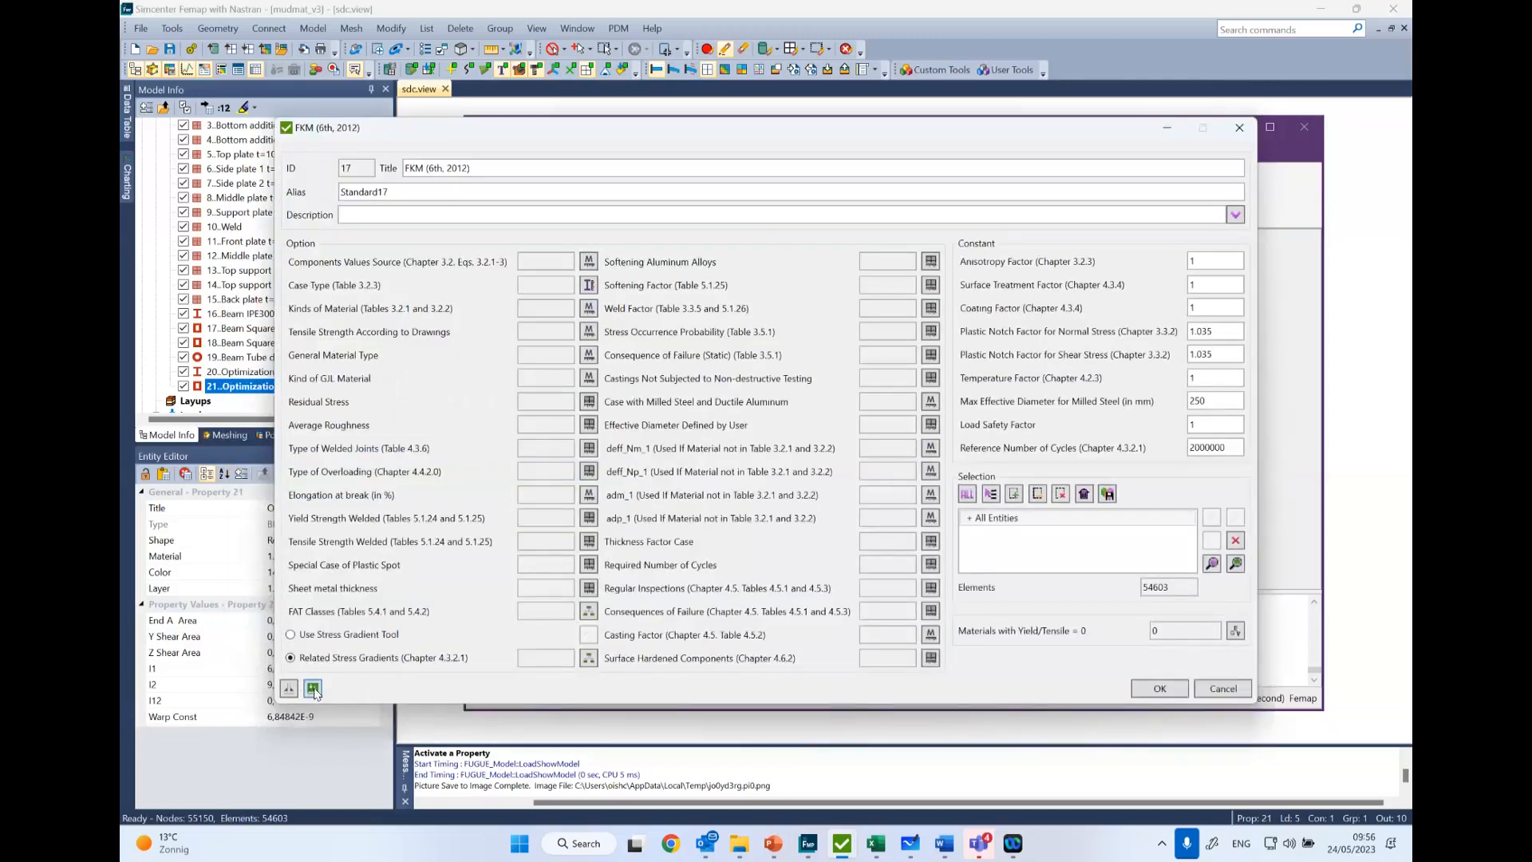
{"action": "left_click", "coordinate": [313, 688]}
{"action": "left_click", "coordinate": [812, 479]}
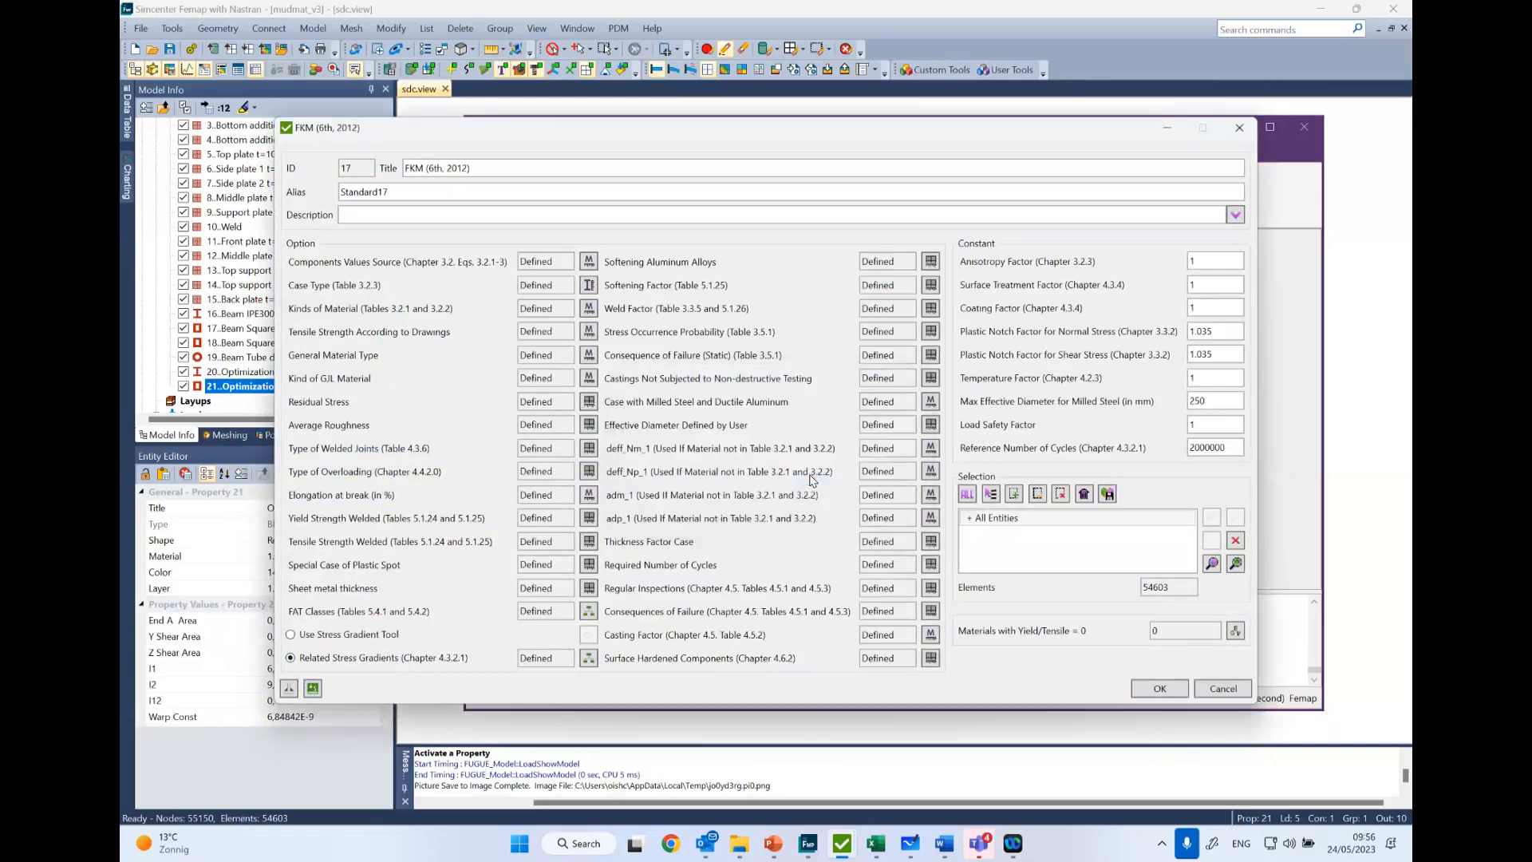
{"action": "left_click", "coordinate": [1144, 689]}
- Expand the Input of the FKM (6th, 2012) standard down to its Standard Tables
{"action": "left_click", "coordinate": [491, 508]}
{"action": "left_click", "coordinate": [506, 523]}
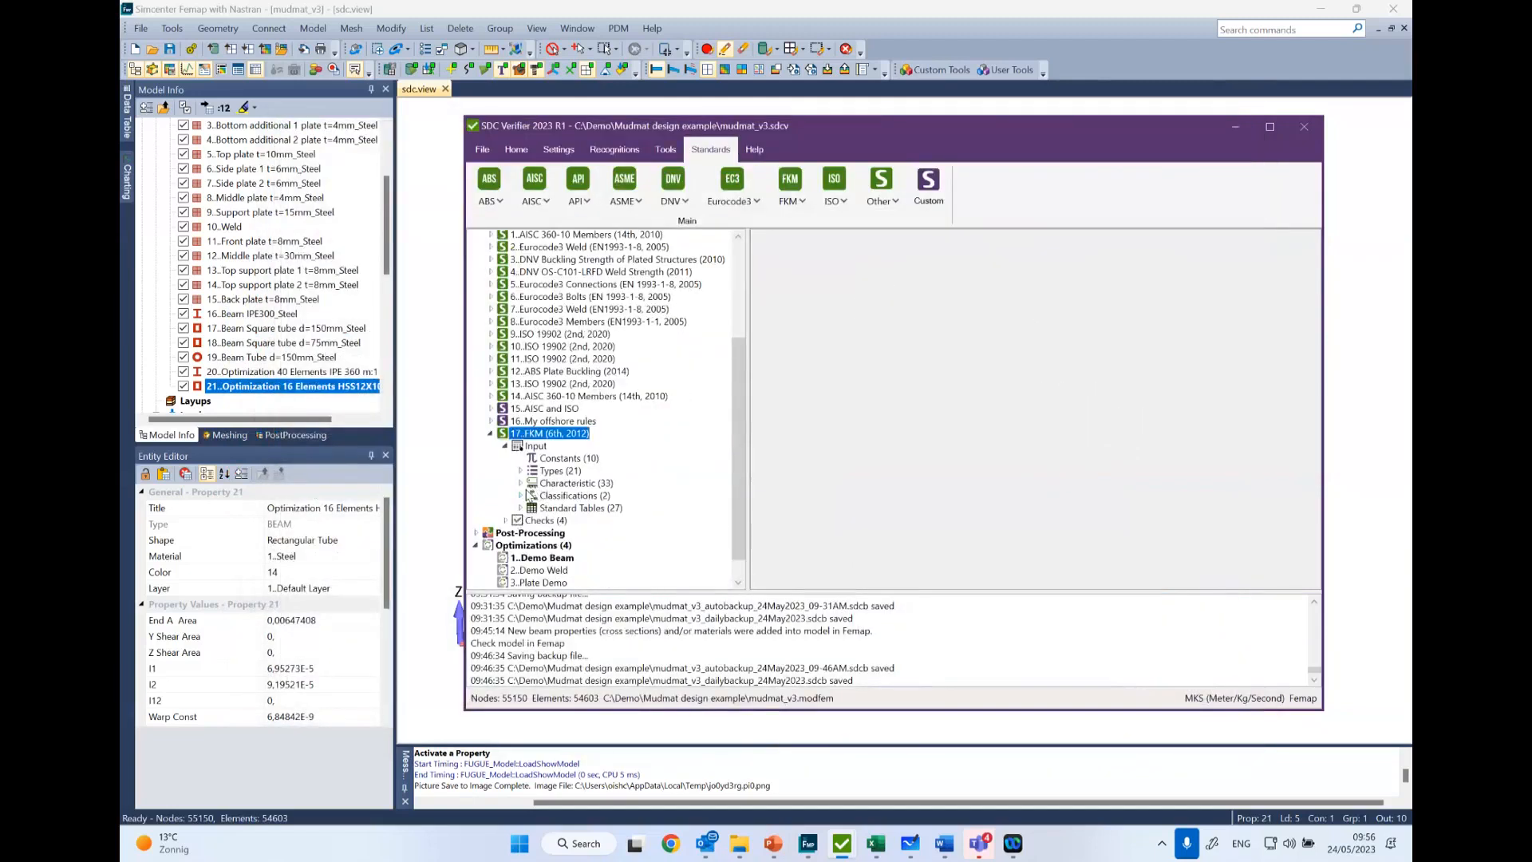
{"action": "left_click", "coordinate": [521, 508]}
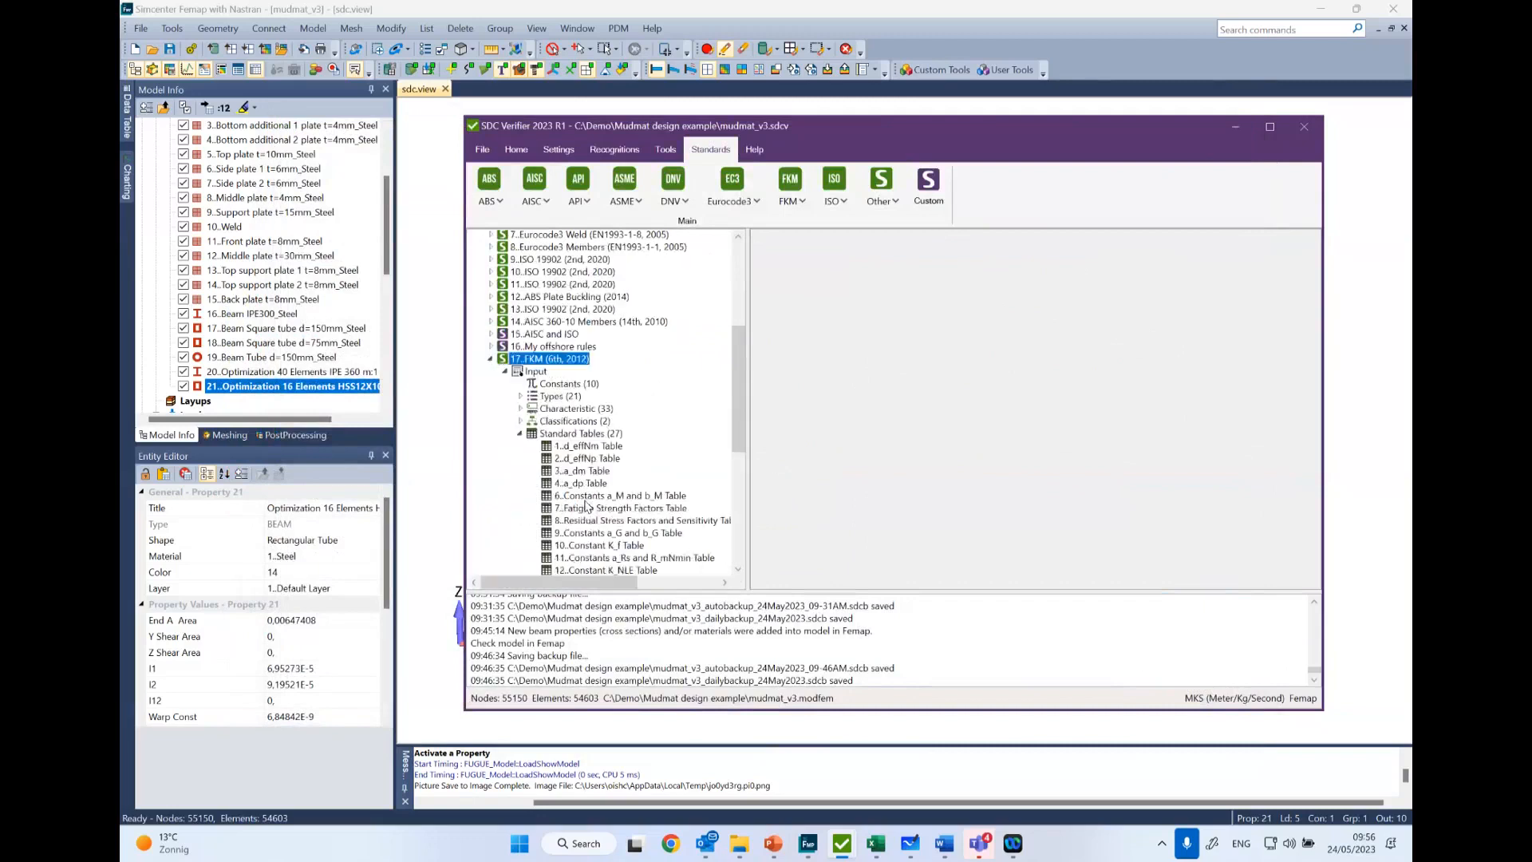
- Open the table "S-N curve. Normal stress. Welded" from the Standard Tables of the FKM standard
{"action": "scroll", "coordinate": [587, 505], "scroll_direction": "down", "scroll_amount": 4}
{"action": "left_click", "coordinate": [648, 471]}
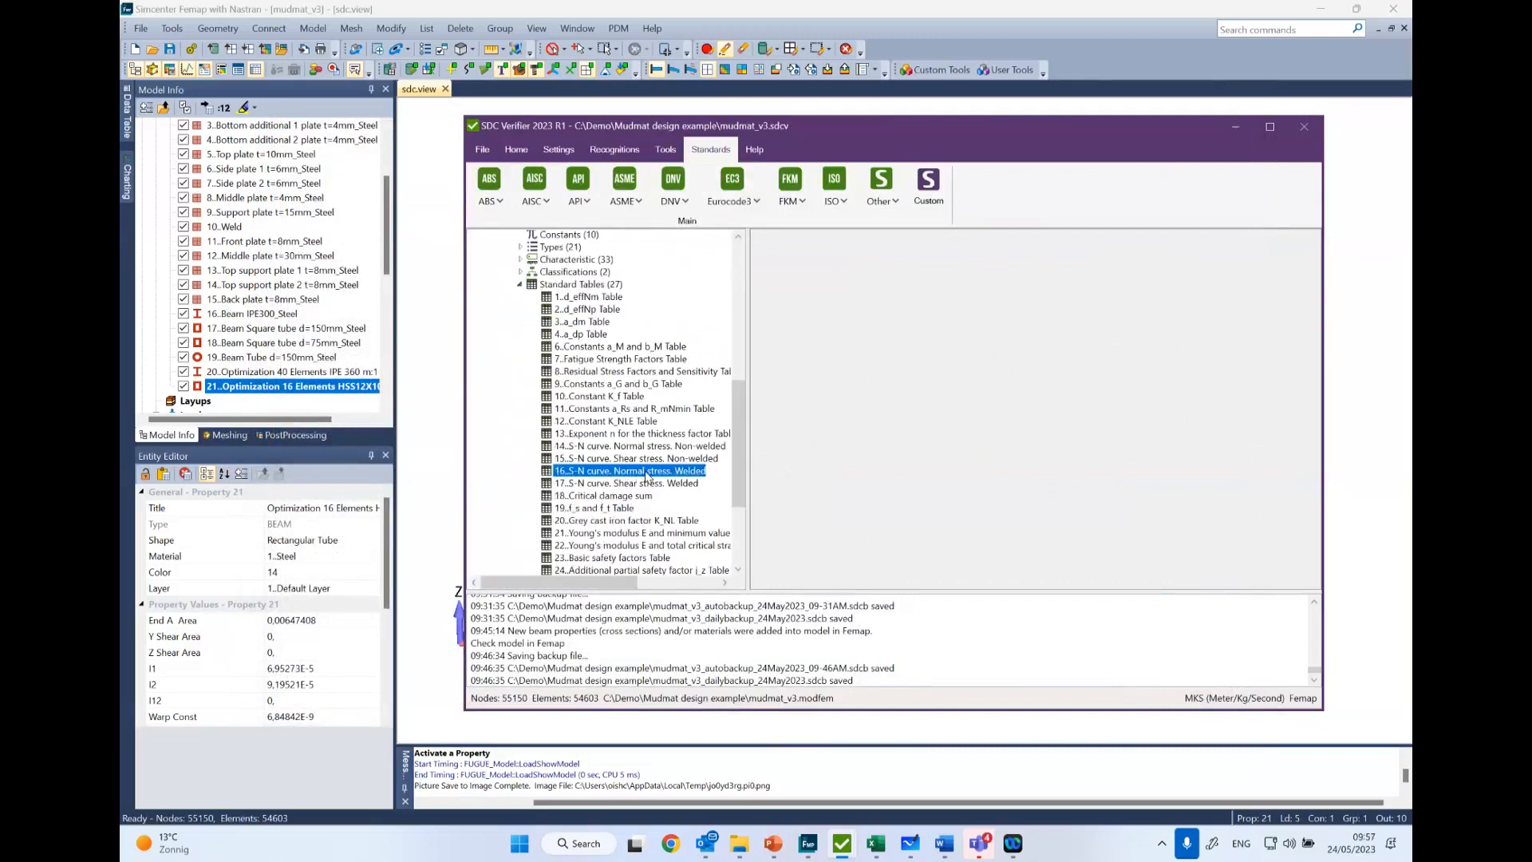
{"action": "right_click", "coordinate": [648, 473]}
{"action": "left_click", "coordinate": [508, 502]}
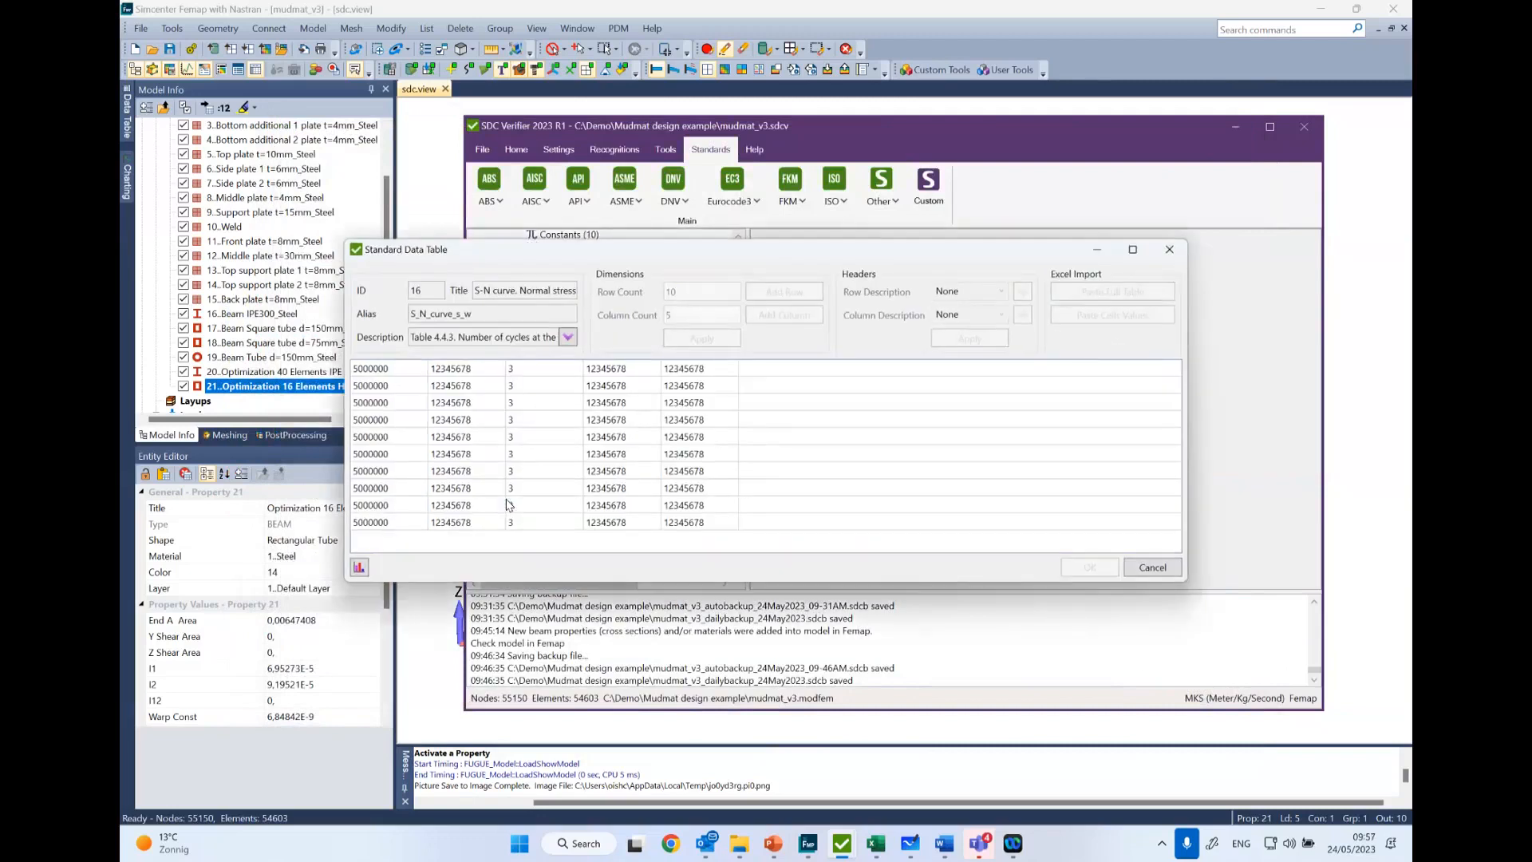
{"action": "left_click", "coordinate": [359, 568]}
{"action": "left_click", "coordinate": [760, 467]}
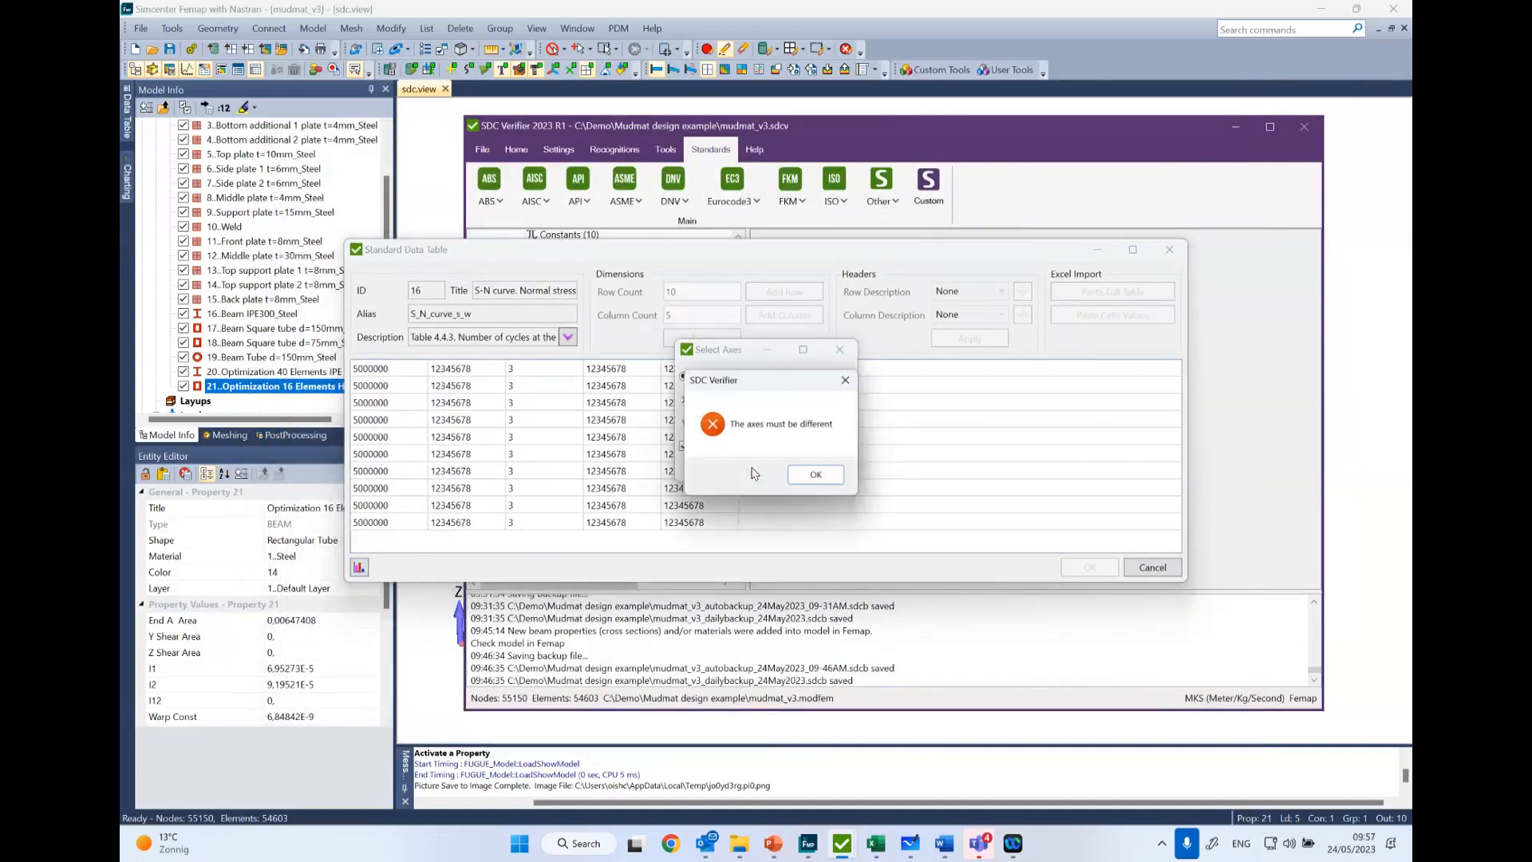
{"action": "left_click", "coordinate": [828, 477]}
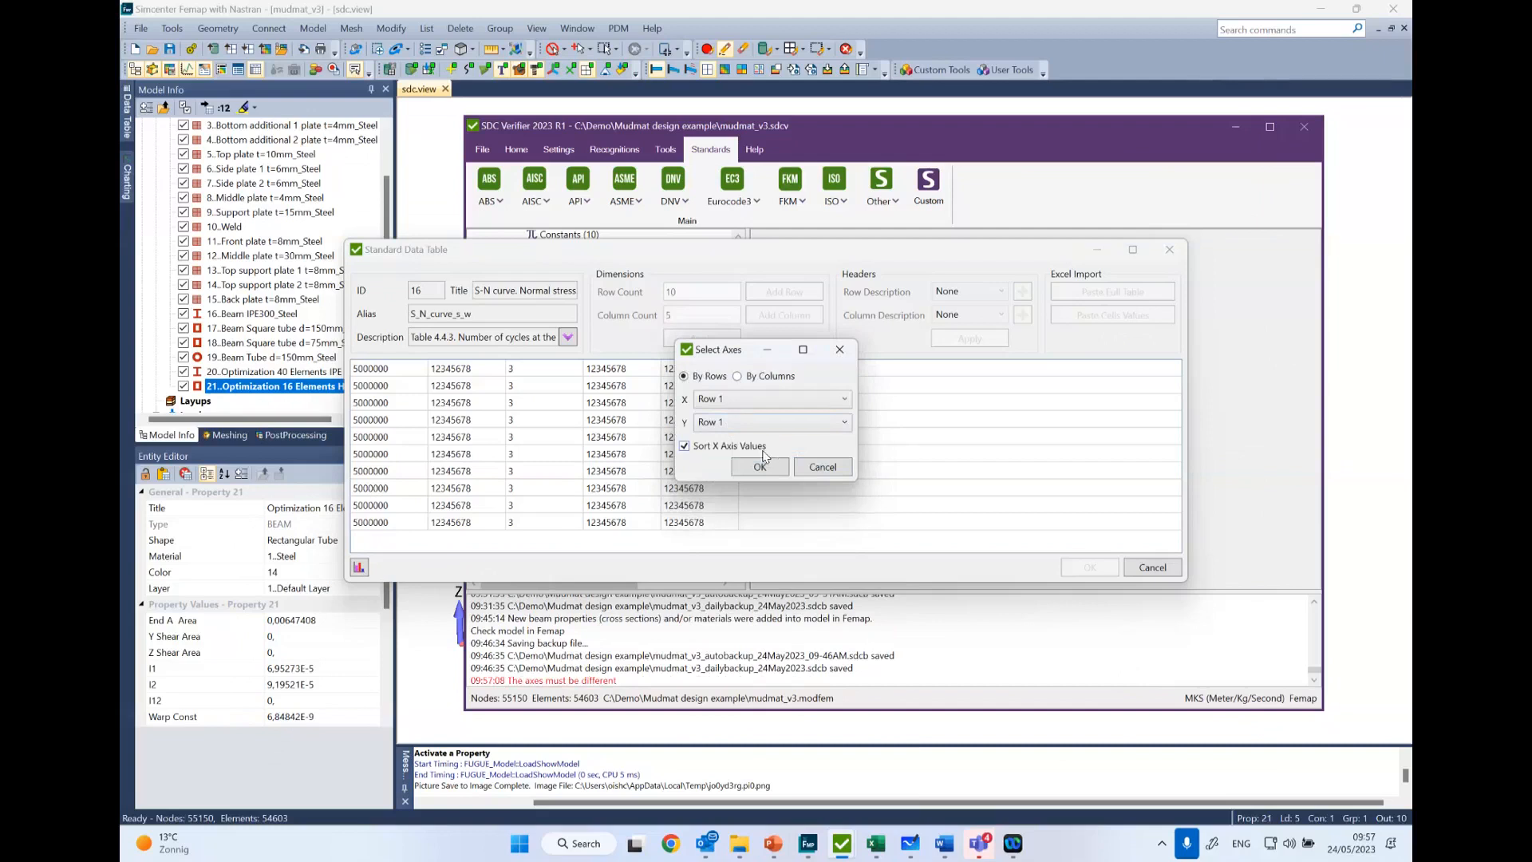
{"action": "left_click", "coordinate": [738, 405]}
{"action": "left_click", "coordinate": [738, 403]}
{"action": "left_click_drag", "start_coordinate": [704, 356], "coordinate": [858, 351]}
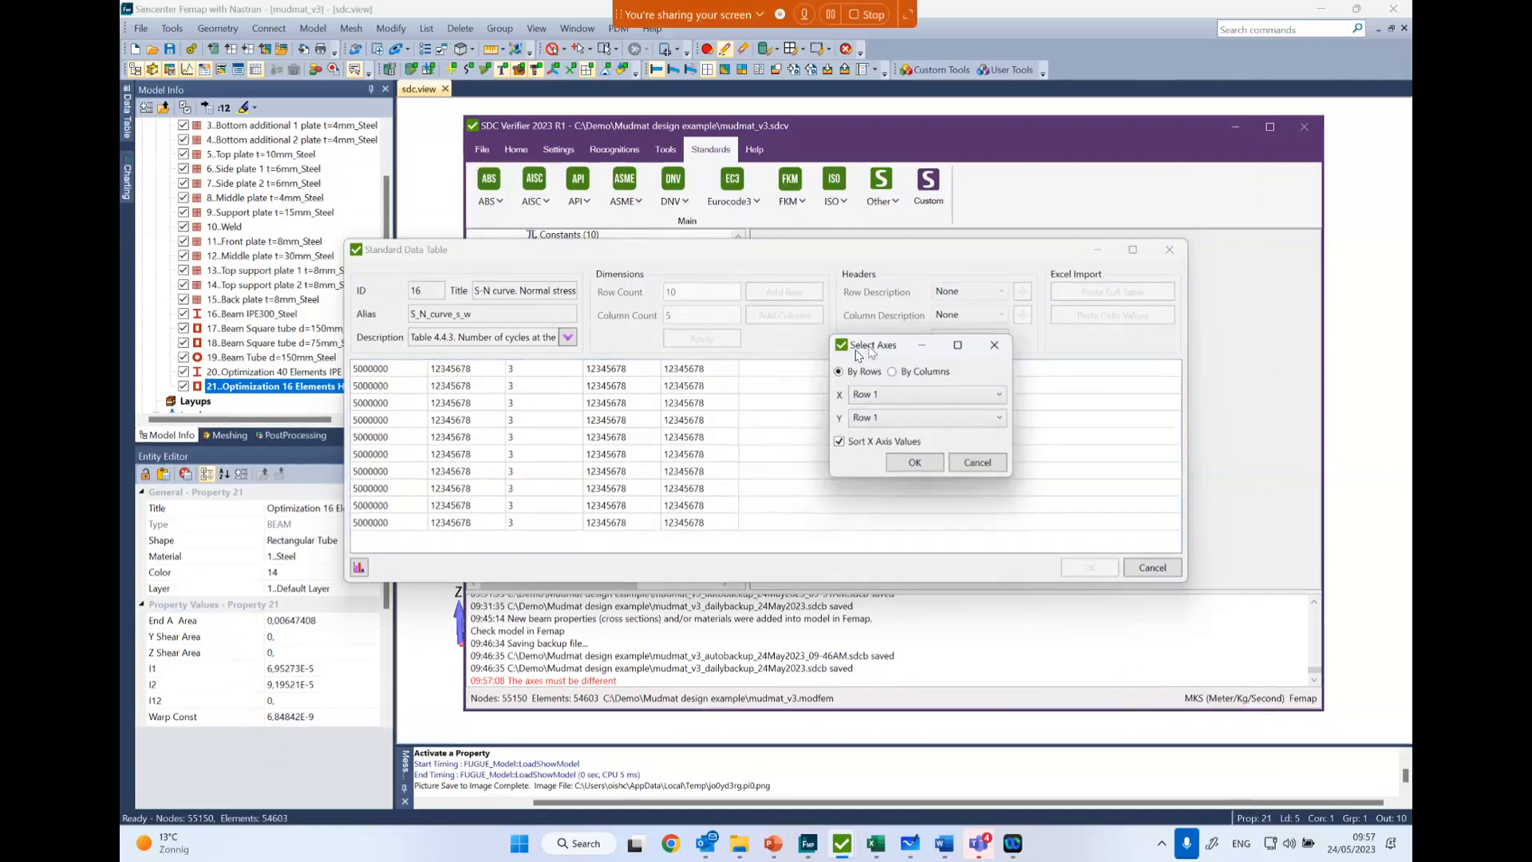
{"action": "left_click", "coordinate": [974, 462]}
- Plot all the table's cells by rows with Row 1 as X and Row 2 as Y, and close the graph after viewing
{"action": "left_click_drag", "start_coordinate": [370, 377], "coordinate": [683, 528]}
{"action": "left_click", "coordinate": [359, 567]}
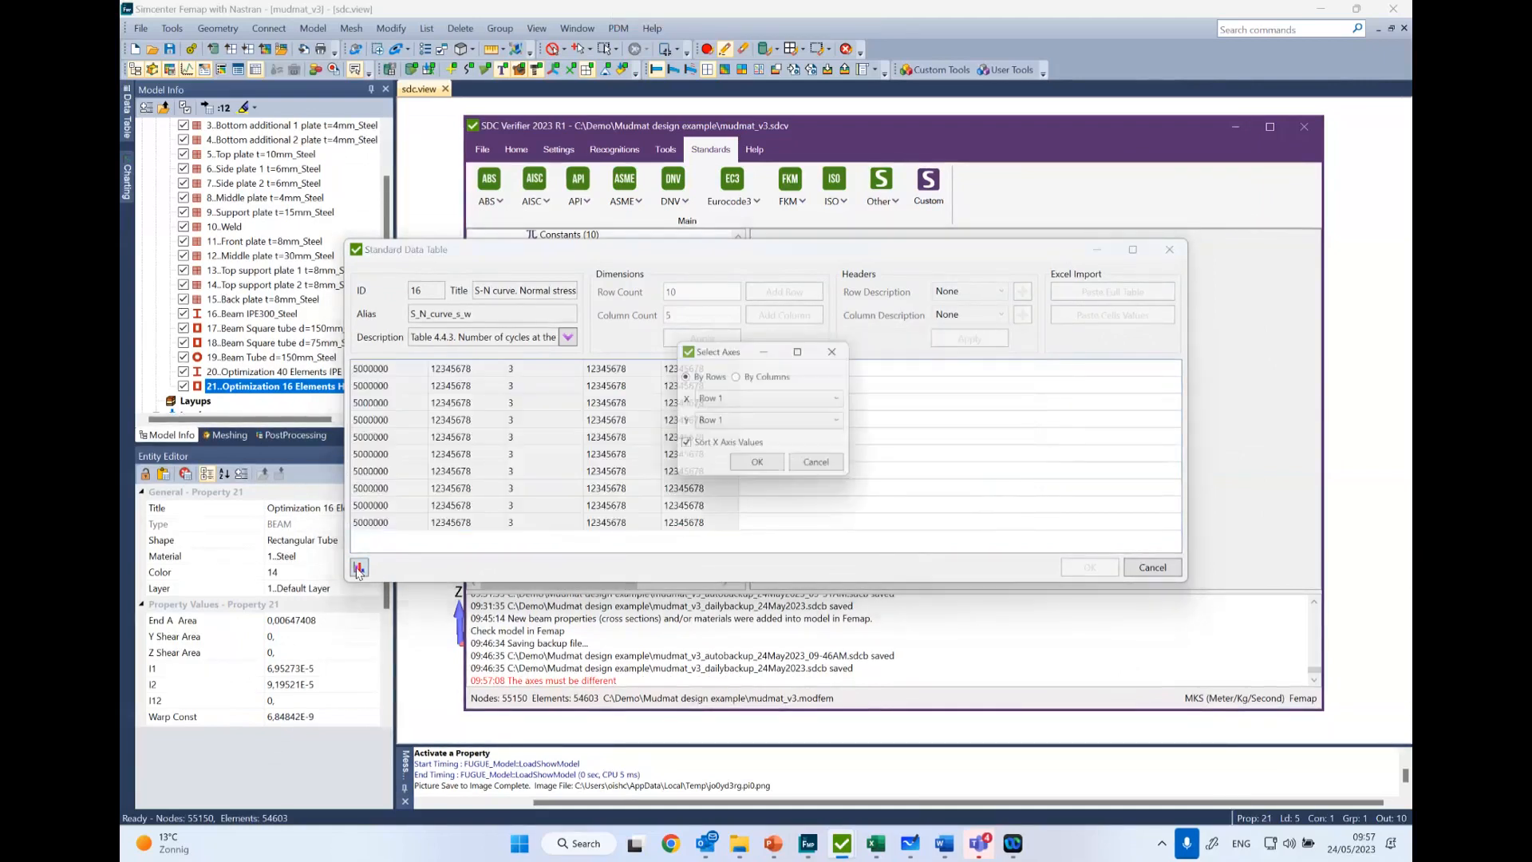
{"action": "left_click", "coordinate": [713, 424]}
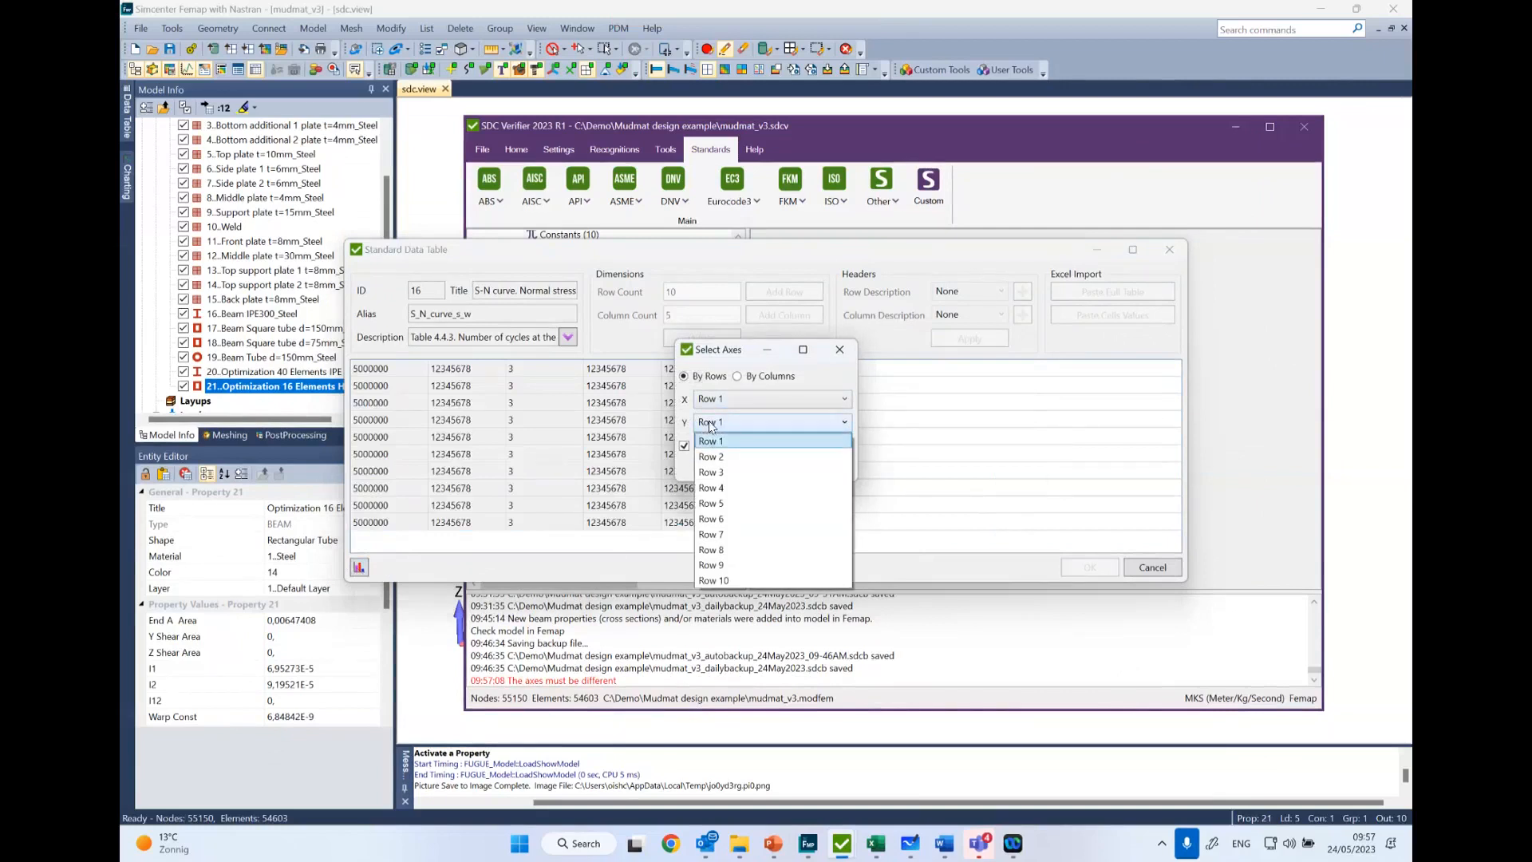
{"action": "left_click", "coordinate": [735, 457]}
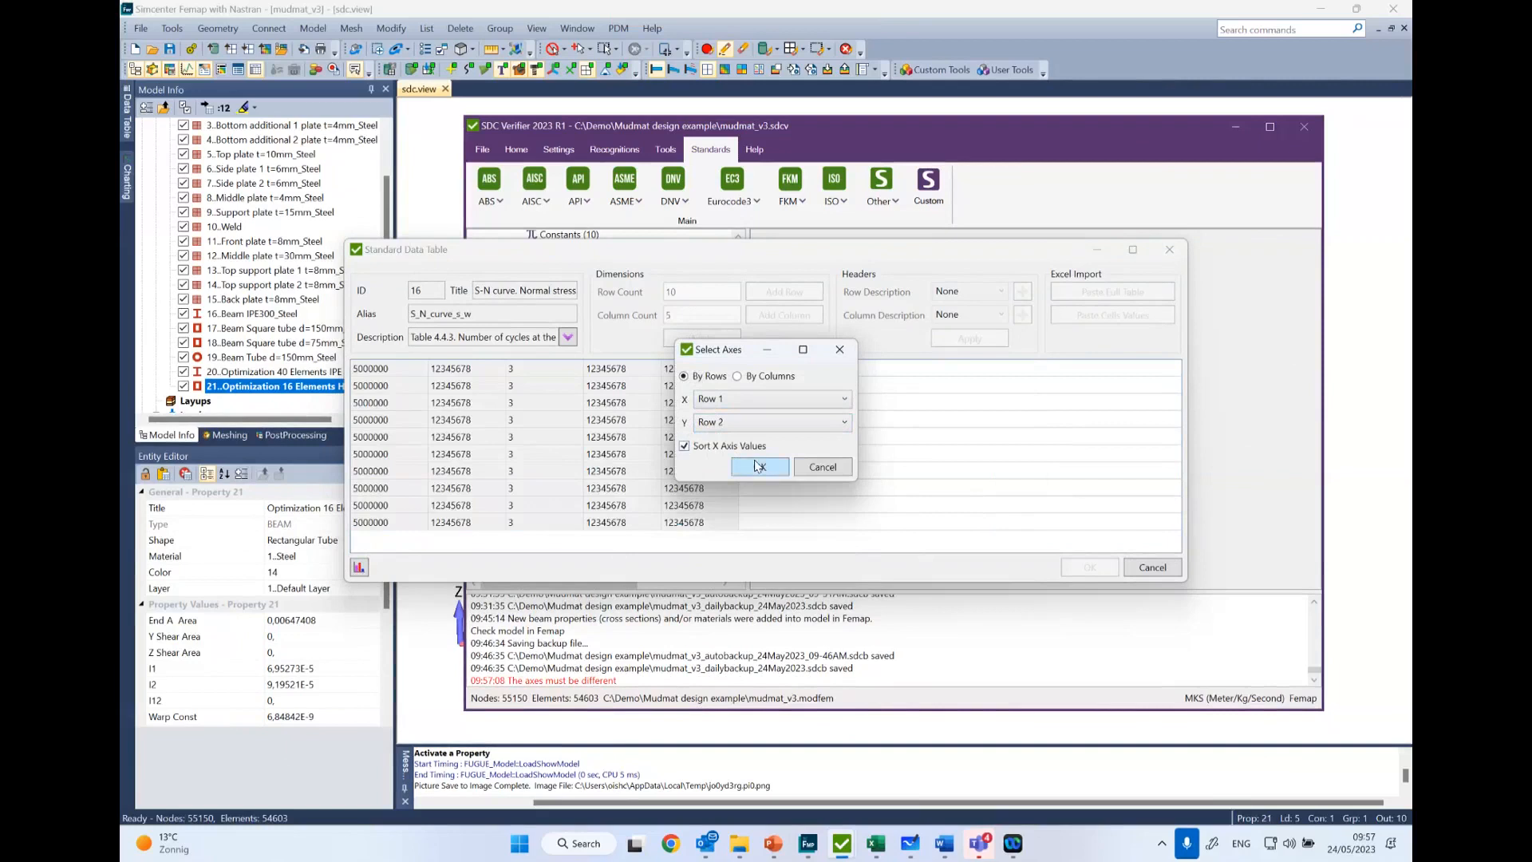
{"action": "left_click", "coordinate": [753, 468]}
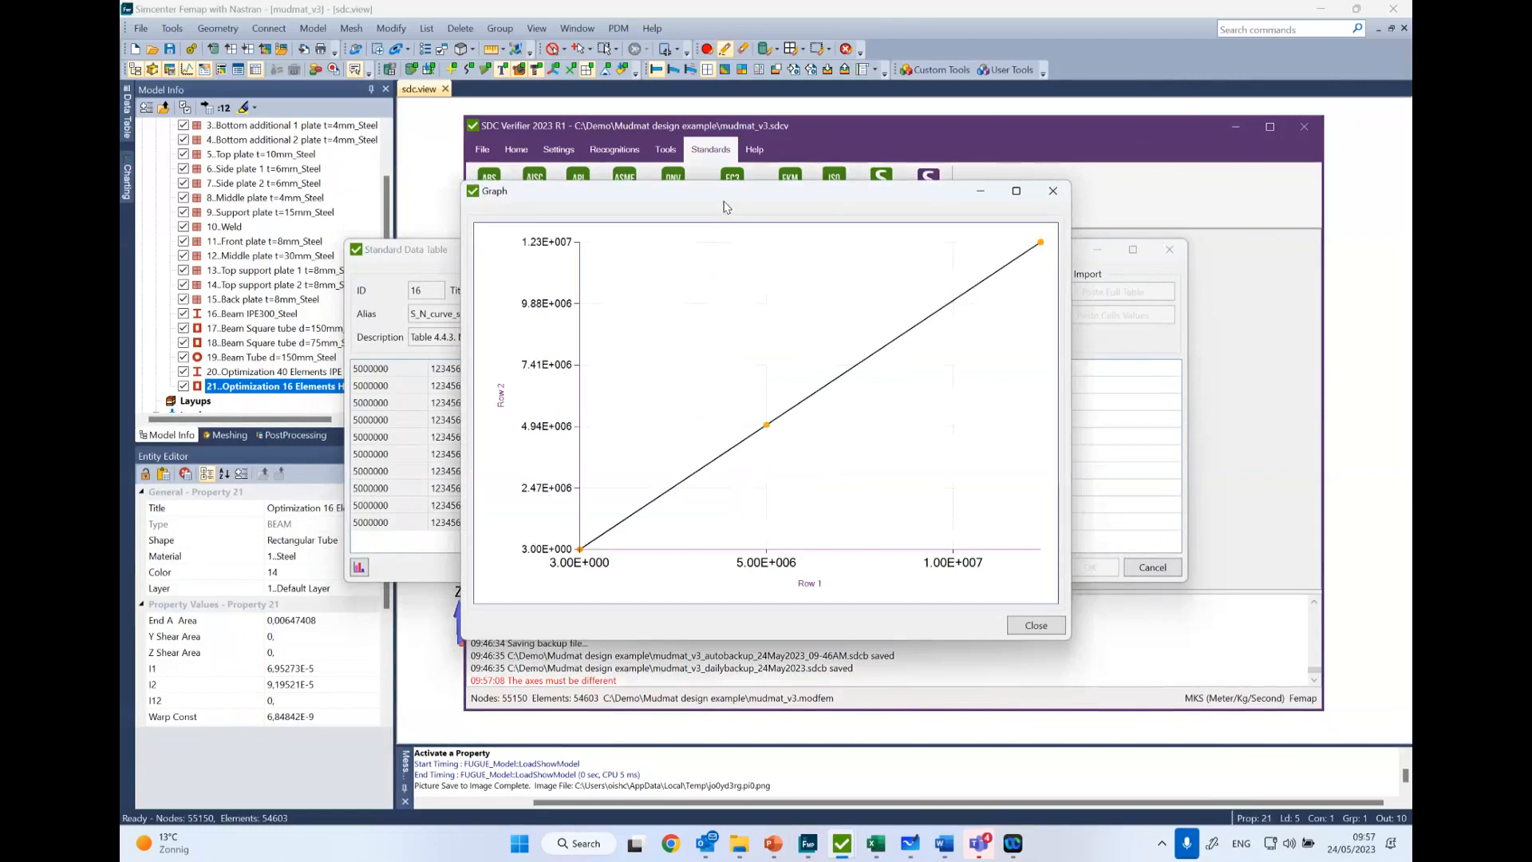
{"action": "left_click_drag", "start_coordinate": [722, 200], "coordinate": [909, 260]}
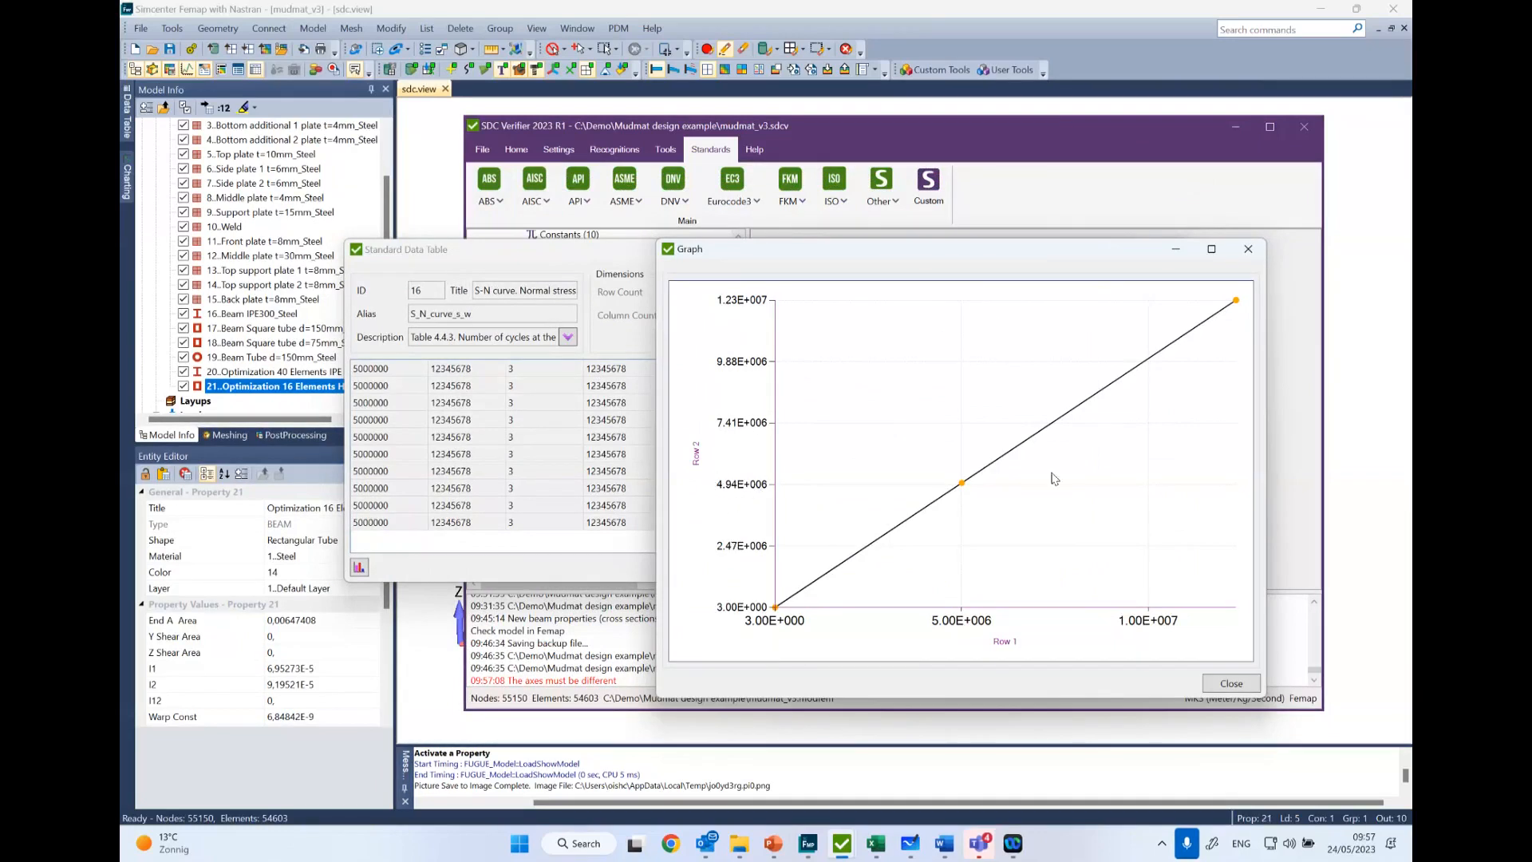
{"action": "left_click", "coordinate": [1248, 249]}
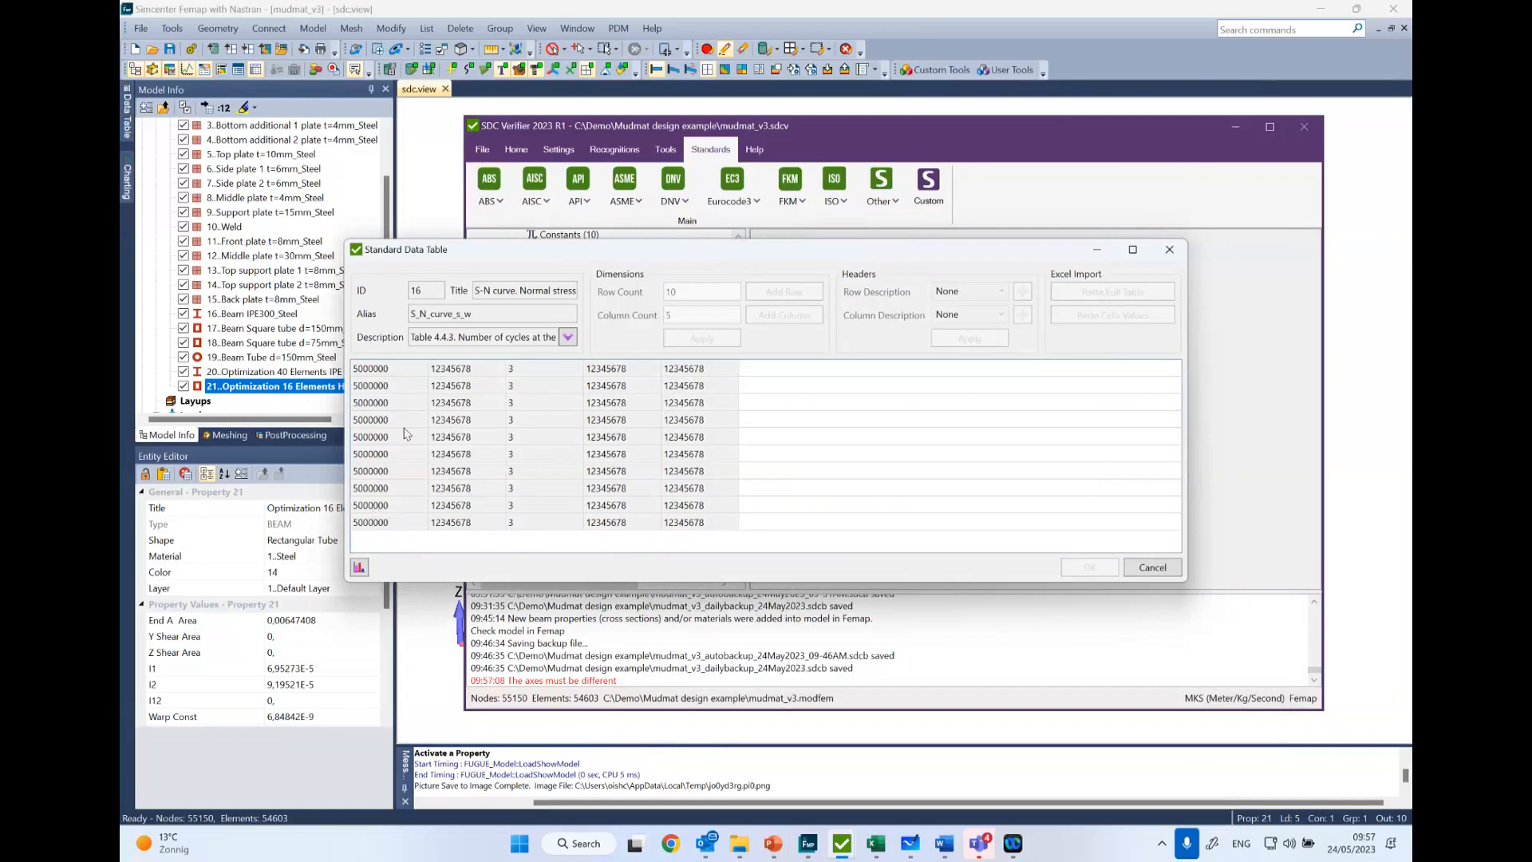
- Read the full description of the welded normal stress S-N curve table and close the table
{"action": "left_click", "coordinate": [567, 337]}
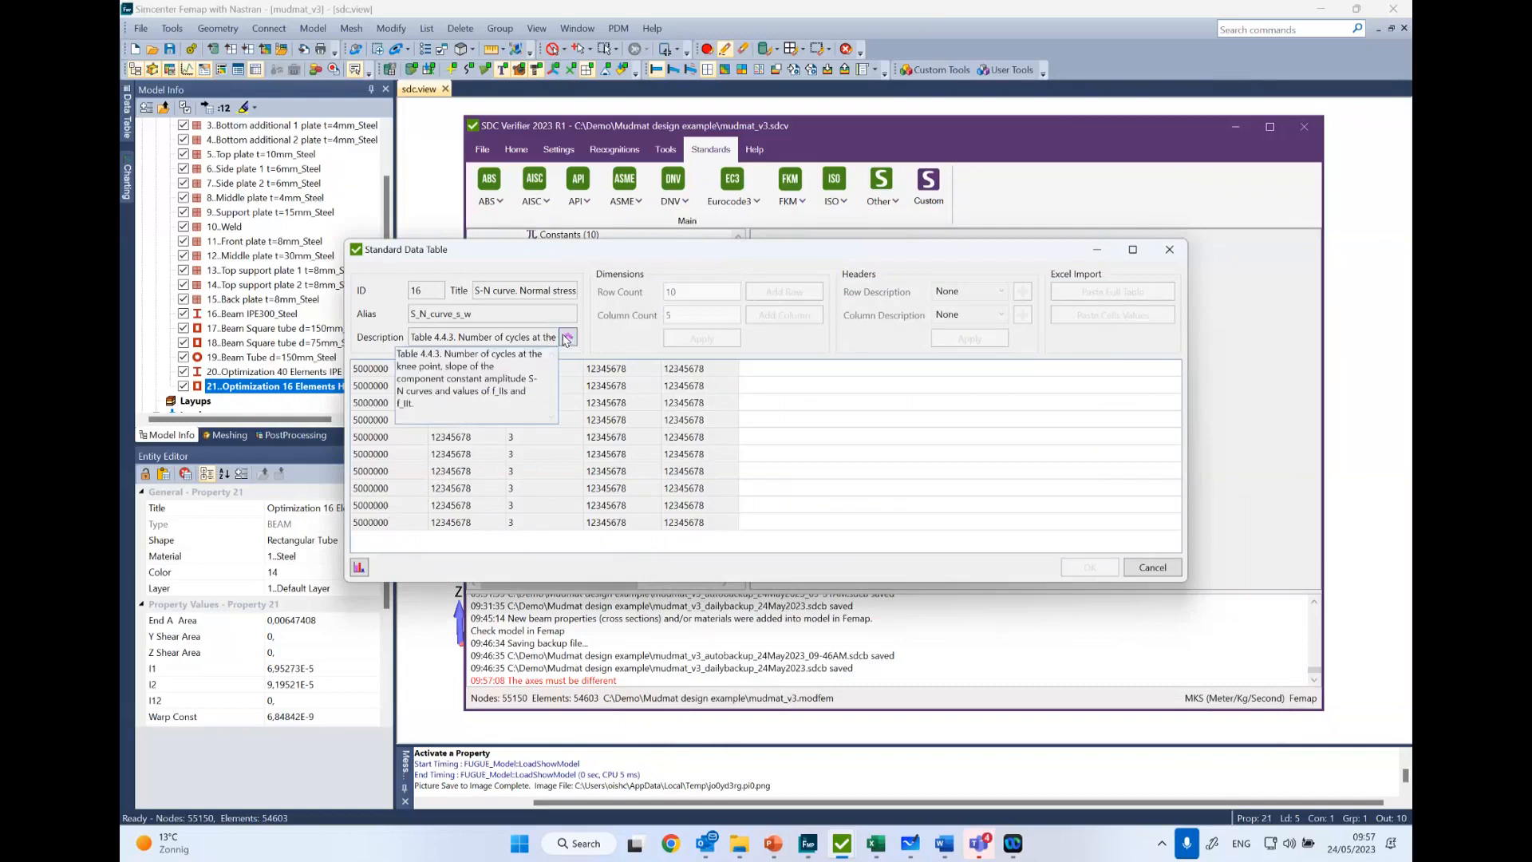
{"action": "left_click", "coordinate": [563, 340]}
{"action": "left_click", "coordinate": [520, 369]}
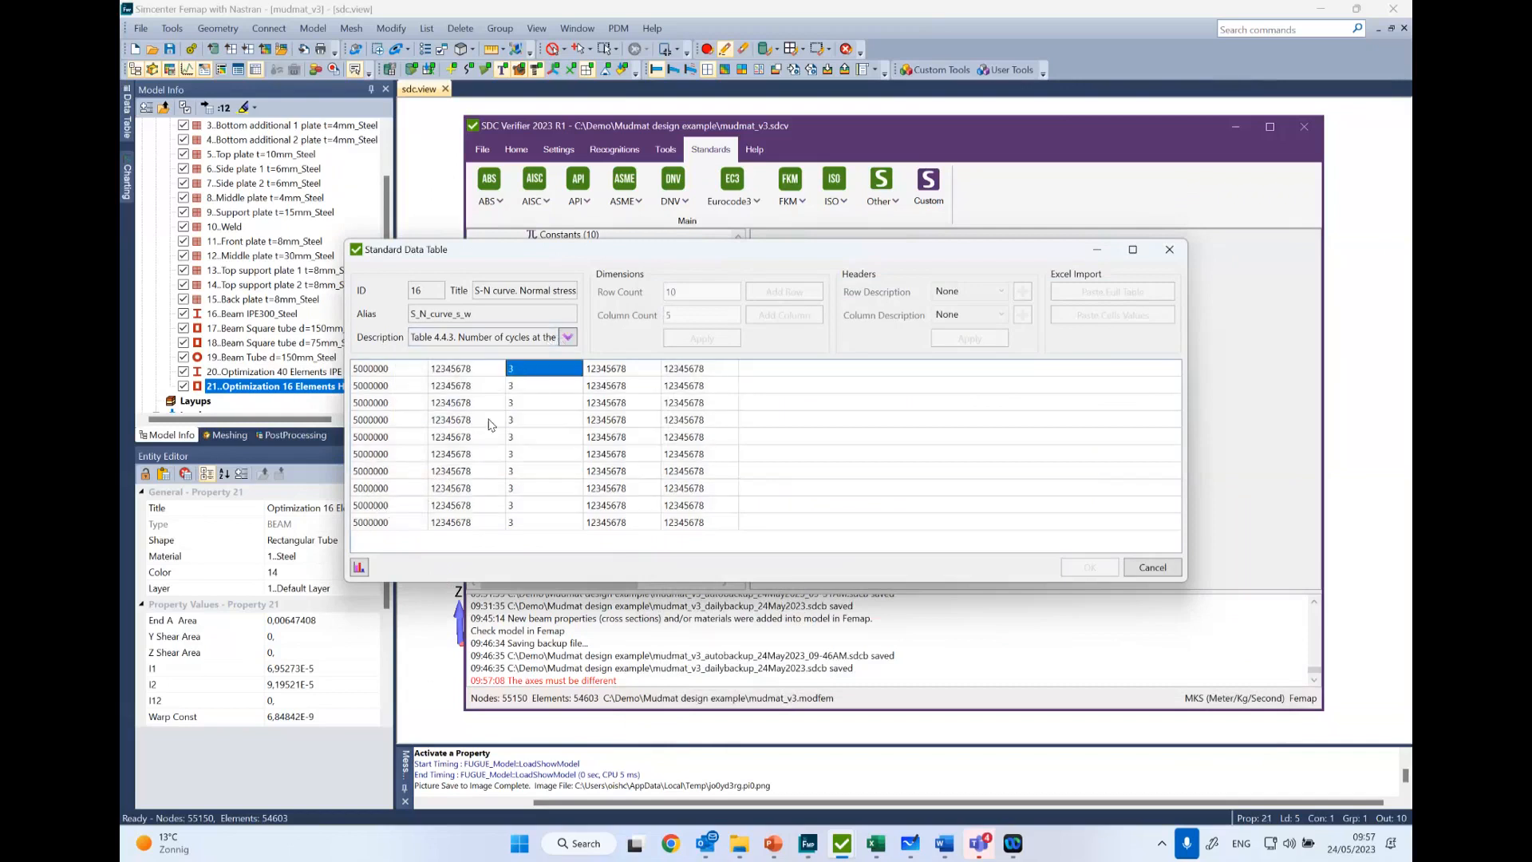
{"action": "left_click", "coordinate": [1169, 249]}
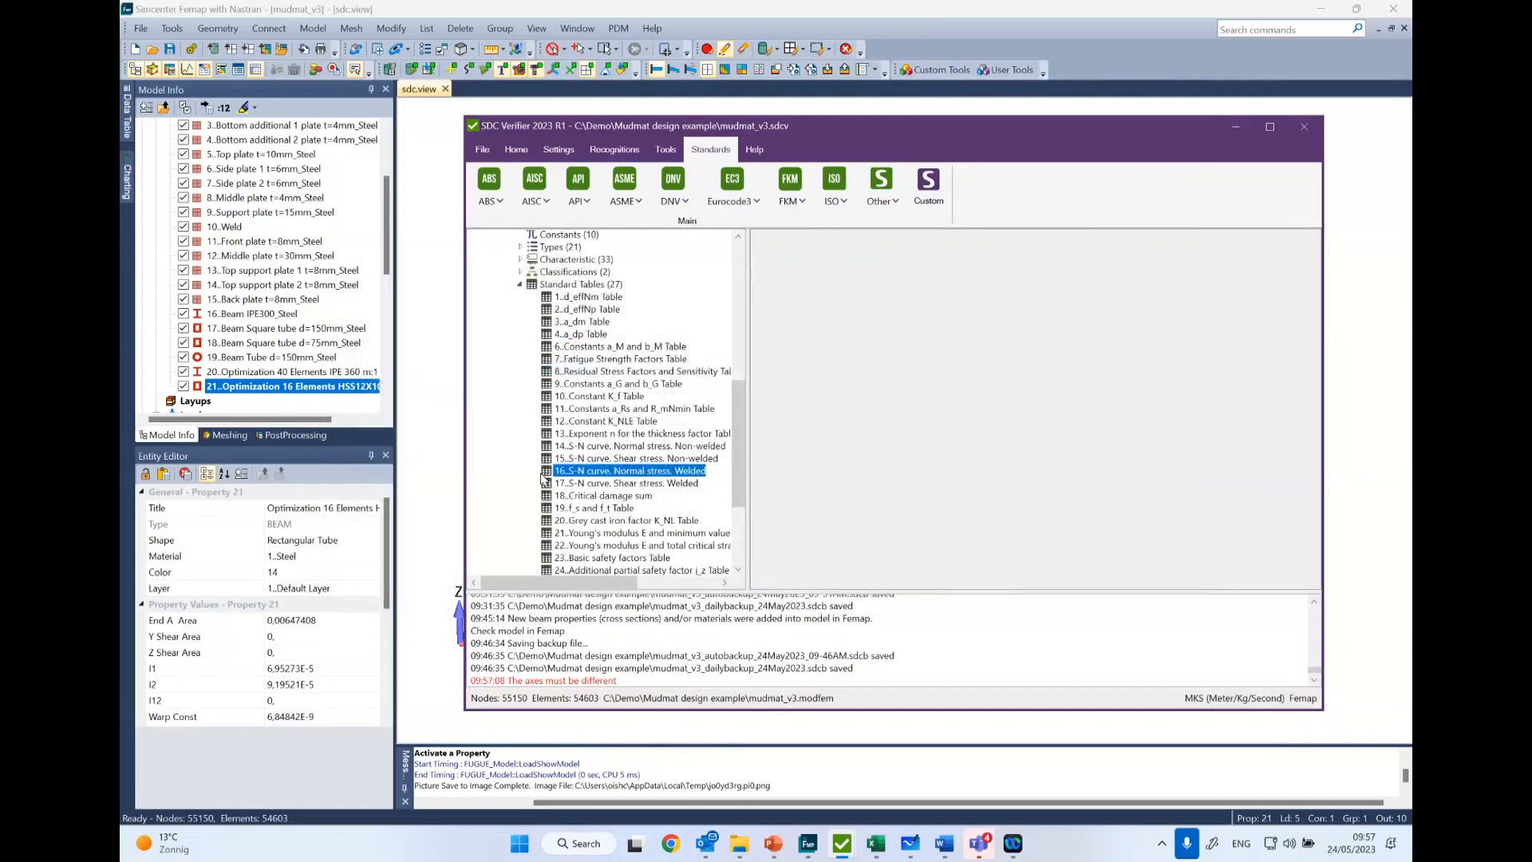
- Look at the values in the table "S-N curve. Shear stress. Non-welded", and collapse the Standard Tables list
{"action": "left_click", "coordinate": [646, 484]}
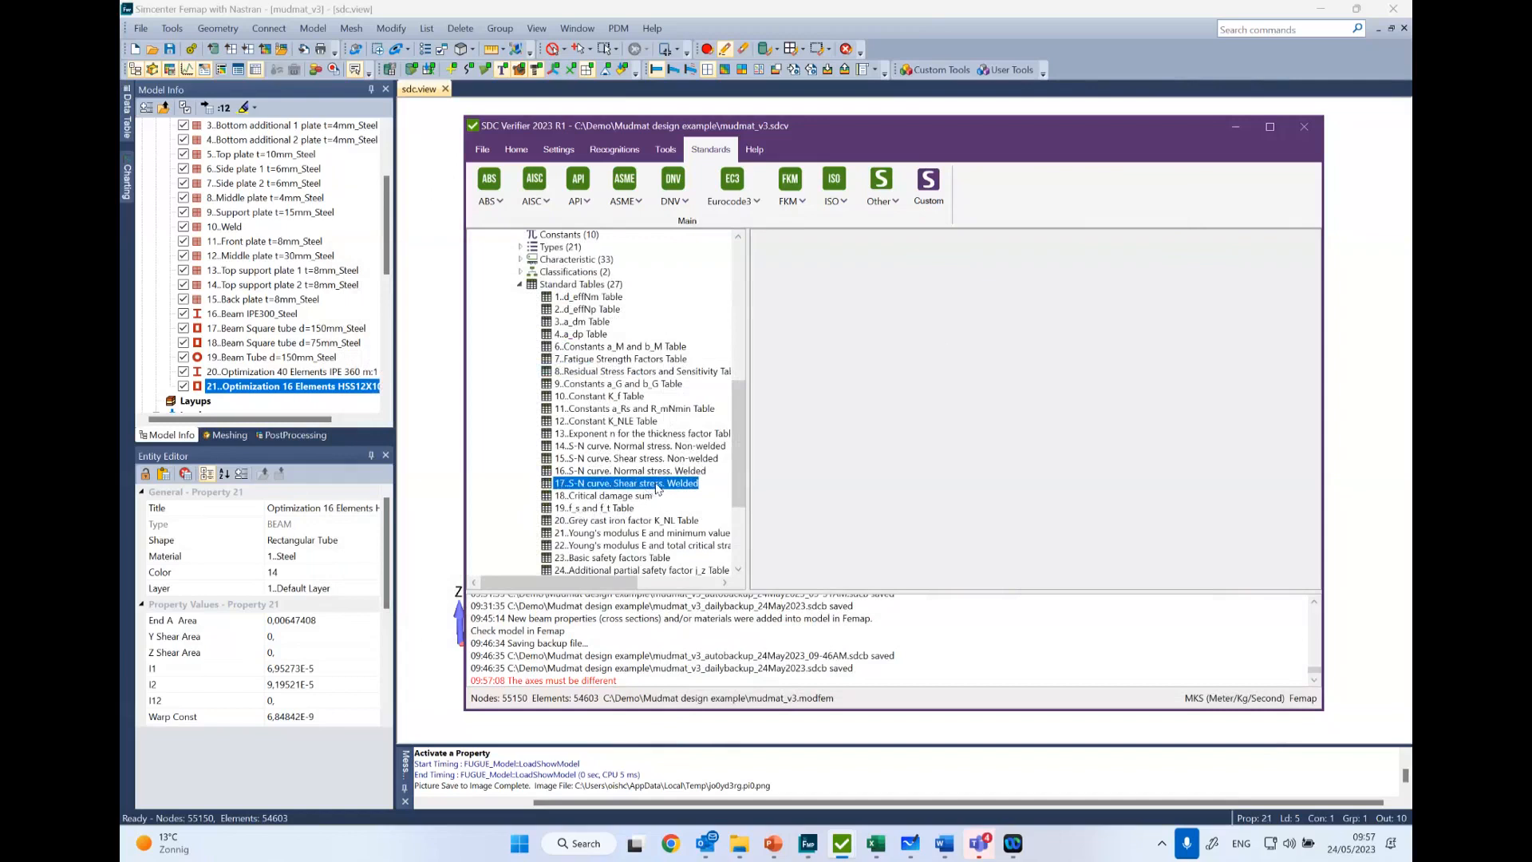
{"action": "scroll", "coordinate": [651, 490], "scroll_direction": "down", "scroll_amount": 4}
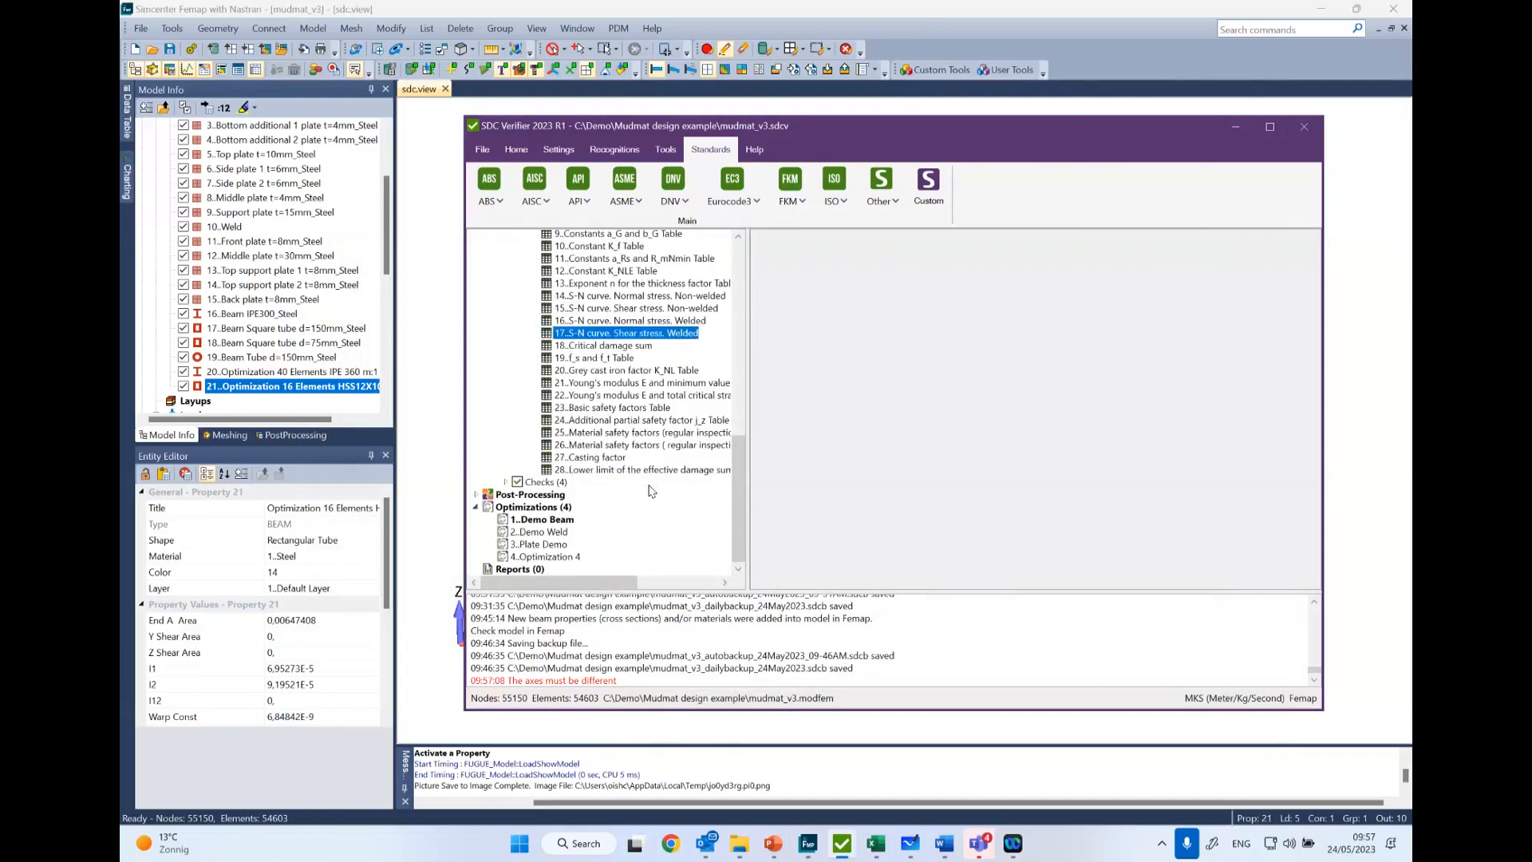
{"action": "scroll", "coordinate": [650, 490], "scroll_direction": "up", "scroll_amount": 2}
{"action": "right_click", "coordinate": [653, 379]}
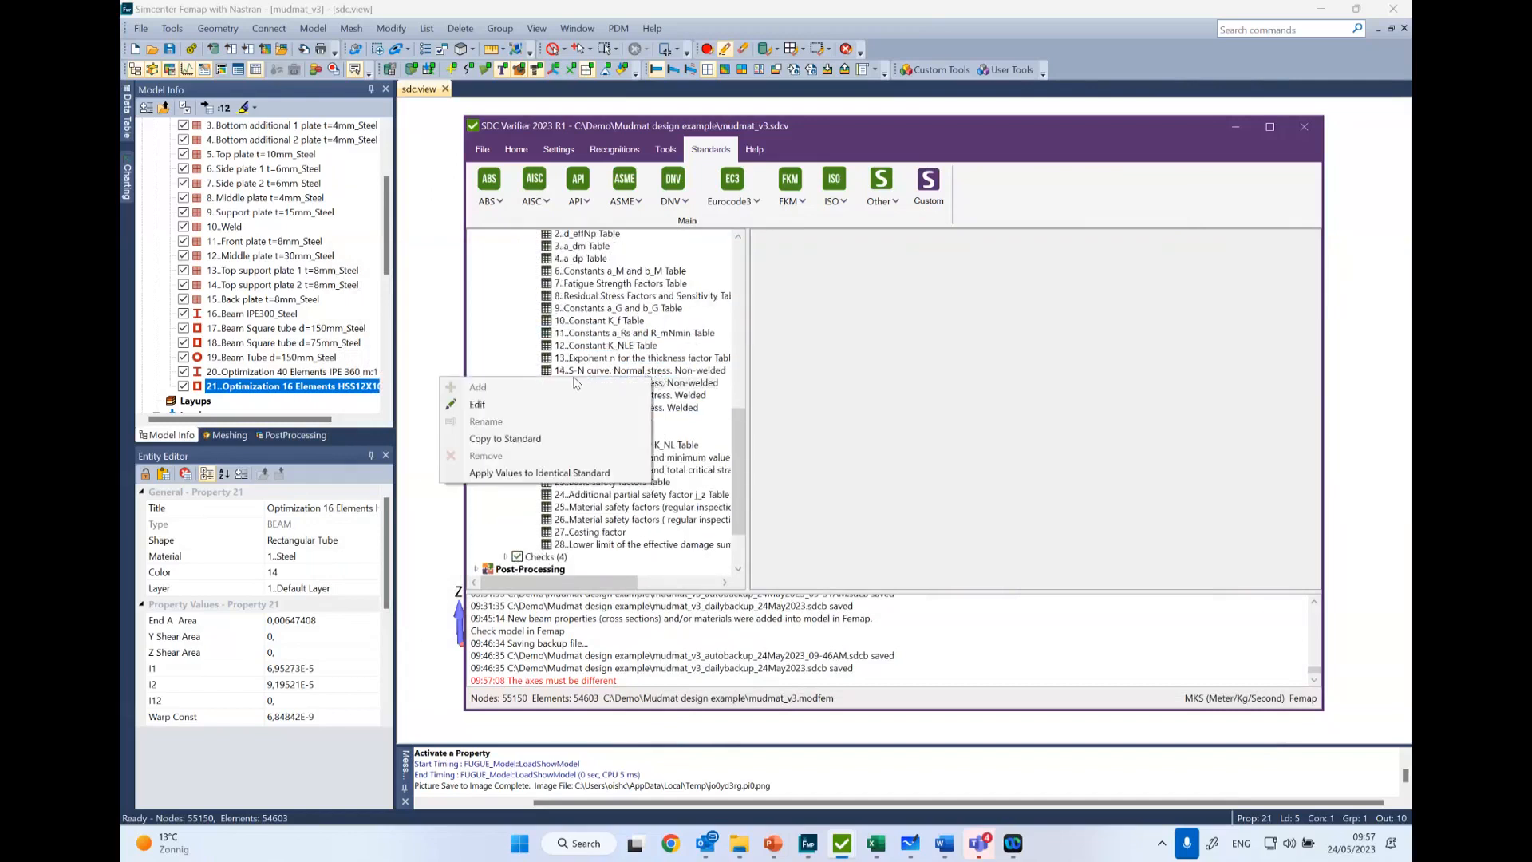
{"action": "left_click", "coordinate": [512, 408]}
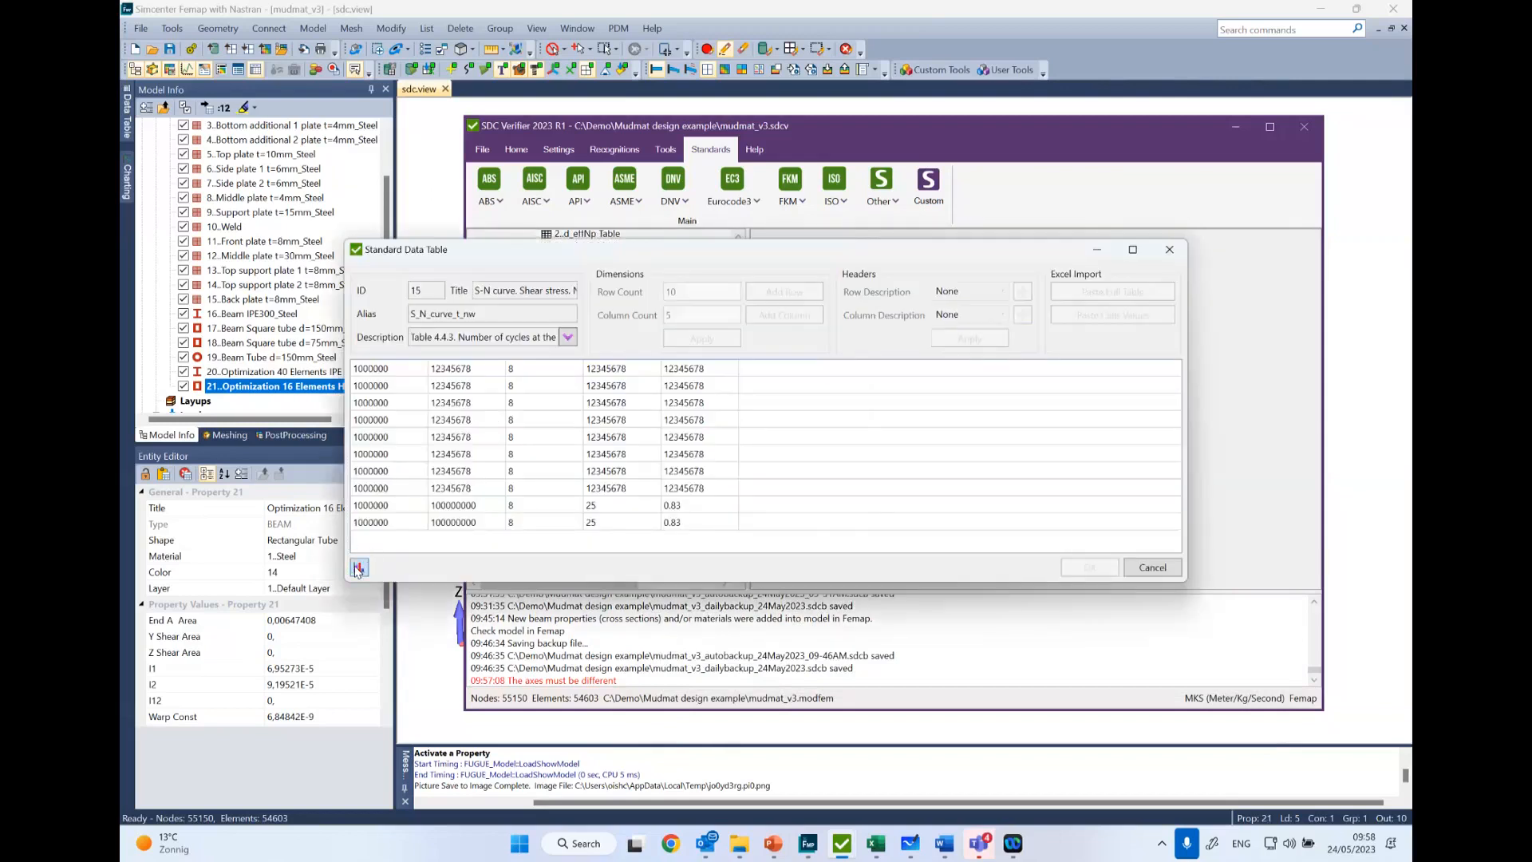
{"action": "left_click", "coordinate": [359, 568]}
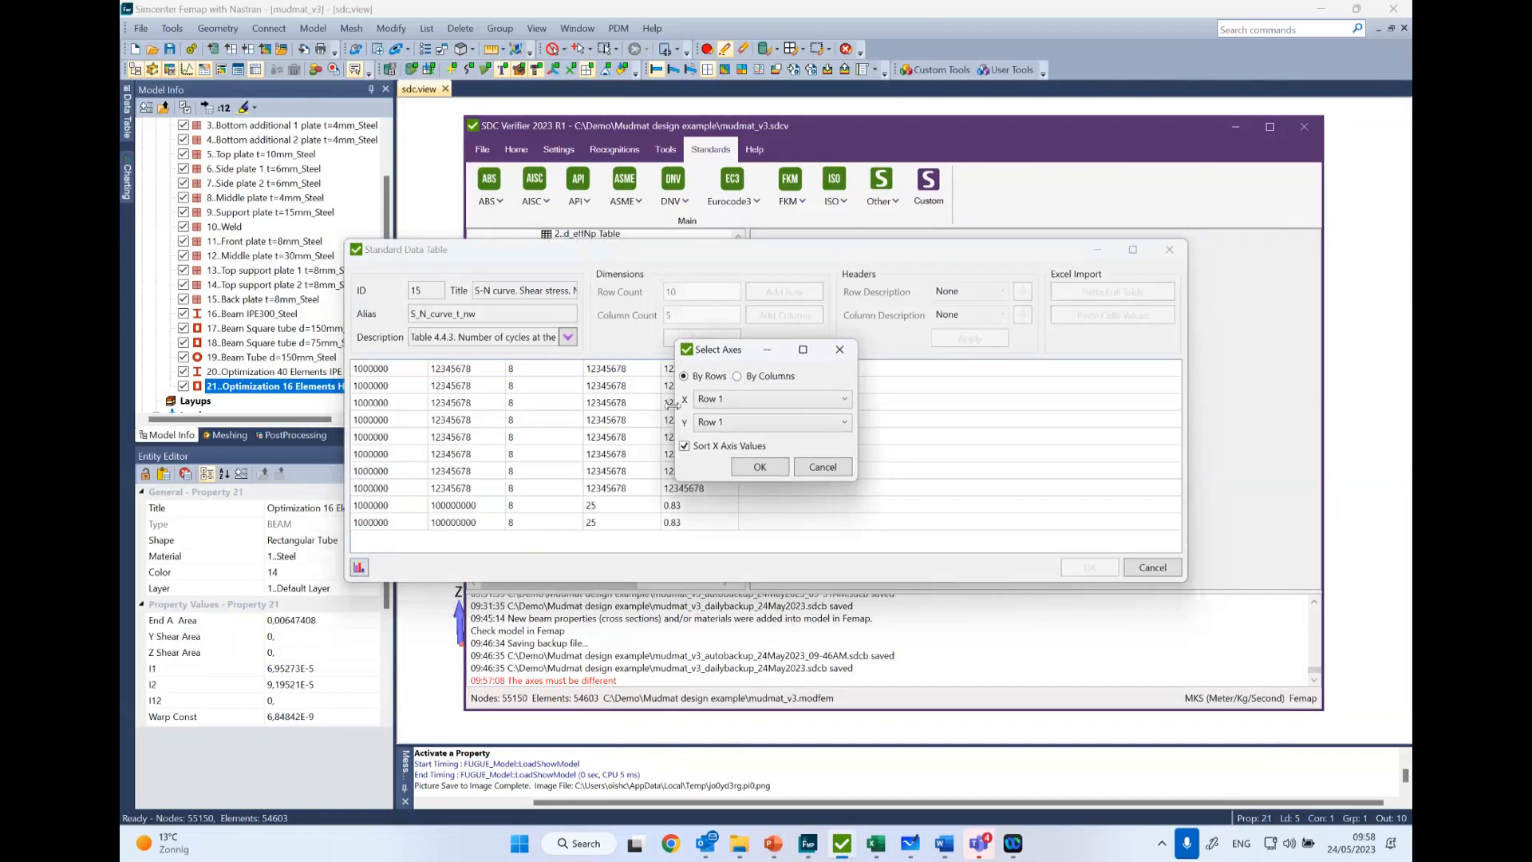
{"action": "left_click", "coordinate": [841, 348]}
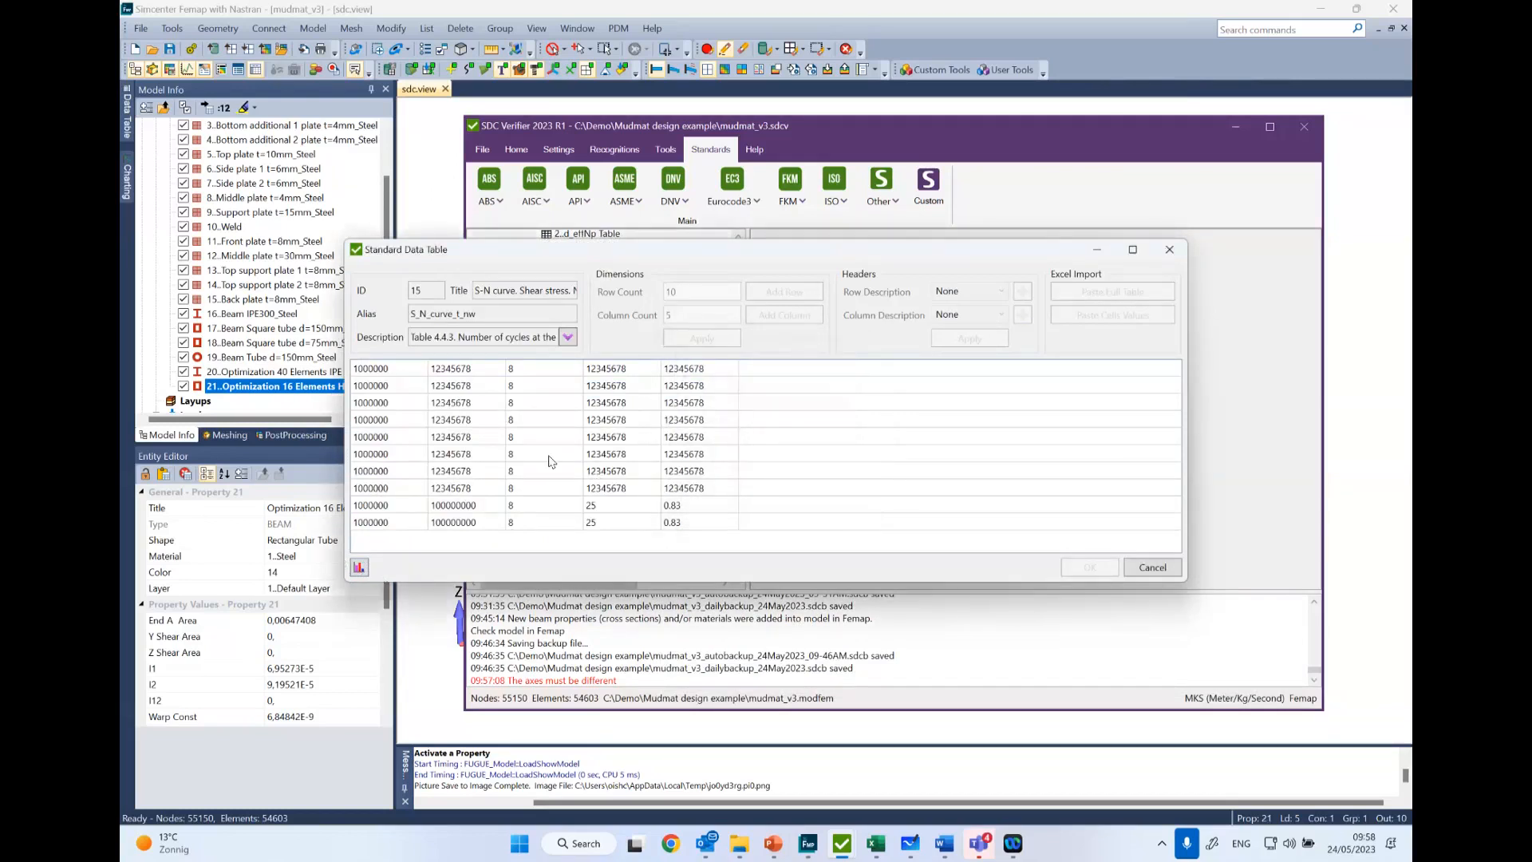
{"action": "left_click", "coordinate": [1153, 253]}
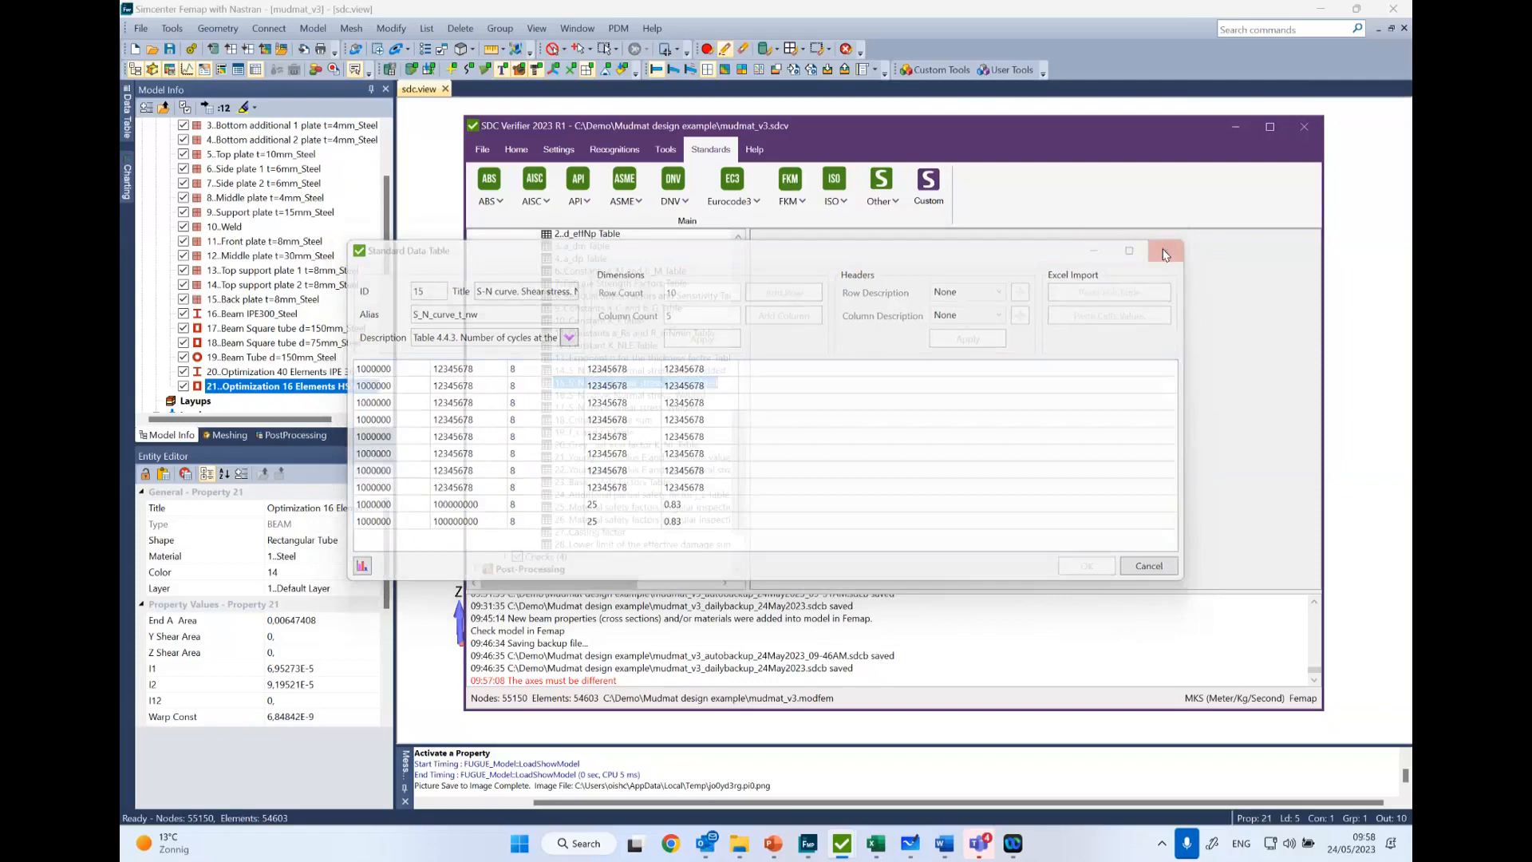
{"action": "scroll", "coordinate": [715, 331], "scroll_direction": "up", "scroll_amount": 4}
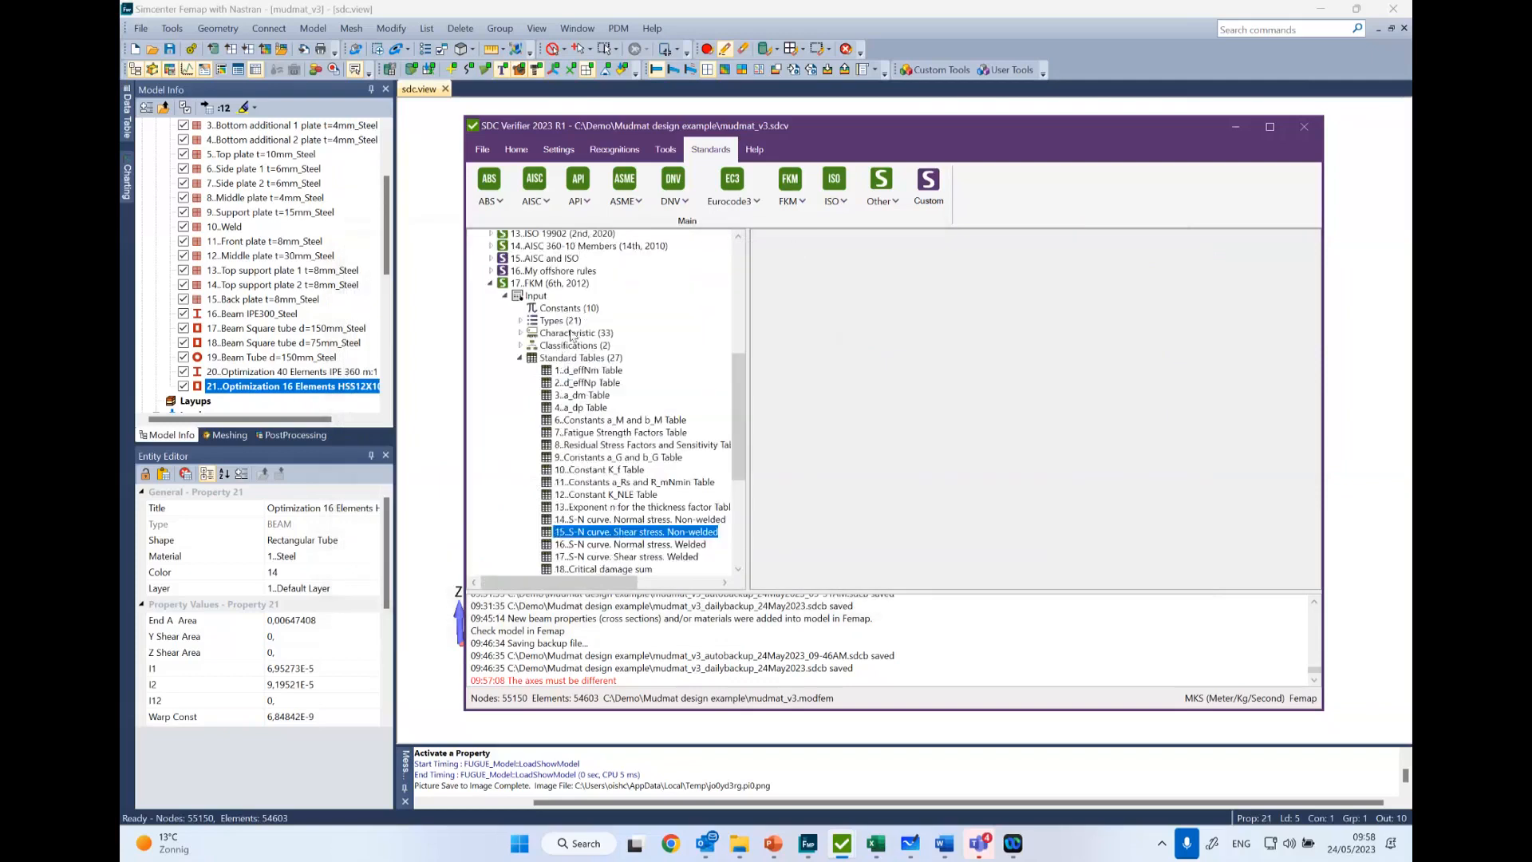
{"action": "left_click", "coordinate": [520, 365]}
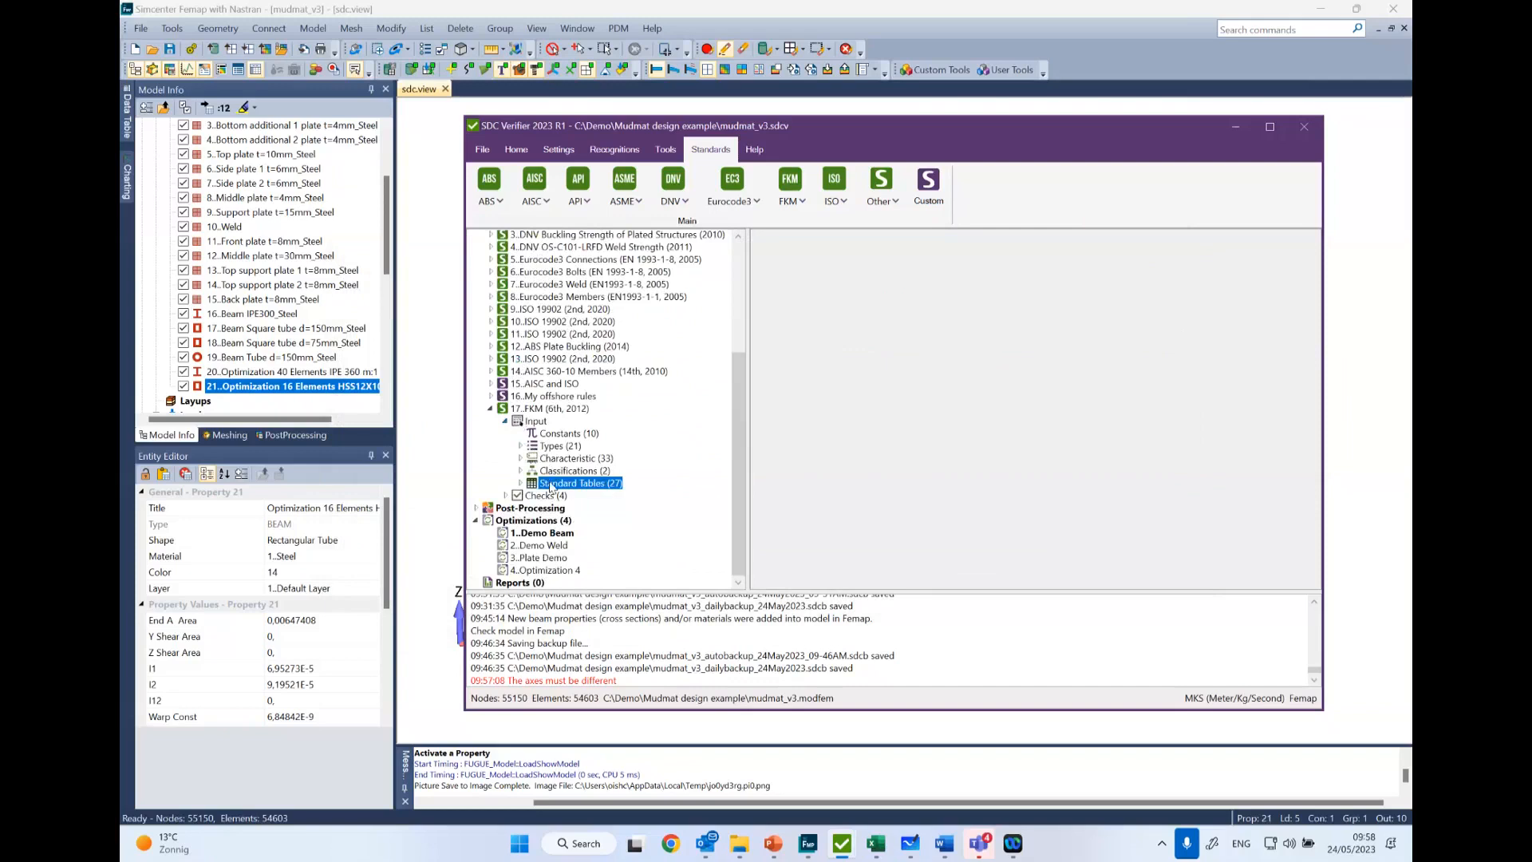
- Switch to the PowerPoint presentation and show slide 5, "Calculation details - Full History"
{"action": "left_click", "coordinate": [778, 851]}
{"action": "key", "text": "ctrl+z"}
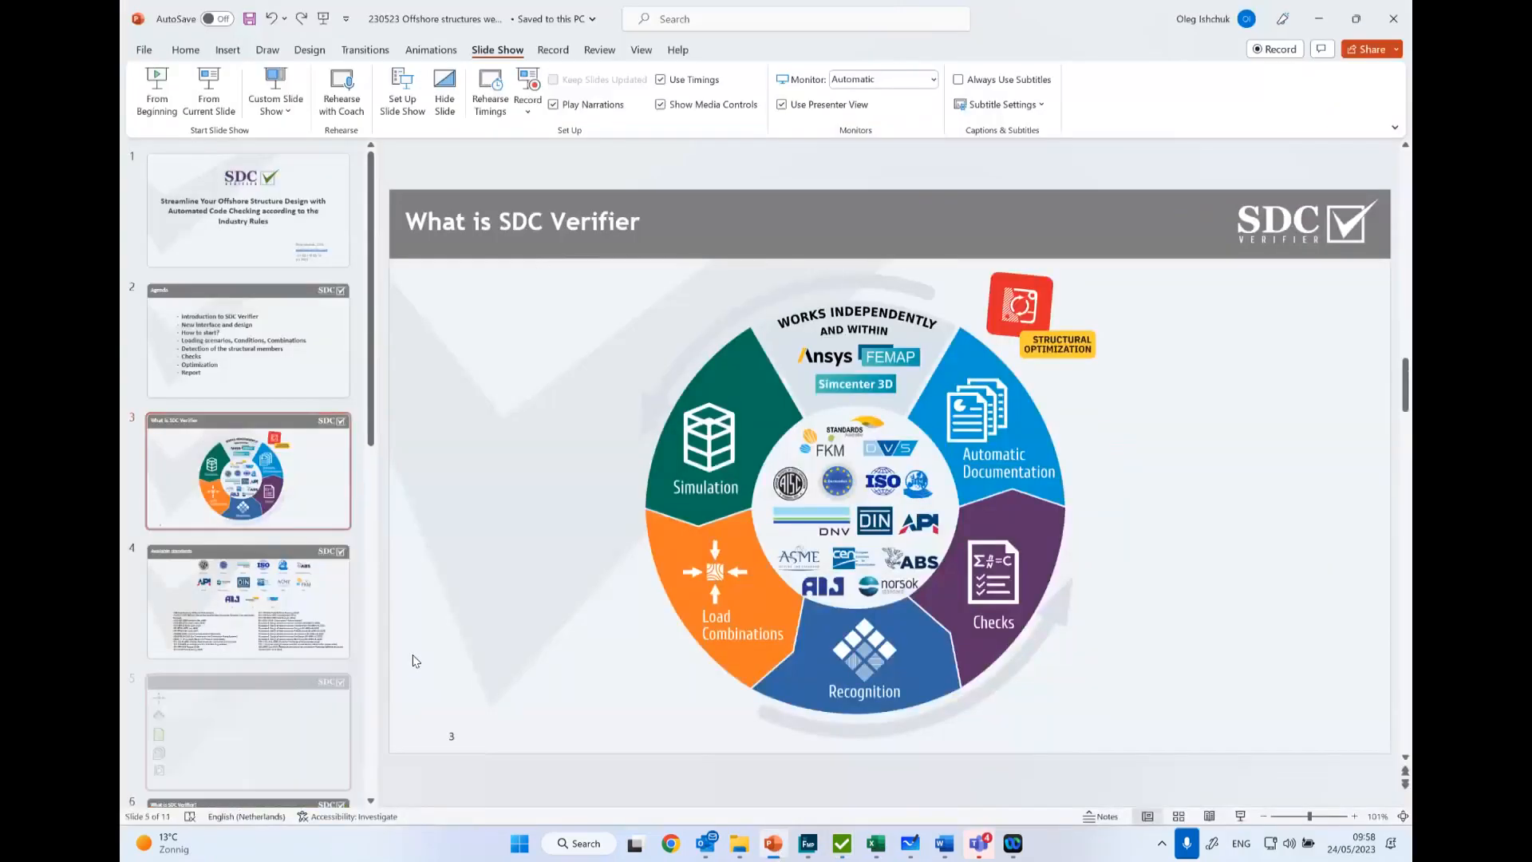
{"action": "scroll", "coordinate": [287, 616], "scroll_direction": "down", "scroll_amount": 2}
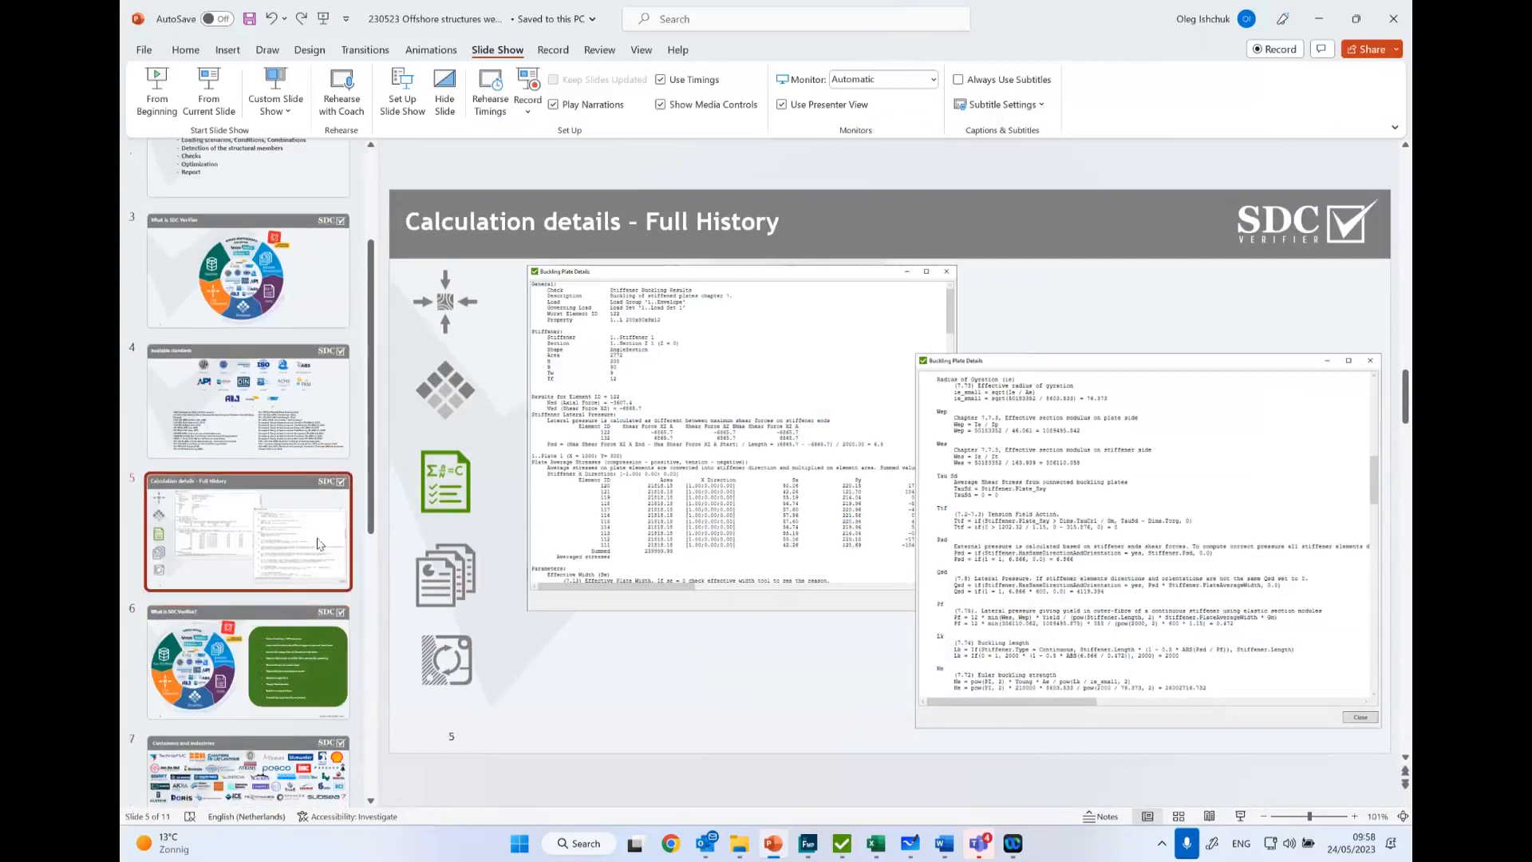
- Examine the Buckling Plate Details formulas on slide 5 at 300% zoom, from the radius of gyration down to the Euler buckling strength
{"action": "scroll", "coordinate": [696, 478], "scroll_direction": "up", "scroll_amount": 2, "text": "ctrl"}
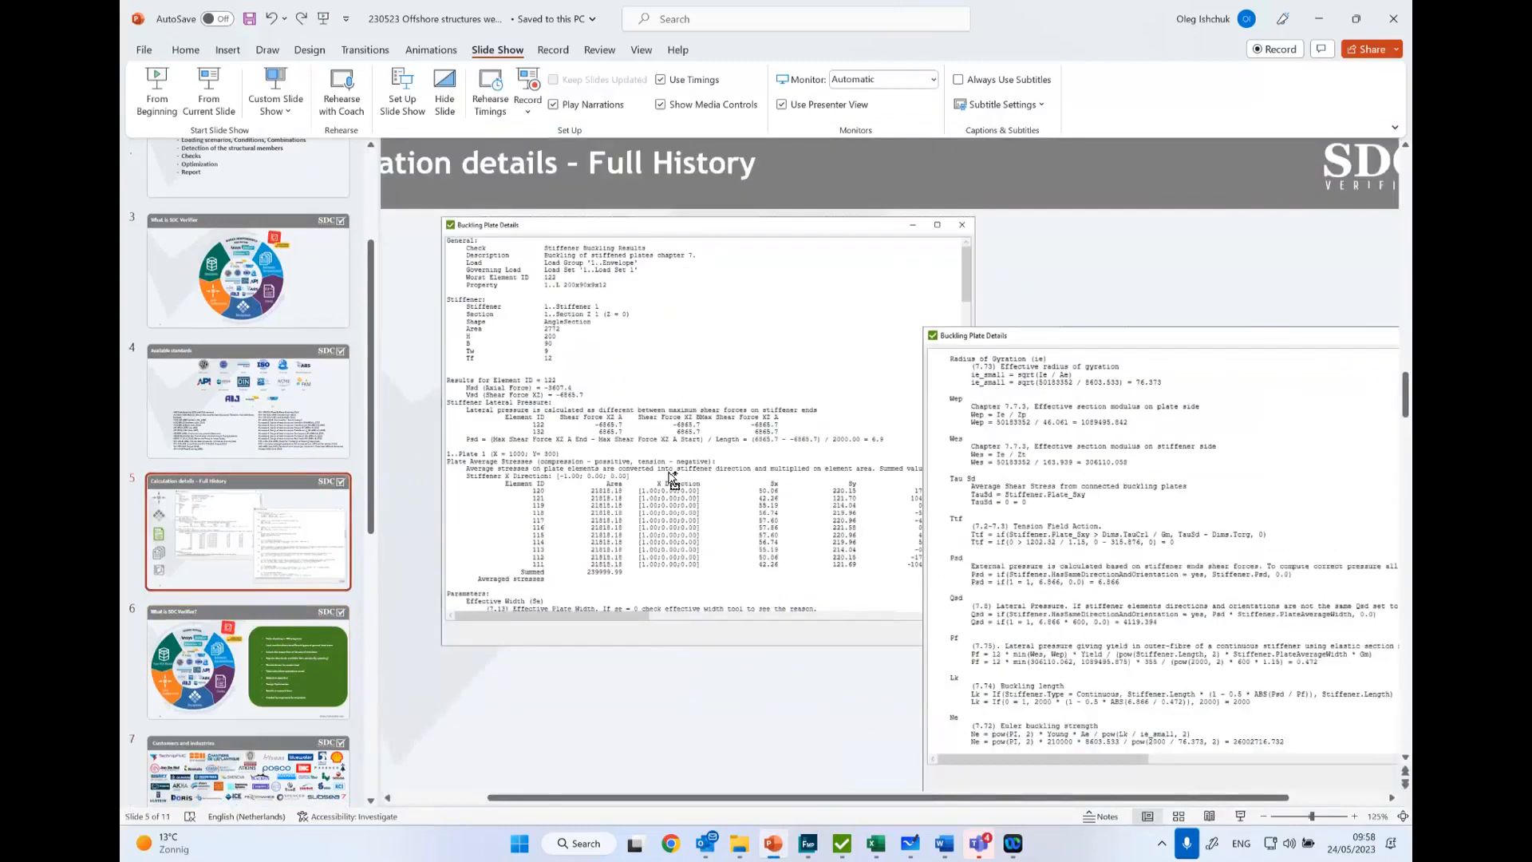
{"action": "scroll", "coordinate": [673, 479], "scroll_direction": "up", "scroll_amount": 1, "text": "ctrl"}
{"action": "scroll", "coordinate": [837, 702], "scroll_direction": "up", "scroll_amount": 5, "text": "ctrl"}
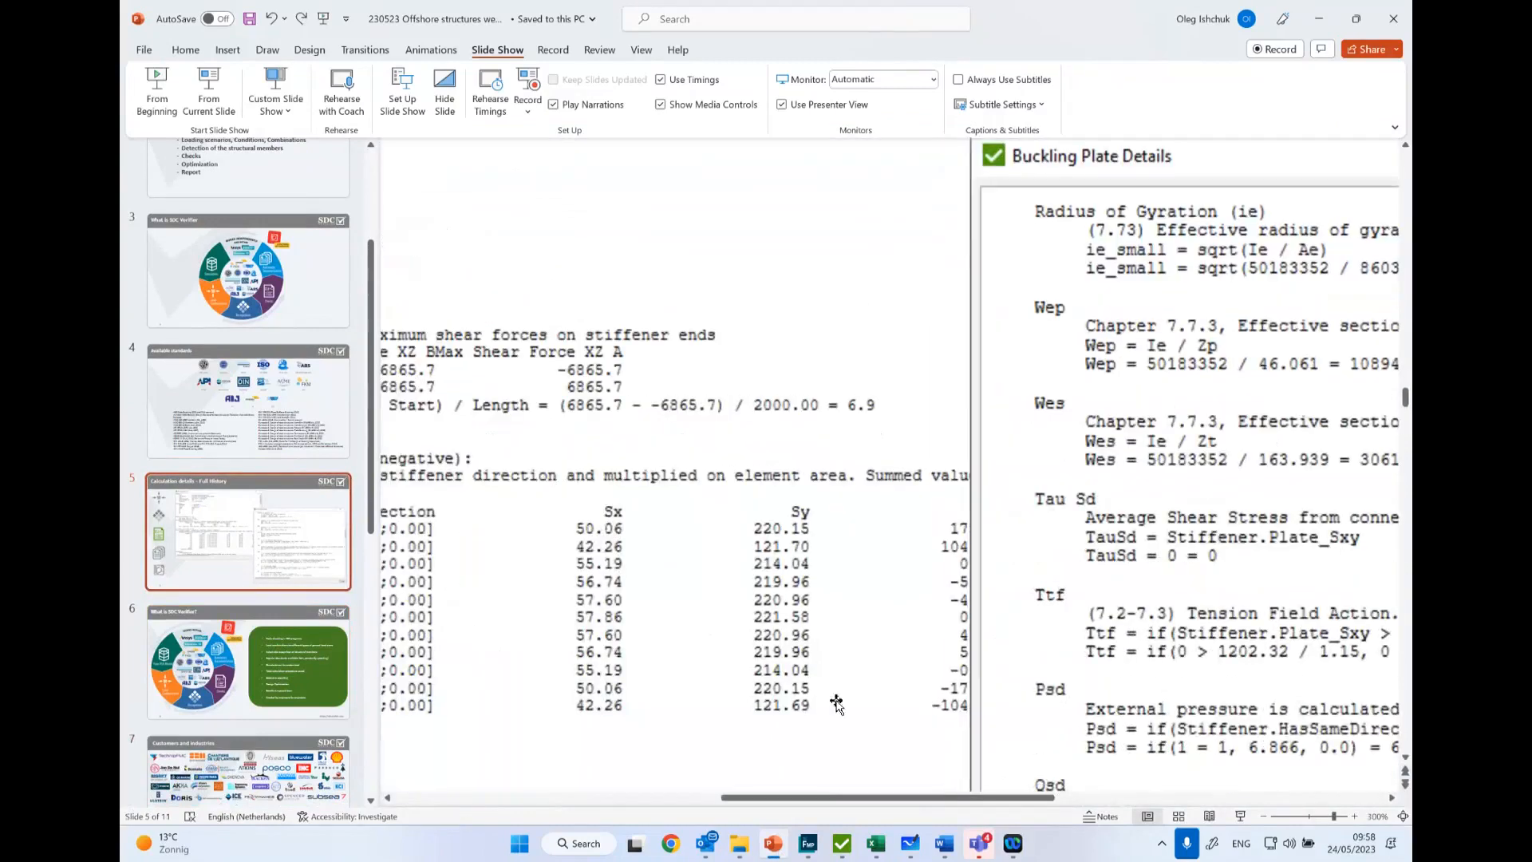
{"action": "left_click_drag", "start_coordinate": [825, 798], "coordinate": [1011, 798]}
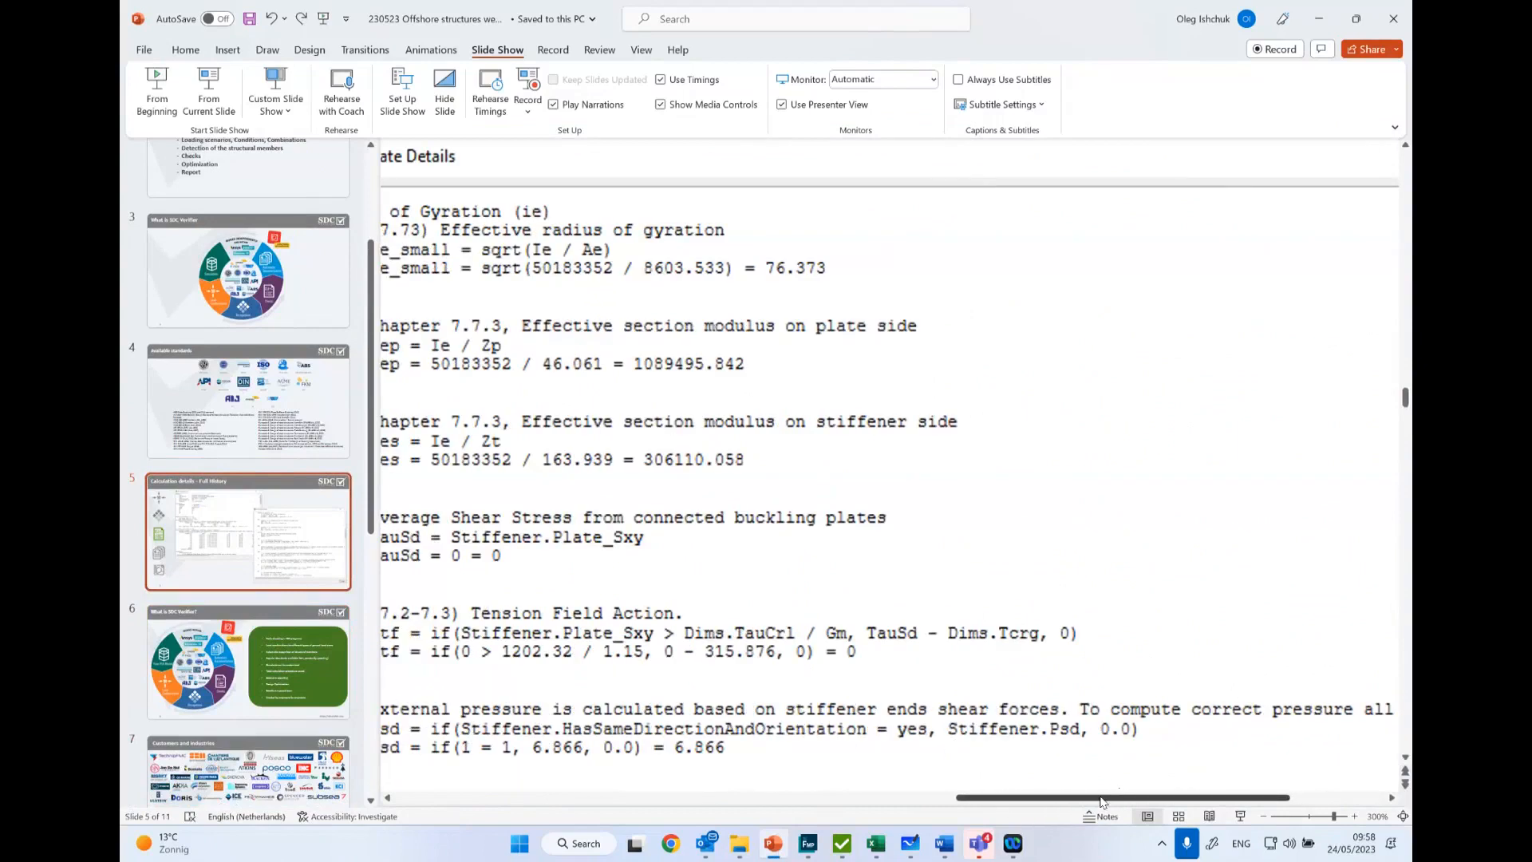
{"action": "left_click_drag", "start_coordinate": [1104, 798], "coordinate": [1039, 798]}
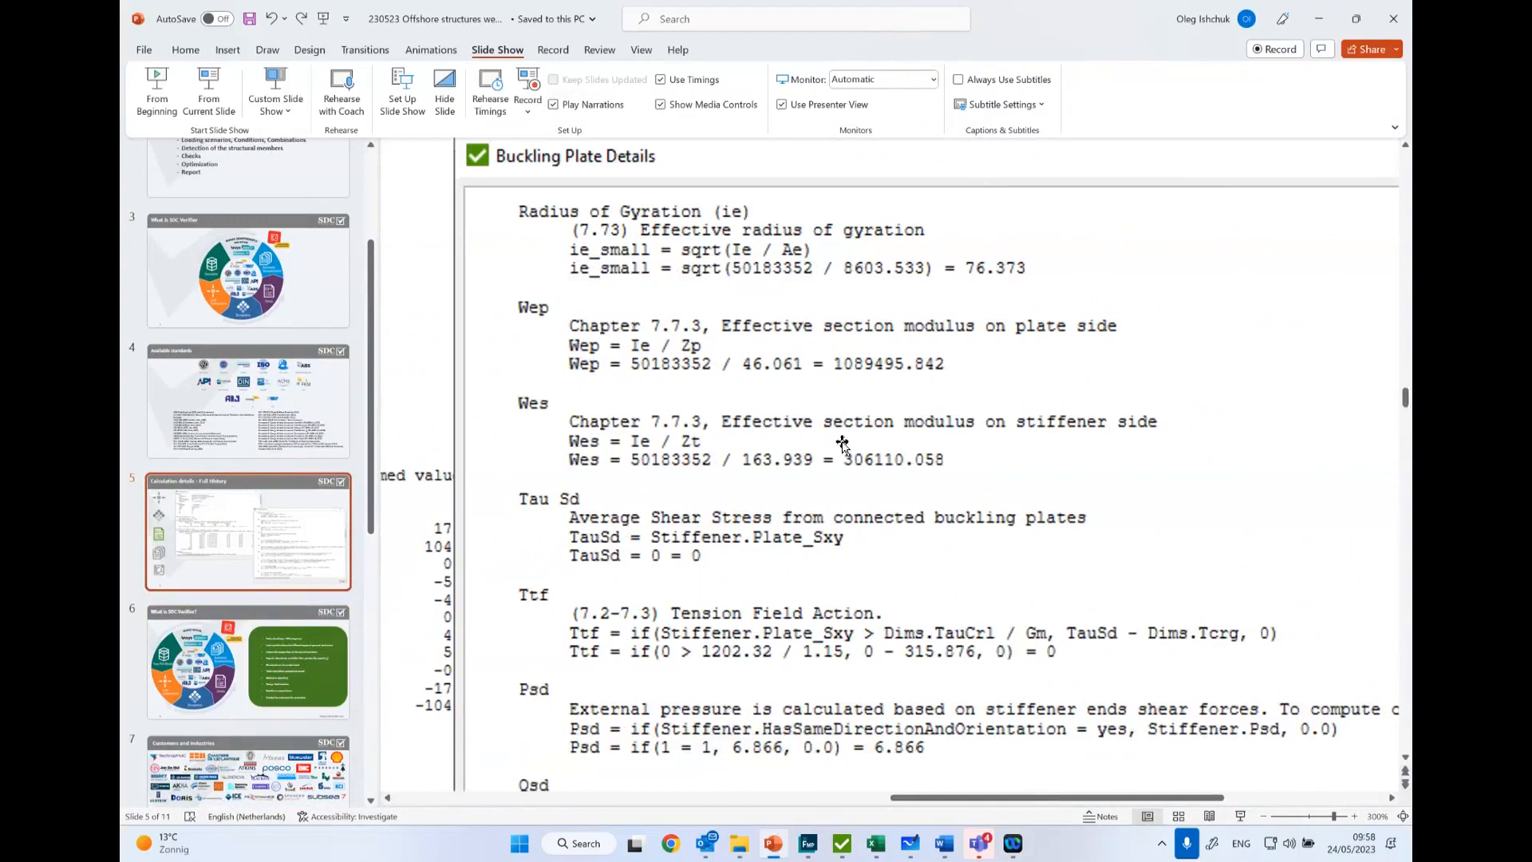
{"action": "scroll", "coordinate": [812, 407], "scroll_direction": "down", "scroll_amount": 5}
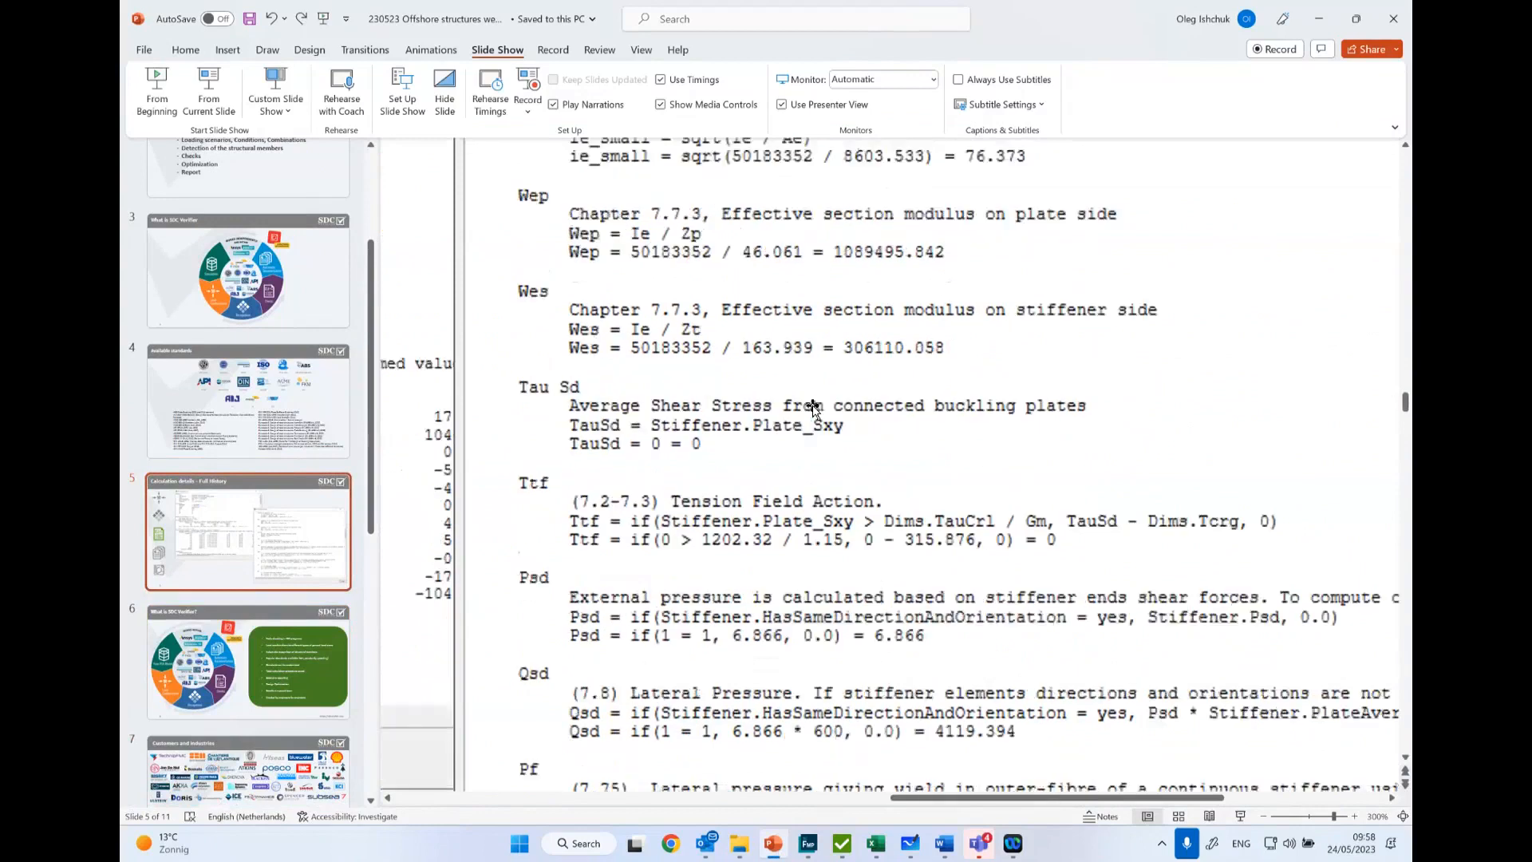
{"action": "scroll", "coordinate": [812, 408], "scroll_direction": "down", "scroll_amount": 2}
{"action": "scroll", "coordinate": [760, 443], "scroll_direction": "up", "scroll_amount": 3}
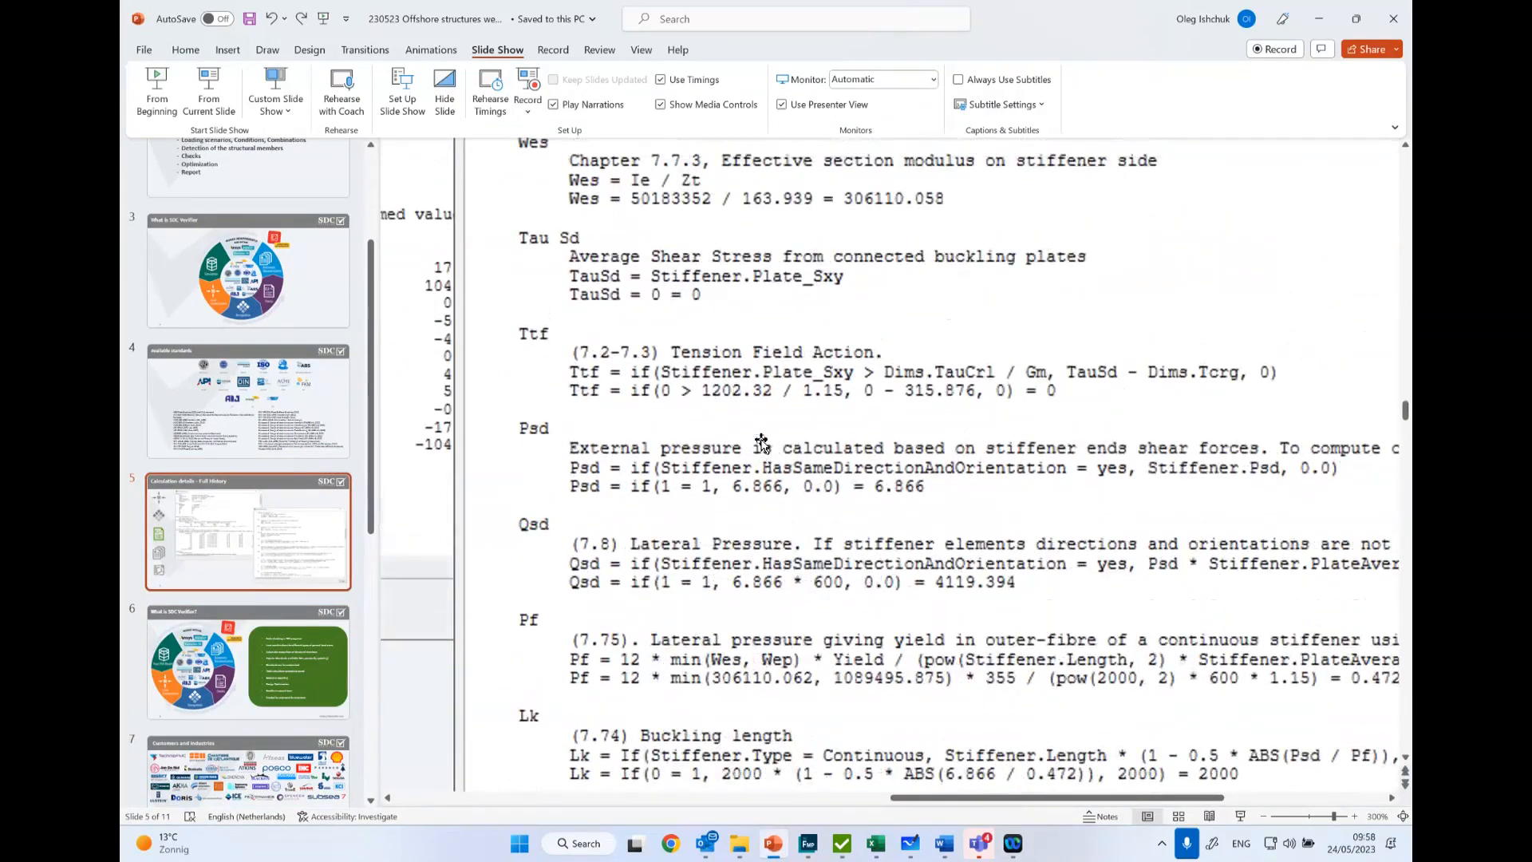
{"action": "scroll", "coordinate": [761, 445], "scroll_direction": "down", "scroll_amount": 1}
{"action": "scroll", "coordinate": [761, 445], "scroll_direction": "down", "scroll_amount": 3}
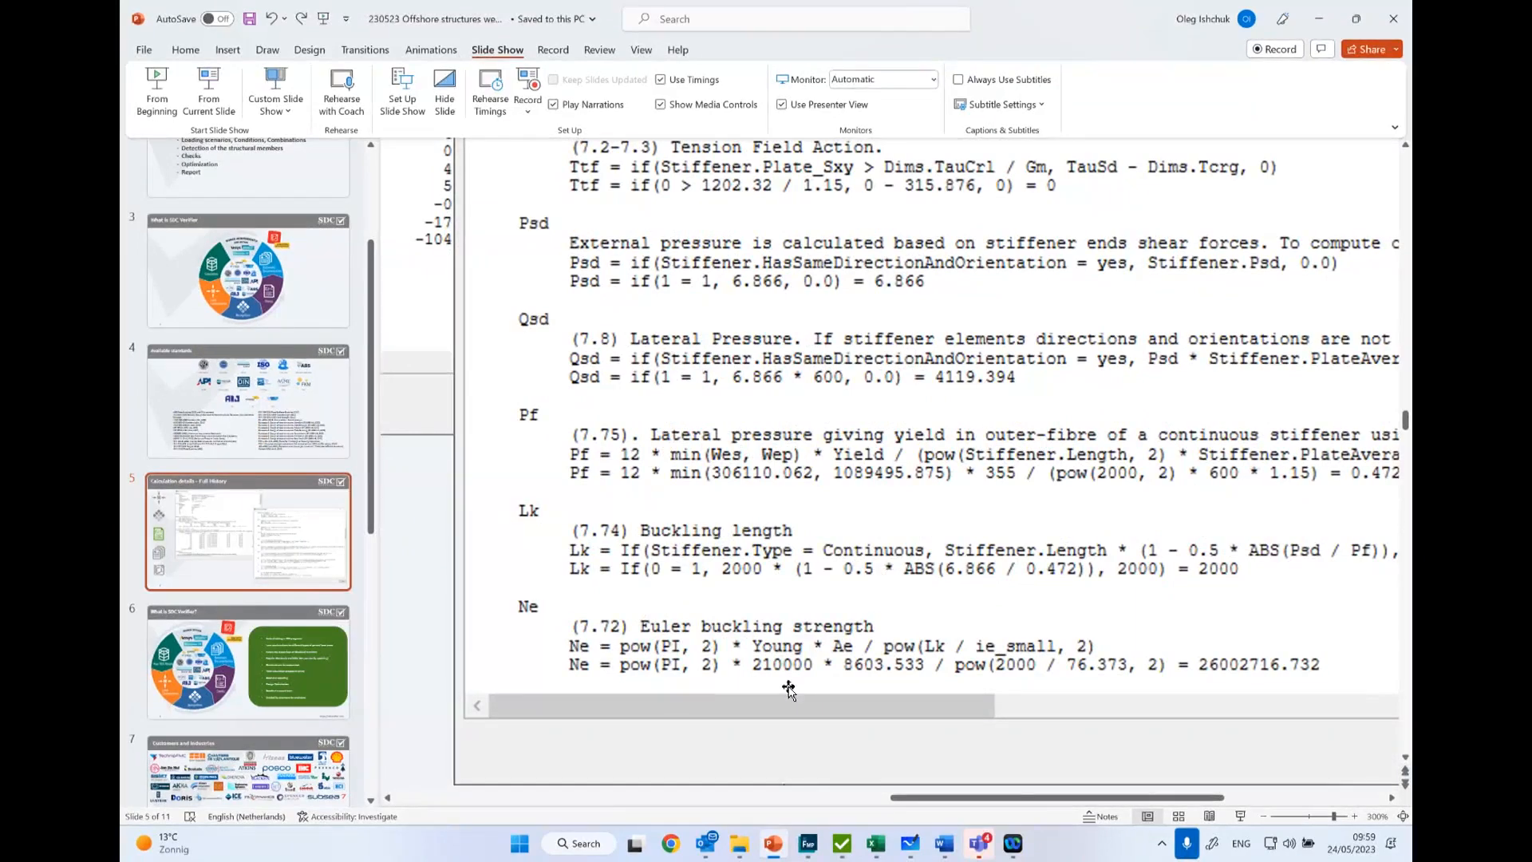
{"action": "key", "text": "alt+j"}
{"action": "key", "text": "i"}
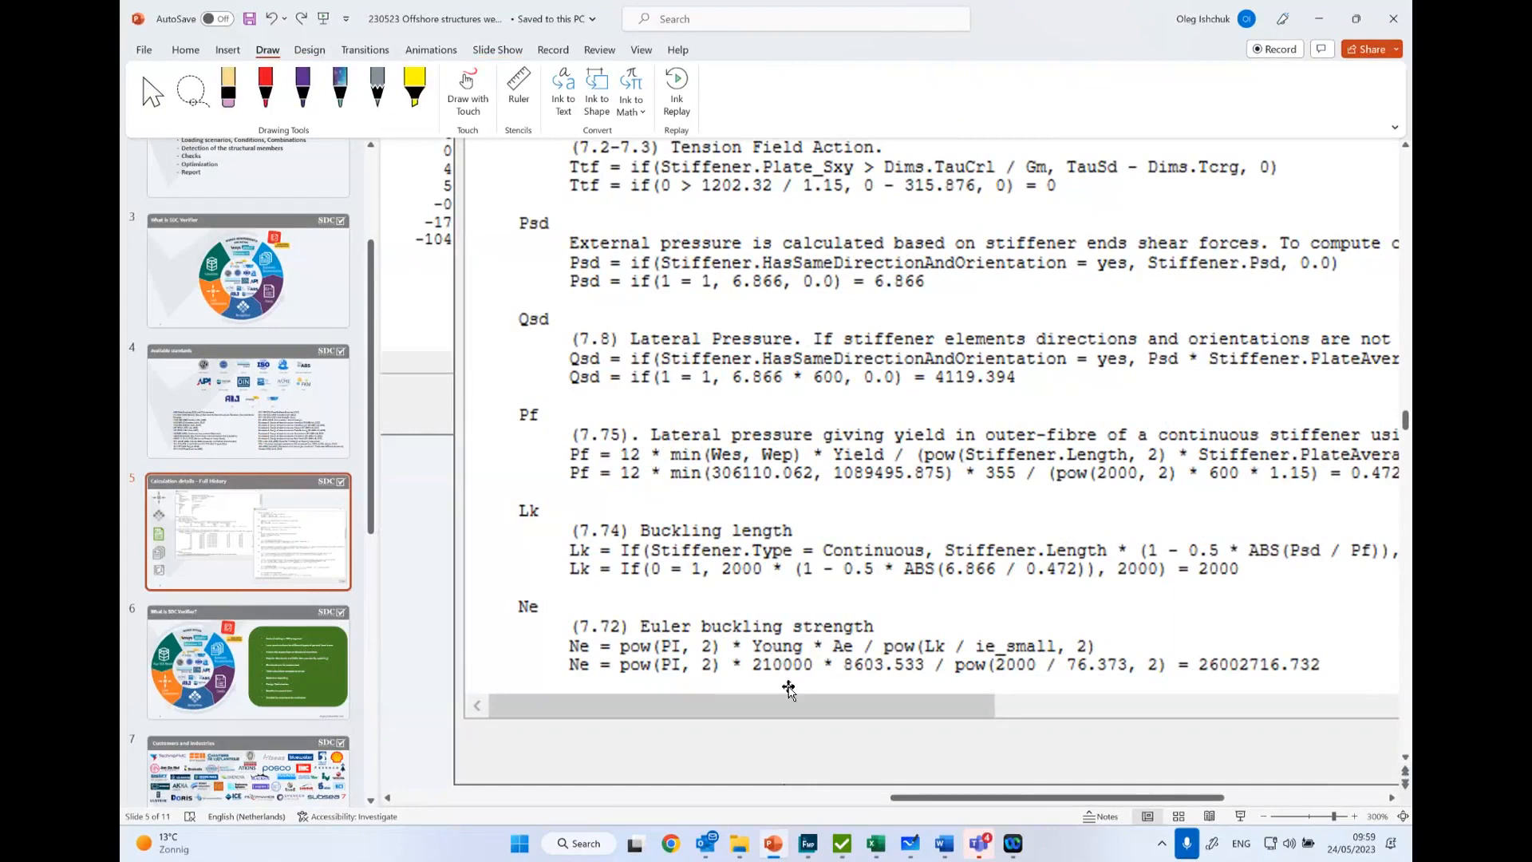
- Show the closing slide 11 with the SDC Verifier contact information, fitted fully in view
{"action": "scroll", "coordinate": [249, 691], "scroll_direction": "down", "scroll_amount": 5}
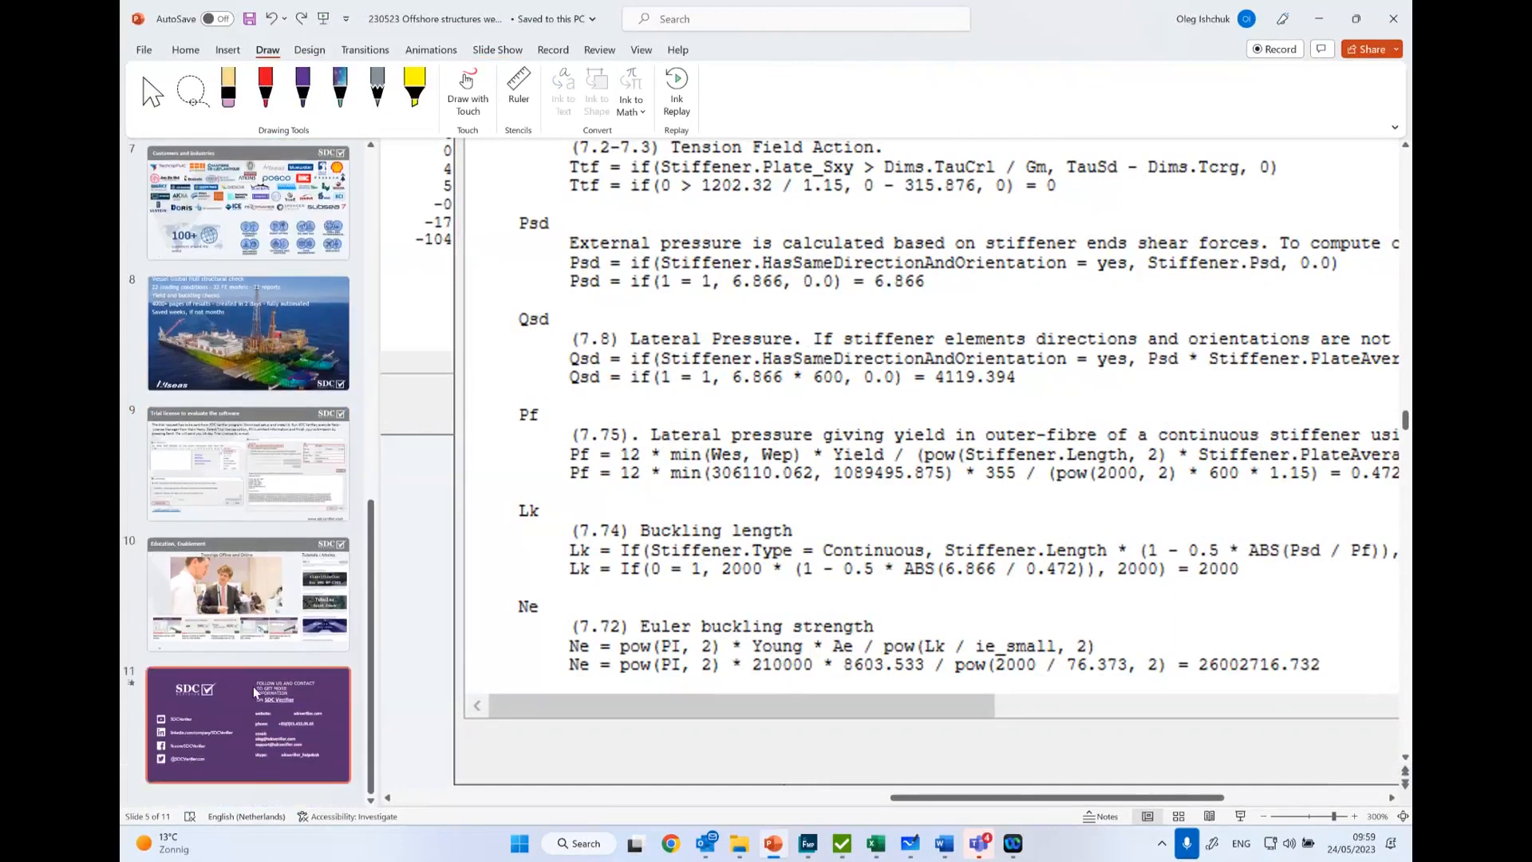
{"action": "left_click", "coordinate": [252, 691]}
{"action": "scroll", "coordinate": [680, 624], "scroll_direction": "down", "scroll_amount": 5, "text": "ctrl"}
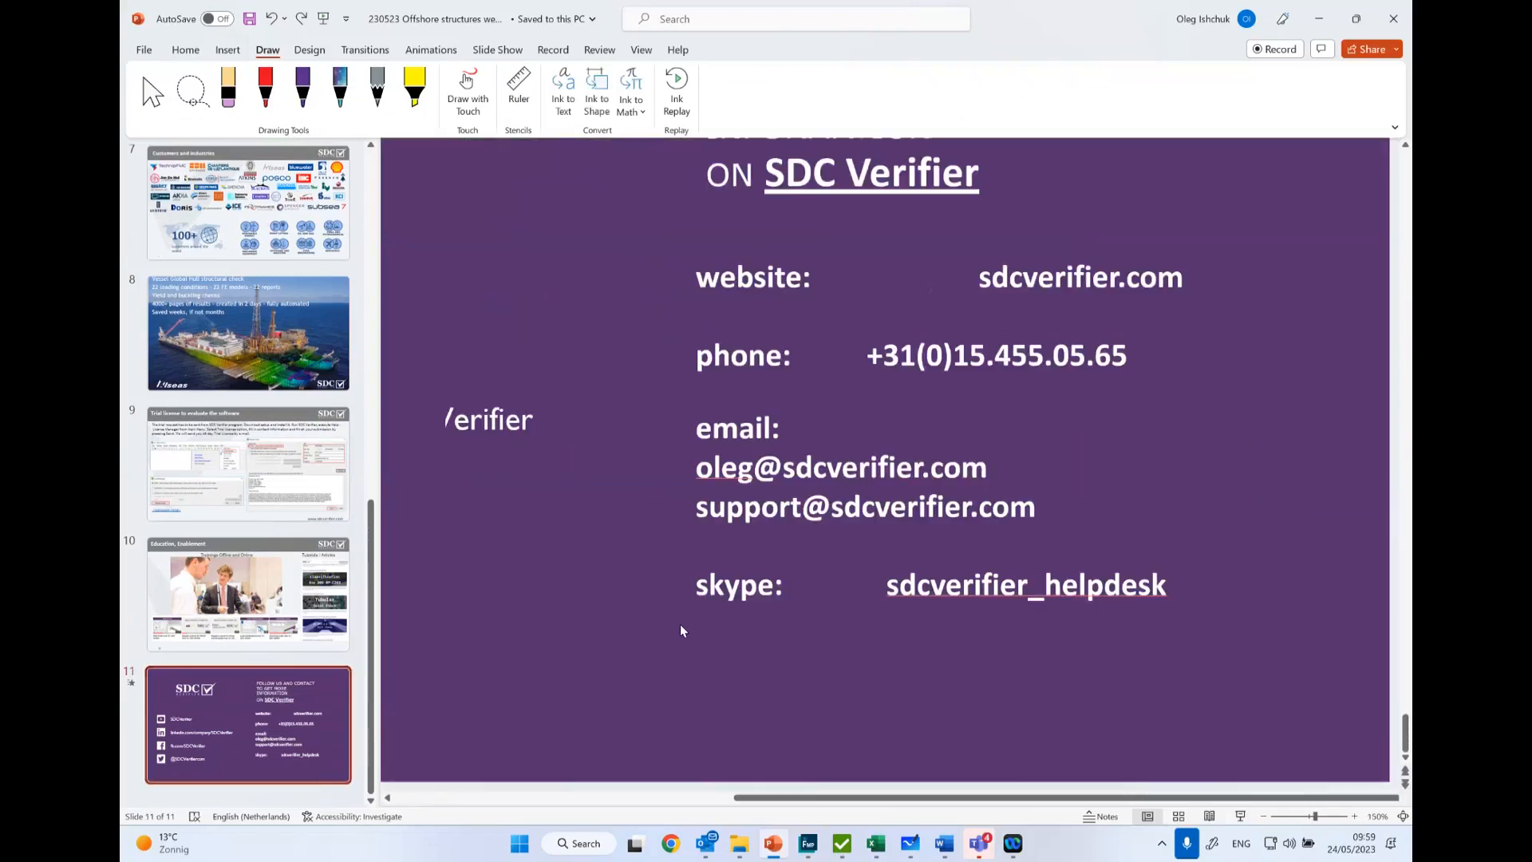
{"action": "scroll", "coordinate": [722, 552], "scroll_direction": "down", "scroll_amount": 5, "text": "ctrl"}
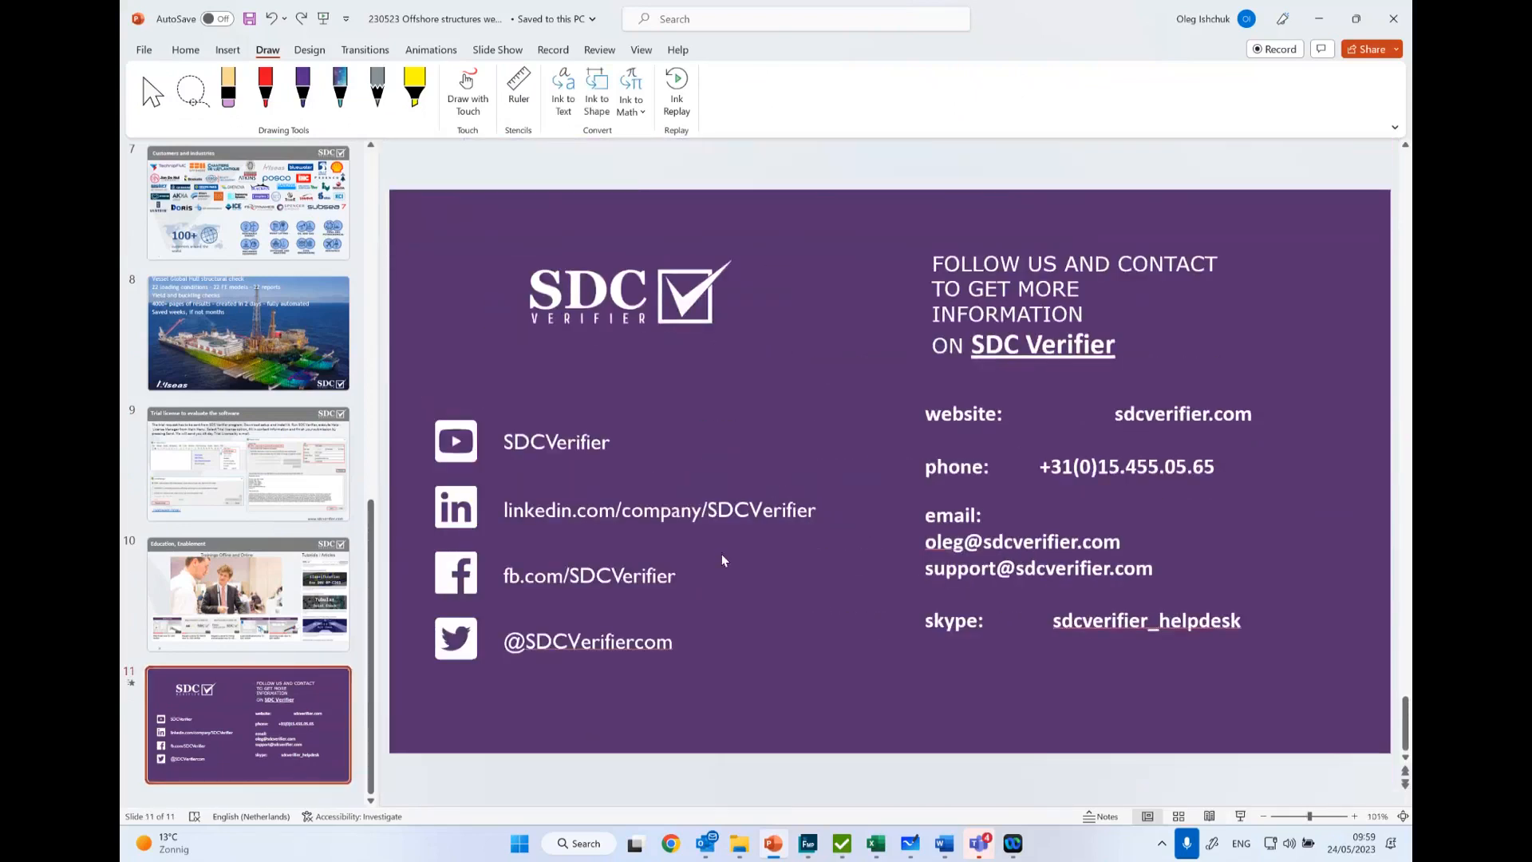